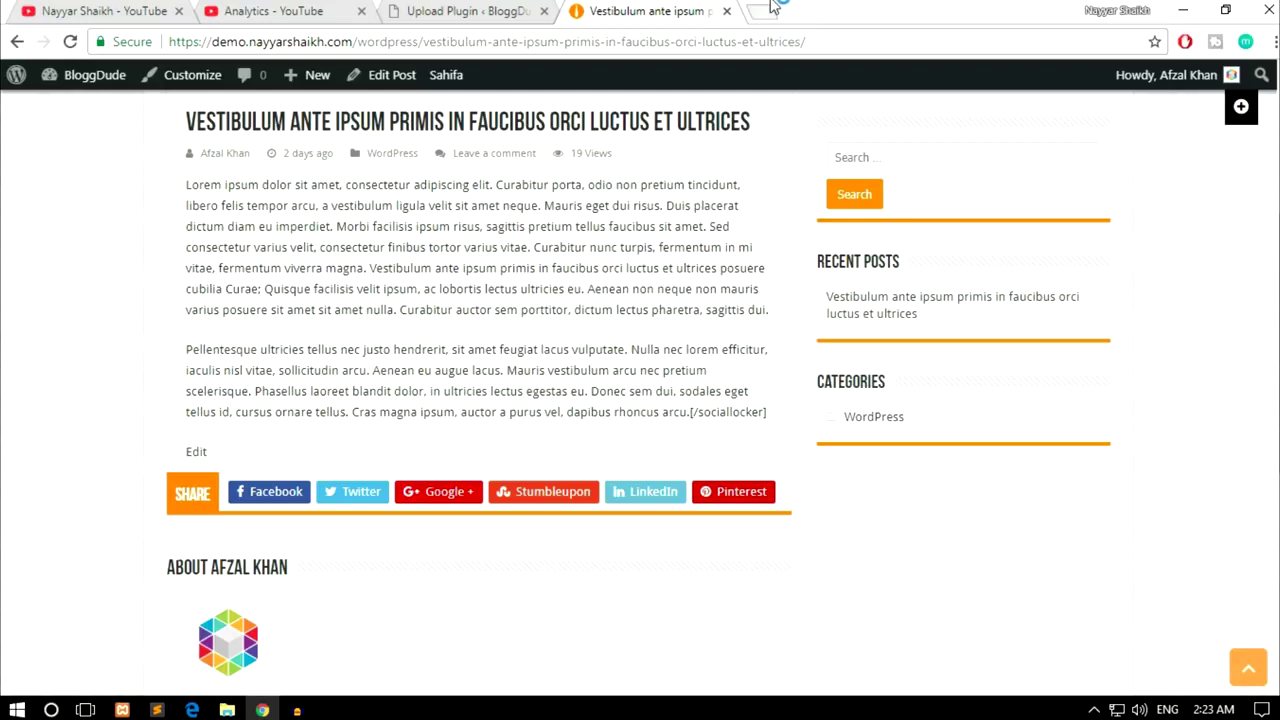
Load bloggdude.com and open the 'How to Make a Coupon Website with WordPress – 2018' post
{"action": "type", "text": "b"}
{"action": "key", "text": "Return"}
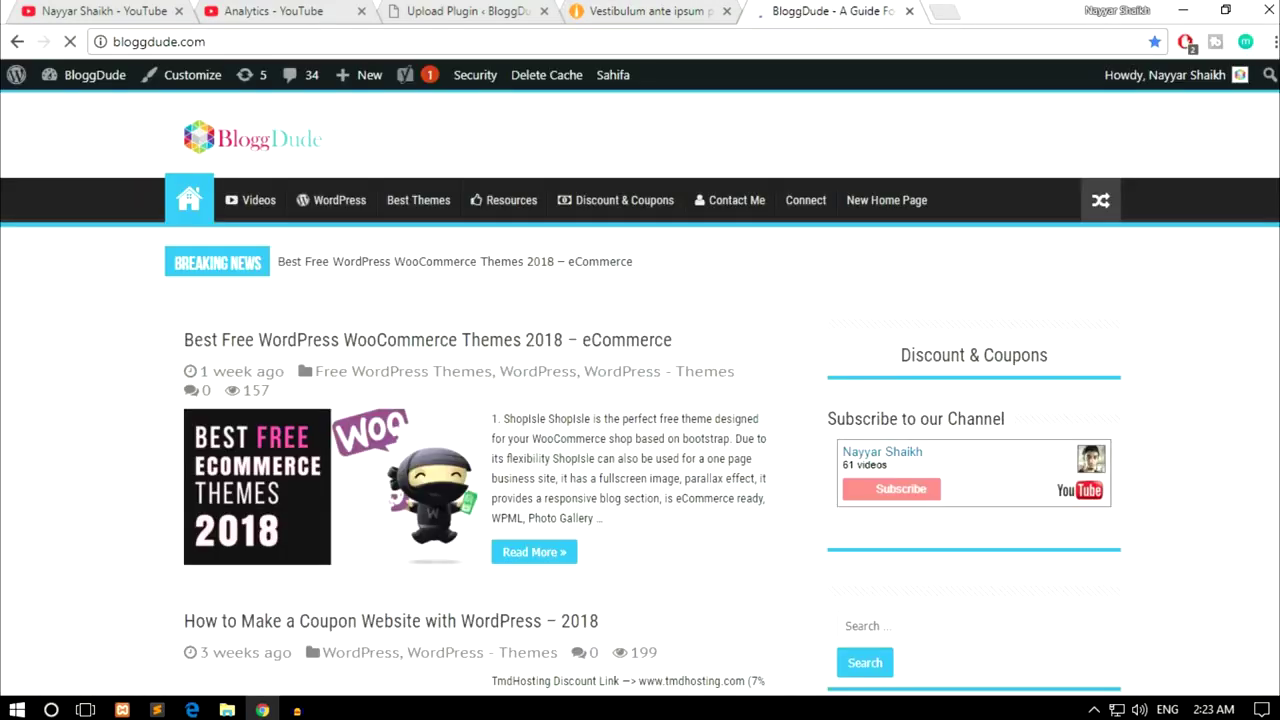
{"action": "scroll", "coordinate": [1226, 318], "scroll_direction": "down", "scroll_amount": 5}
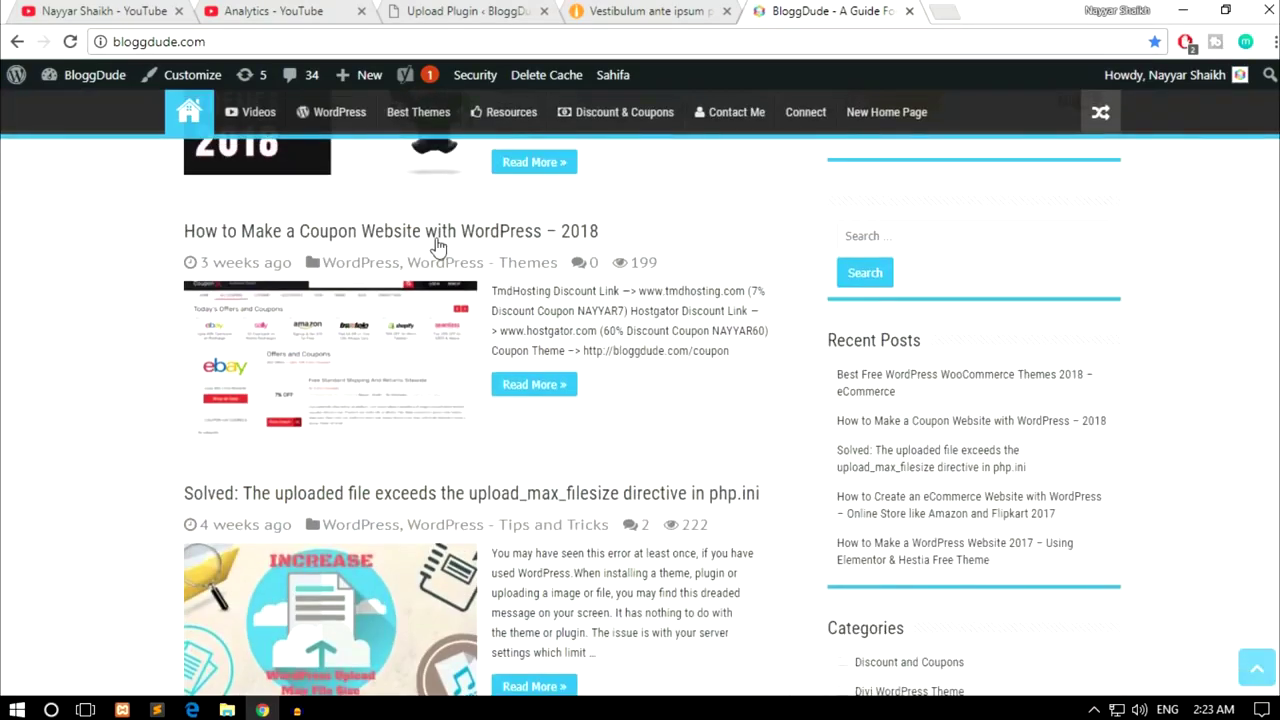
{"action": "left_click", "coordinate": [460, 240]}
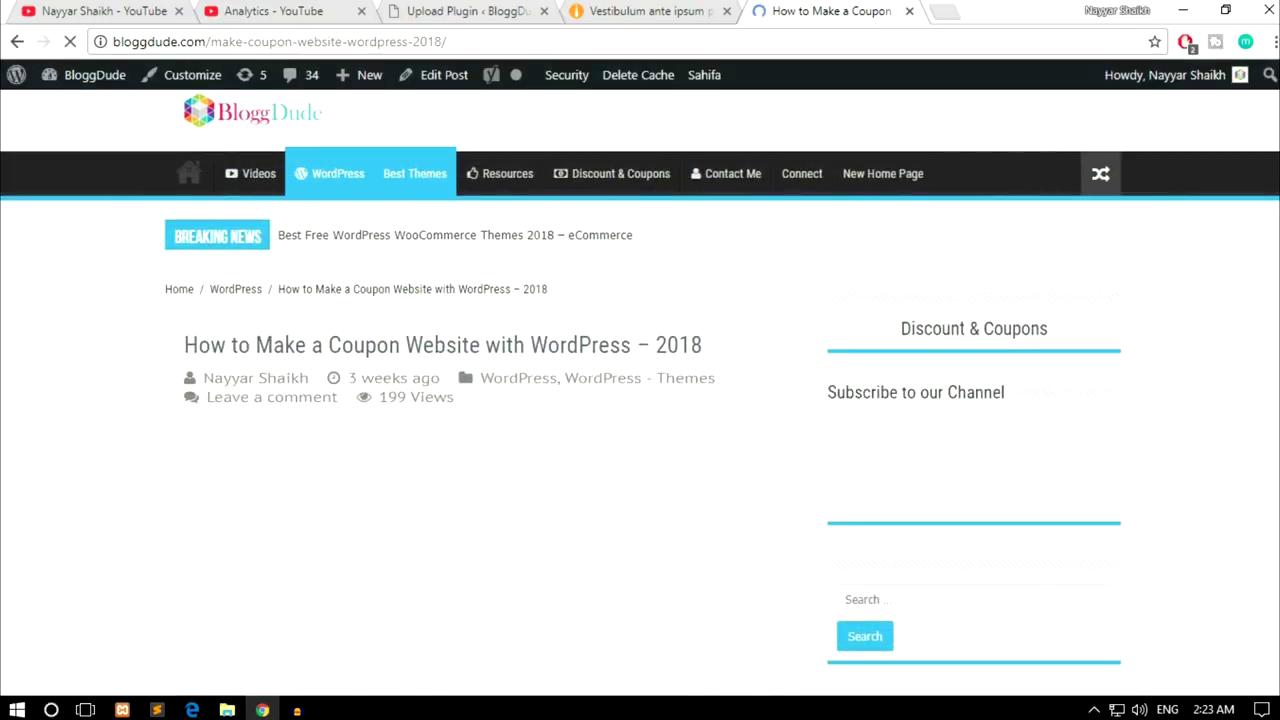
Highlight the post's Free Images, Layouts and CSS File Download line, then return to the Vestibulum post
{"action": "scroll", "coordinate": [640, 400], "scroll_direction": "down", "scroll_amount": 1}
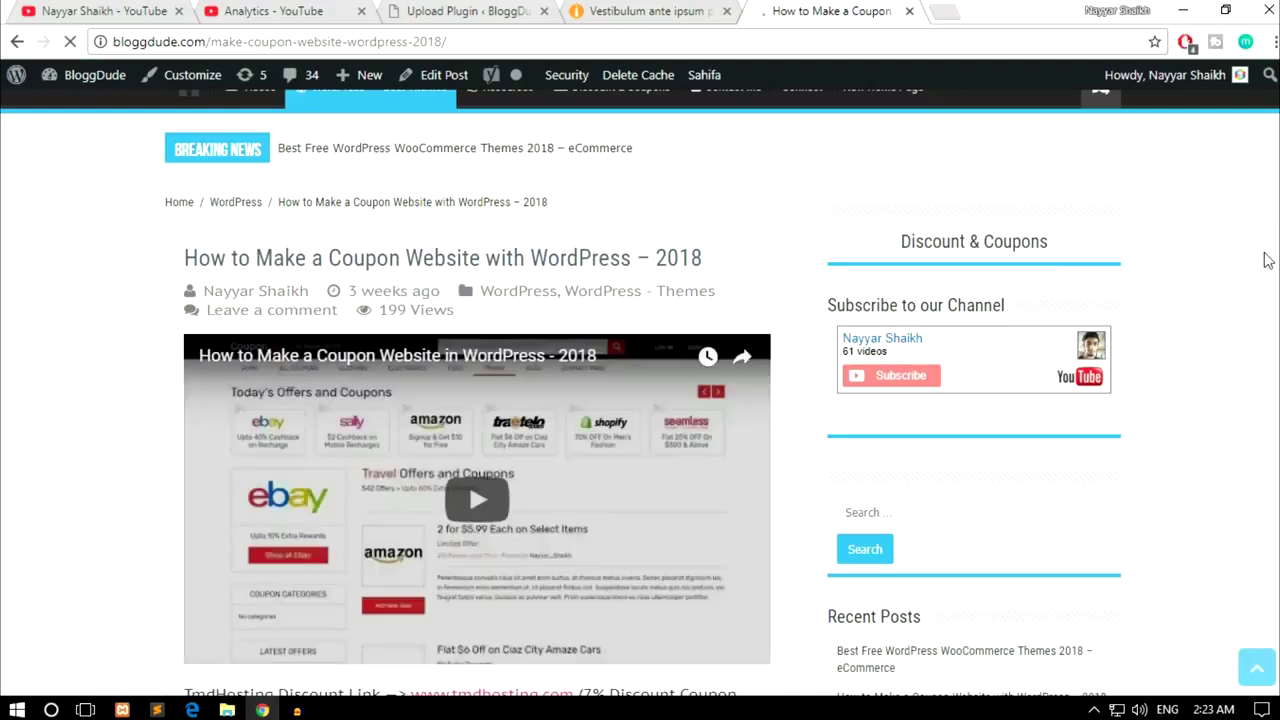
{"action": "scroll", "coordinate": [1268, 260], "scroll_direction": "down", "scroll_amount": 5}
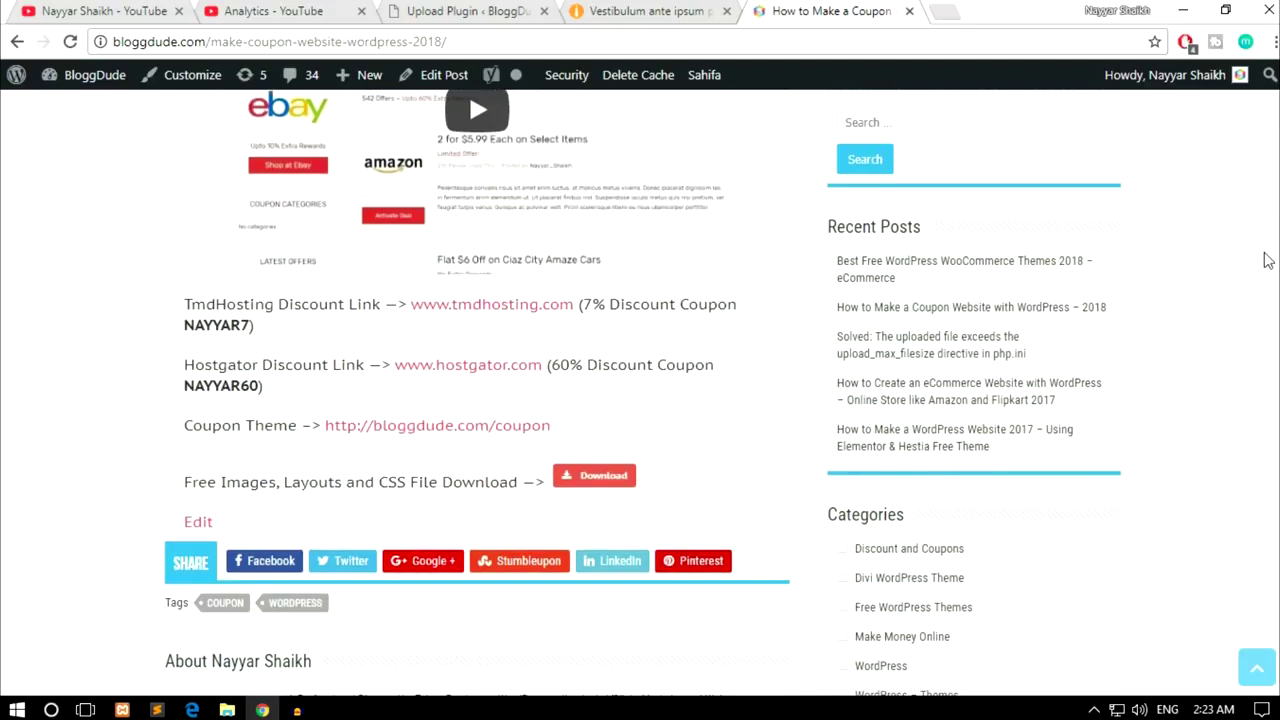
{"action": "scroll", "coordinate": [1268, 260], "scroll_direction": "up", "scroll_amount": 5}
{"action": "scroll", "coordinate": [1266, 260], "scroll_direction": "down", "scroll_amount": 5}
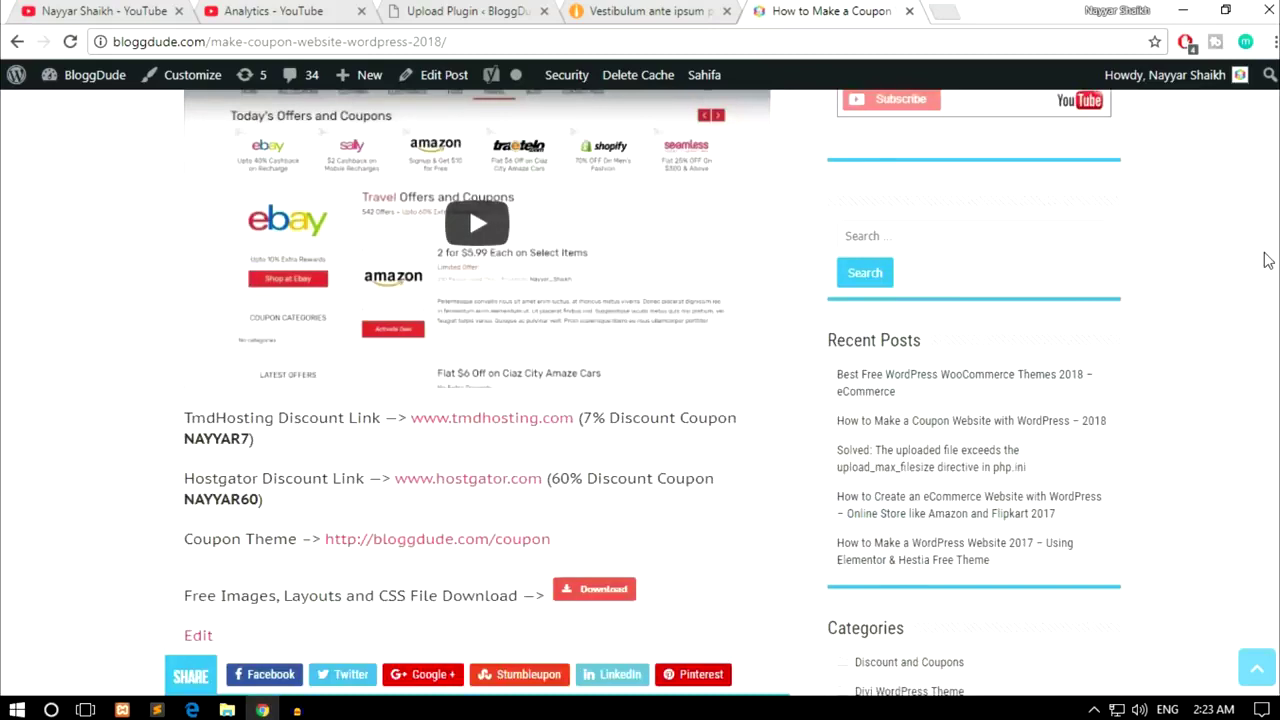
{"action": "left_click_drag", "start_coordinate": [170, 370], "coordinate": [418, 375]}
{"action": "left_click", "coordinate": [418, 375]}
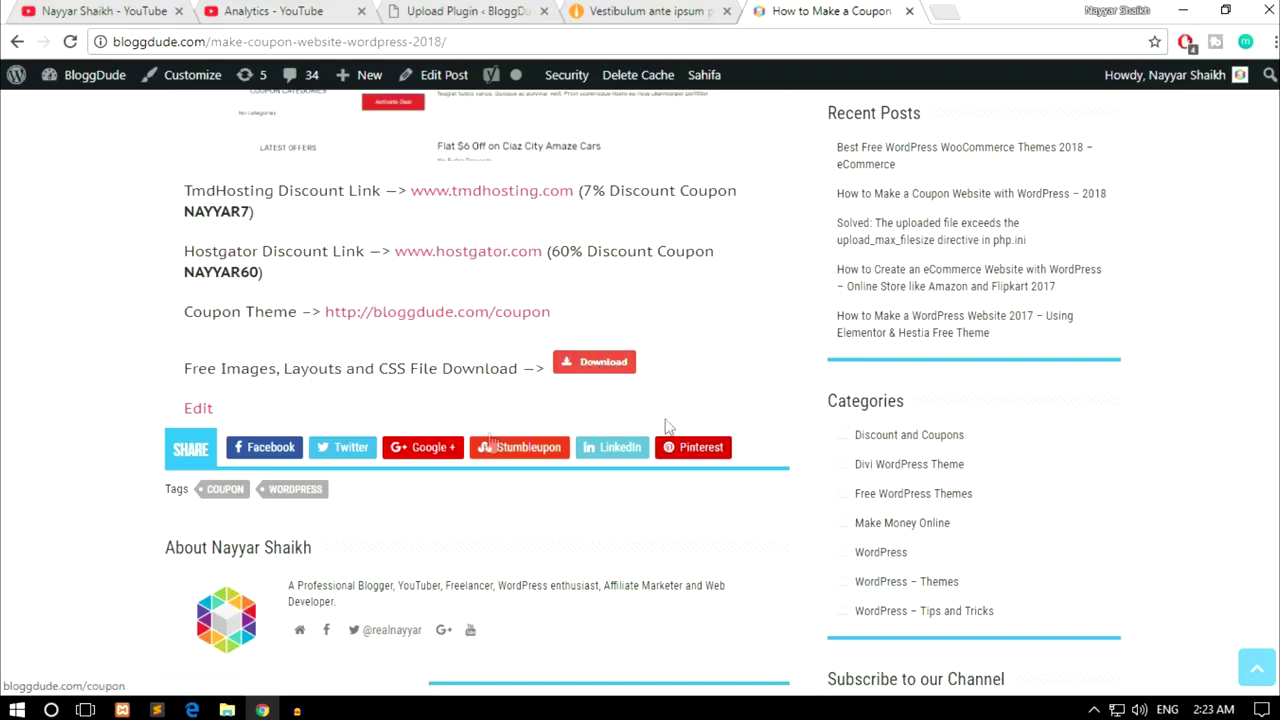
{"action": "left_click_drag", "start_coordinate": [182, 369], "coordinate": [526, 374]}
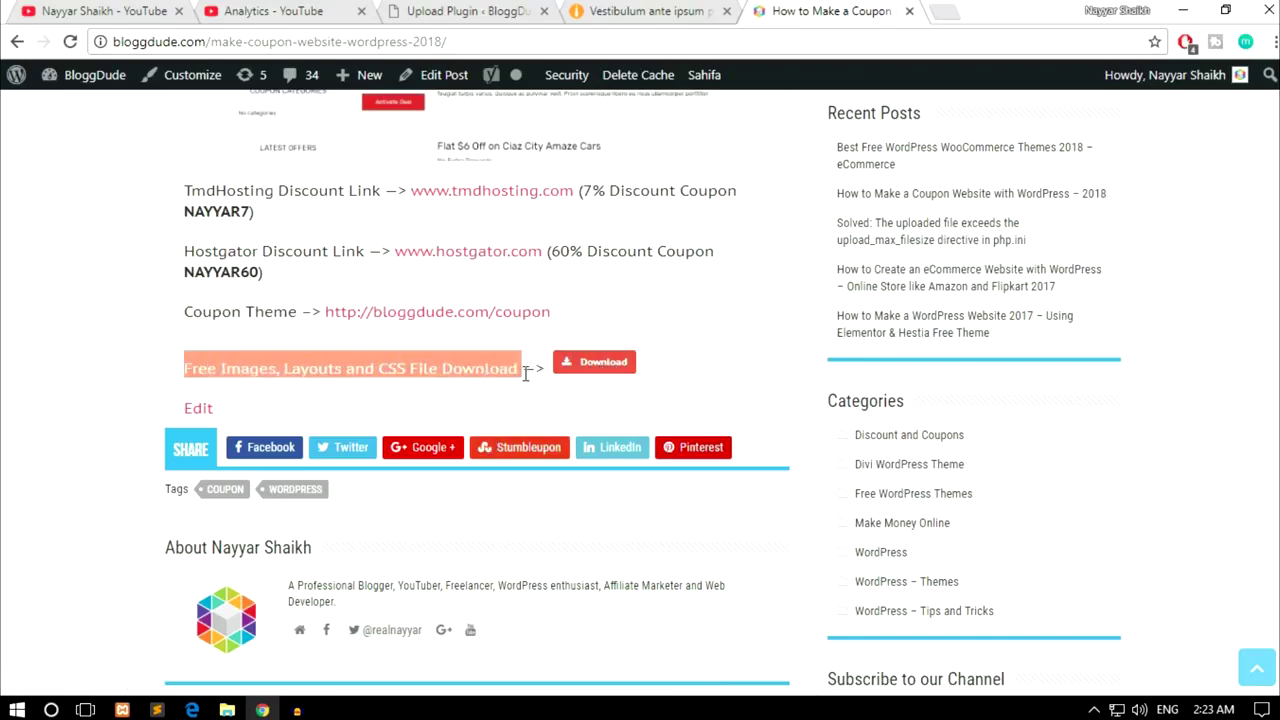
{"action": "left_click", "coordinate": [516, 376]}
{"action": "left_click", "coordinate": [668, 9]}
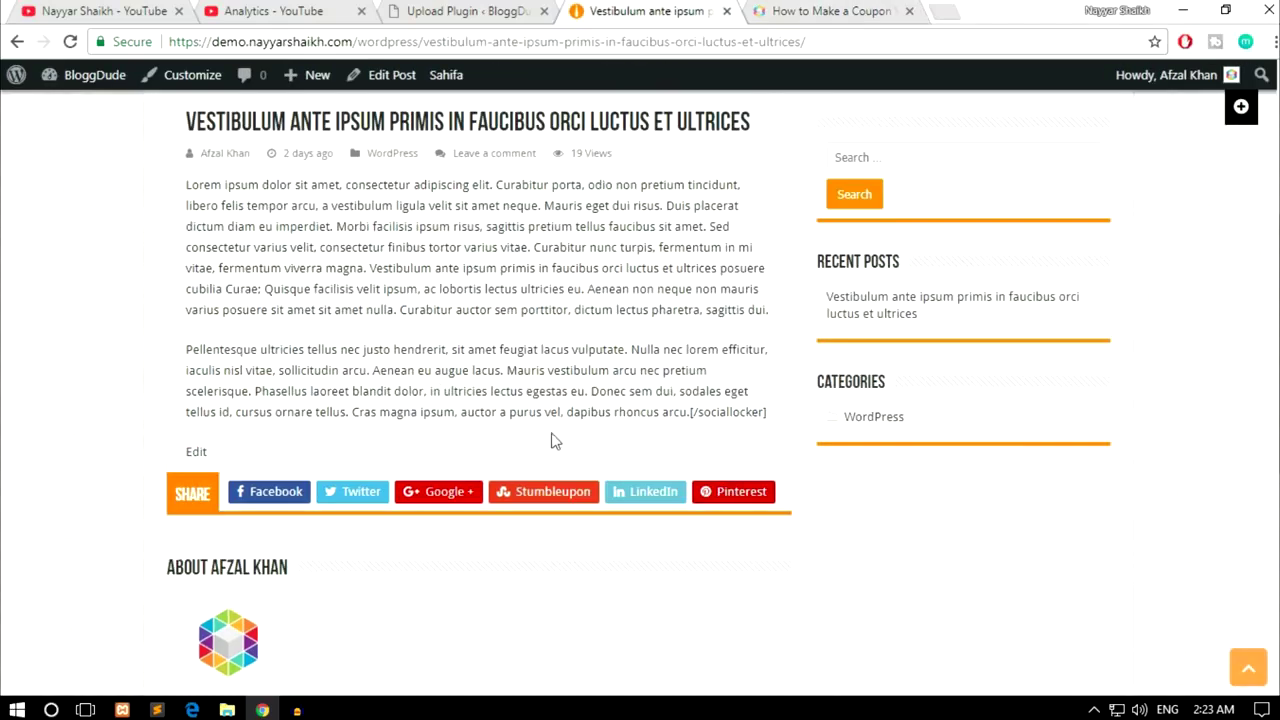
Check the demo post's locked-content box, then switch to the WordPress Dashboard tab
{"action": "left_click", "coordinate": [800, 14]}
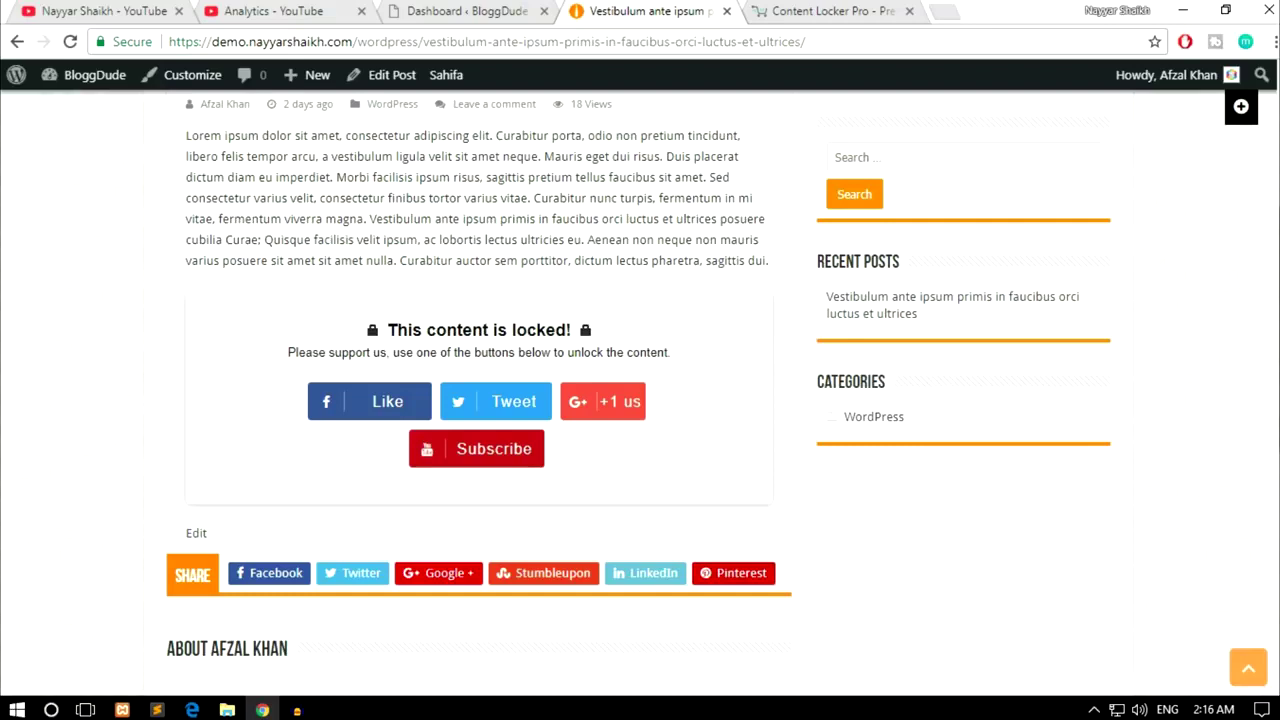
{"action": "left_click", "coordinate": [430, 10]}
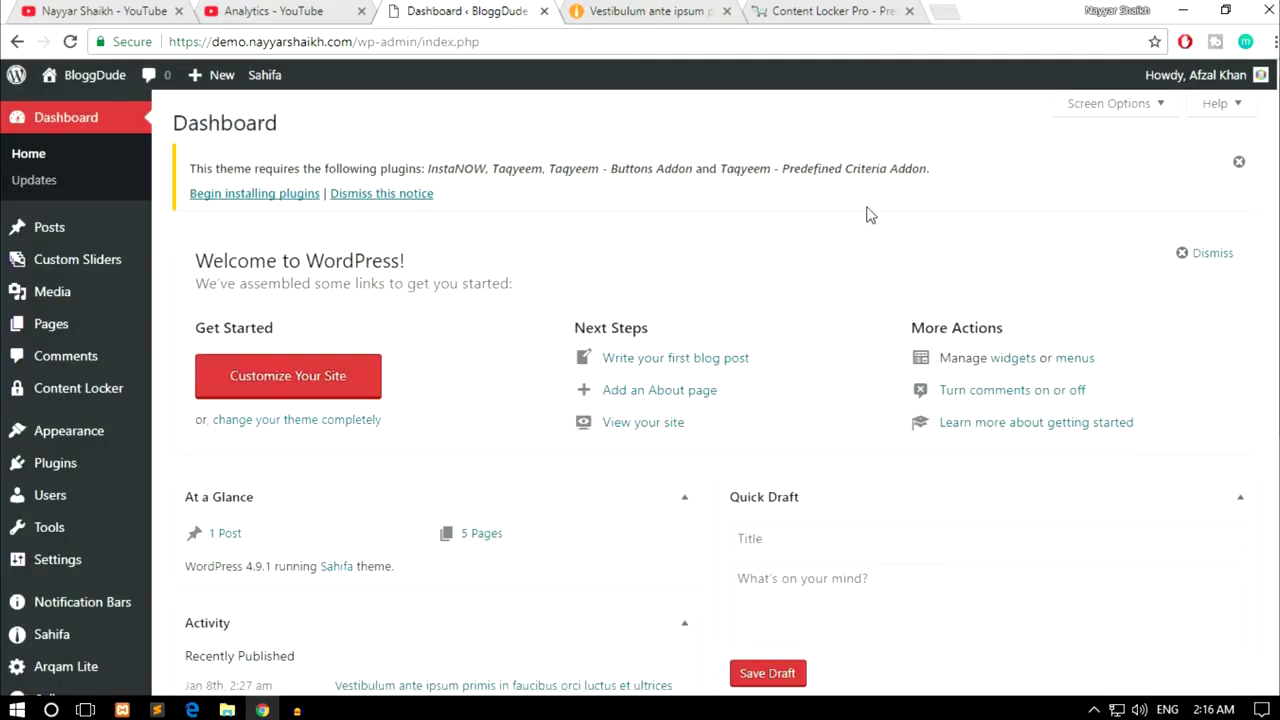
Go to bloggdude.com/locker to reach the Content Locker Pro plugin page on MyThemeShop
{"action": "left_click", "coordinate": [768, 10]}
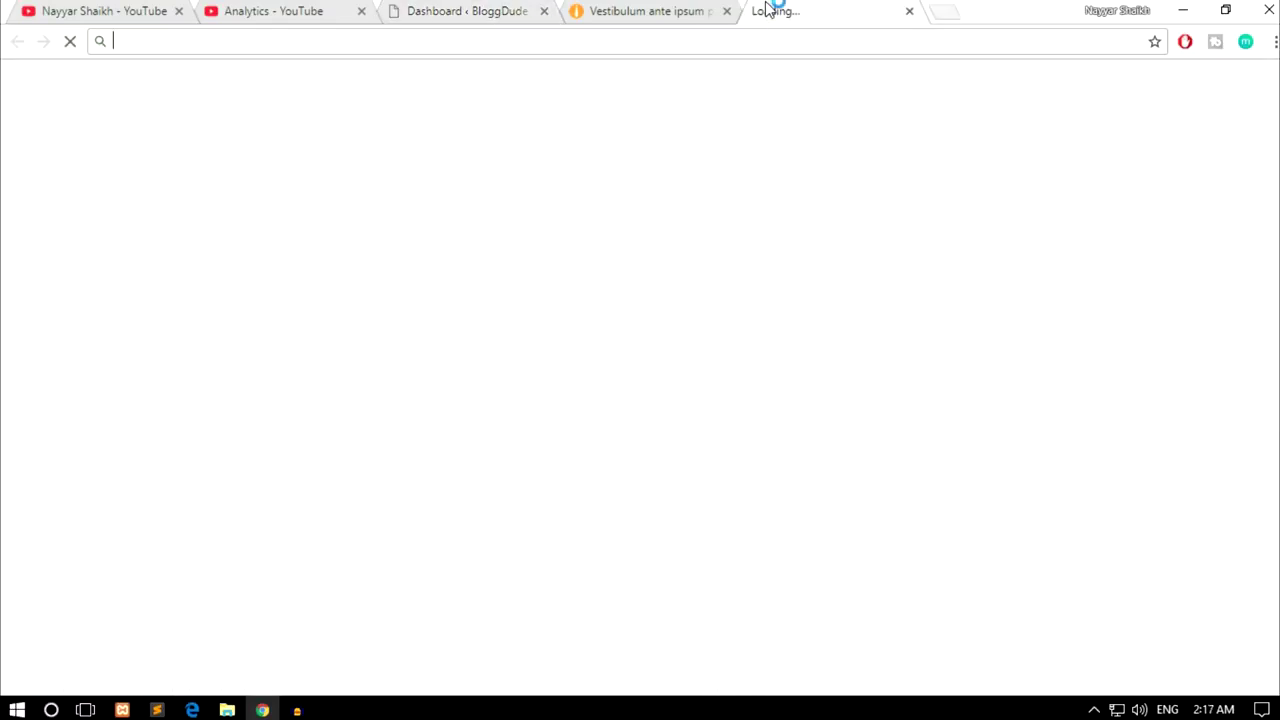
{"action": "type", "text": "bloggdude.com/"}
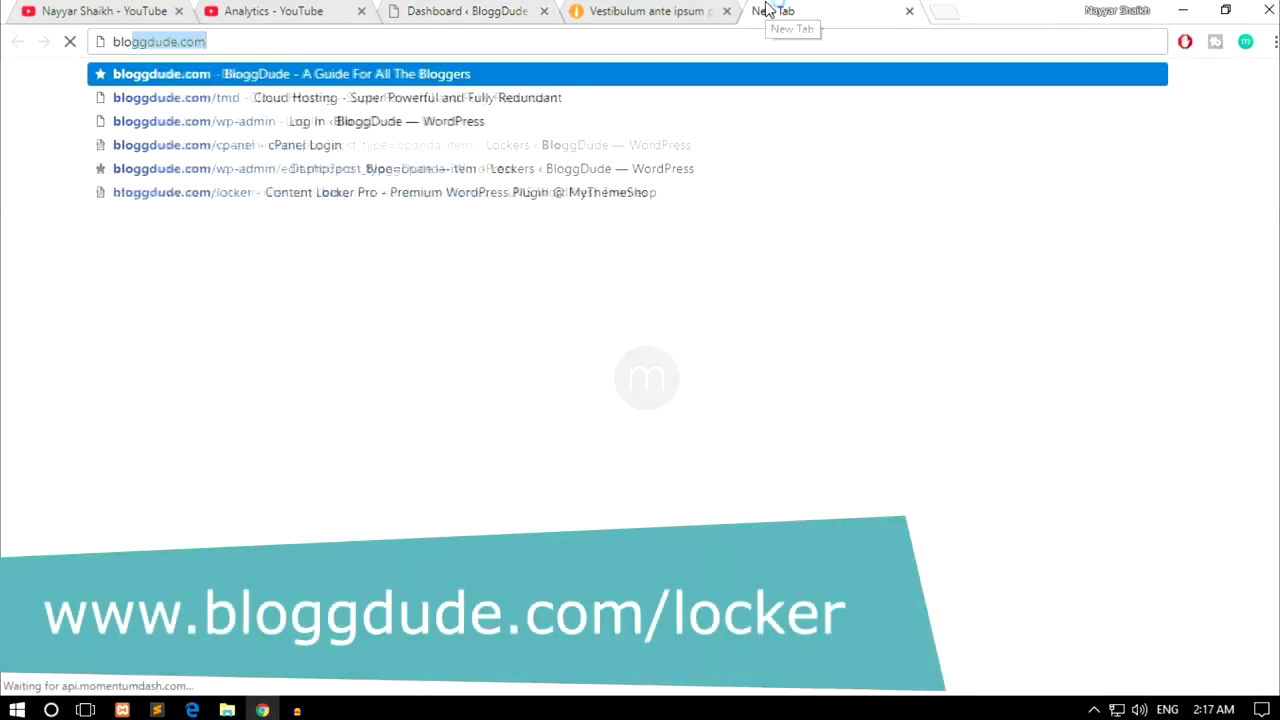
{"action": "type", "text": "c"}
{"action": "key", "text": "BackSpace"}
{"action": "type", "text": "locker"}
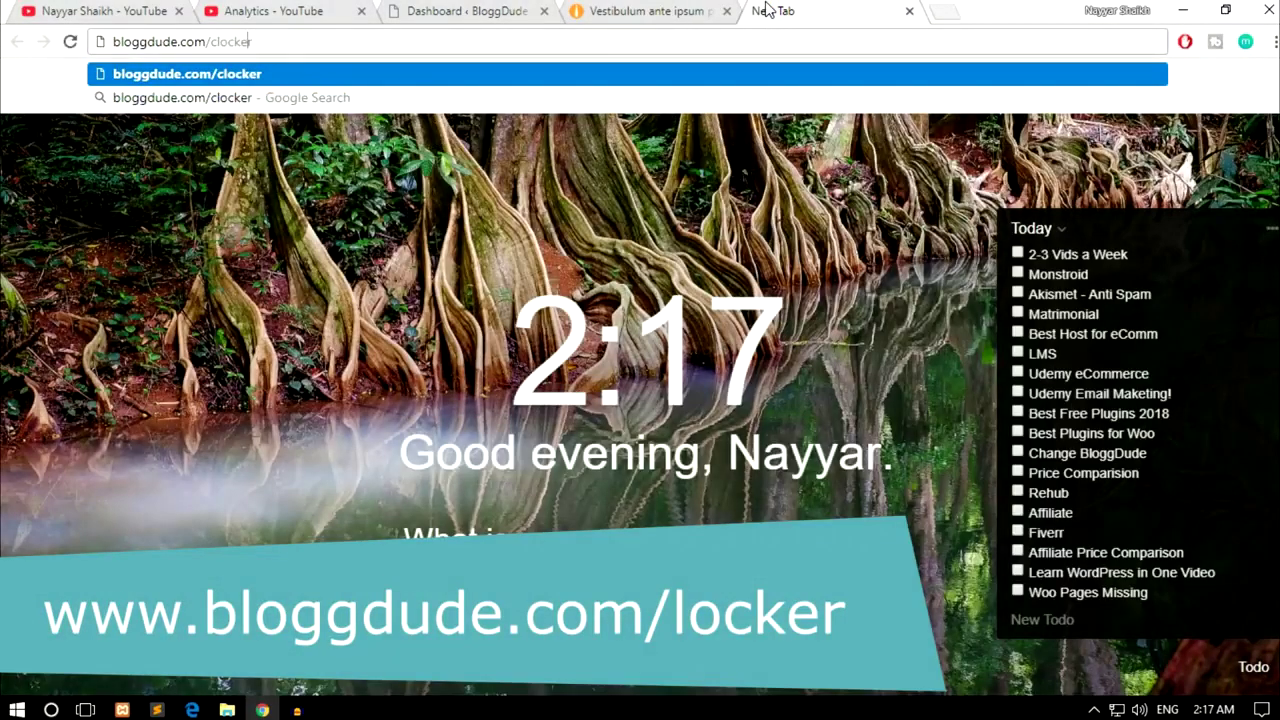
{"action": "key", "text": "BackSpace"}
{"action": "key", "text": "Return"}
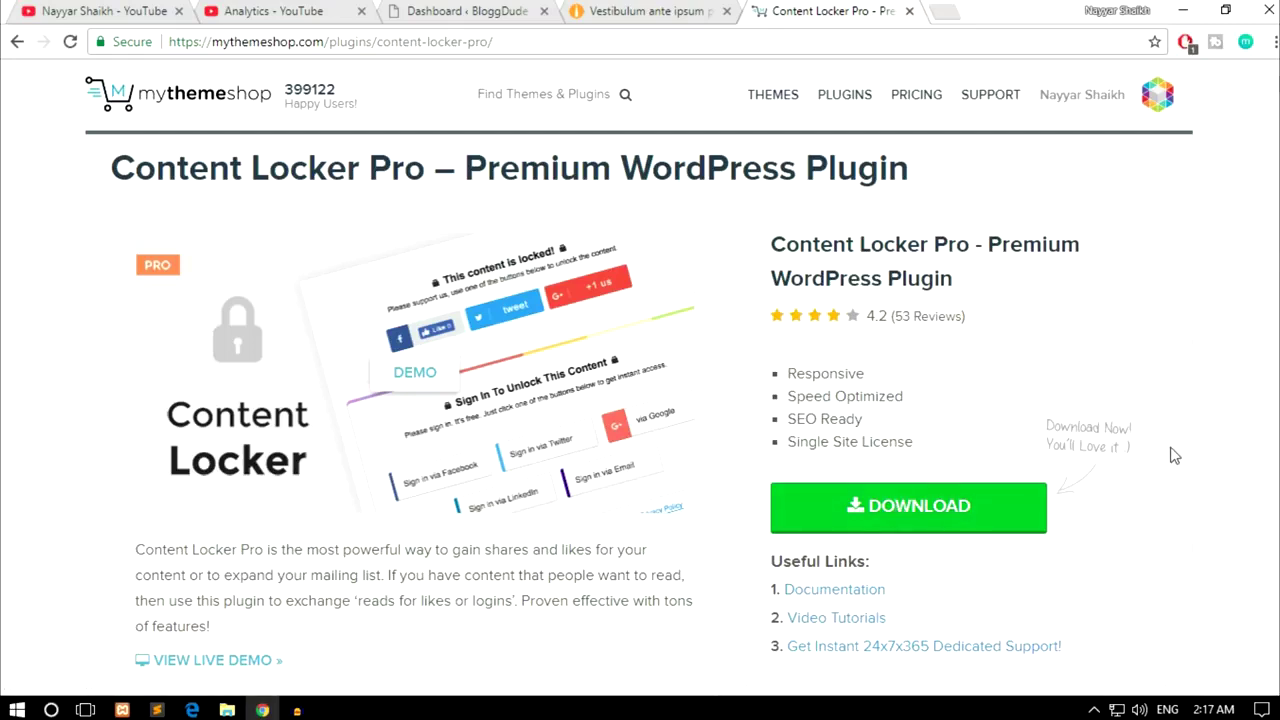
Open MyThemeShop's Pricing page and highlight the Extended Membership $87 price
{"action": "left_click", "coordinate": [921, 104]}
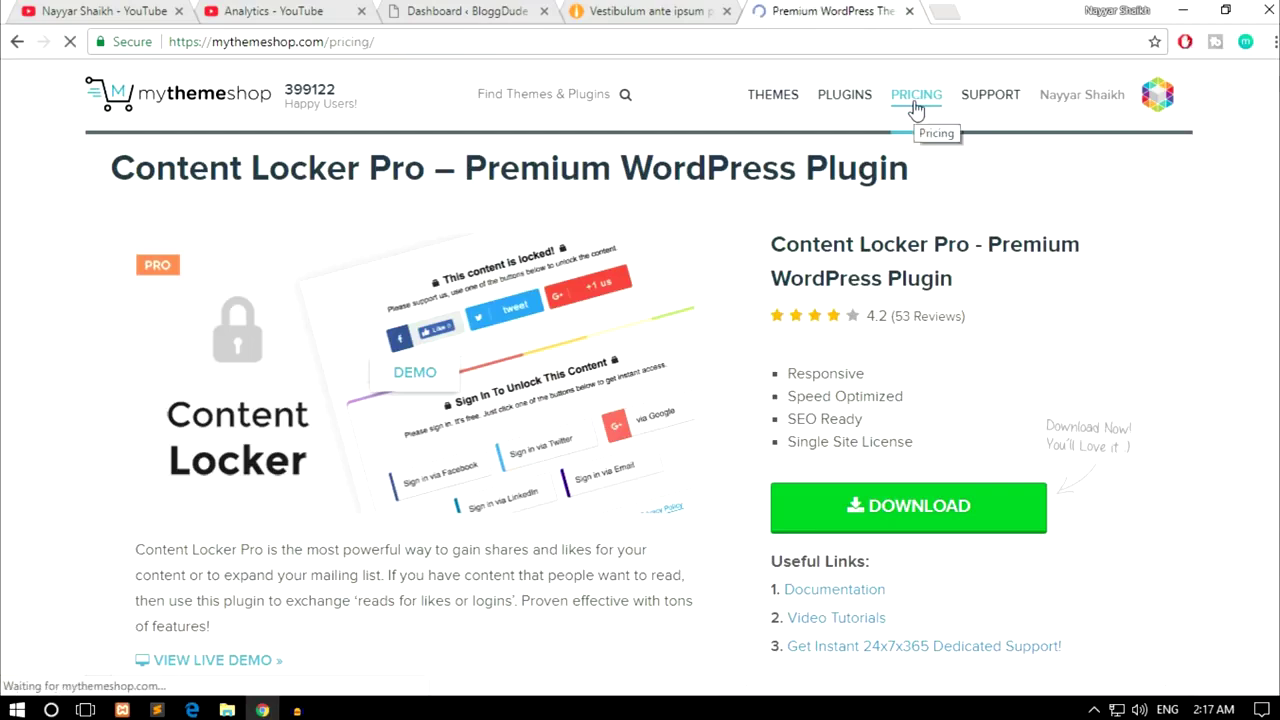
{"action": "scroll", "coordinate": [512, 203], "scroll_direction": "down", "scroll_amount": 3}
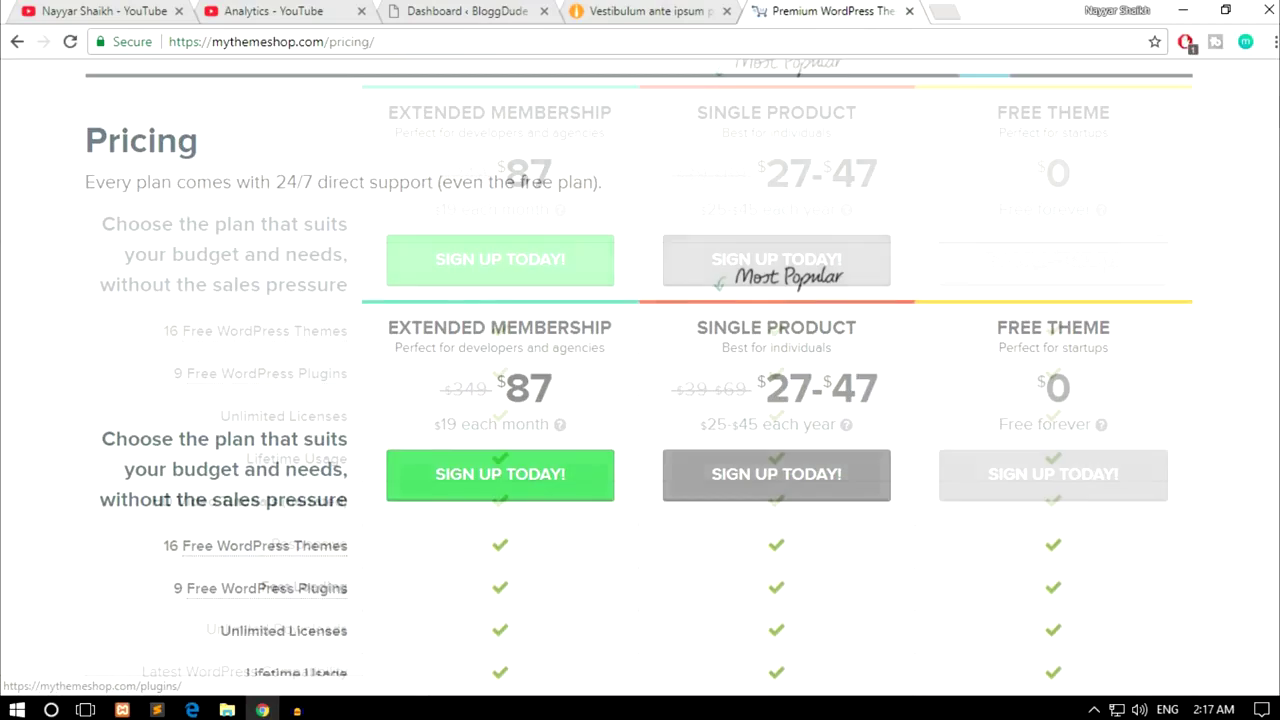
{"action": "left_click_drag", "start_coordinate": [427, 96], "coordinate": [596, 118]}
{"action": "double_click", "coordinate": [564, 170]}
{"action": "left_click", "coordinate": [586, 148]}
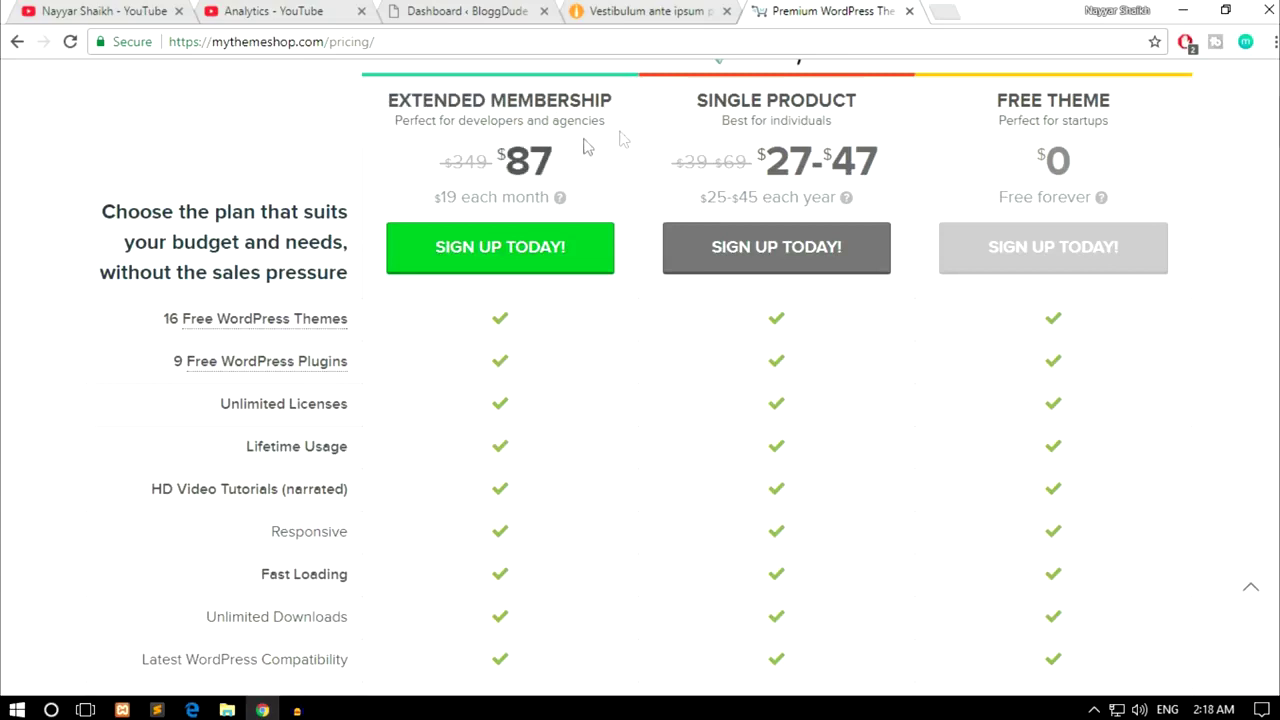
{"action": "left_click_drag", "start_coordinate": [578, 163], "coordinate": [480, 166]}
{"action": "left_click", "coordinate": [478, 166]}
{"action": "left_click_drag", "start_coordinate": [582, 150], "coordinate": [545, 152]}
{"action": "left_click", "coordinate": [545, 152]}
{"action": "scroll", "coordinate": [640, 377], "scroll_direction": "down", "scroll_amount": 14}
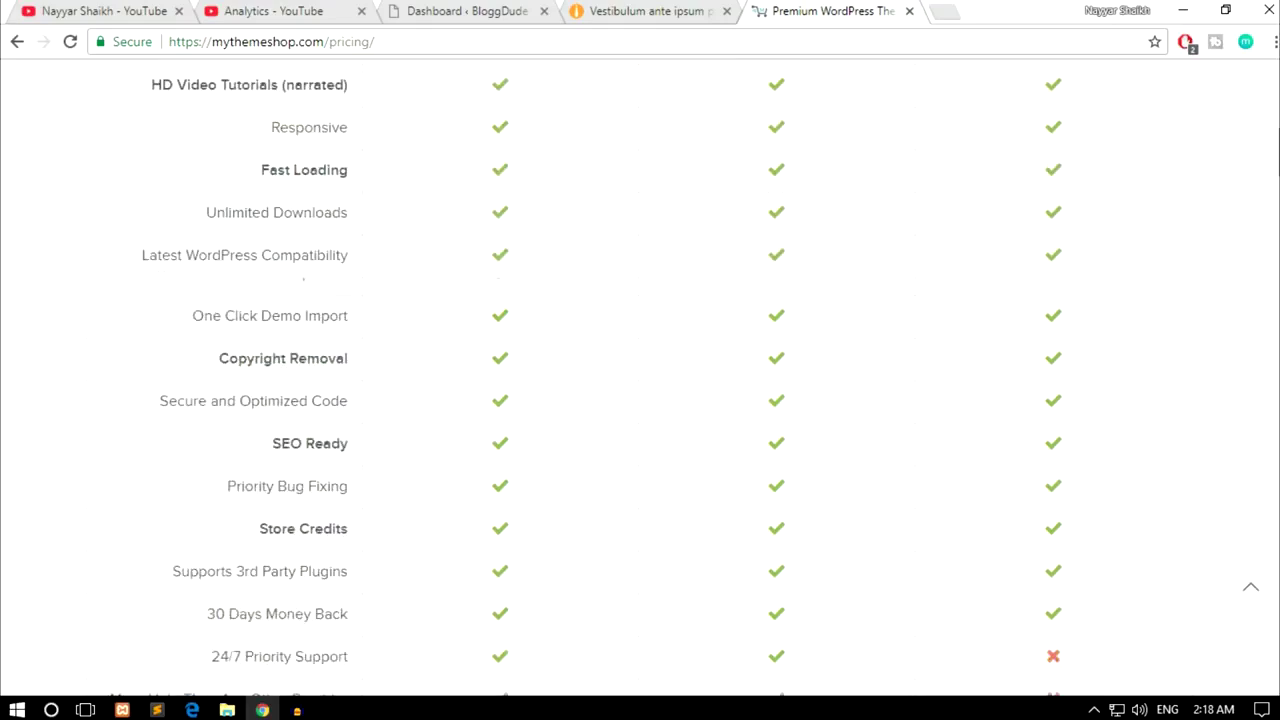
{"action": "scroll", "coordinate": [640, 377], "scroll_direction": "up", "scroll_amount": 4}
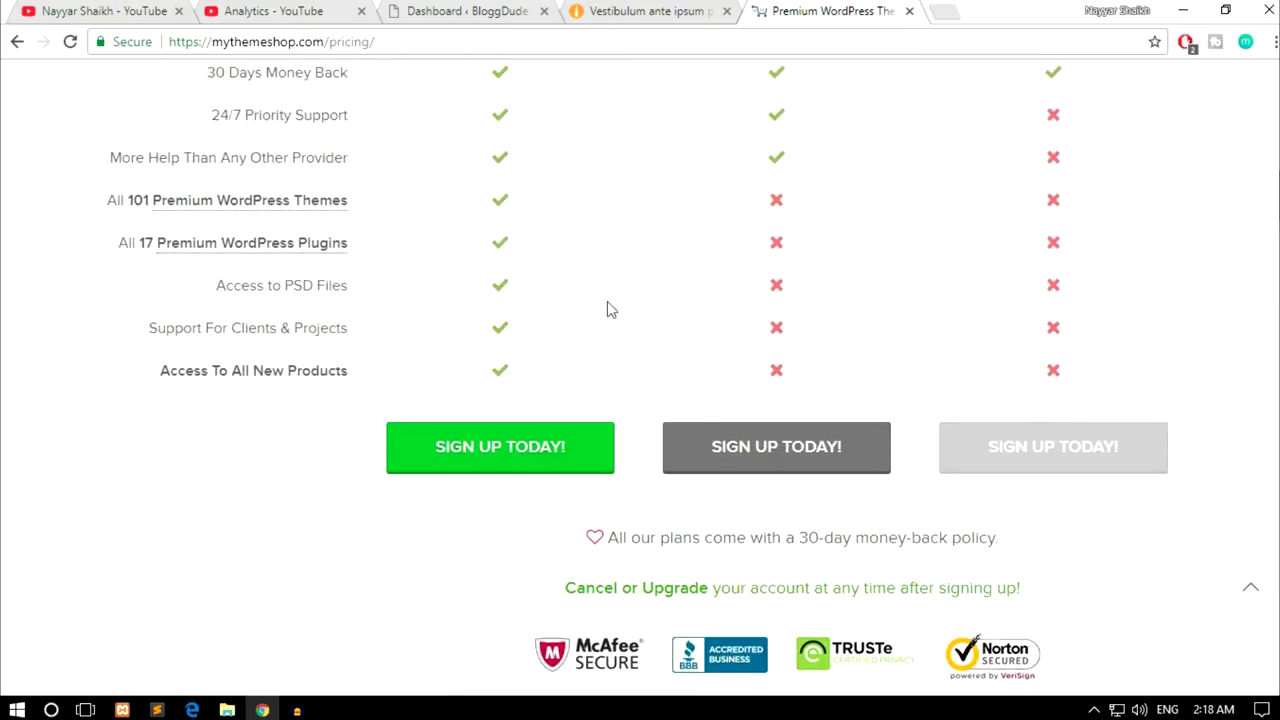
Scroll the plan comparison and reselect the $349/$87 Extended Membership price
{"action": "mouse_move", "coordinate": [151, 211]}
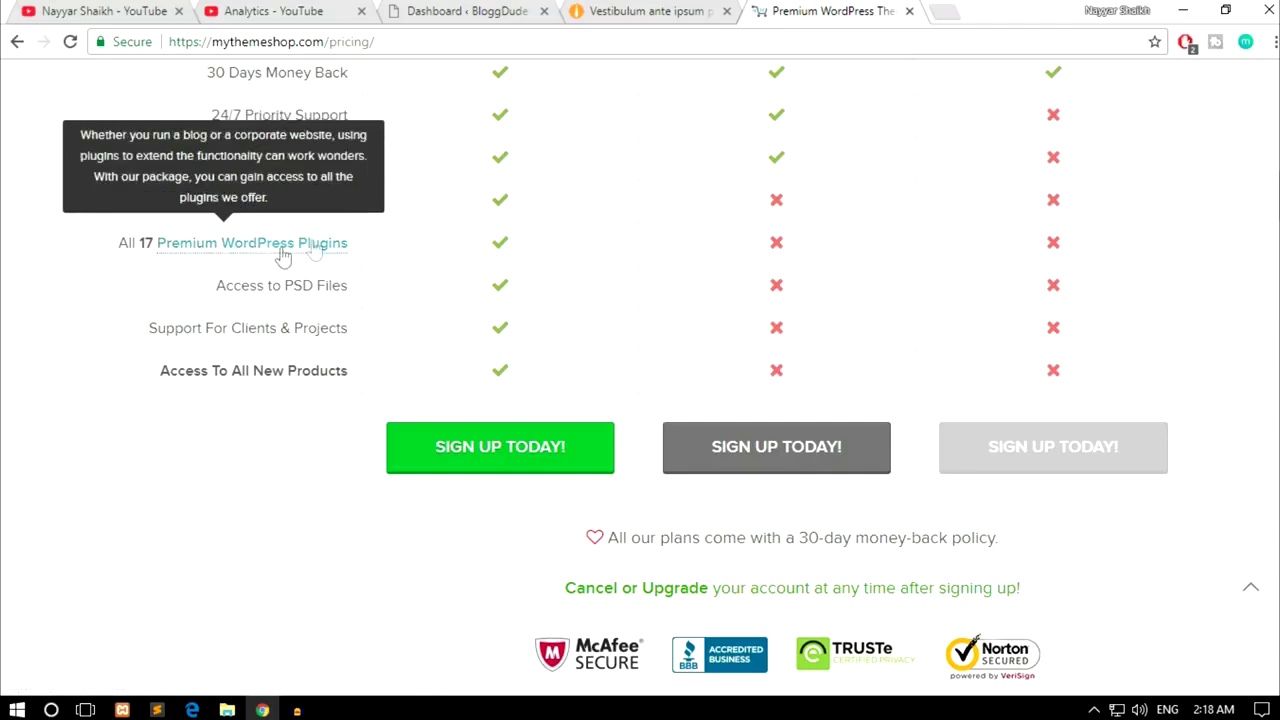
{"action": "scroll", "coordinate": [601, 323], "scroll_direction": "up", "scroll_amount": 11}
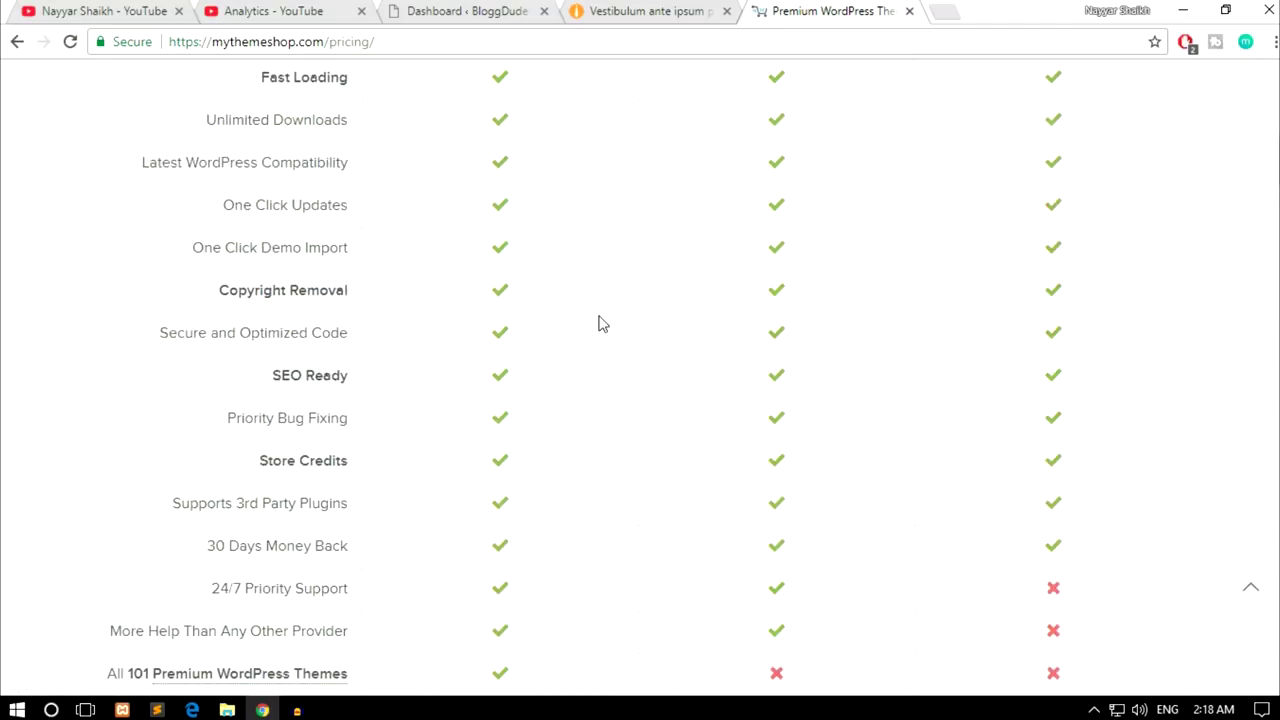
{"action": "left_click_drag", "start_coordinate": [589, 325], "coordinate": [440, 327]}
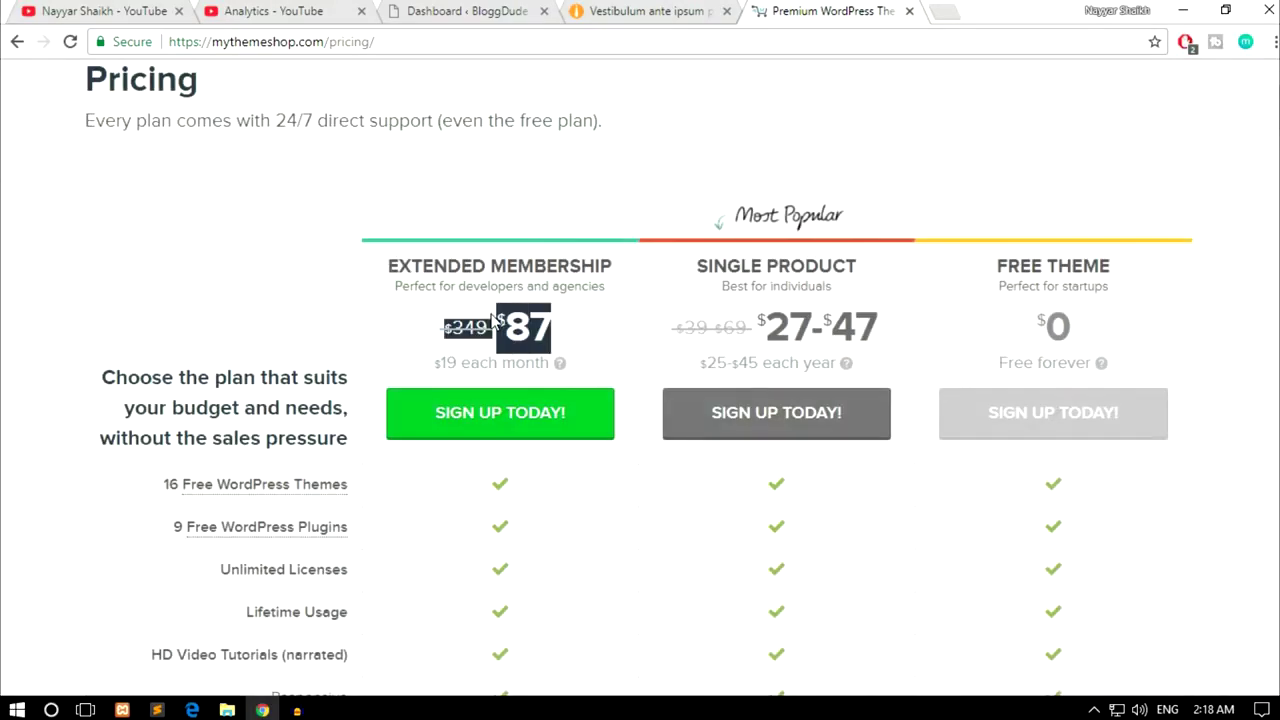
{"action": "scroll", "coordinate": [543, 403], "scroll_direction": "down", "scroll_amount": 8}
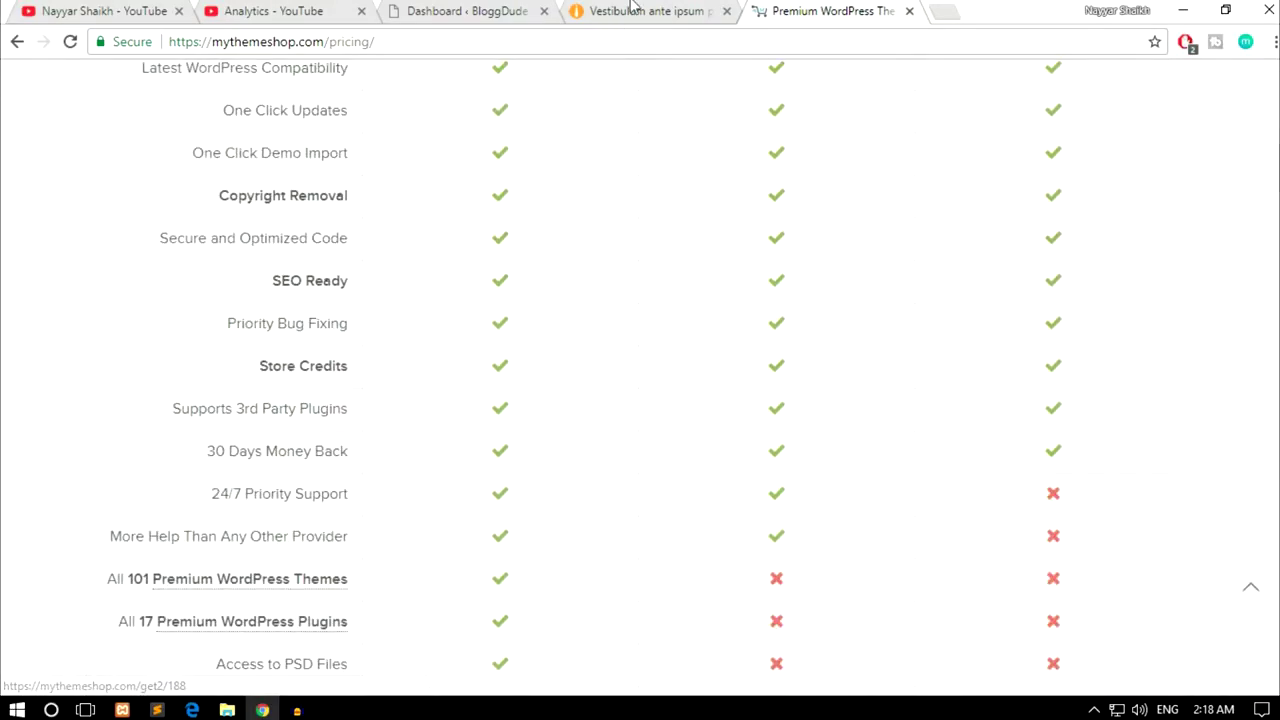
{"action": "scroll", "coordinate": [553, 398], "scroll_direction": "down", "scroll_amount": 3}
{"action": "scroll", "coordinate": [554, 486], "scroll_direction": "up", "scroll_amount": 10}
{"action": "left_click", "coordinate": [580, 332]}
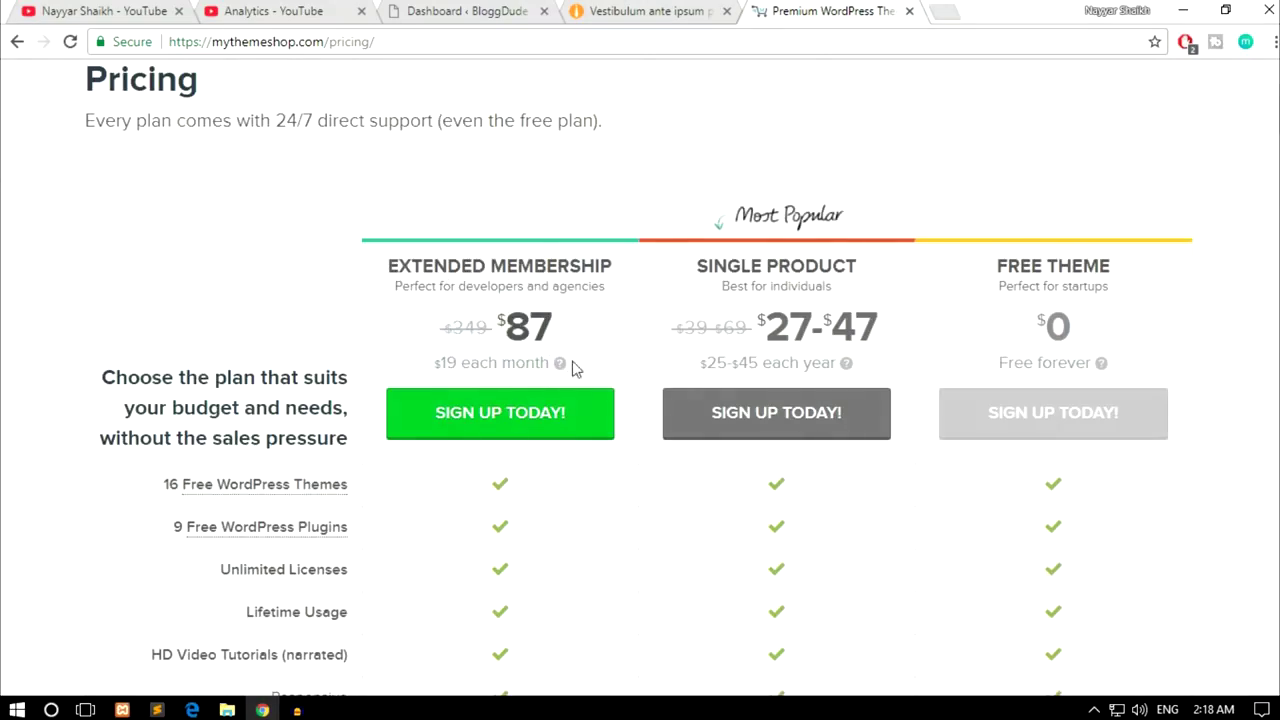
{"action": "double_click", "coordinate": [549, 324]}
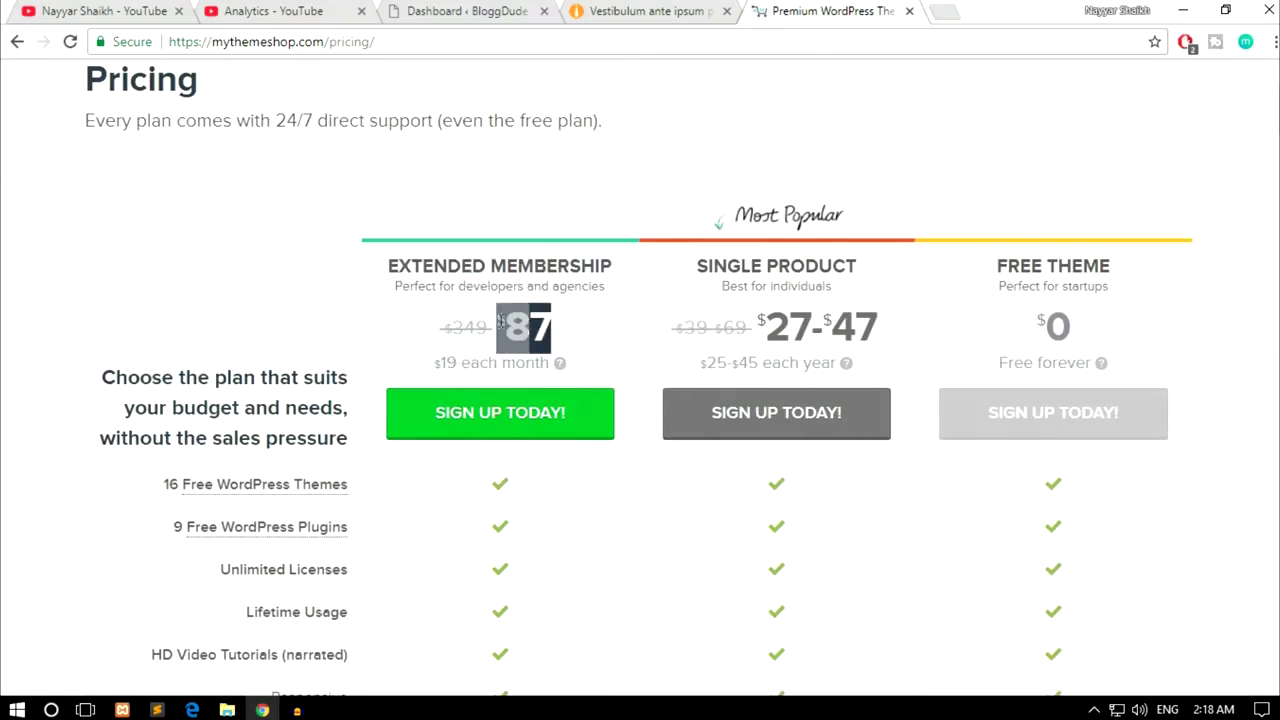
{"action": "left_click", "coordinate": [600, 326]}
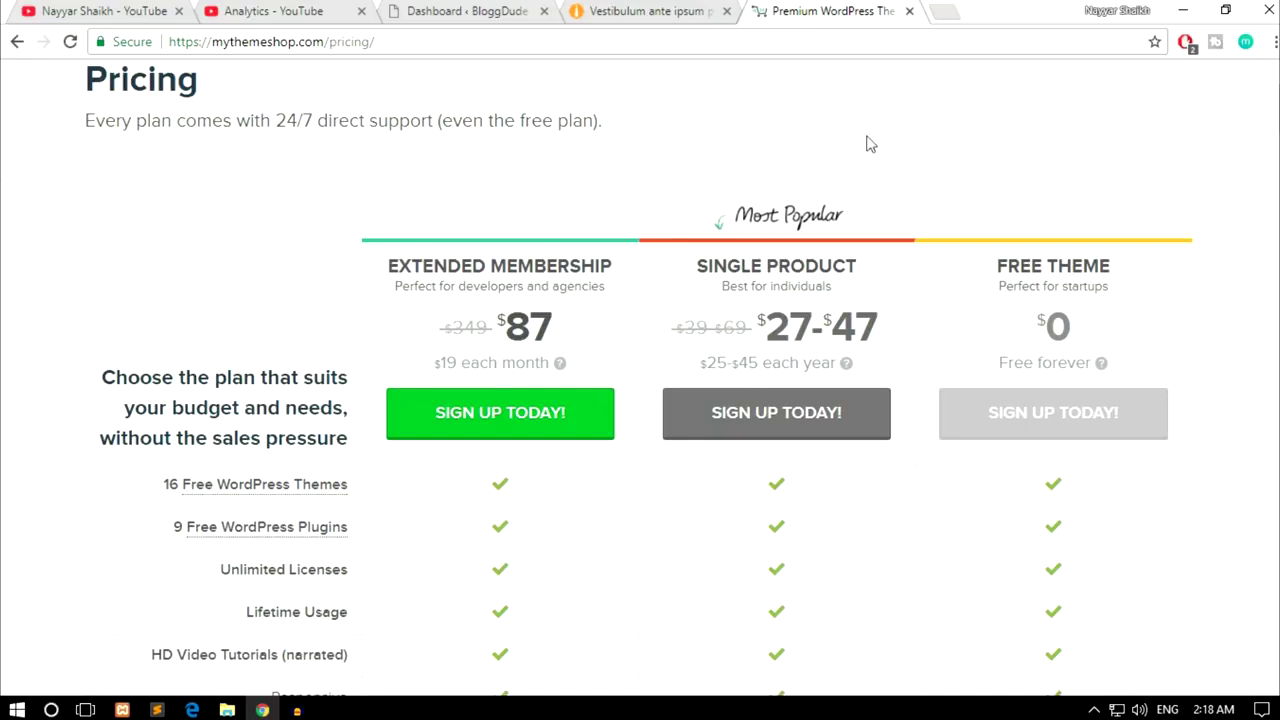
{"action": "double_click", "coordinate": [506, 326]}
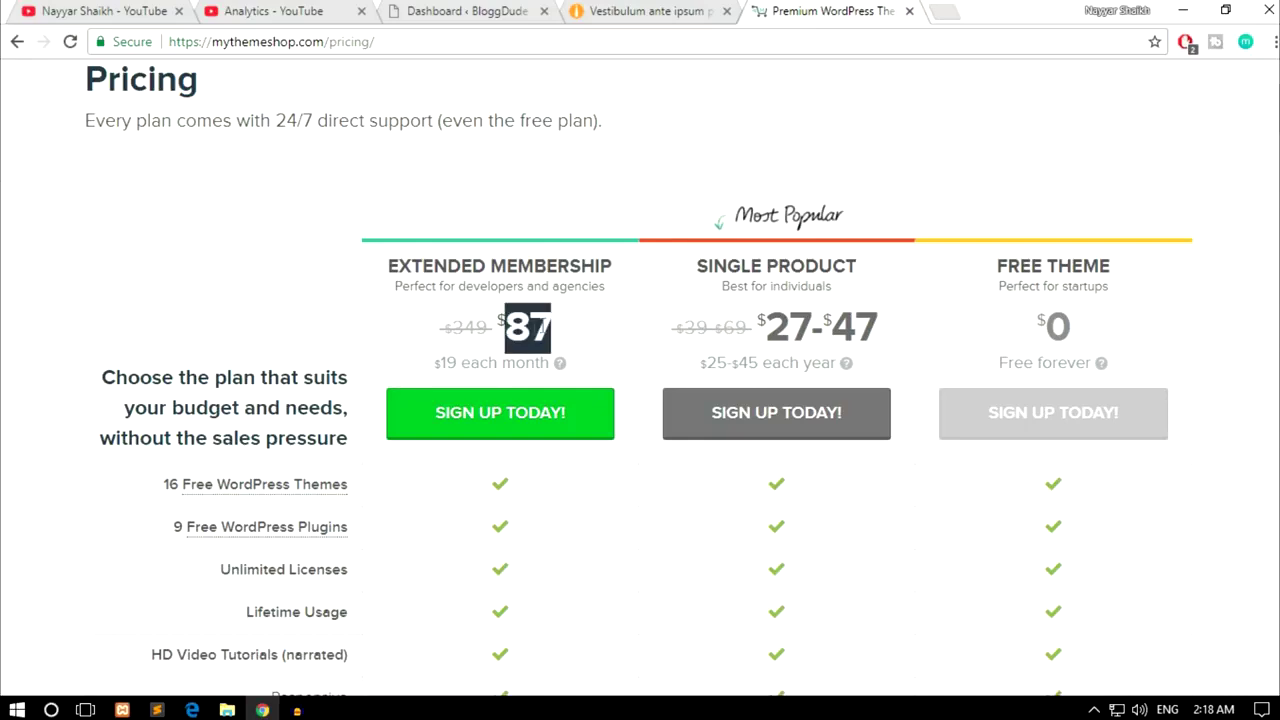
{"action": "scroll", "coordinate": [603, 367], "scroll_direction": "down", "scroll_amount": 8}
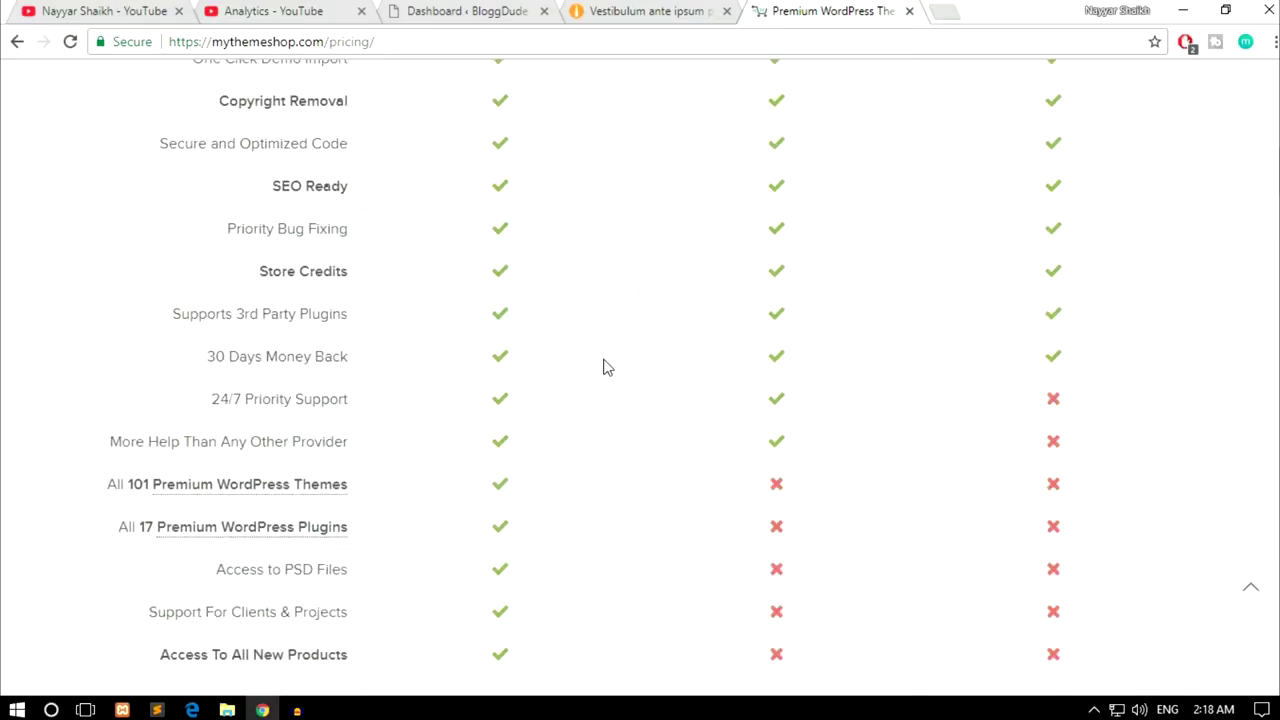
Close and reopen the Pricing page, then highlight the Single Product heading
{"action": "left_click", "coordinate": [909, 12]}
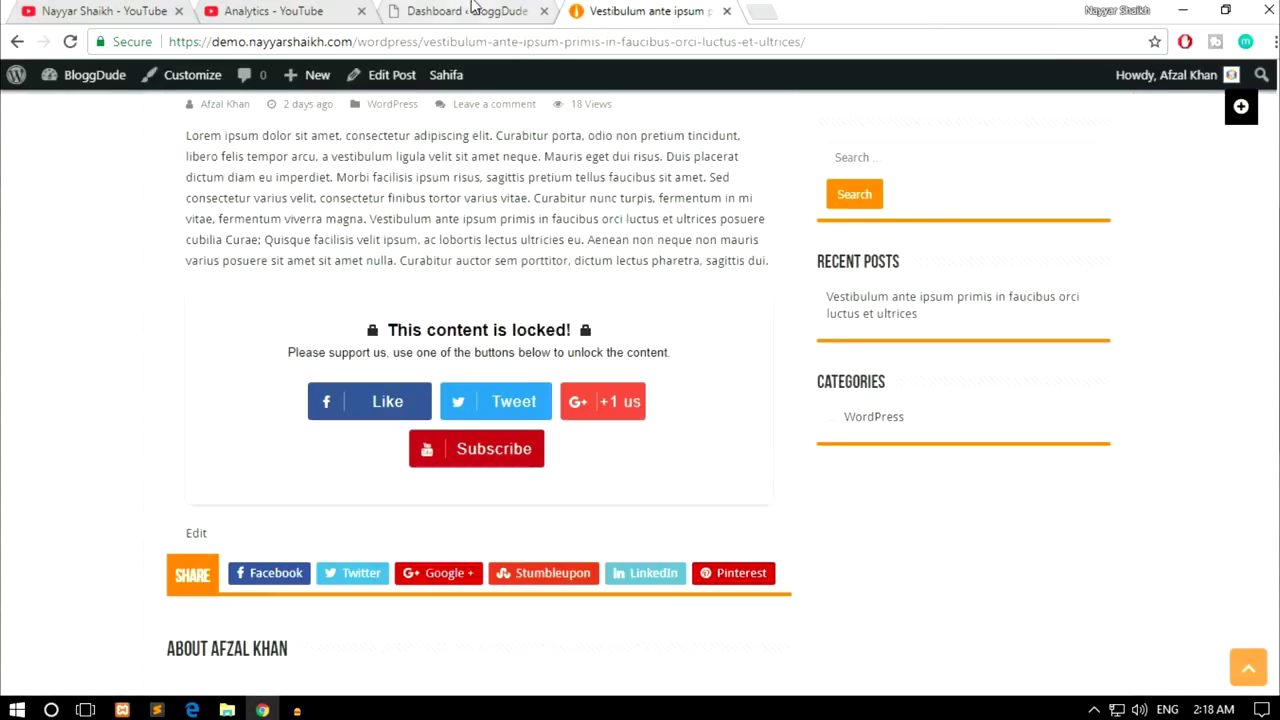
{"action": "key", "text": "ctrl+shift+t"}
{"action": "left_click_drag", "start_coordinate": [680, 392], "coordinate": [838, 386]}
{"action": "left_click", "coordinate": [850, 386]}
{"action": "mouse_move", "coordinate": [1073, 113]}
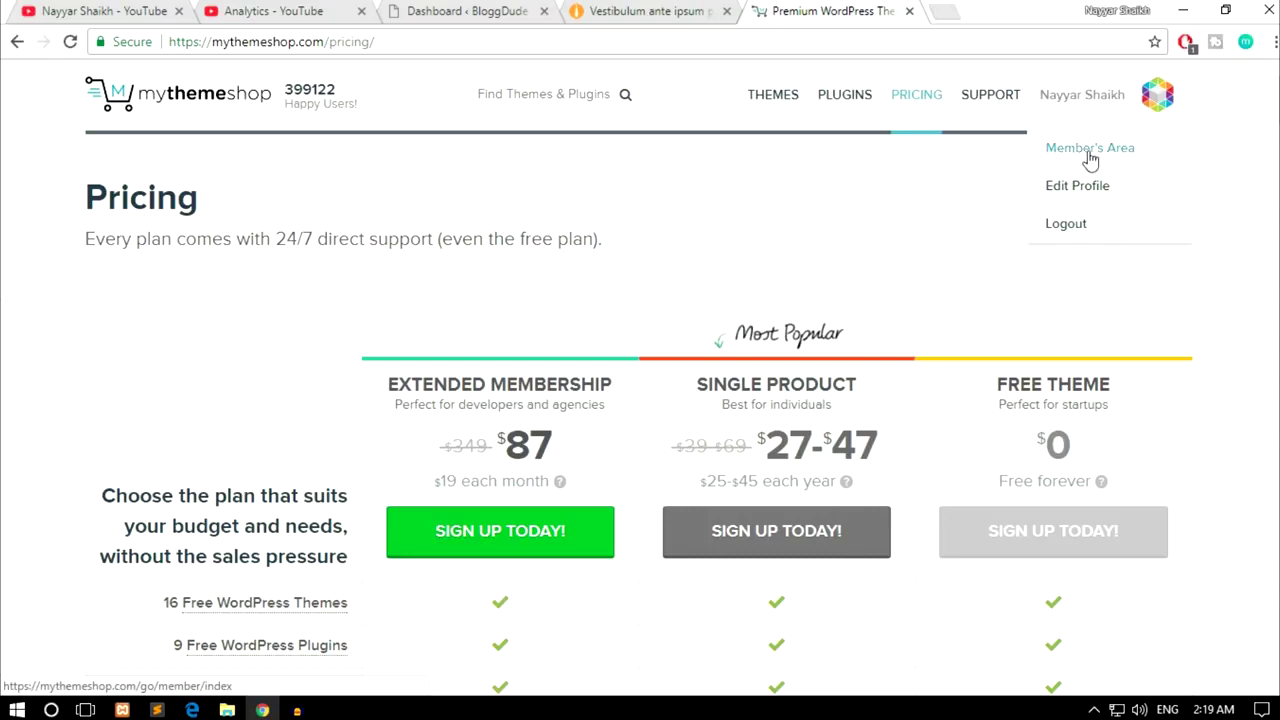
Open the Member's Area and expand Content Locker Pro's download and install instructions
{"action": "left_click", "coordinate": [1090, 158]}
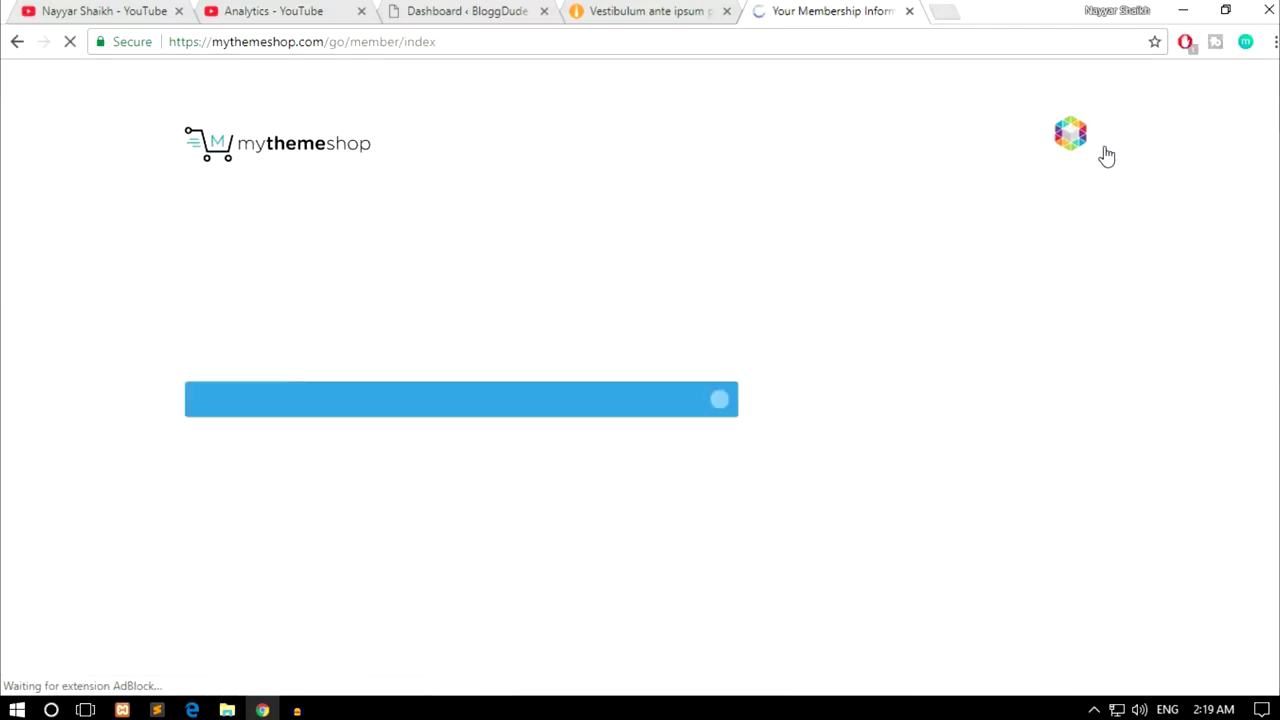
{"action": "scroll", "coordinate": [1218, 270], "scroll_direction": "down", "scroll_amount": 3}
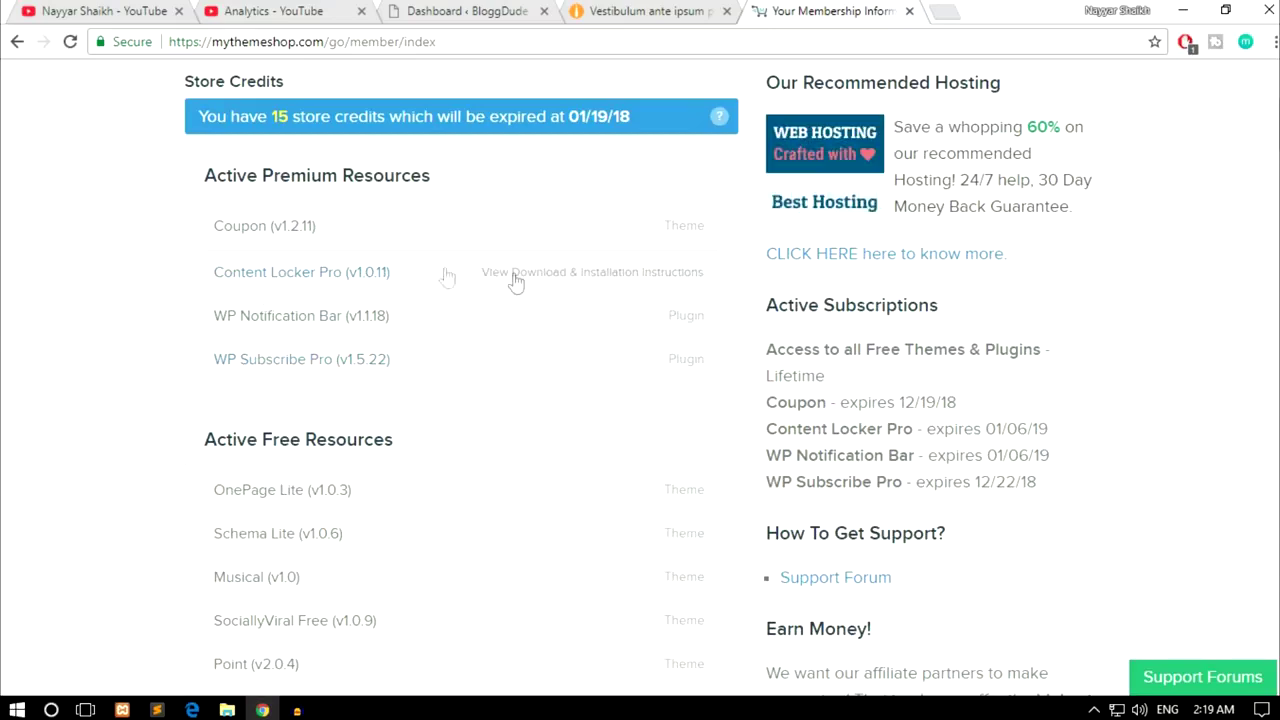
{"action": "left_click", "coordinate": [486, 281]}
{"action": "scroll", "coordinate": [517, 300], "scroll_direction": "down", "scroll_amount": 2}
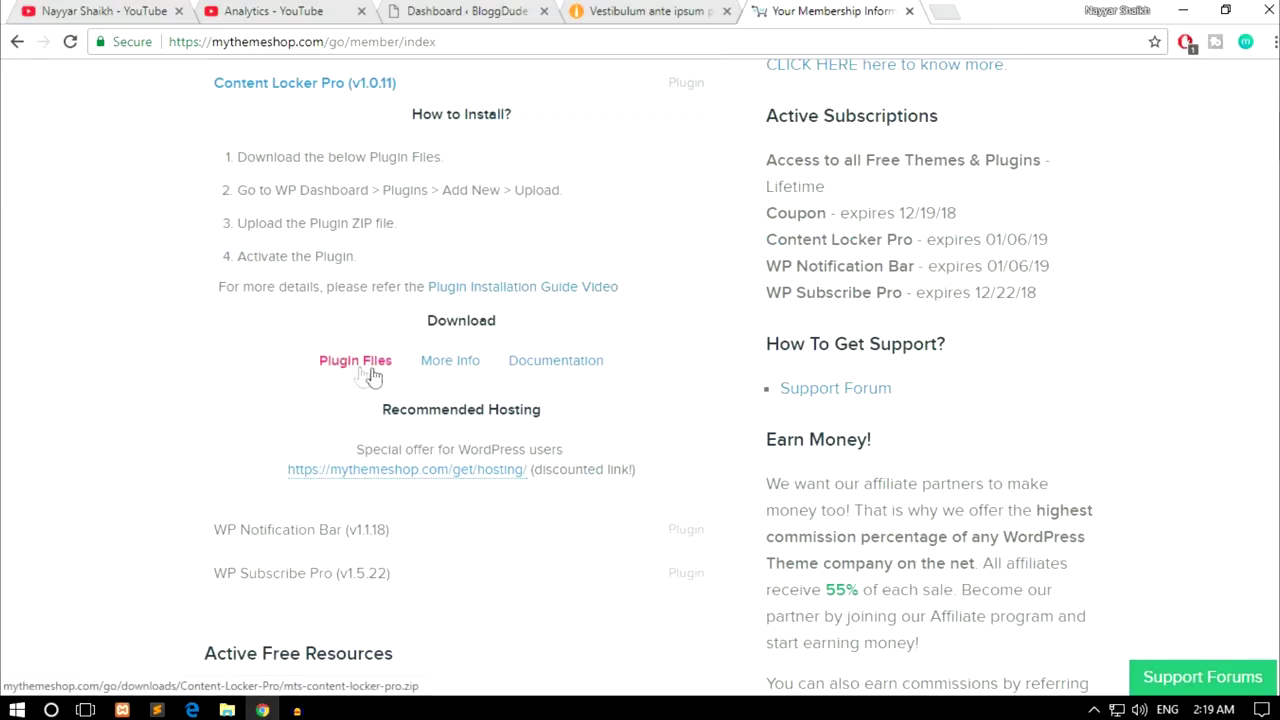
Start, then cancel, the Content Locker Pro plugin zip download and close the membership tab
{"action": "left_click", "coordinate": [364, 367]}
{"action": "left_click", "coordinate": [335, 355]}
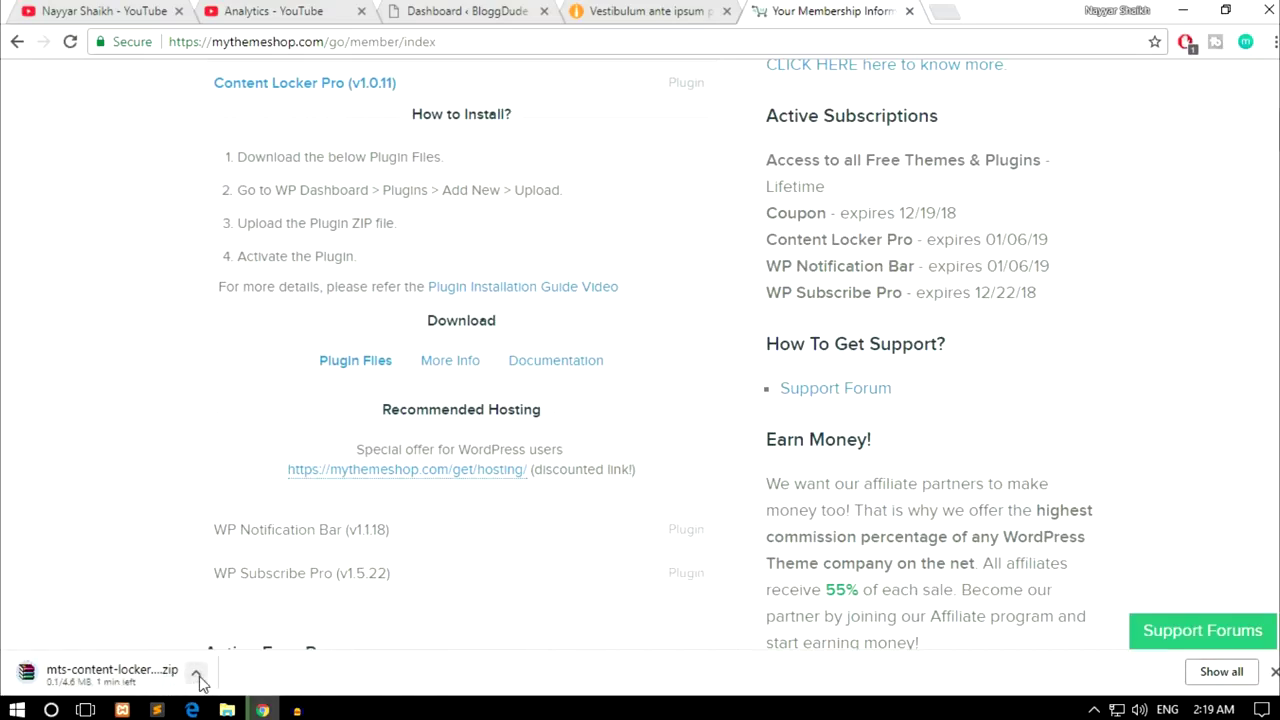
{"action": "left_click", "coordinate": [197, 672]}
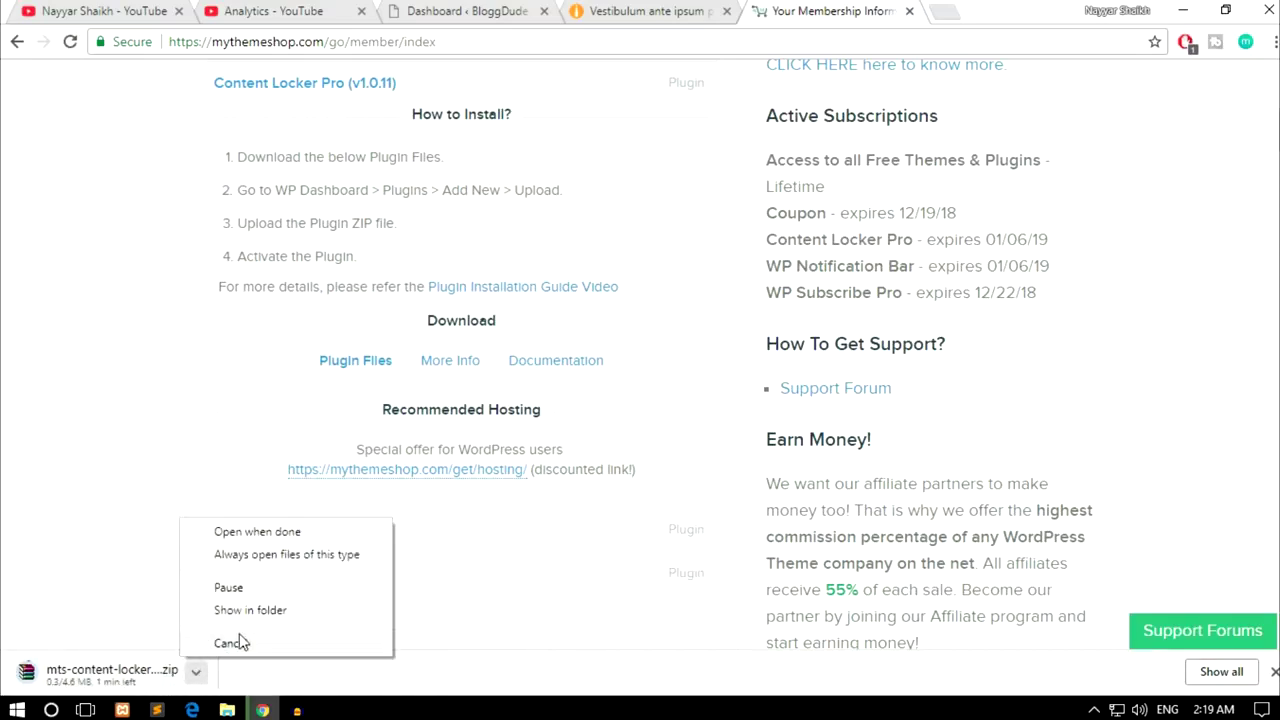
{"action": "left_click", "coordinate": [240, 640]}
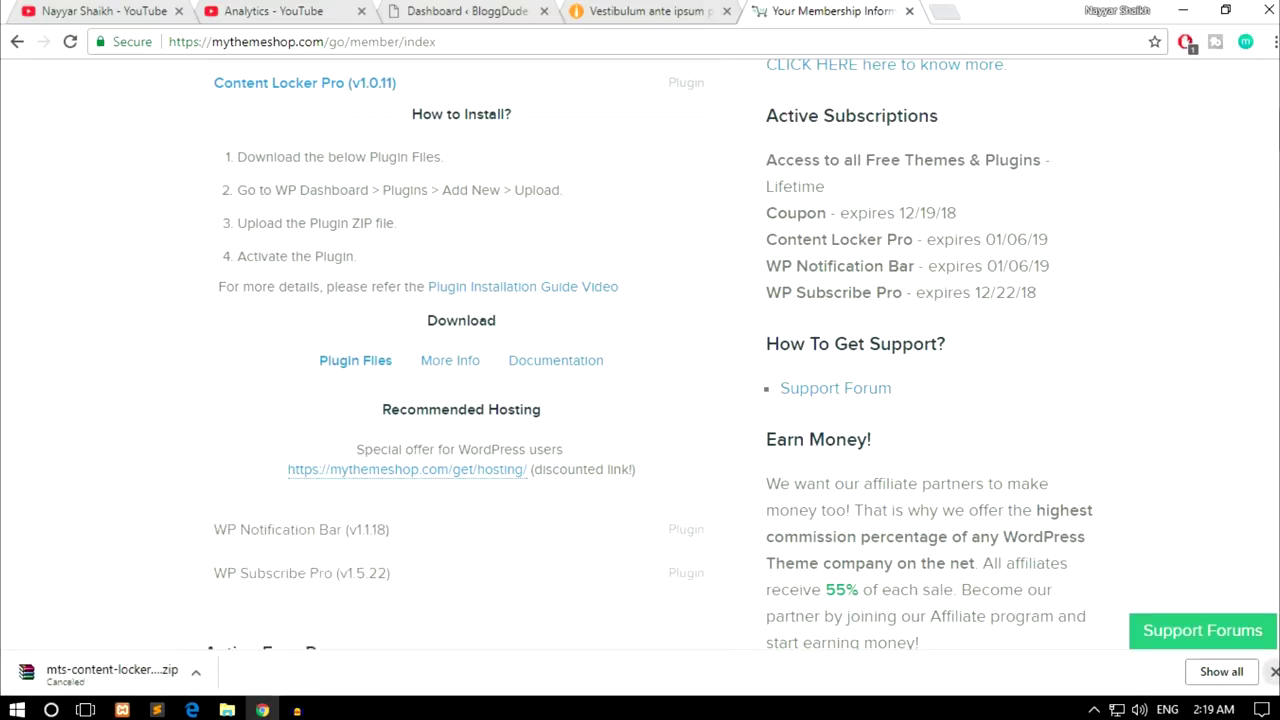
{"action": "left_click", "coordinate": [1274, 671]}
{"action": "key", "text": "ctrl+w"}
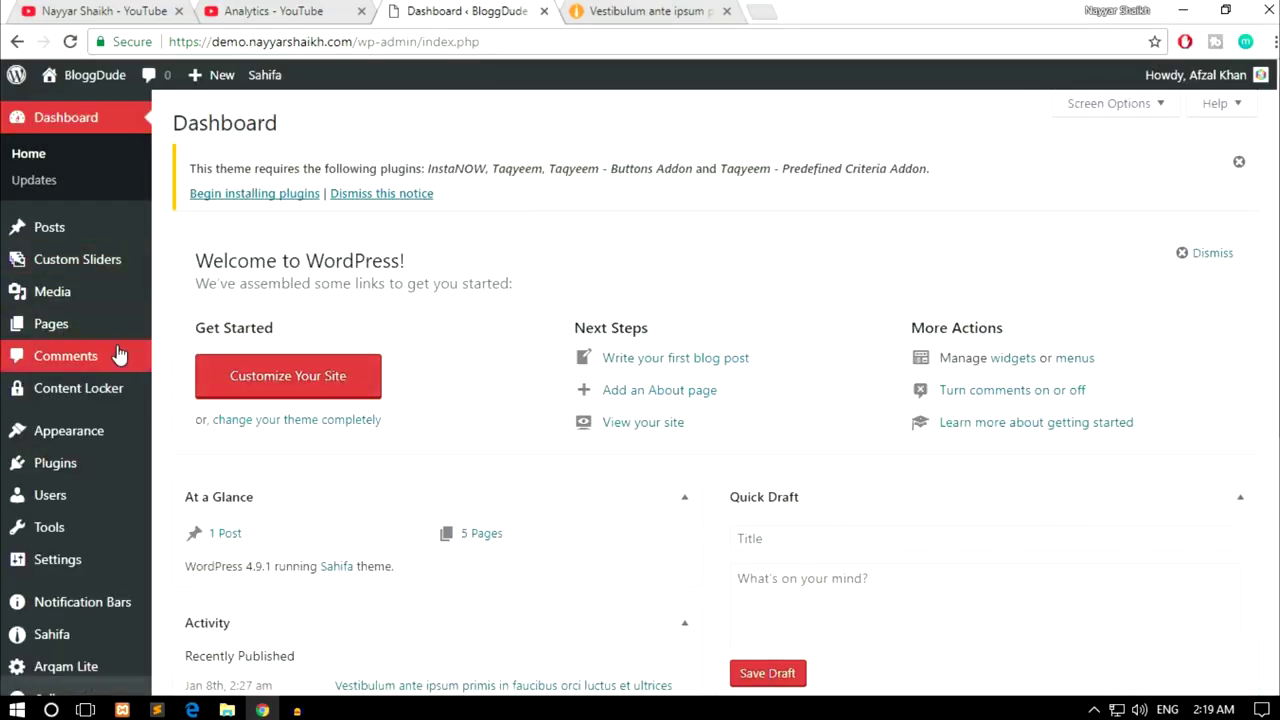
Upload mts-content-locker-pro.zip through Plugins > Add New, install it and activate it
{"action": "mouse_move", "coordinate": [82, 431]}
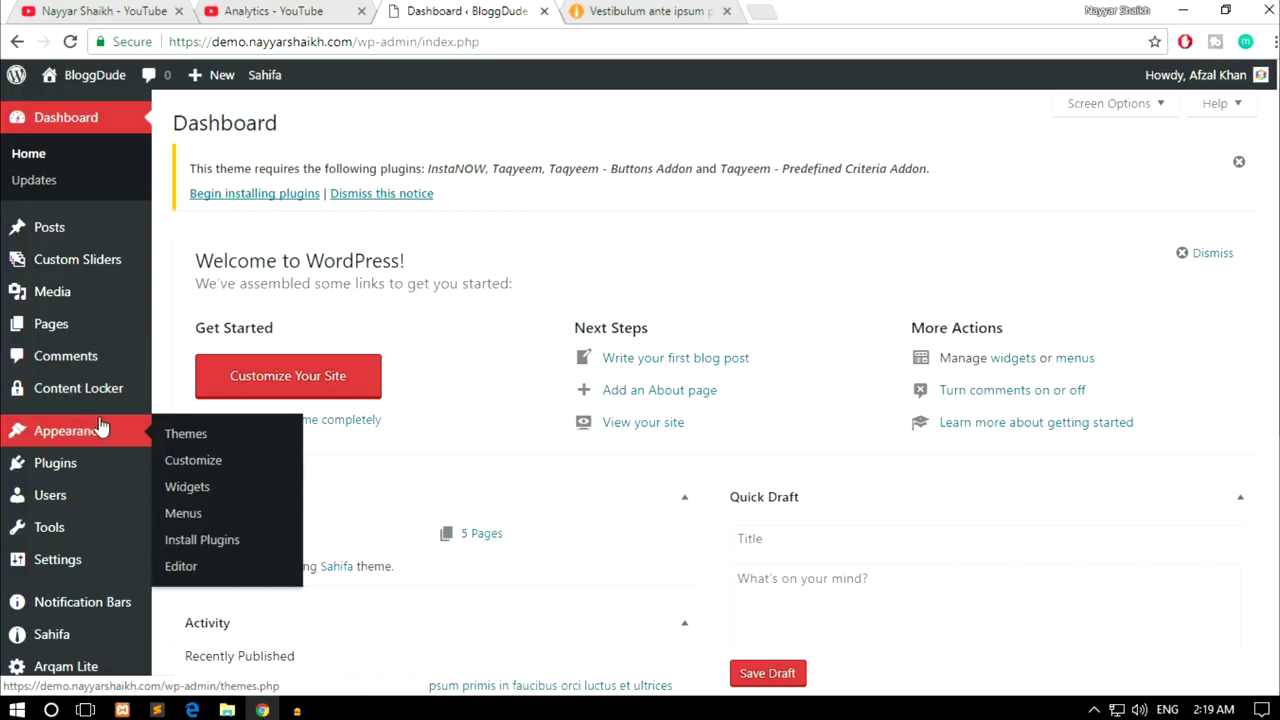
{"action": "mouse_move", "coordinate": [45, 468]}
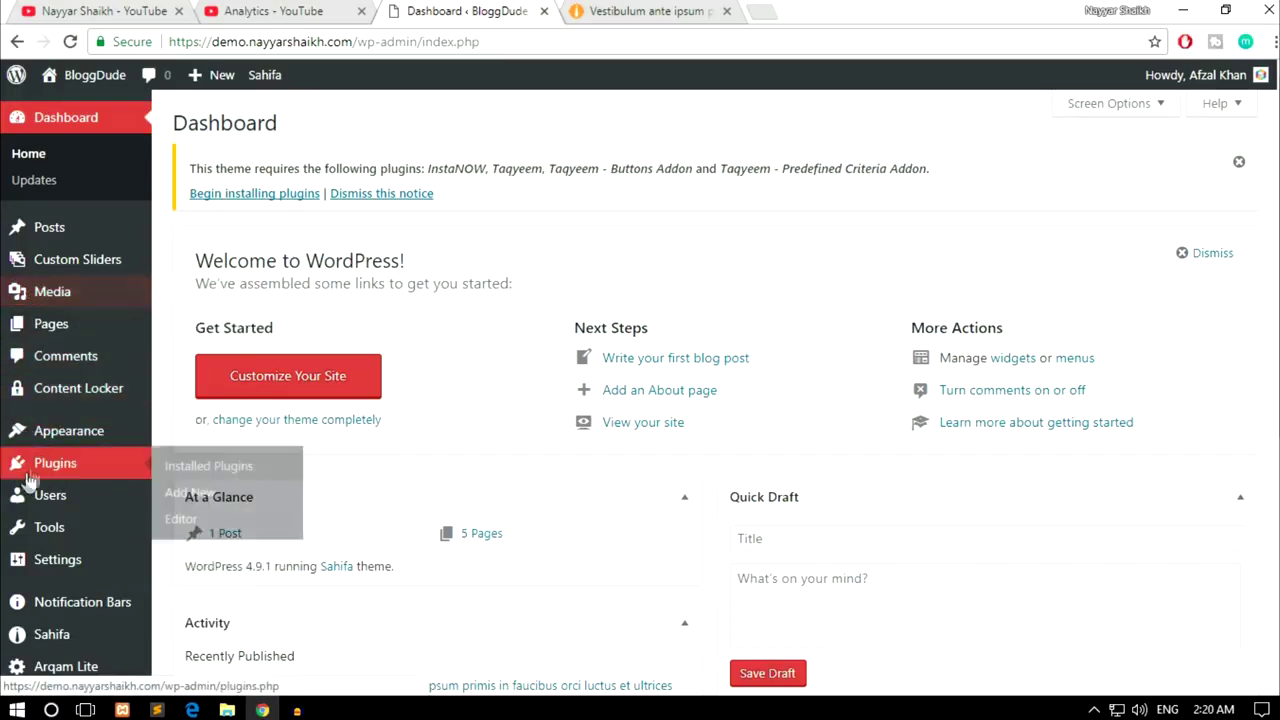
{"action": "left_click", "coordinate": [205, 493]}
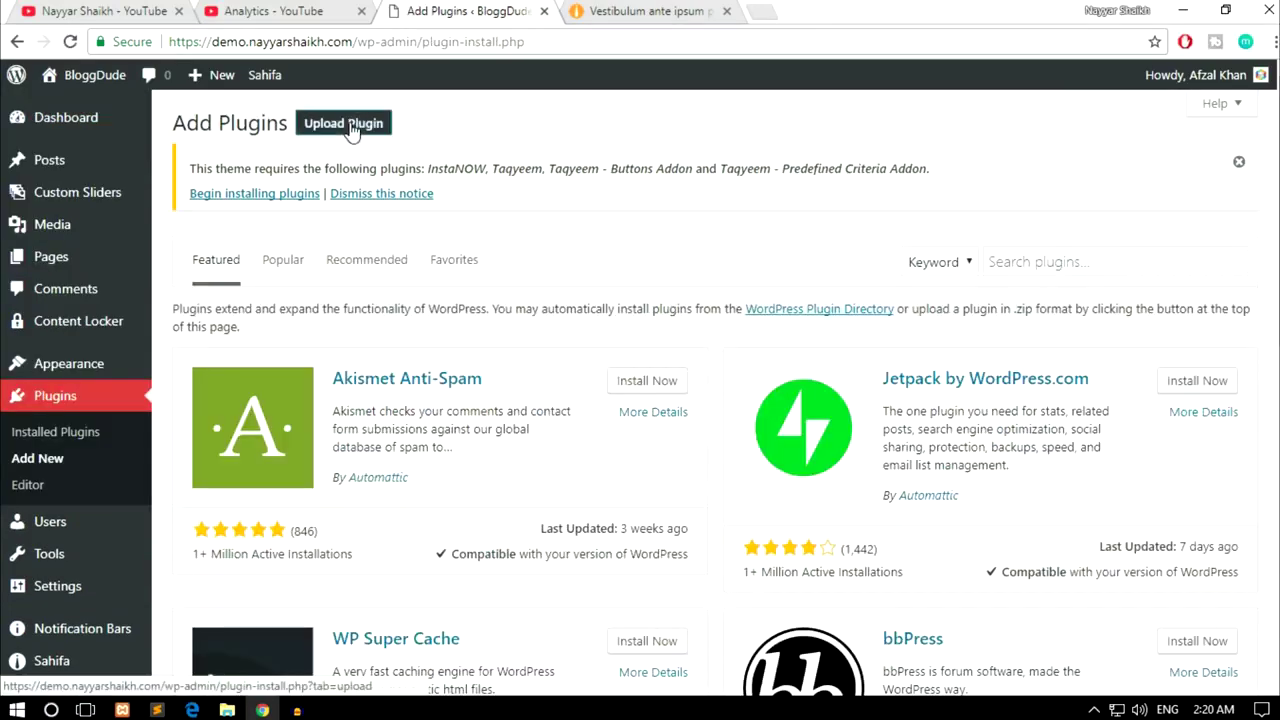
{"action": "left_click", "coordinate": [352, 133]}
{"action": "left_click", "coordinate": [602, 389]}
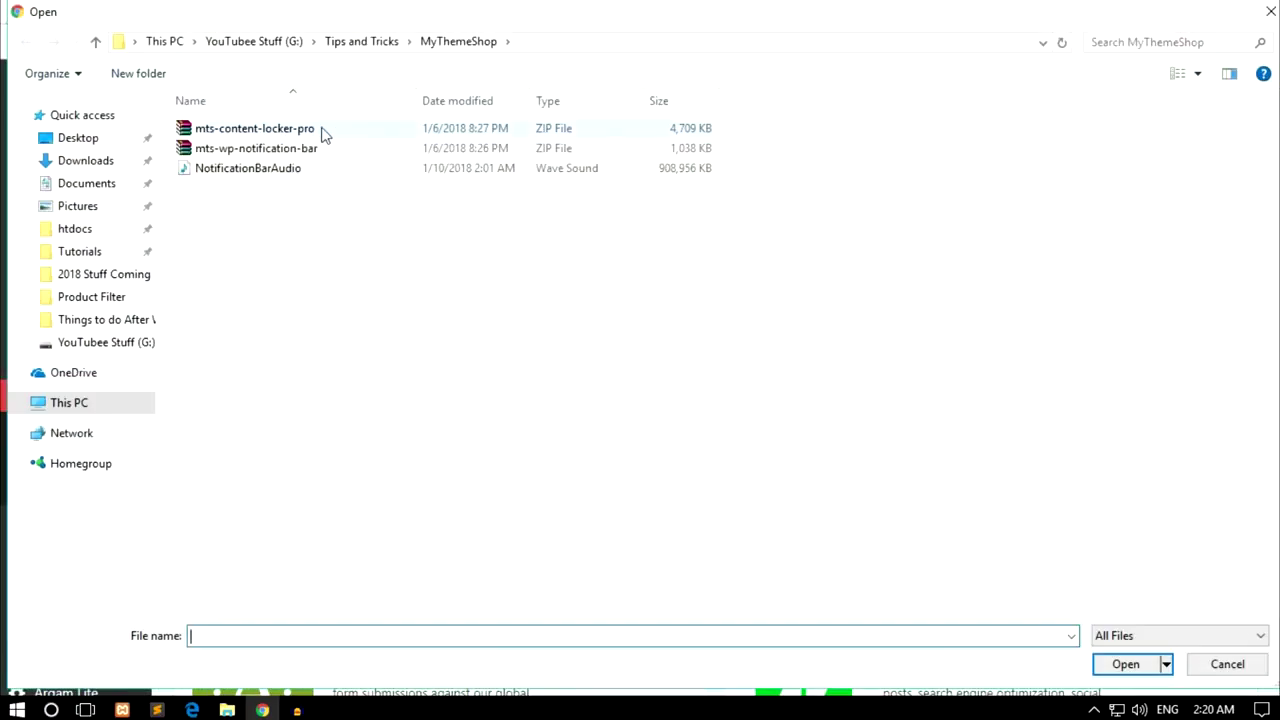
{"action": "left_click", "coordinate": [254, 133]}
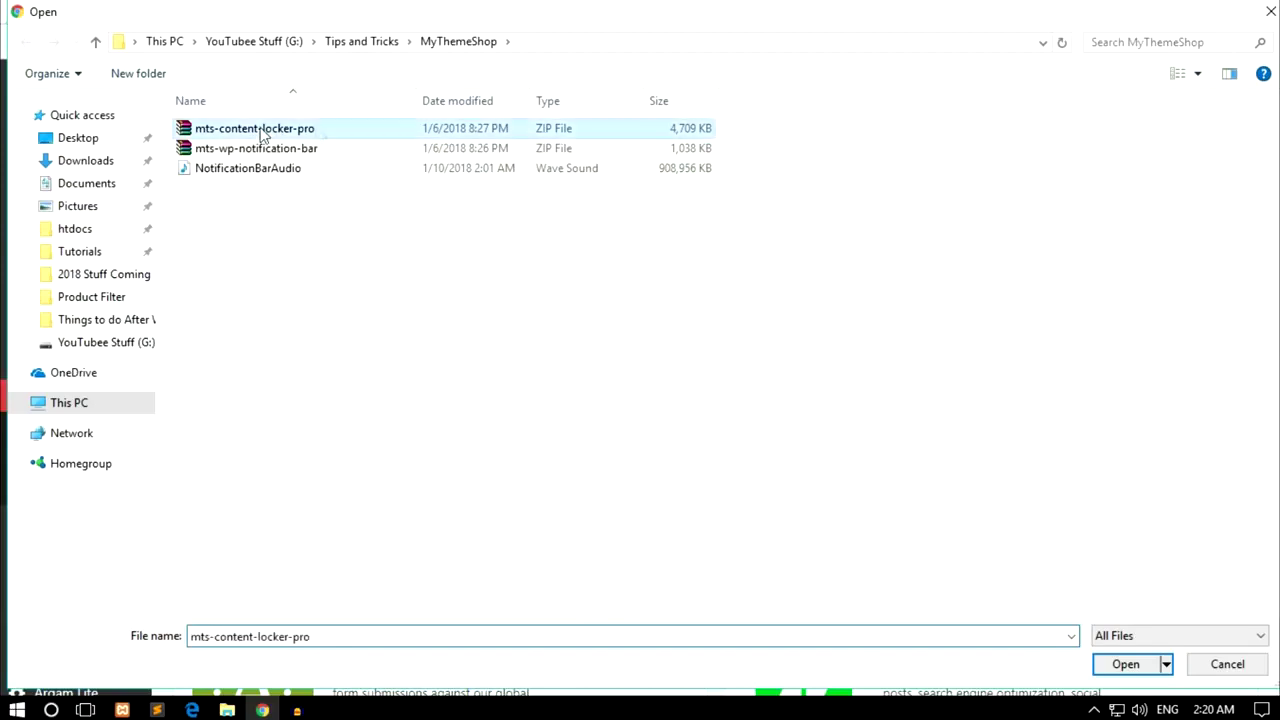
{"action": "left_click", "coordinate": [1122, 665]}
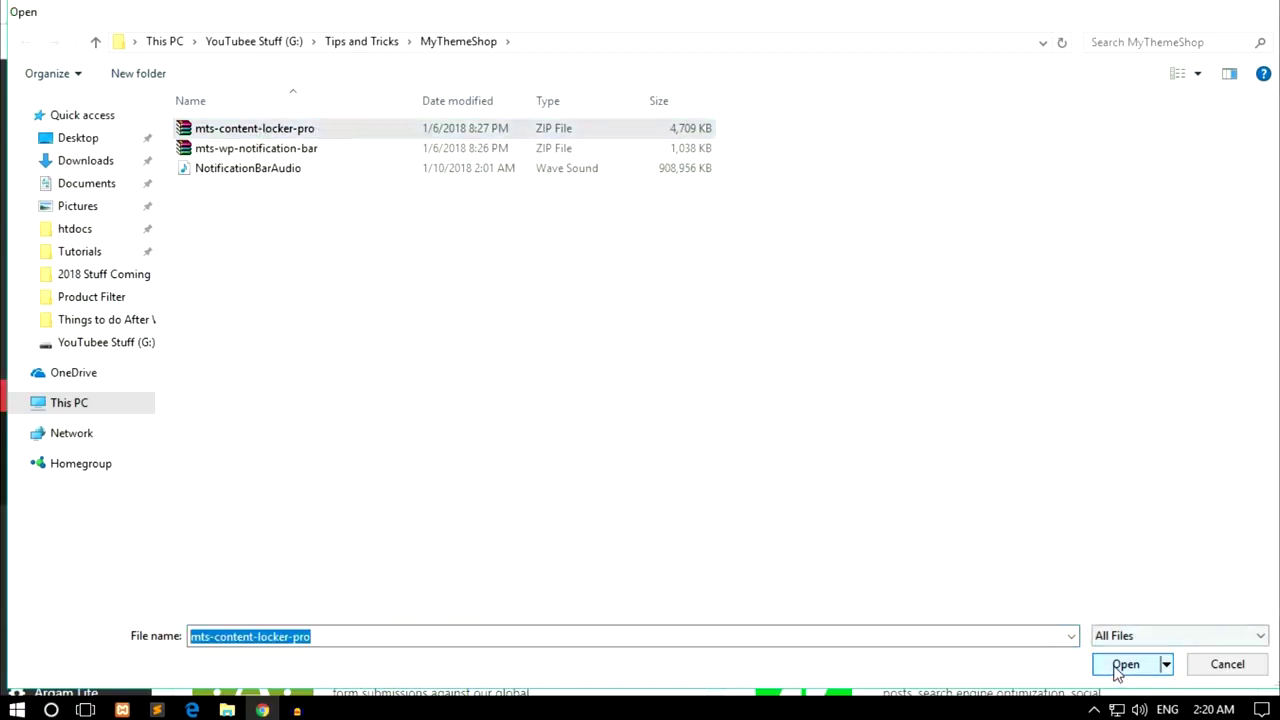
{"action": "left_click", "coordinate": [838, 377]}
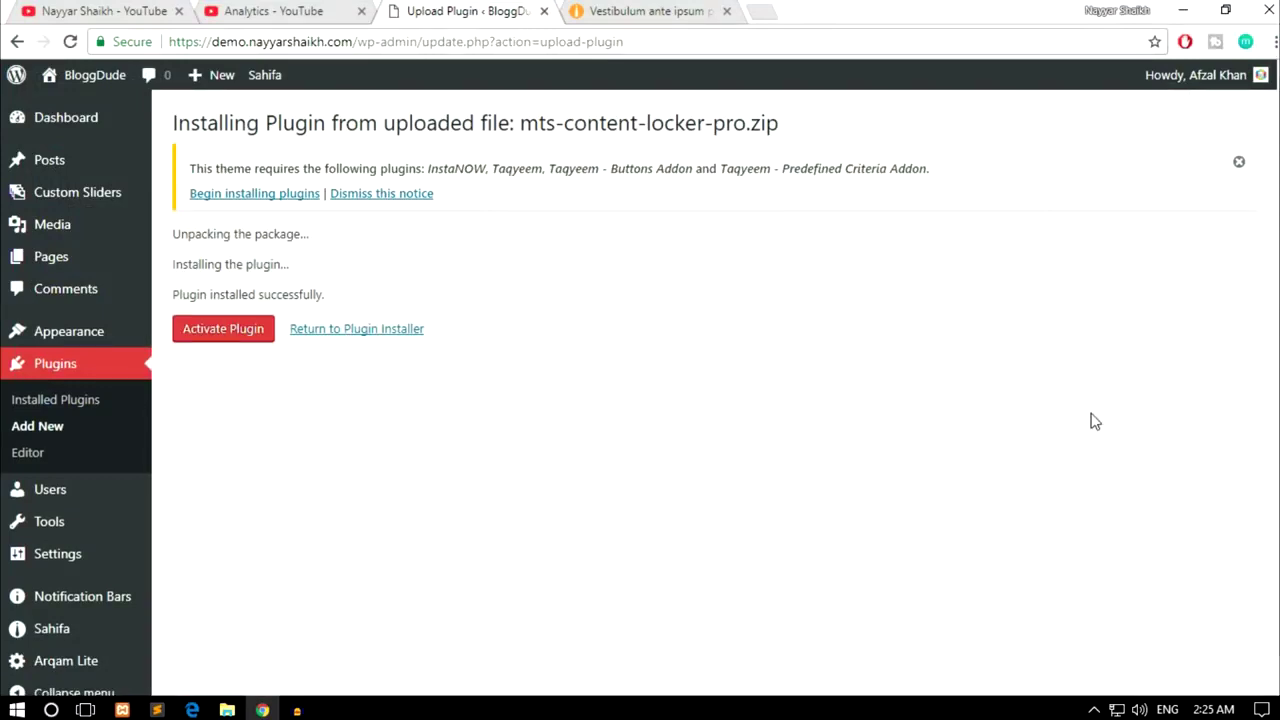
{"action": "left_click", "coordinate": [218, 335]}
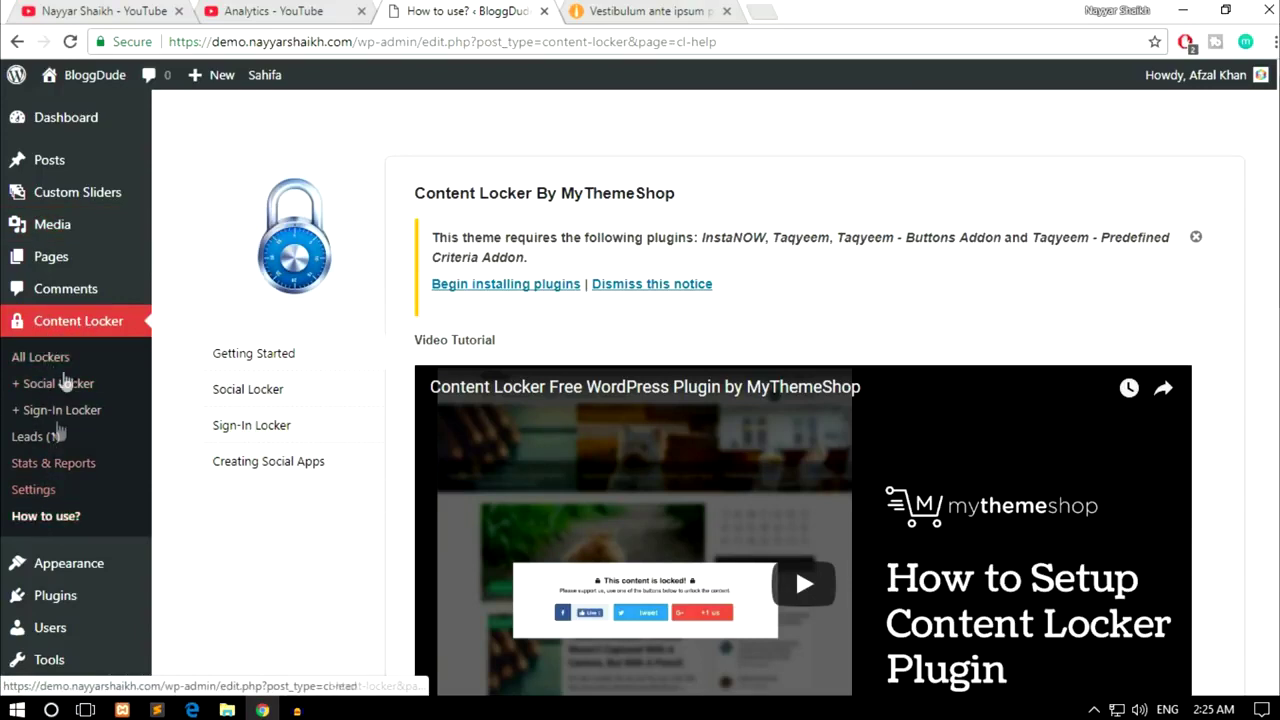
Open the Content Locker Settings page from the WordPress admin menu
{"action": "left_click", "coordinate": [32, 492]}
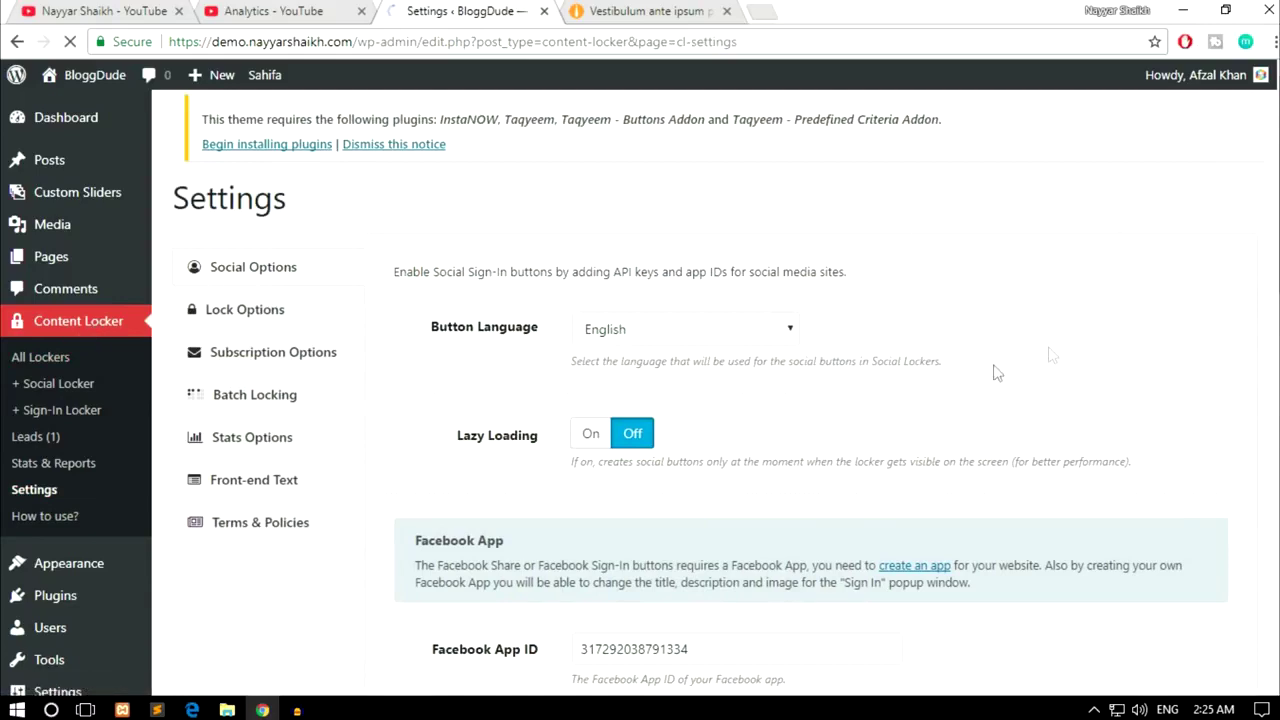
{"action": "scroll", "coordinate": [1052, 355], "scroll_direction": "down", "scroll_amount": 1}
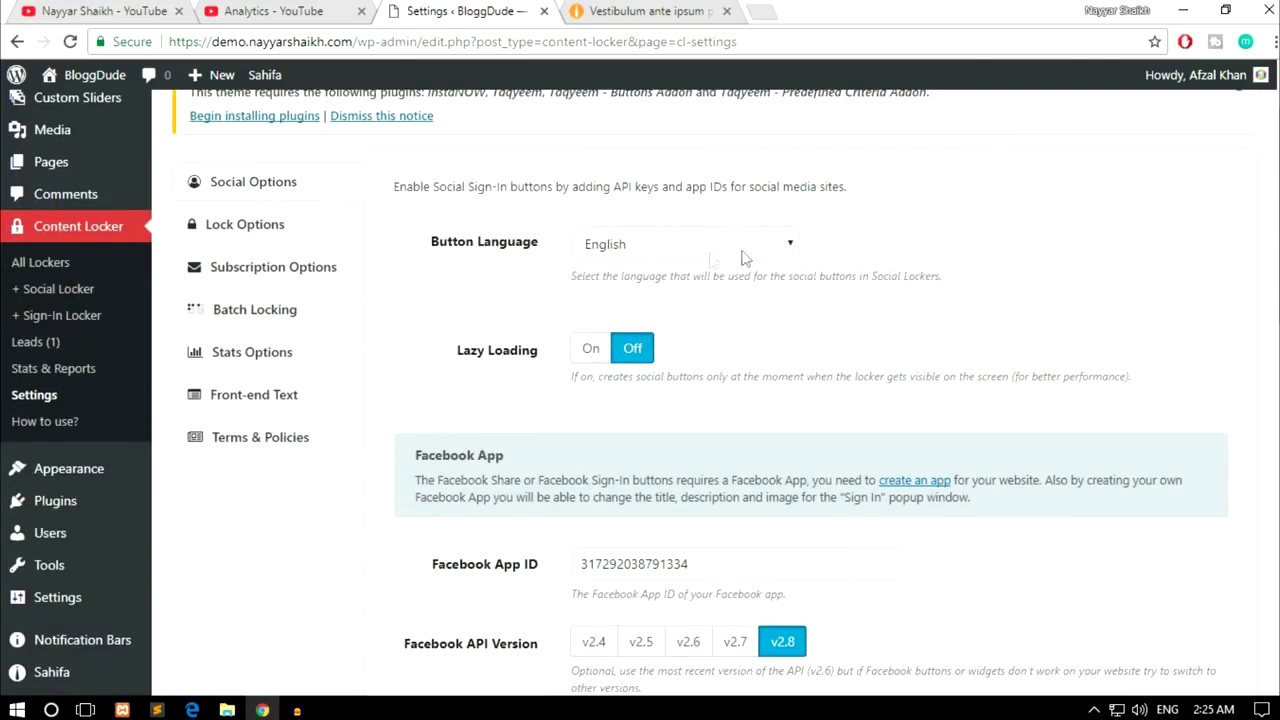
{"action": "left_click", "coordinate": [640, 11]}
{"action": "left_click", "coordinate": [497, 8]}
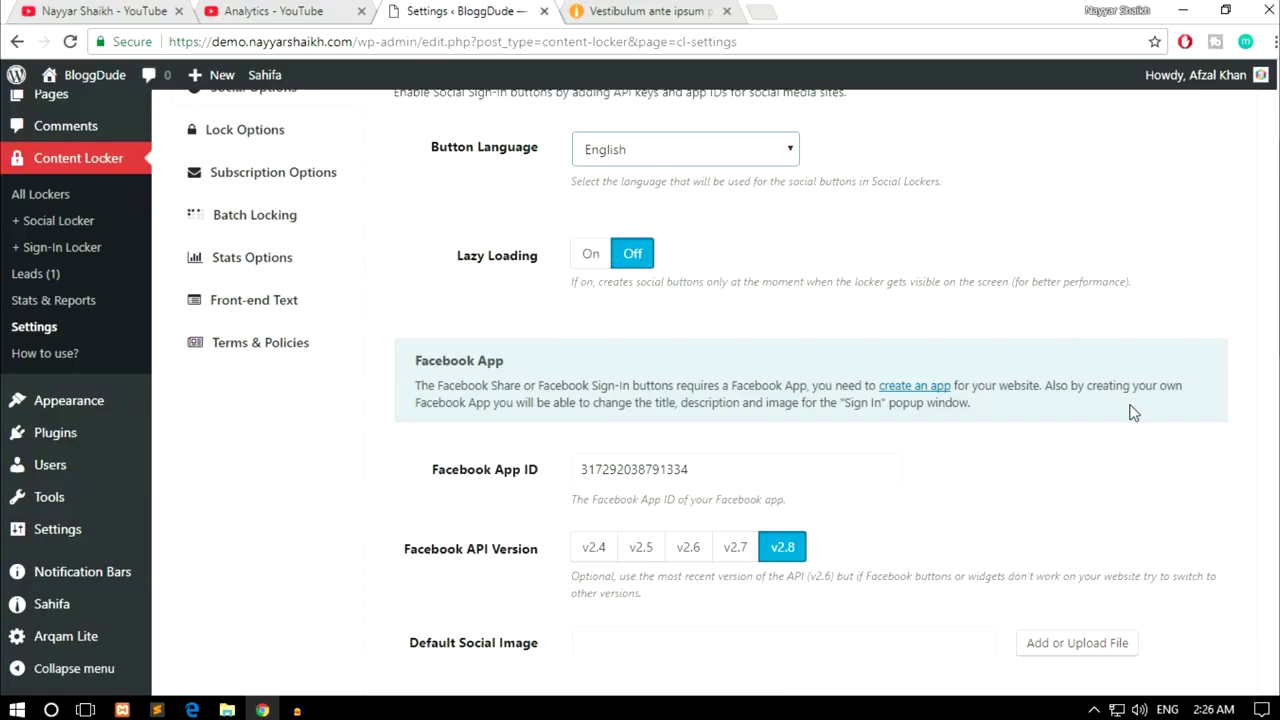
Review the Facebook App ID, Twitter keys and Google Client ID, and glance at the Facebook App guide
{"action": "scroll", "coordinate": [1133, 412], "scroll_direction": "down", "scroll_amount": 2}
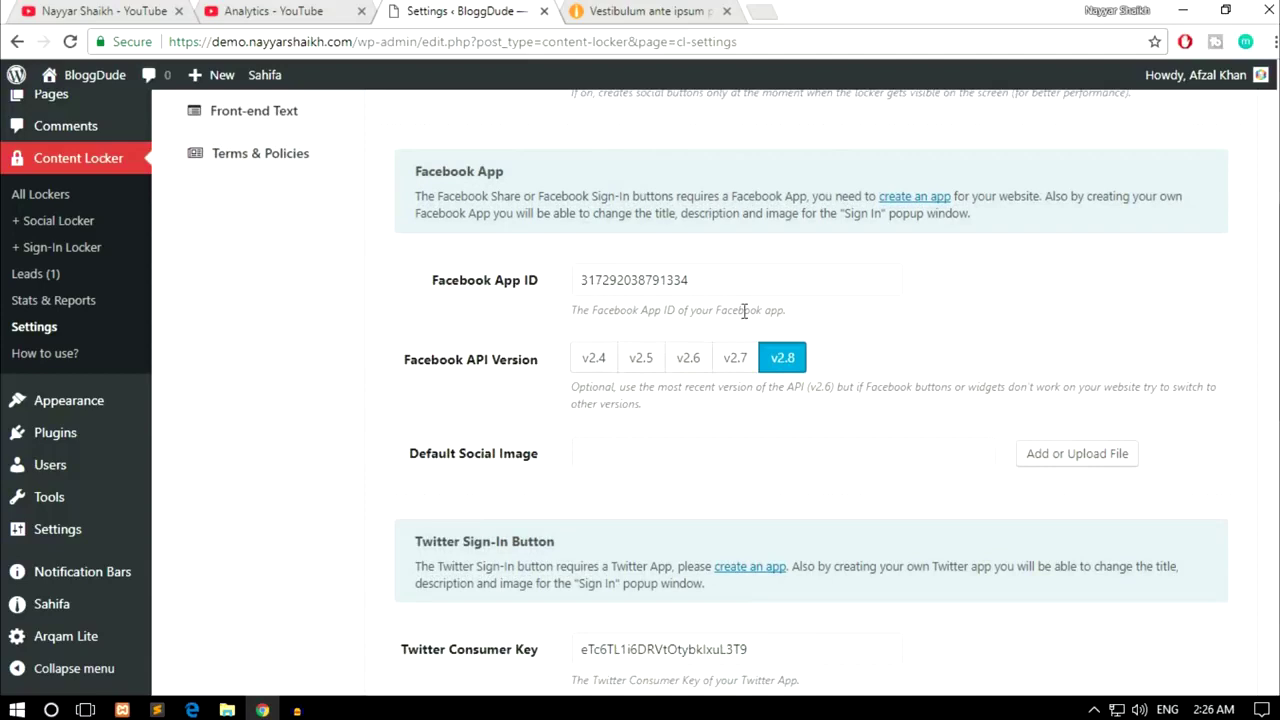
{"action": "scroll", "coordinate": [977, 340], "scroll_direction": "down", "scroll_amount": 4}
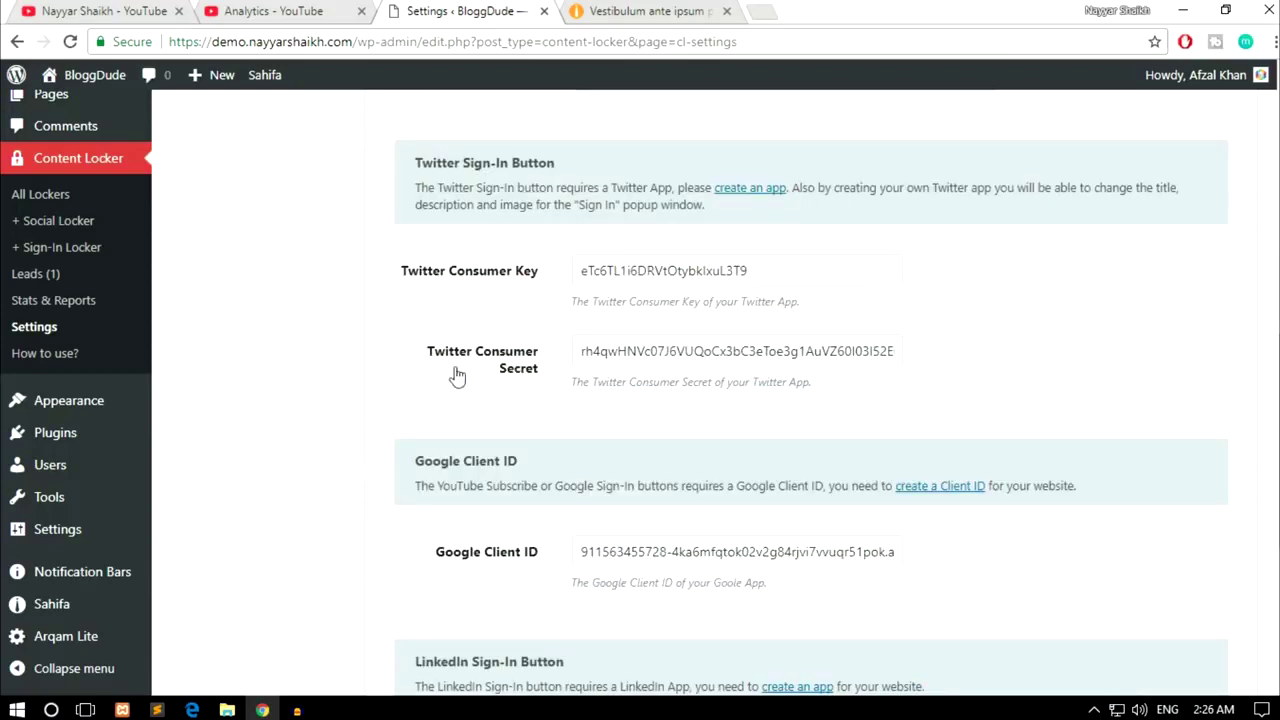
{"action": "scroll", "coordinate": [1185, 401], "scroll_direction": "down", "scroll_amount": 3}
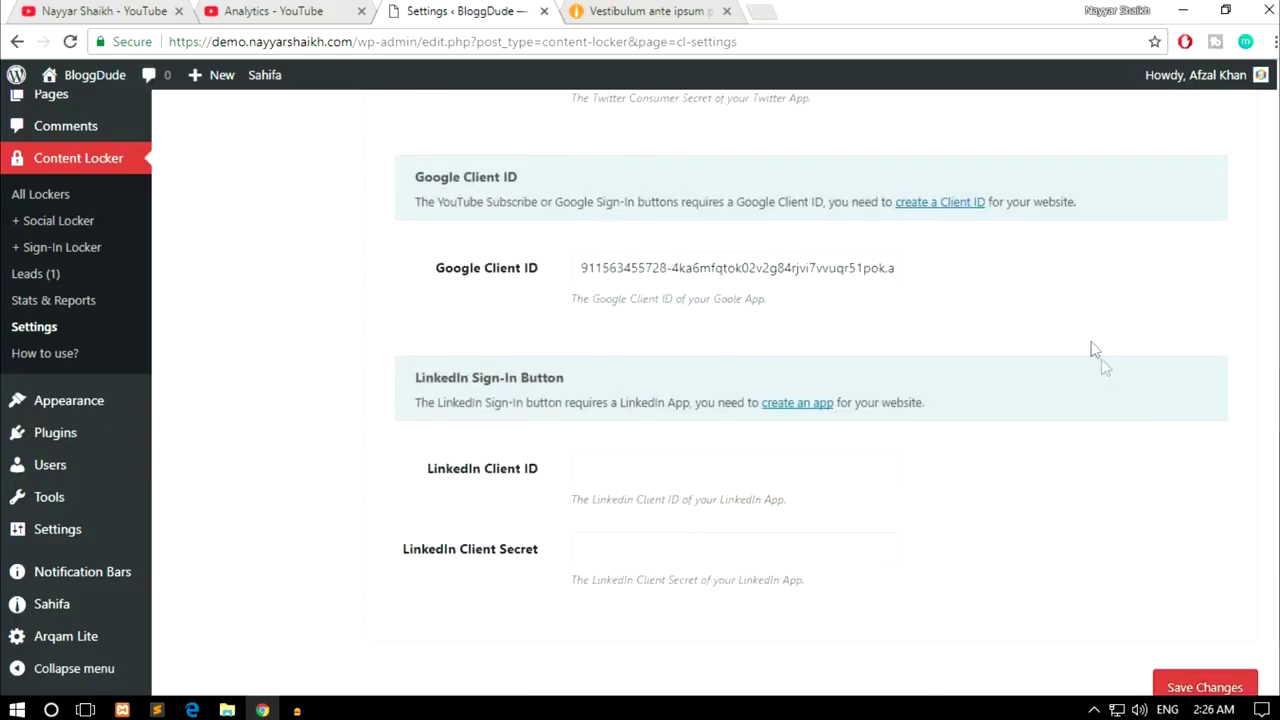
{"action": "scroll", "coordinate": [1101, 359], "scroll_direction": "down", "scroll_amount": 1}
{"action": "scroll", "coordinate": [1066, 429], "scroll_direction": "up", "scroll_amount": 2}
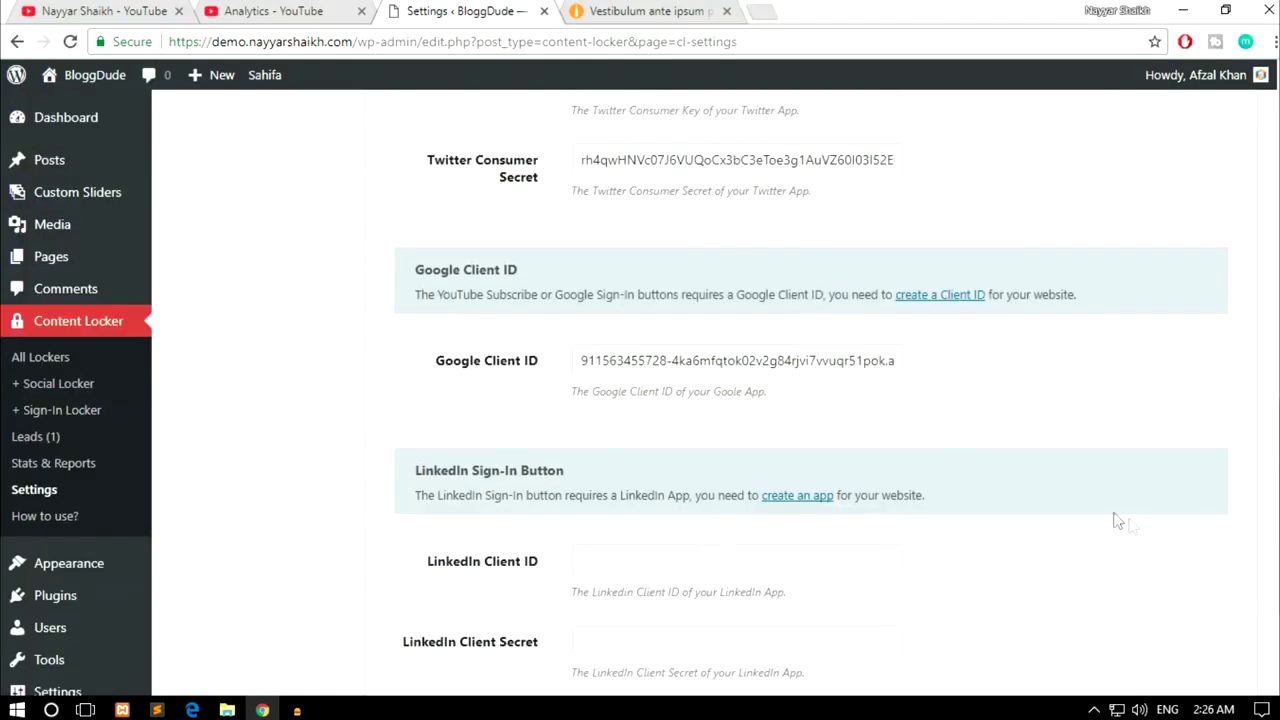
{"action": "scroll", "coordinate": [1120, 522], "scroll_direction": "up", "scroll_amount": 5}
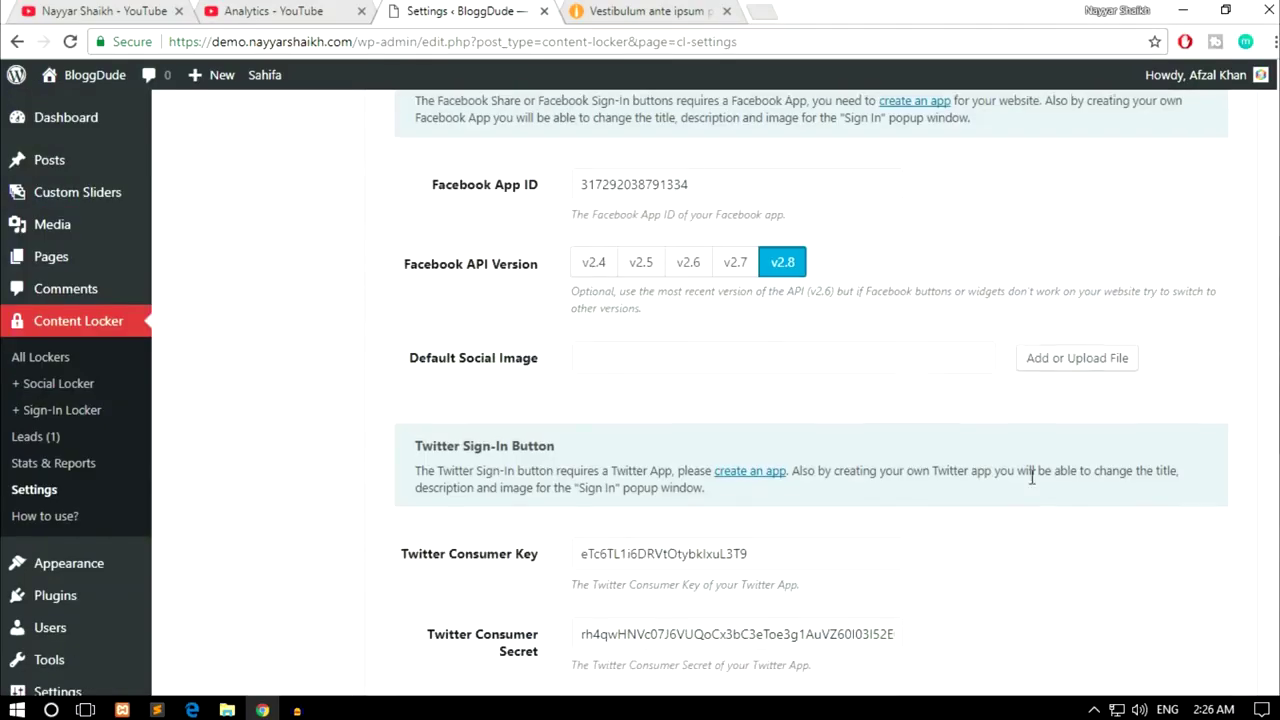
{"action": "scroll", "coordinate": [1032, 477], "scroll_direction": "up", "scroll_amount": 3}
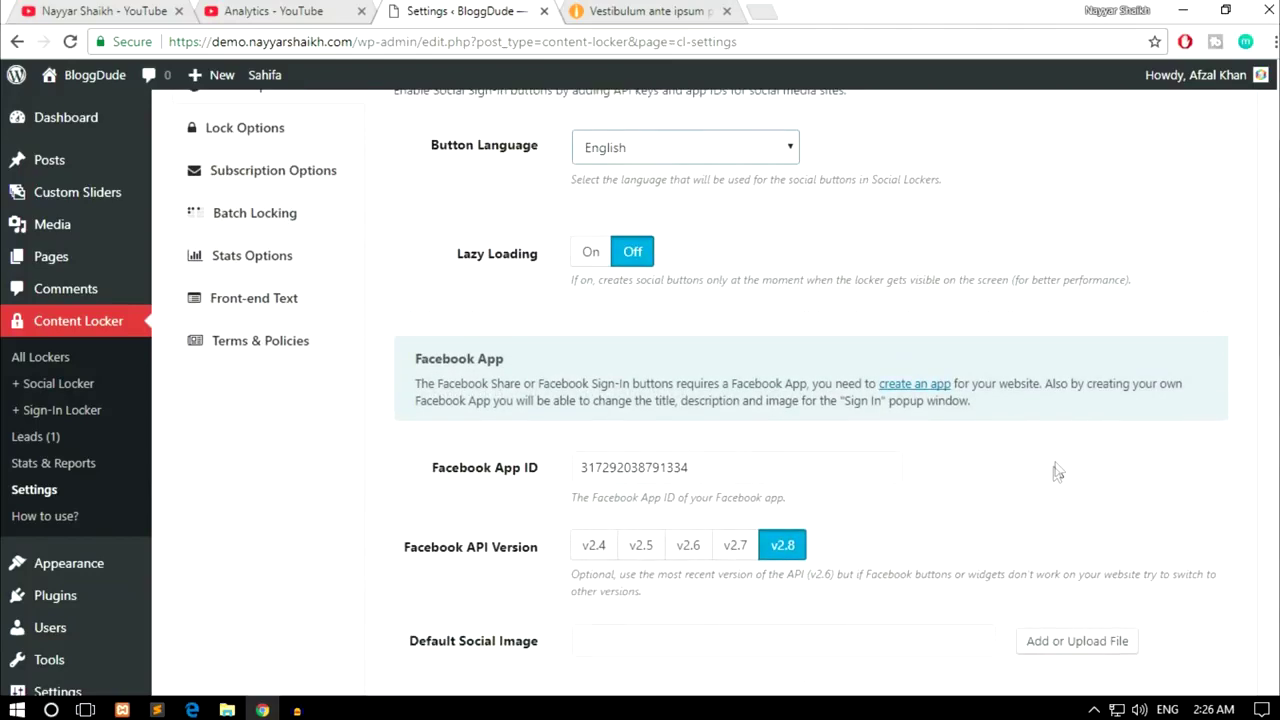
{"action": "scroll", "coordinate": [1056, 474], "scroll_direction": "down", "scroll_amount": 1}
{"action": "left_click", "coordinate": [914, 289]}
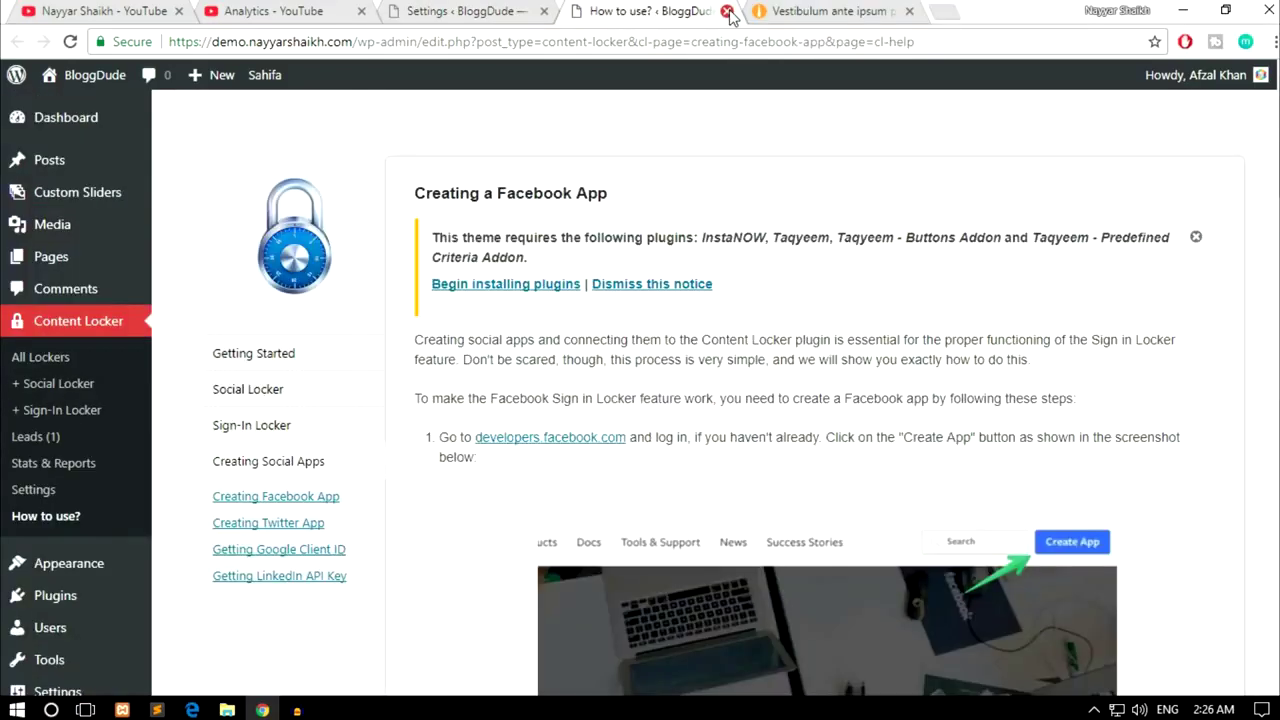
{"action": "left_click", "coordinate": [727, 12]}
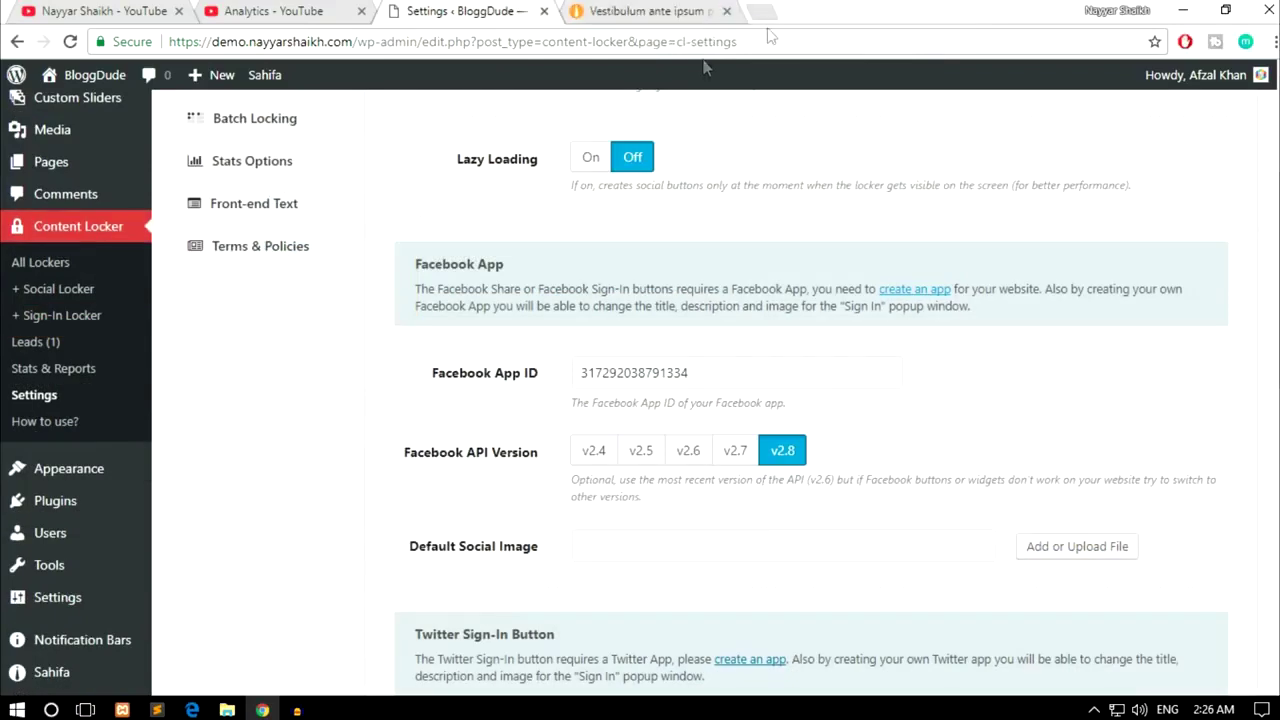
Create a new Facebook app named SocialLckr from My Apps and pass the security check
{"action": "left_click", "coordinate": [760, 10]}
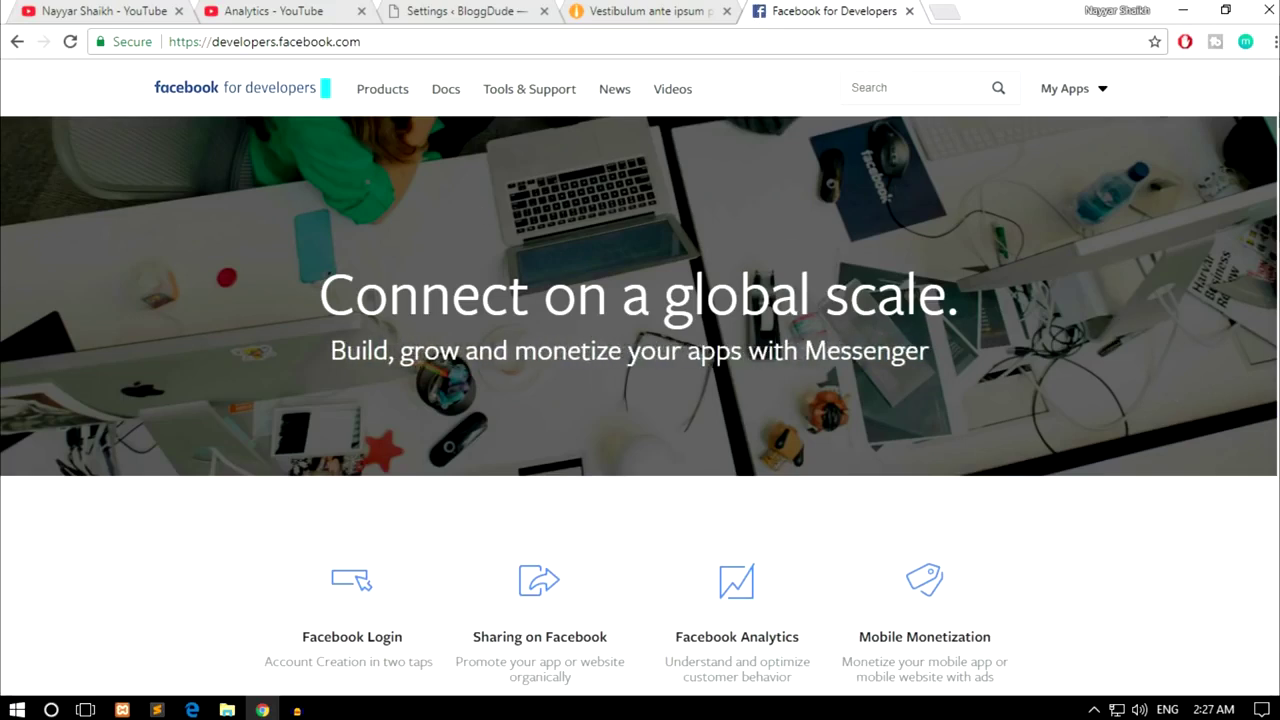
{"action": "left_click", "coordinate": [1095, 100]}
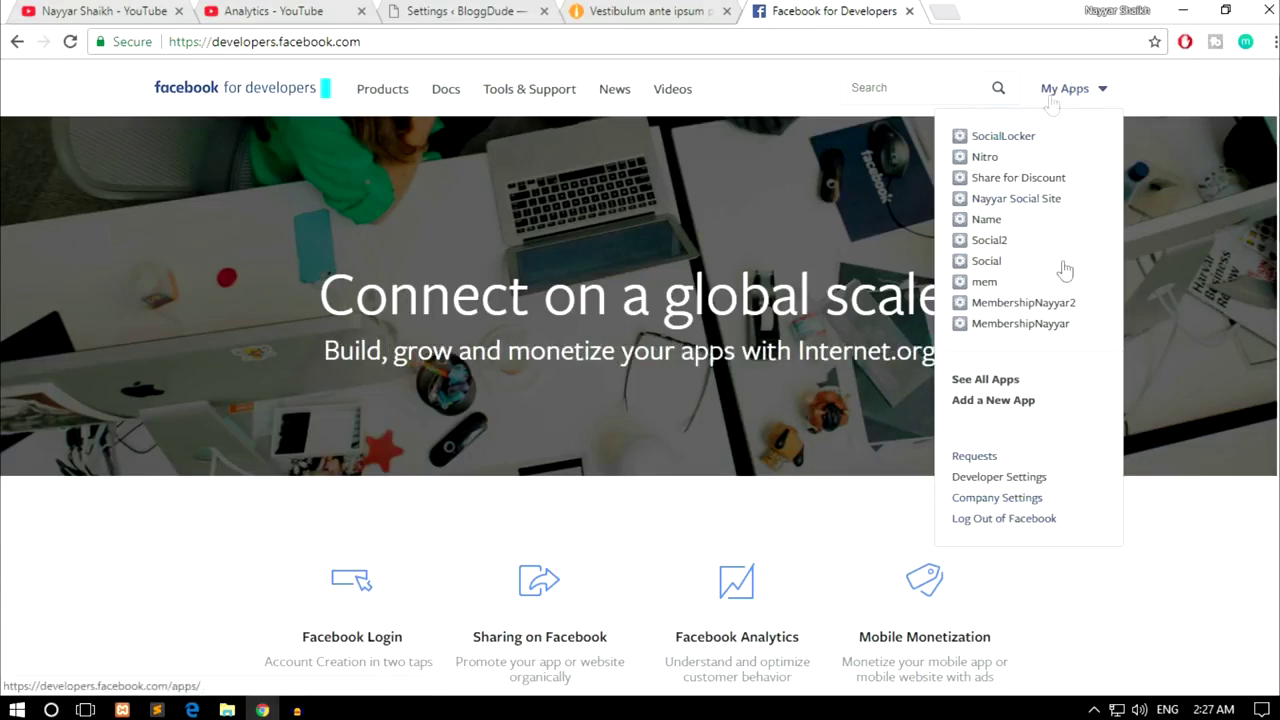
{"action": "left_click", "coordinate": [997, 401]}
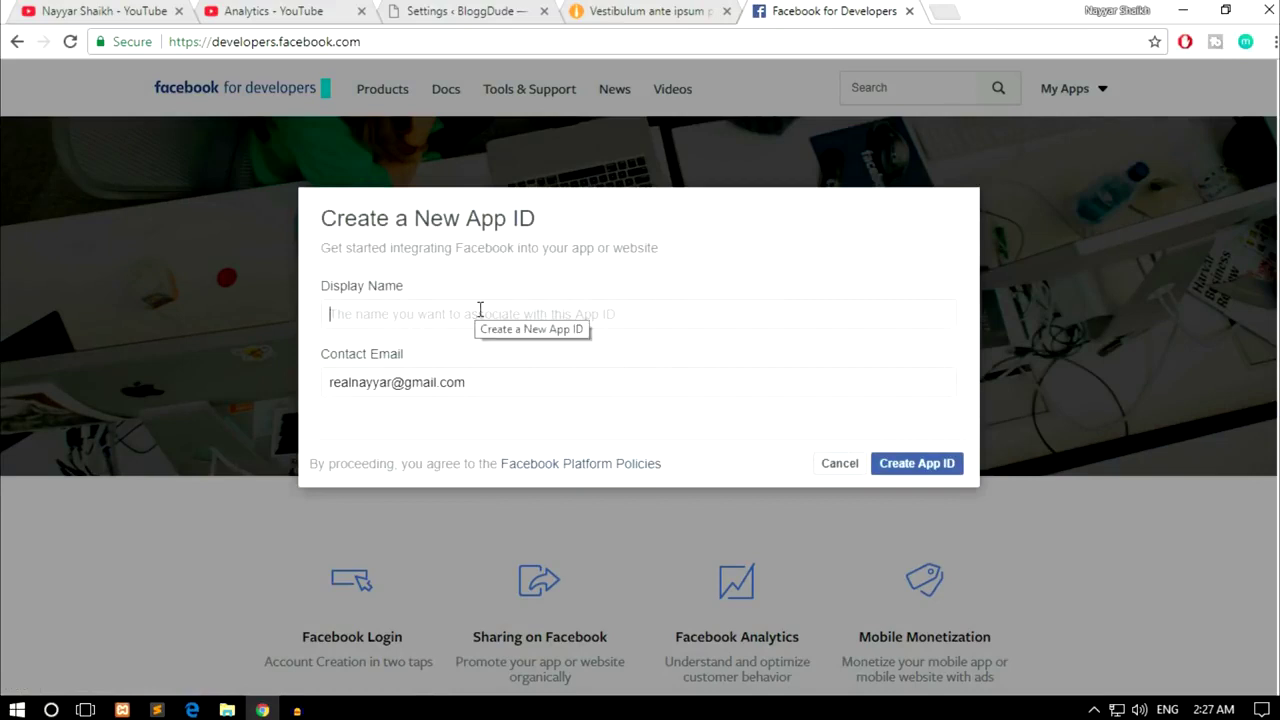
{"action": "type", "text": "SocialLckr"}
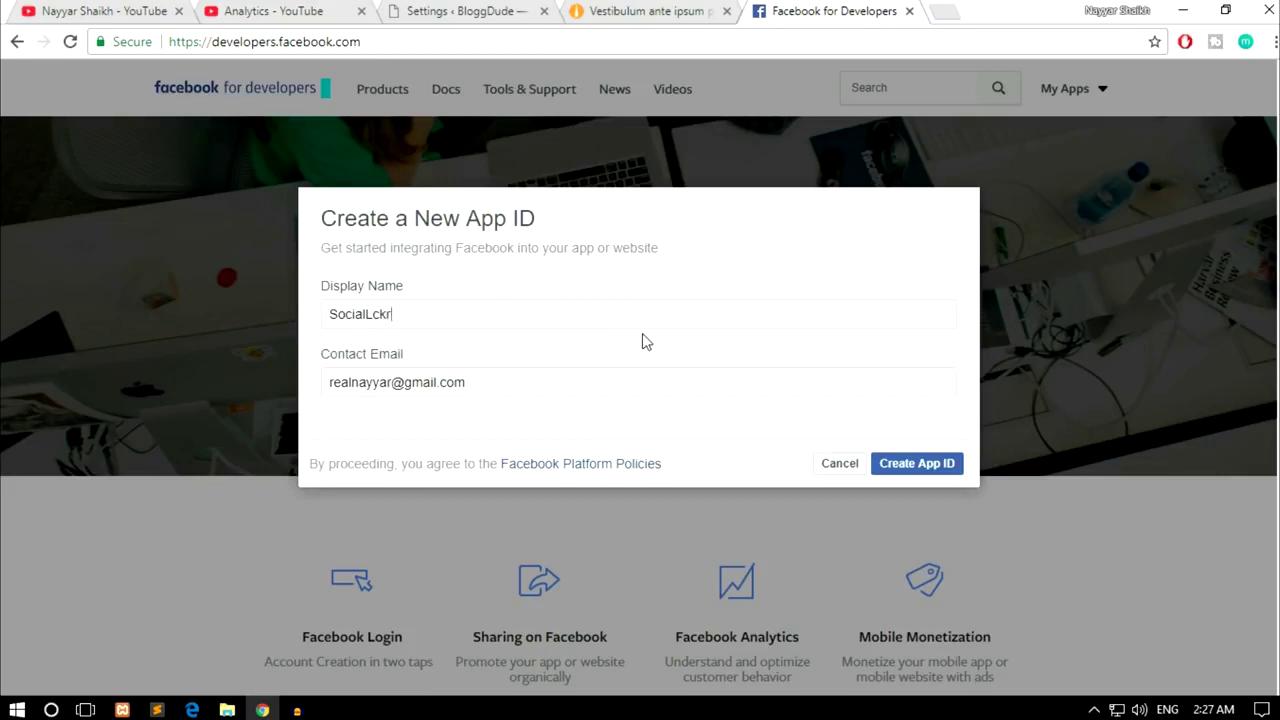
{"action": "left_click_drag", "start_coordinate": [531, 389], "coordinate": [314, 386]}
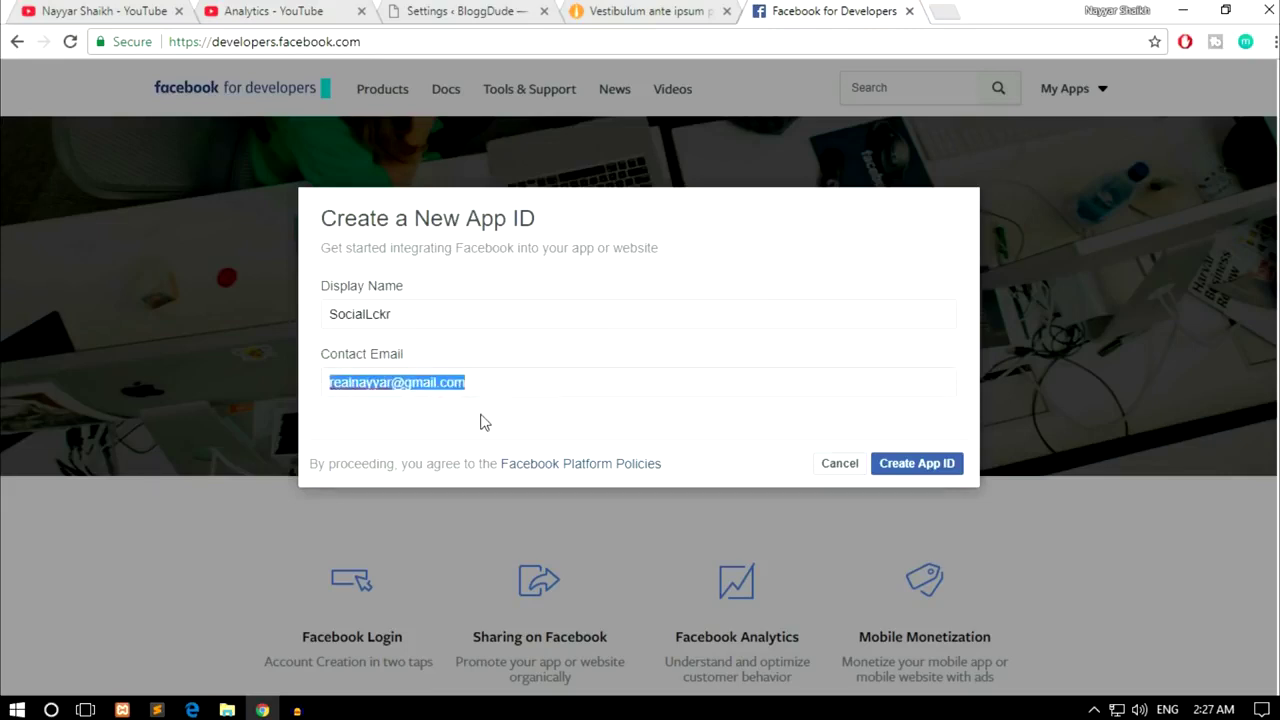
{"action": "left_click", "coordinate": [482, 418]}
{"action": "left_click", "coordinate": [917, 464]}
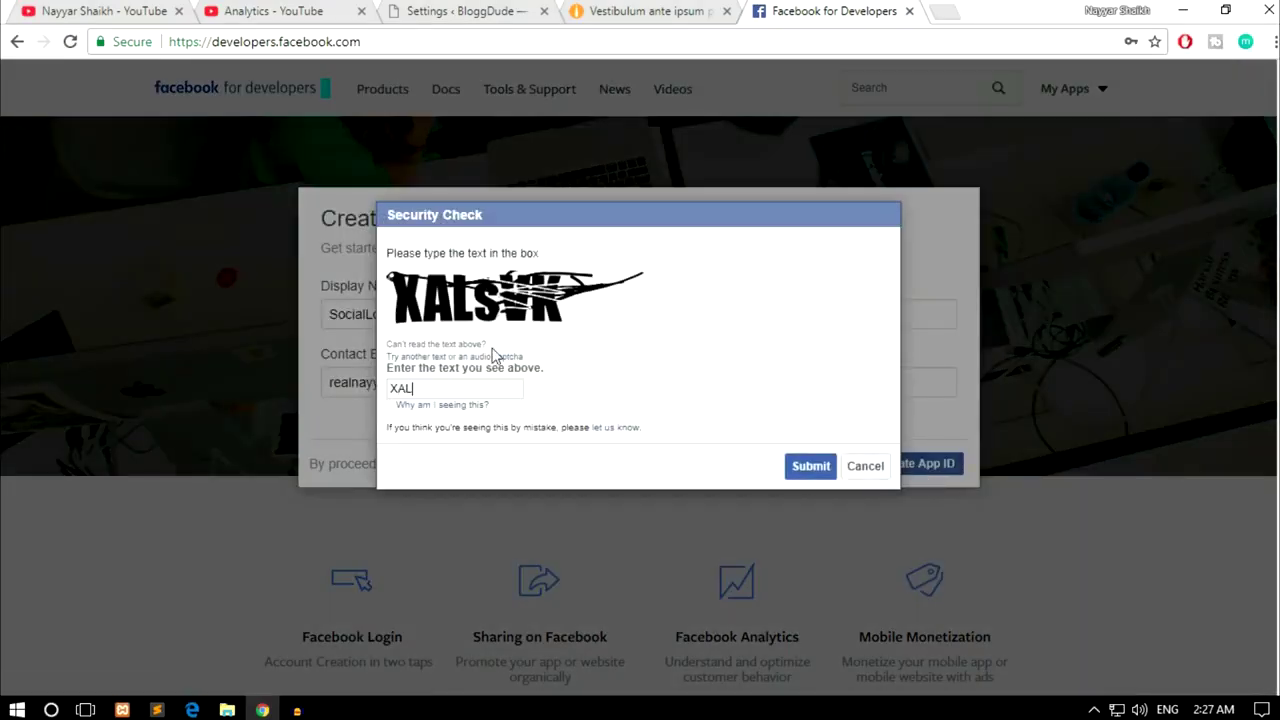
{"action": "left_click", "coordinate": [818, 468]}
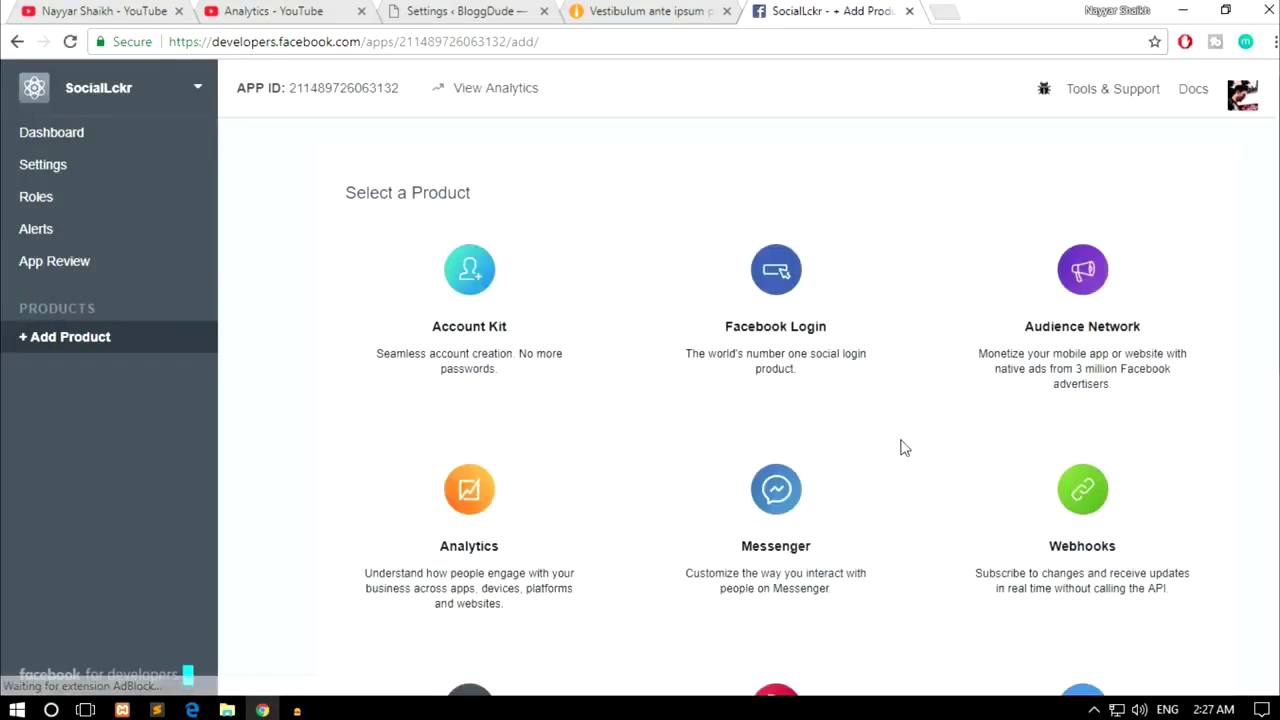
Add Facebook Login to SocialLckr and choose the Web platform
{"action": "mouse_move", "coordinate": [758, 270]}
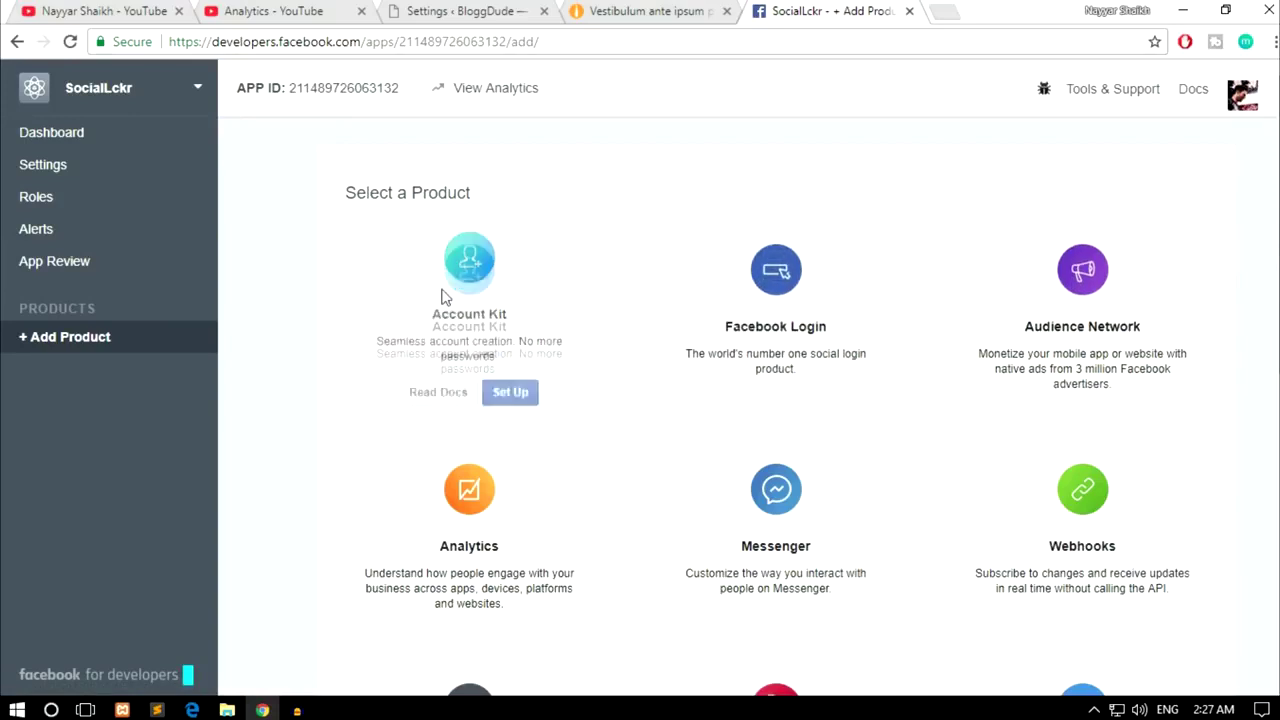
{"action": "mouse_move", "coordinate": [1230, 303]}
{"action": "mouse_move", "coordinate": [780, 290]}
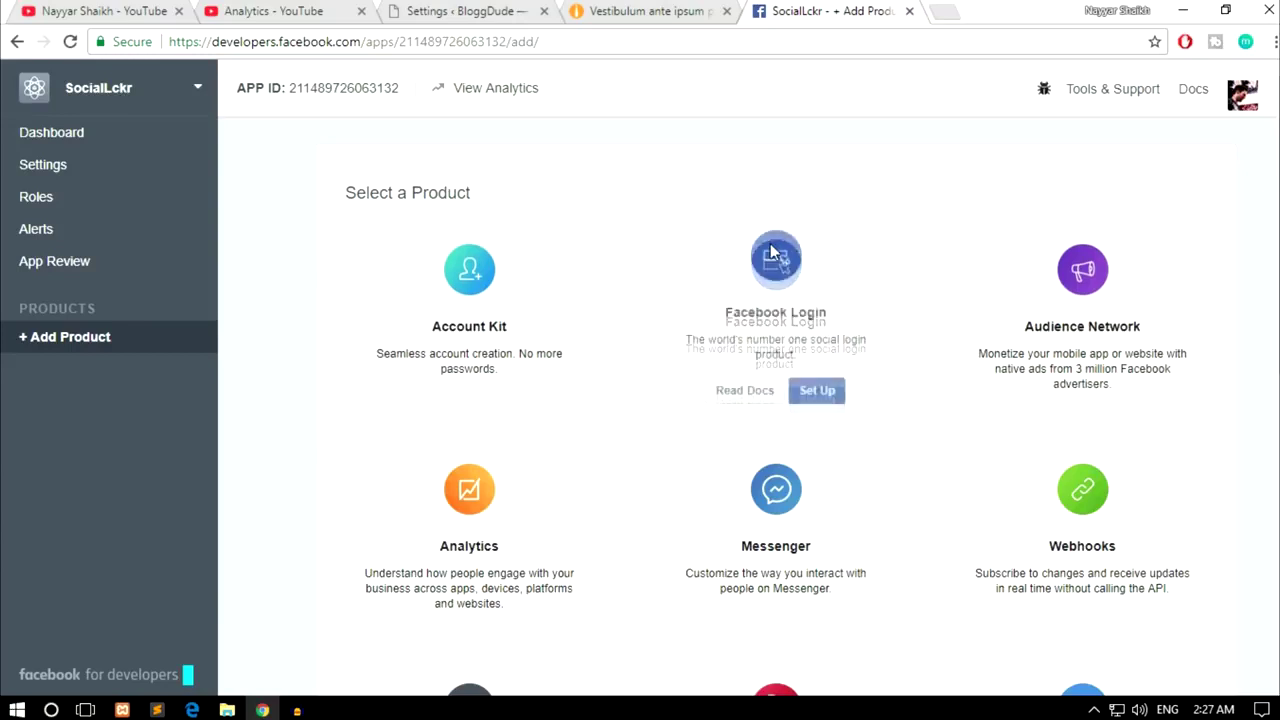
{"action": "left_click", "coordinate": [818, 391]}
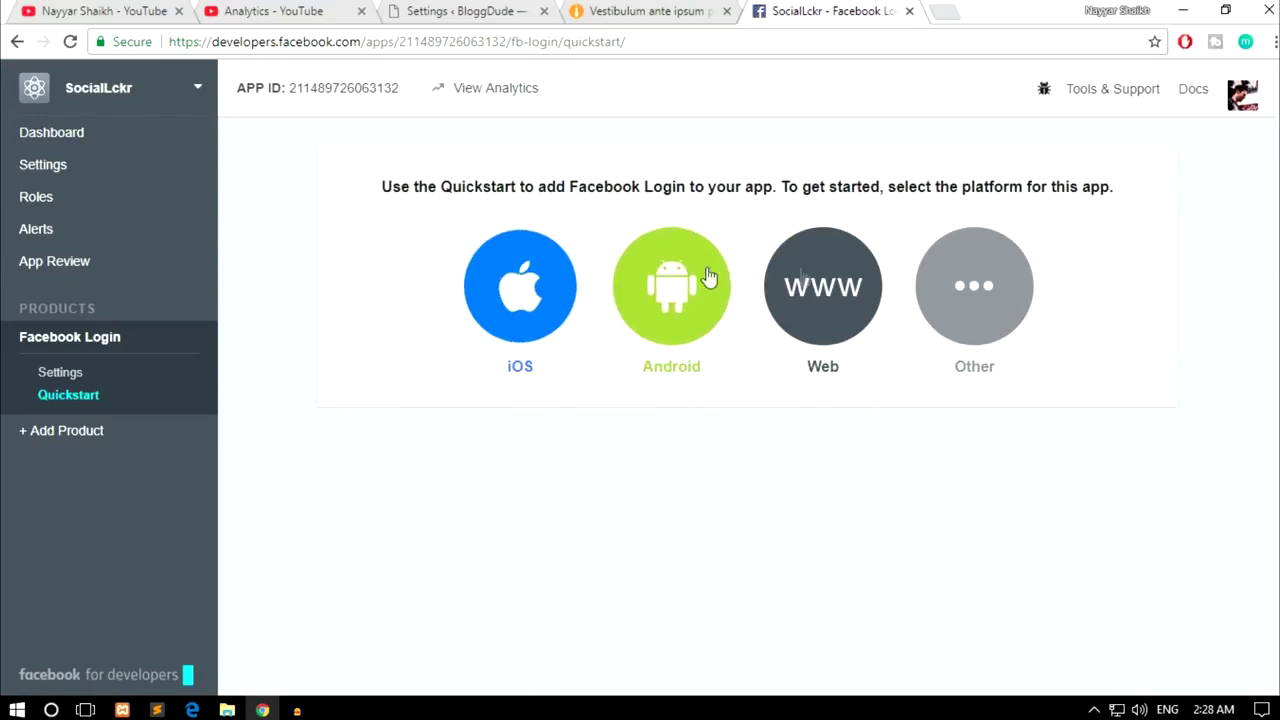
{"action": "left_click", "coordinate": [826, 299]}
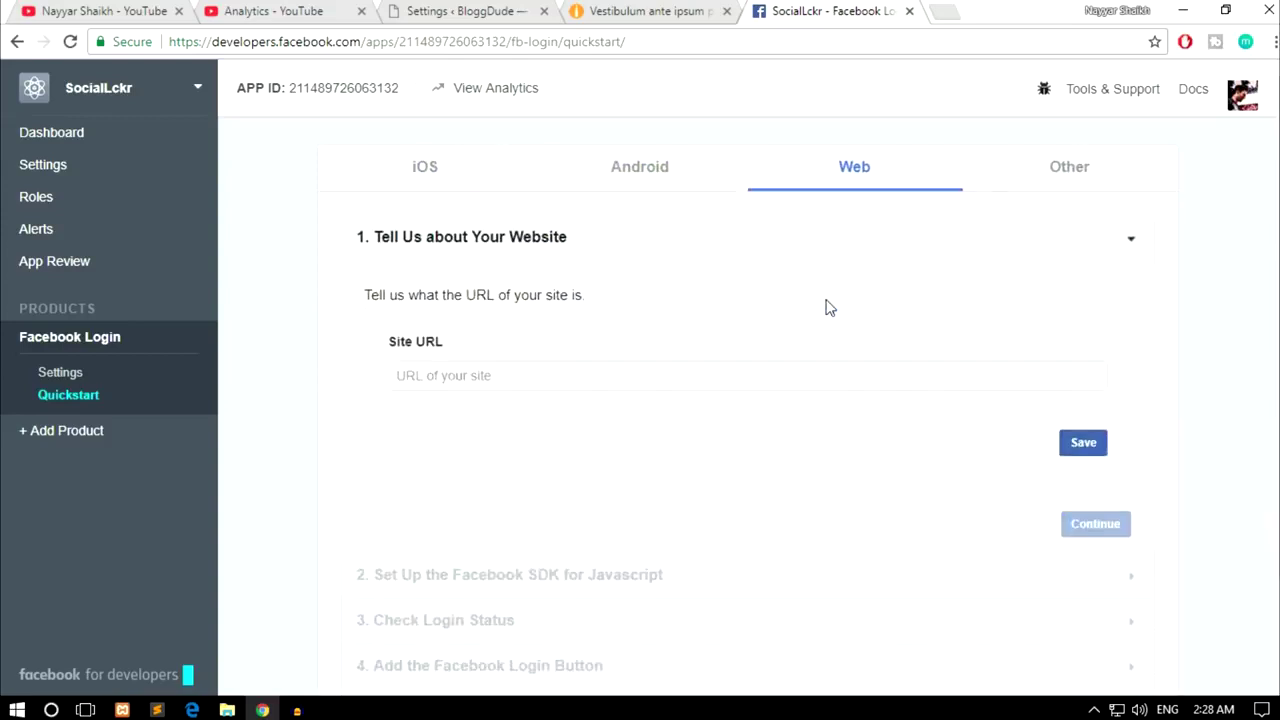
{"action": "left_click", "coordinate": [578, 374]}
{"action": "key", "text": "ctrl+shift+Tab"}
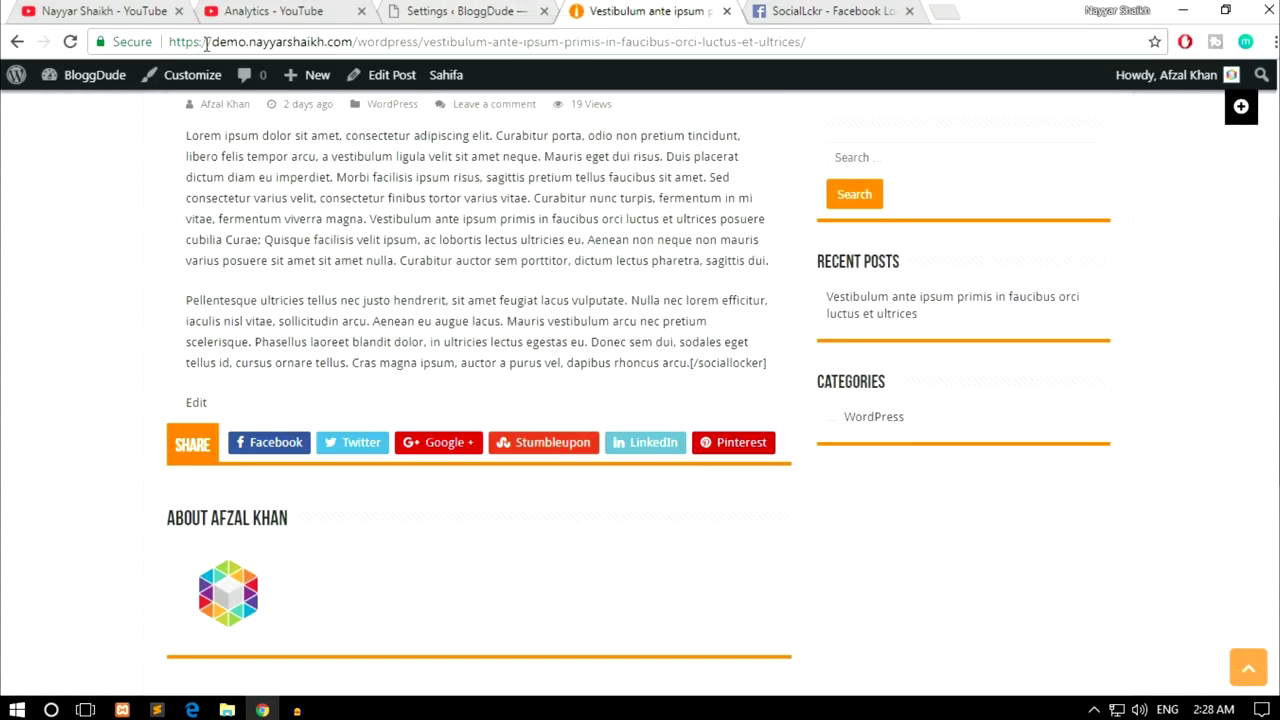
{"action": "left_click_drag", "start_coordinate": [171, 43], "coordinate": [359, 43]}
{"action": "key", "text": "ctrl+c"}
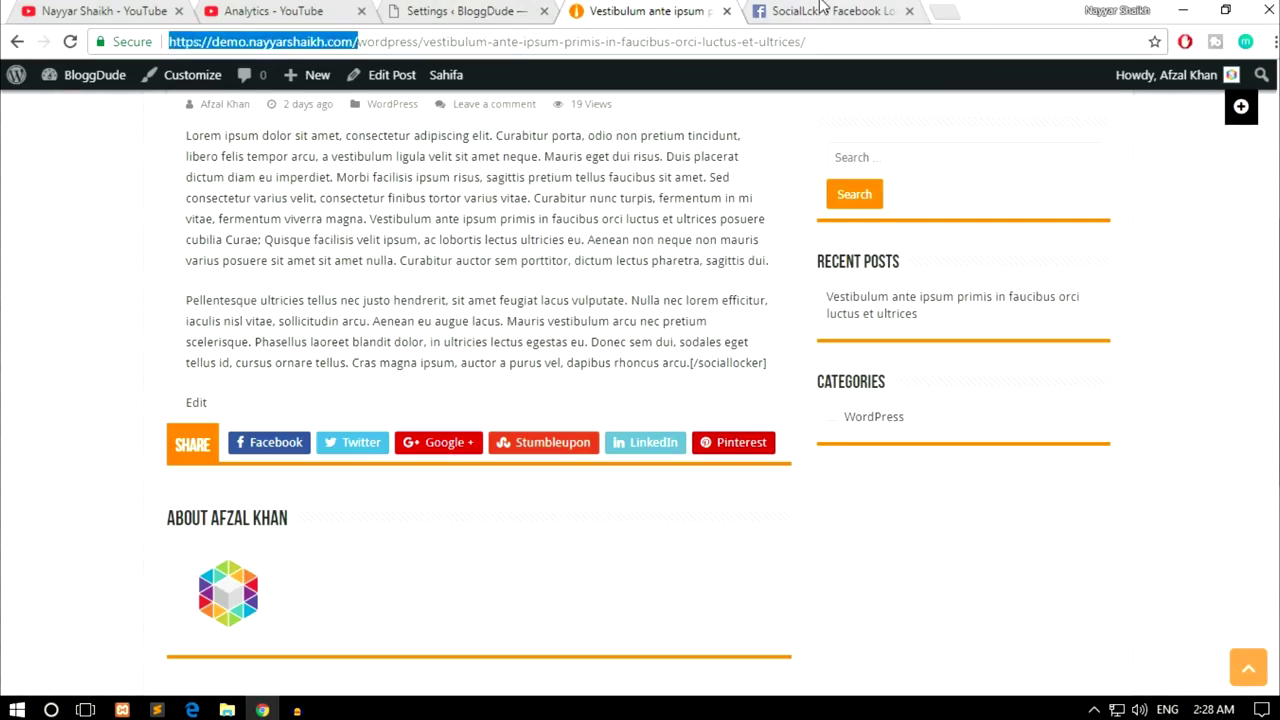
{"action": "left_click", "coordinate": [820, 10]}
{"action": "left_click", "coordinate": [716, 368]}
{"action": "key", "text": "ctrl+v"}
{"action": "left_click", "coordinate": [1080, 446]}
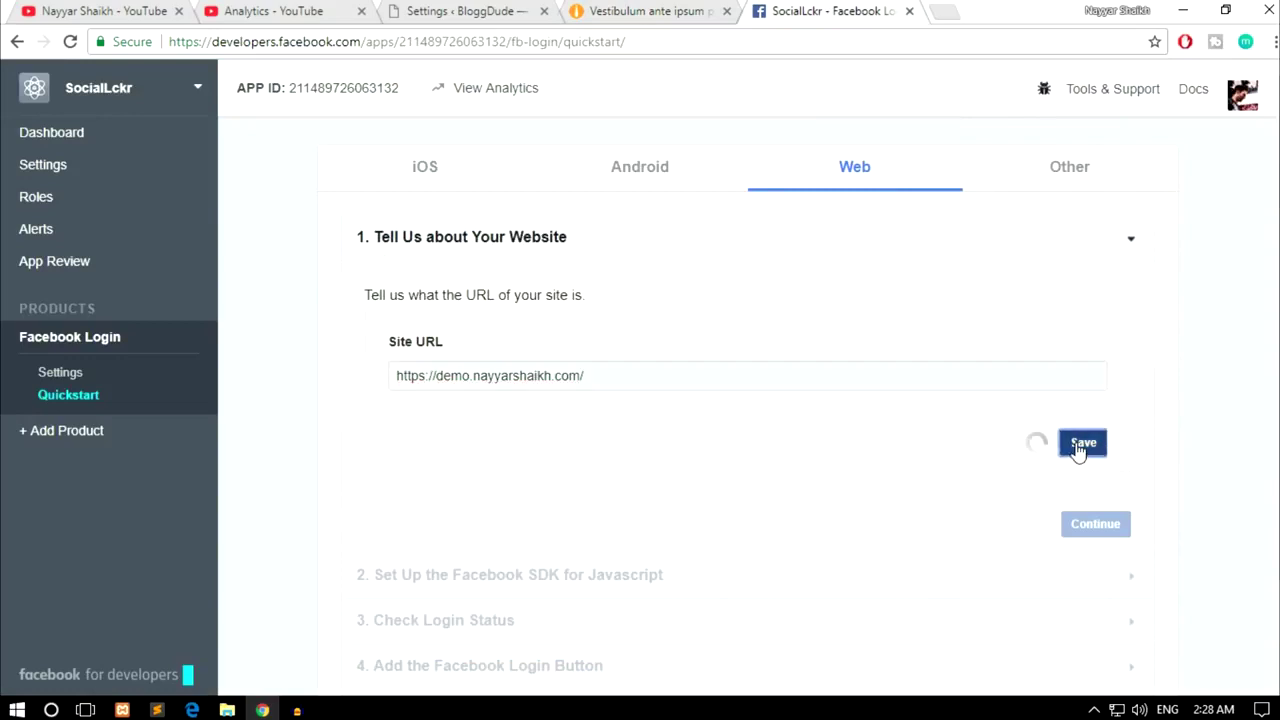
{"action": "left_click", "coordinate": [1095, 527]}
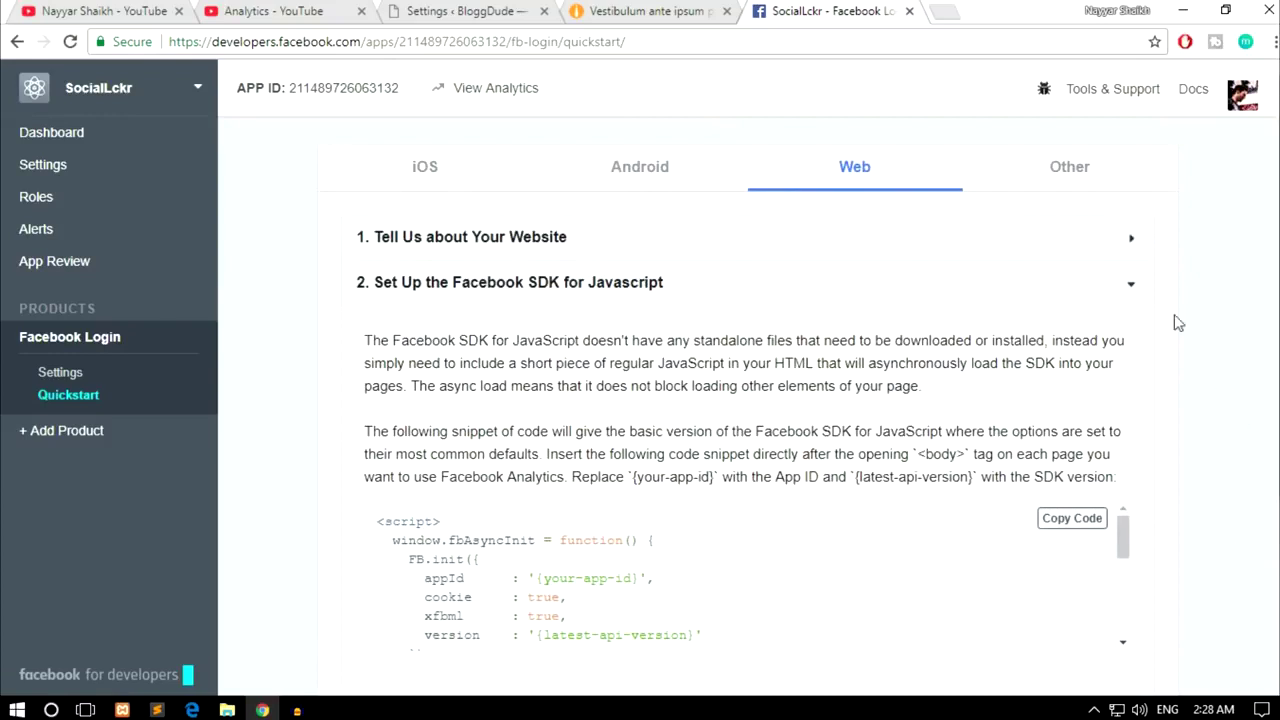
In Settings > Basic, add demo.nayyarshaikh.com as the app domain
{"action": "left_click", "coordinate": [60, 174]}
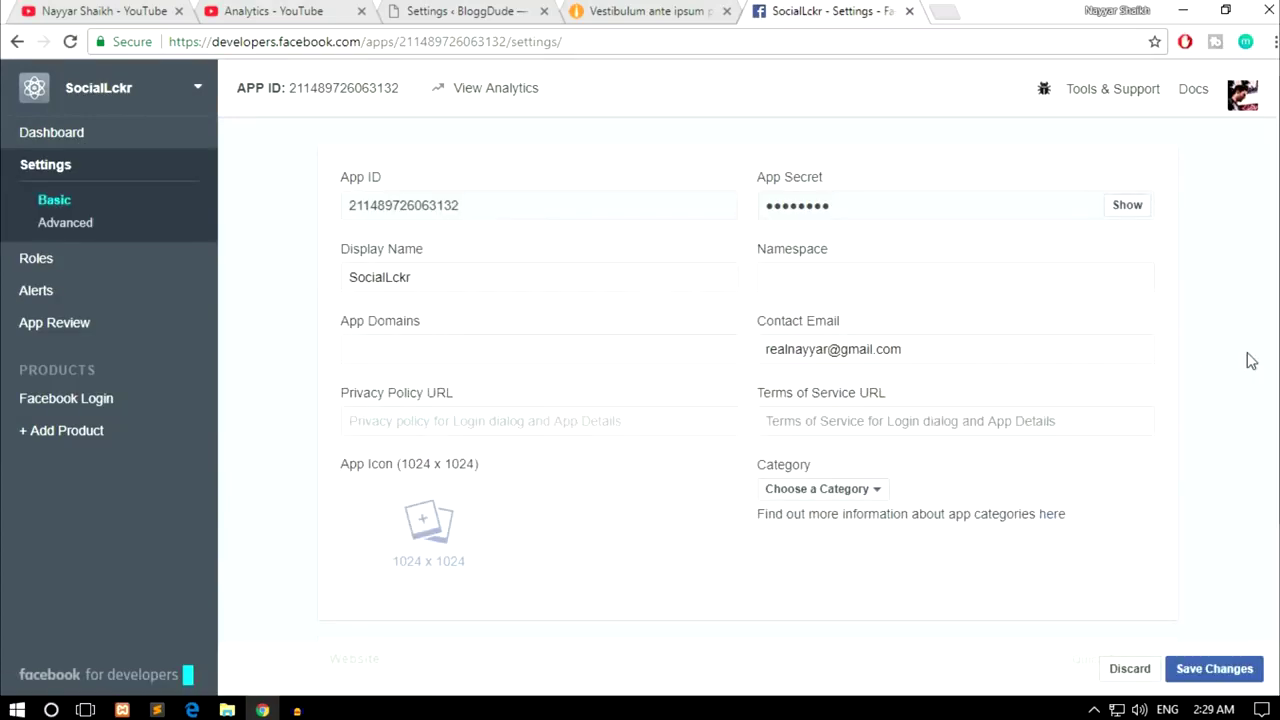
{"action": "left_click_drag", "start_coordinate": [458, 277], "coordinate": [330, 278]}
{"action": "left_click", "coordinate": [447, 322]}
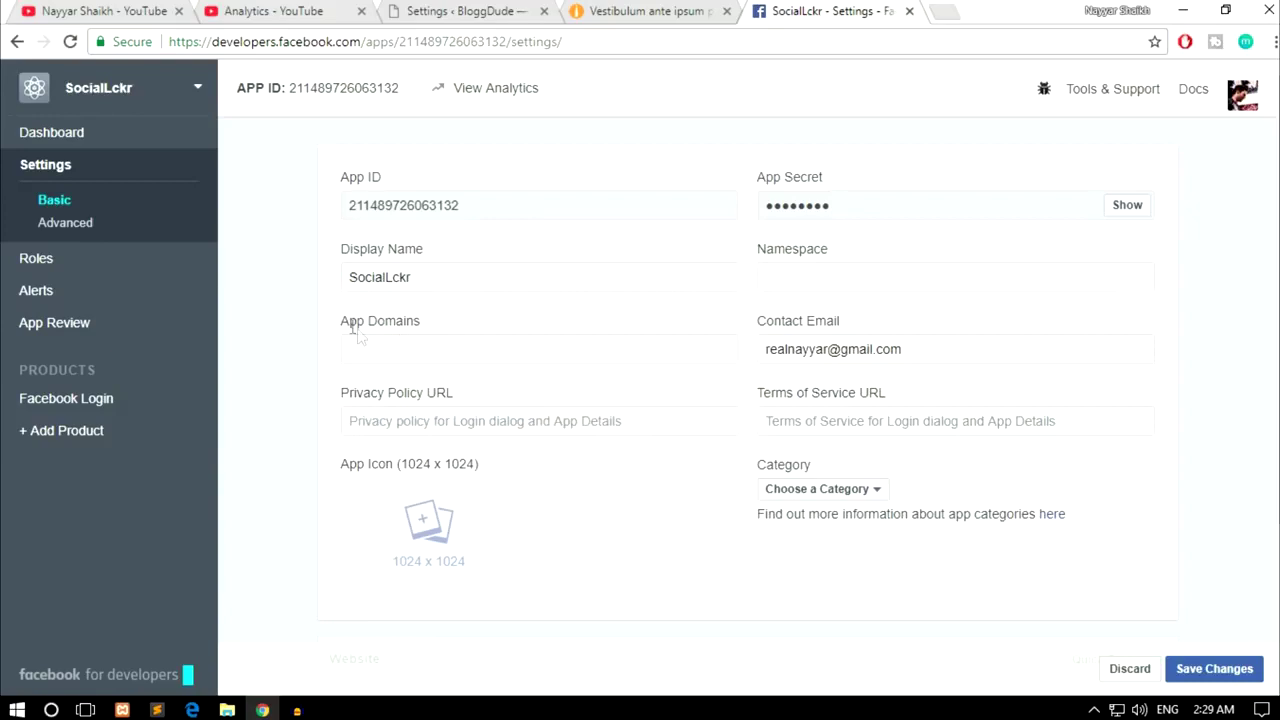
{"action": "left_click", "coordinate": [421, 342]}
{"action": "key", "text": "ctrl+v"}
{"action": "left_click", "coordinate": [543, 384]}
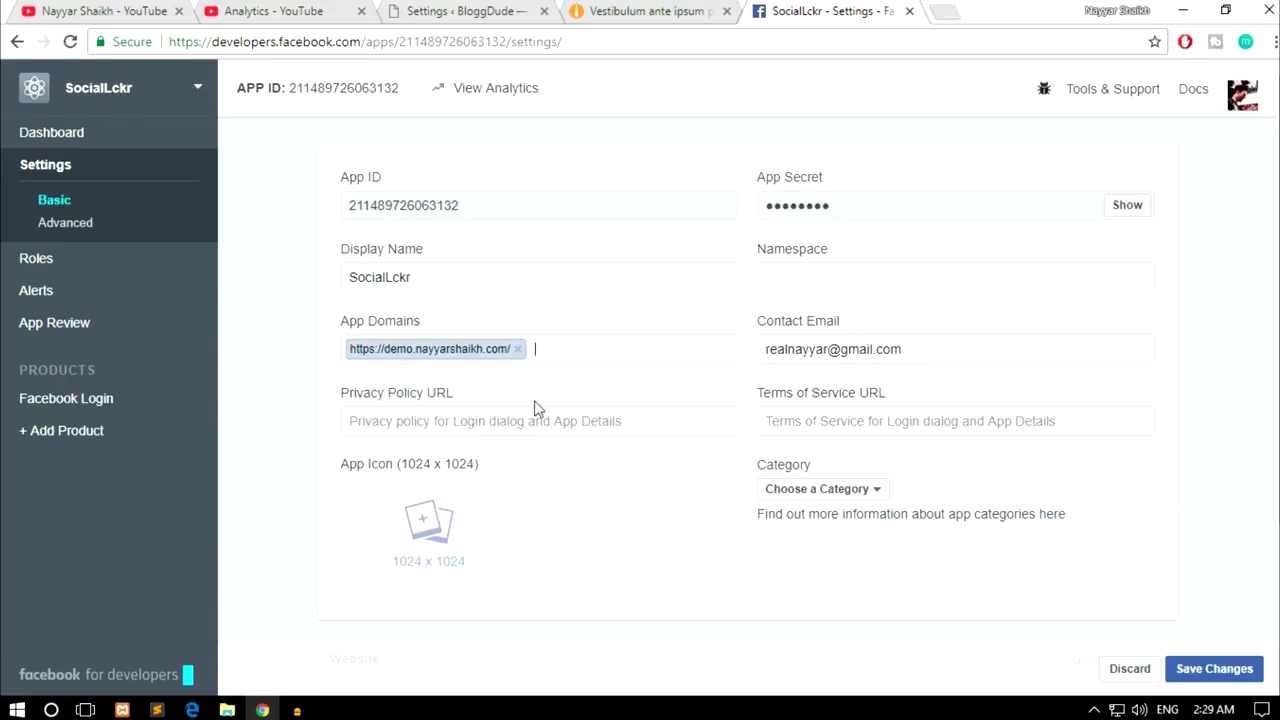
Use the site address as Privacy Policy URL, set category Education, and save
{"action": "left_click", "coordinate": [355, 420]}
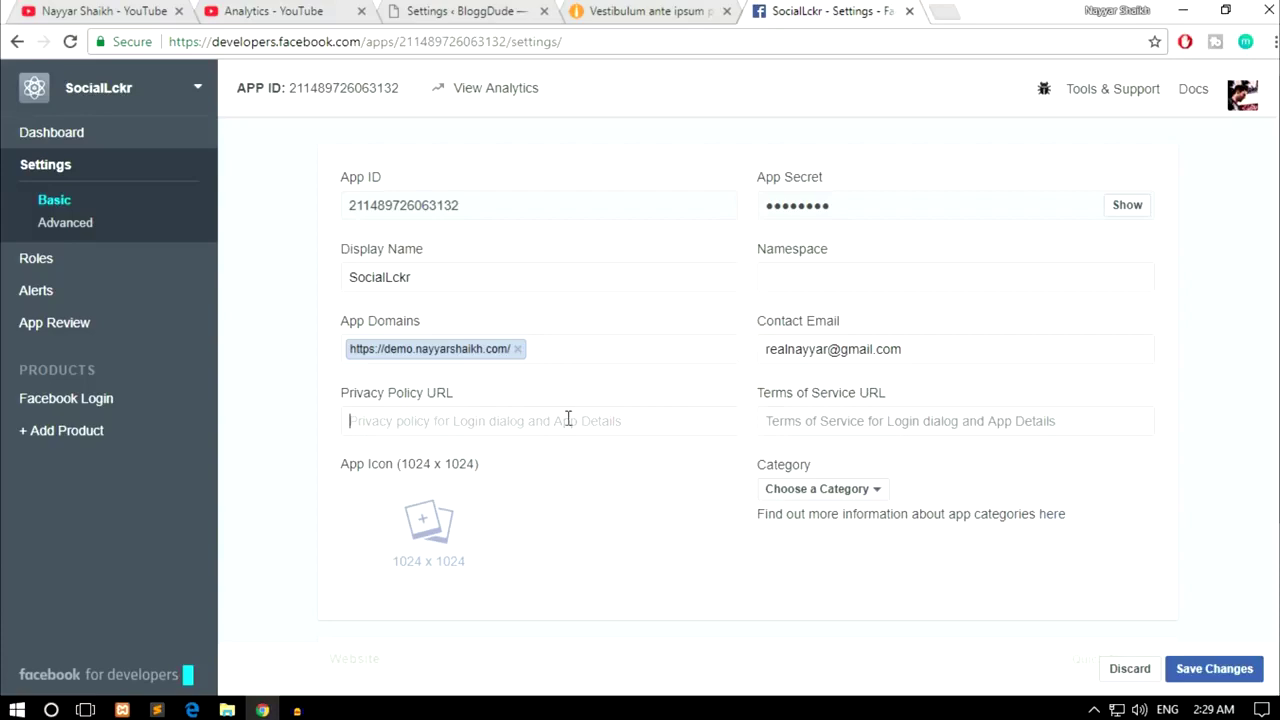
{"action": "key", "text": "ctrl+v"}
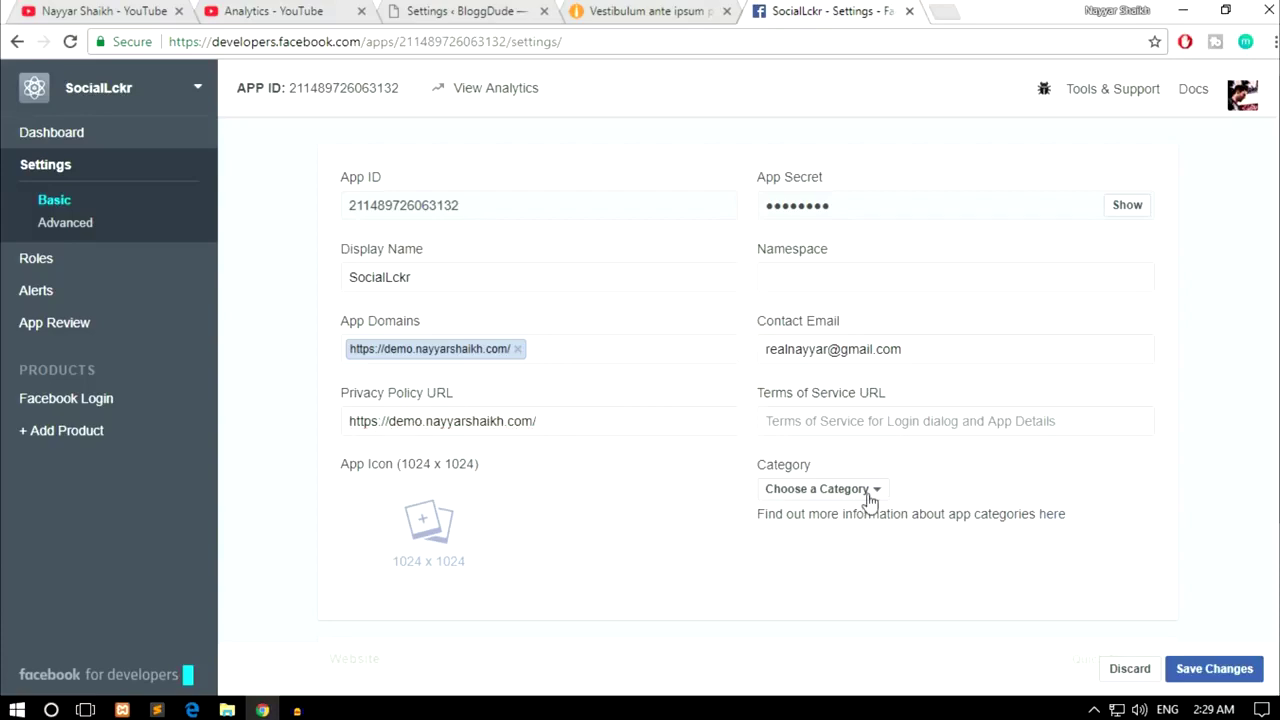
{"action": "left_click", "coordinate": [814, 490]}
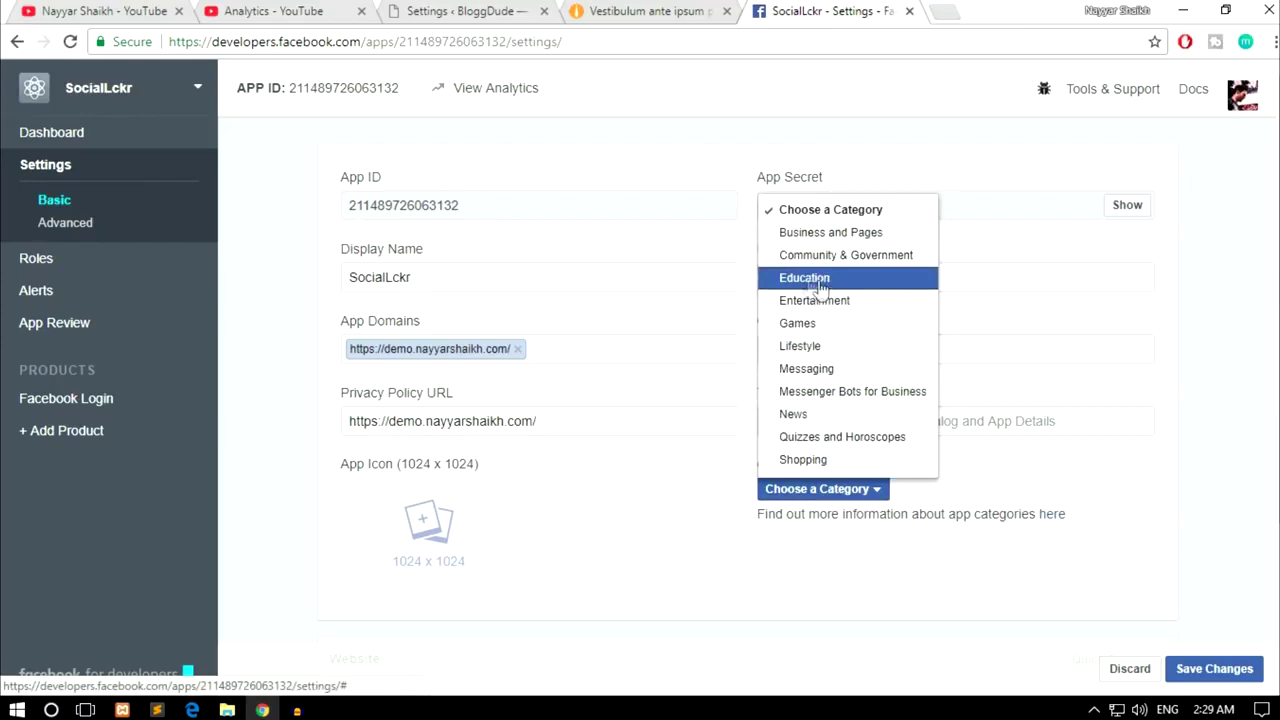
{"action": "left_click", "coordinate": [836, 276]}
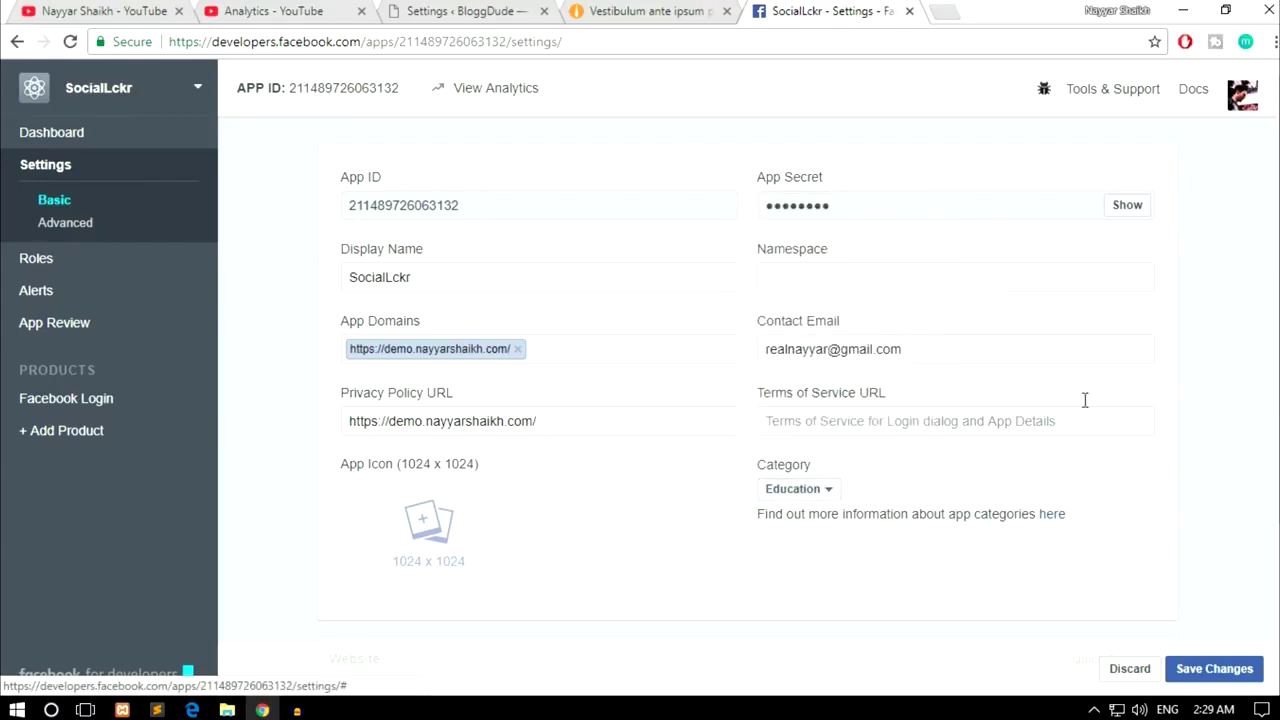
{"action": "left_click", "coordinate": [1217, 672]}
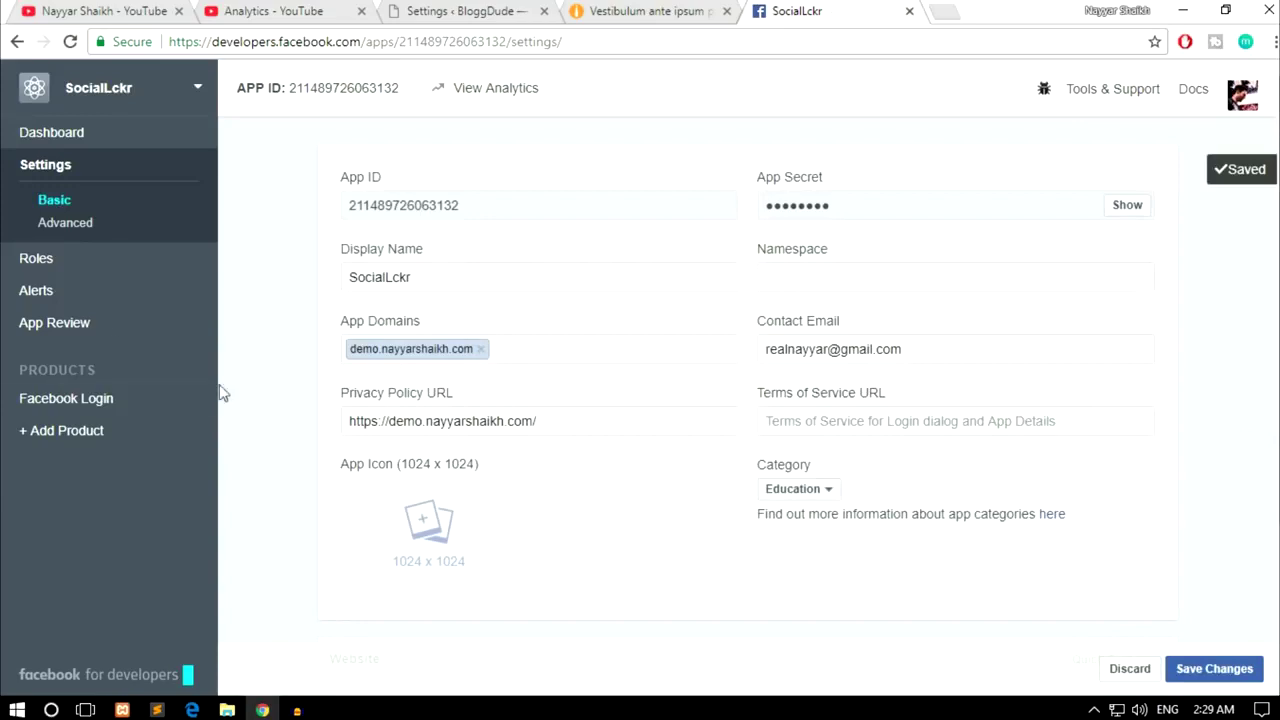
{"action": "left_click", "coordinate": [80, 319]}
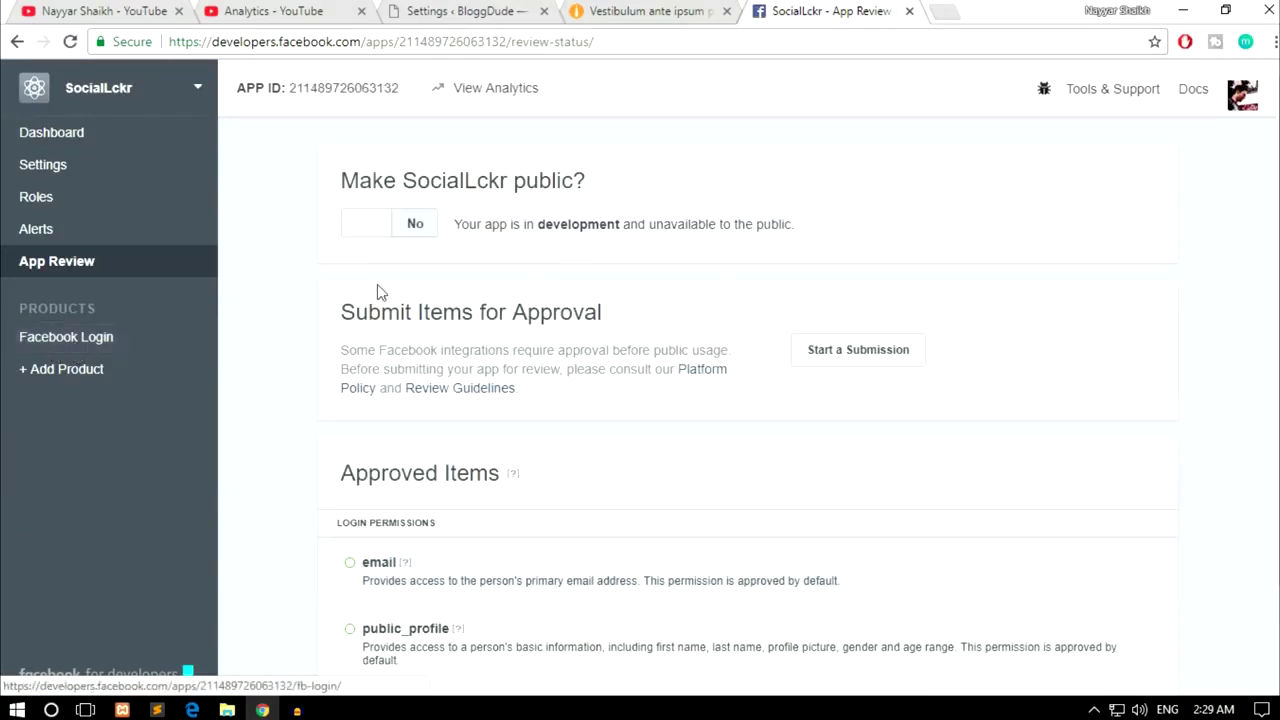
Switch the SocialLckr Facebook app to public in App Review and confirm
{"action": "left_click_drag", "start_coordinate": [456, 224], "coordinate": [857, 226]}
{"action": "left_click", "coordinate": [845, 235]}
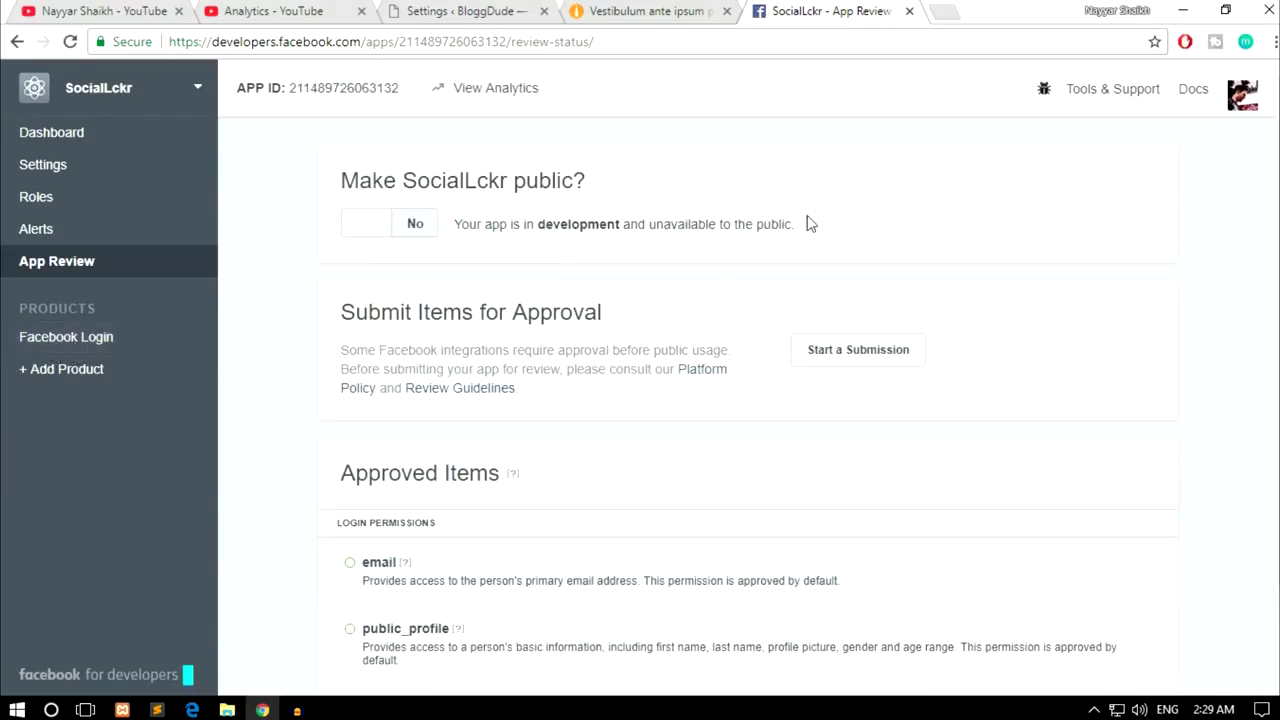
{"action": "left_click", "coordinate": [397, 228]}
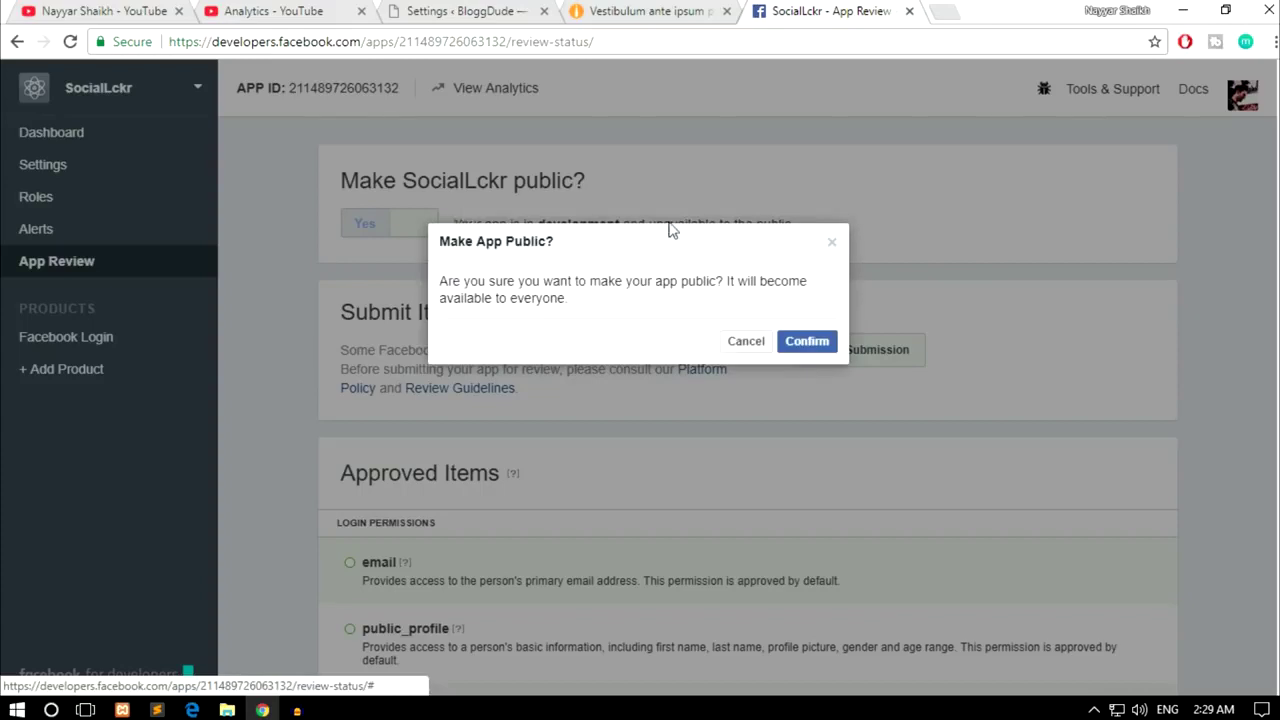
{"action": "left_click", "coordinate": [822, 344]}
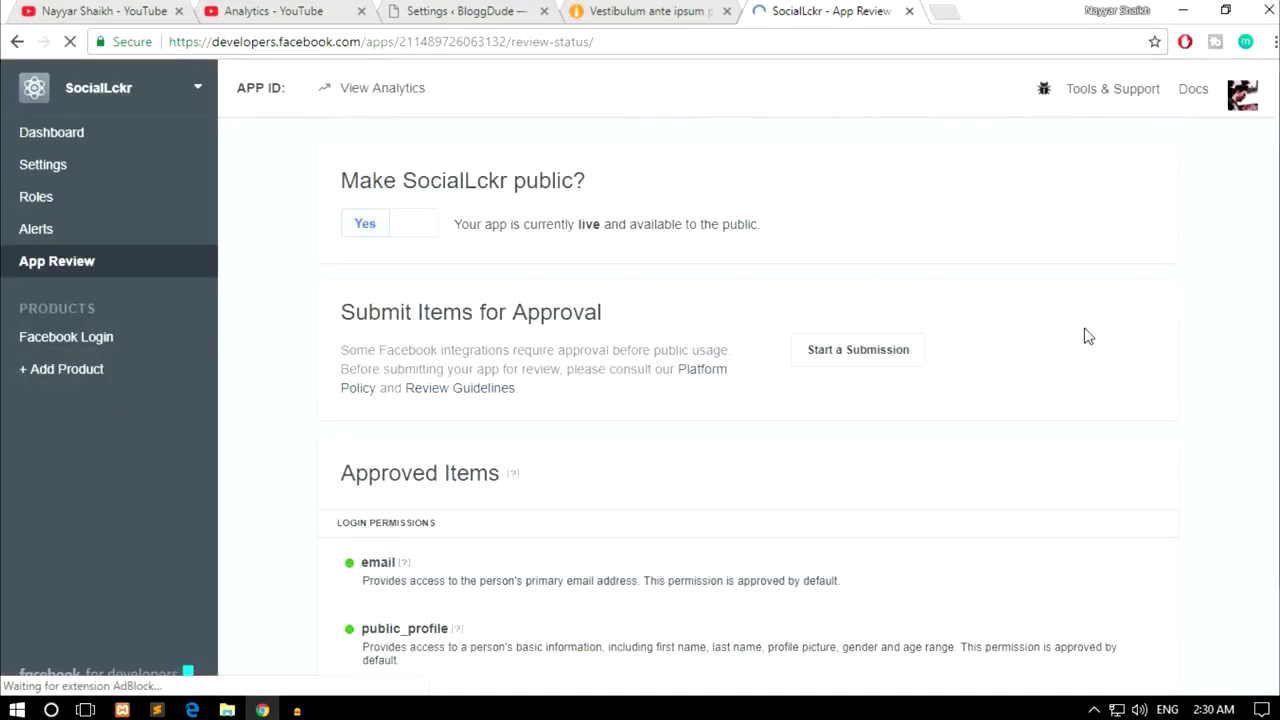
{"action": "left_click", "coordinate": [73, 141]}
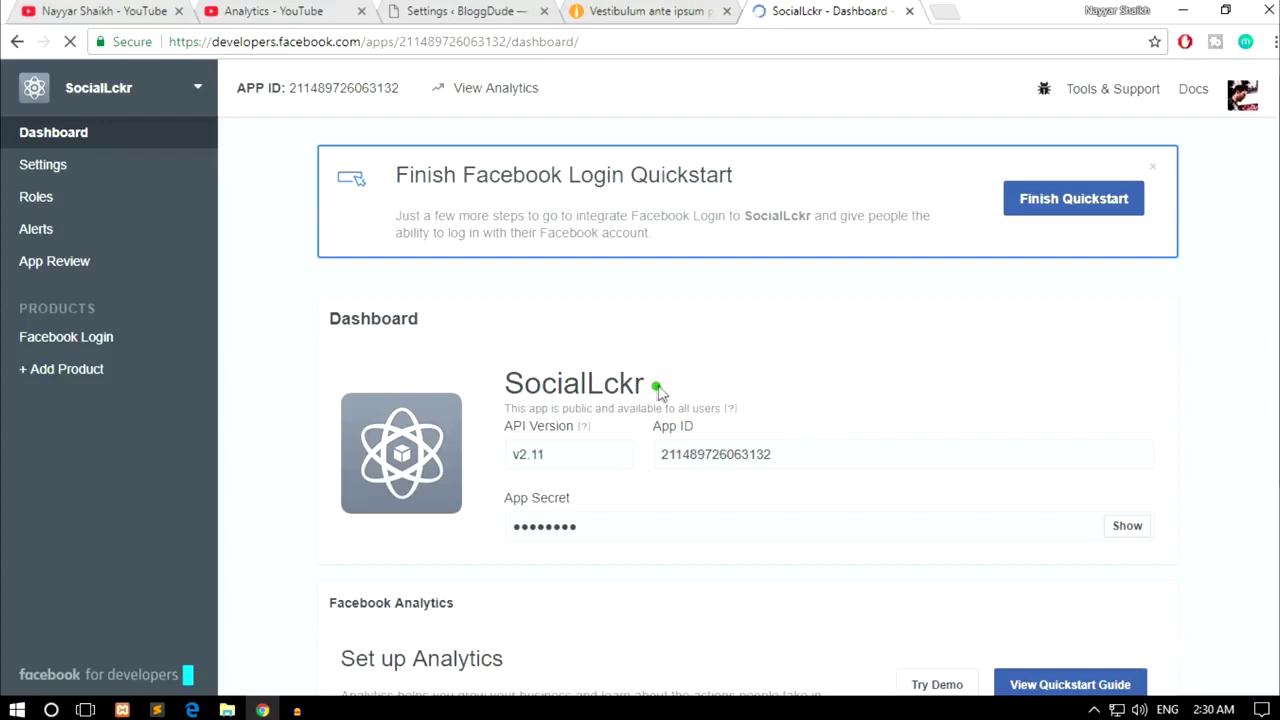
{"action": "scroll", "coordinate": [810, 368], "scroll_direction": "down", "scroll_amount": 1}
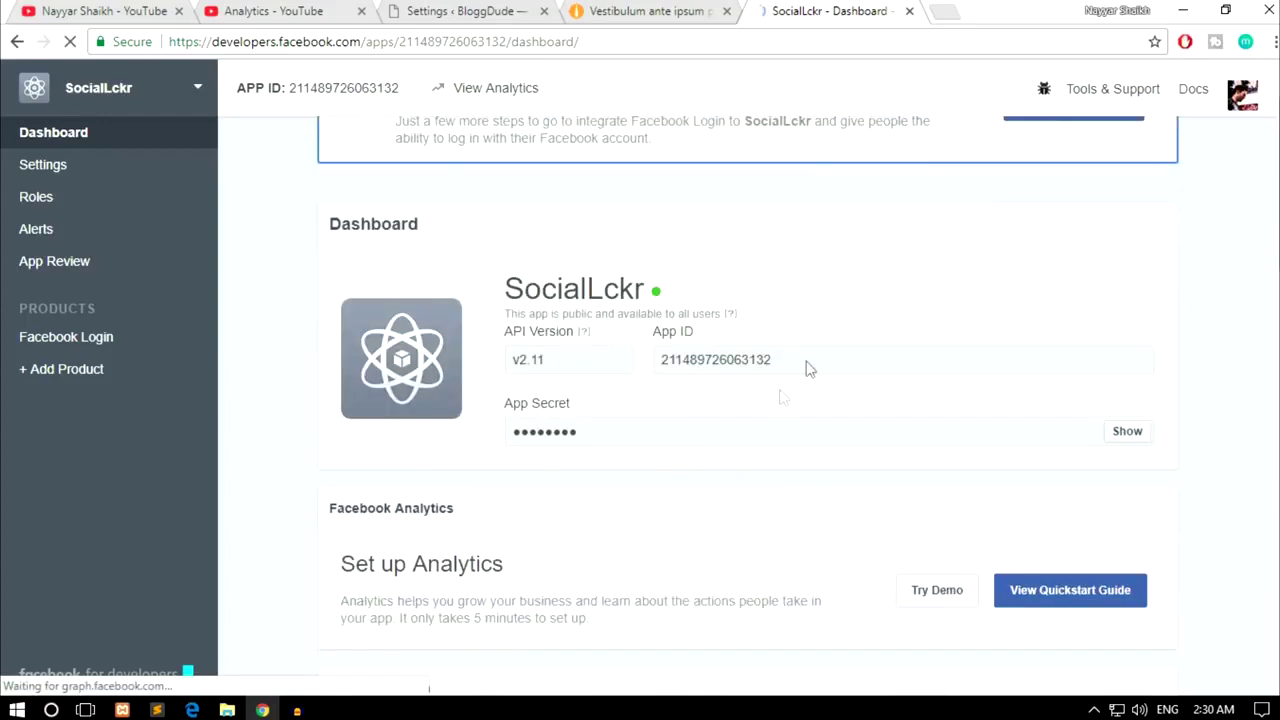
{"action": "double_click", "coordinate": [670, 366]}
{"action": "key", "text": "ctrl+c"}
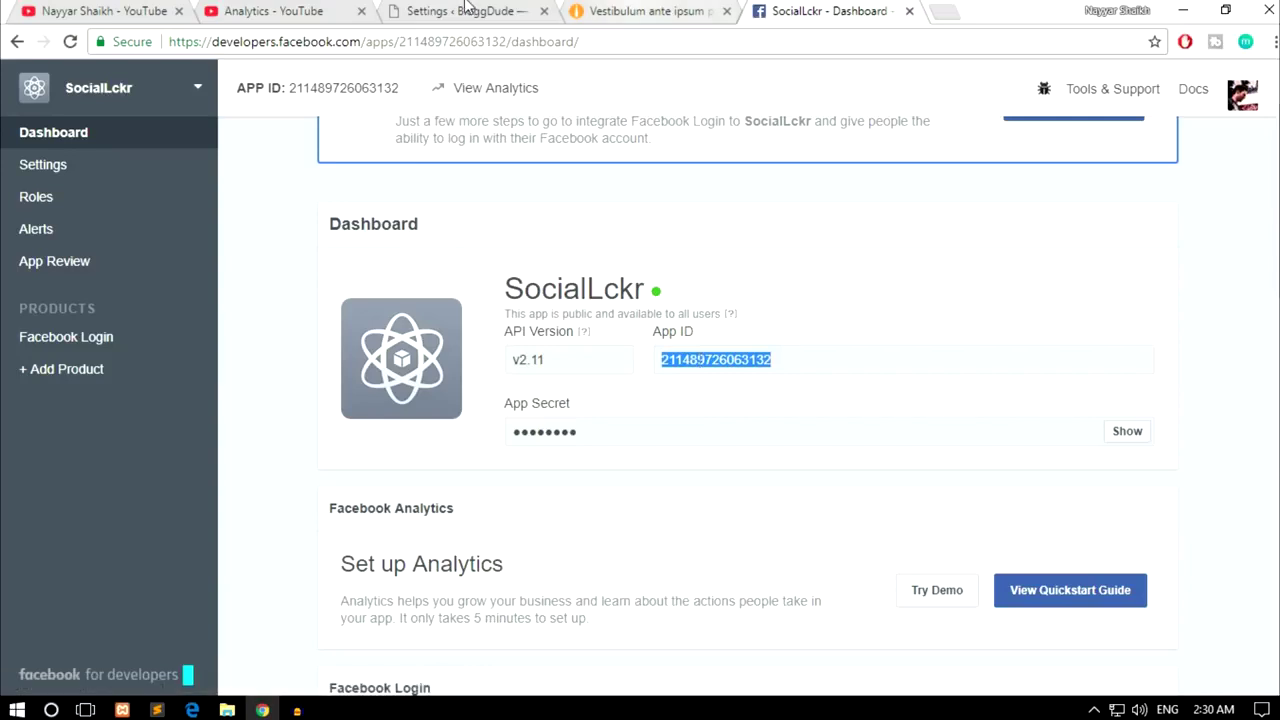
{"action": "left_click", "coordinate": [470, 10]}
{"action": "double_click", "coordinate": [692, 373]}
{"action": "key", "text": "ctrl+v"}
{"action": "scroll", "coordinate": [1163, 402], "scroll_direction": "down", "scroll_amount": 1}
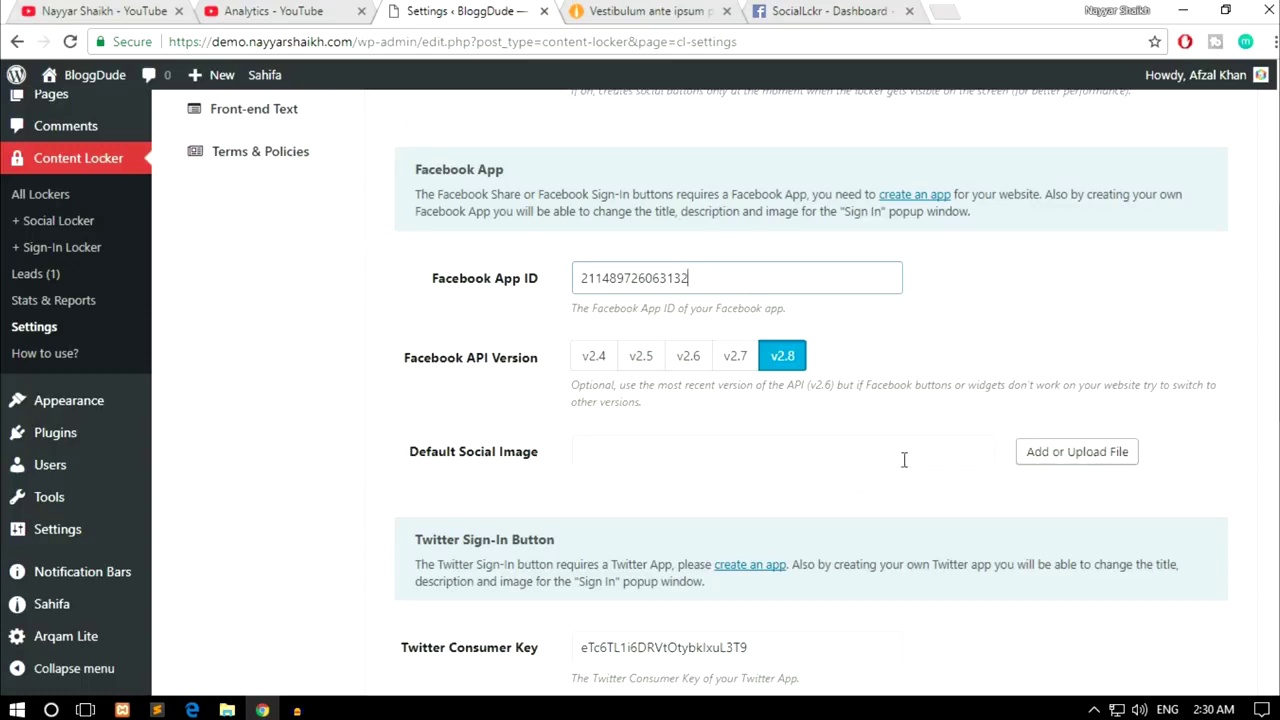
Scroll Content Locker settings to the Twitter Sign-In Button section and open a new browser tab
{"action": "left_click", "coordinate": [745, 459]}
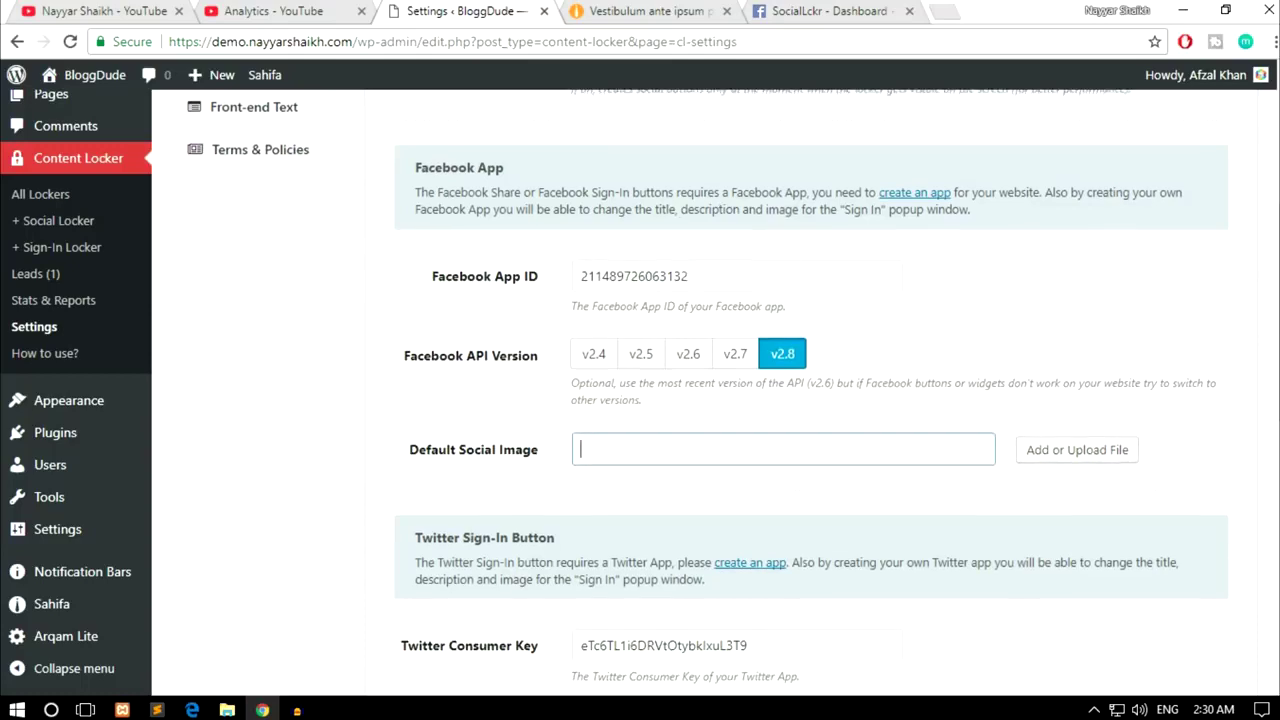
{"action": "scroll", "coordinate": [1264, 434], "scroll_direction": "down", "scroll_amount": 2}
{"action": "triple_click", "coordinate": [502, 258]}
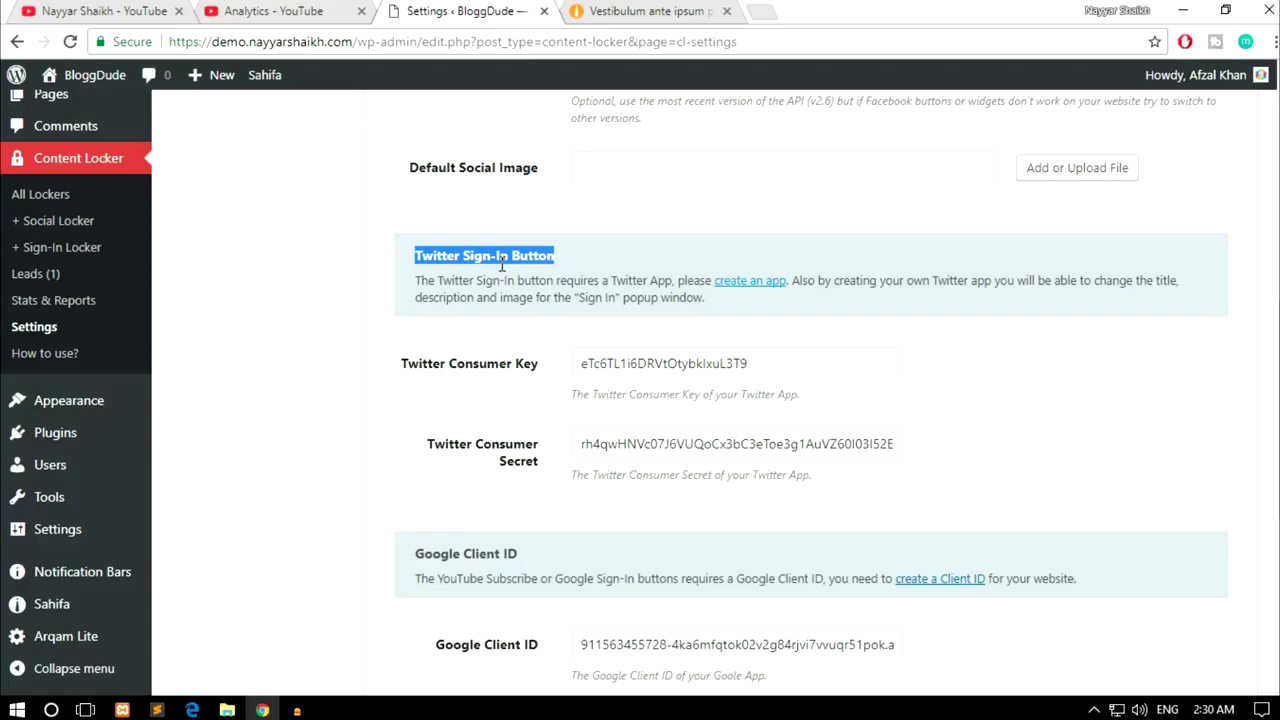
{"action": "left_click", "coordinate": [765, 14]}
Go to apps.twitter.com and choose Create New App
{"action": "type", "text": "apps.twitter.com"}
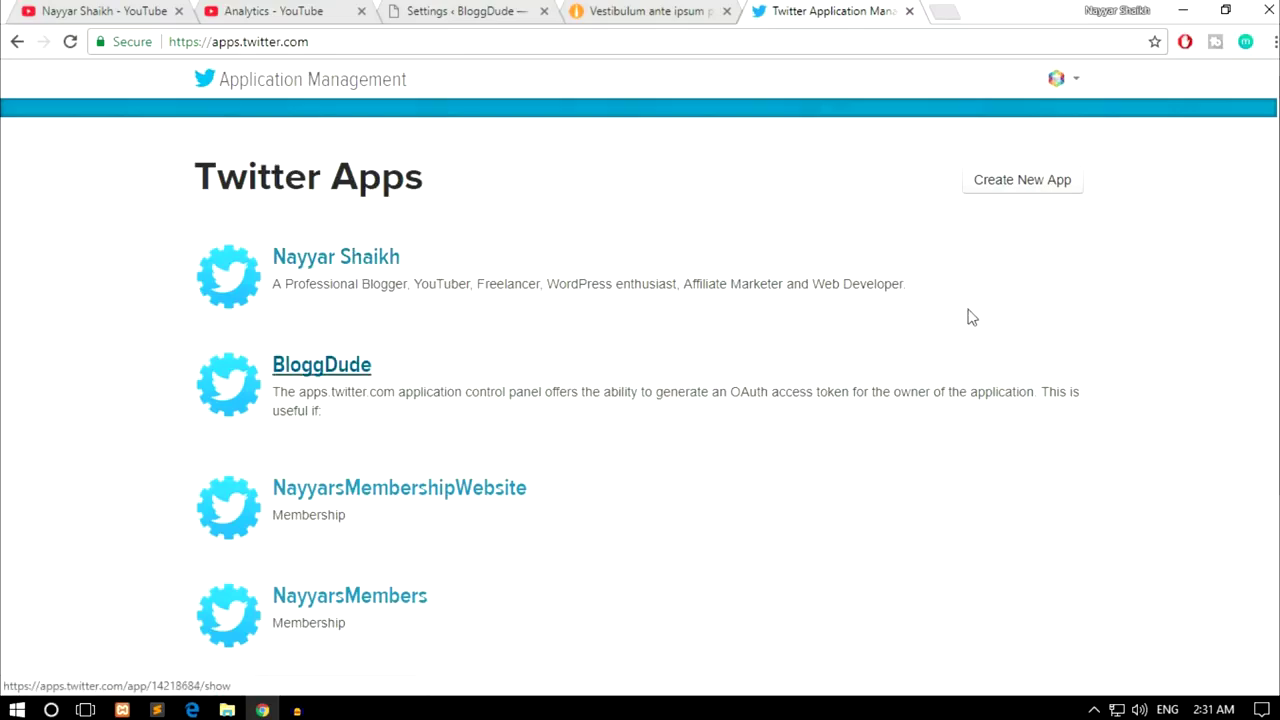
{"action": "left_click", "coordinate": [1018, 195]}
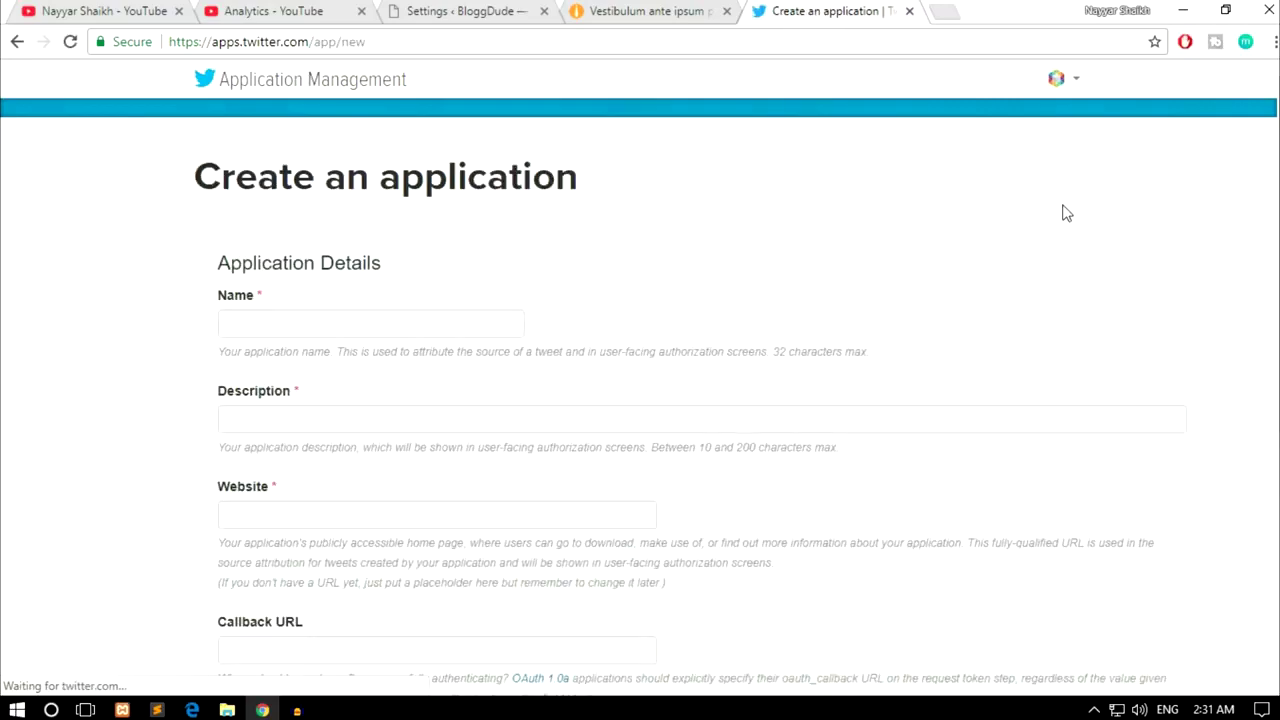
Enter SocialLckr as the new Twitter app's name and description
{"action": "left_click", "coordinate": [377, 325]}
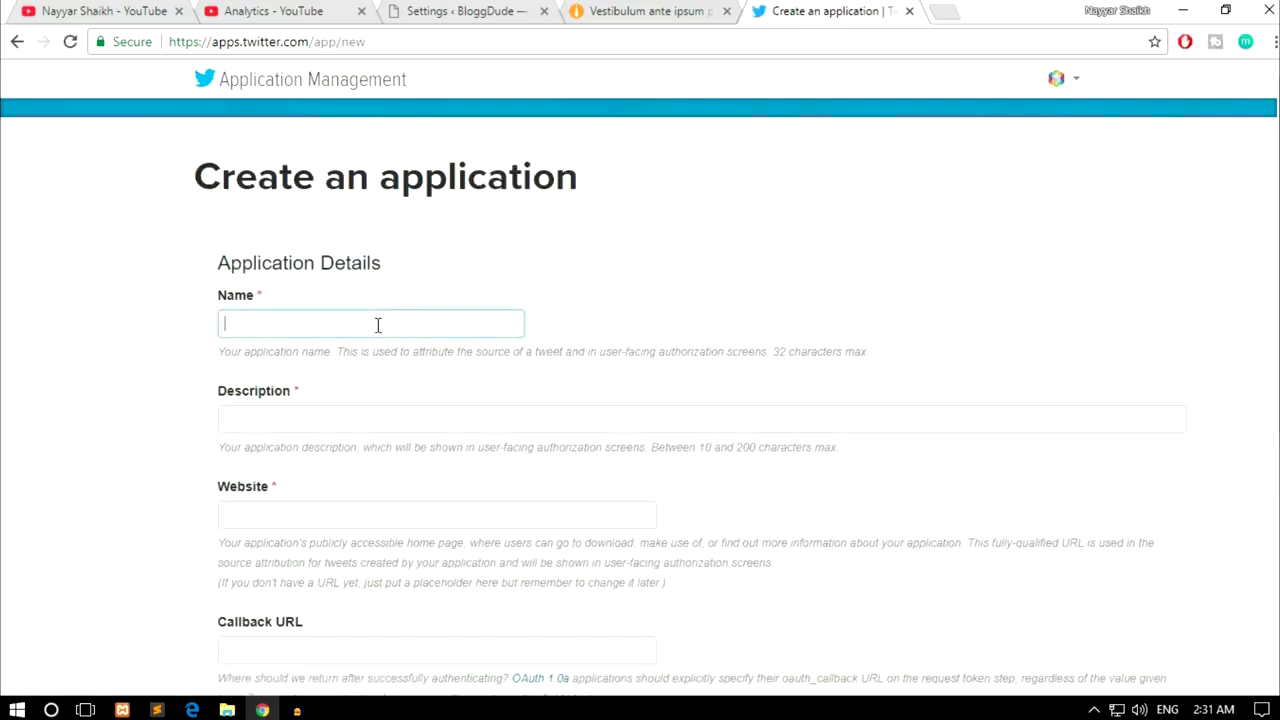
{"action": "type", "text": "SocialLckr"}
{"action": "scroll", "coordinate": [303, 229], "scroll_direction": "down", "scroll_amount": 1}
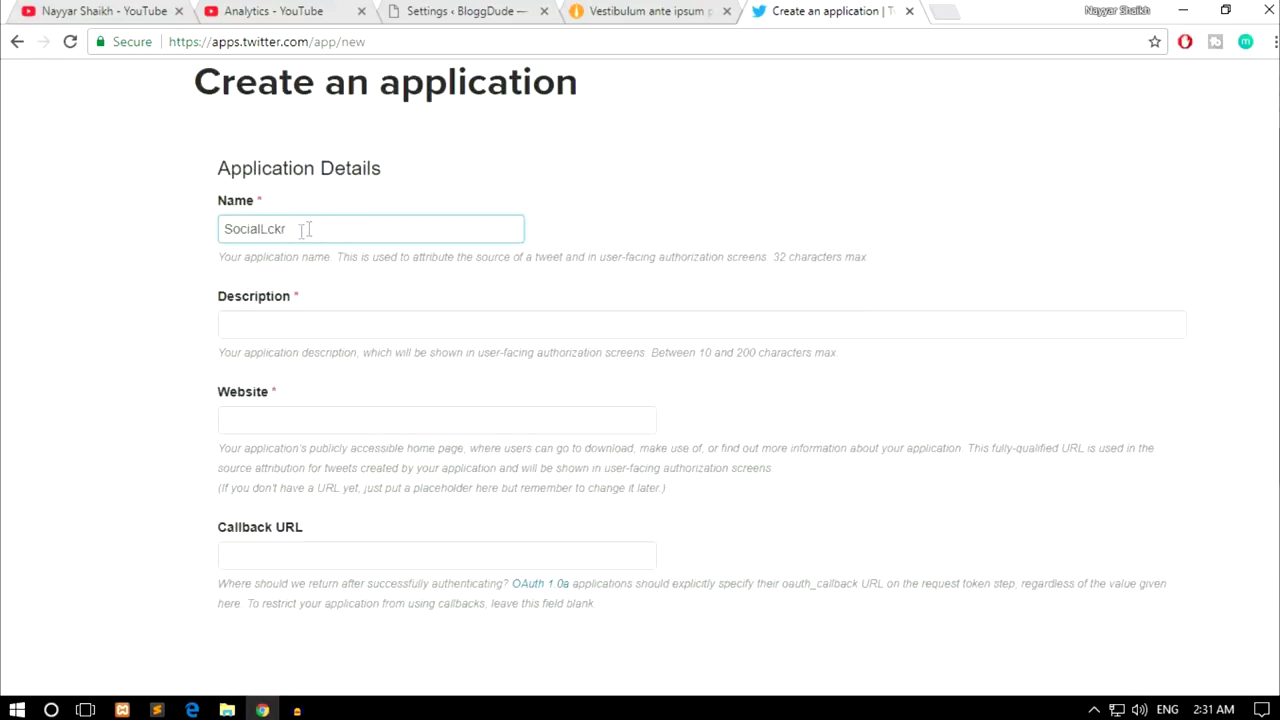
{"action": "scroll", "coordinate": [480, 288], "scroll_direction": "down", "scroll_amount": 1}
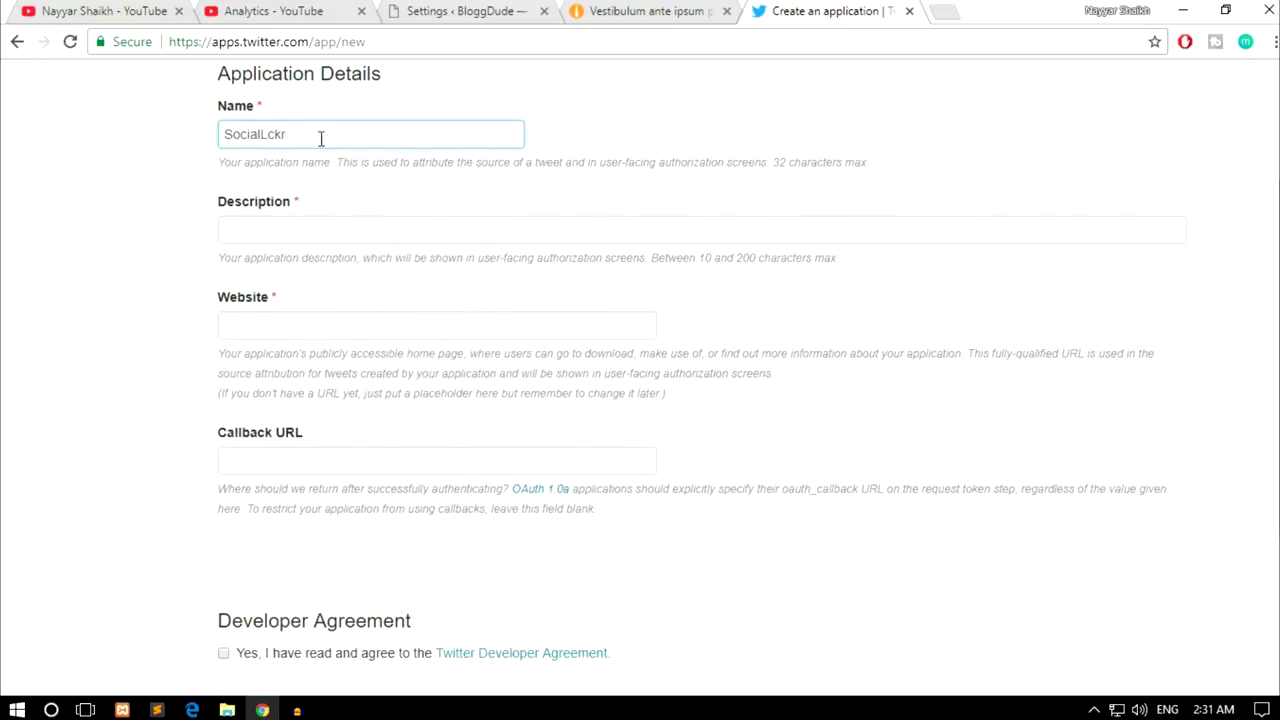
{"action": "left_click_drag", "start_coordinate": [321, 138], "coordinate": [181, 145]}
{"action": "key", "text": "ctrl+c"}
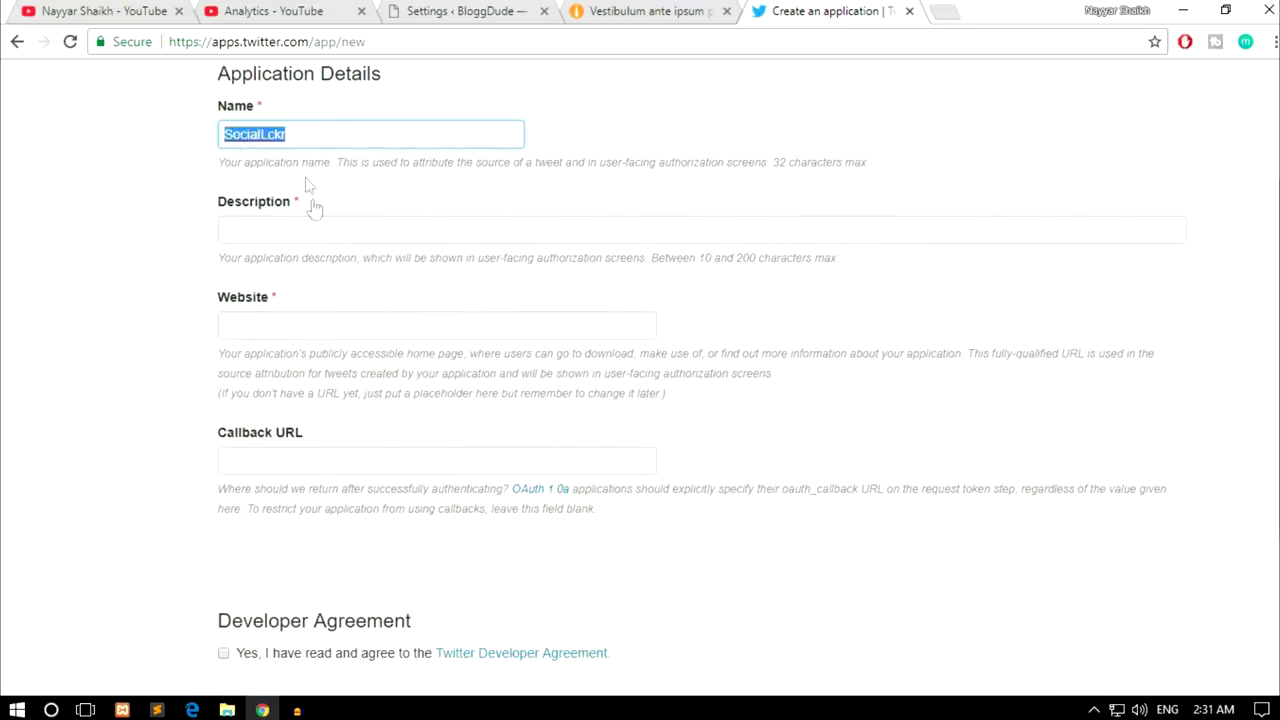
{"action": "left_click", "coordinate": [330, 229]}
{"action": "key", "text": "ctrl+v"}
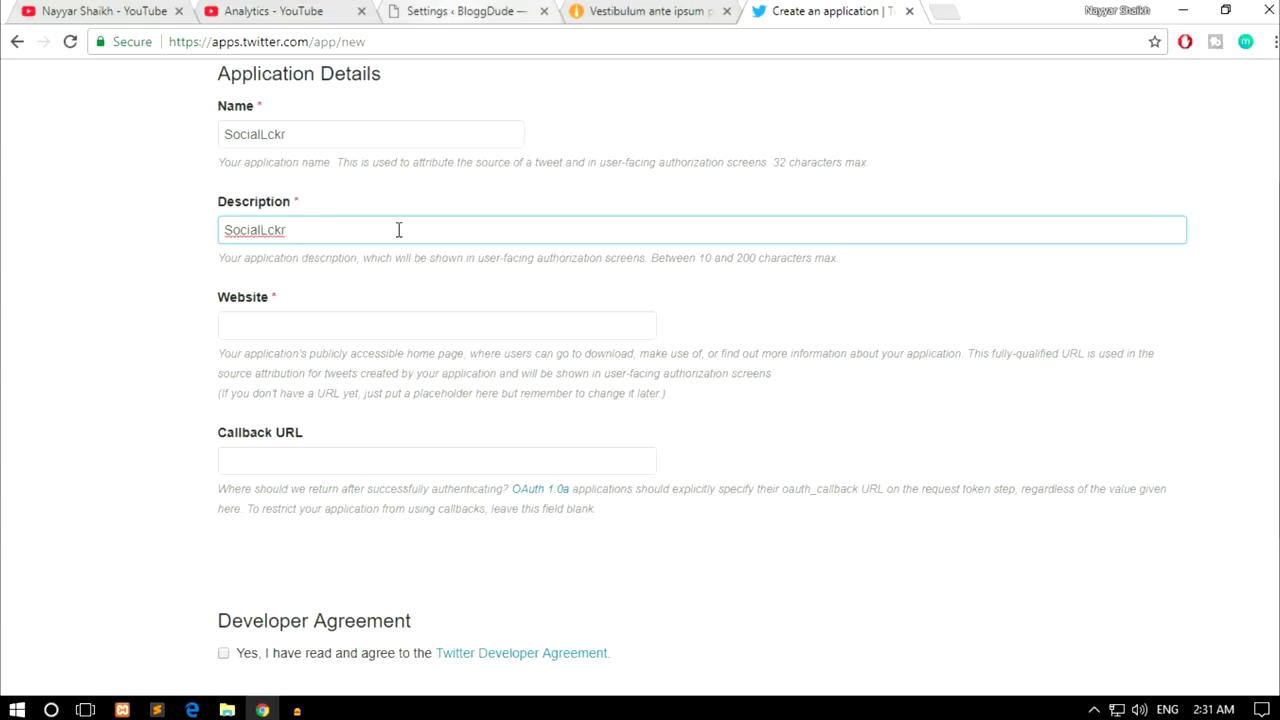
Copy the demo site's URL from WordPress into the app's Website field
{"action": "left_click", "coordinate": [420, 11]}
{"action": "left_click_drag", "start_coordinate": [168, 41], "coordinate": [358, 48]}
{"action": "key", "text": "ctrl+c"}
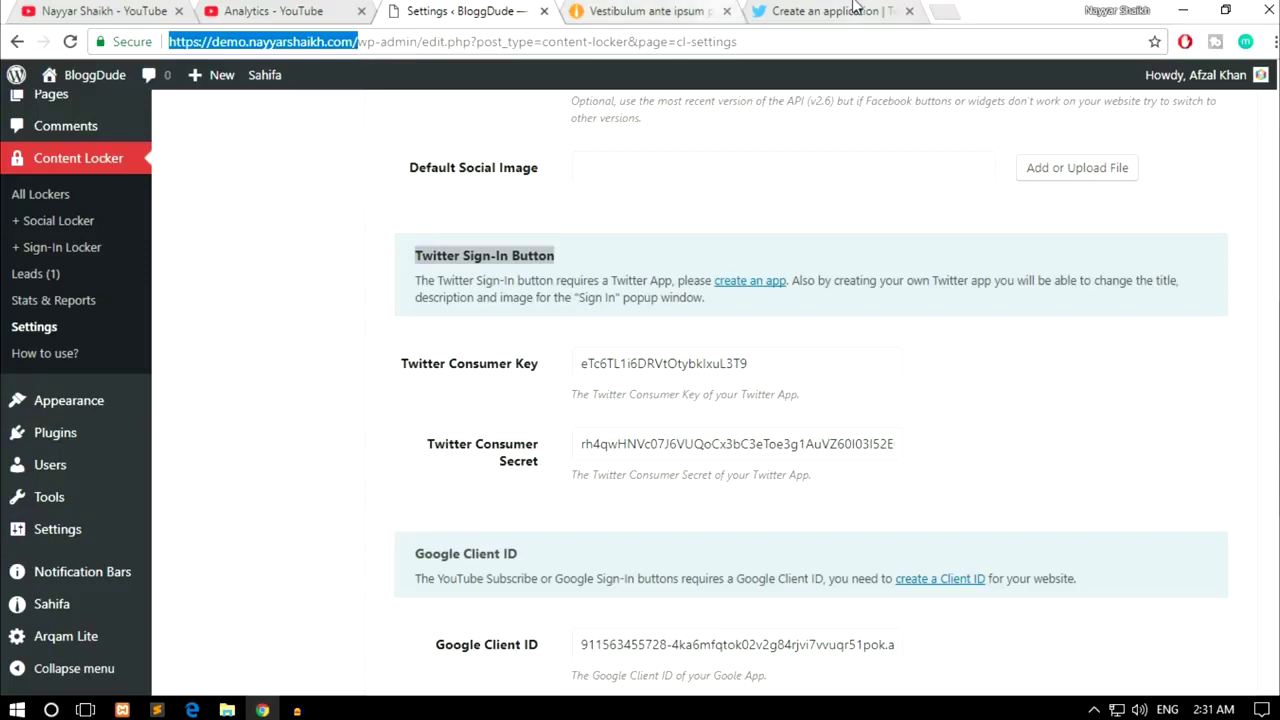
{"action": "left_click", "coordinate": [830, 11]}
{"action": "left_click", "coordinate": [433, 314]}
{"action": "key", "text": "ctrl+v"}
{"action": "scroll", "coordinate": [980, 457], "scroll_direction": "down", "scroll_amount": 2}
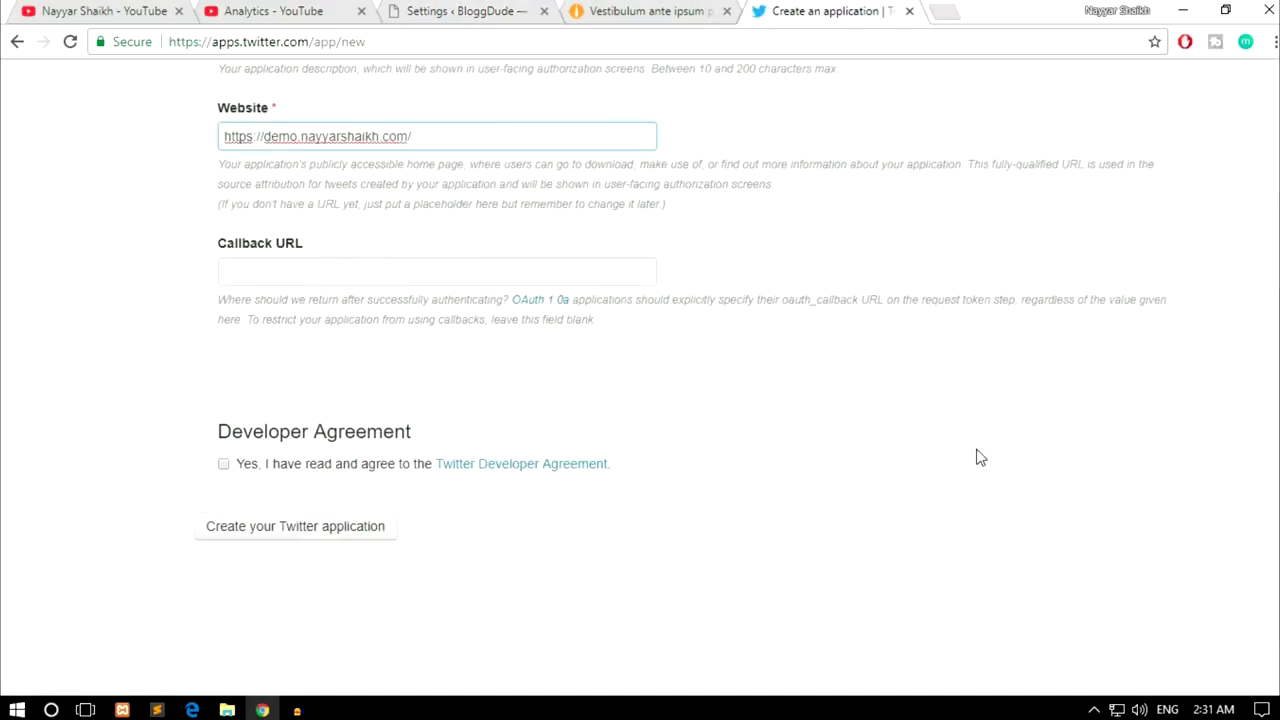
{"action": "left_click", "coordinate": [467, 16]}
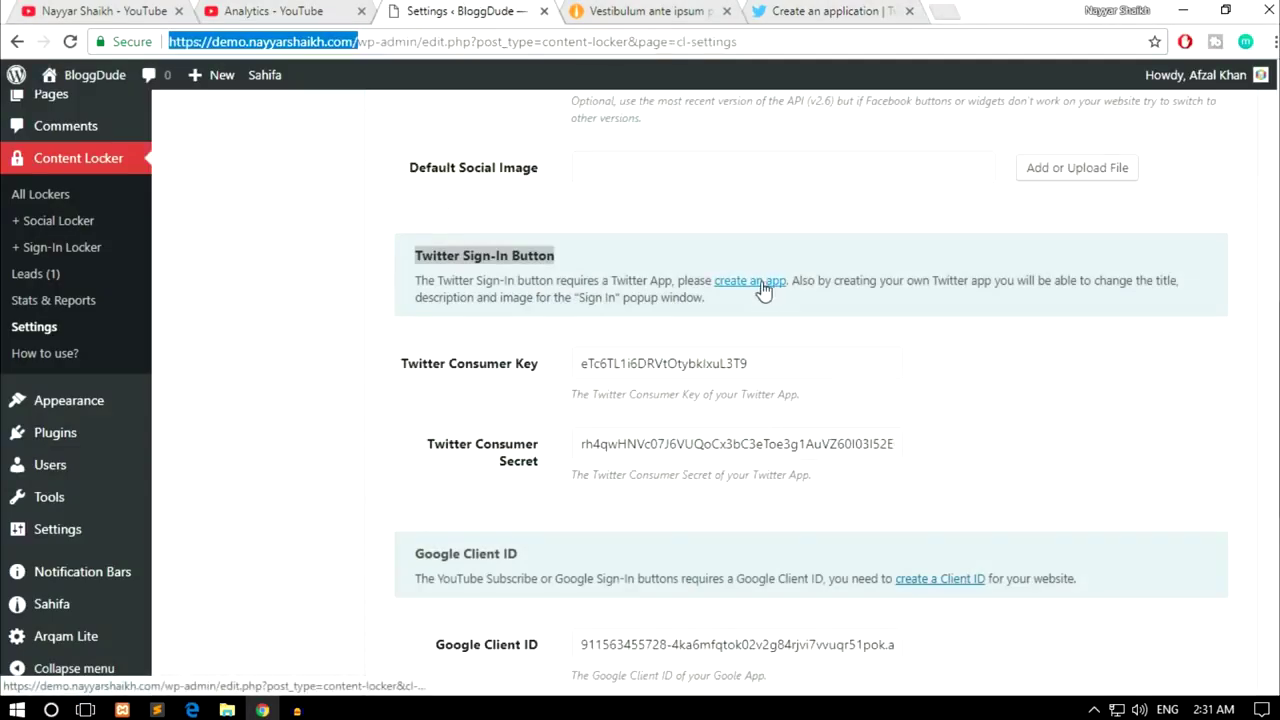
{"action": "left_click", "coordinate": [860, 305]}
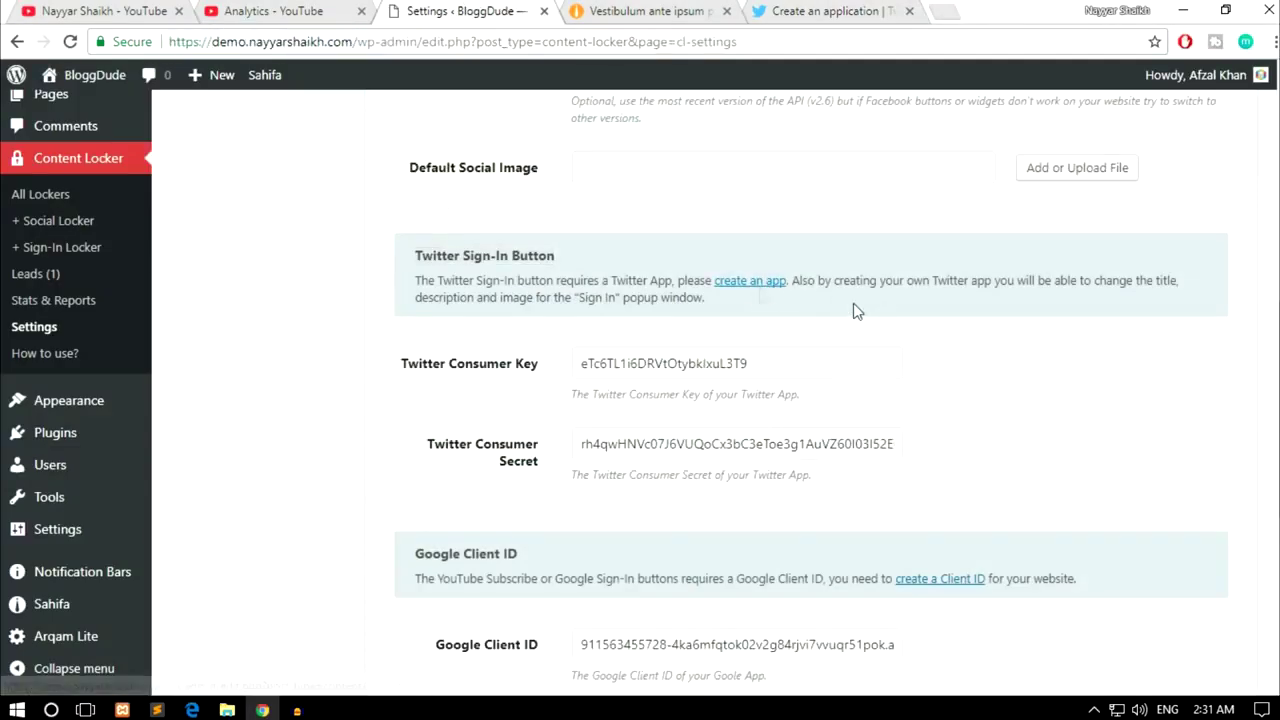
Copy the callback URL from the plugin's Twitter app creation guide
{"action": "left_click", "coordinate": [752, 282]}
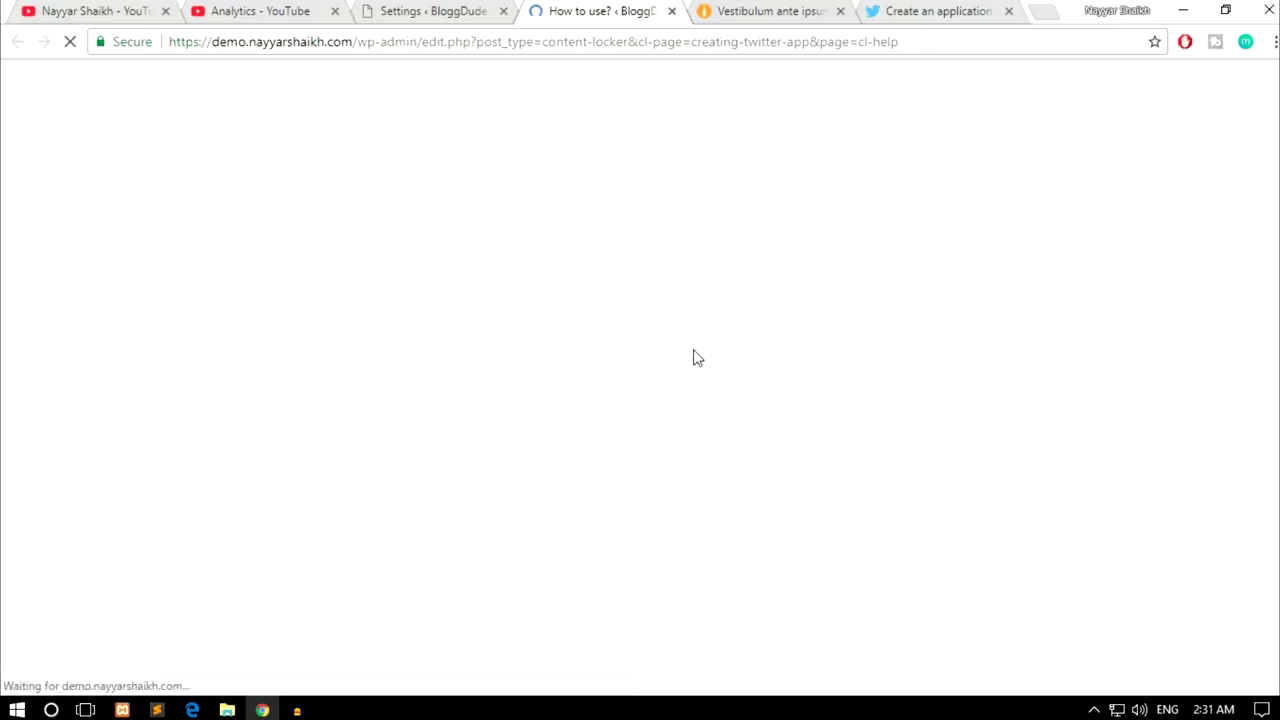
{"action": "scroll", "coordinate": [1100, 351], "scroll_direction": "down", "scroll_amount": 8}
{"action": "scroll", "coordinate": [1050, 360], "scroll_direction": "down", "scroll_amount": 5}
{"action": "left_click_drag", "start_coordinate": [450, 415], "coordinate": [1036, 462]}
{"action": "left_click", "coordinate": [1208, 523]}
{"action": "left_click_drag", "start_coordinate": [1095, 492], "coordinate": [838, 460]}
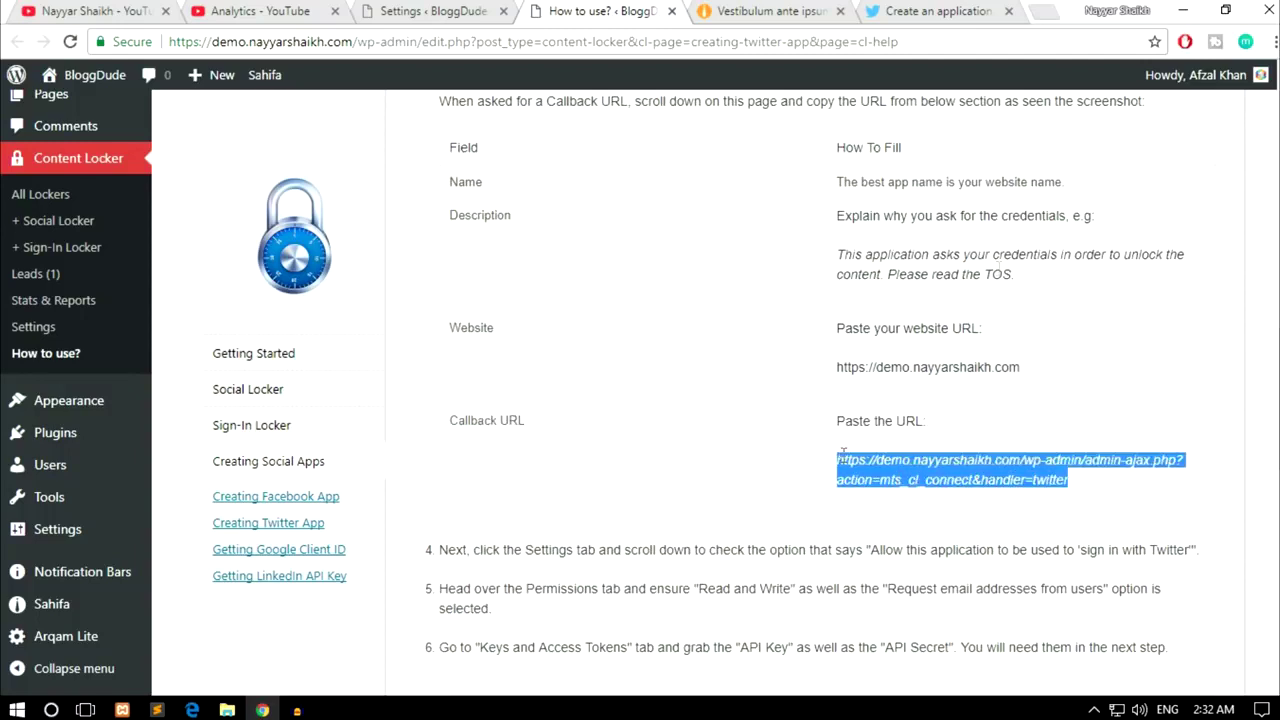
Paste the callback URL, accept the Developer Agreement and create the Twitter application
{"action": "left_click", "coordinate": [936, 10]}
{"action": "left_click", "coordinate": [398, 278]}
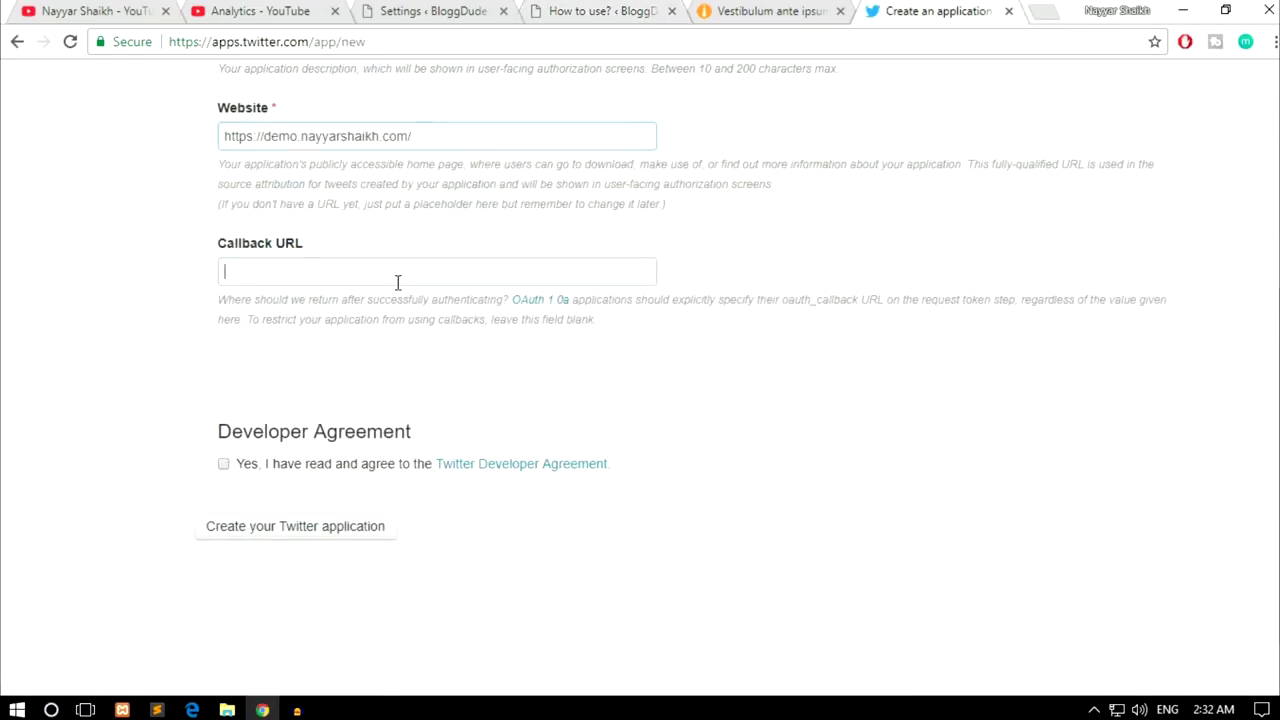
{"action": "type", "text": "https://demo.nayyarshaikh.com/wp-admin/admin-ajax.php?action=mts_cl_connect&handler=twitter"}
{"action": "left_click", "coordinate": [224, 466]}
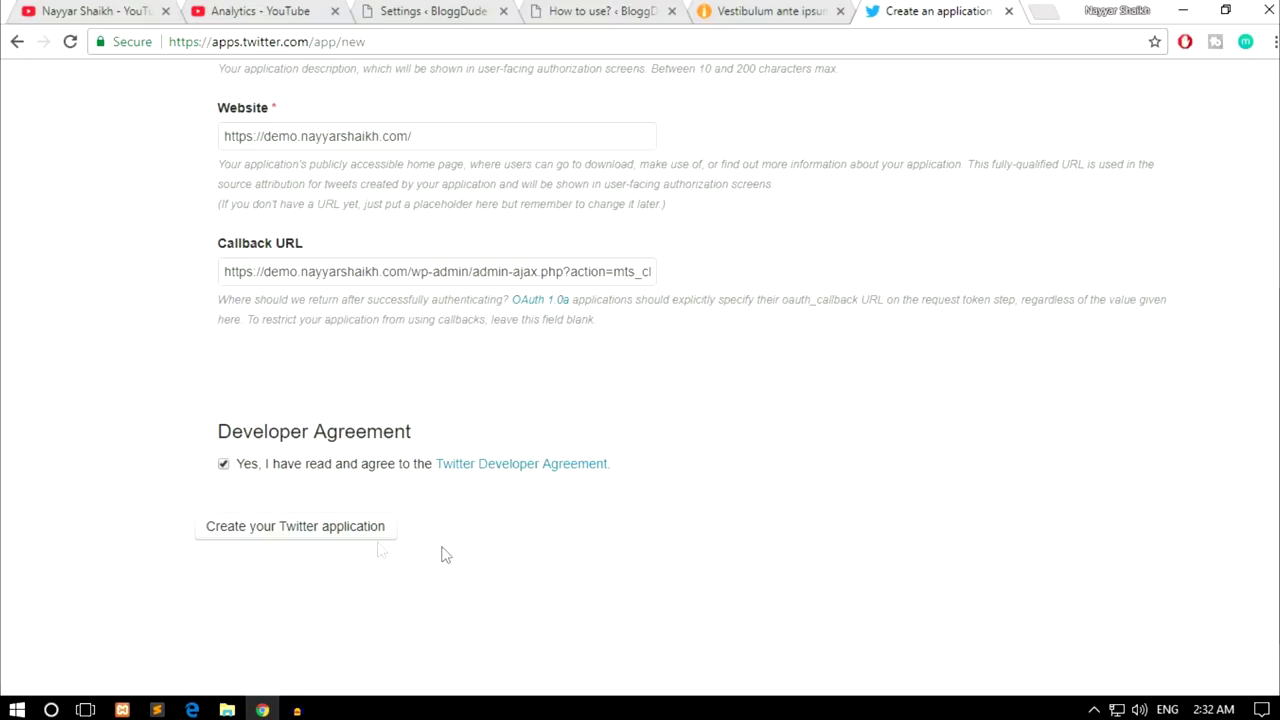
{"action": "left_click", "coordinate": [328, 533]}
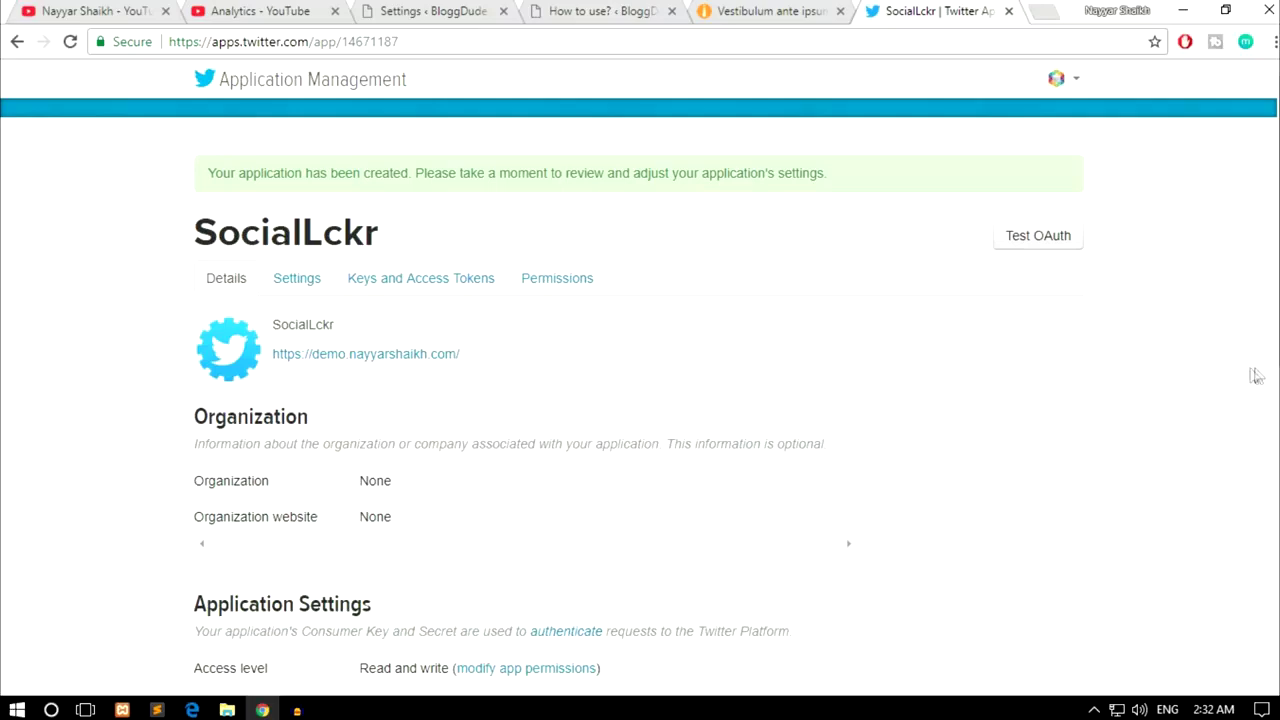
Regenerate SocialLckr's consumer key and secret under Keys and Access Tokens, confirming the request
{"action": "scroll", "coordinate": [1243, 449], "scroll_direction": "down", "scroll_amount": 2}
{"action": "scroll", "coordinate": [1243, 449], "scroll_direction": "up", "scroll_amount": 2}
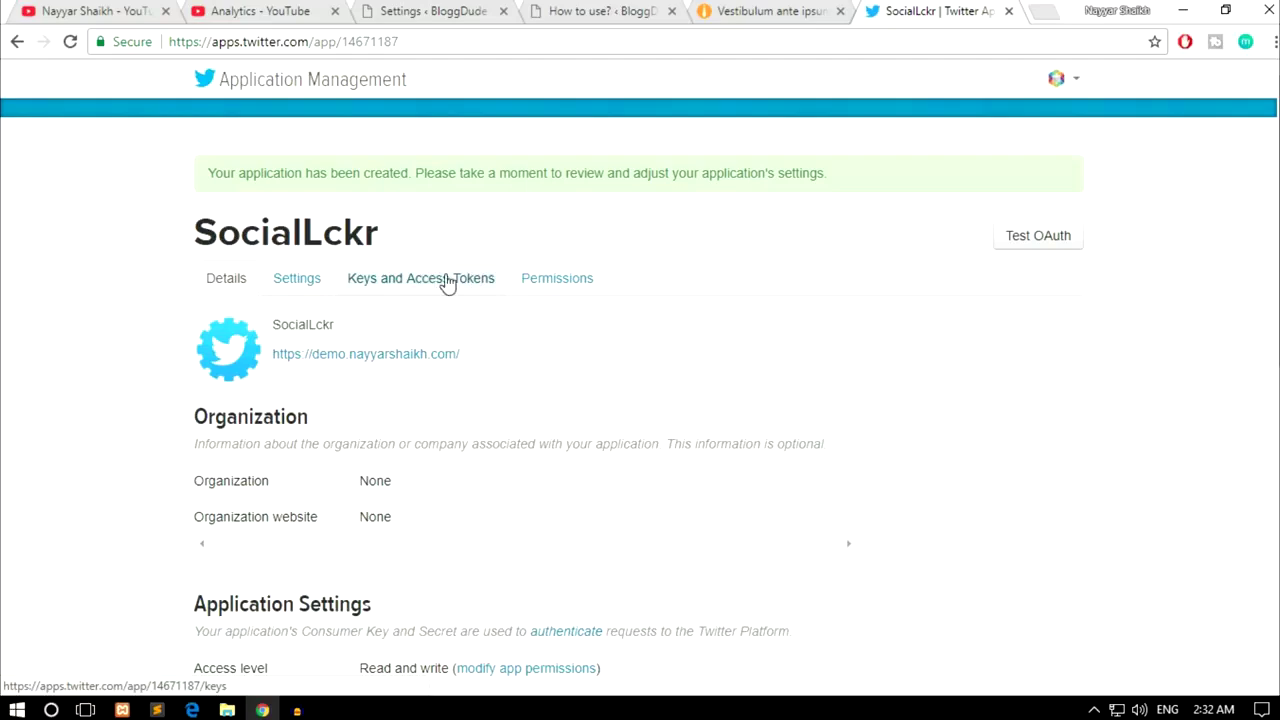
{"action": "left_click", "coordinate": [475, 287]}
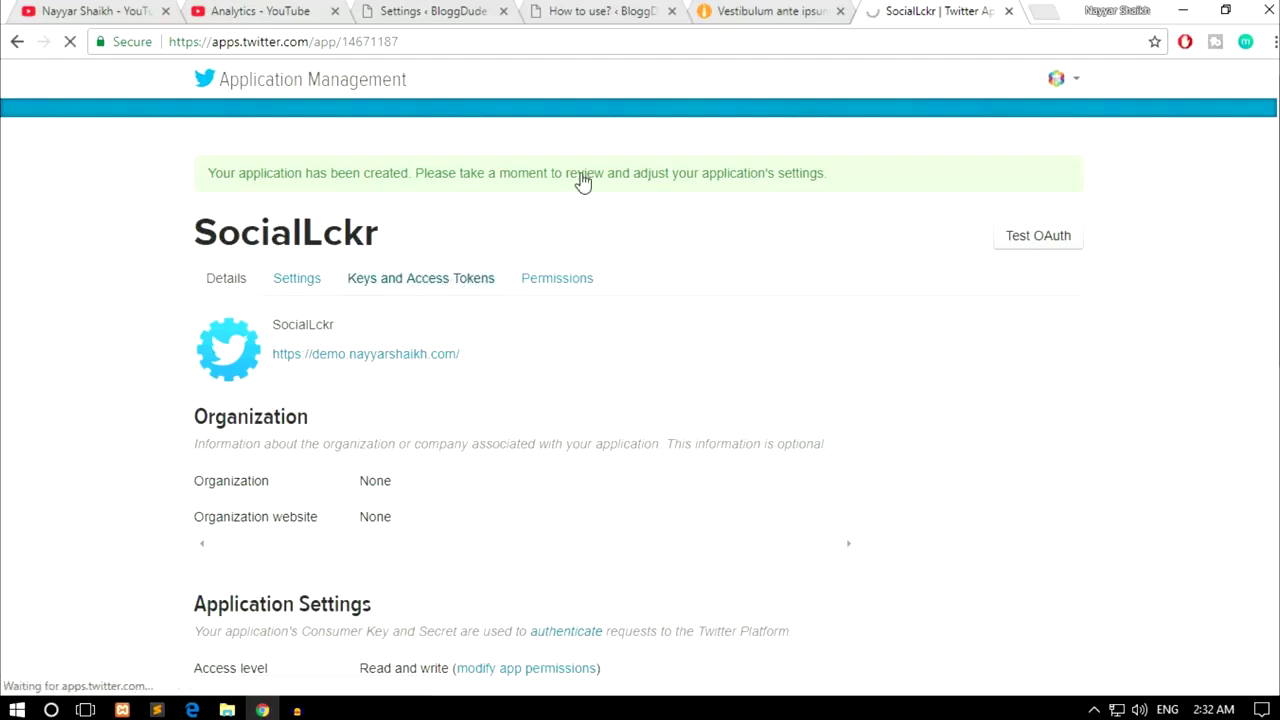
{"action": "left_click", "coordinate": [671, 11]}
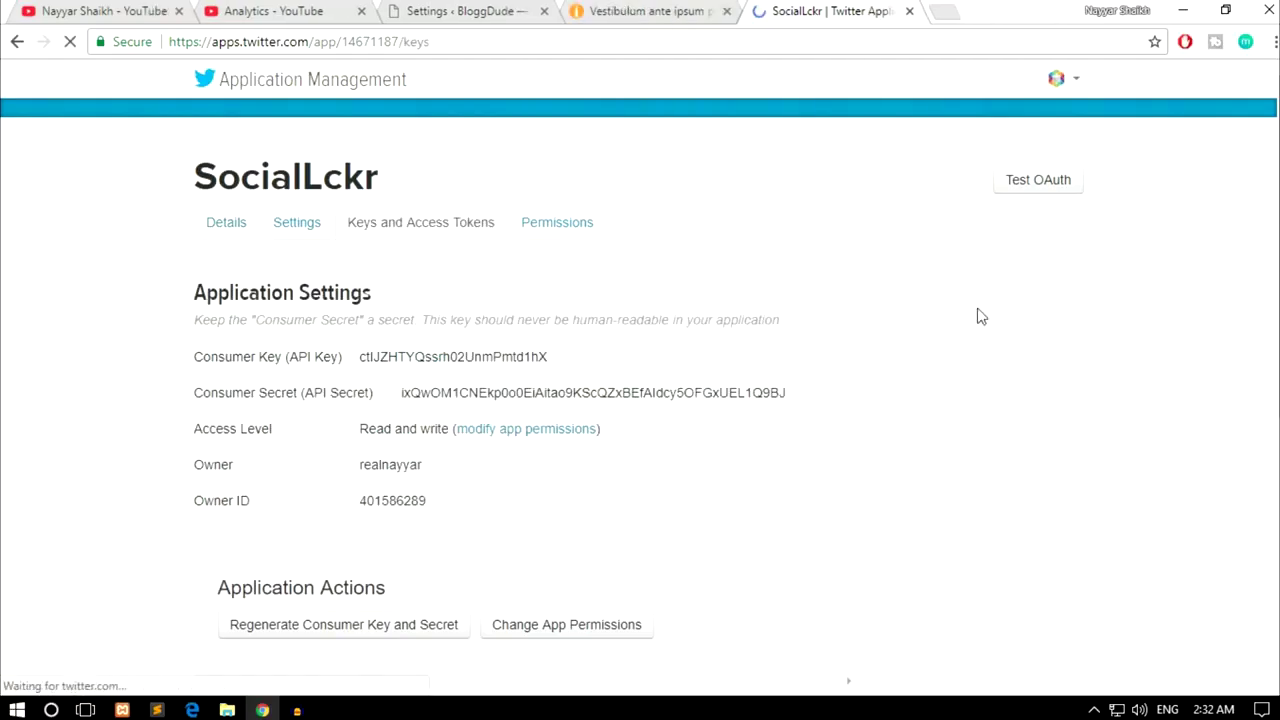
{"action": "scroll", "coordinate": [960, 337], "scroll_direction": "down", "scroll_amount": 1}
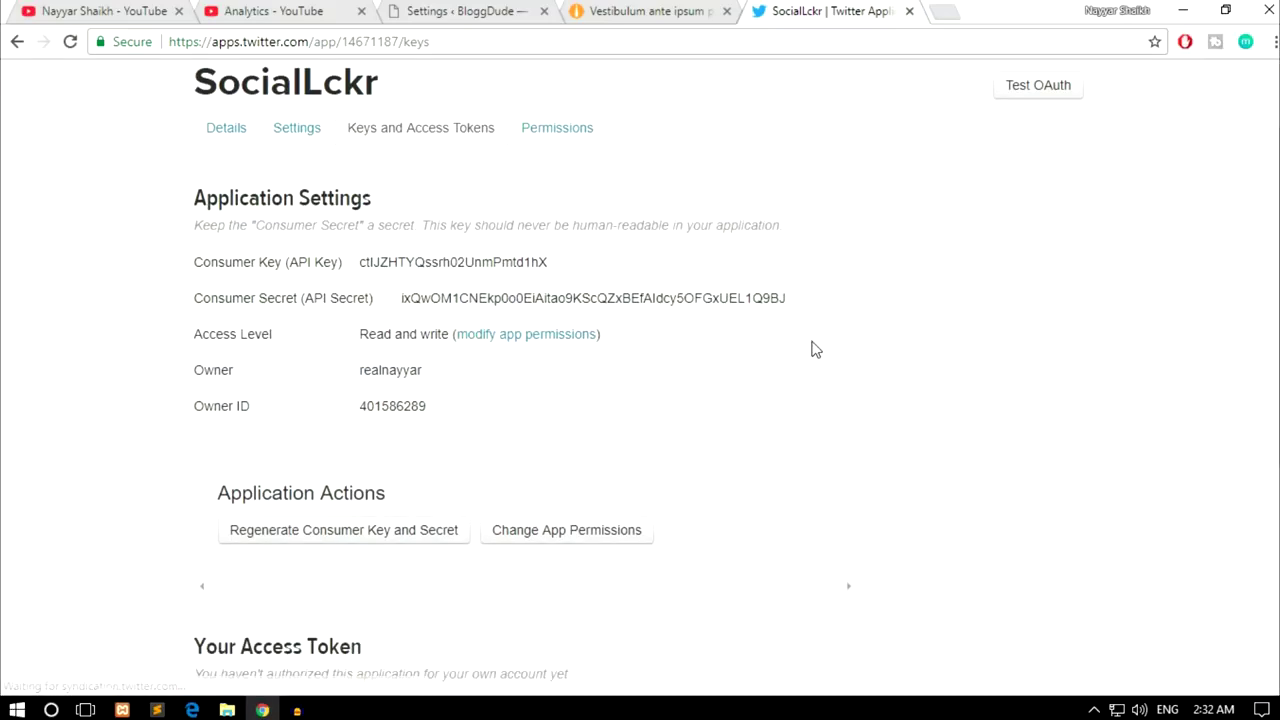
{"action": "scroll", "coordinate": [814, 349], "scroll_direction": "down", "scroll_amount": 3}
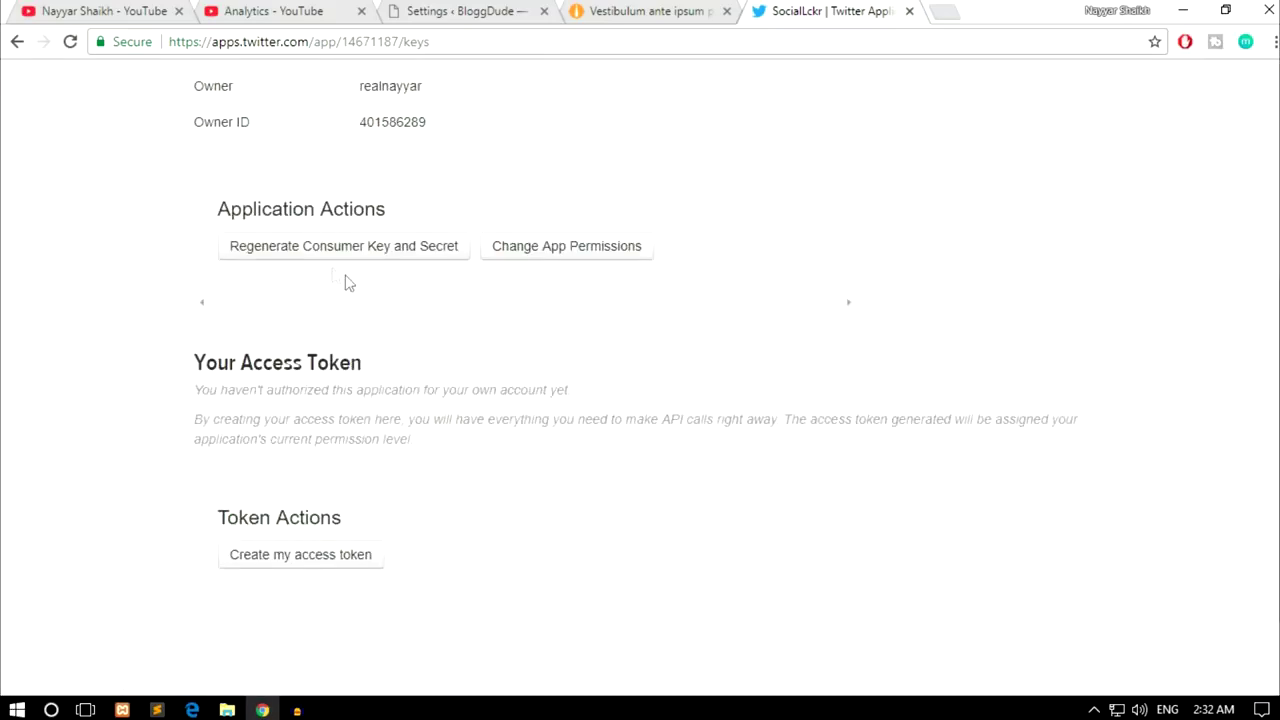
{"action": "scroll", "coordinate": [340, 285], "scroll_direction": "down", "scroll_amount": 1}
{"action": "scroll", "coordinate": [398, 495], "scroll_direction": "up", "scroll_amount": 3}
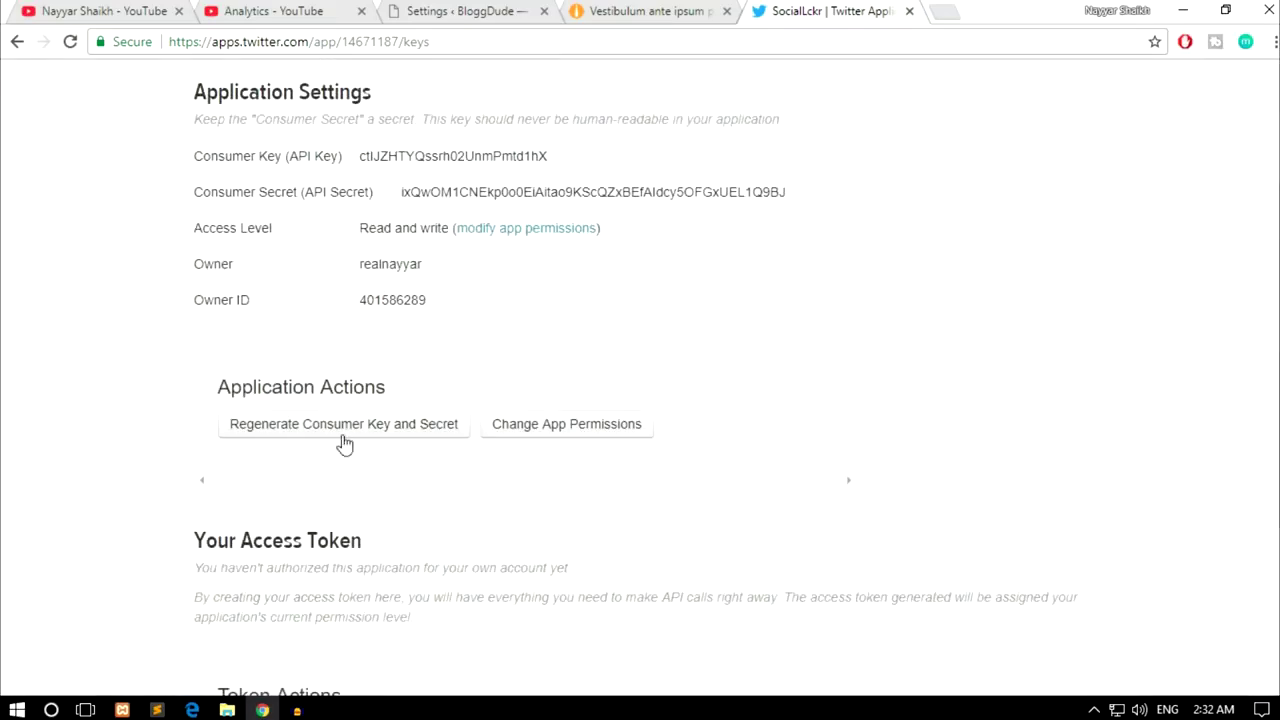
{"action": "left_click", "coordinate": [395, 428]}
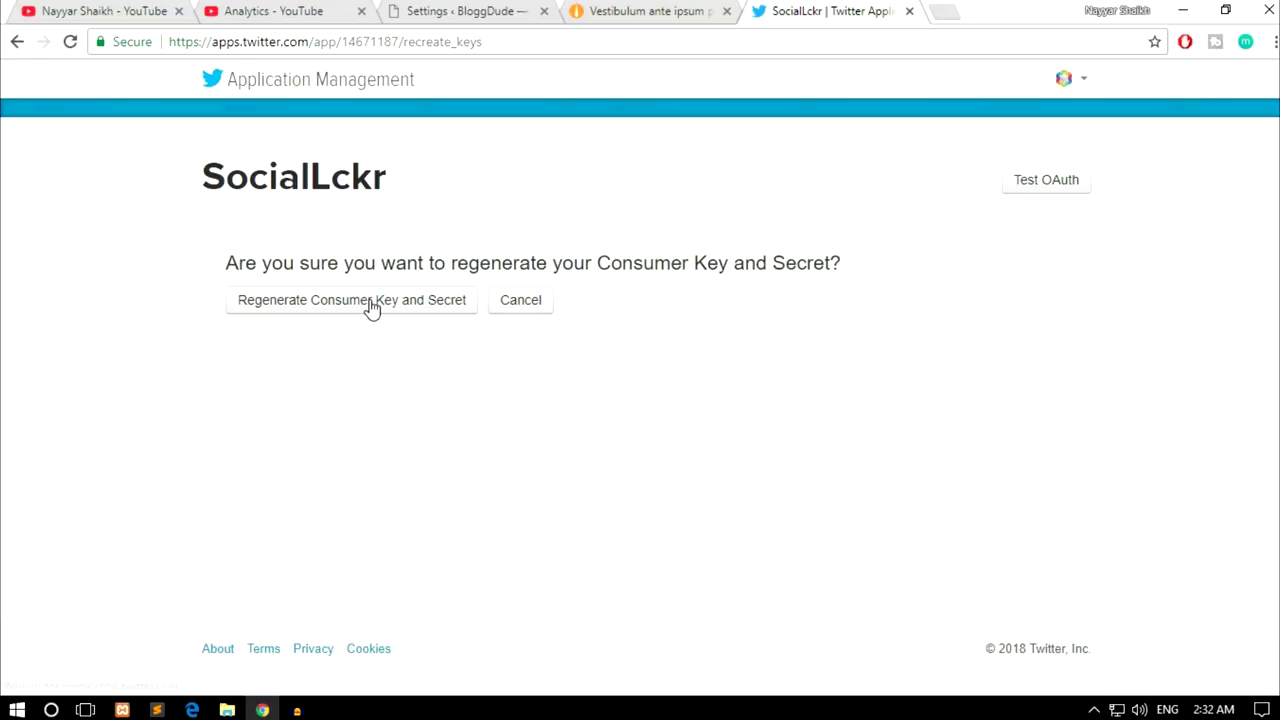
{"action": "left_click", "coordinate": [371, 308]}
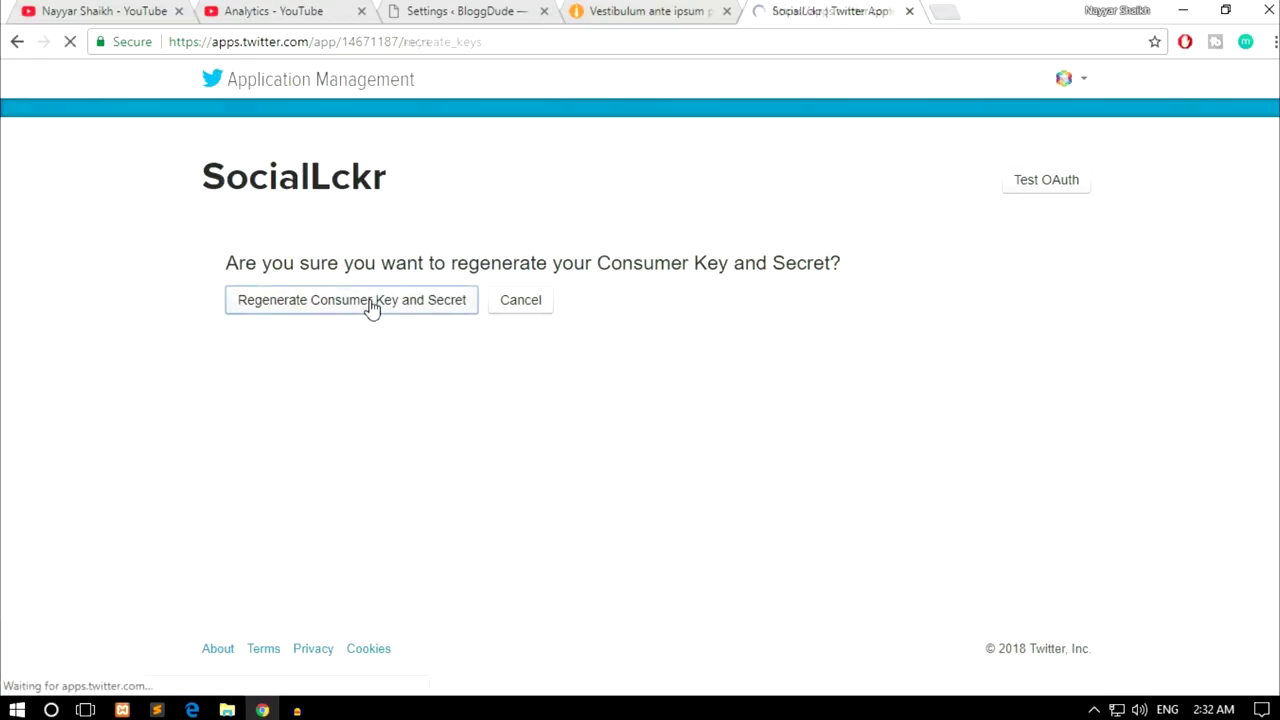
{"action": "scroll", "coordinate": [911, 337], "scroll_direction": "down", "scroll_amount": 1}
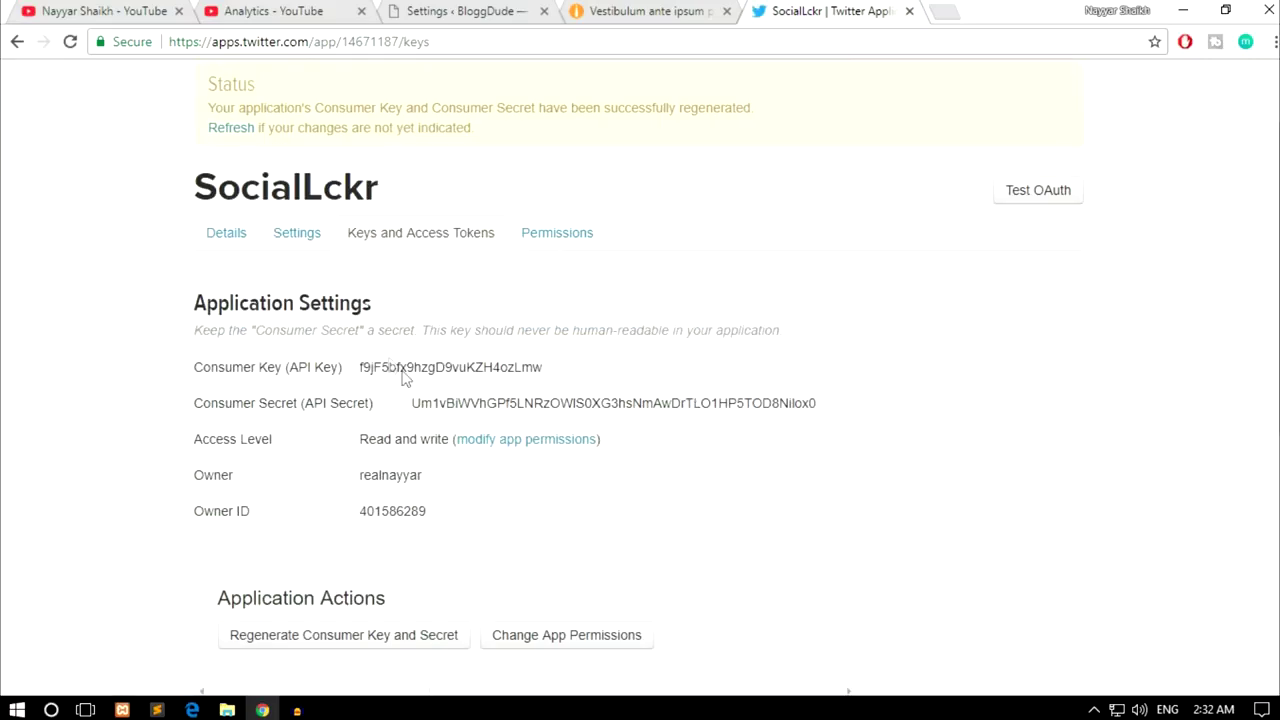
Paste the new Twitter consumer key into Content Locker's Consumer Key field
{"action": "left_click_drag", "start_coordinate": [545, 367], "coordinate": [374, 363]}
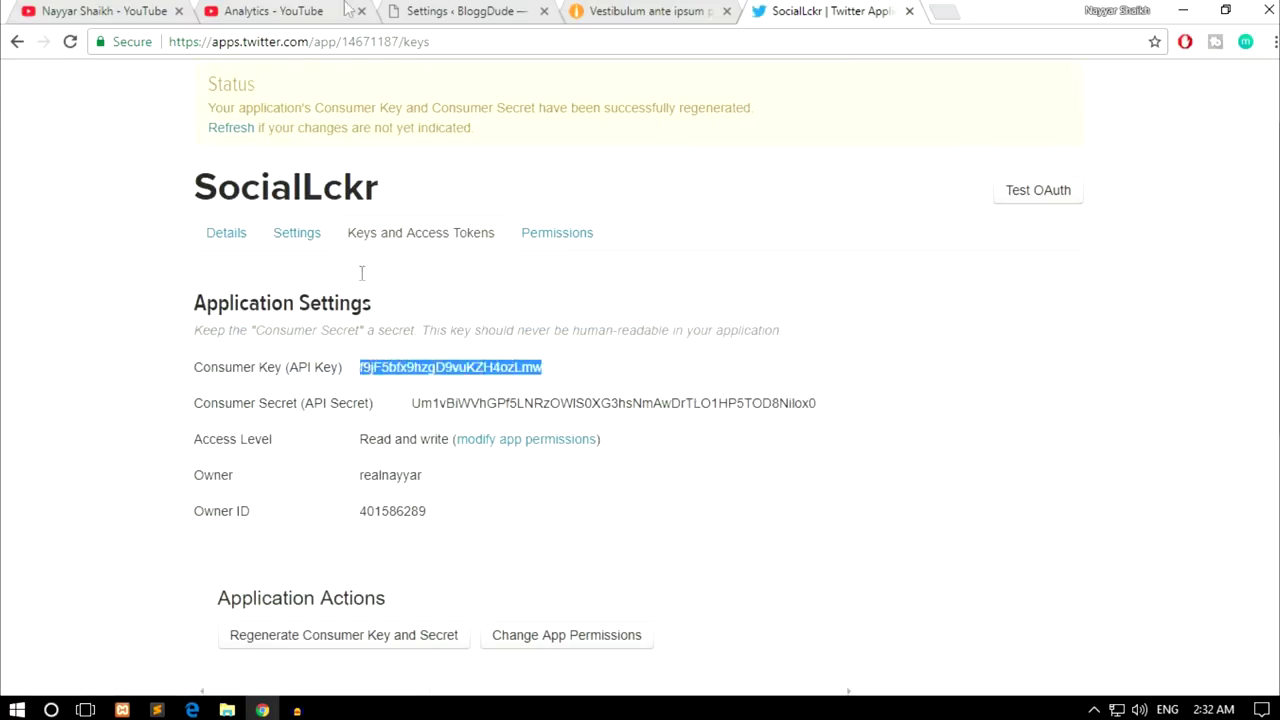
{"action": "left_click", "coordinate": [470, 11]}
{"action": "left_click", "coordinate": [492, 380]}
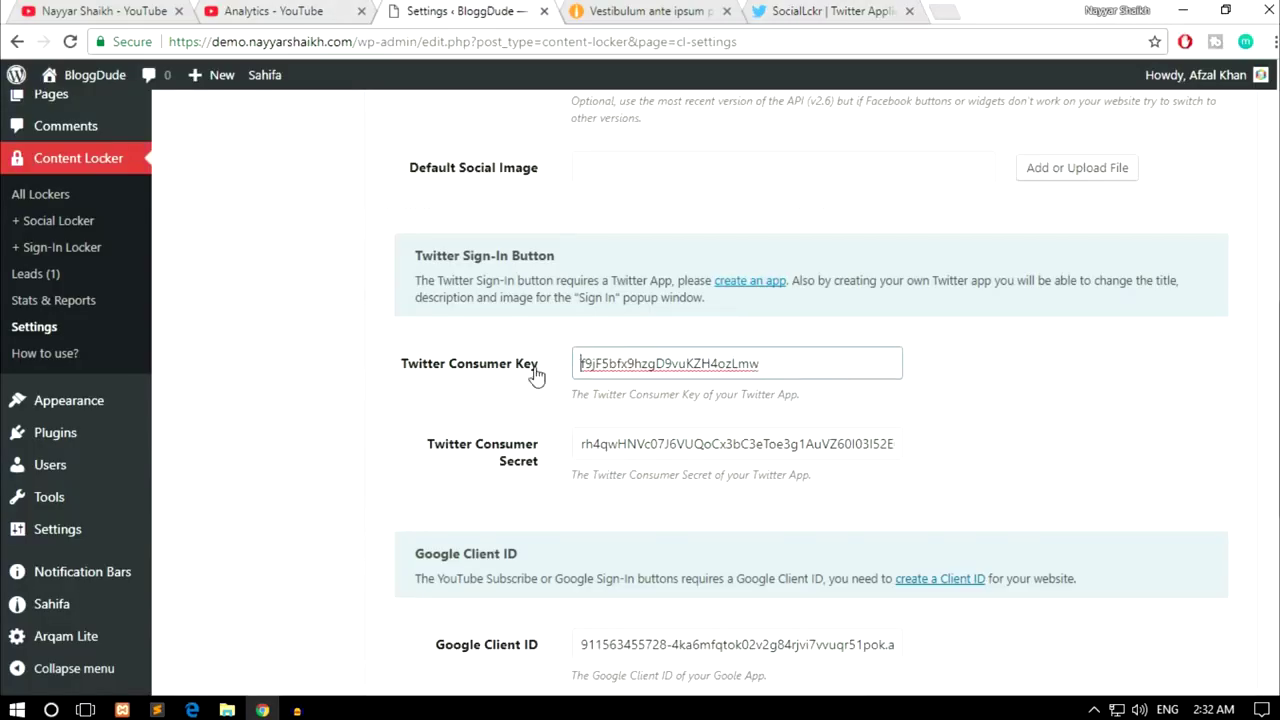
Paste the new consumer secret into Content Locker's Consumer Secret field and close the Twitter tab
{"action": "left_click", "coordinate": [872, 10]}
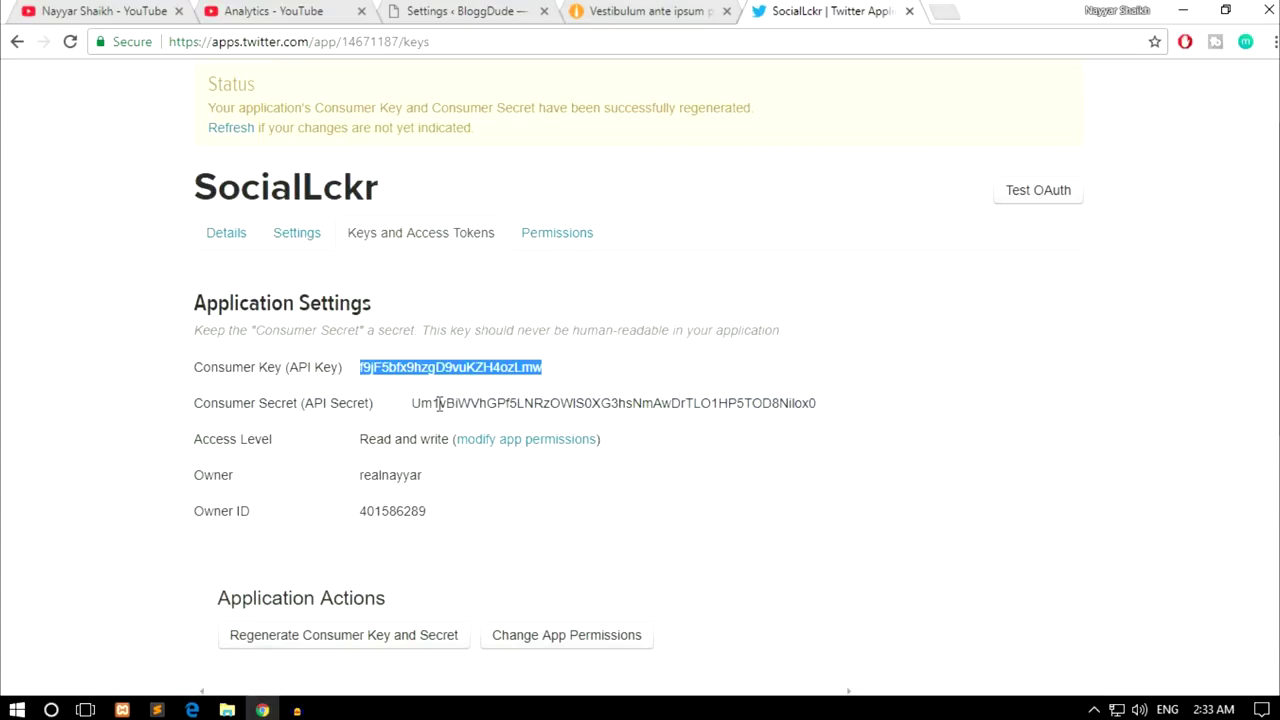
{"action": "left_click_drag", "start_coordinate": [414, 403], "coordinate": [818, 402]}
{"action": "key", "text": "ctrl+c"}
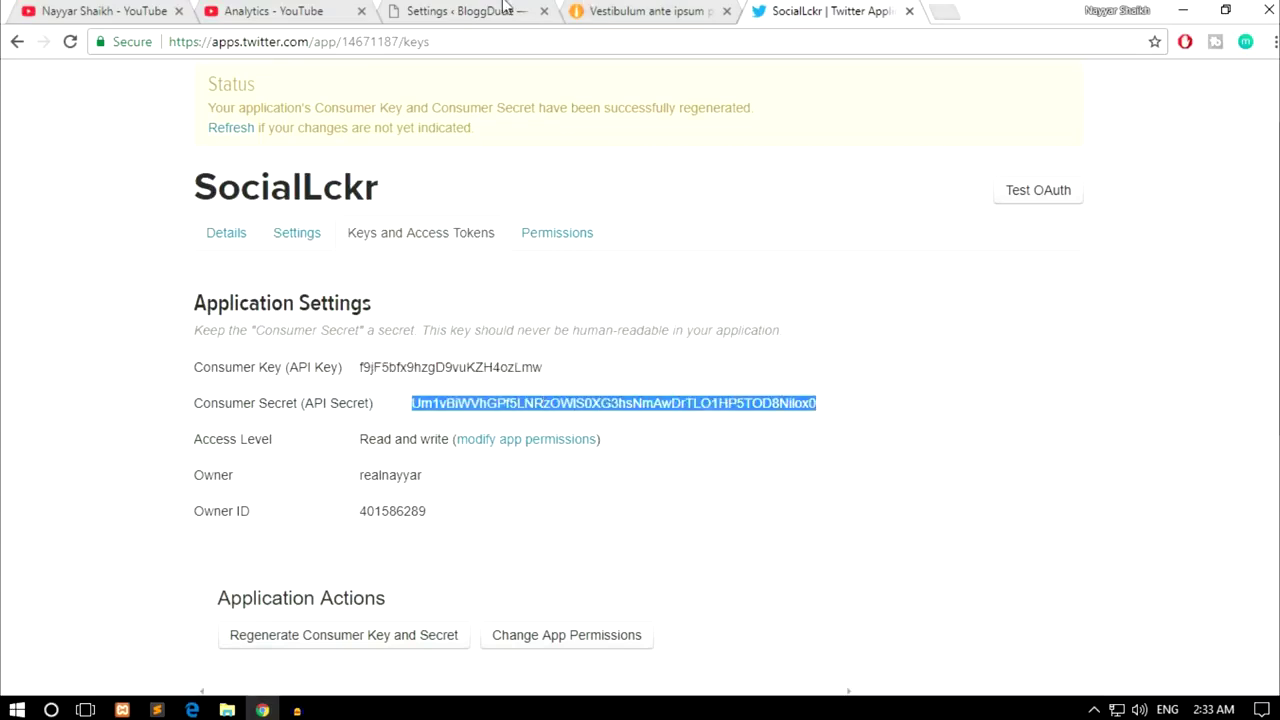
{"action": "left_click", "coordinate": [484, 8]}
{"action": "left_click", "coordinate": [846, 443]}
{"action": "key", "text": "ctrl+v"}
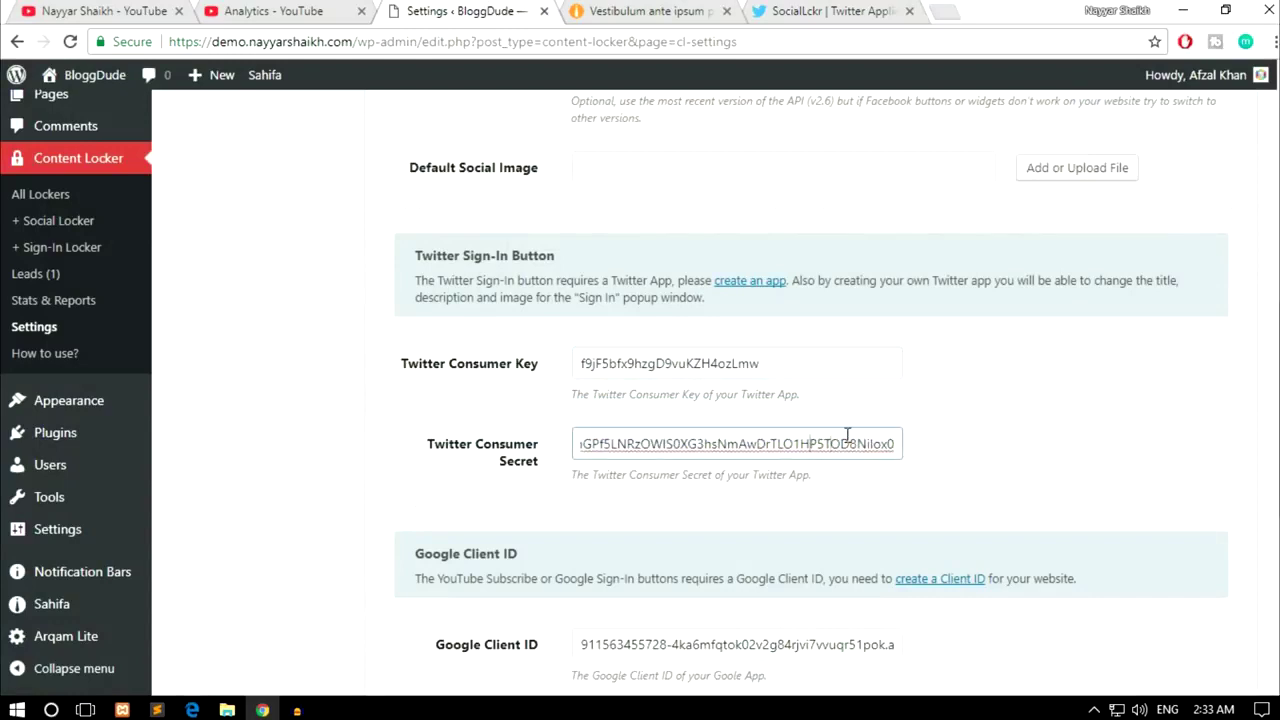
{"action": "key", "text": "Left"}
{"action": "key", "text": "Left"}
{"action": "key", "text": "Left"}
{"action": "key", "text": "Left"}
{"action": "key", "text": "Left"}
{"action": "key", "text": "Left"}
{"action": "key", "text": "Left"}
{"action": "key", "text": "Left"}
{"action": "key", "text": "Left"}
{"action": "key", "text": "Left"}
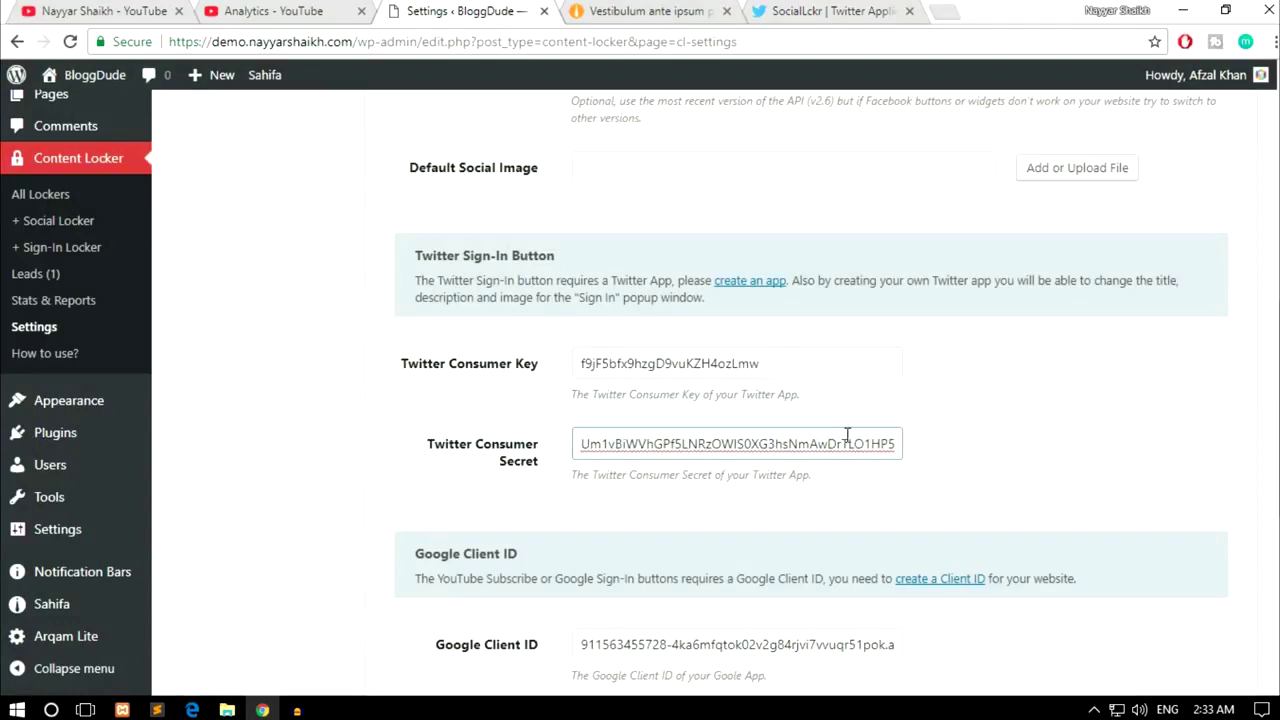
{"action": "scroll", "coordinate": [1066, 472], "scroll_direction": "down", "scroll_amount": 1}
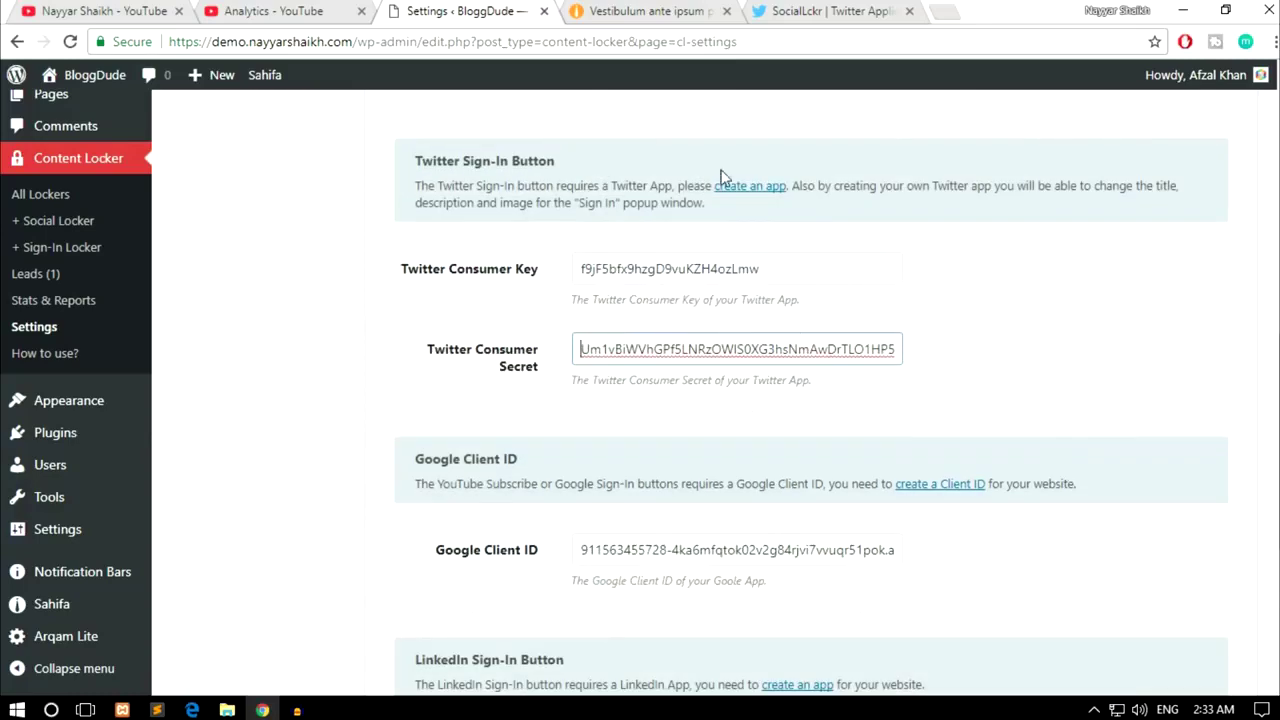
{"action": "left_click", "coordinate": [910, 12]}
{"action": "scroll", "coordinate": [1243, 349], "scroll_direction": "down", "scroll_amount": 2}
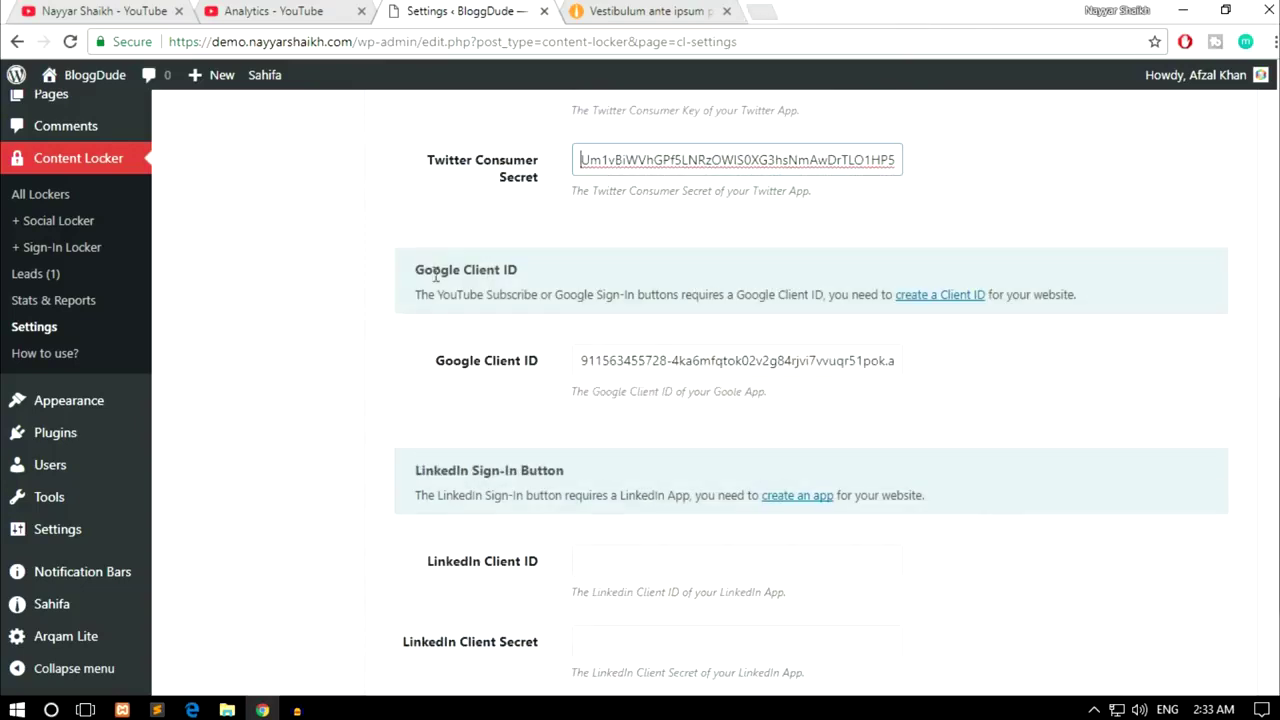
Open the 'create a Client ID' guide in a separate How to use? tab
{"action": "triple_click", "coordinate": [514, 268]}
{"action": "left_click", "coordinate": [586, 291]}
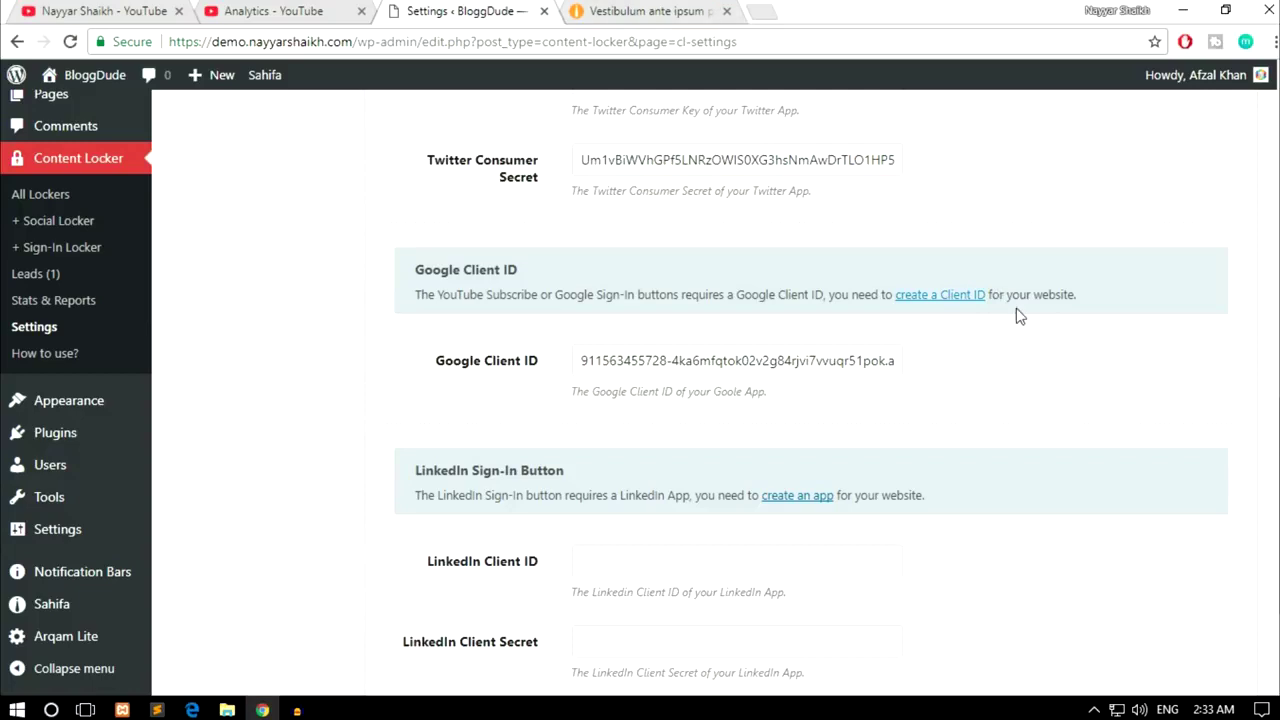
{"action": "middle_click", "coordinate": [957, 305]}
{"action": "left_click", "coordinate": [675, 11]}
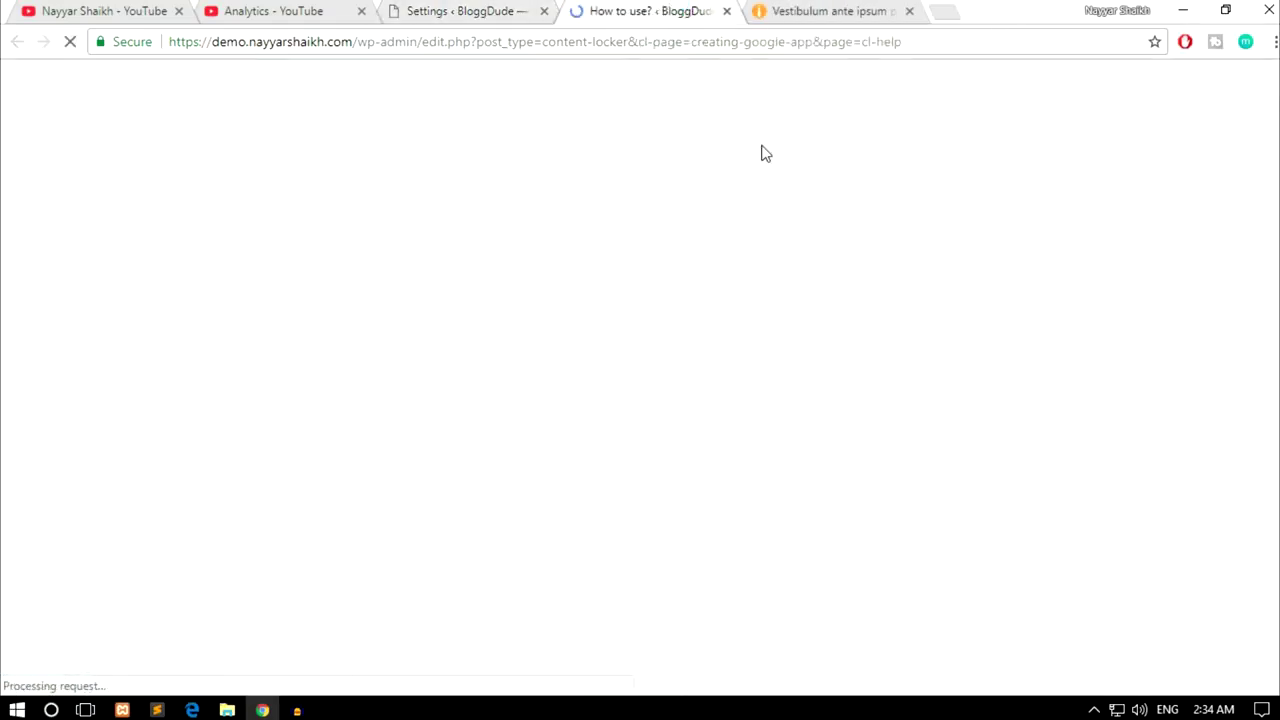
{"action": "left_click", "coordinate": [463, 8]}
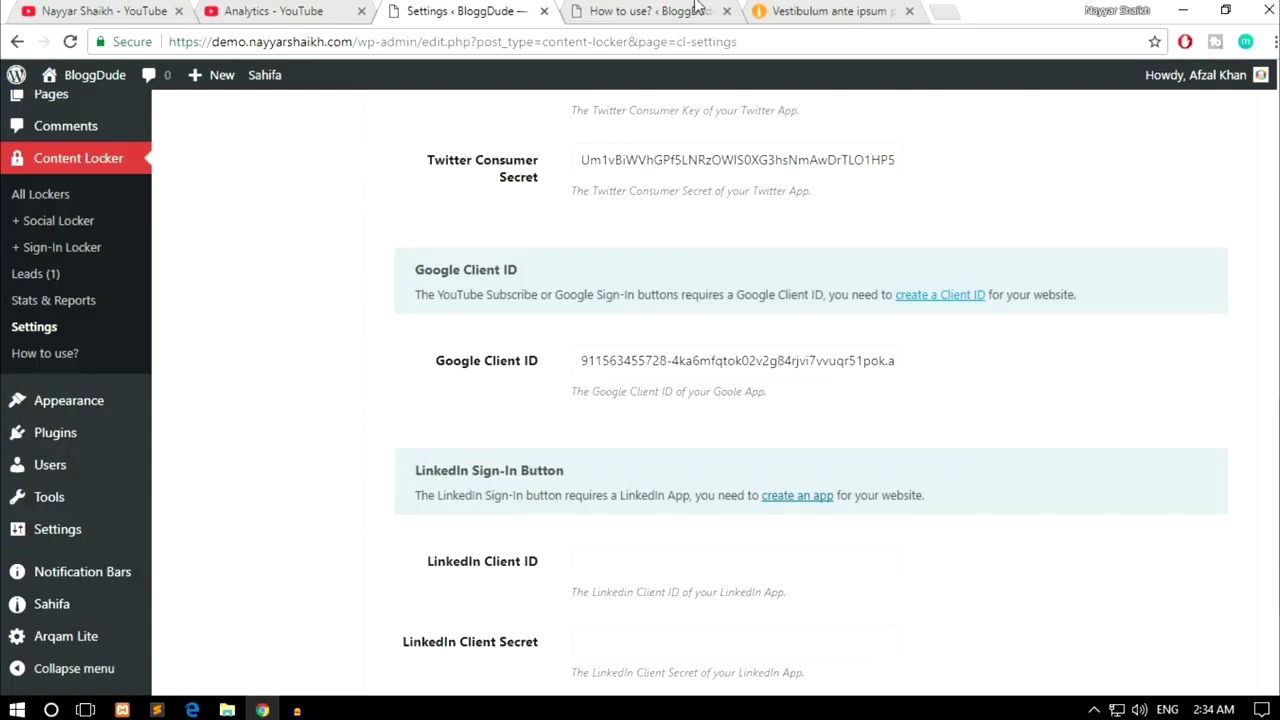
{"action": "left_click", "coordinate": [697, 8]}
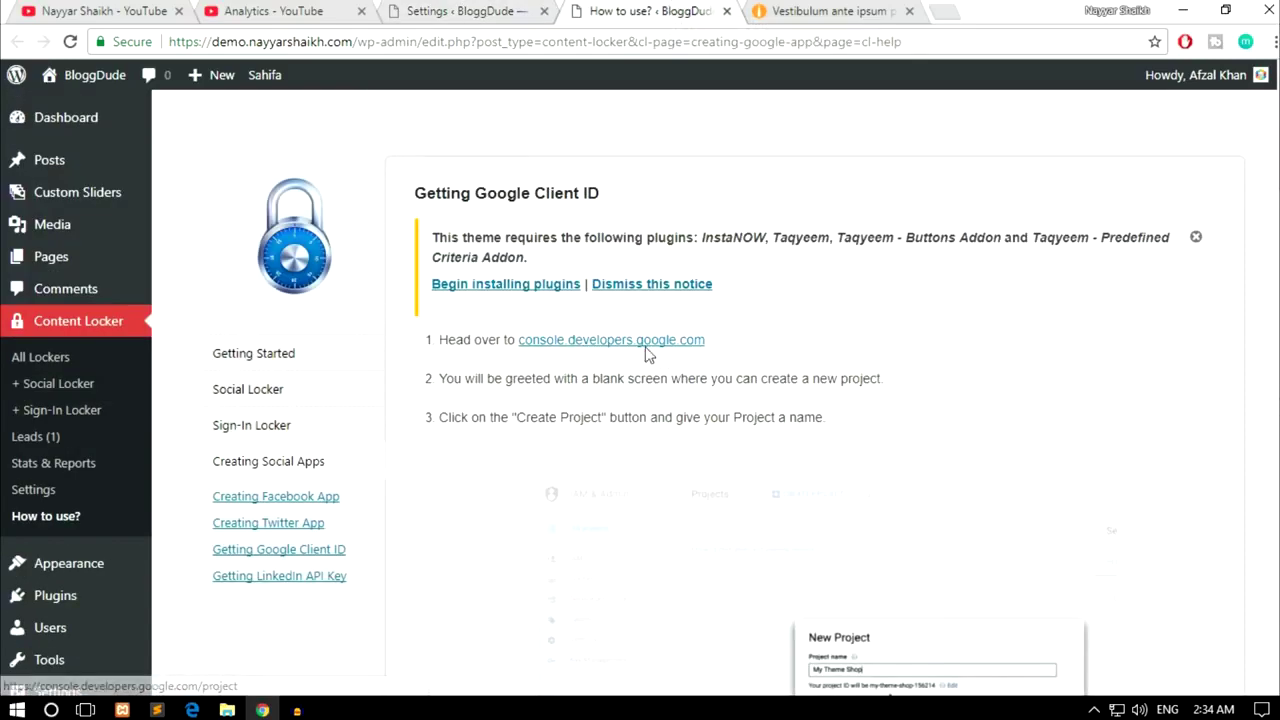
Create a new Google API Console project named SocialLckr at console.developers.google.com
{"action": "left_click", "coordinate": [686, 348]}
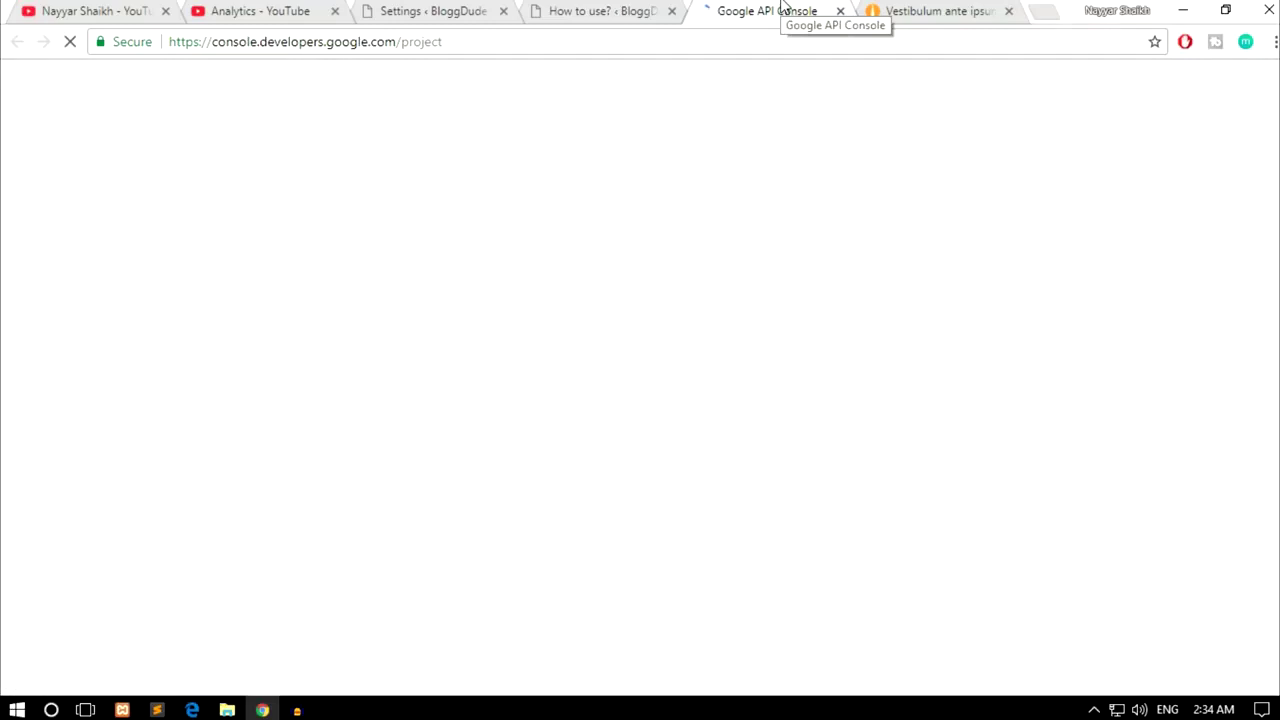
{"action": "left_click_drag", "start_coordinate": [211, 41], "coordinate": [409, 42]}
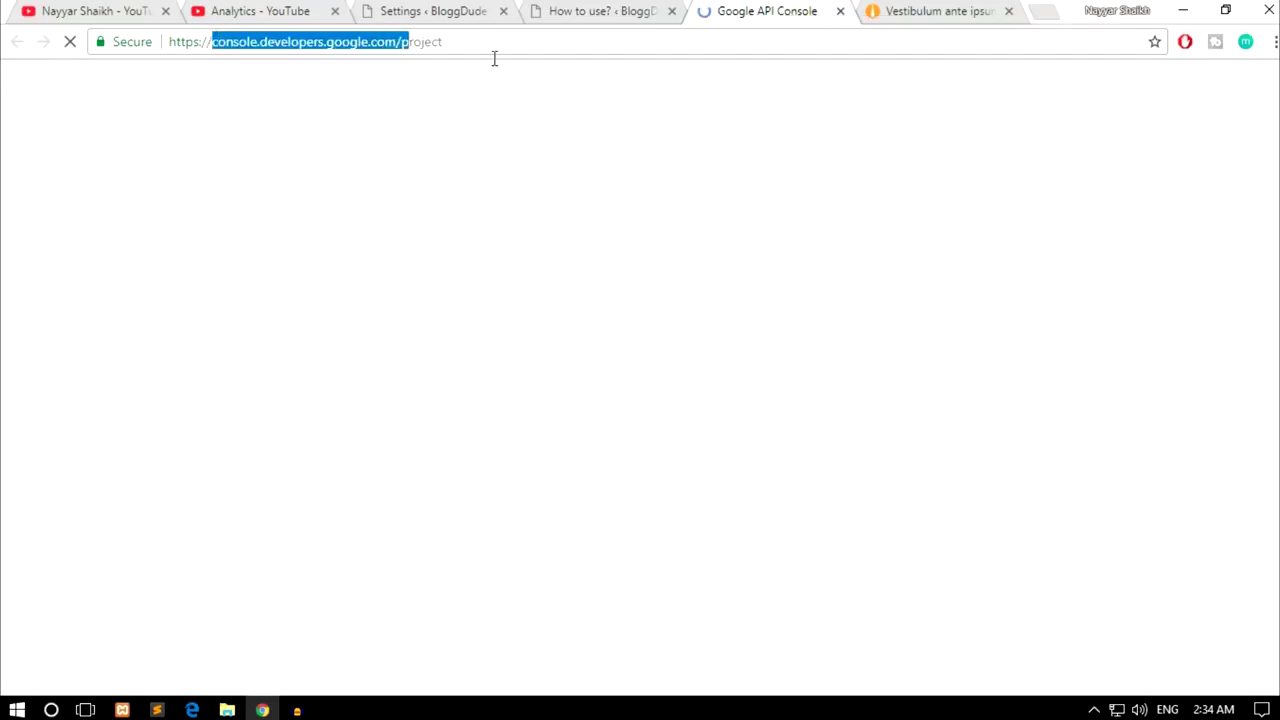
{"action": "left_click_drag", "start_coordinate": [494, 58], "coordinate": [526, 57]}
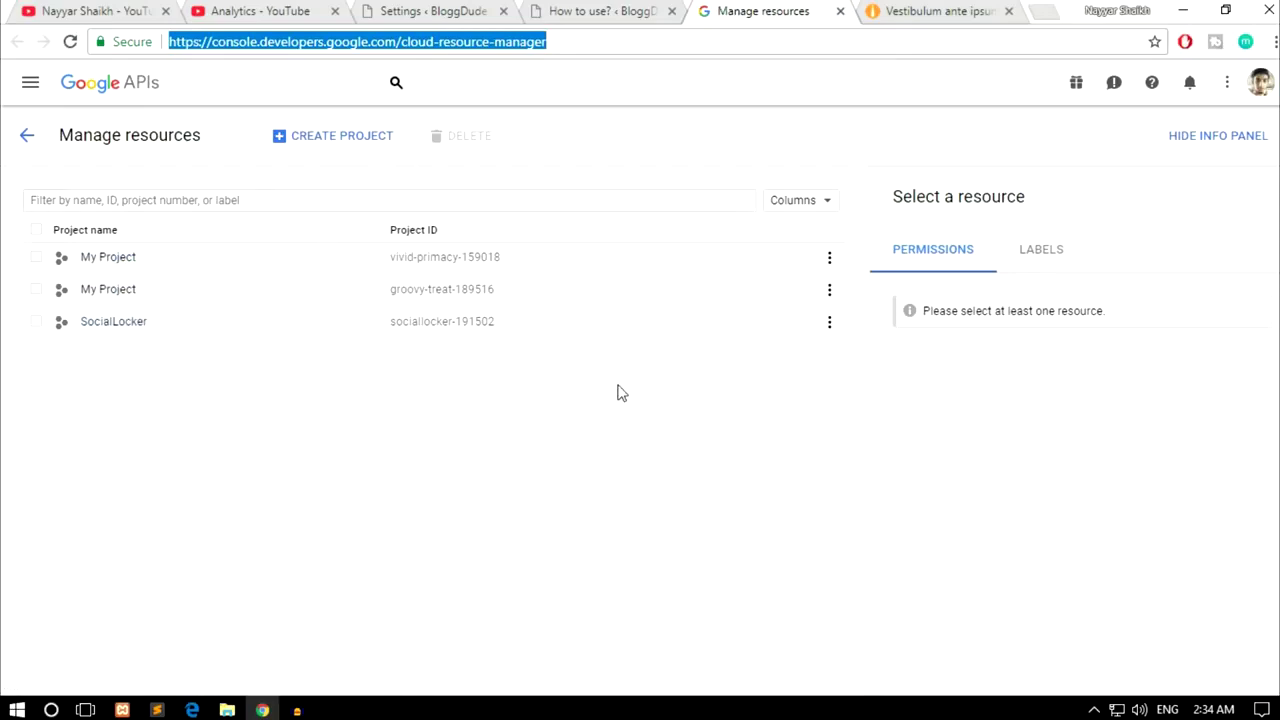
{"action": "left_click", "coordinate": [344, 147]}
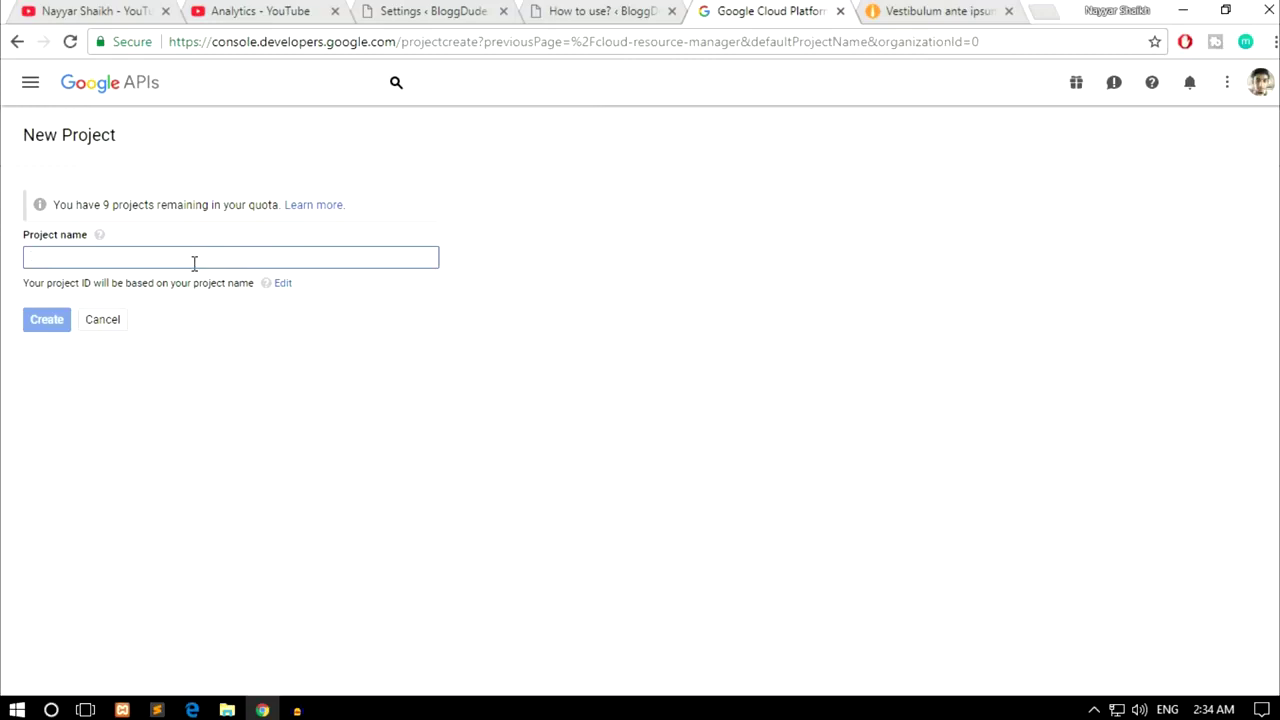
{"action": "type", "text": "Soci"}
{"action": "type", "text": "alLo"}
{"action": "type", "text": "kr"}
{"action": "left_click", "coordinate": [238, 362]}
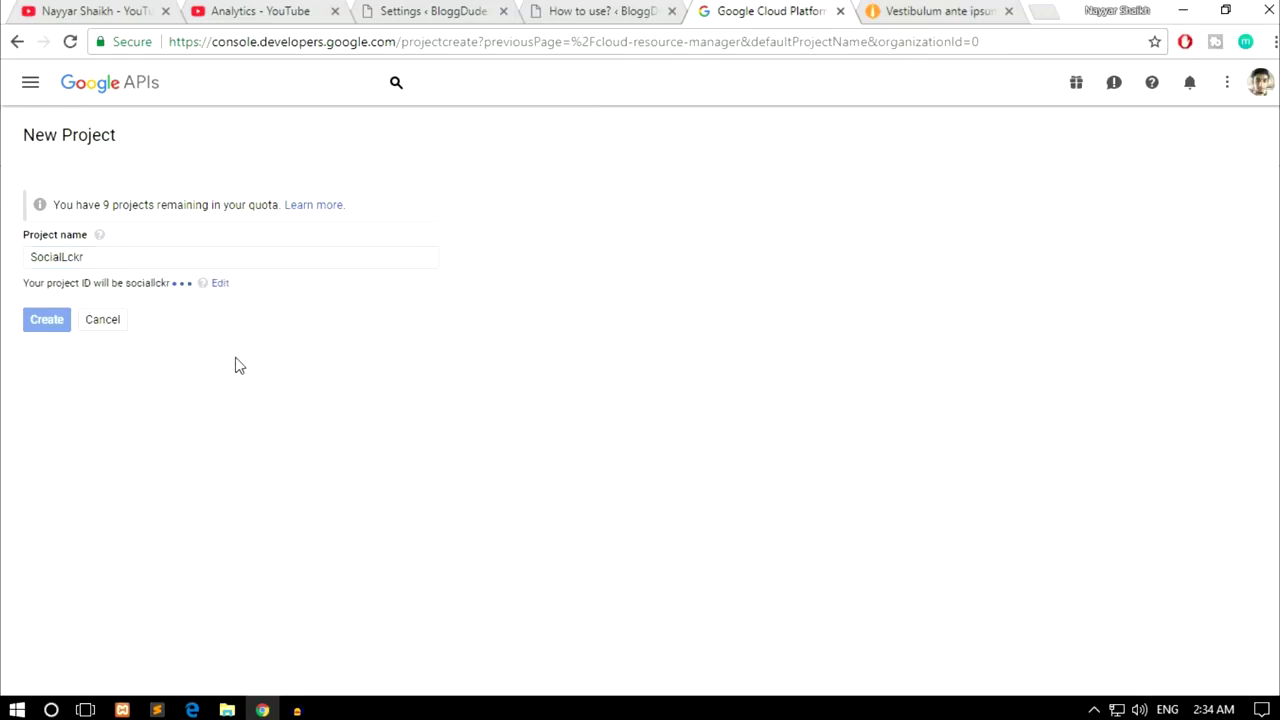
{"action": "left_click", "coordinate": [47, 320]}
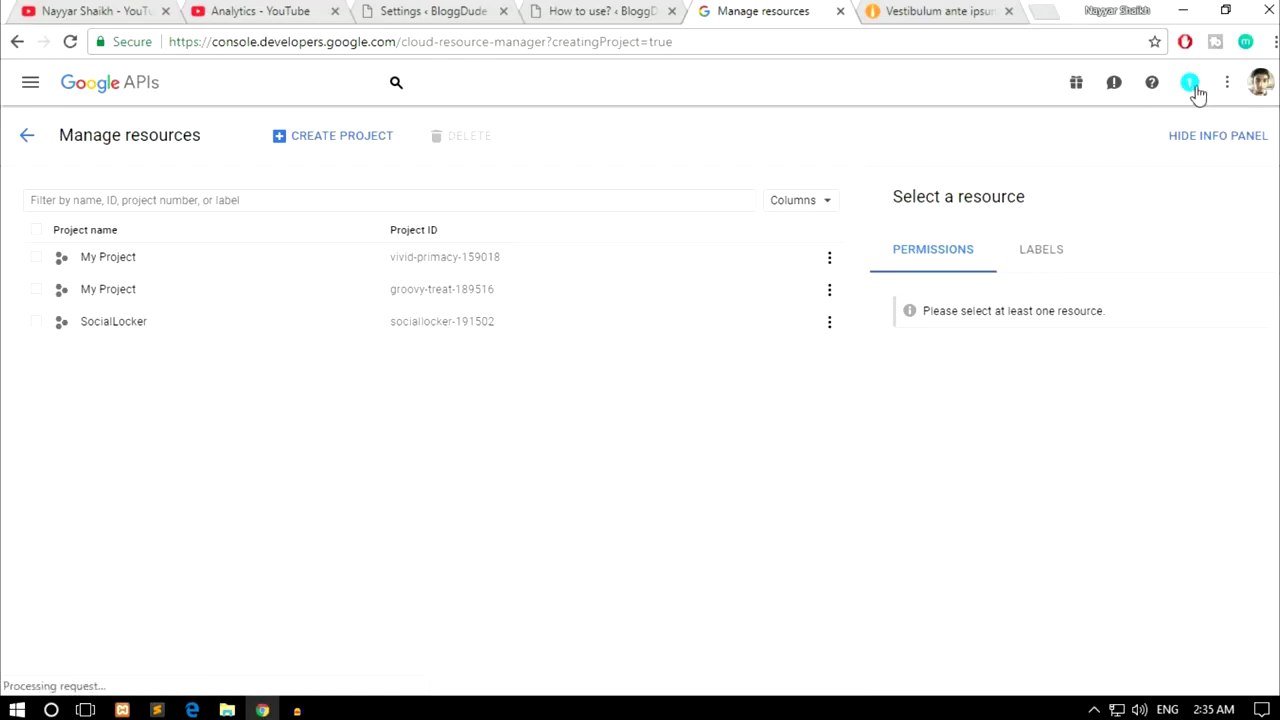
Open the SocialLckr project from notifications and go to its APIs overview
{"action": "left_click", "coordinate": [1194, 90]}
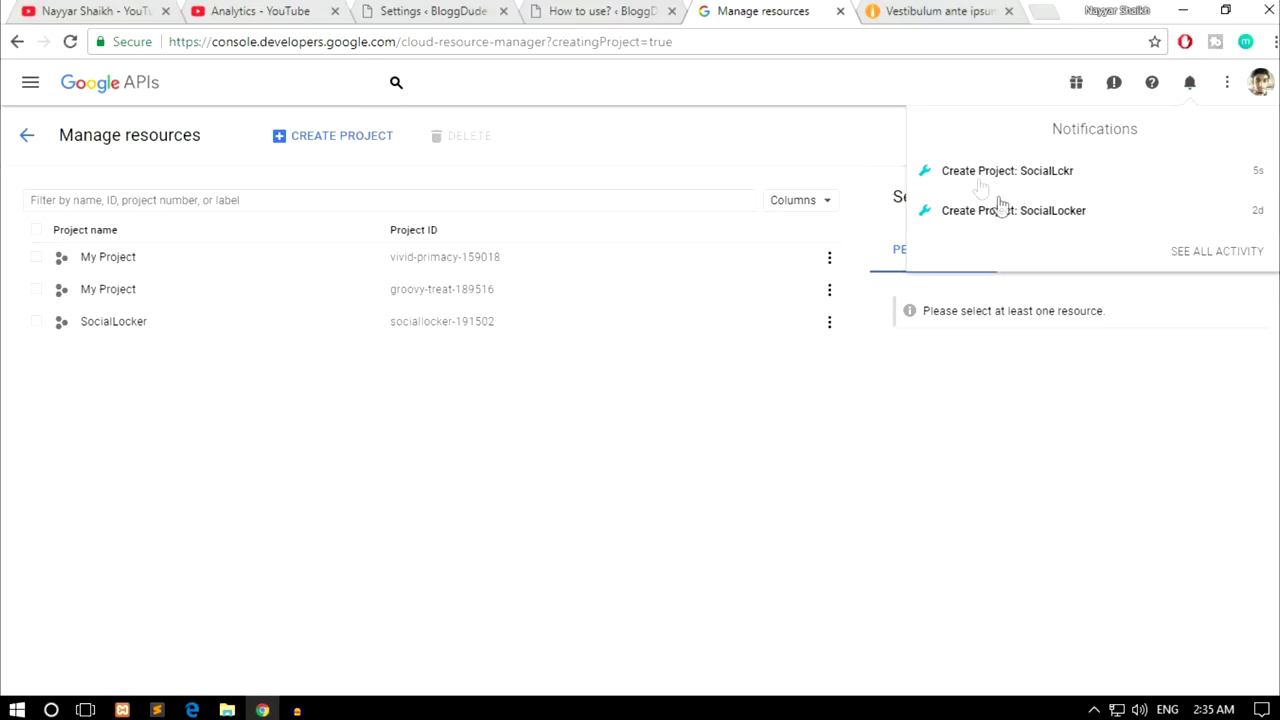
{"action": "left_click", "coordinate": [1050, 176]}
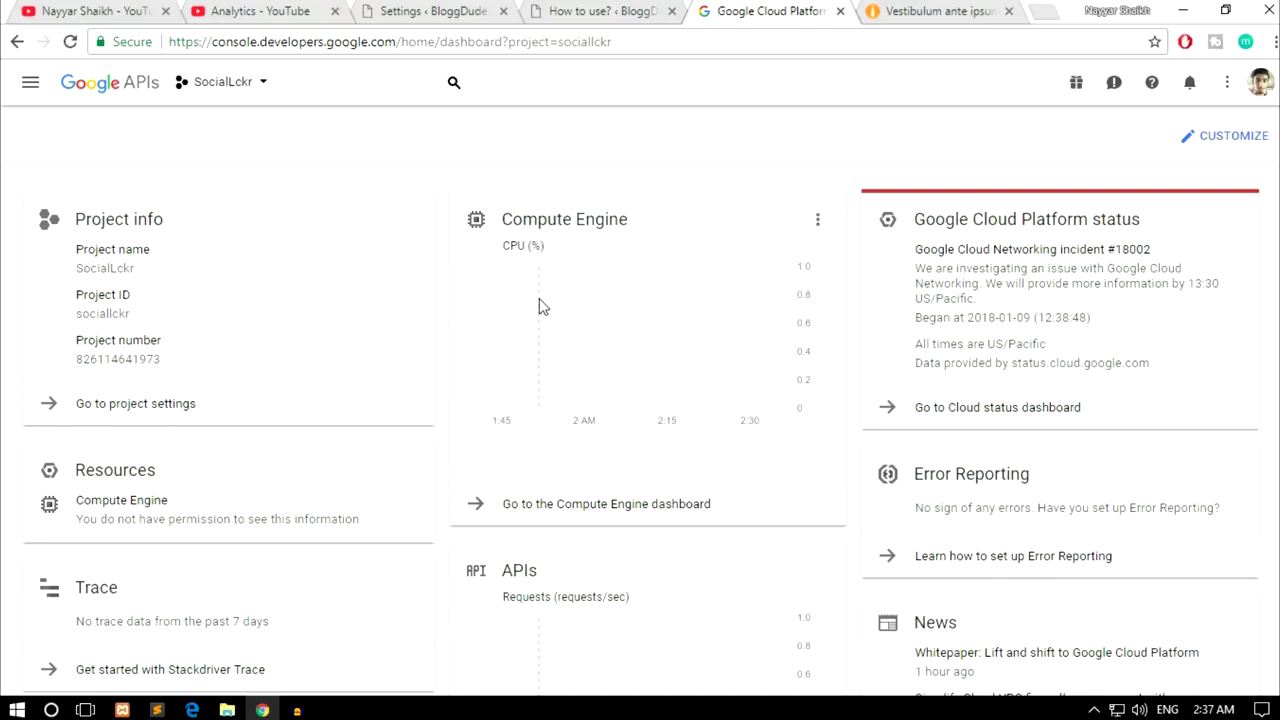
{"action": "scroll", "coordinate": [539, 306], "scroll_direction": "down", "scroll_amount": 1}
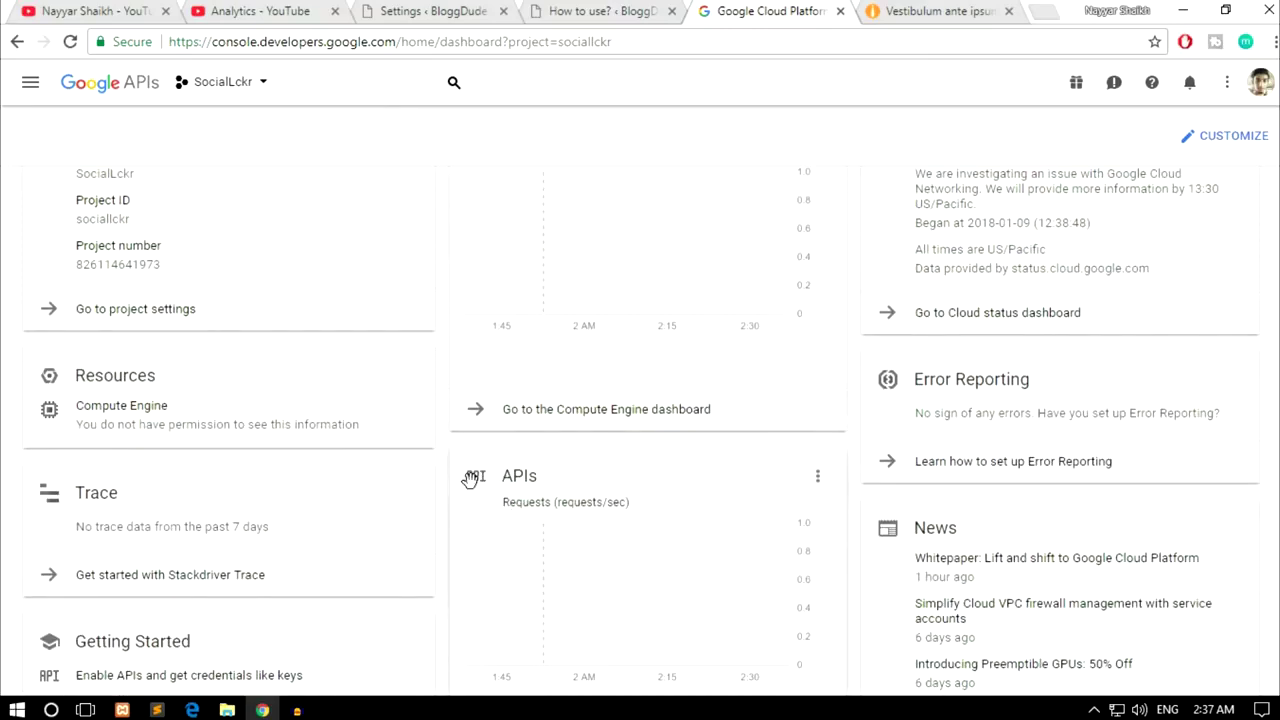
{"action": "scroll", "coordinate": [683, 507], "scroll_direction": "down", "scroll_amount": 2}
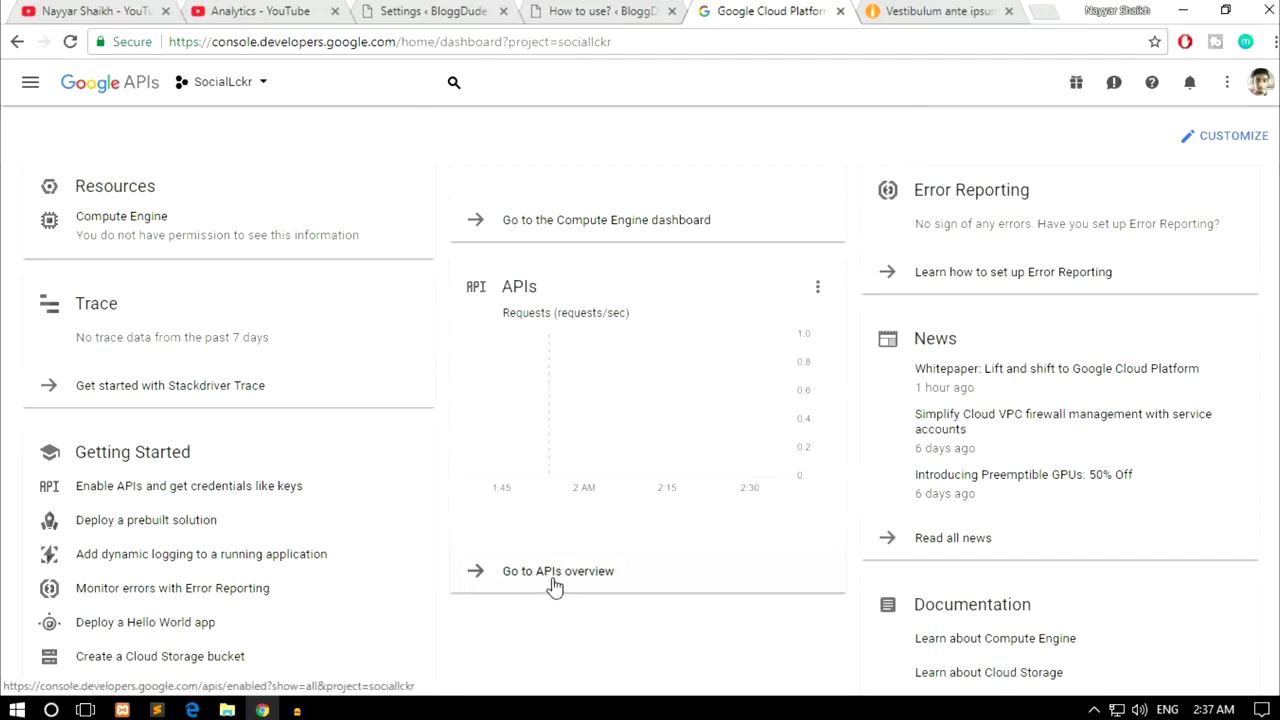
{"action": "left_click", "coordinate": [584, 575]}
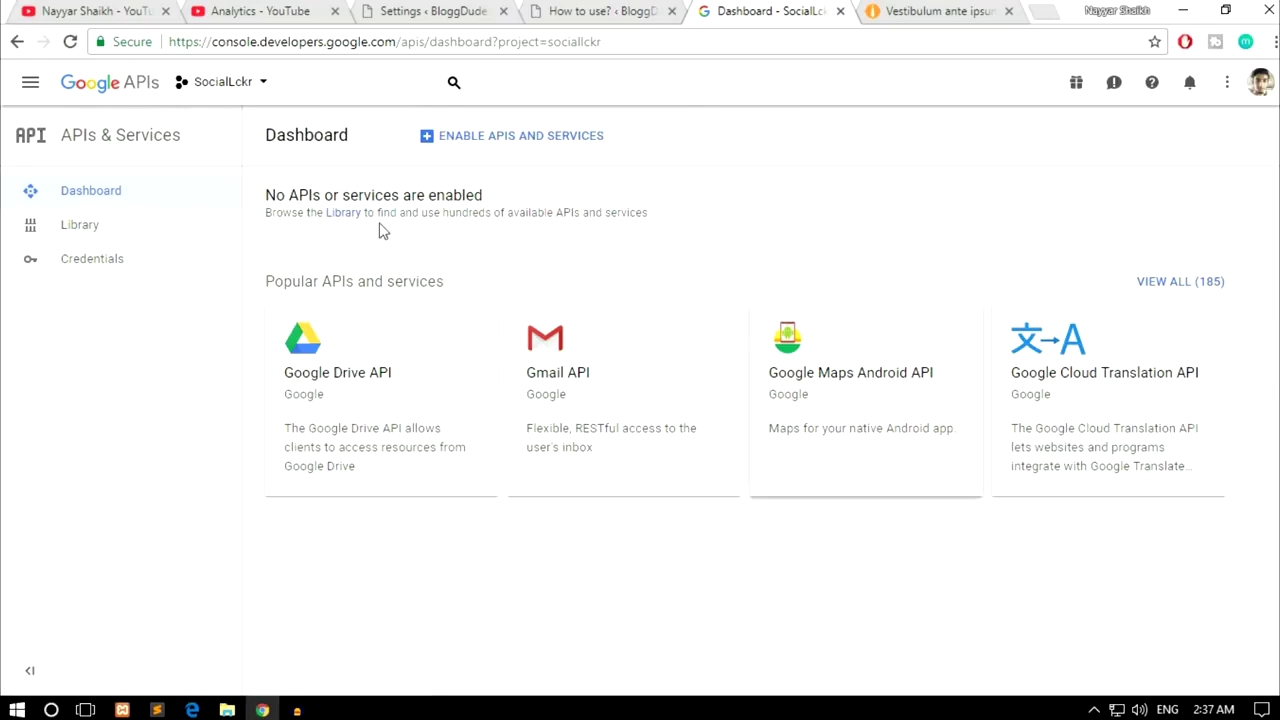
Find the Google+ API in the API Library and enable it for SocialLckr
{"action": "left_click", "coordinate": [84, 226]}
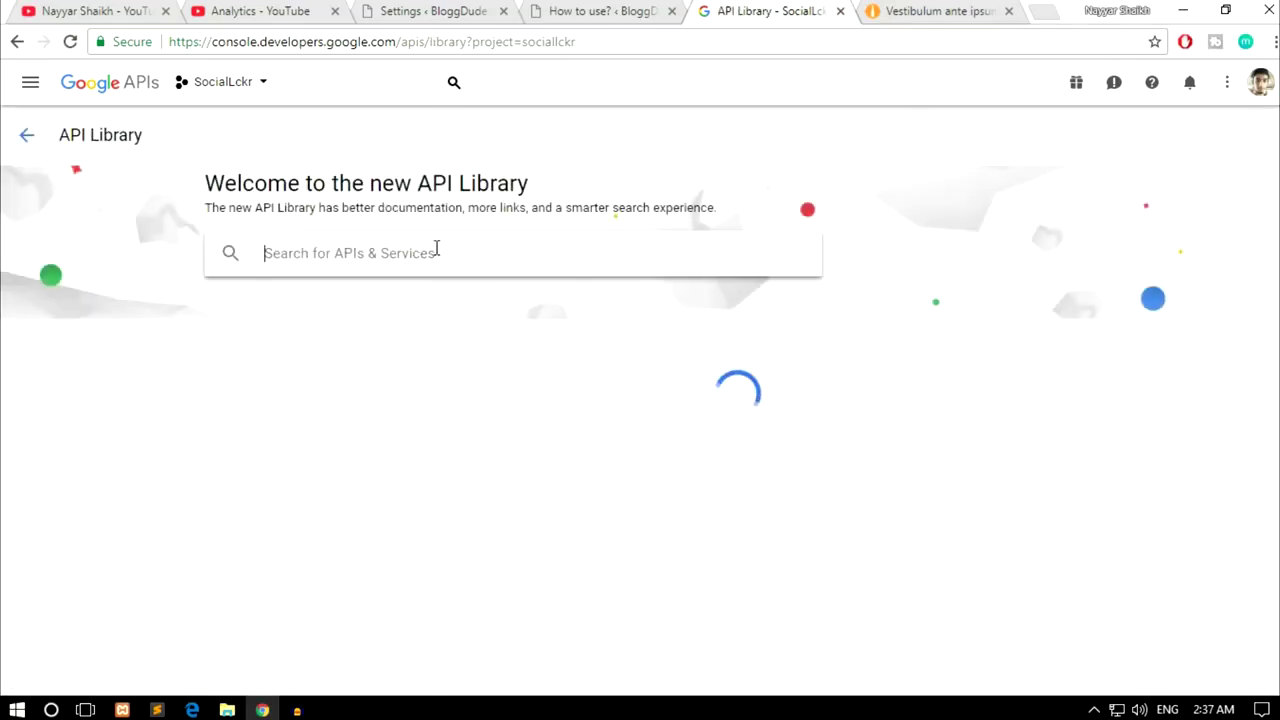
{"action": "type", "text": "googl"}
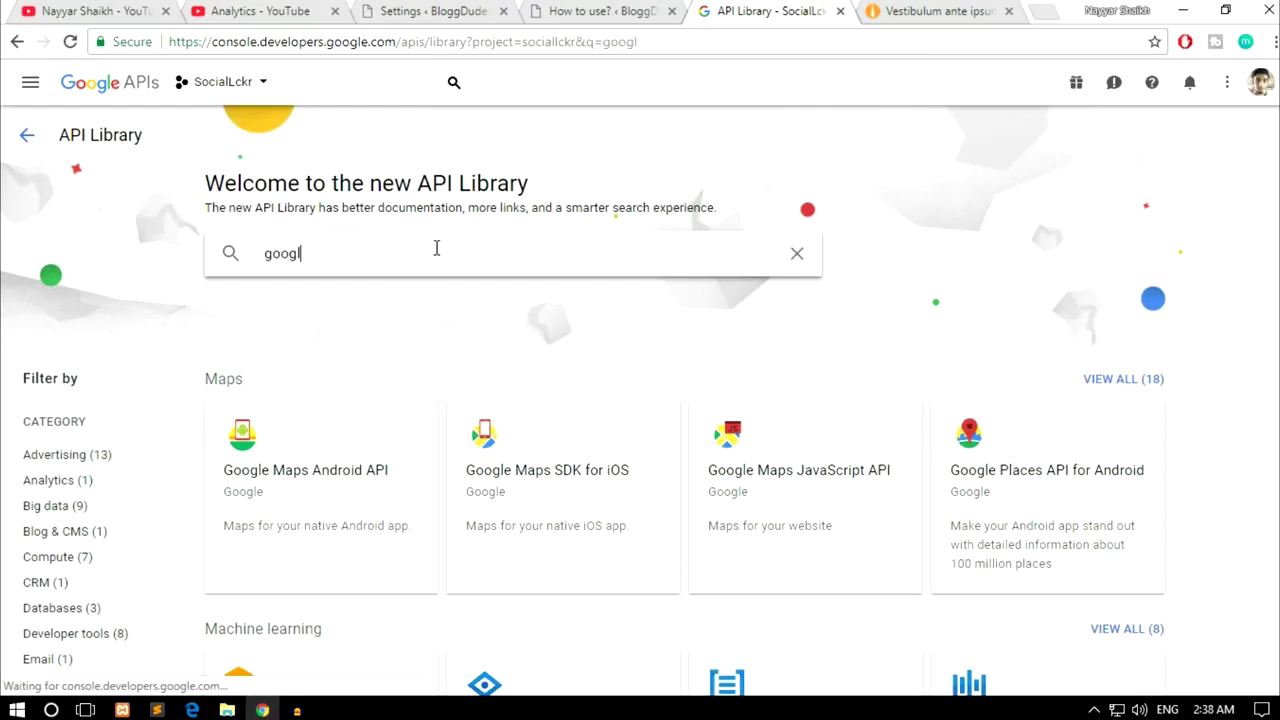
{"action": "type", "text": "+"}
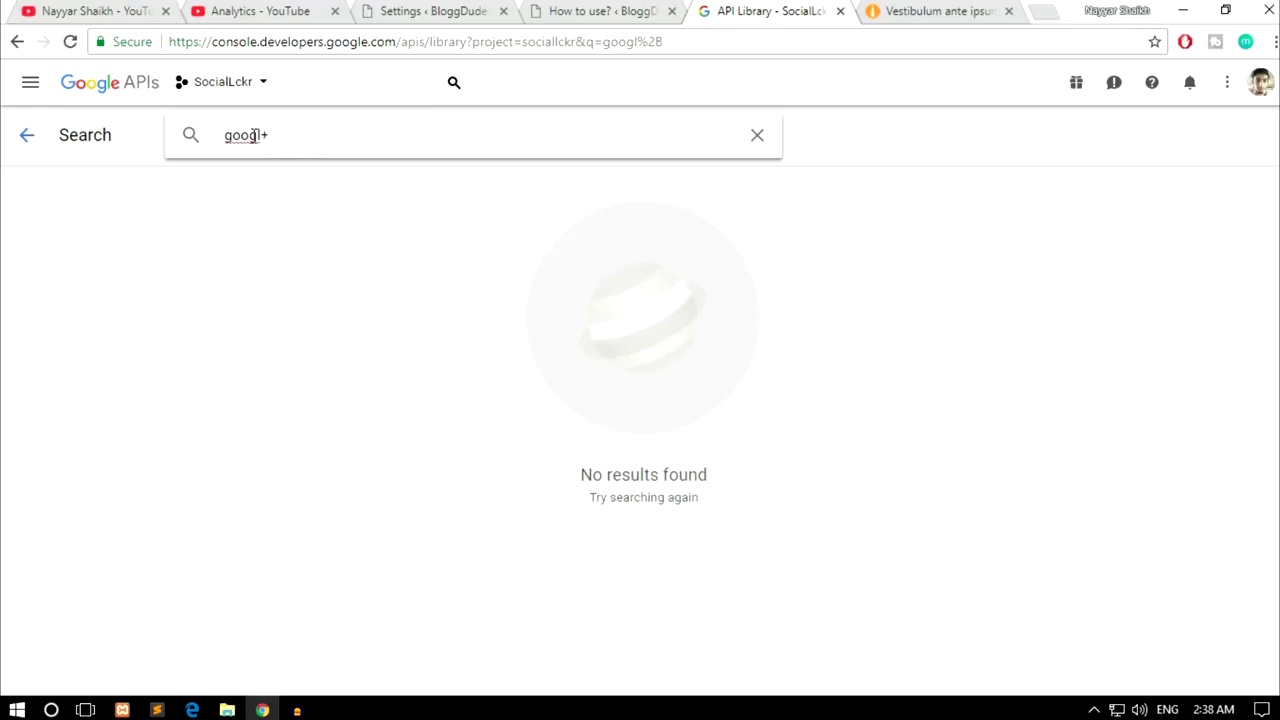
{"action": "type", "text": "e"}
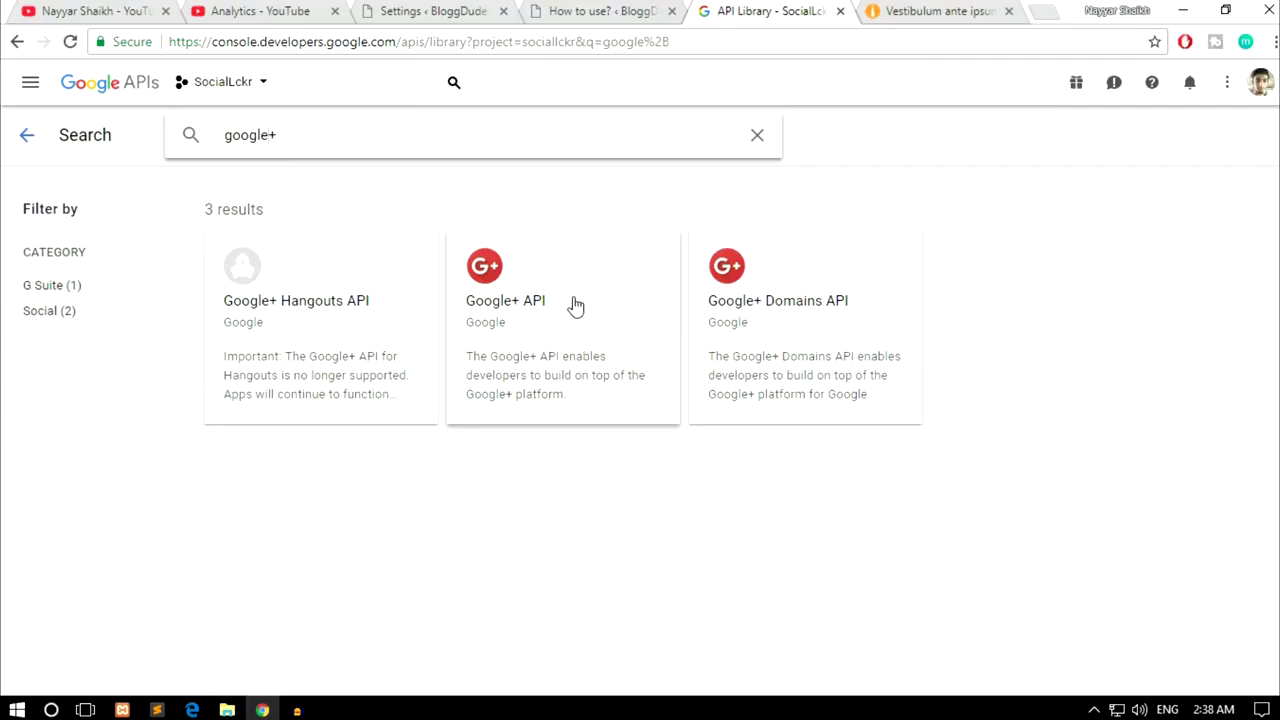
{"action": "left_click", "coordinate": [575, 305]}
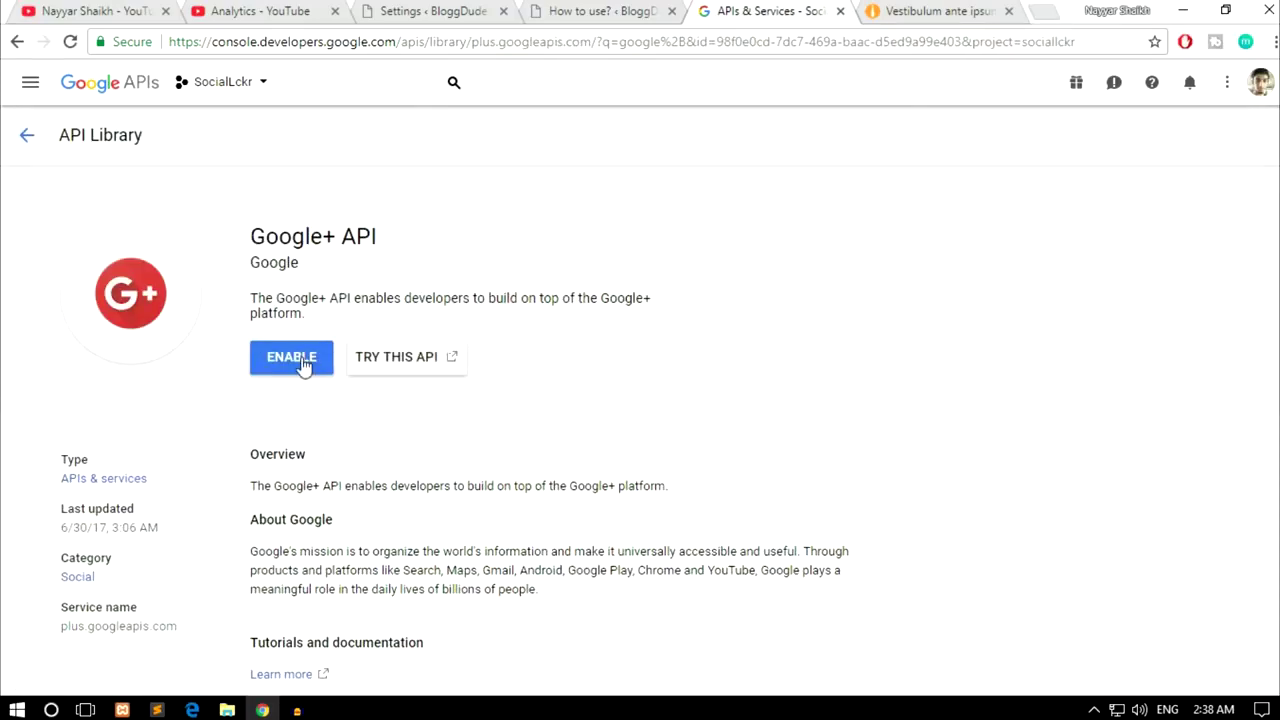
{"action": "left_click", "coordinate": [300, 360]}
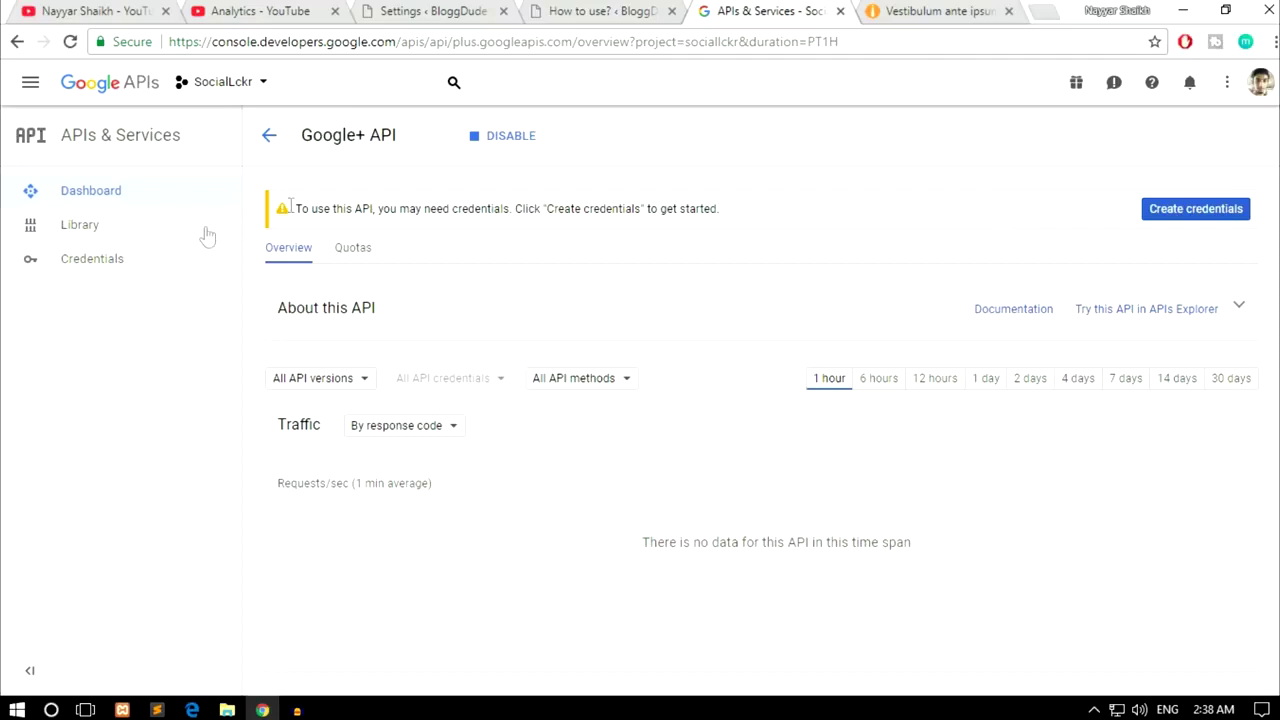
Search the library for YouTube Data API v3 and enable it too
{"action": "left_click", "coordinate": [107, 234]}
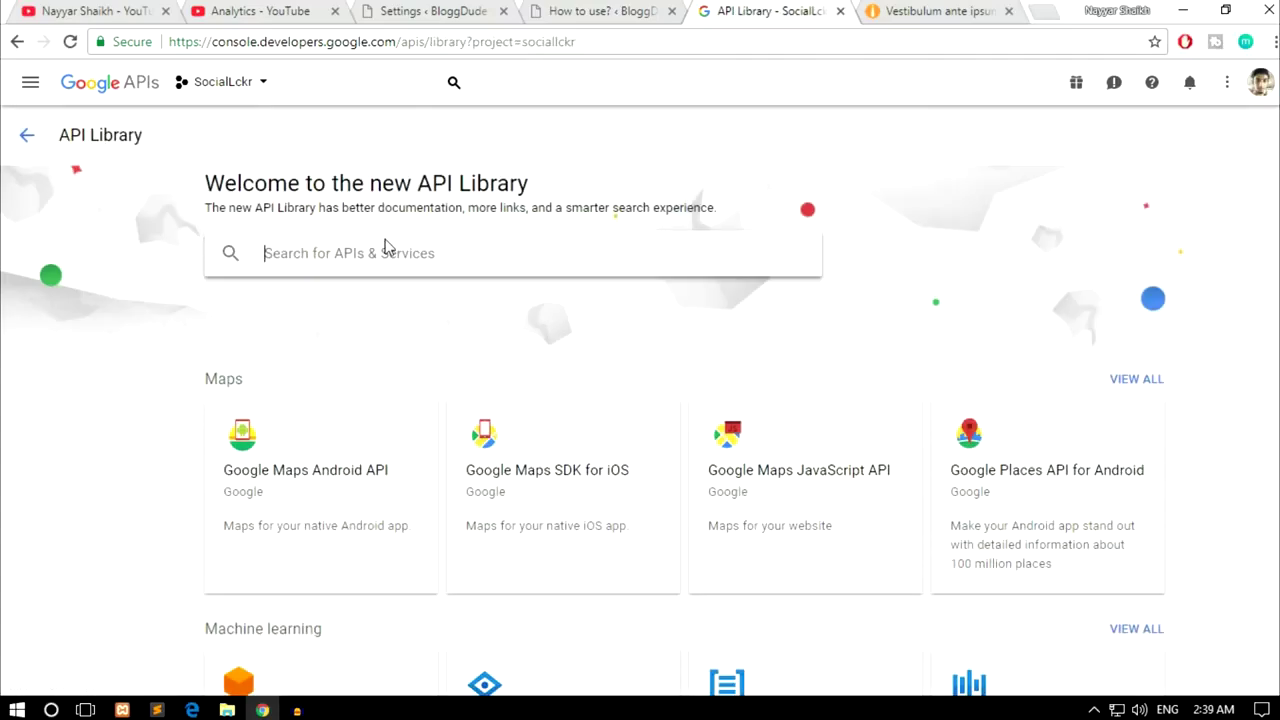
{"action": "type", "text": "YouTube Data API v3"}
{"action": "key", "text": "Return"}
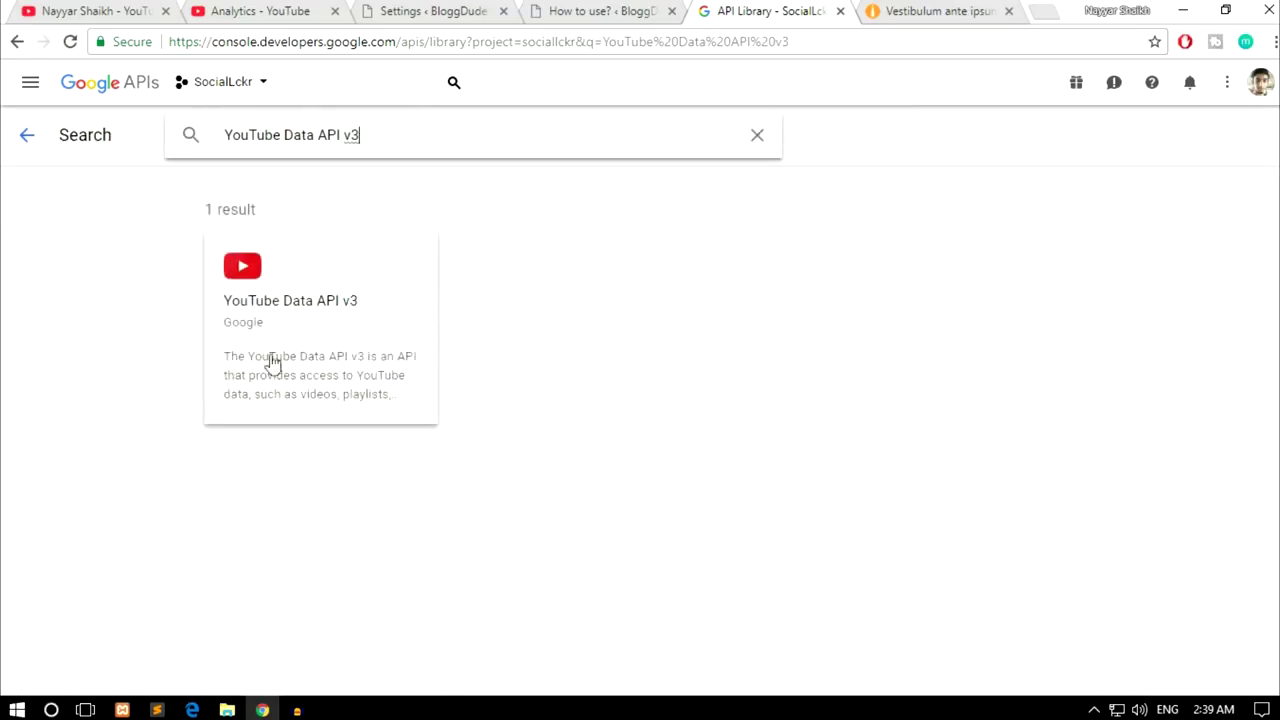
{"action": "left_click", "coordinate": [298, 361]}
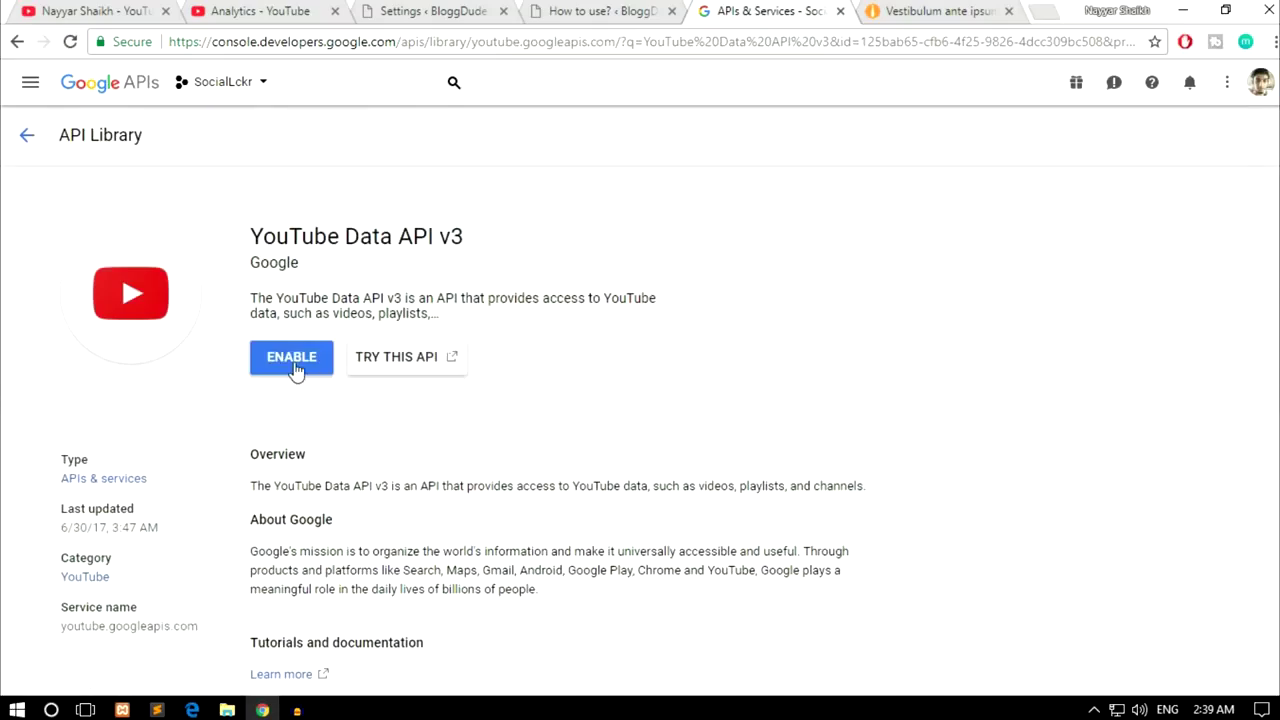
{"action": "left_click", "coordinate": [294, 371]}
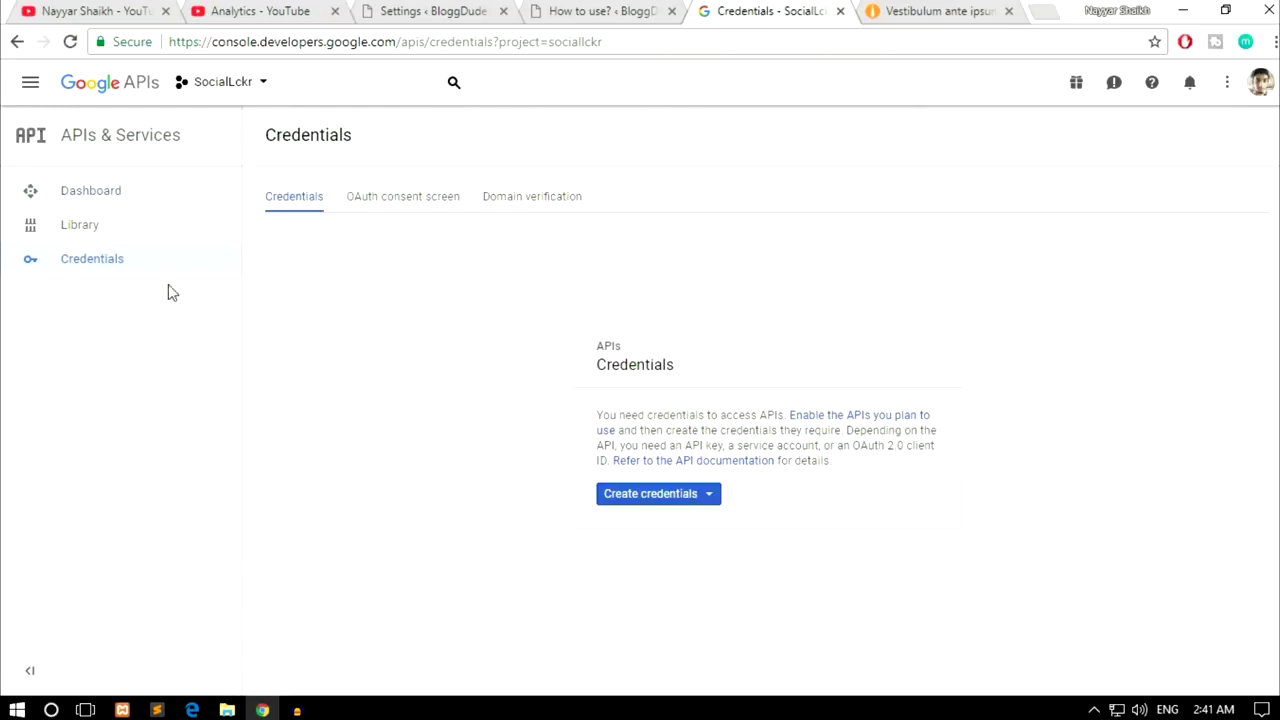
Start creating an OAuth client ID and go to the consent screen settings it requires
{"action": "left_click", "coordinate": [709, 497]}
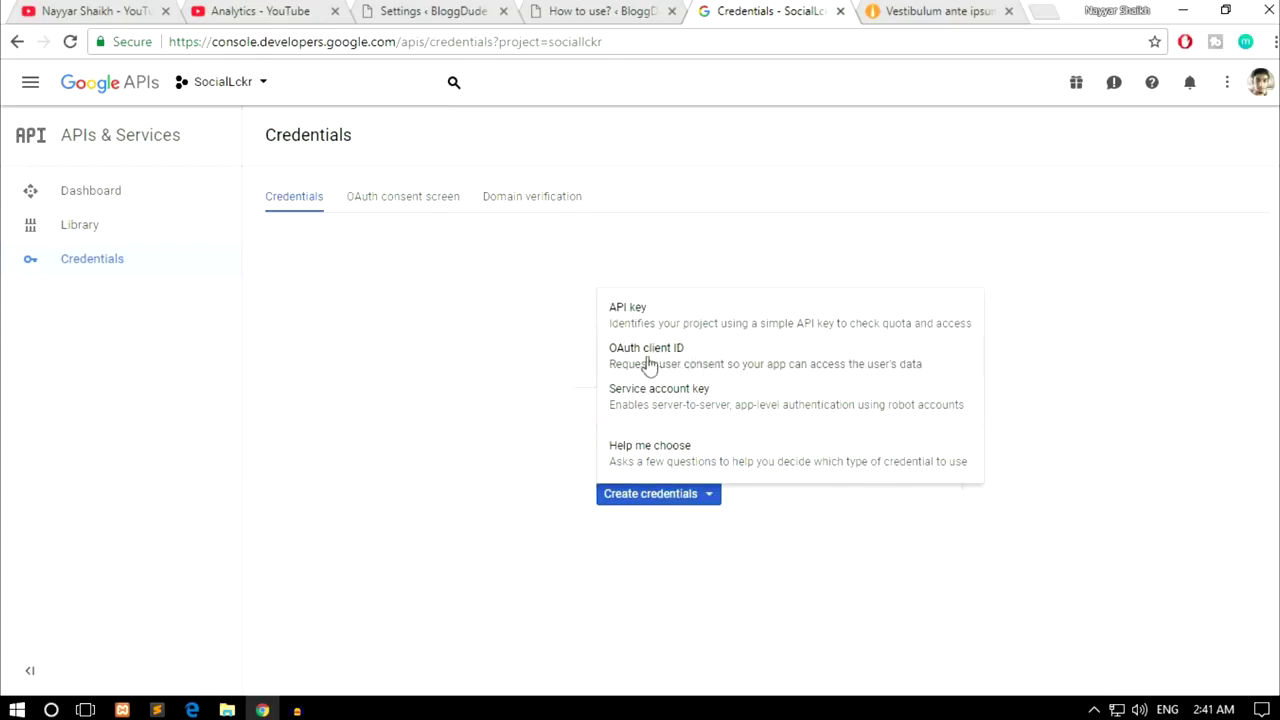
{"action": "left_click", "coordinate": [679, 369]}
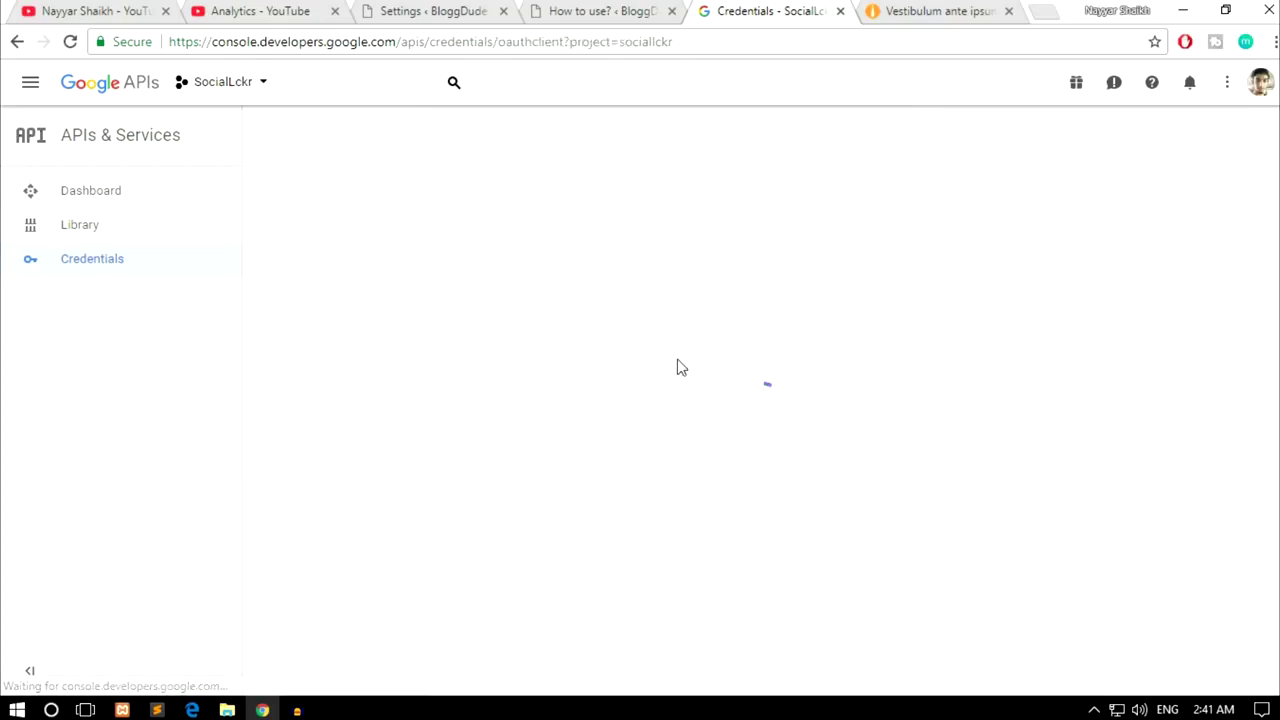
{"action": "left_click_drag", "start_coordinate": [288, 230], "coordinate": [713, 244]}
{"action": "left_click", "coordinate": [715, 245]}
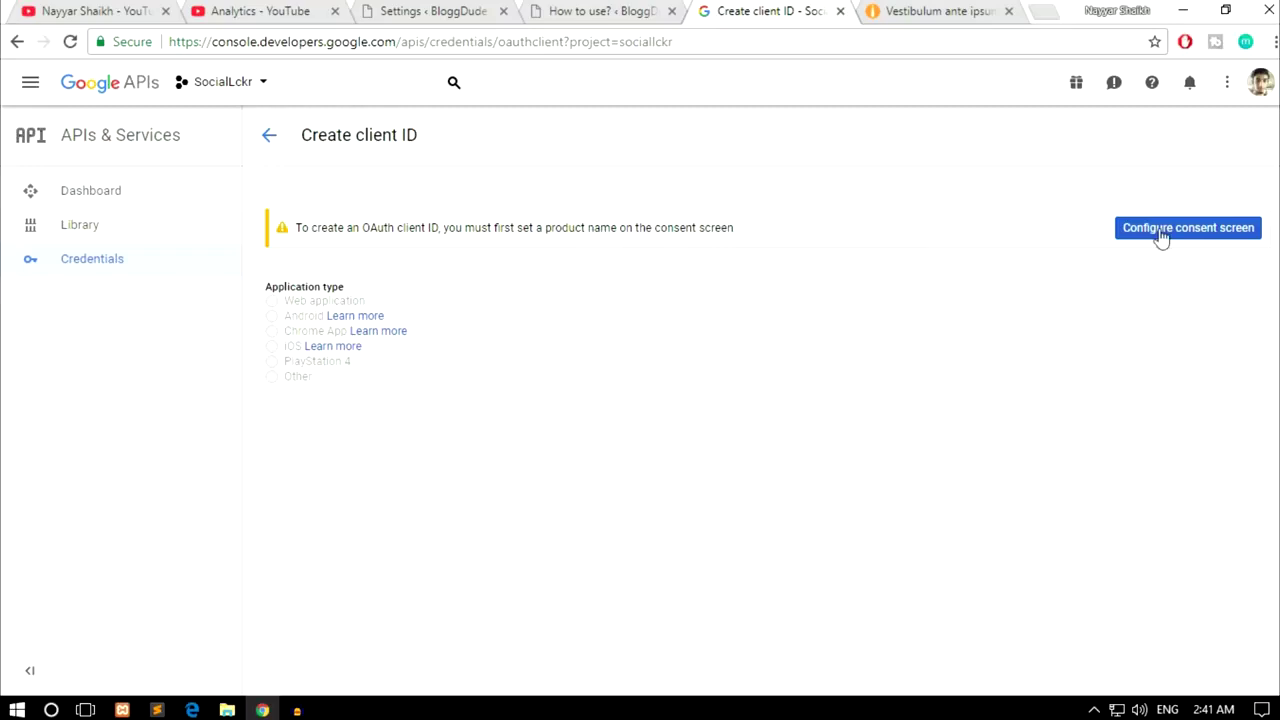
{"action": "left_click", "coordinate": [1219, 240]}
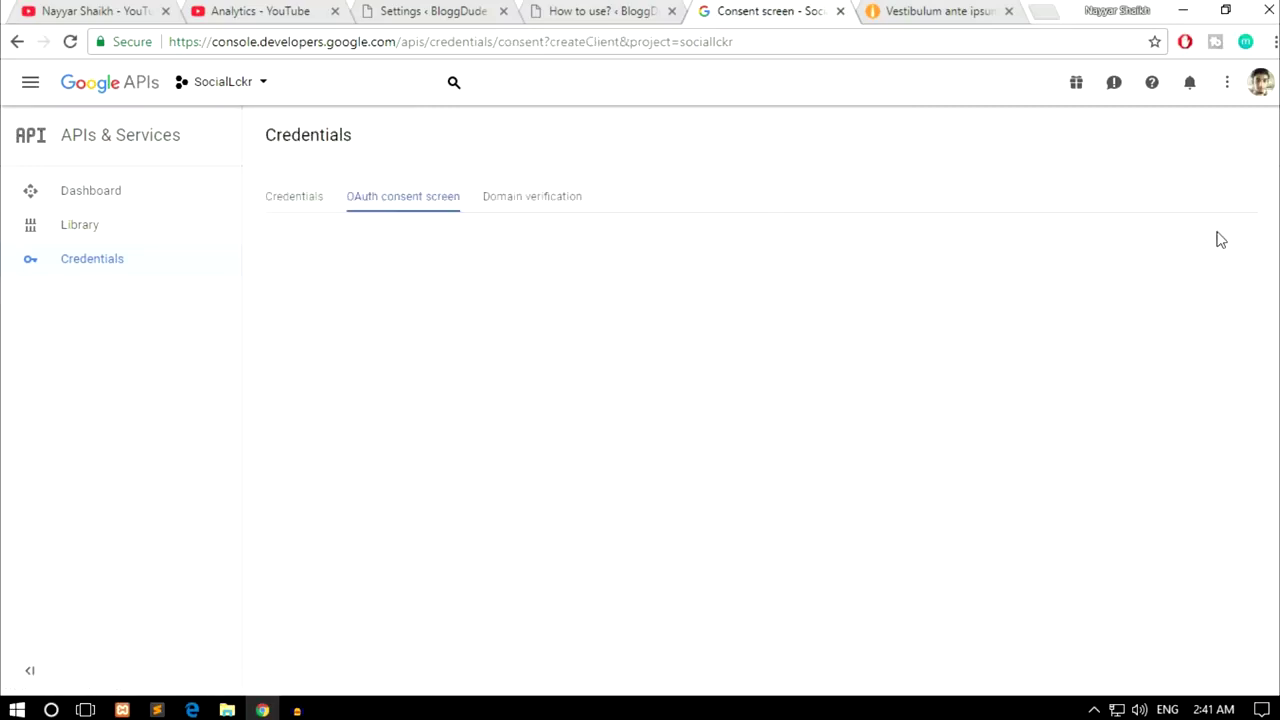
Set the product name to 'Social Locker' and homepage URL to the demo site's address, then save
{"action": "left_click", "coordinate": [437, 316]}
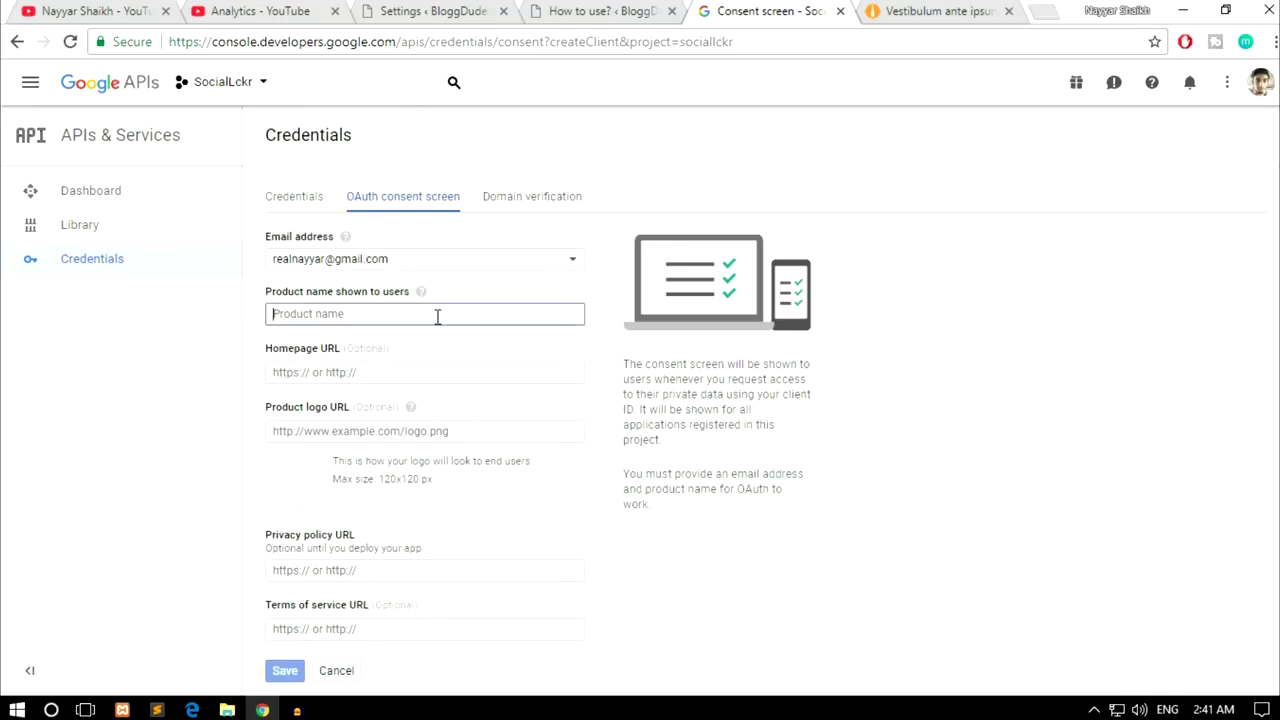
{"action": "type", "text": "Social"}
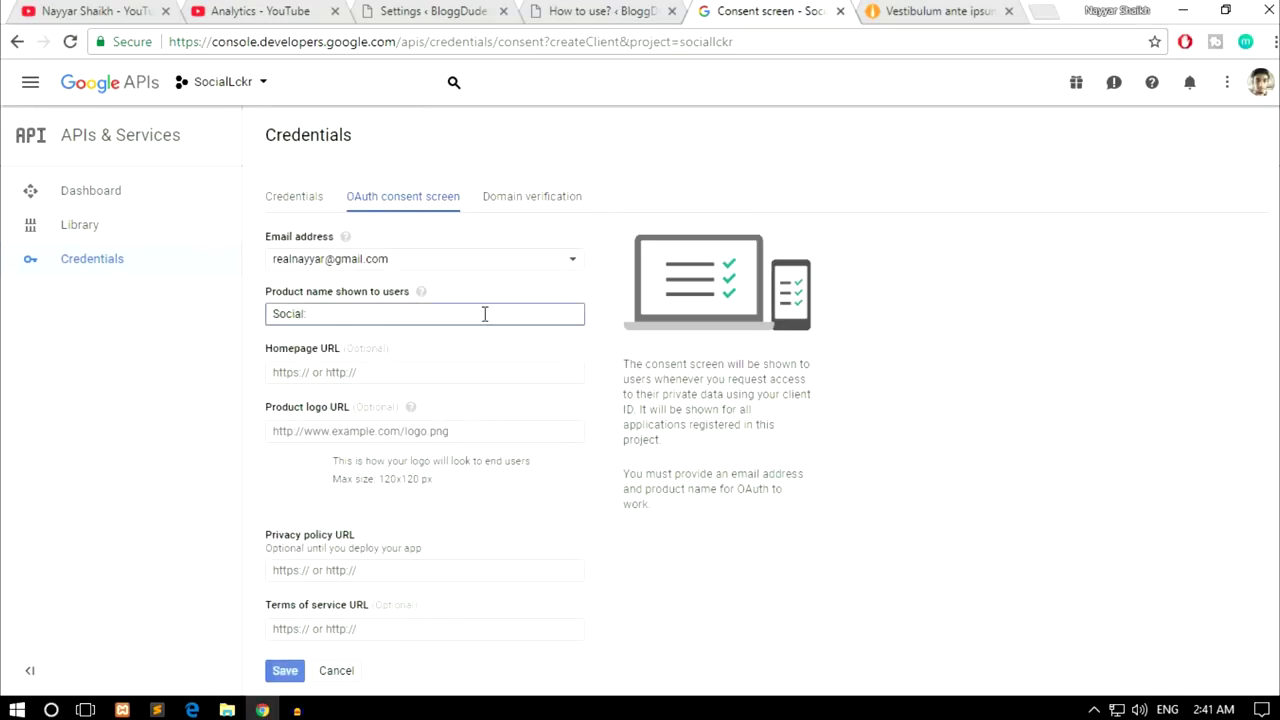
{"action": "type", "text": " Locker 2"}
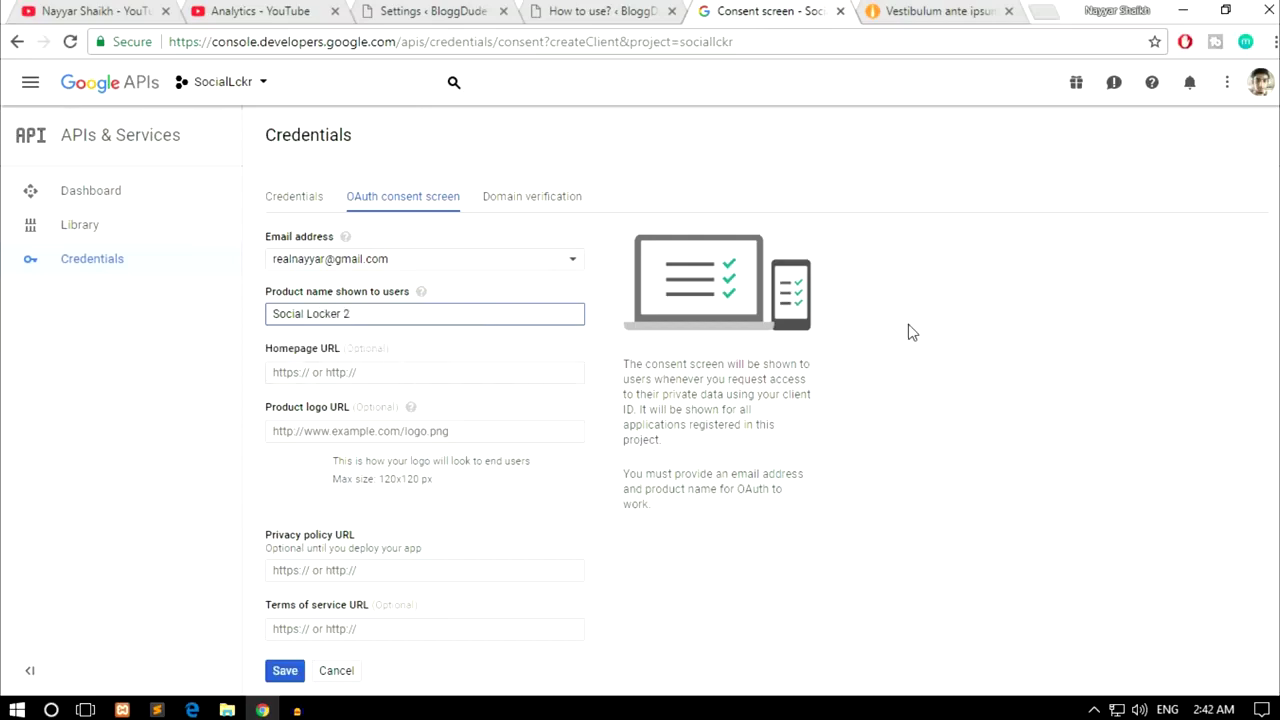
{"action": "left_click", "coordinate": [346, 373]}
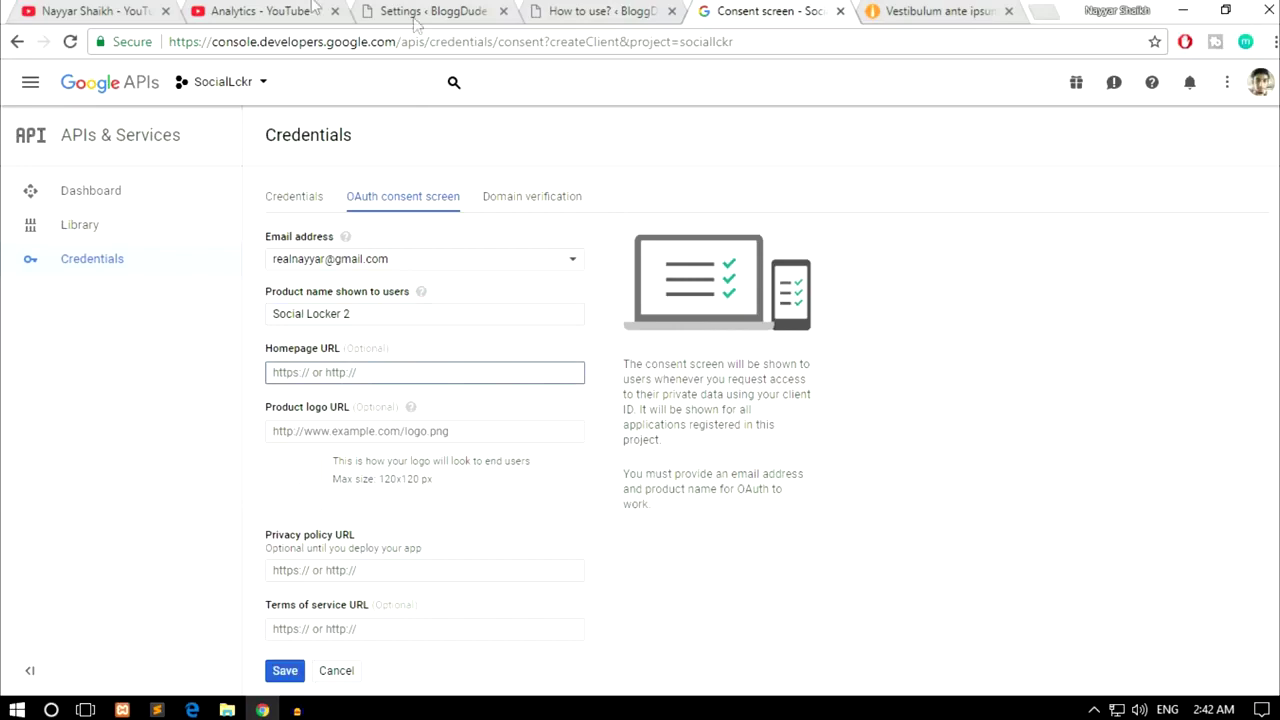
{"action": "left_click", "coordinate": [381, 14]}
{"action": "left_click_drag", "start_coordinate": [355, 42], "coordinate": [146, 50]}
{"action": "key", "text": "ctrl+c"}
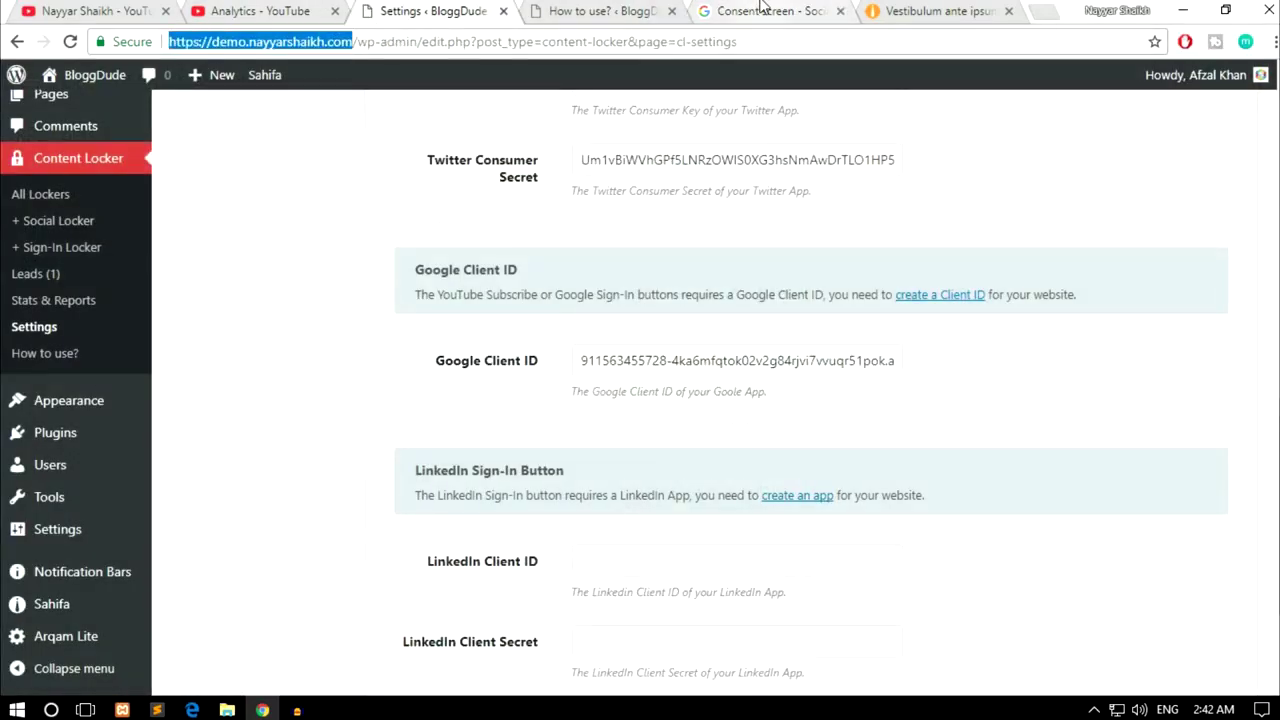
{"action": "left_click", "coordinate": [752, 10]}
{"action": "key", "text": "ctrl+v"}
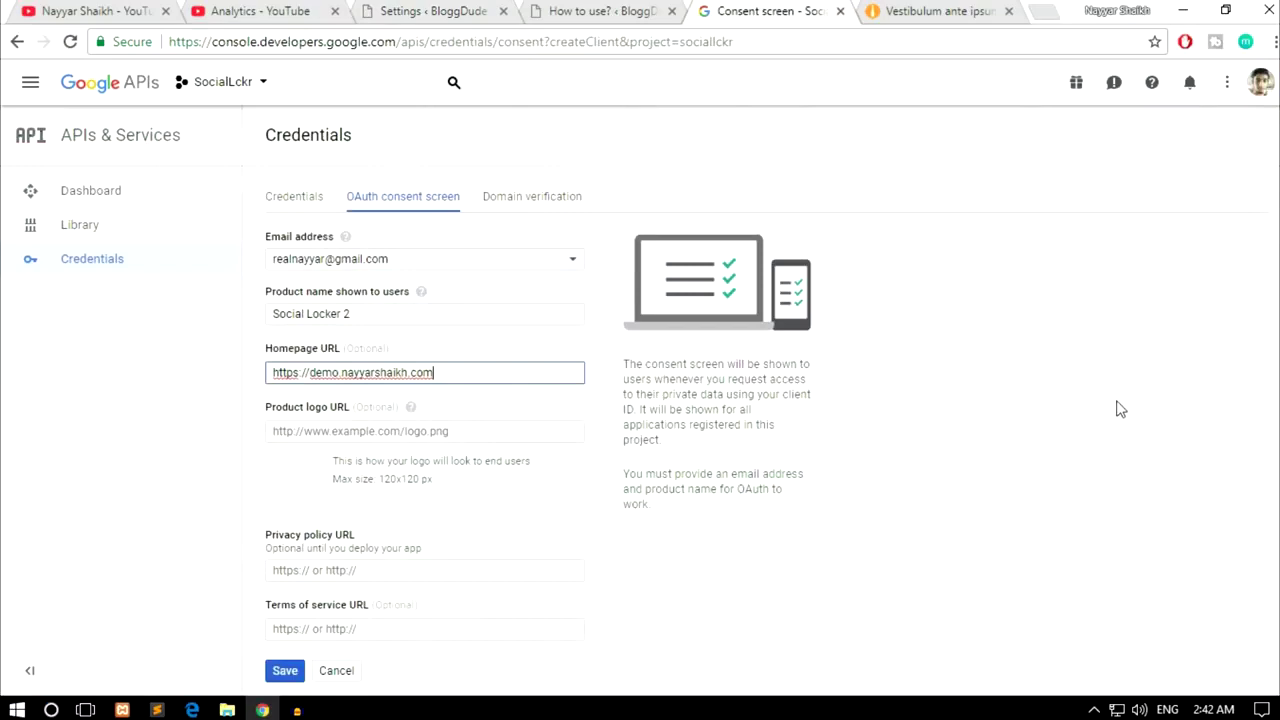
{"action": "left_click", "coordinate": [394, 431]}
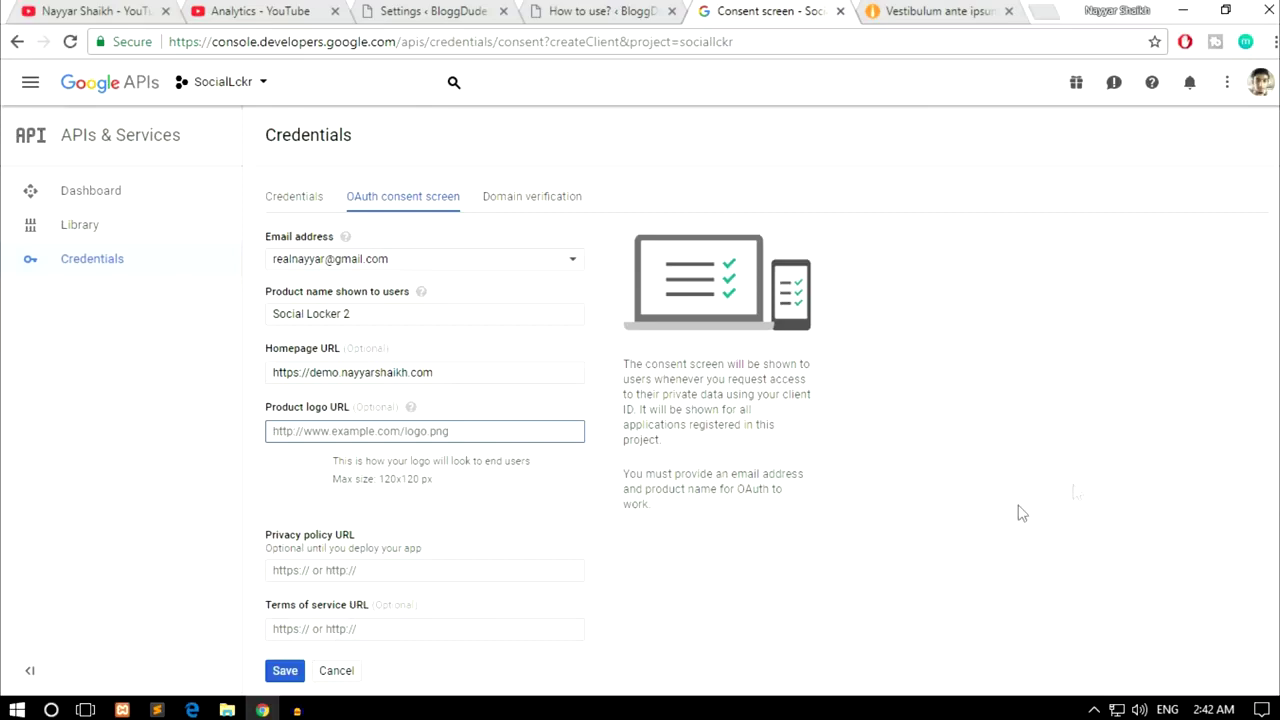
{"action": "left_click", "coordinate": [282, 672]}
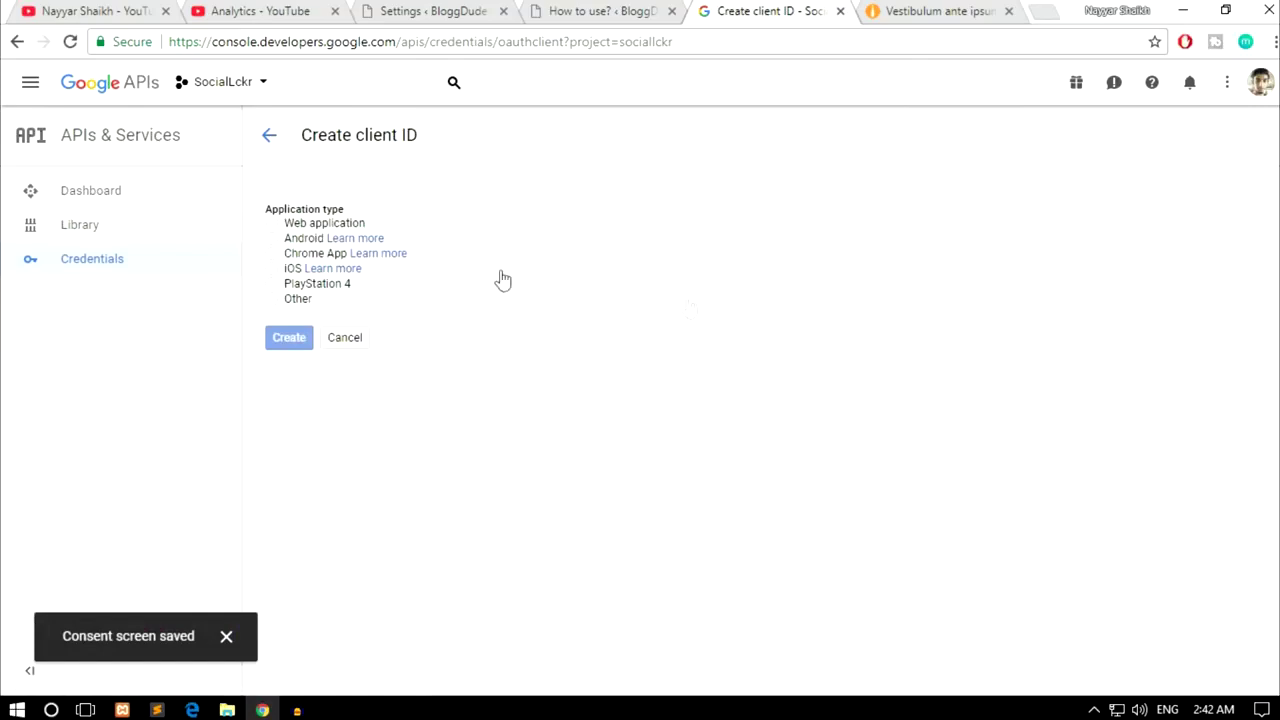
Make a Web application client named 'Socila Locker - BloggDude' with the site URL as JavaScript origin
{"action": "left_click", "coordinate": [300, 225]}
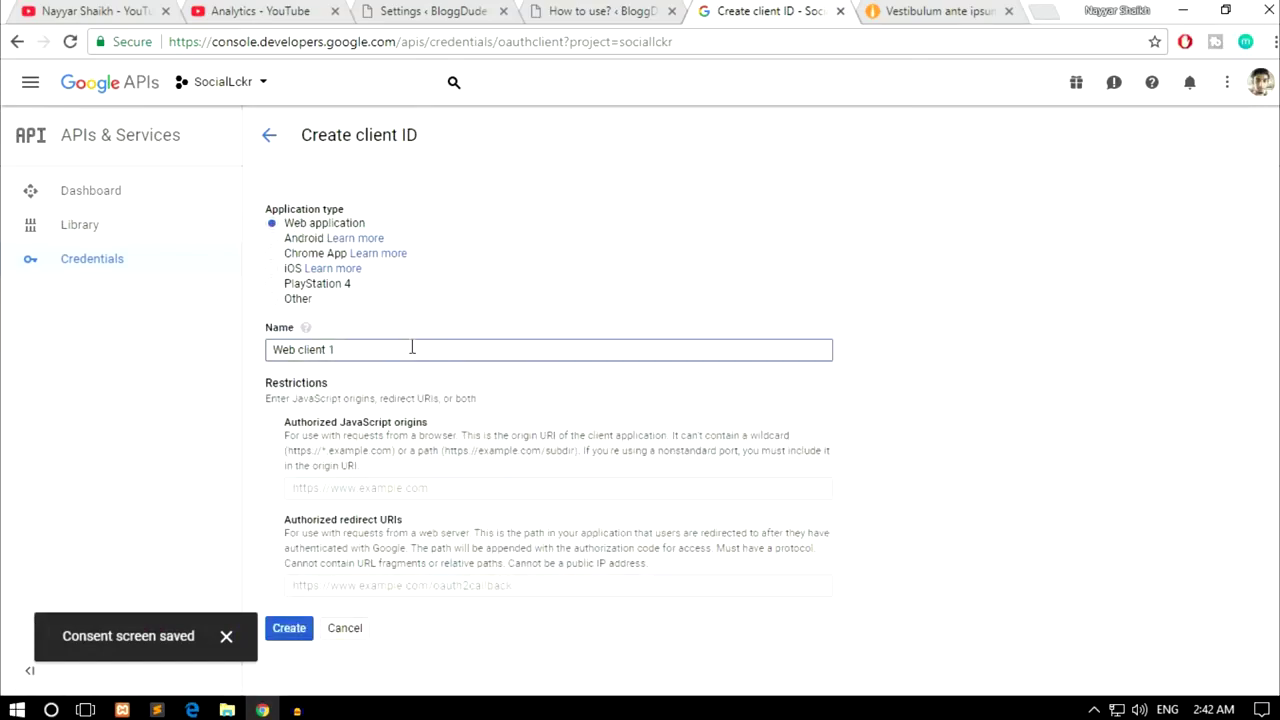
{"action": "left_click_drag", "start_coordinate": [371, 355], "coordinate": [207, 362]}
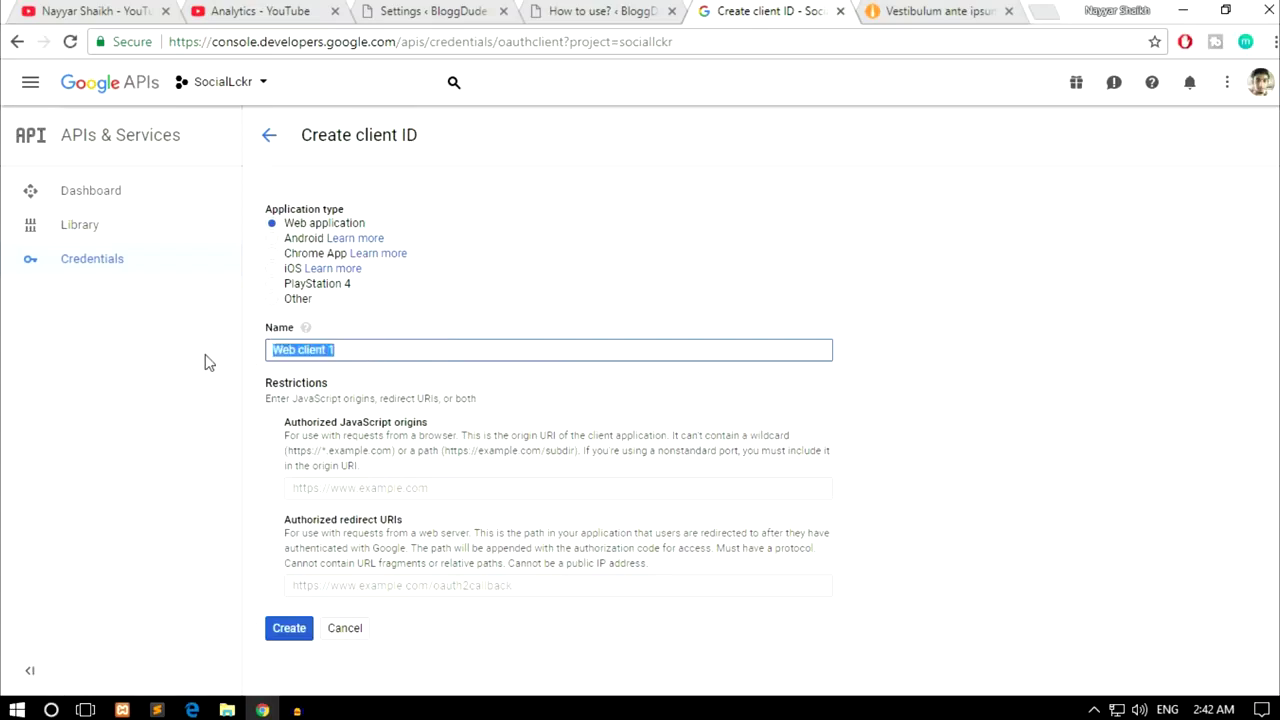
{"action": "type", "text": "Socila Locker - BloggDude"}
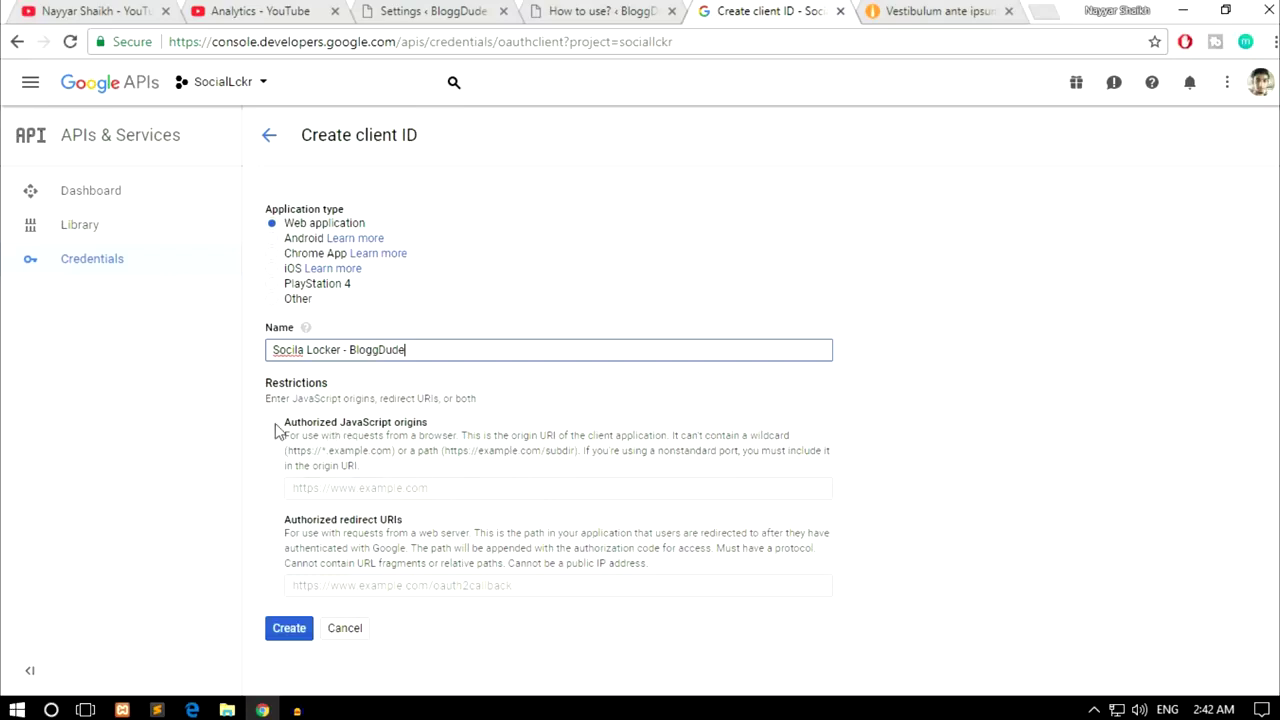
{"action": "left_click", "coordinate": [455, 481]}
{"action": "key", "text": "ctrl+v"}
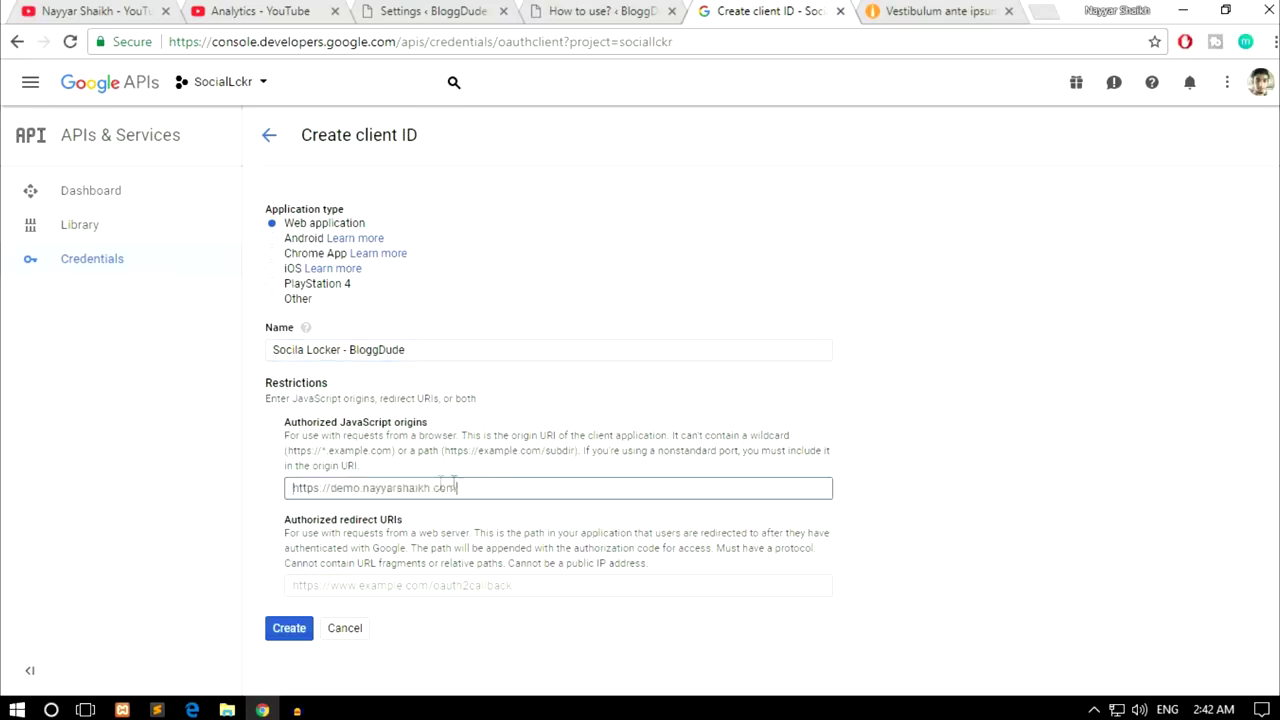
{"action": "left_click", "coordinate": [275, 489]}
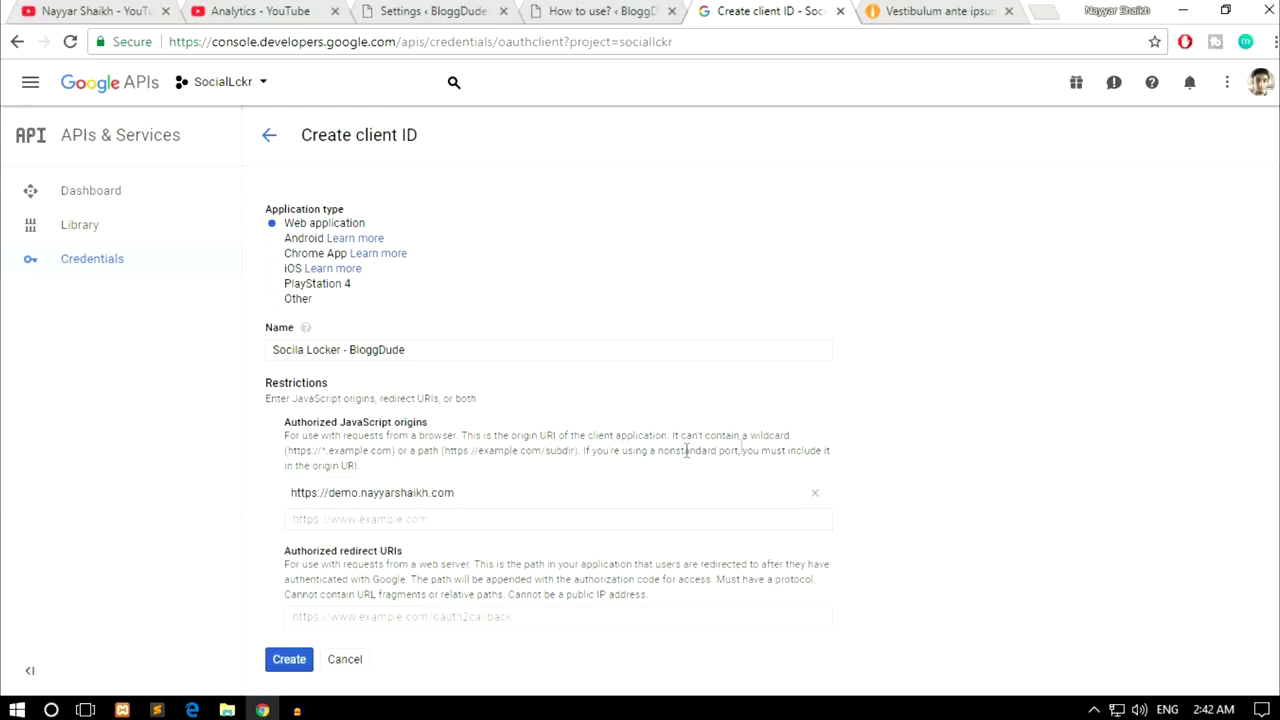
Add the help page's callback URL as redirect URI, create the client, and copy its ID
{"action": "left_click", "coordinate": [418, 11]}
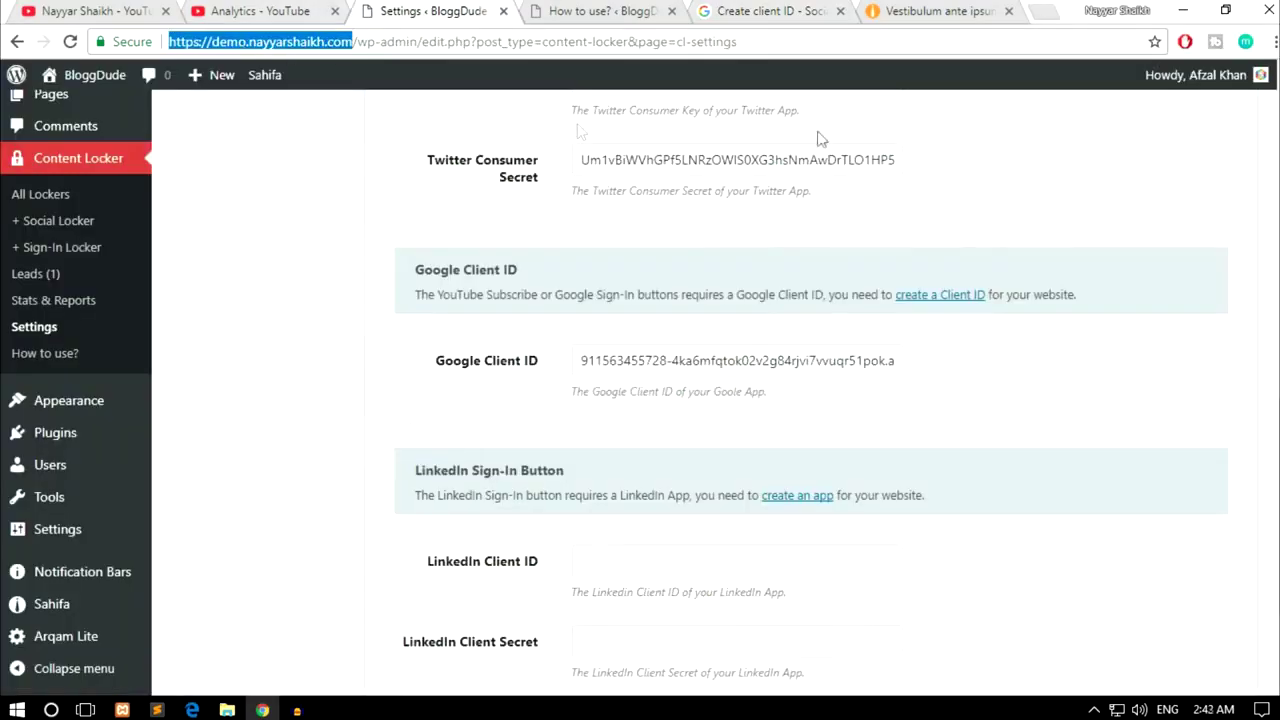
{"action": "left_click", "coordinate": [773, 11]}
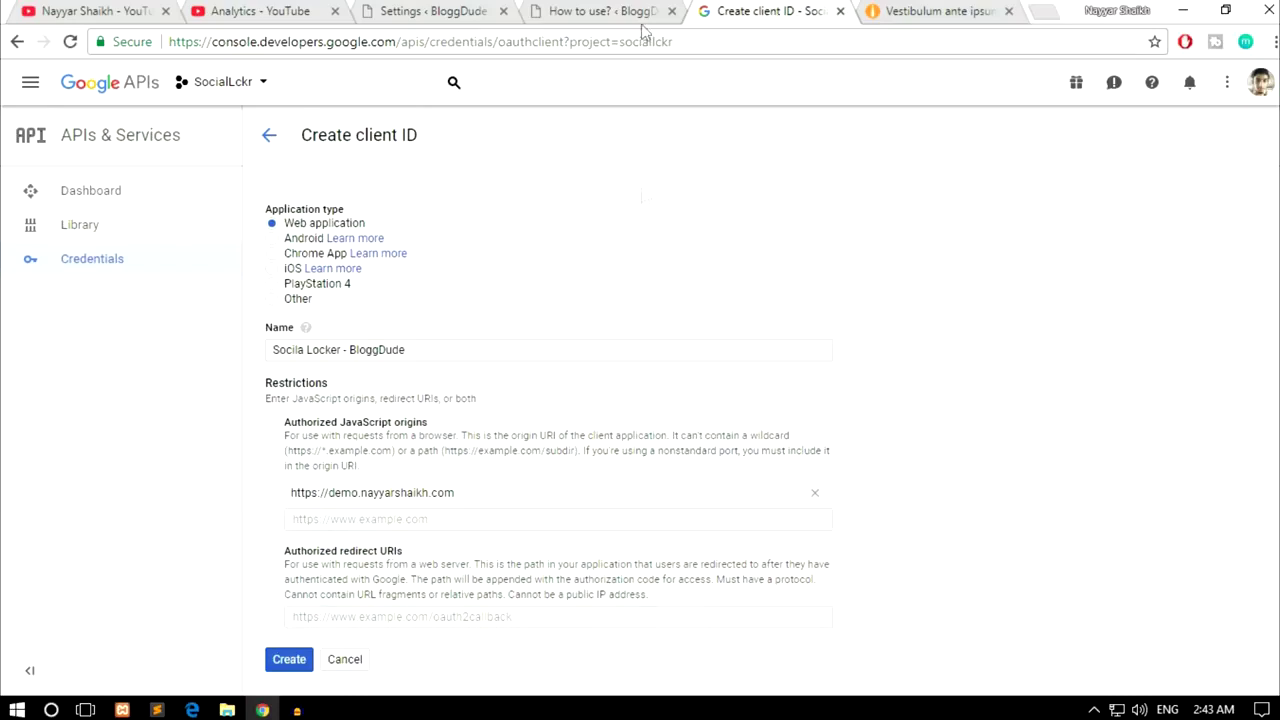
{"action": "left_click", "coordinate": [600, 11]}
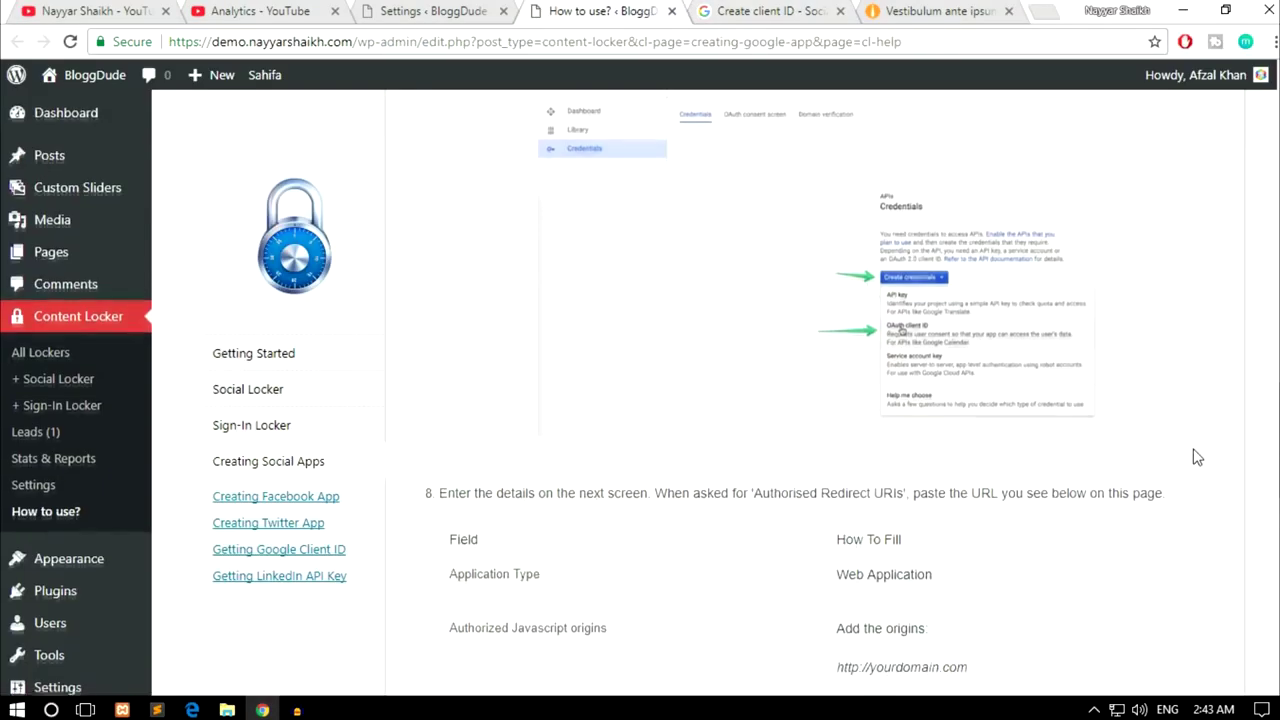
{"action": "scroll", "coordinate": [1194, 452], "scroll_direction": "down", "scroll_amount": 3}
{"action": "left_click_drag", "start_coordinate": [441, 478], "coordinate": [611, 481]}
{"action": "left_click", "coordinate": [632, 487]}
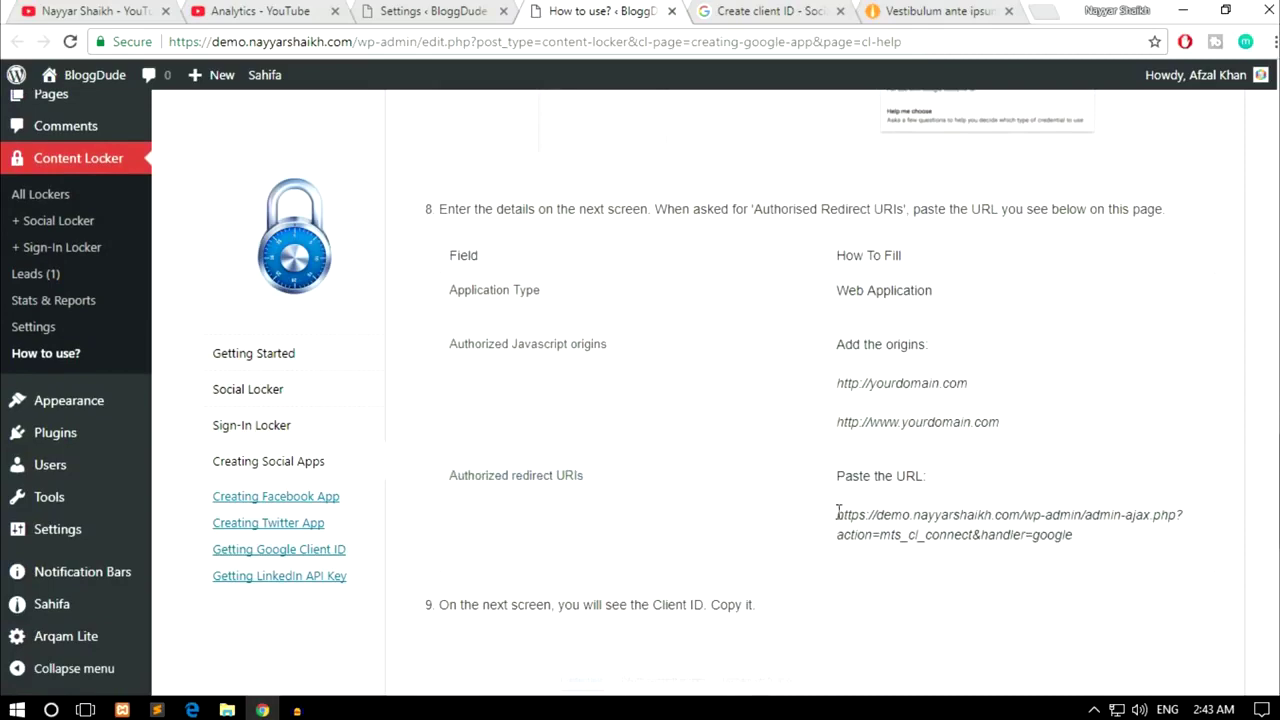
{"action": "left_click_drag", "start_coordinate": [838, 515], "coordinate": [1097, 545]}
{"action": "key", "text": "ctrl+c"}
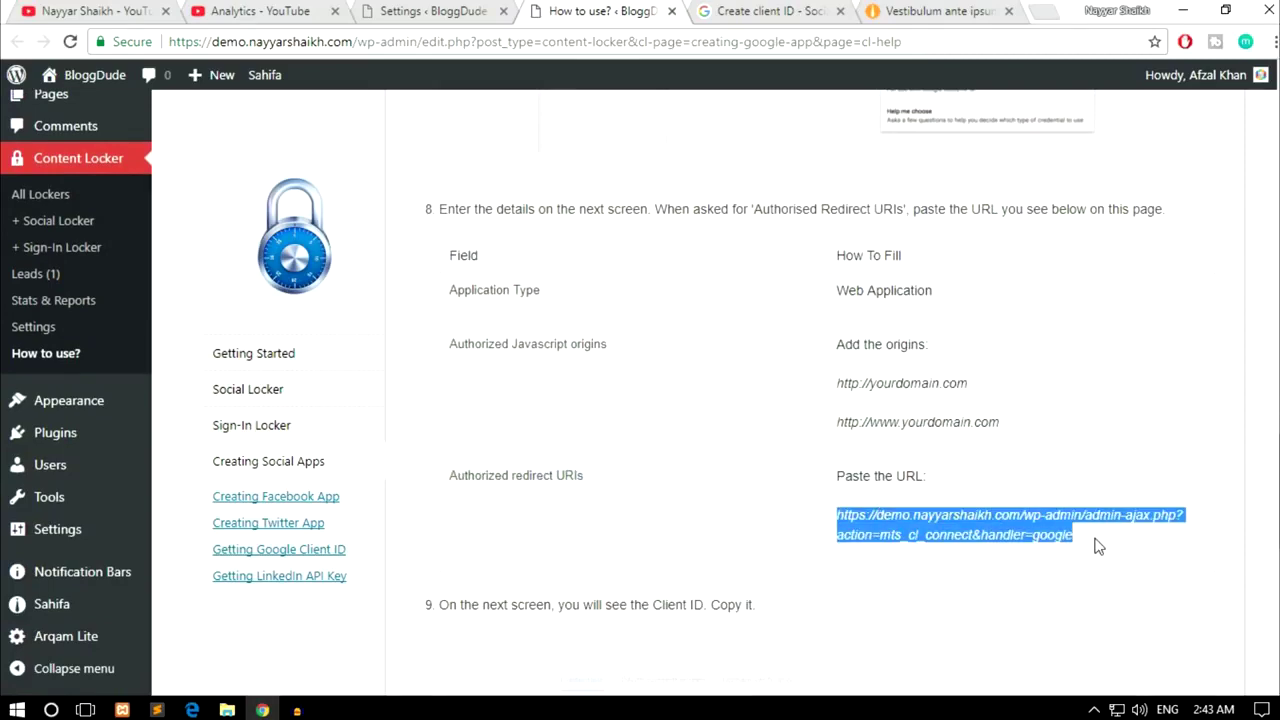
{"action": "left_click", "coordinate": [770, 10]}
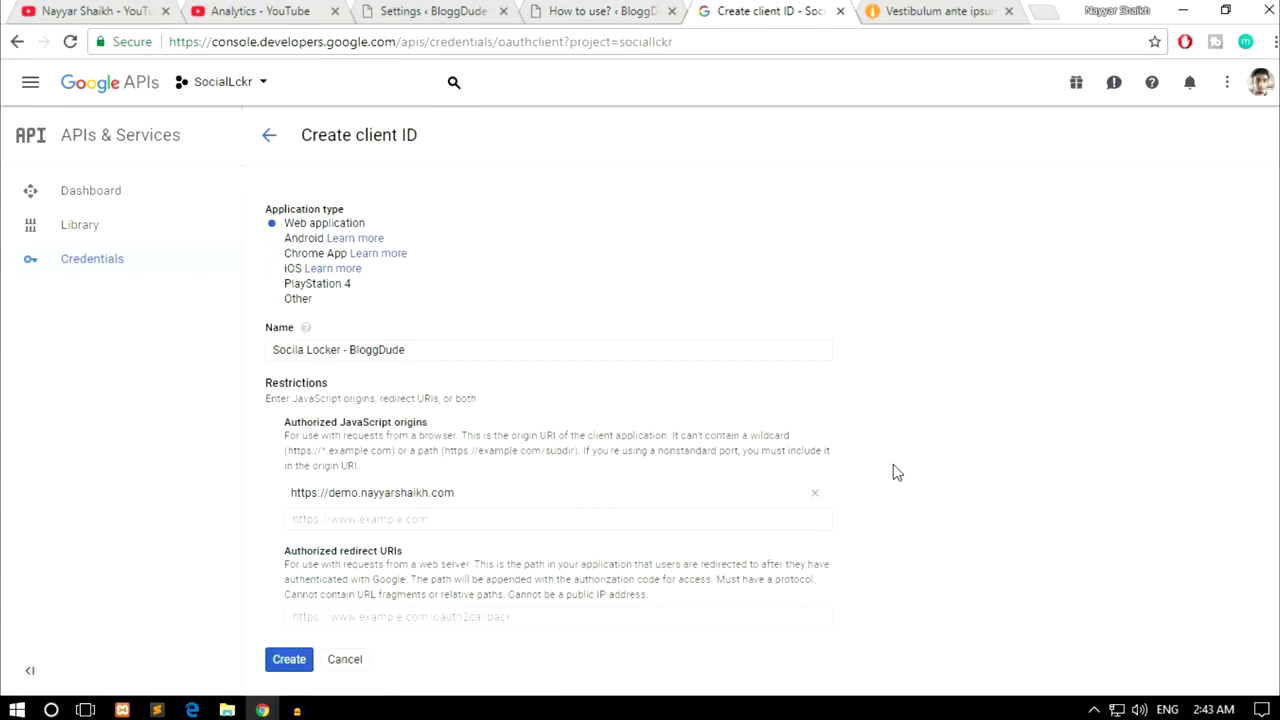
{"action": "left_click", "coordinate": [515, 617]}
{"action": "key", "text": "ctrl+v"}
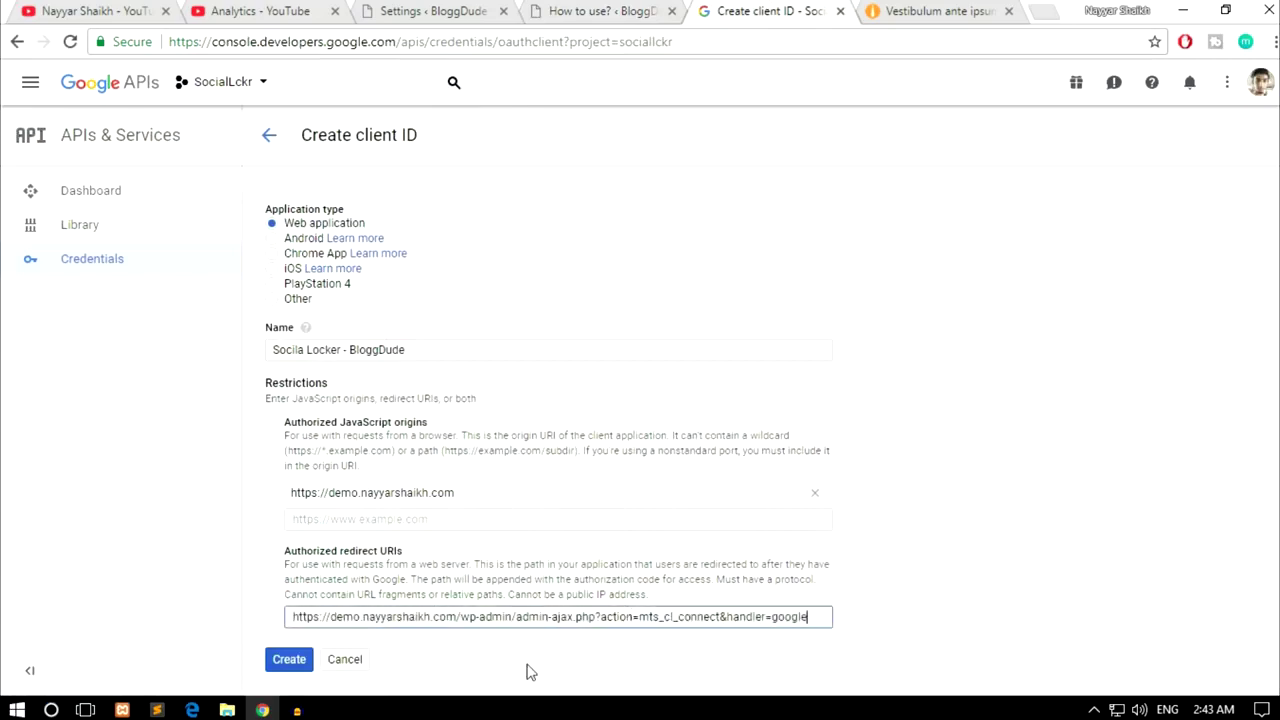
{"action": "left_click", "coordinate": [289, 666]}
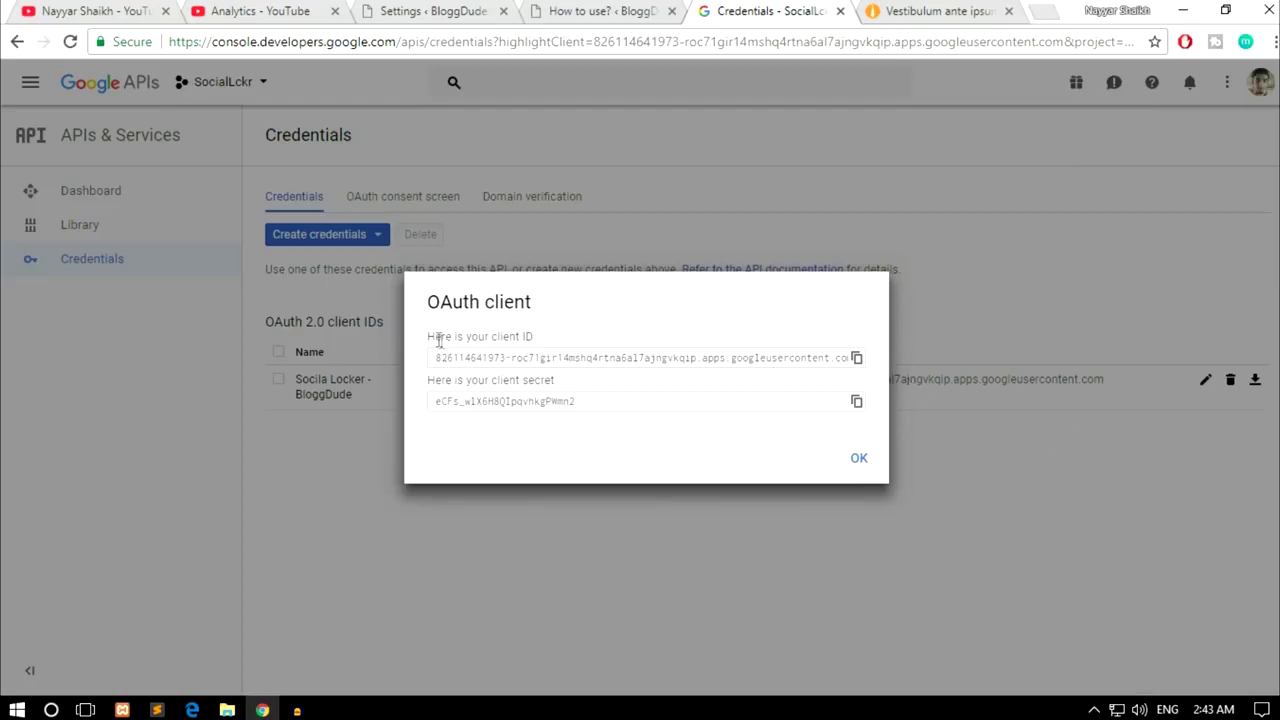
{"action": "left_click", "coordinate": [857, 362]}
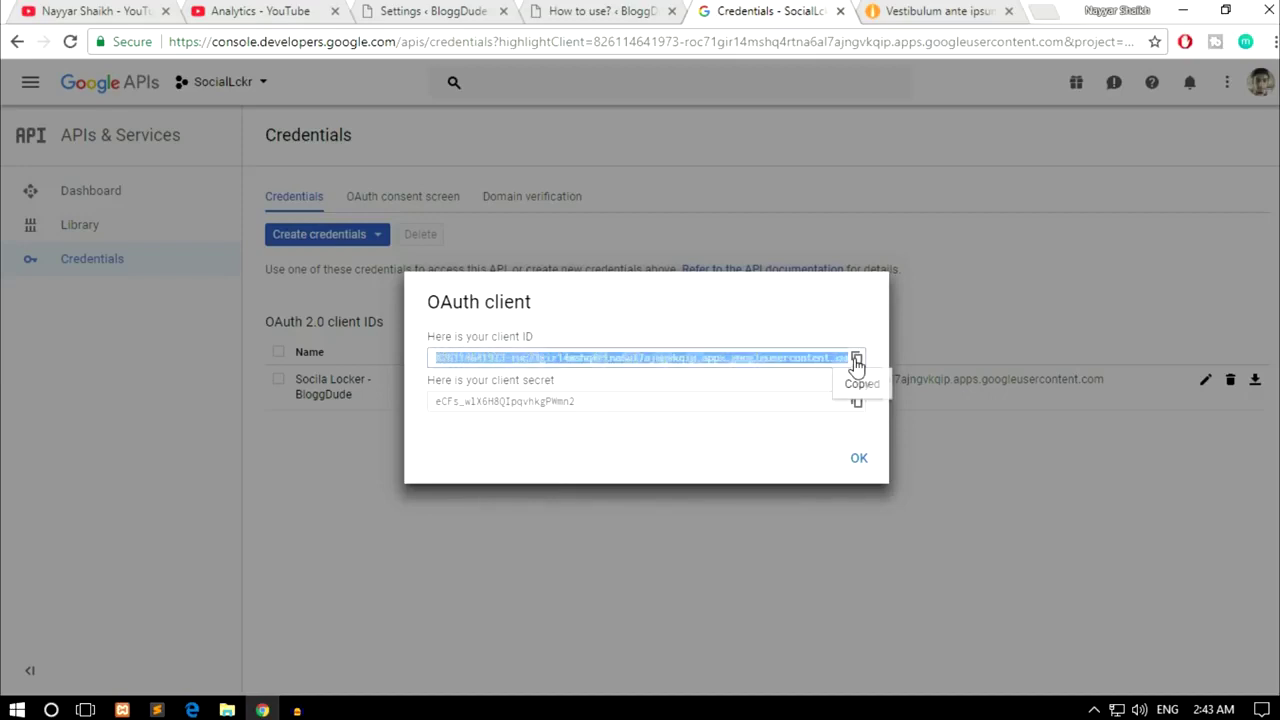
Replace the Google Client ID field with the newly copied ID and save the Content Locker settings
{"action": "left_click", "coordinate": [433, 11]}
{"action": "key", "text": "ctrl+a"}
{"action": "key", "text": "ctrl+c"}
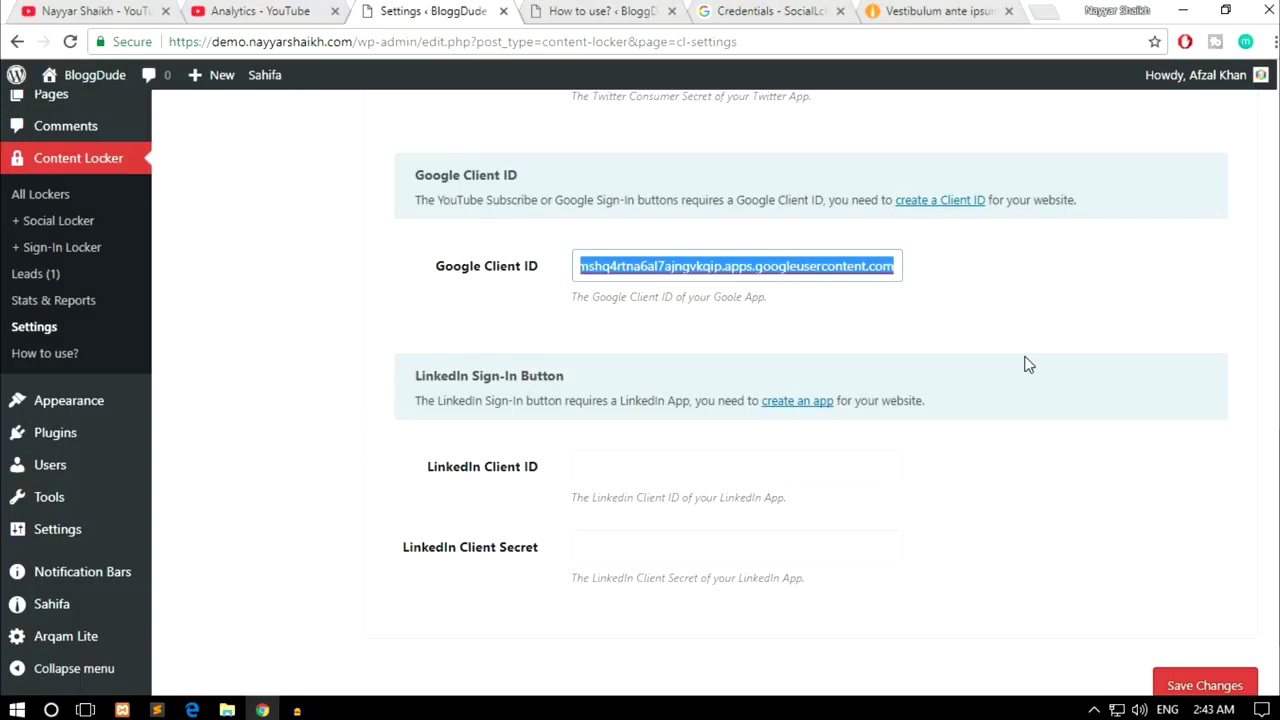
{"action": "key", "text": "BackSpace"}
{"action": "key", "text": "ctrl+v"}
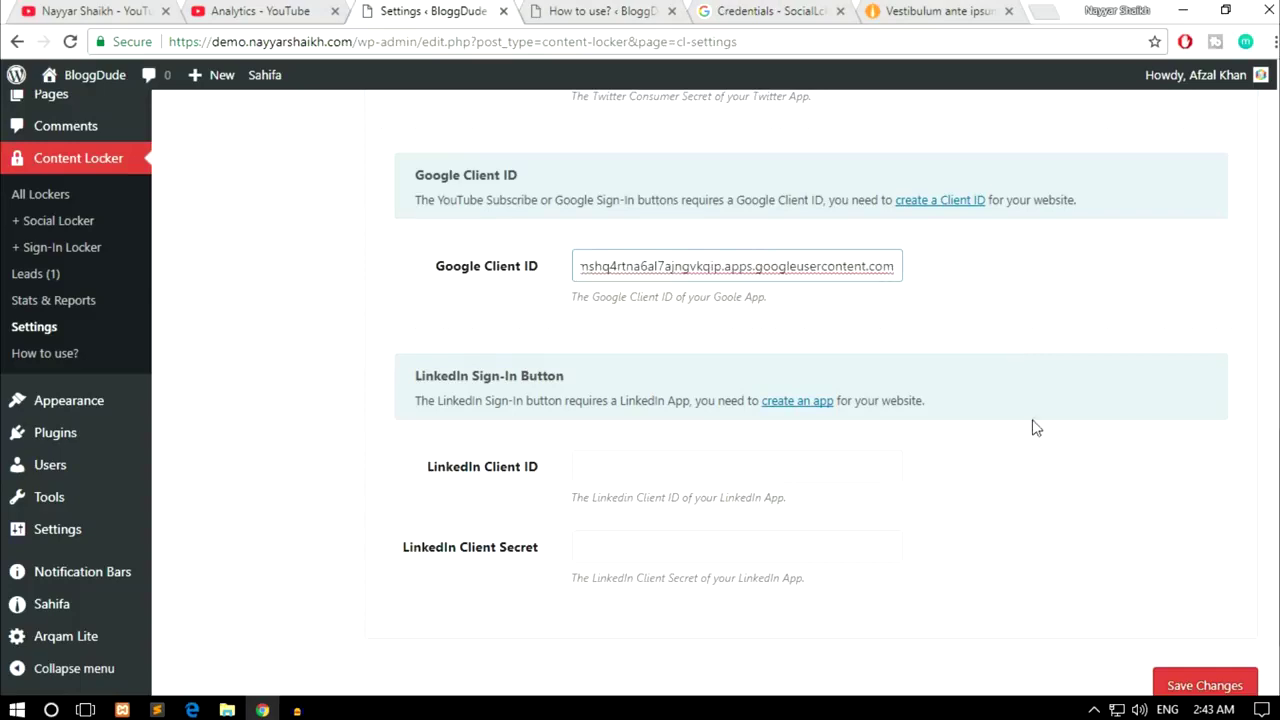
{"action": "left_click", "coordinate": [1205, 686]}
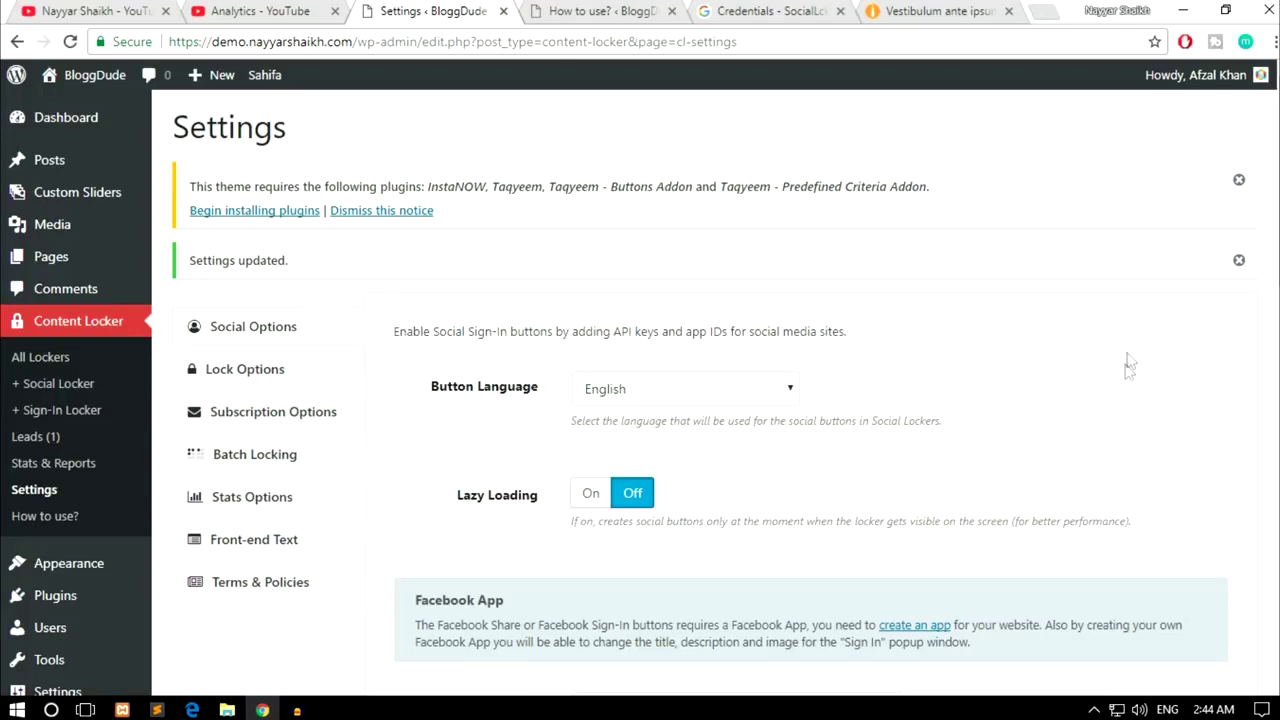
Show Lock Options and review Debug (off), the pass code and 900-second session duration
{"action": "scroll", "coordinate": [1080, 340], "scroll_direction": "down", "scroll_amount": 2}
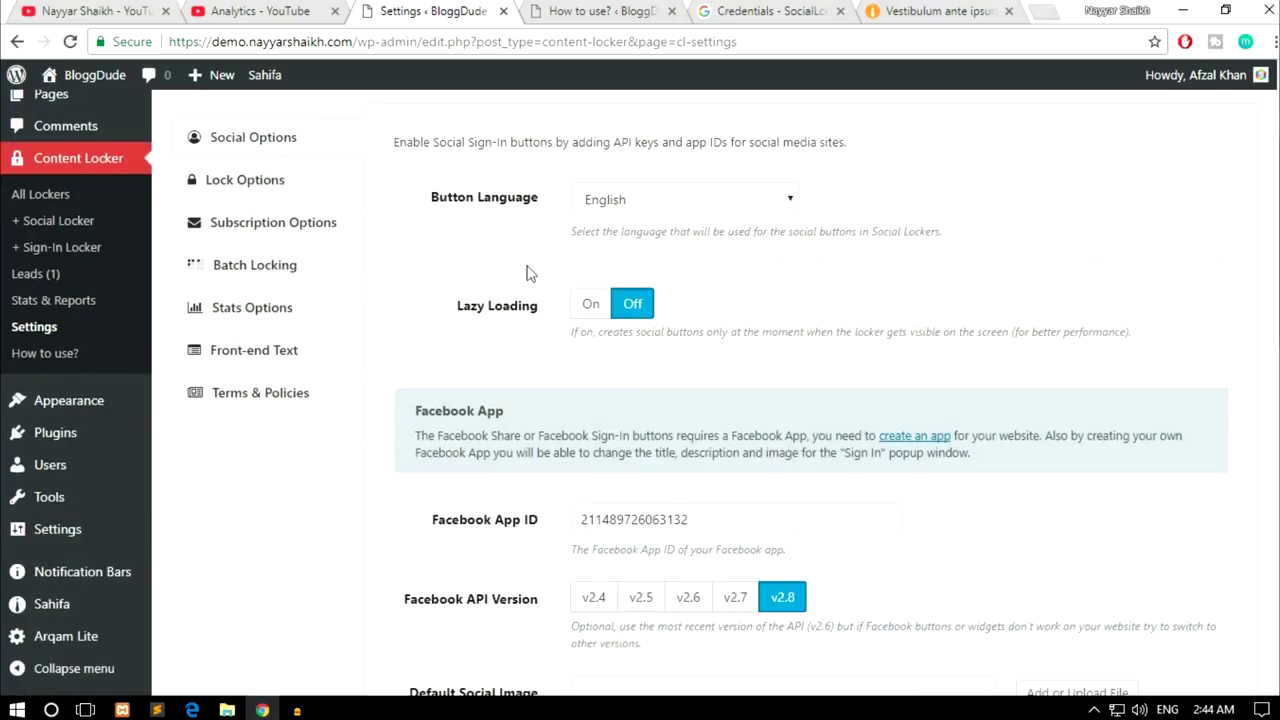
{"action": "left_click", "coordinate": [291, 190]}
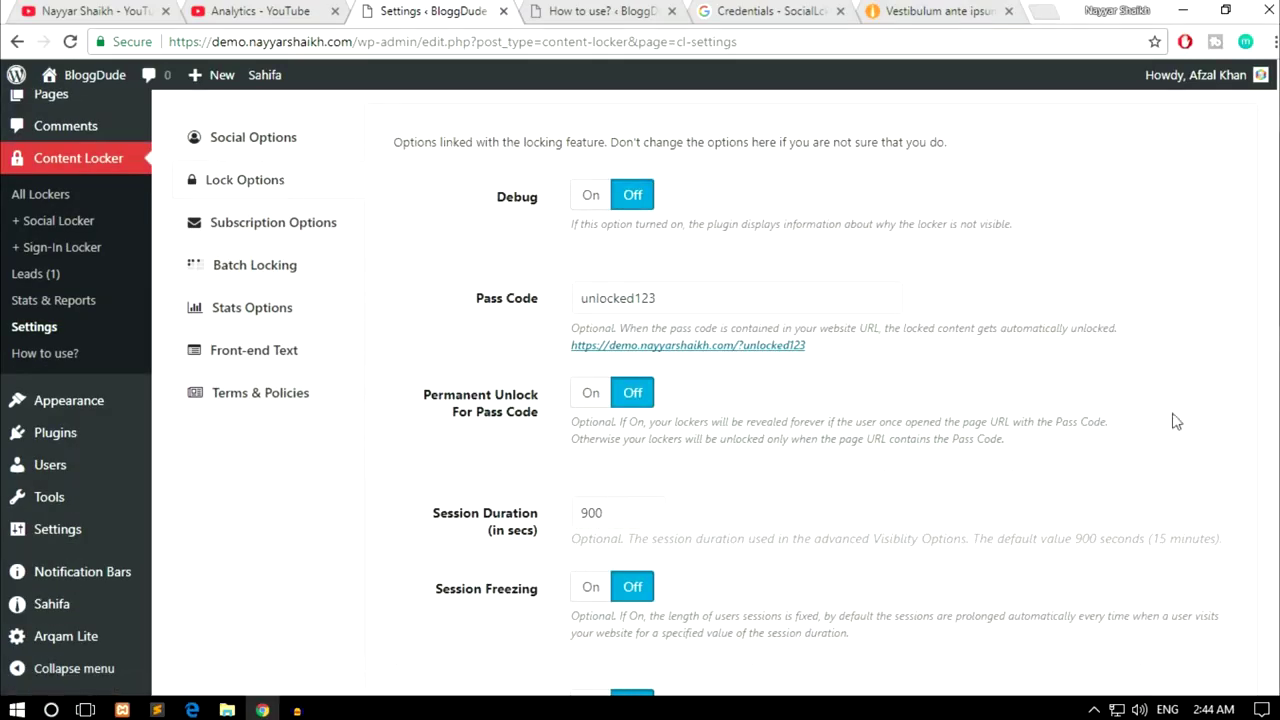
{"action": "left_click_drag", "start_coordinate": [496, 198], "coordinate": [538, 212]}
{"action": "left_click", "coordinate": [538, 214]}
{"action": "left_click_drag", "start_coordinate": [492, 198], "coordinate": [541, 208]}
{"action": "left_click", "coordinate": [547, 217]}
{"action": "left_click", "coordinate": [615, 12]}
{"action": "left_click", "coordinate": [482, 8]}
{"action": "left_click_drag", "start_coordinate": [394, 140], "coordinate": [988, 142]}
{"action": "left_click", "coordinate": [988, 142]}
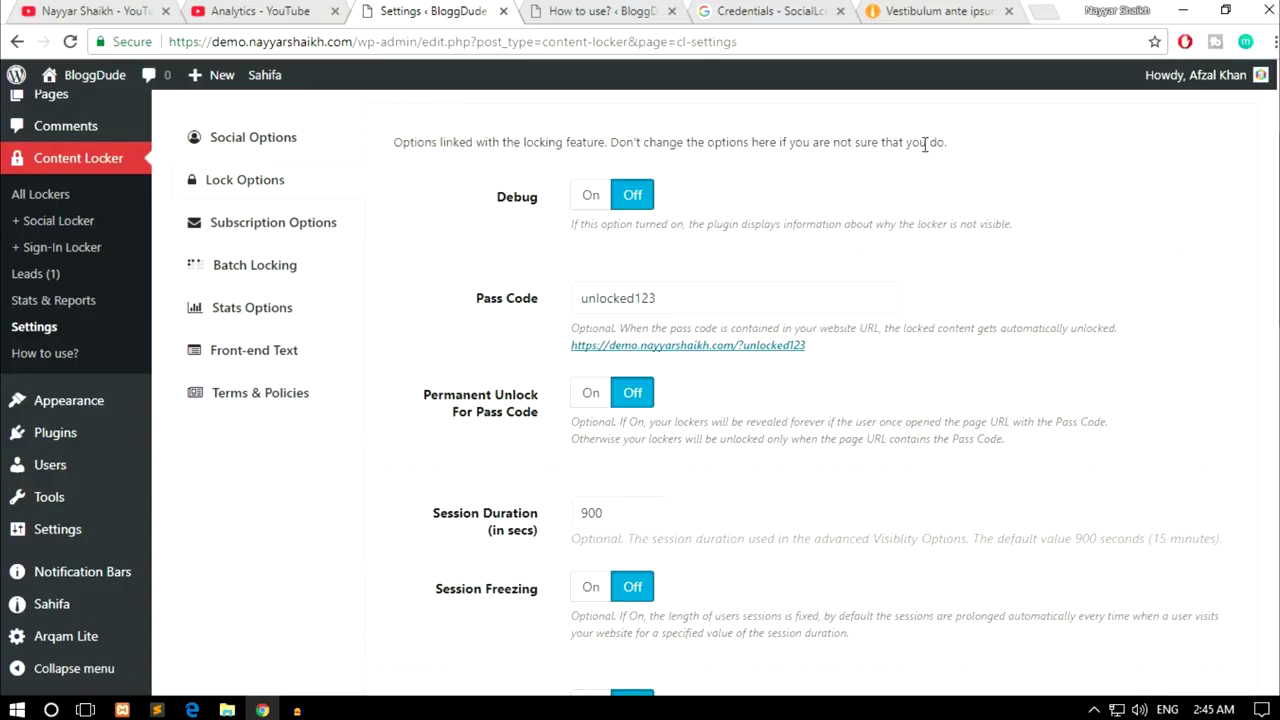
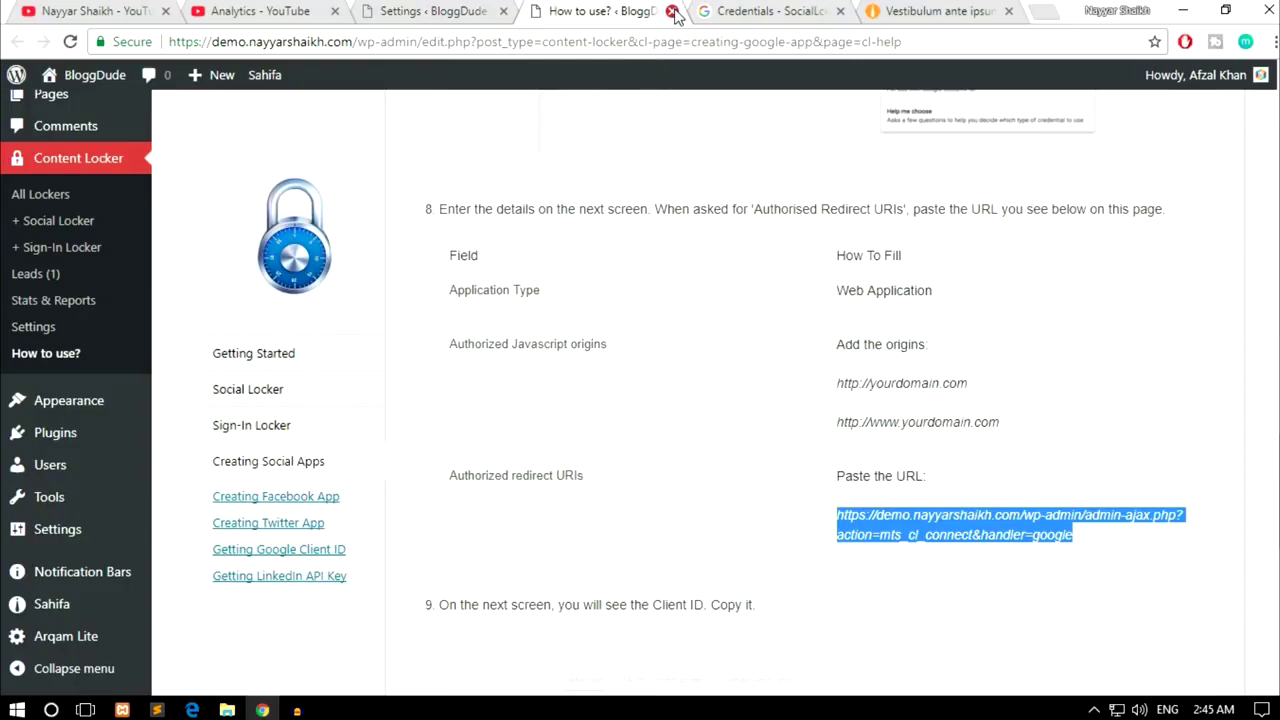
{"action": "left_click", "coordinate": [672, 11]}
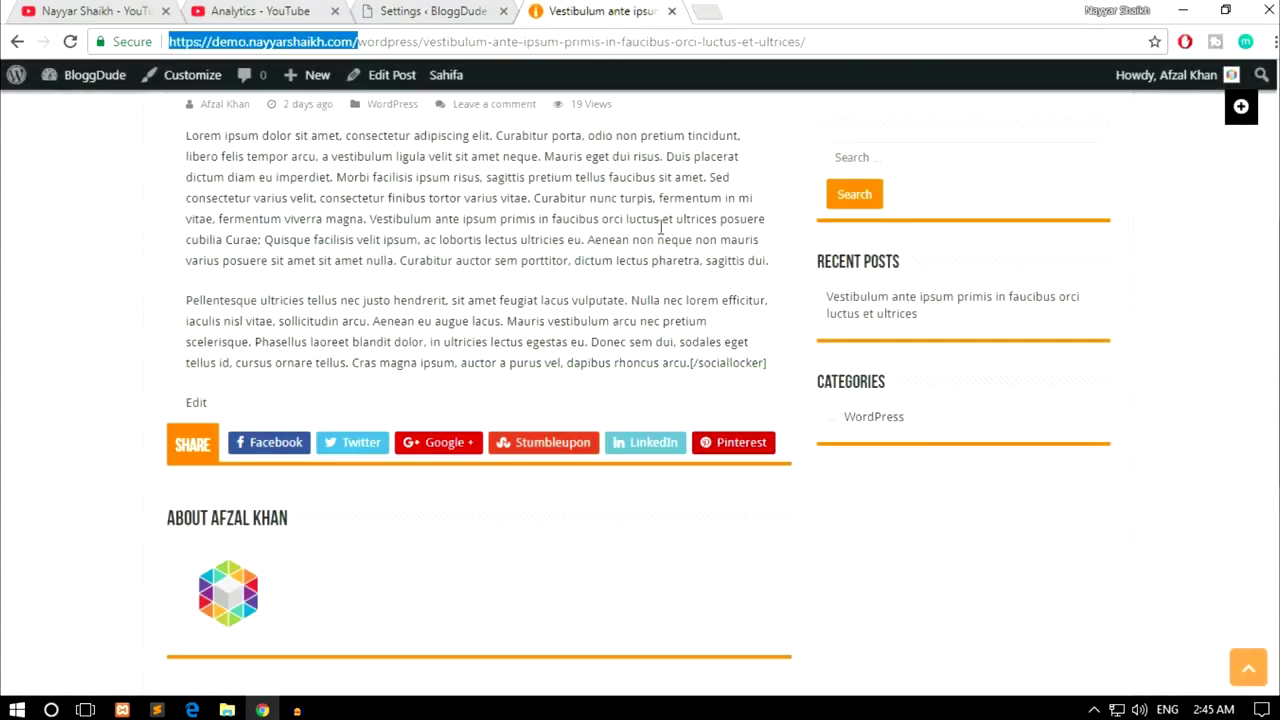
Open the Vestibulum post's address in a new Incognito window to see it locked
{"action": "scroll", "coordinate": [674, 257], "scroll_direction": "up", "scroll_amount": 5}
{"action": "scroll", "coordinate": [634, 545], "scroll_direction": "down", "scroll_amount": 3}
{"action": "left_click", "coordinate": [807, 35]}
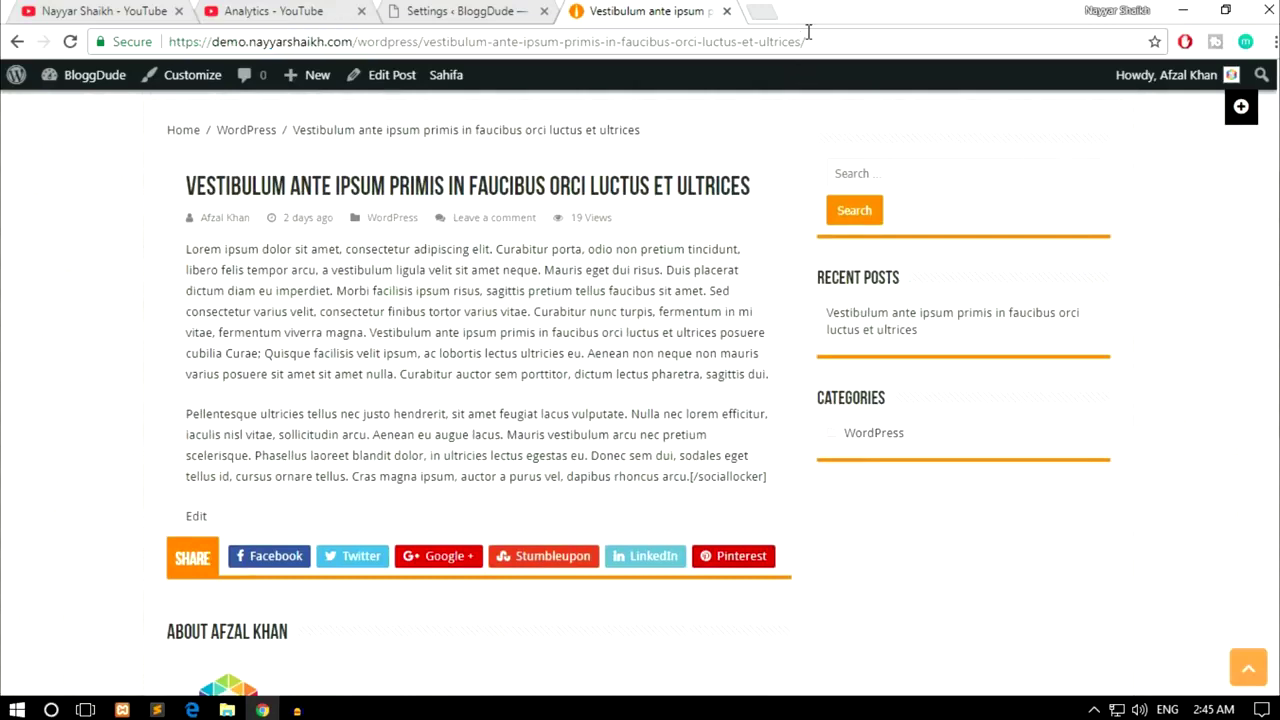
{"action": "key", "text": "ctrl+a"}
{"action": "key", "text": "ctrl+c"}
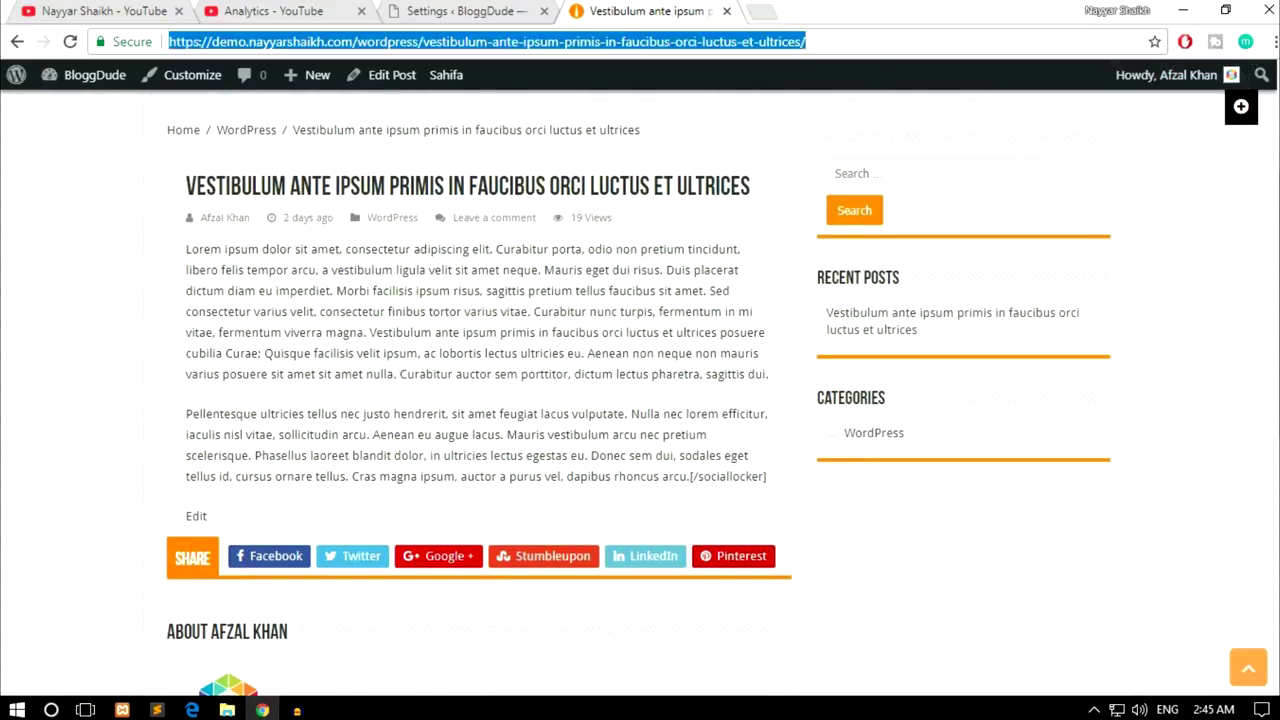
{"action": "left_click", "coordinate": [1272, 41]}
{"action": "left_click", "coordinate": [1210, 106]}
{"action": "key", "text": "ctrl+v"}
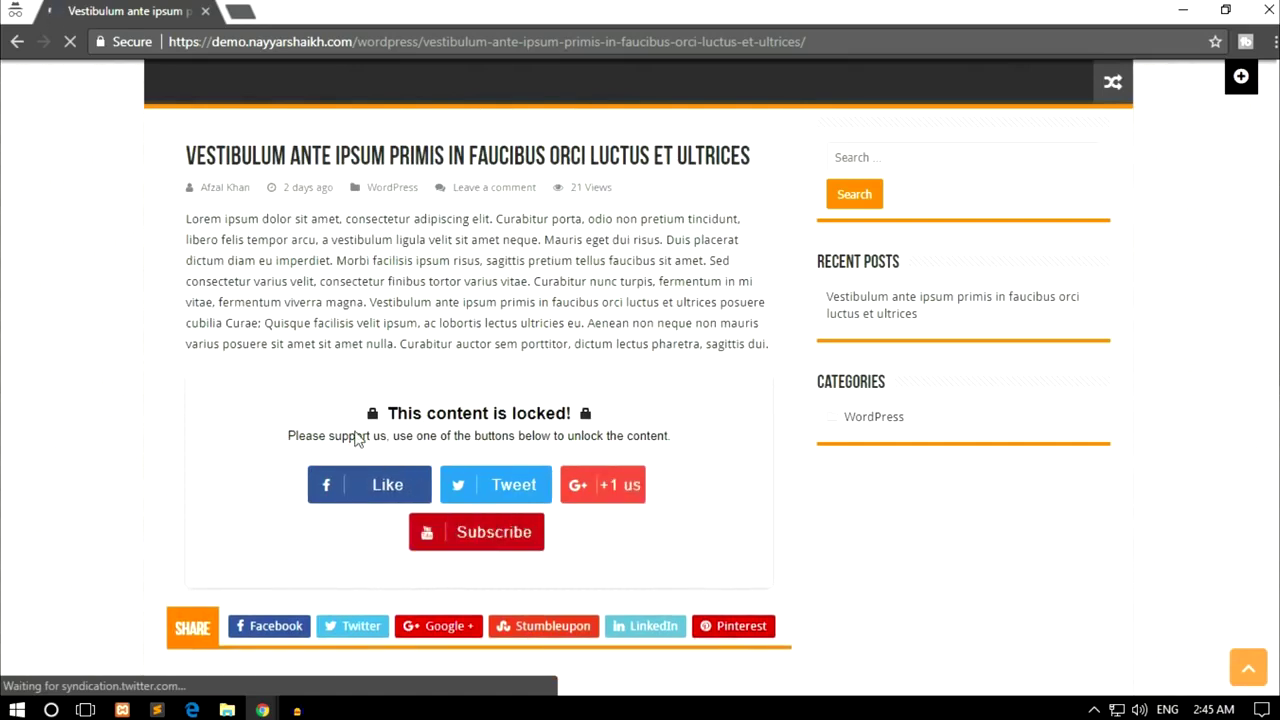
Return to the regular window's Content Locker settings page
{"action": "mouse_move", "coordinate": [262, 708]}
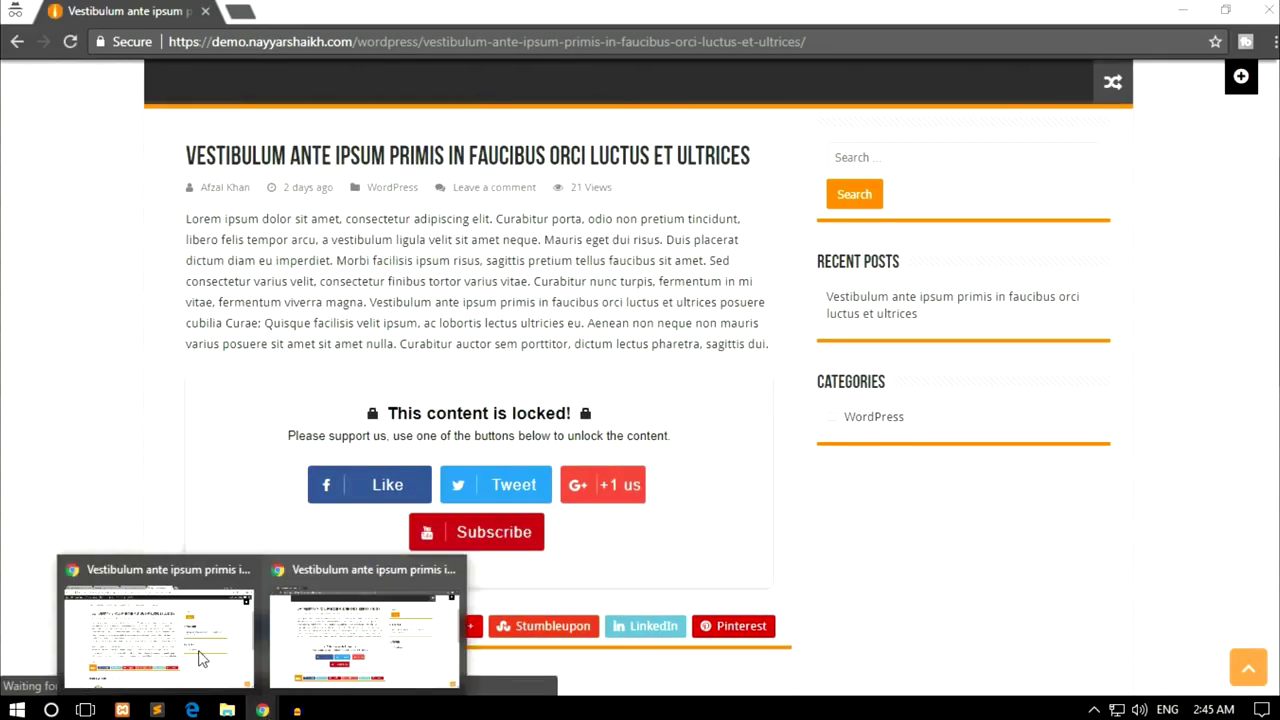
{"action": "left_click", "coordinate": [200, 655]}
{"action": "left_click", "coordinate": [490, 8]}
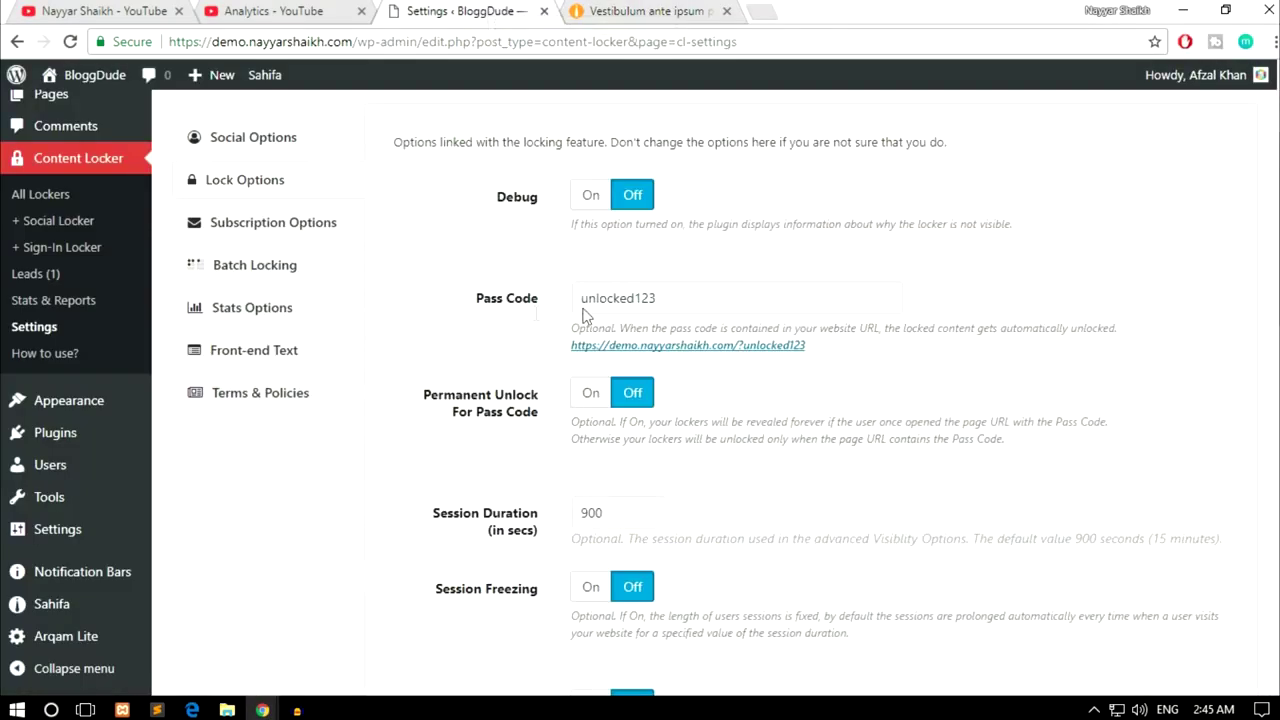
{"action": "double_click", "coordinate": [650, 298]}
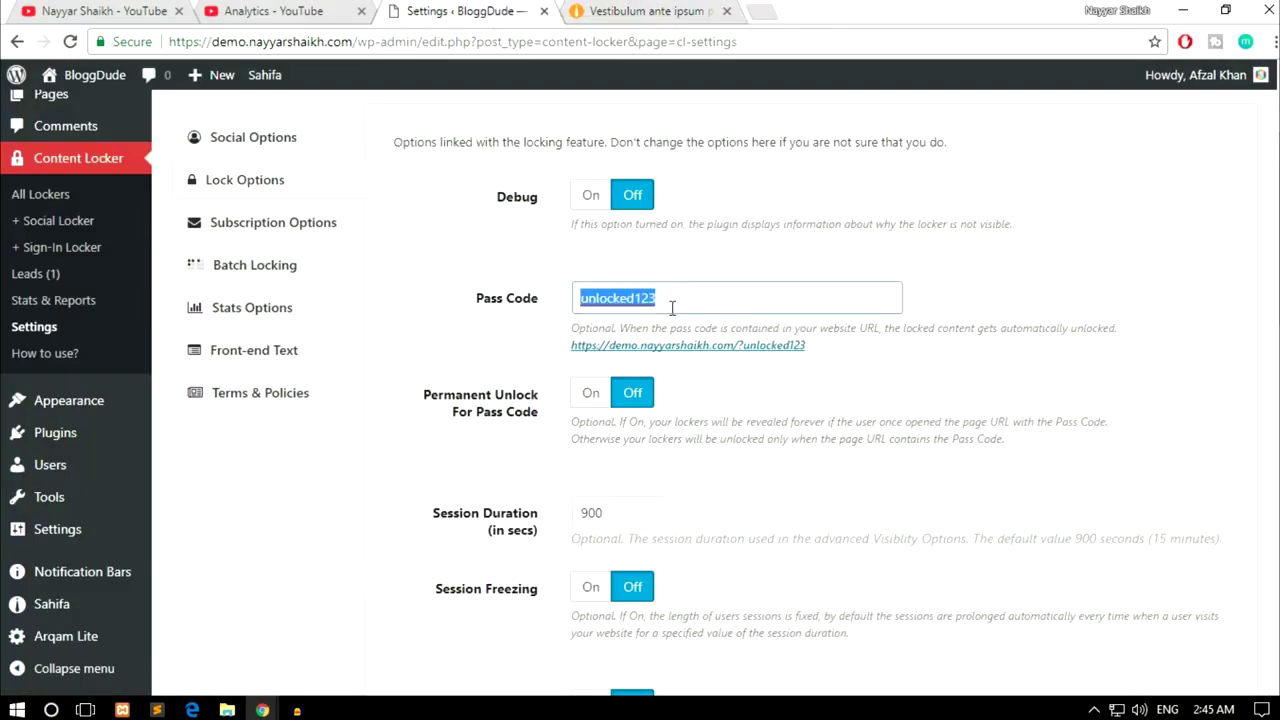
{"action": "key", "text": "BackSpace"}
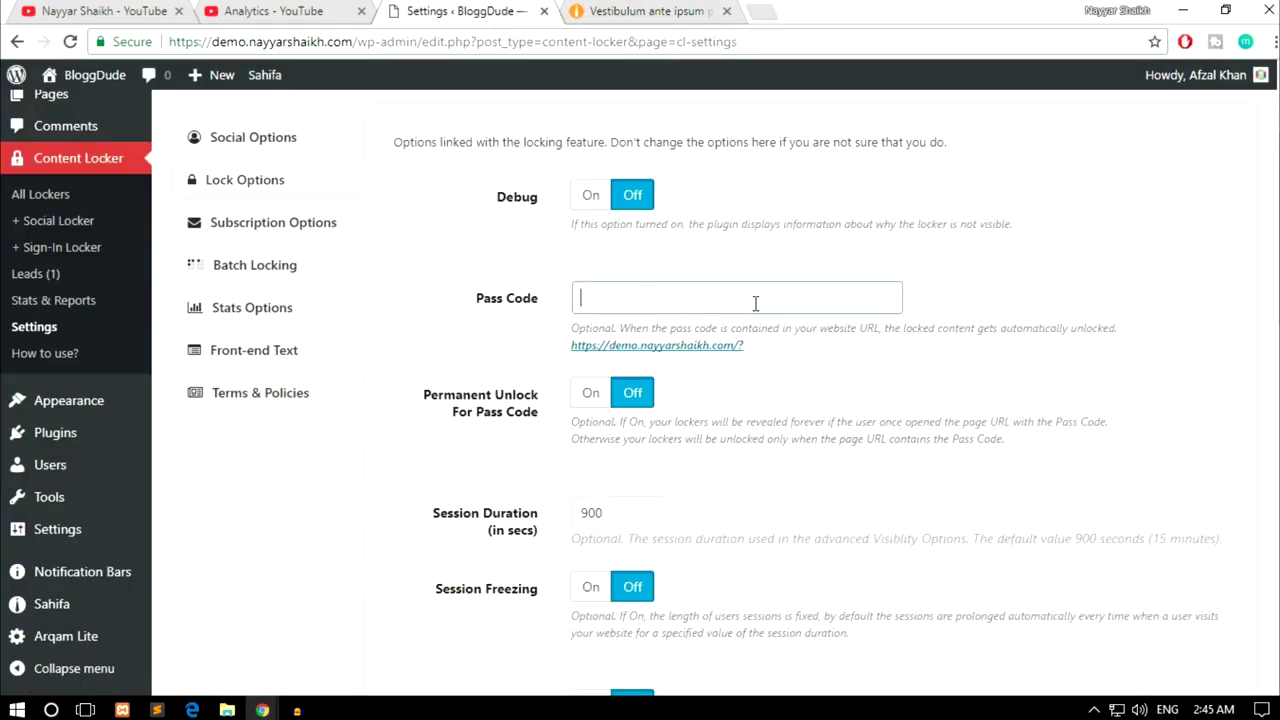
{"action": "key", "text": "ctrl+a"}
{"action": "key", "text": "BackSpace"}
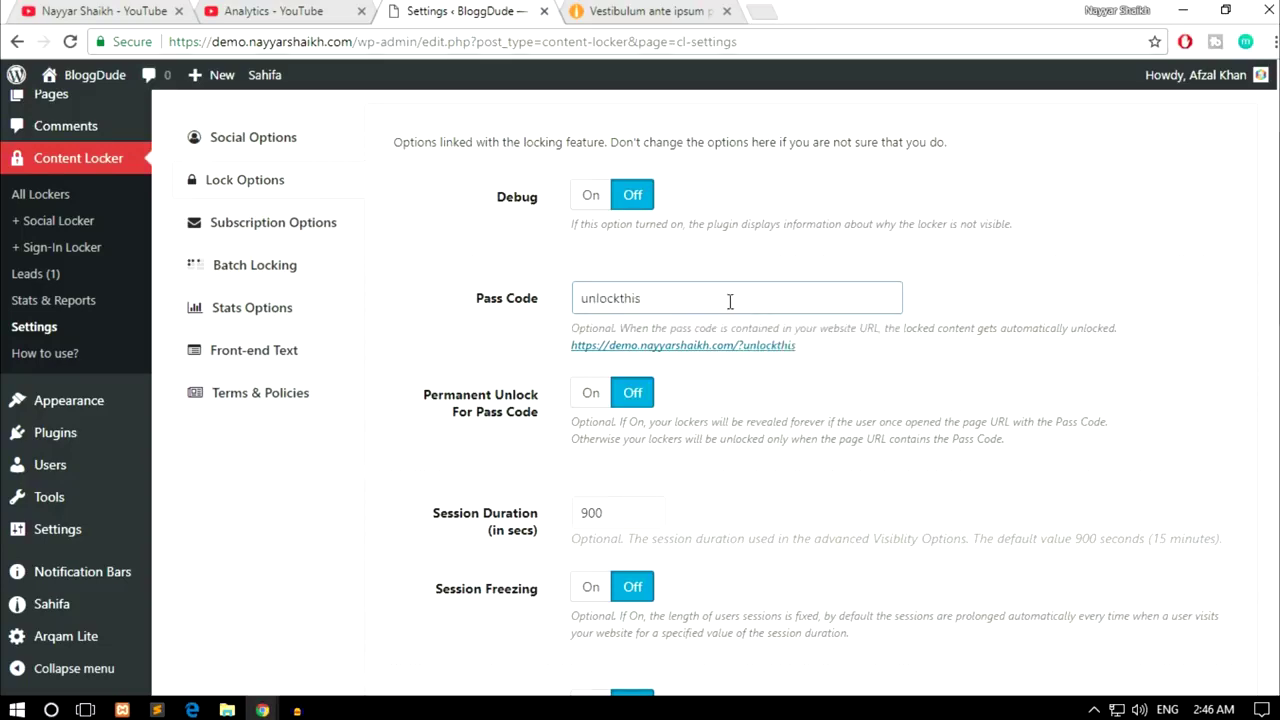
{"action": "left_click_drag", "start_coordinate": [653, 297], "coordinate": [576, 298]}
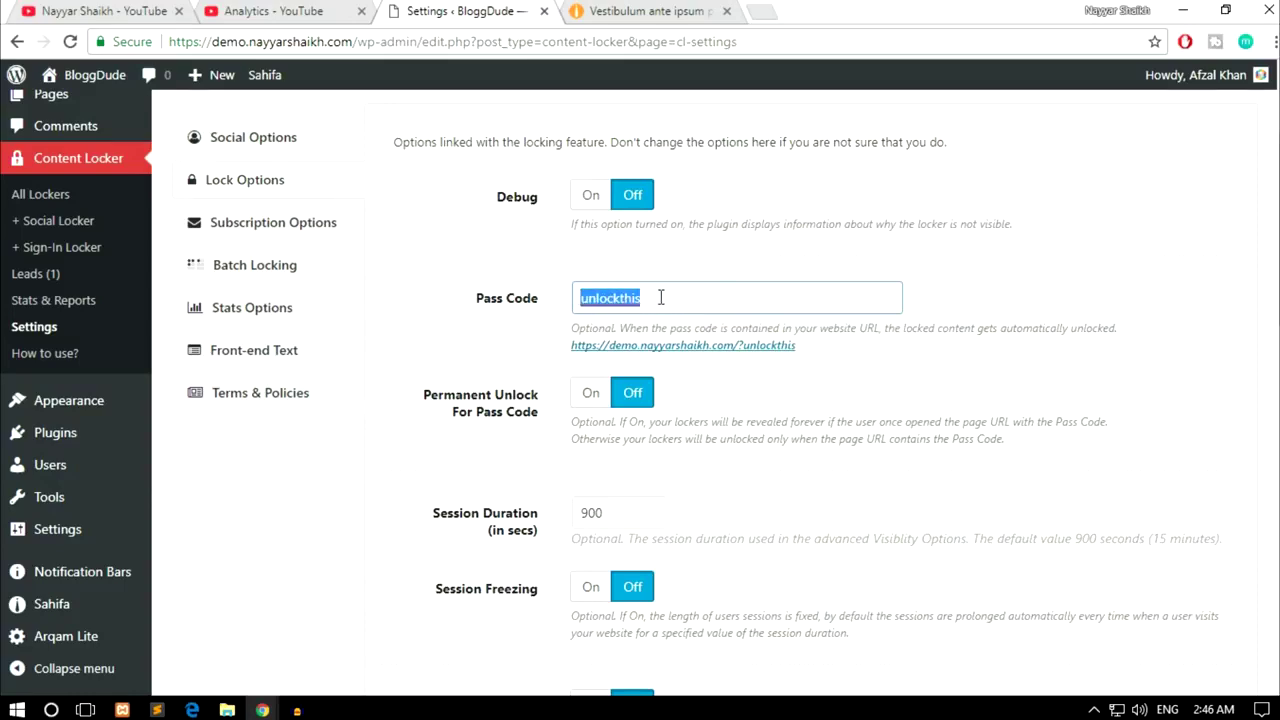
{"action": "left_click", "coordinate": [262, 710]}
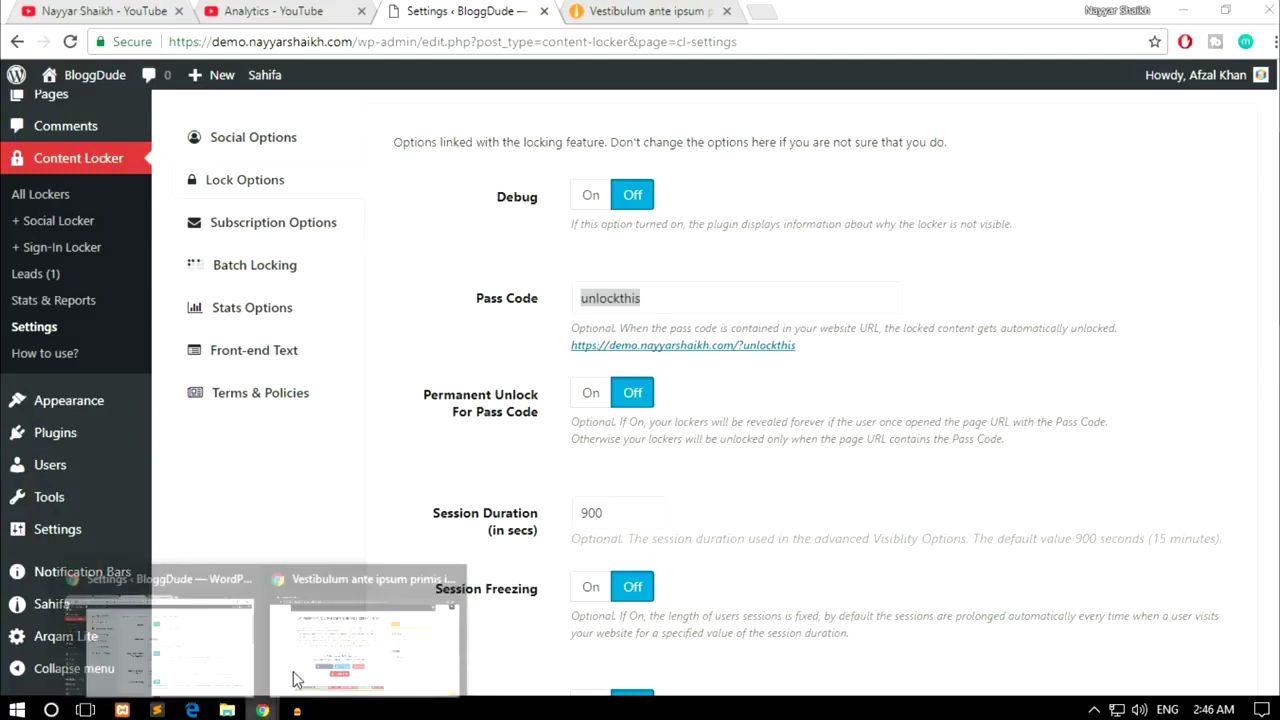
{"action": "left_click", "coordinate": [340, 645]}
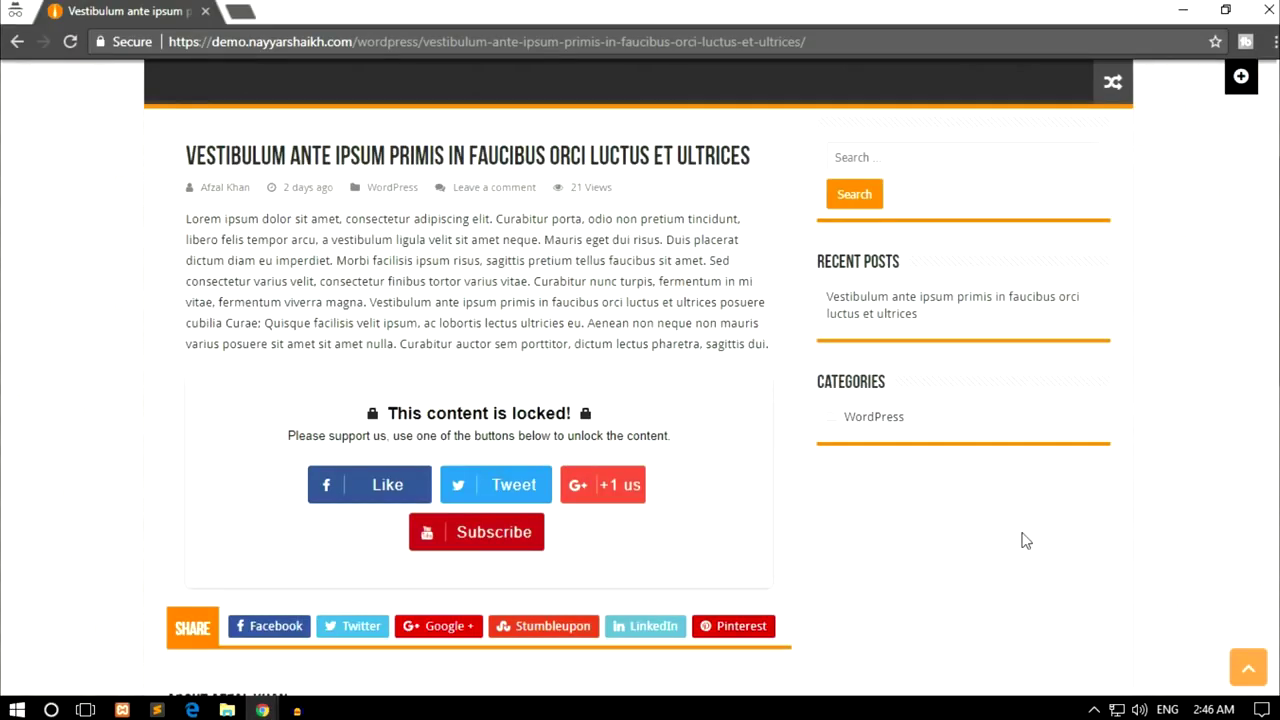
{"action": "left_click", "coordinate": [262, 710]}
{"action": "left_click", "coordinate": [180, 620]}
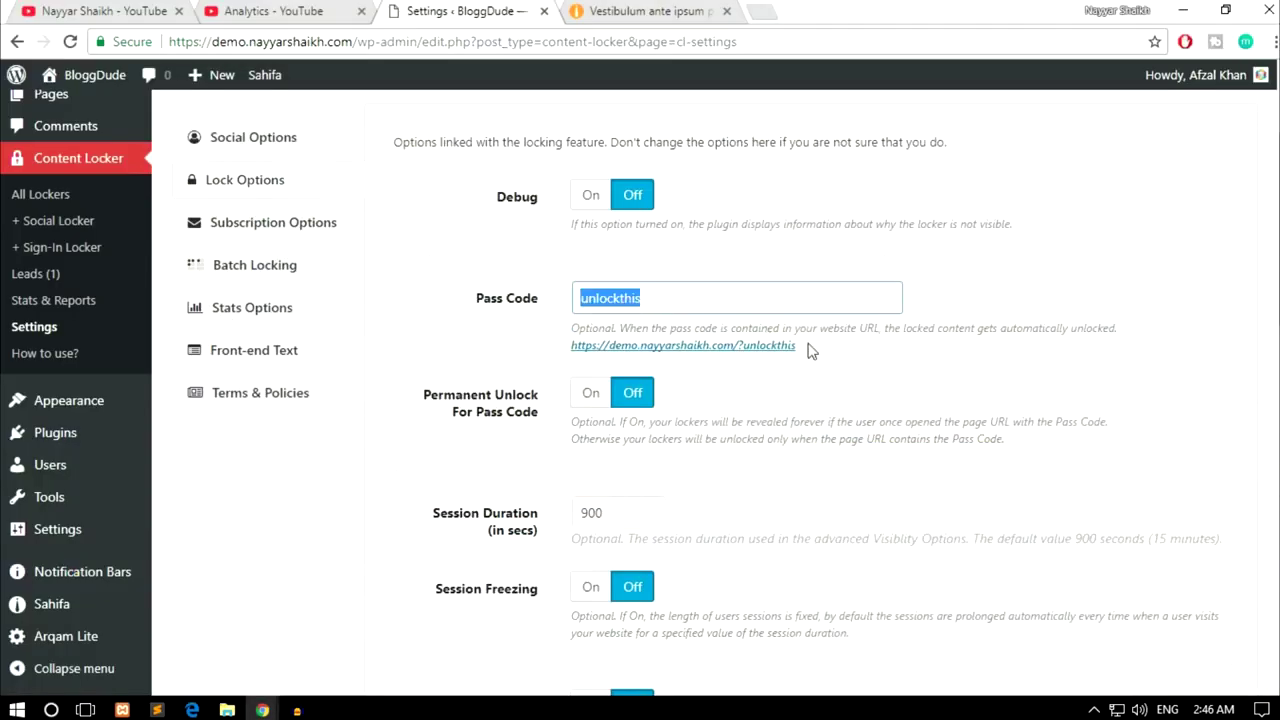
{"action": "left_click", "coordinate": [306, 652]}
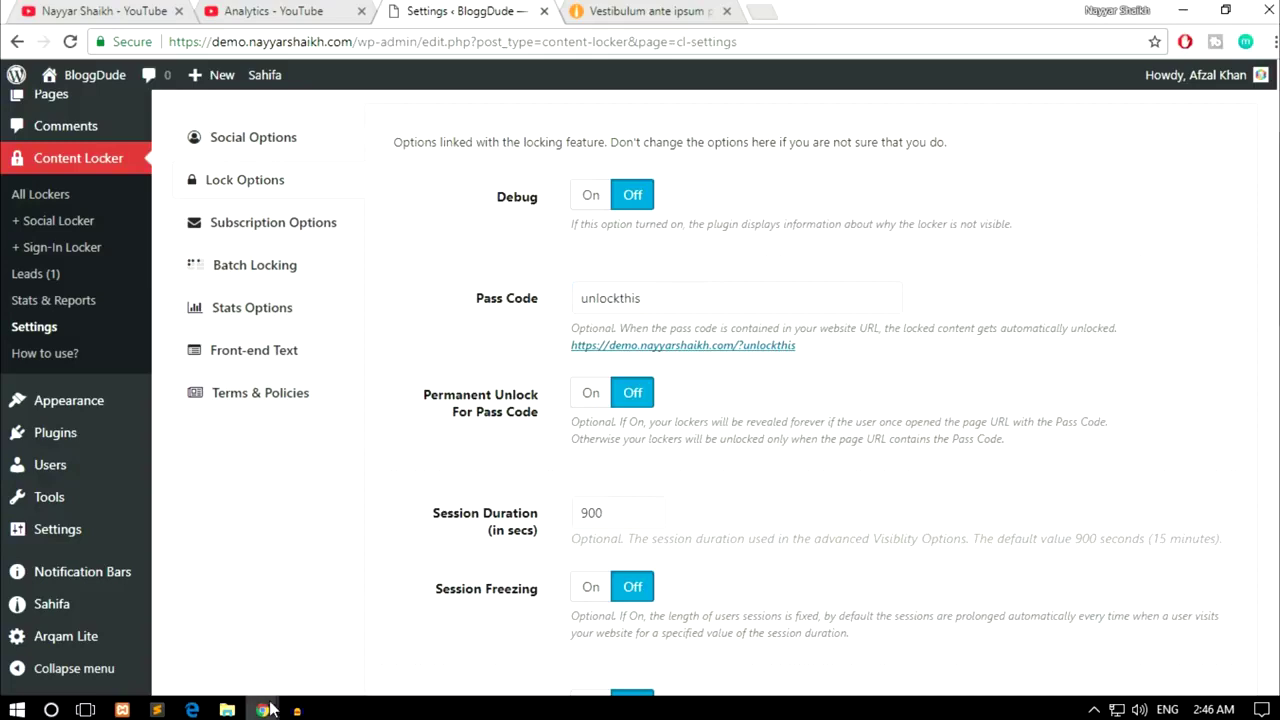
{"action": "double_click", "coordinate": [600, 298]}
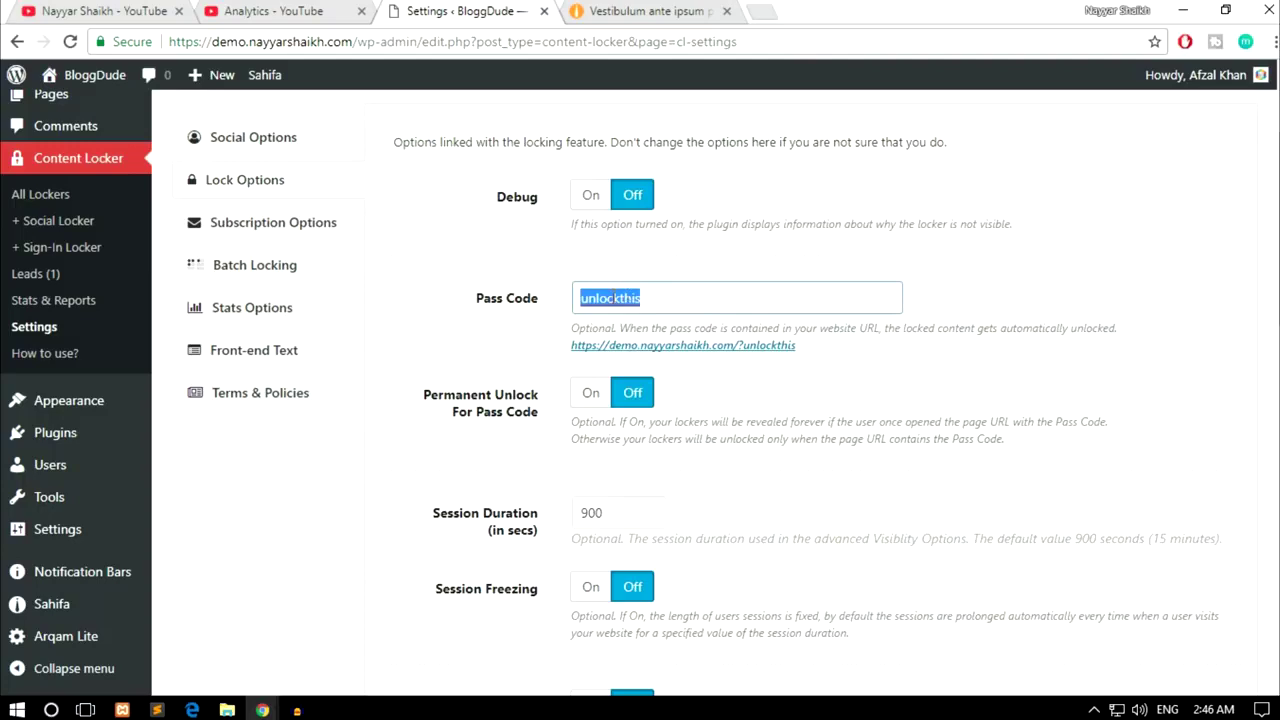
{"action": "left_click", "coordinate": [870, 363]}
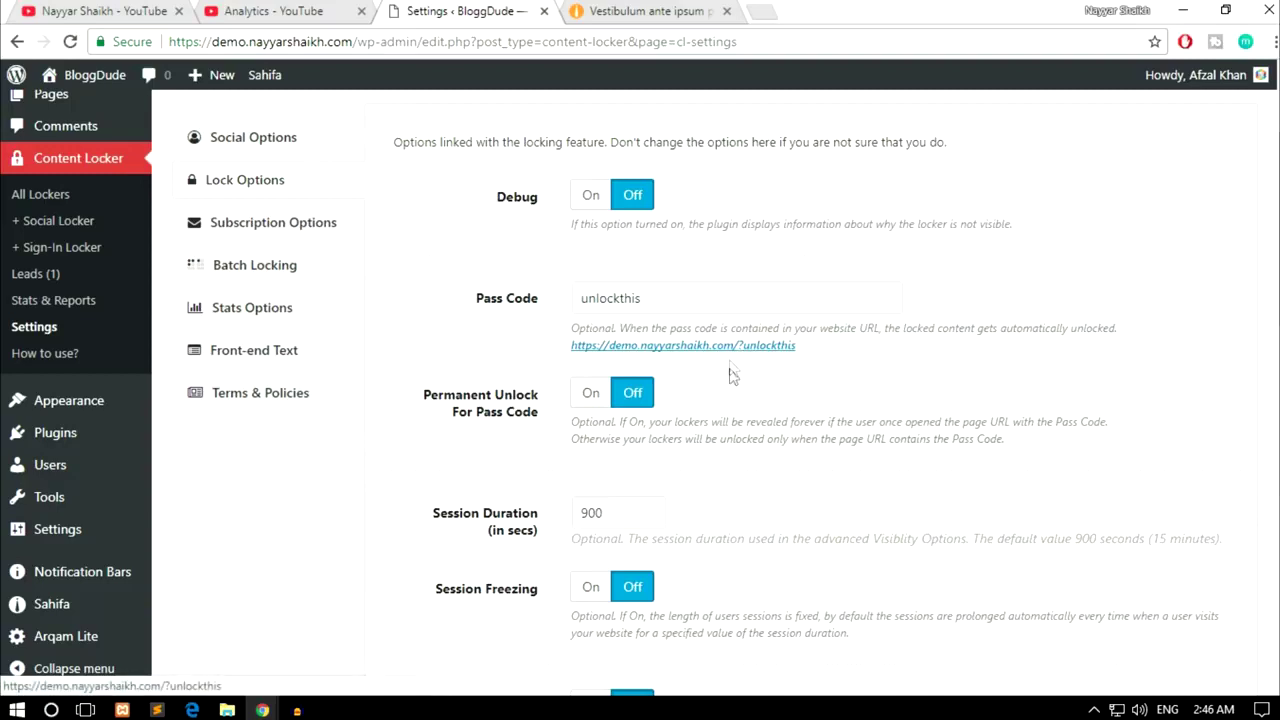
{"action": "left_click_drag", "start_coordinate": [653, 301], "coordinate": [528, 316]}
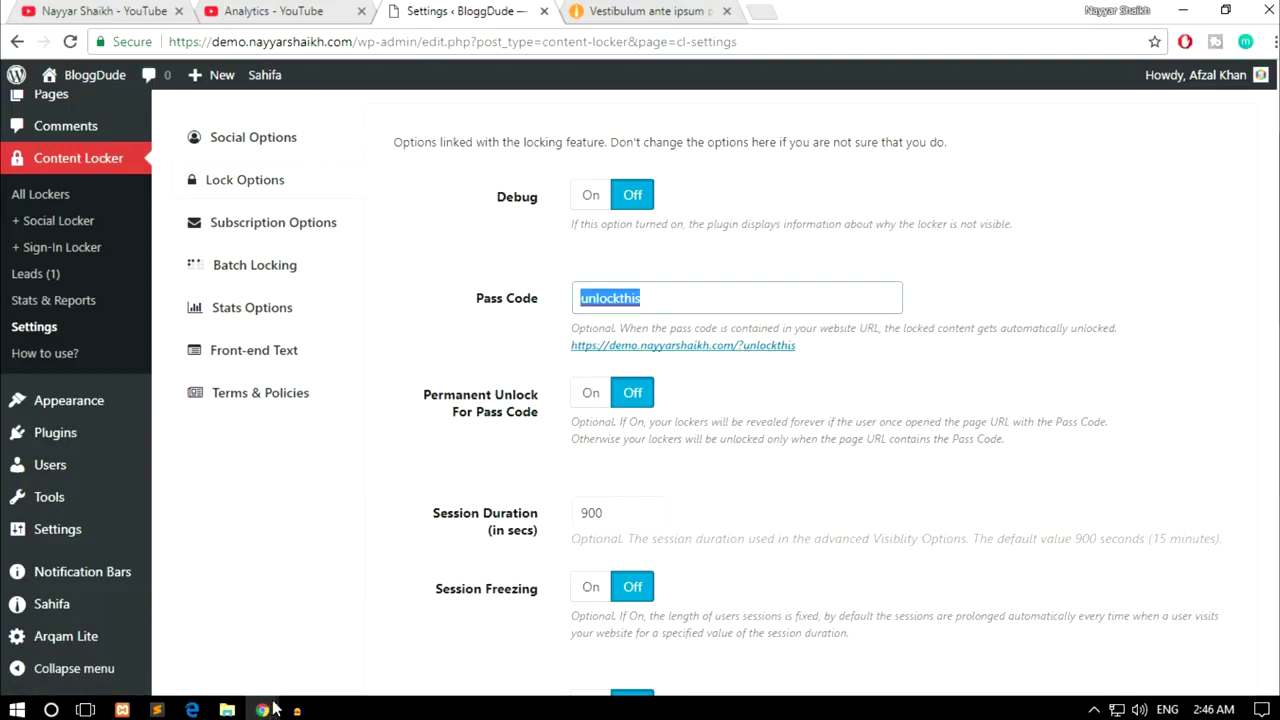
{"action": "scroll", "coordinate": [977, 480], "scroll_direction": "down", "scroll_amount": 6}
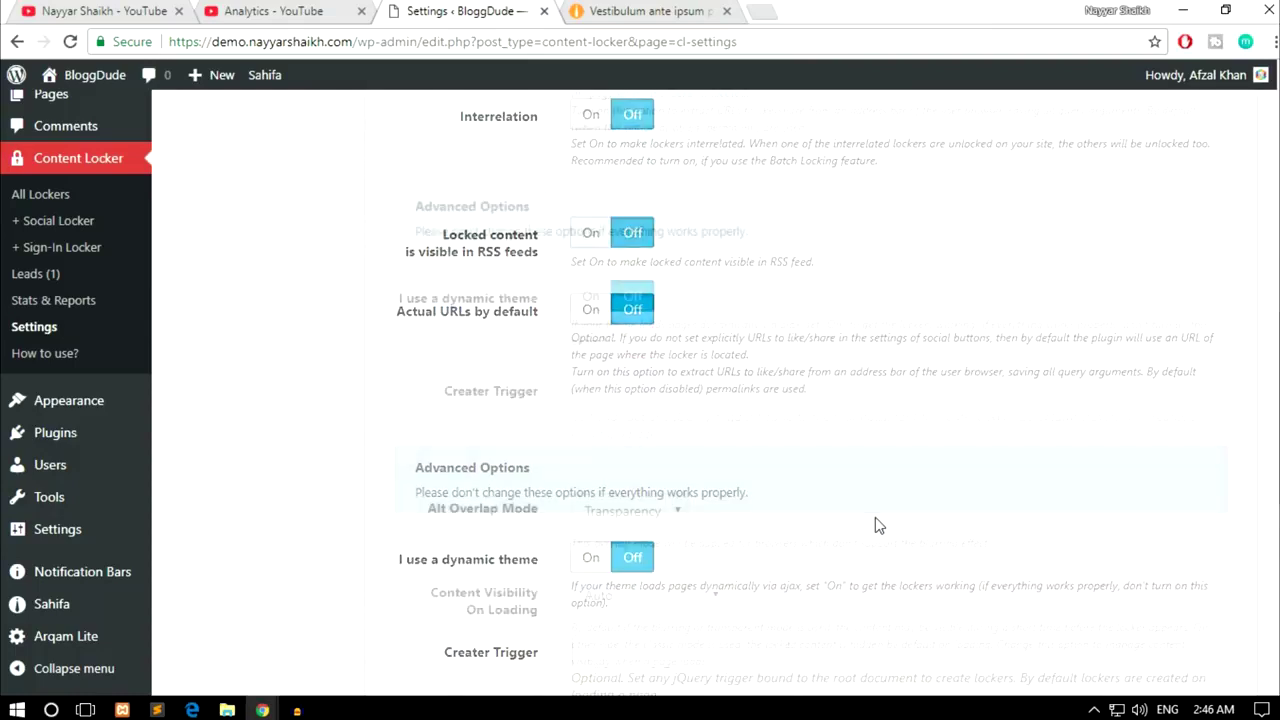
{"action": "scroll", "coordinate": [875, 520], "scroll_direction": "down", "scroll_amount": 3}
{"action": "left_click", "coordinate": [1246, 590]}
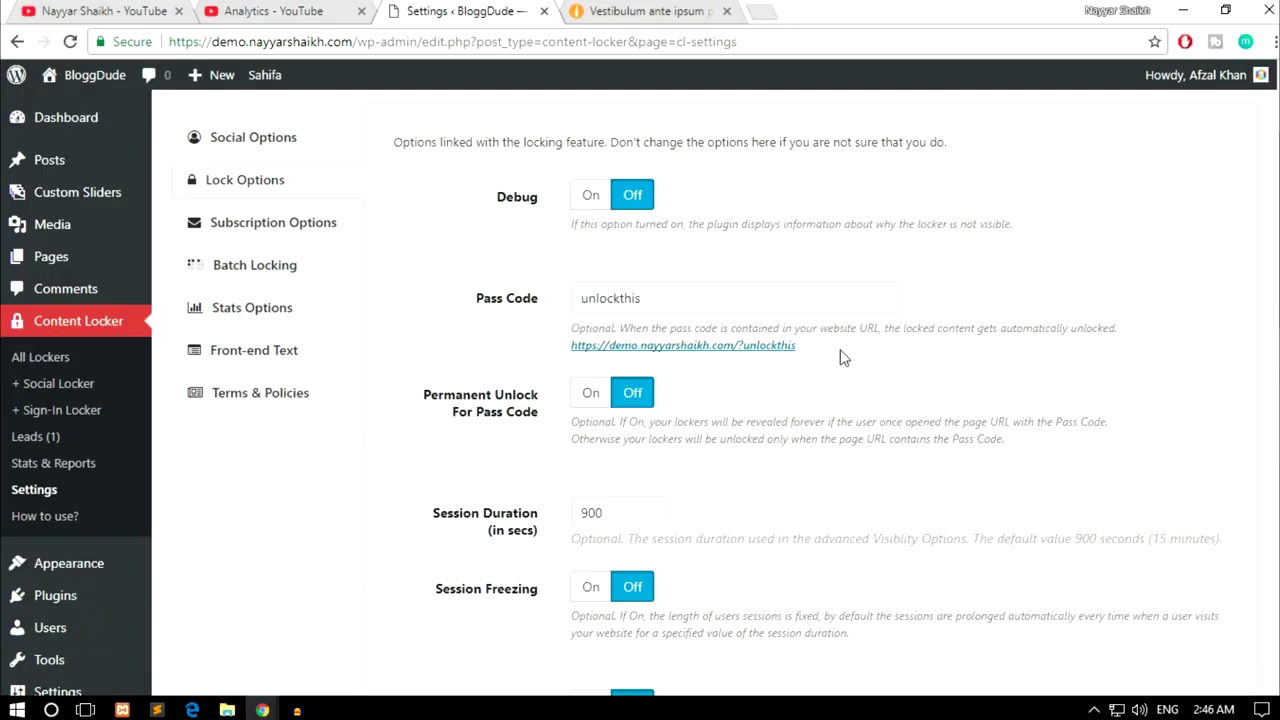
{"action": "left_click_drag", "start_coordinate": [796, 346], "coordinate": [739, 350]}
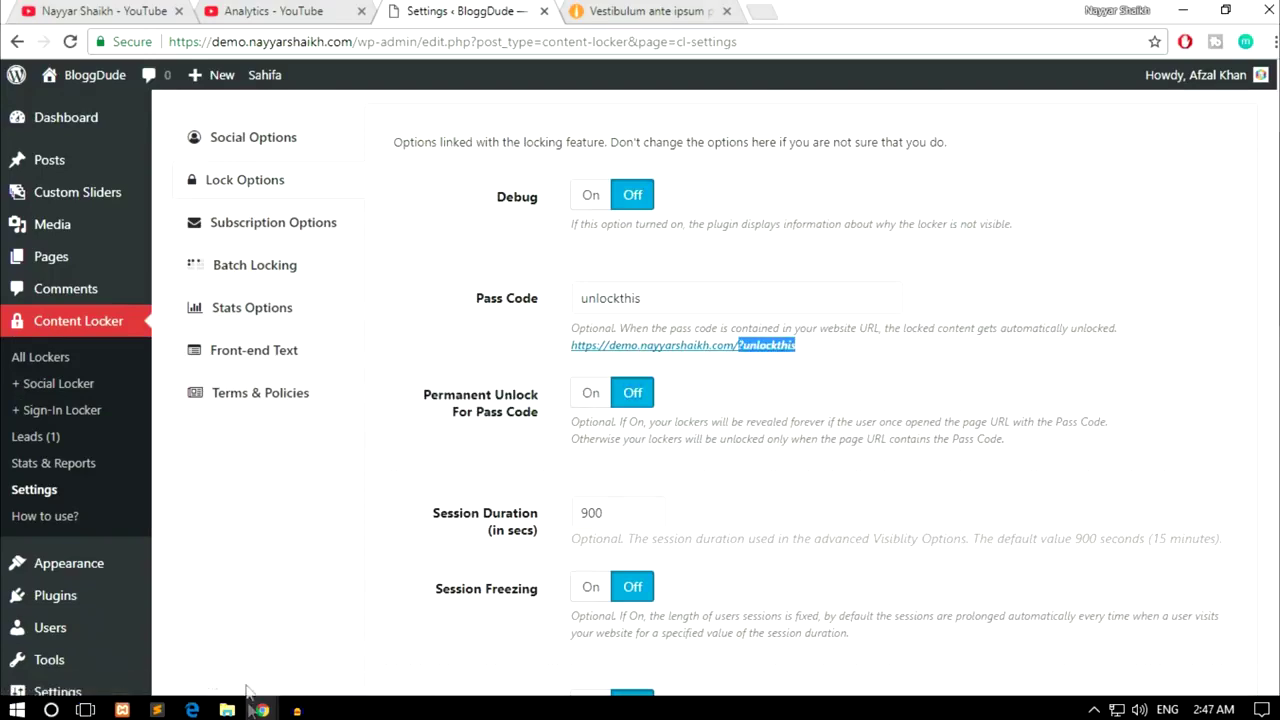
{"action": "mouse_move", "coordinate": [262, 710]}
{"action": "left_click", "coordinate": [437, 600]}
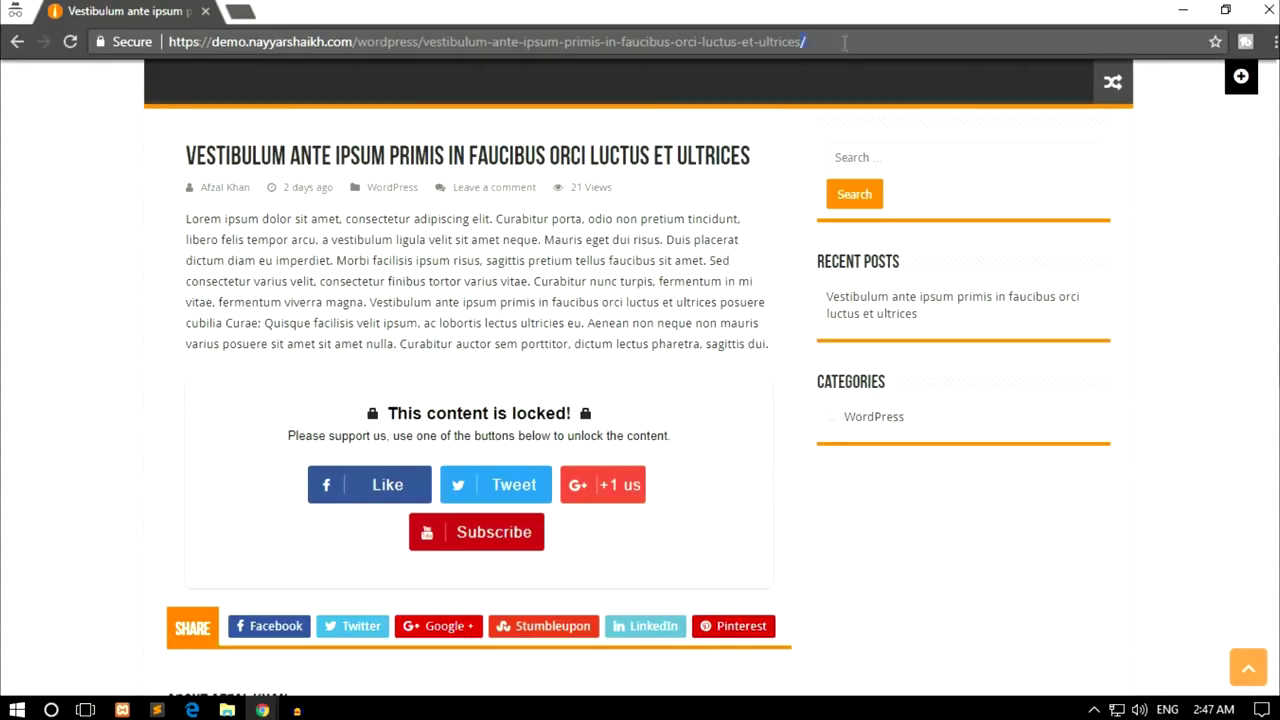
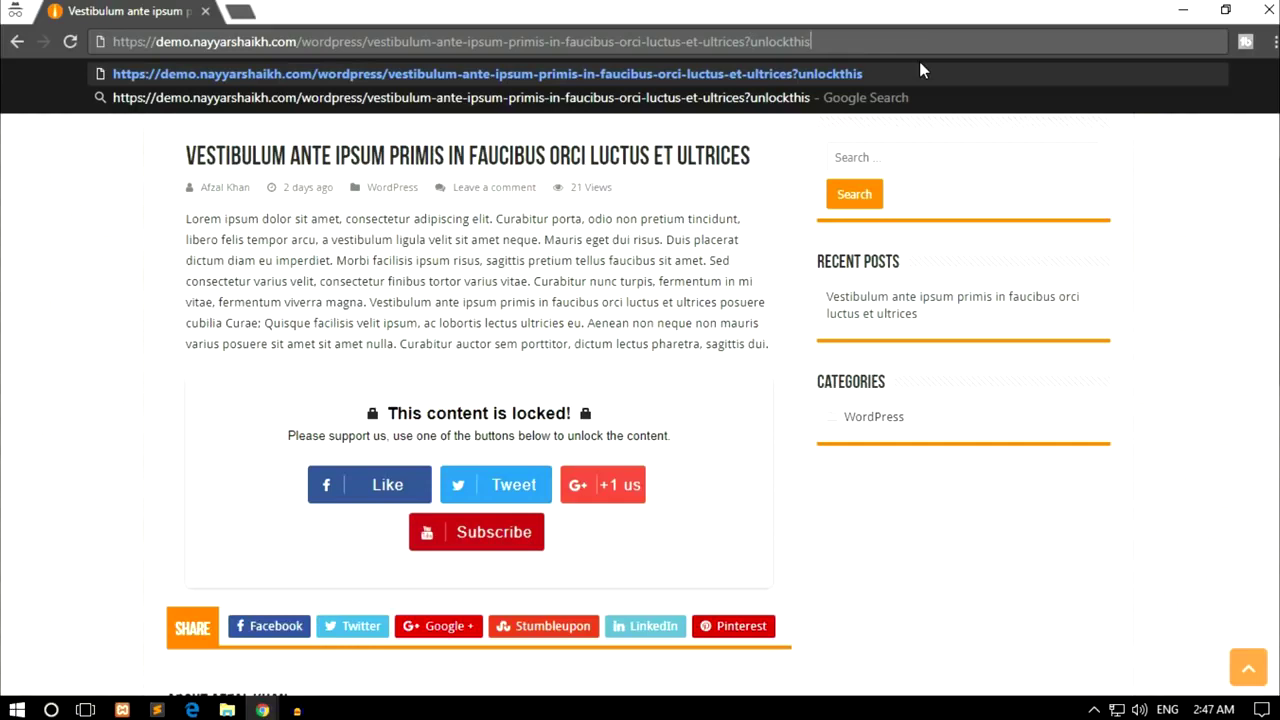
{"action": "key", "text": "Return"}
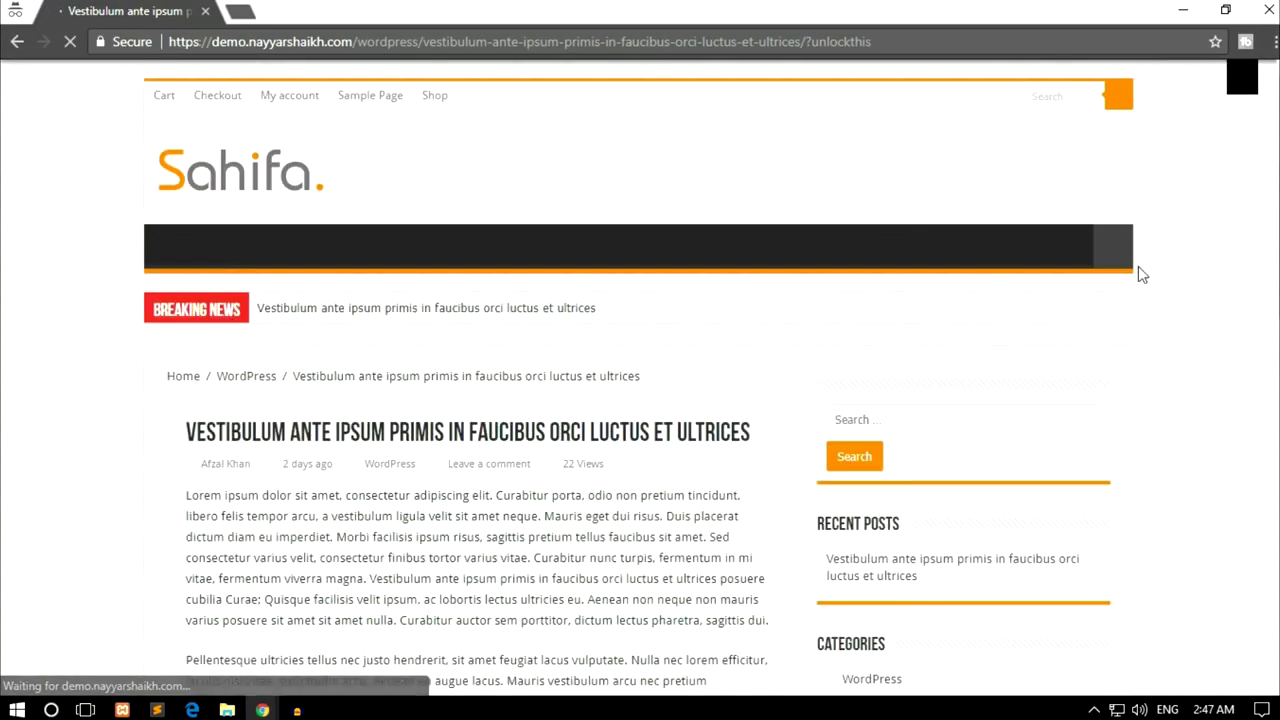
{"action": "scroll", "coordinate": [1213, 318], "scroll_direction": "down", "scroll_amount": 1}
{"action": "scroll", "coordinate": [1213, 318], "scroll_direction": "down", "scroll_amount": 2}
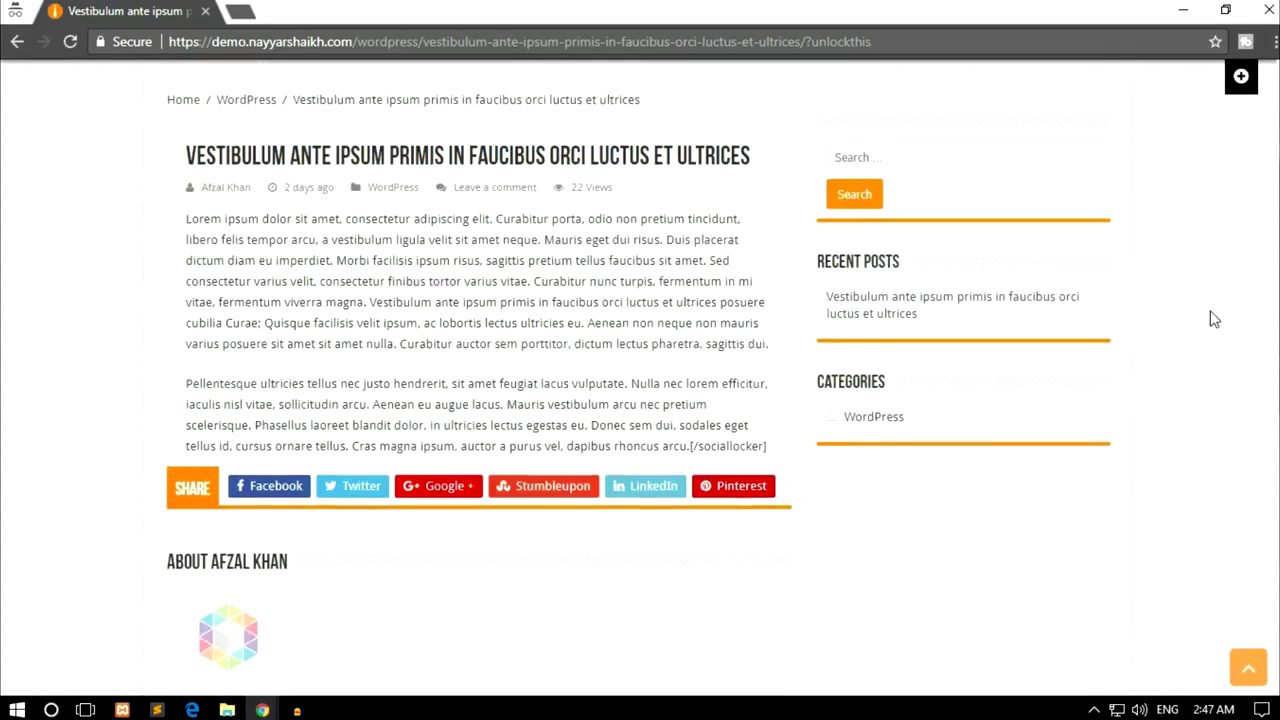
{"action": "left_click_drag", "start_coordinate": [187, 383], "coordinate": [767, 445]}
{"action": "left_click_drag", "start_coordinate": [873, 41], "coordinate": [818, 41]}
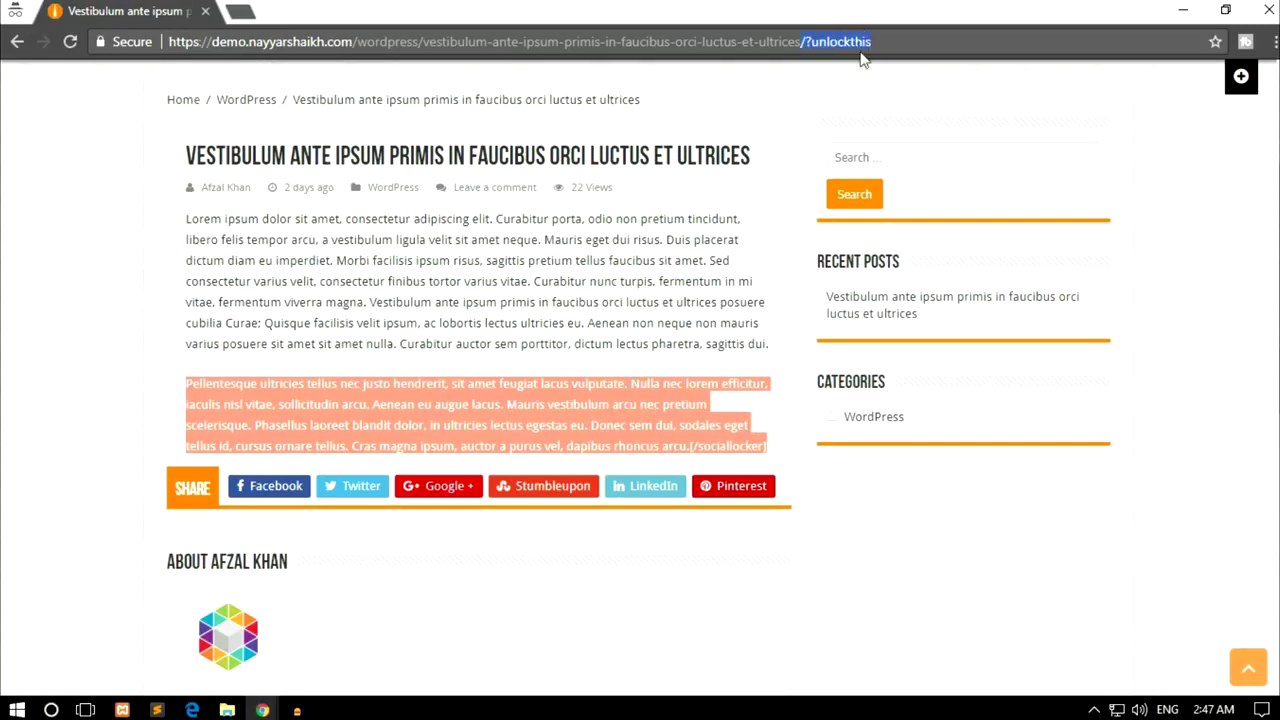
{"action": "mouse_move", "coordinate": [262, 708]}
{"action": "left_click", "coordinate": [203, 660]}
{"action": "scroll", "coordinate": [1096, 318], "scroll_direction": "down", "scroll_amount": 3}
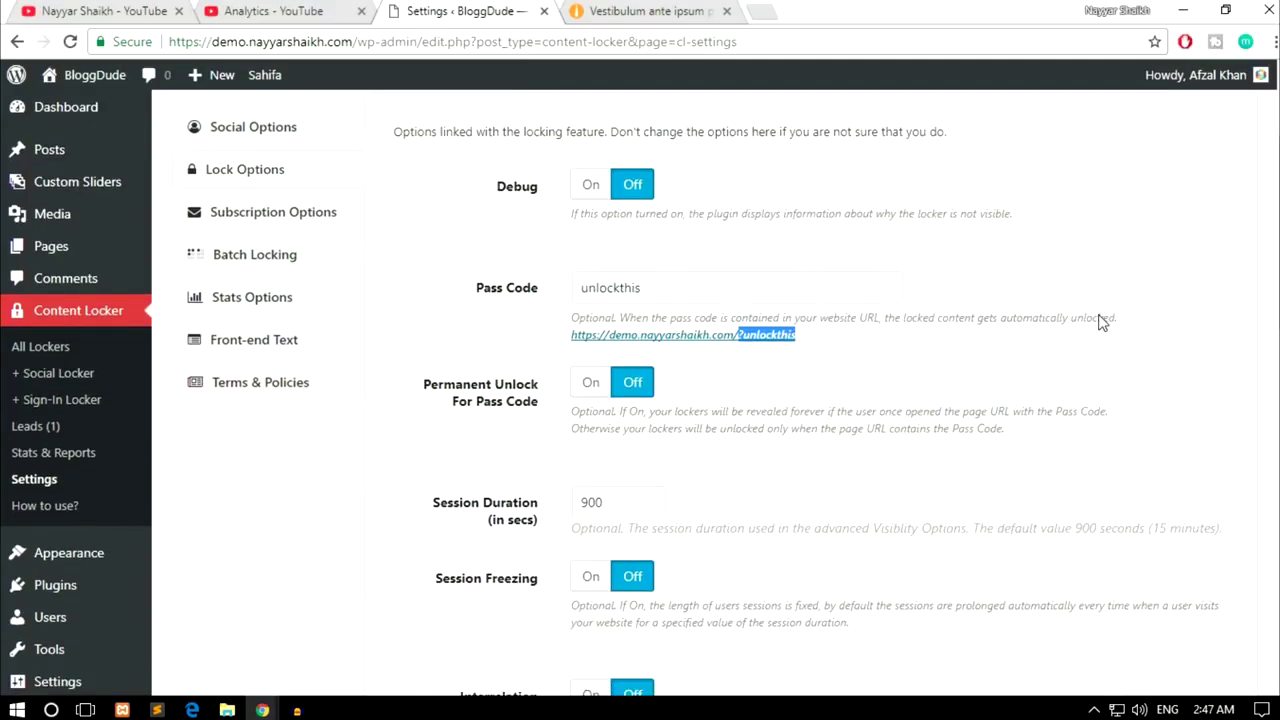
{"action": "scroll", "coordinate": [960, 296], "scroll_direction": "up", "scroll_amount": 1}
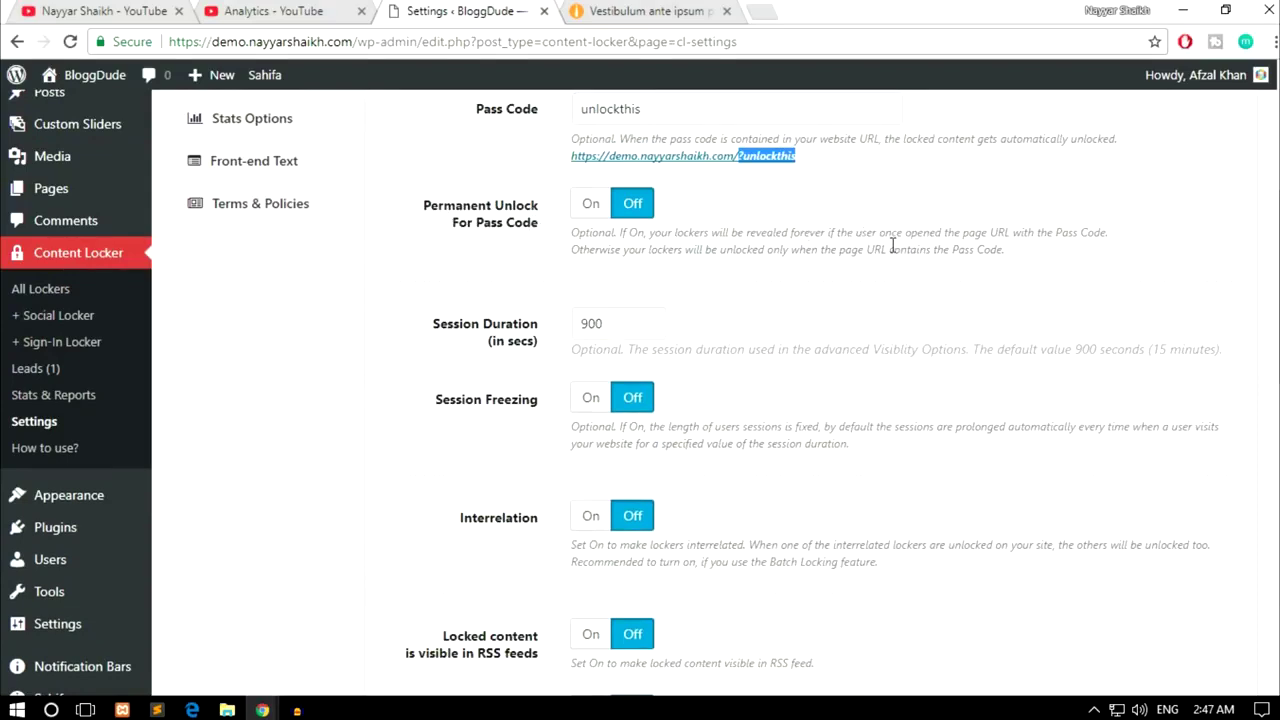
{"action": "scroll", "coordinate": [852, 257], "scroll_direction": "up", "scroll_amount": 1}
{"action": "left_click", "coordinate": [528, 218]}
{"action": "left_click", "coordinate": [905, 270]}
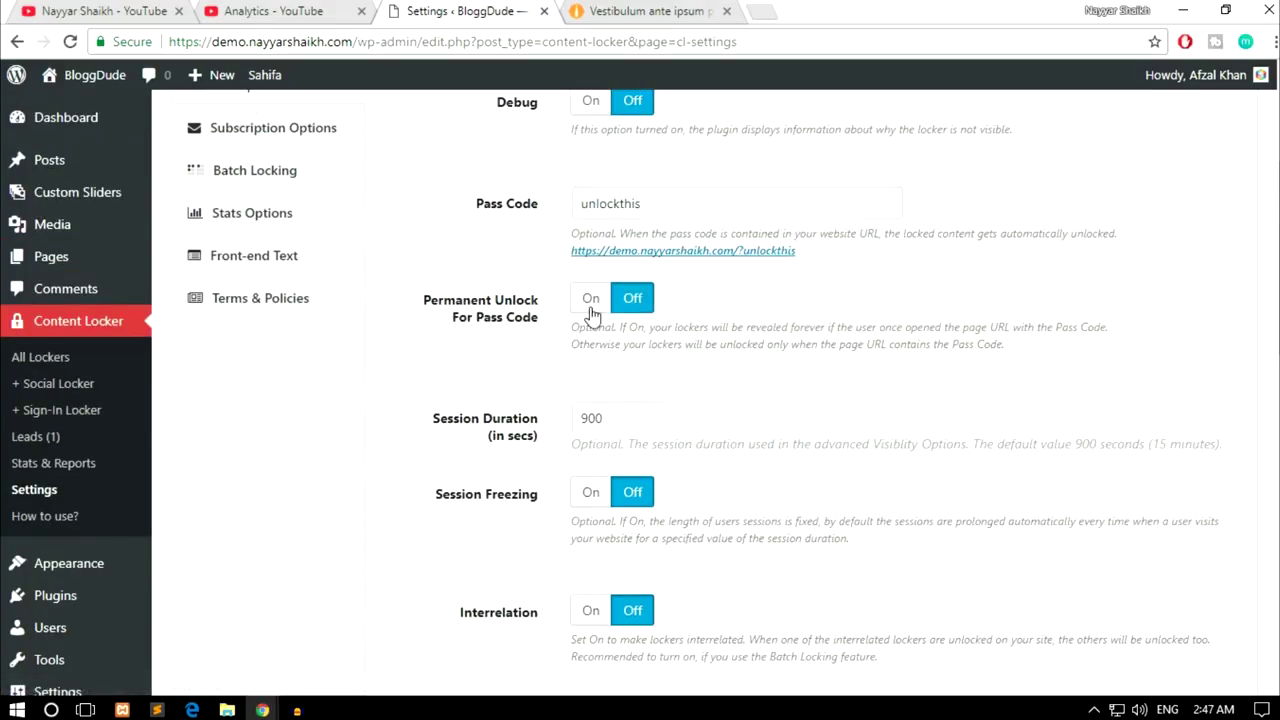
{"action": "mouse_move", "coordinate": [262, 708]}
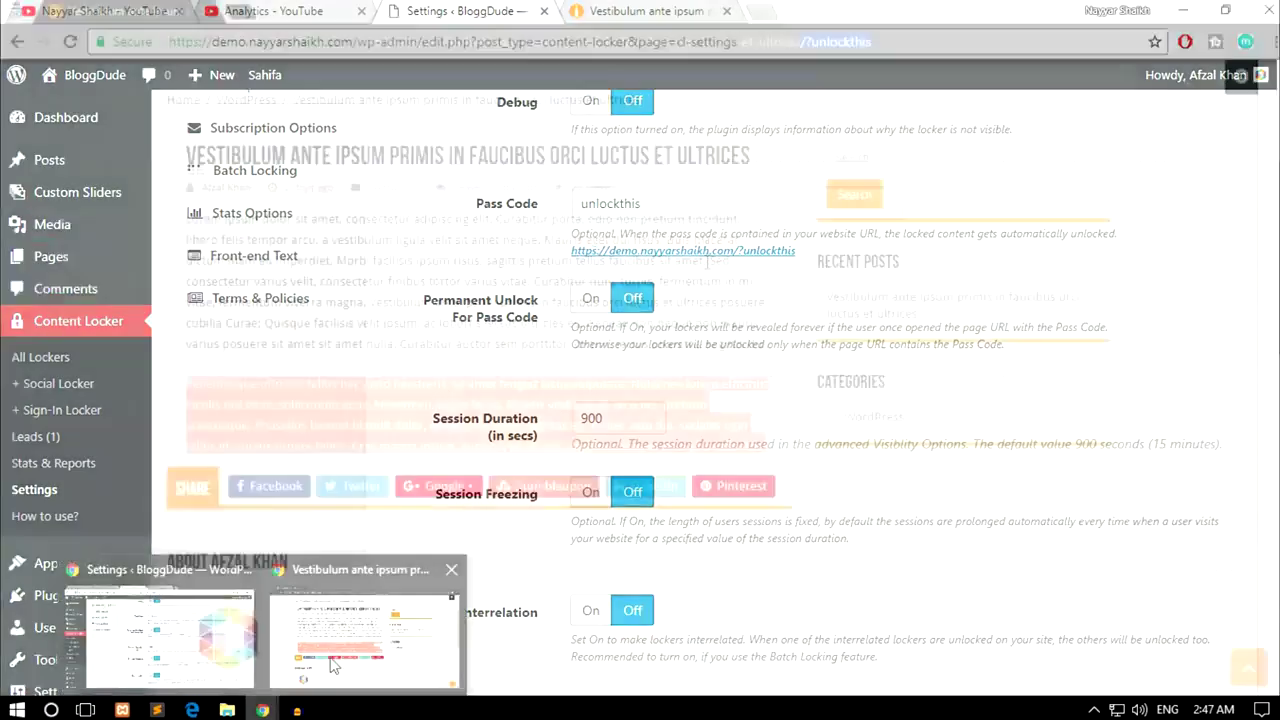
{"action": "left_click", "coordinate": [329, 665]}
{"action": "left_click", "coordinate": [903, 41]}
{"action": "left_click", "coordinate": [806, 41], "text": "shift"}
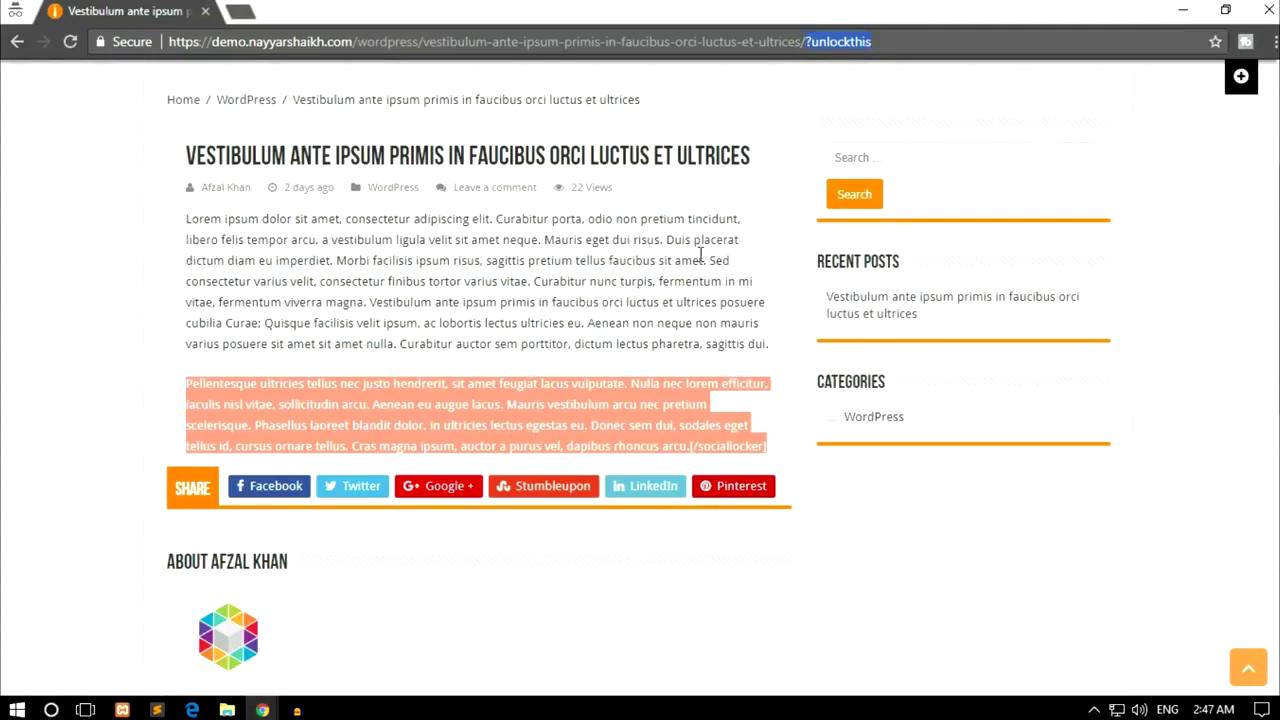
{"action": "scroll", "coordinate": [486, 257], "scroll_direction": "up", "scroll_amount": 3}
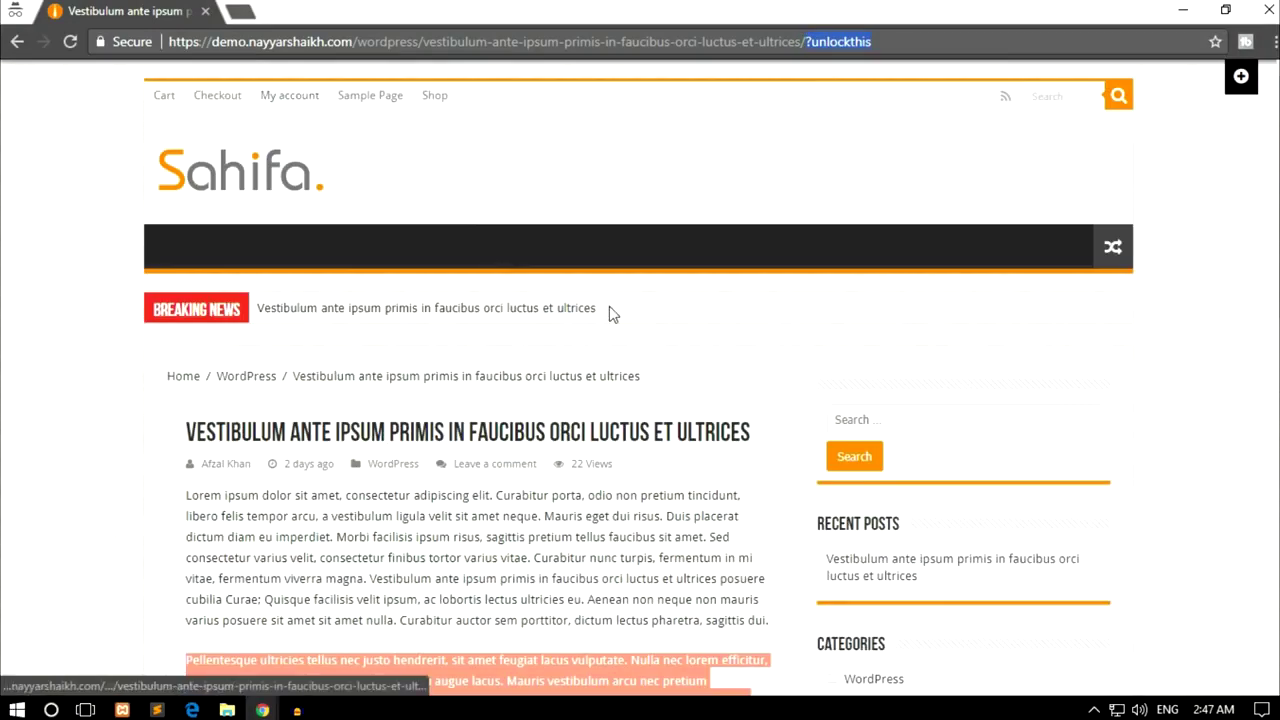
{"action": "scroll", "coordinate": [609, 309], "scroll_direction": "down", "scroll_amount": 4}
{"action": "scroll", "coordinate": [696, 287], "scroll_direction": "up", "scroll_amount": 1}
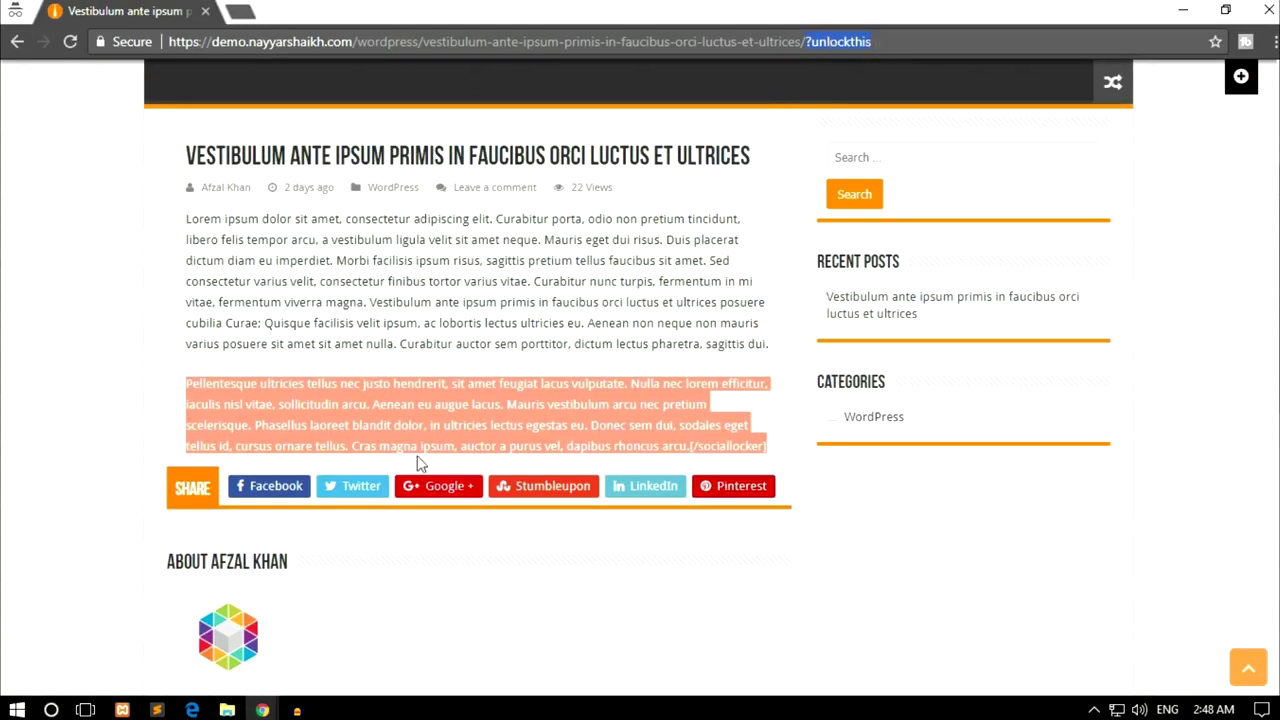
Back in settings, select the pass code value and scroll down through Lock Options
{"action": "mouse_move", "coordinate": [262, 710]}
{"action": "left_click", "coordinate": [238, 665]}
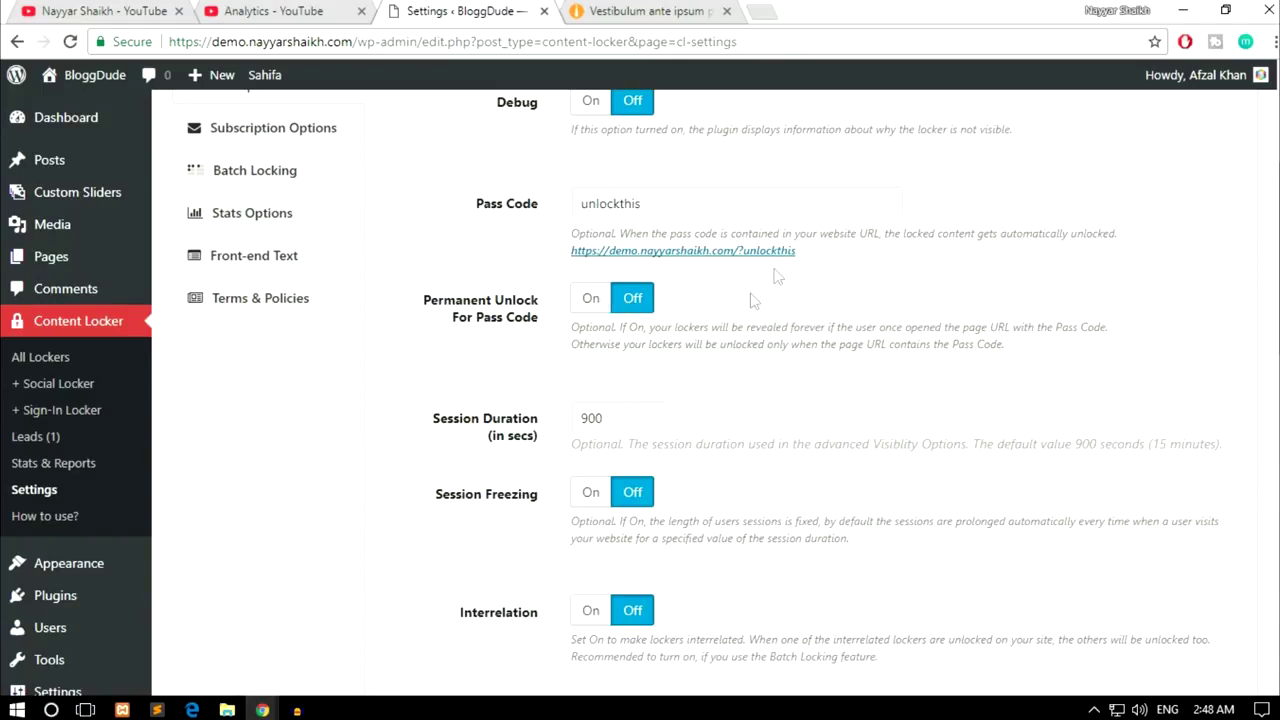
{"action": "left_click", "coordinate": [520, 205]}
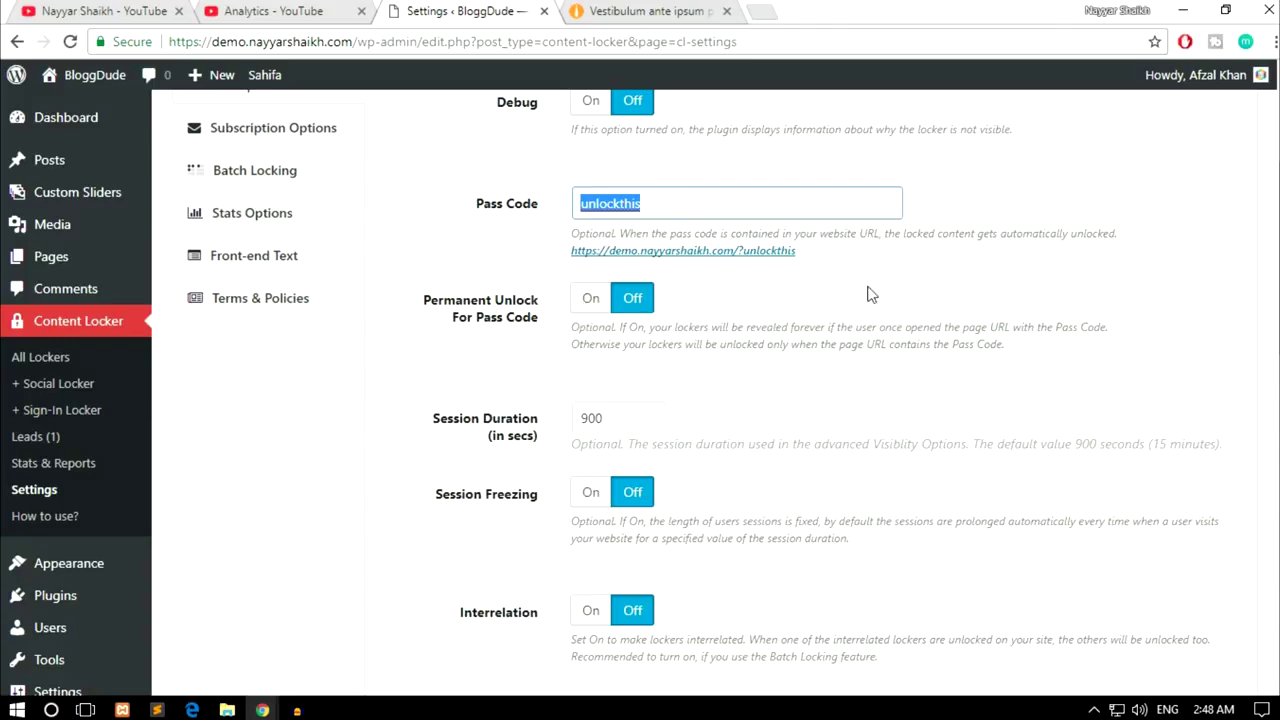
{"action": "scroll", "coordinate": [1028, 314], "scroll_direction": "down", "scroll_amount": 2}
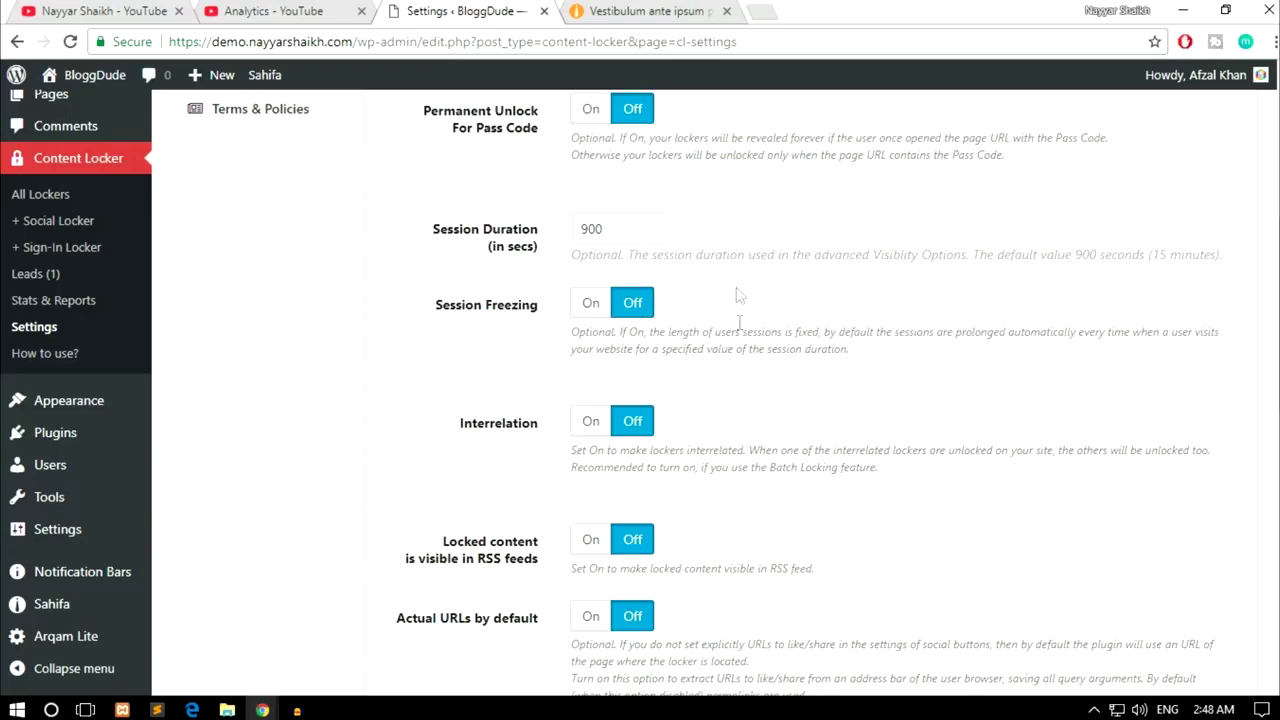
Highlight the 900-second session duration and its 15-minute default help text
{"action": "double_click", "coordinate": [576, 238]}
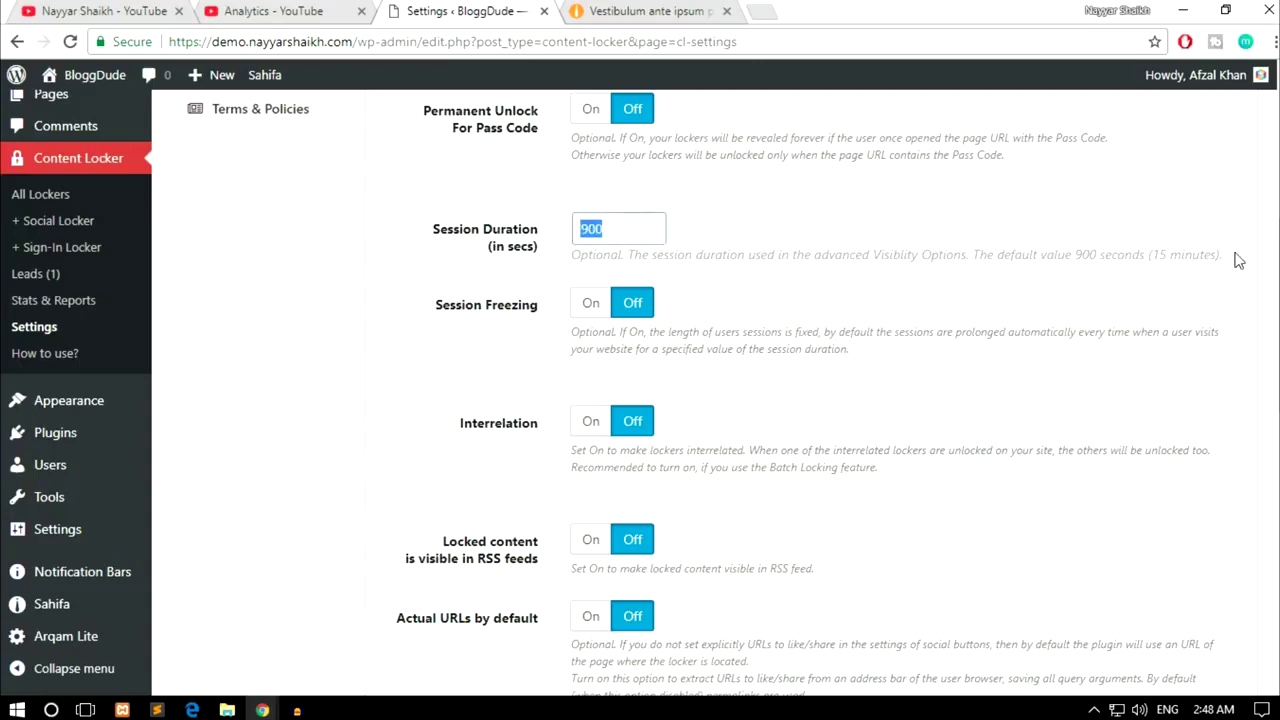
{"action": "left_click_drag", "start_coordinate": [1236, 258], "coordinate": [1139, 250]}
{"action": "left_click", "coordinate": [1115, 258]}
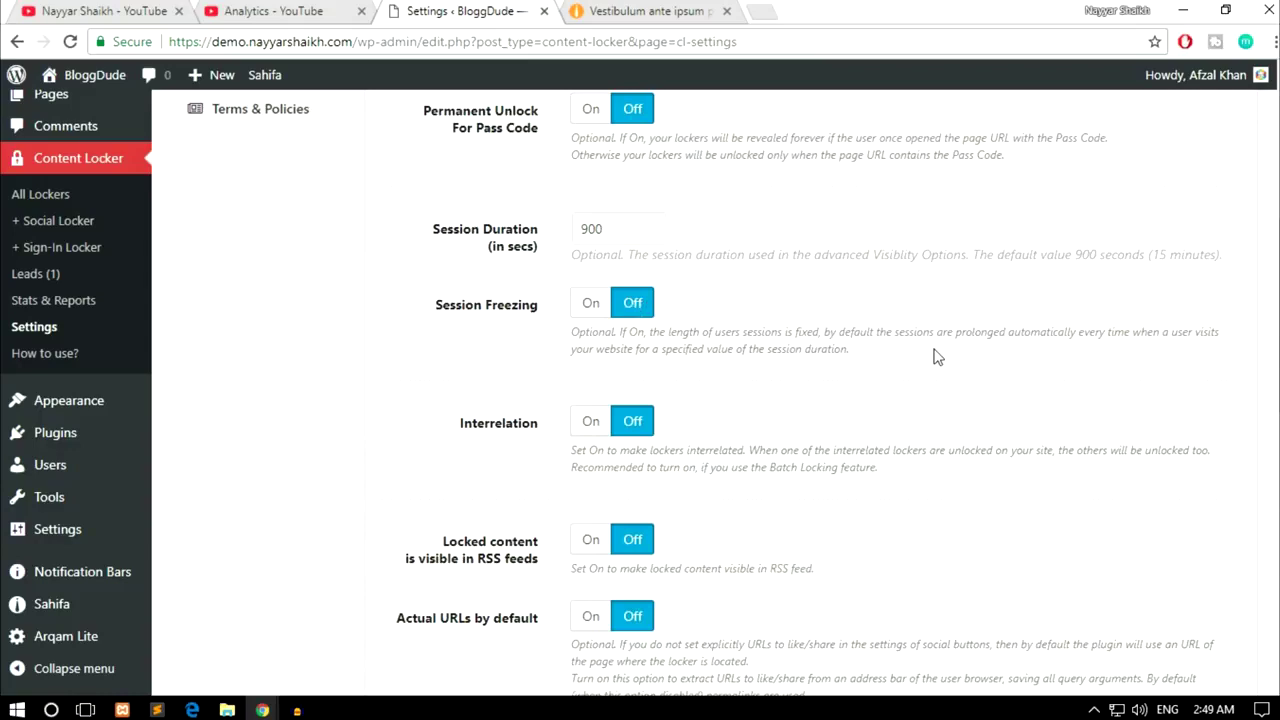
{"action": "scroll", "coordinate": [935, 355], "scroll_direction": "down", "scroll_amount": 2}
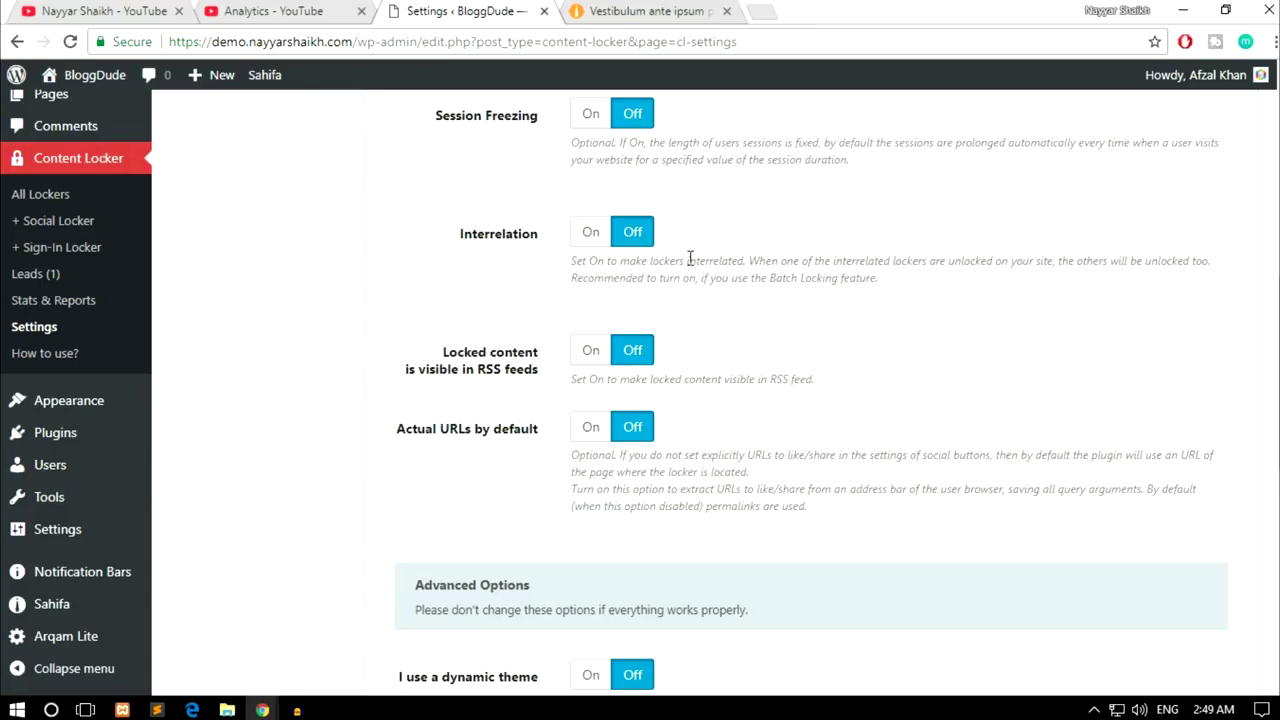
{"action": "scroll", "coordinate": [940, 331], "scroll_direction": "down", "scroll_amount": 2}
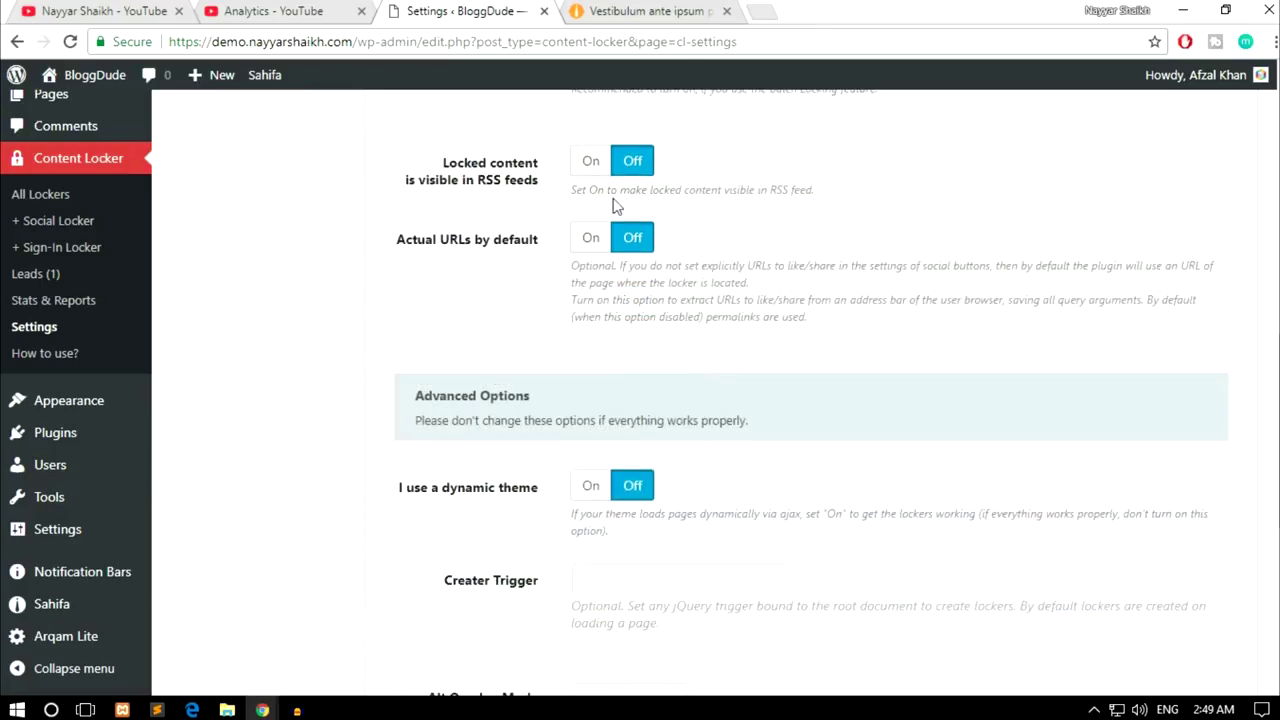
{"action": "scroll", "coordinate": [817, 377], "scroll_direction": "down", "scroll_amount": 2}
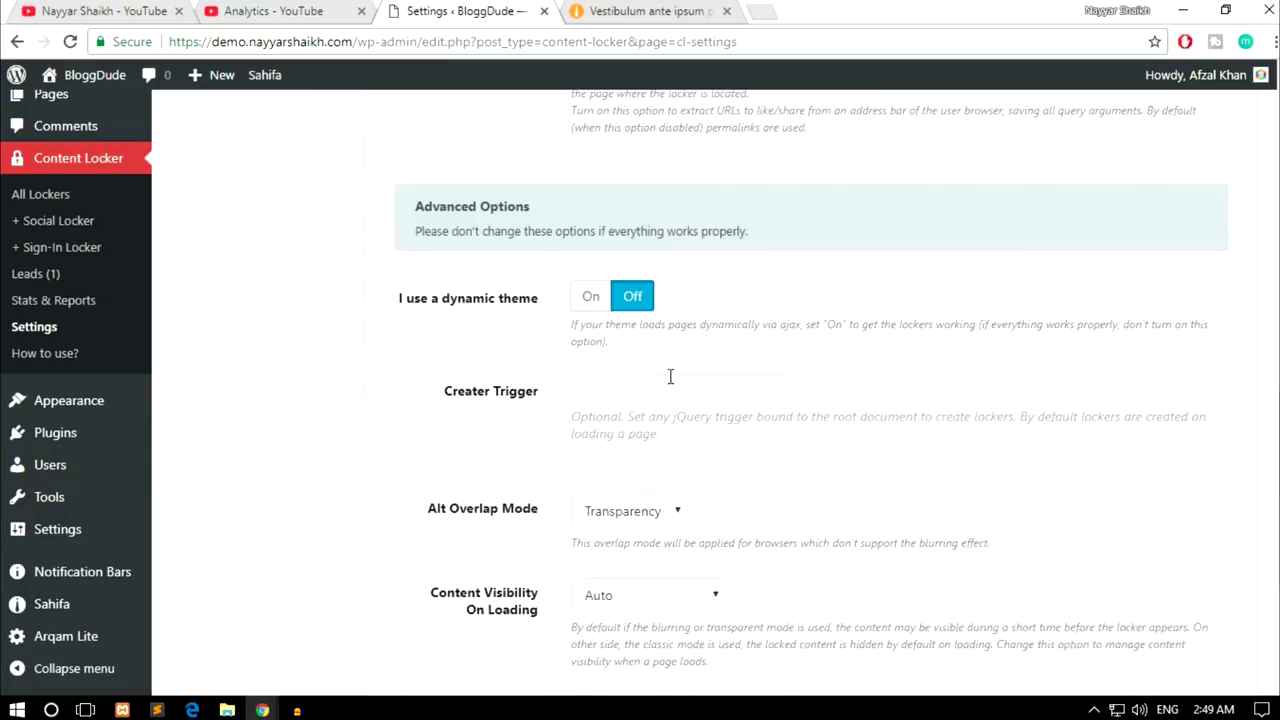
Save the Content Locker settings and show Subscription Options with Default List set to Database
{"action": "left_click_drag", "start_coordinate": [410, 206], "coordinate": [563, 231]}
{"action": "left_click", "coordinate": [810, 262]}
{"action": "scroll", "coordinate": [771, 325], "scroll_direction": "down", "scroll_amount": 3}
{"action": "left_click", "coordinate": [1220, 595]}
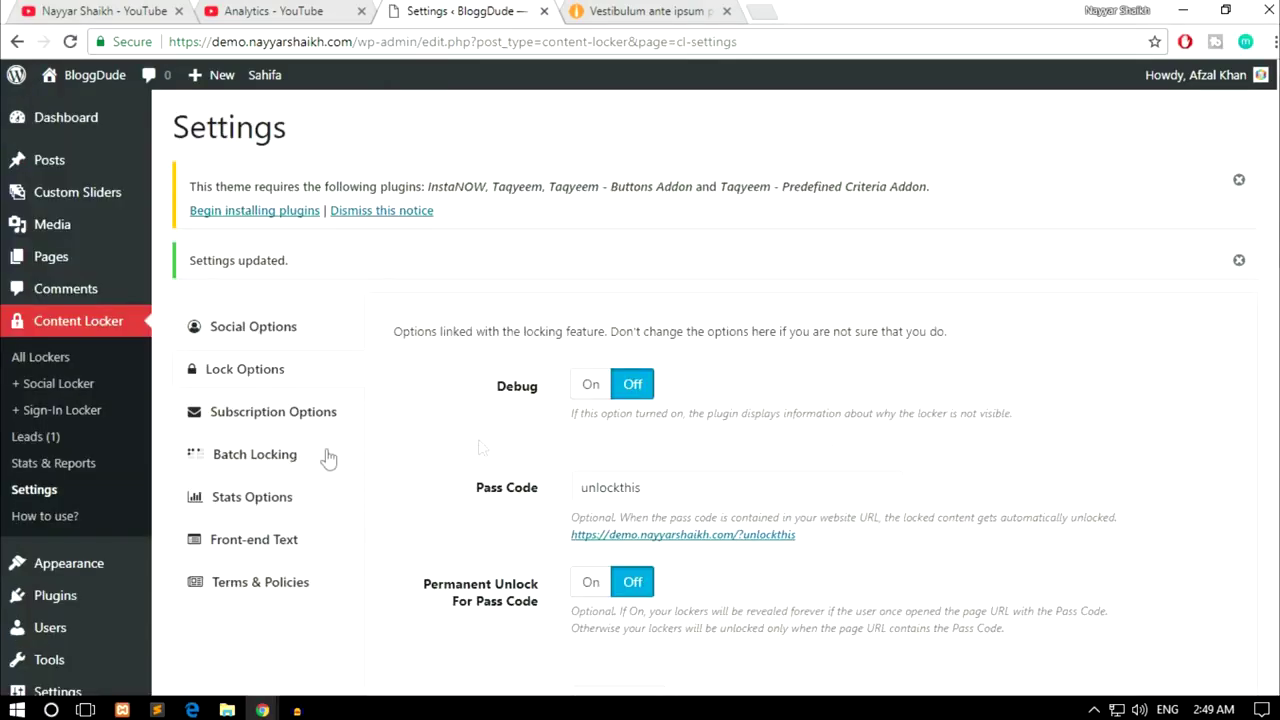
{"action": "left_click", "coordinate": [295, 423]}
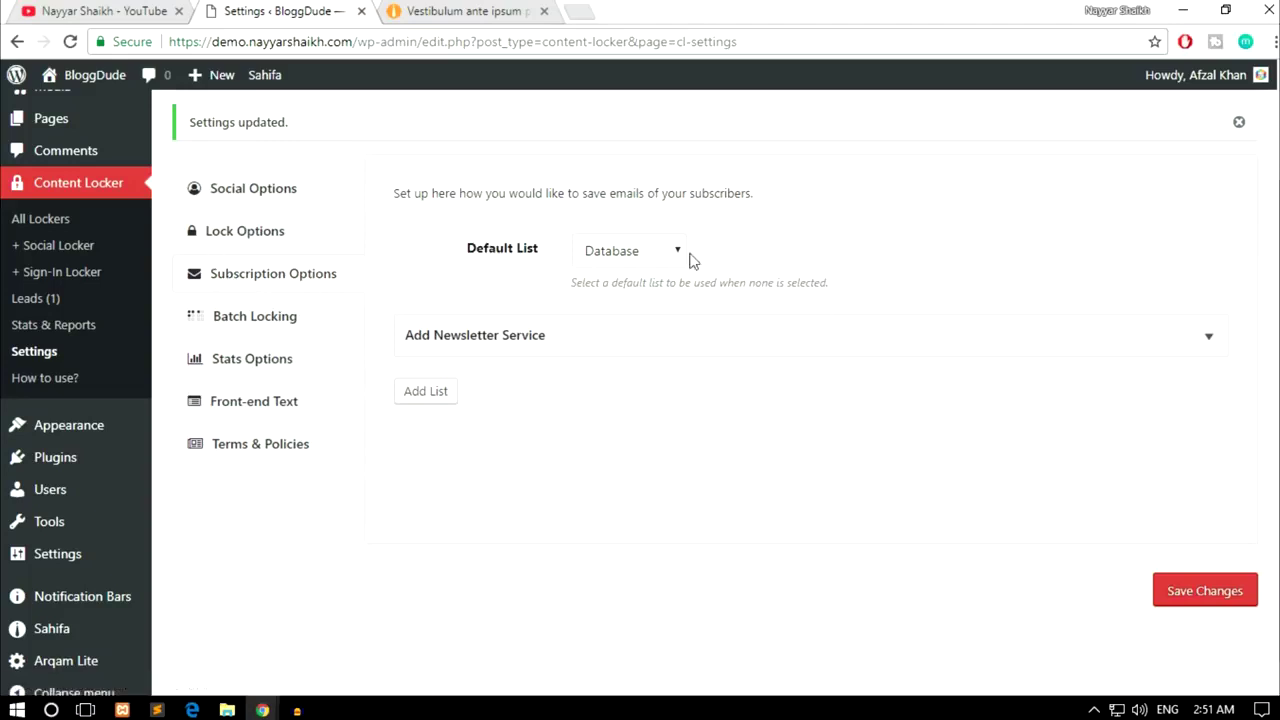
{"action": "left_click", "coordinate": [603, 262]}
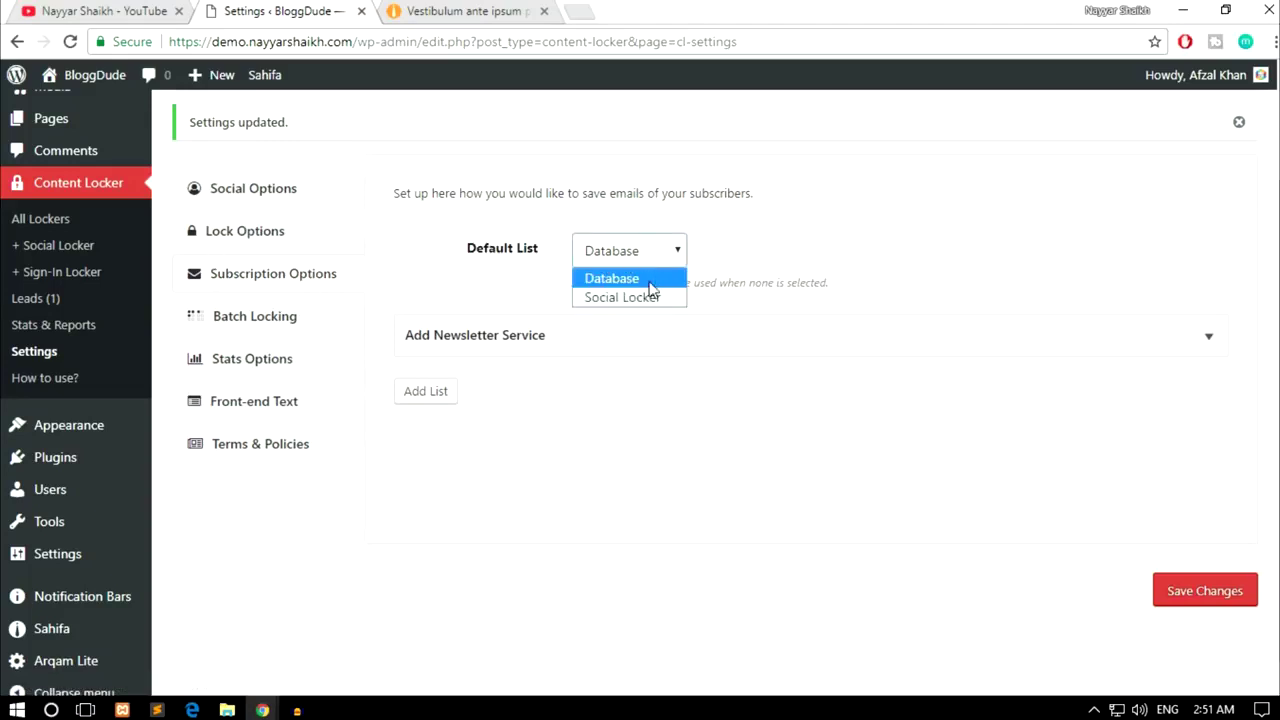
{"action": "left_click", "coordinate": [648, 280]}
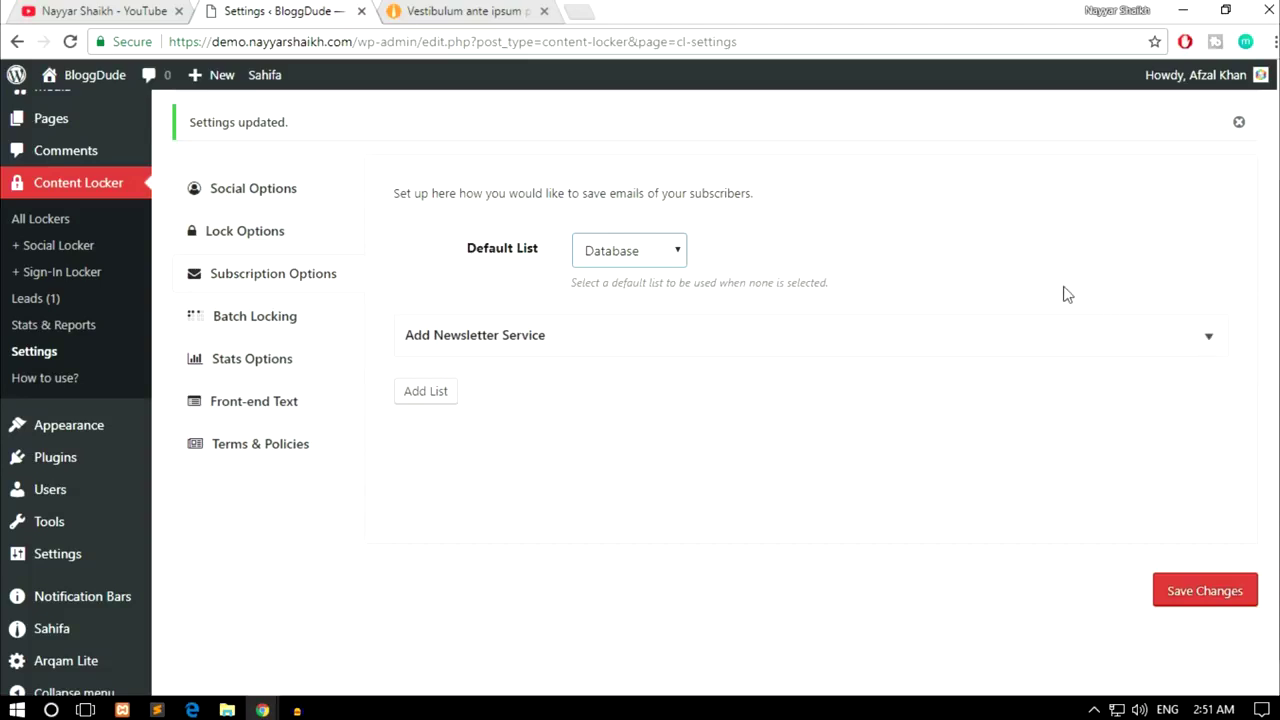
{"action": "scroll", "coordinate": [878, 429], "scroll_direction": "down", "scroll_amount": 1}
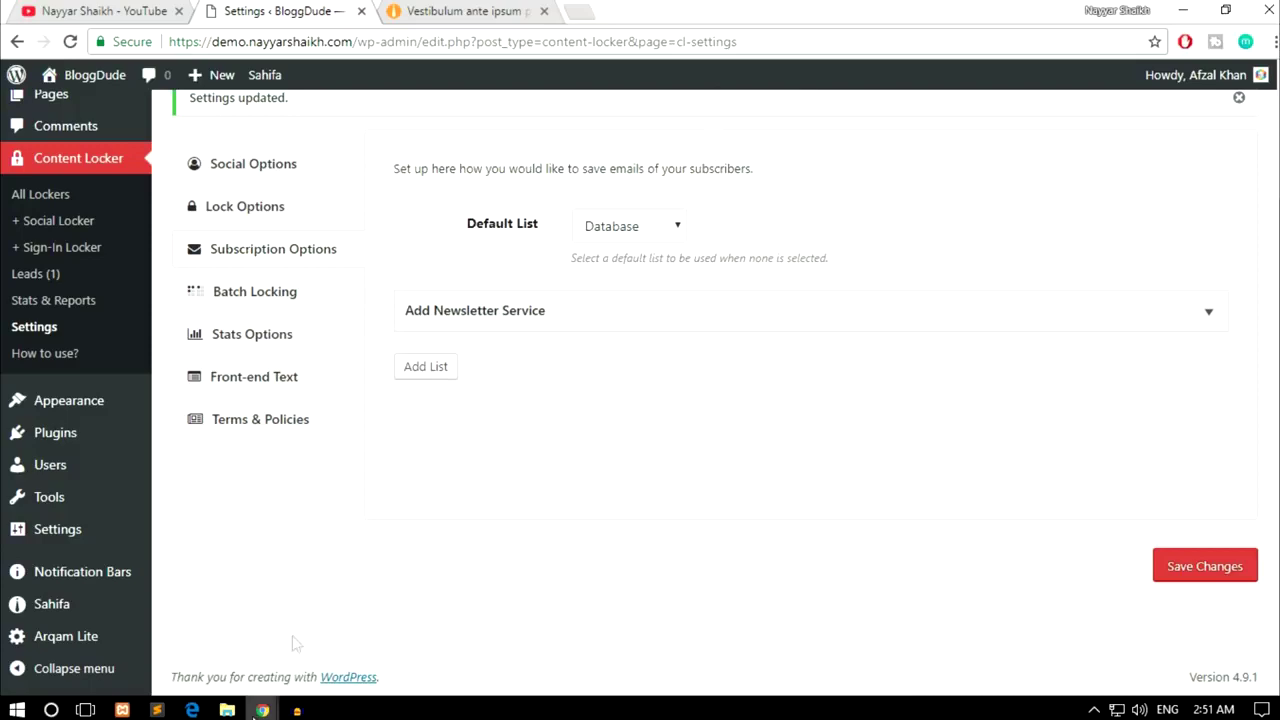
{"action": "mouse_move", "coordinate": [262, 708]}
{"action": "left_click", "coordinate": [330, 625]}
{"action": "left_click", "coordinate": [648, 388]}
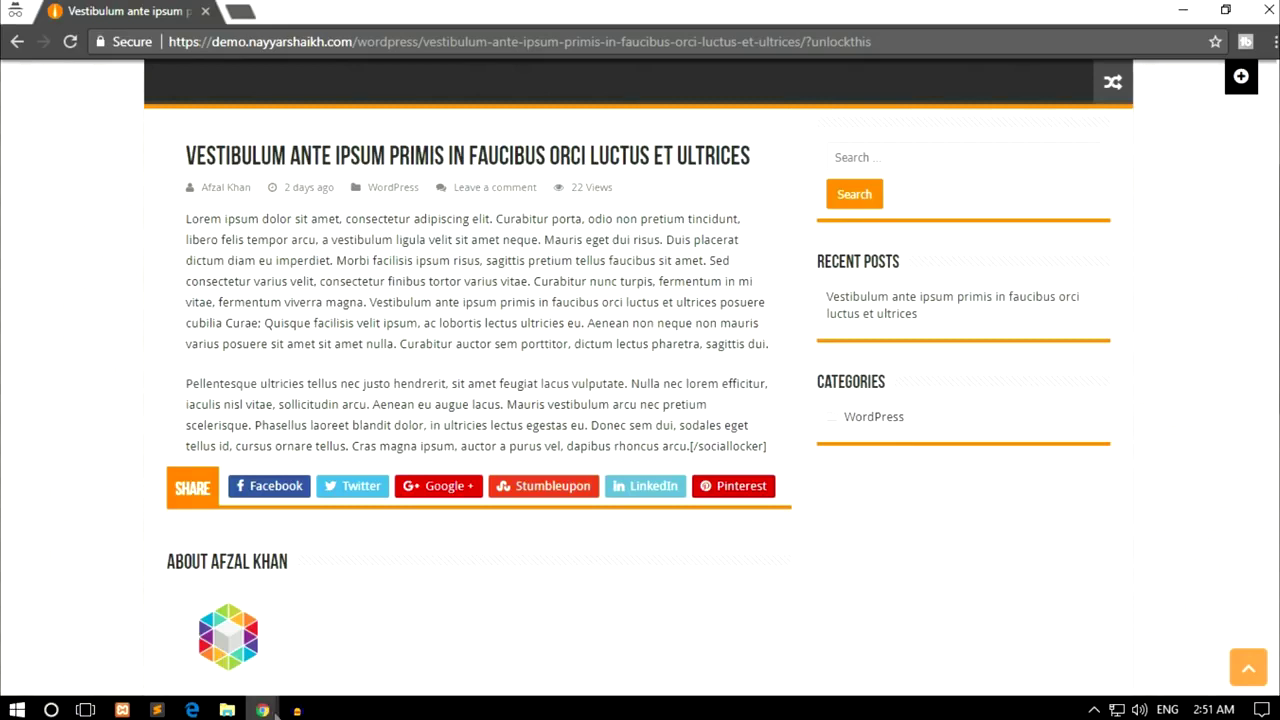
{"action": "mouse_move", "coordinate": [262, 708]}
{"action": "left_click", "coordinate": [184, 651]}
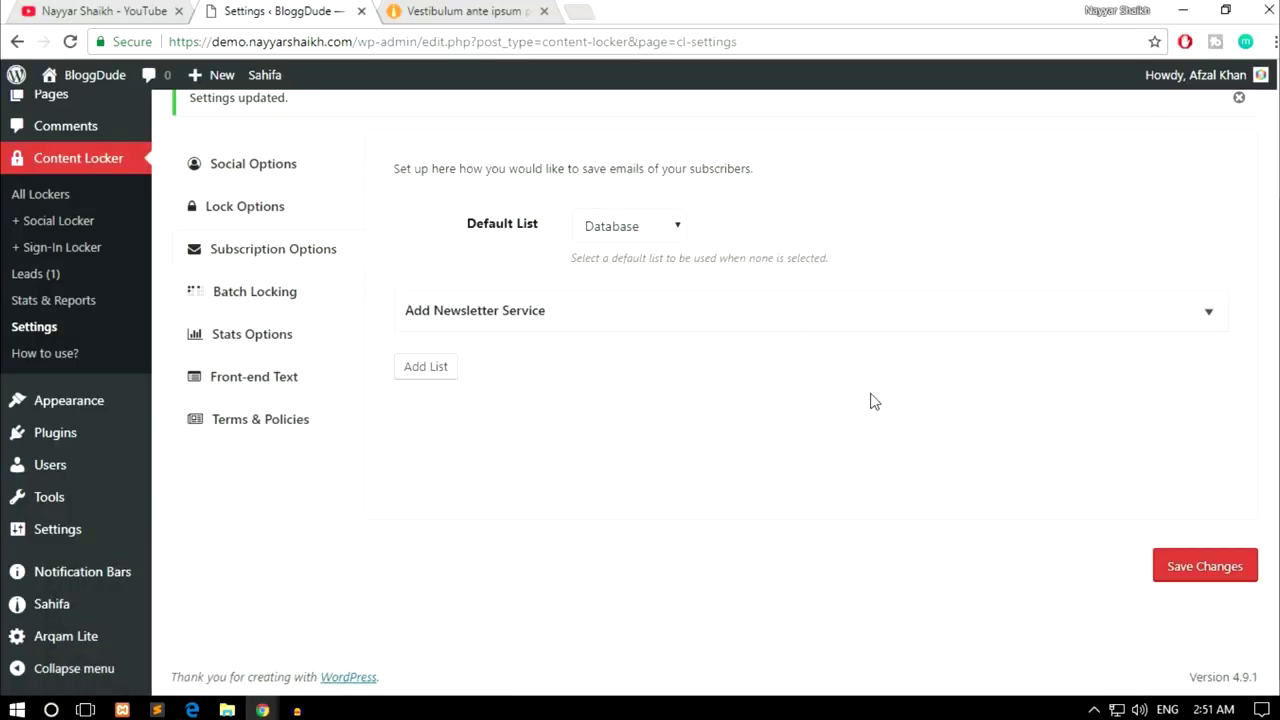
{"action": "scroll", "coordinate": [870, 400], "scroll_direction": "up", "scroll_amount": 1}
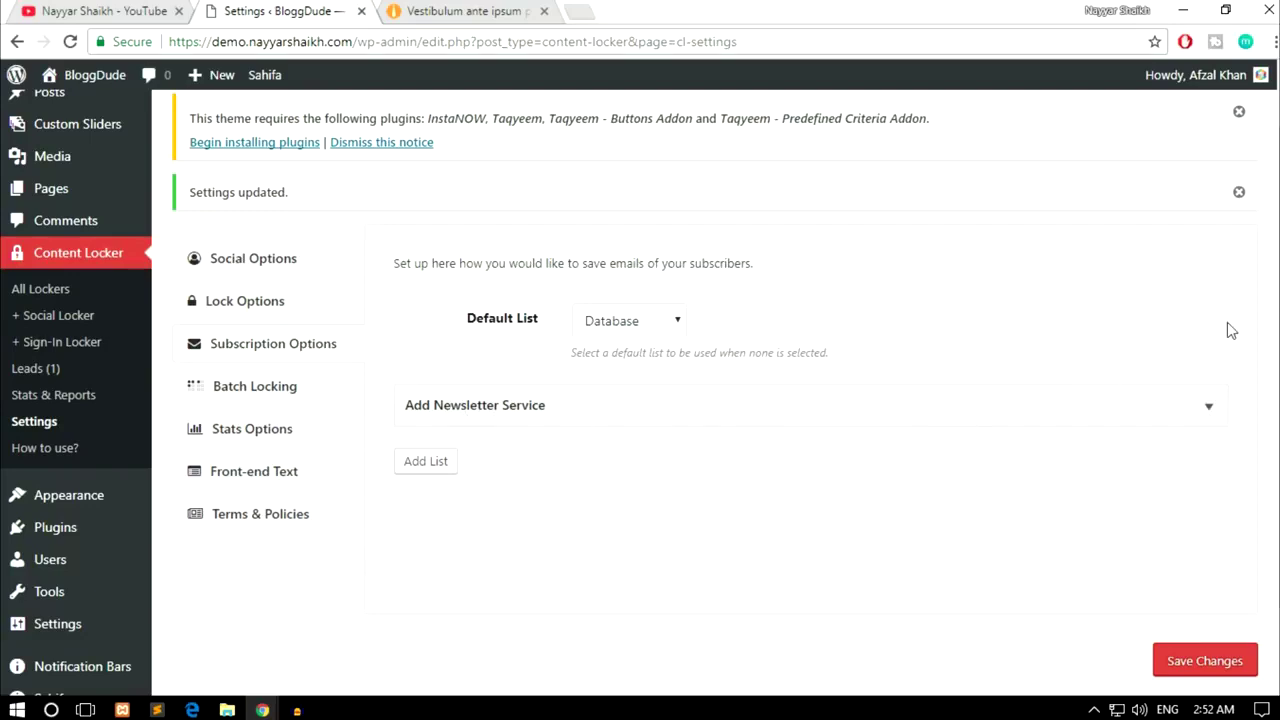
Add a newsletter list named 'Content Locker' using MailChimp, then open a new browser tab
{"action": "left_click", "coordinate": [1206, 410]}
{"action": "scroll", "coordinate": [1240, 413], "scroll_direction": "down", "scroll_amount": 2}
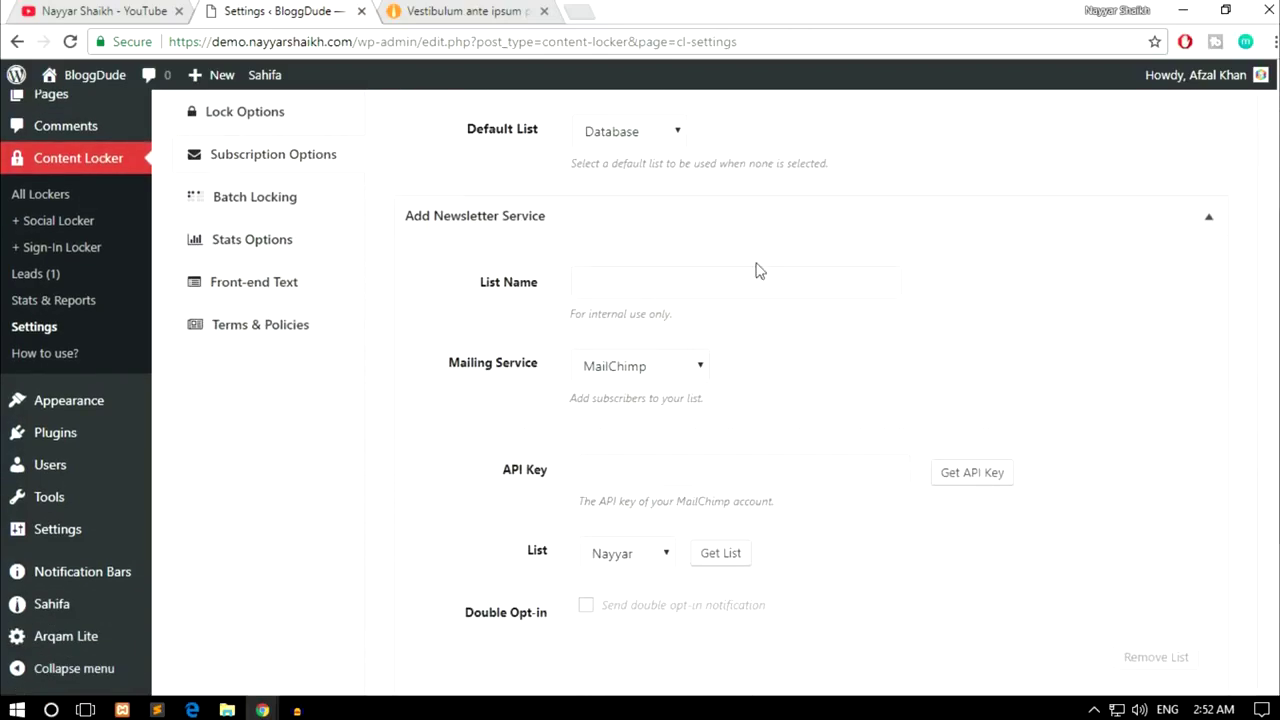
{"action": "left_click", "coordinate": [678, 282]}
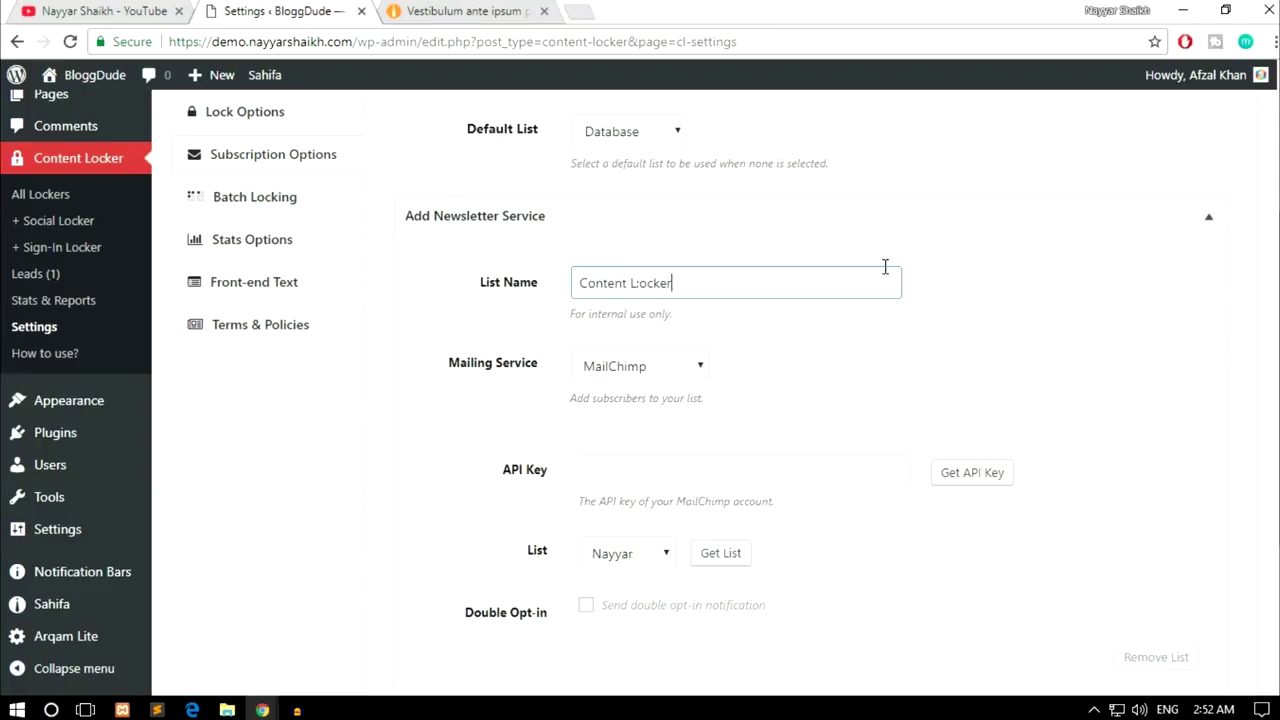
{"action": "scroll", "coordinate": [671, 361], "scroll_direction": "down", "scroll_amount": 1}
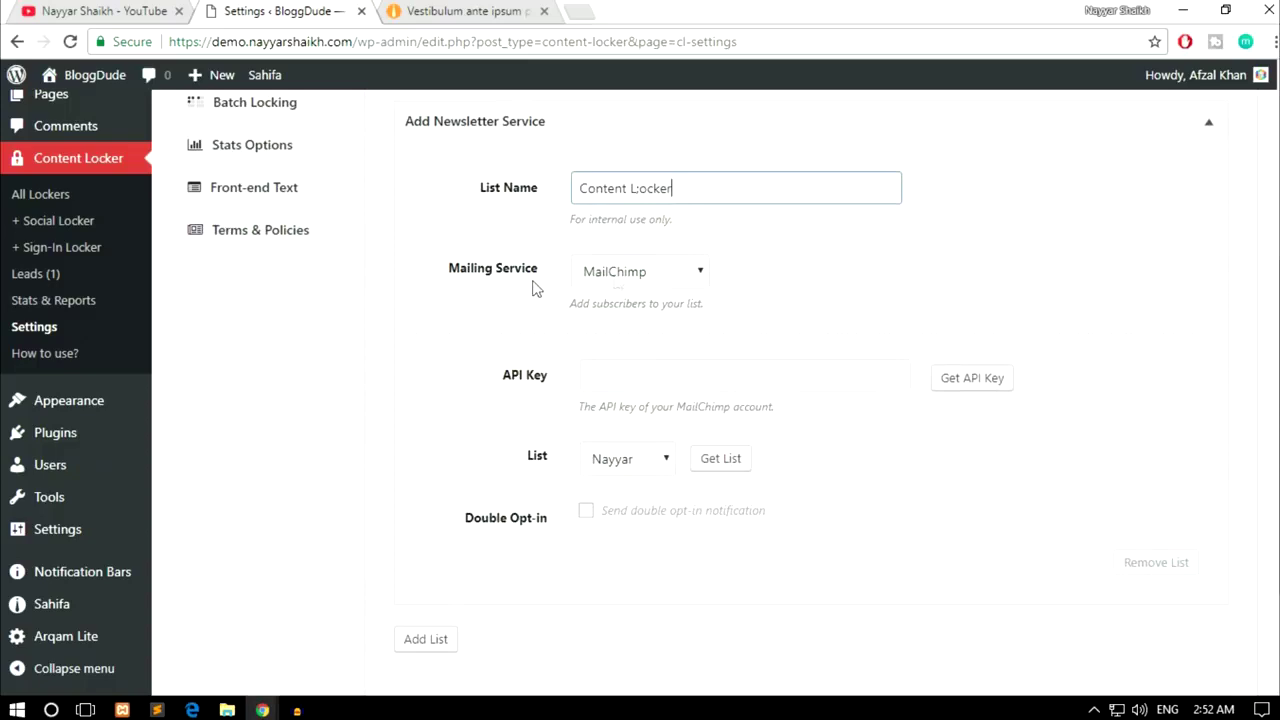
{"action": "left_click", "coordinate": [648, 278]}
{"action": "left_click", "coordinate": [667, 515]}
{"action": "left_click", "coordinate": [651, 377]}
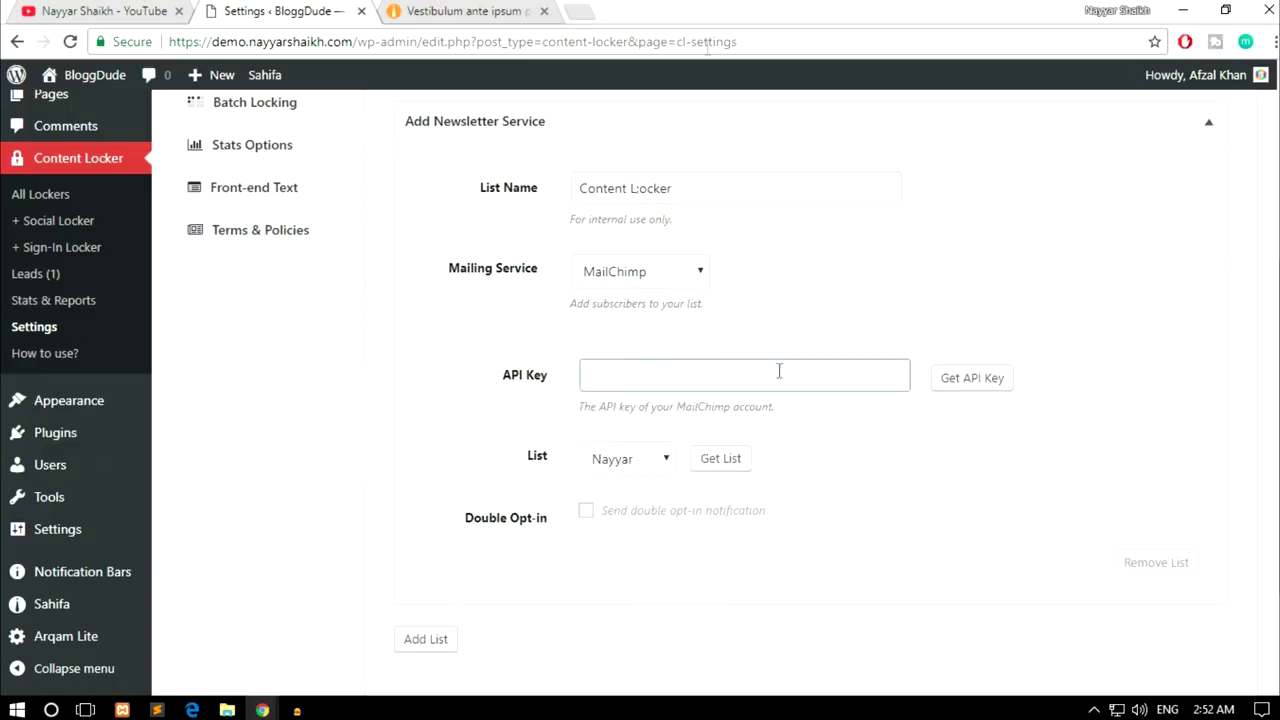
{"action": "left_click", "coordinate": [580, 10]}
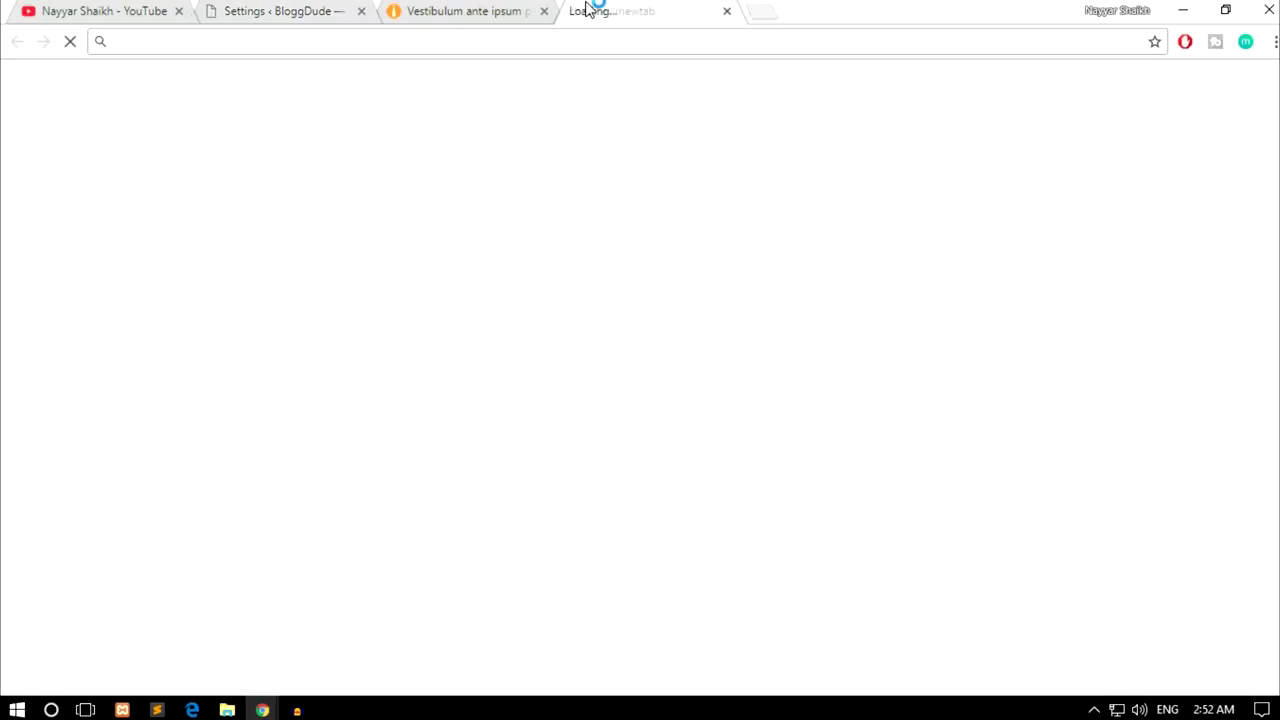
Load mailchimp.com, then browse more uploaded videos on the YouTube channel tab
{"action": "type", "text": "mailchimp.com"}
{"action": "key", "text": "Return"}
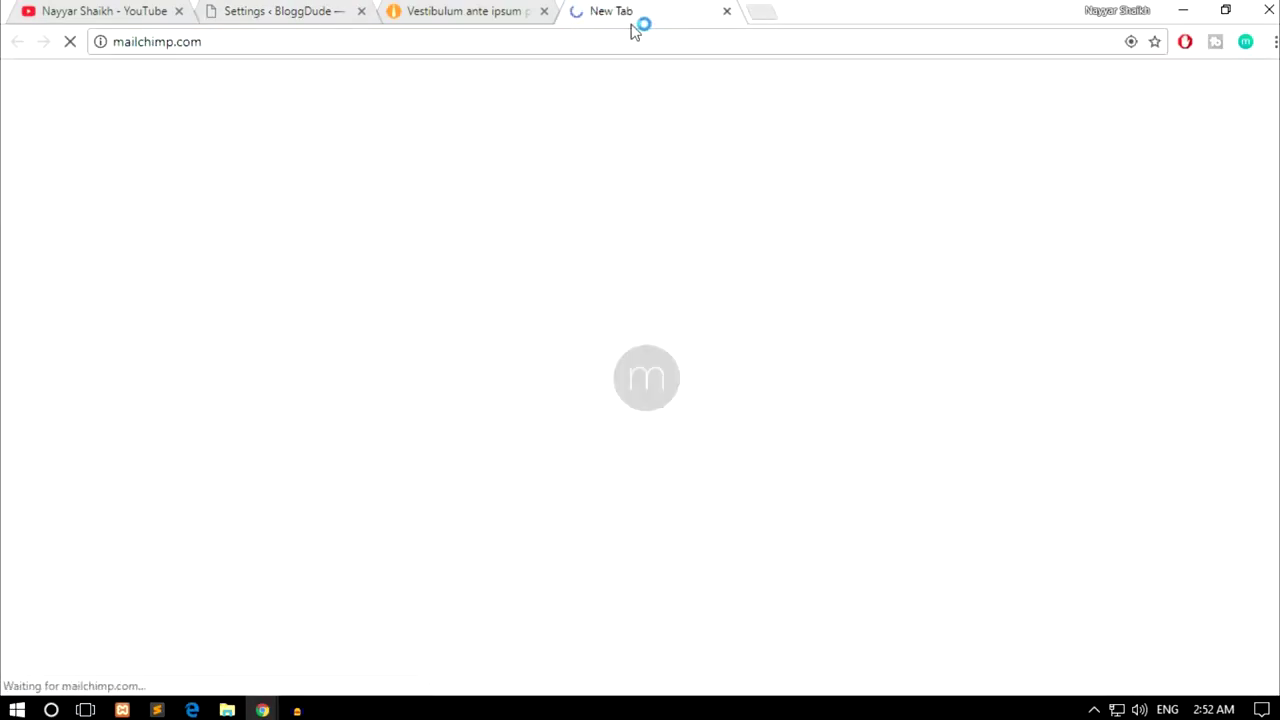
{"action": "left_click", "coordinate": [131, 10]}
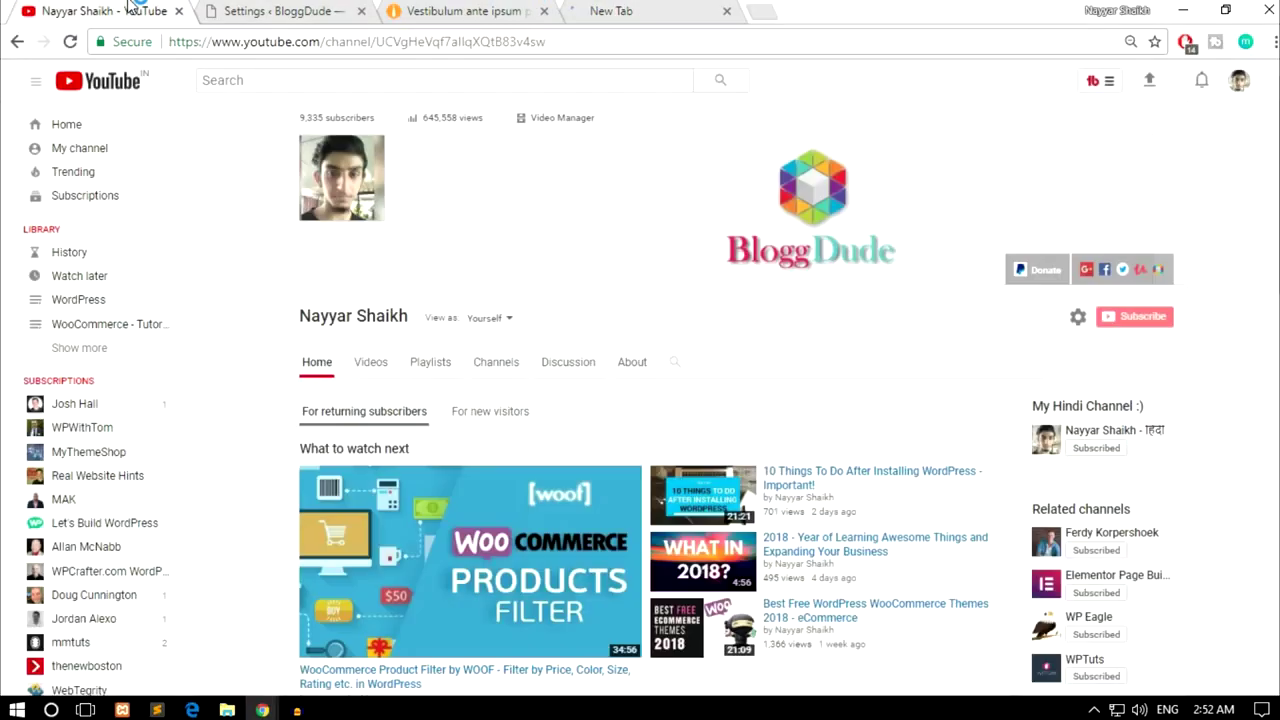
{"action": "scroll", "coordinate": [563, 195], "scroll_direction": "down", "scroll_amount": 4}
{"action": "scroll", "coordinate": [563, 195], "scroll_direction": "down", "scroll_amount": 2}
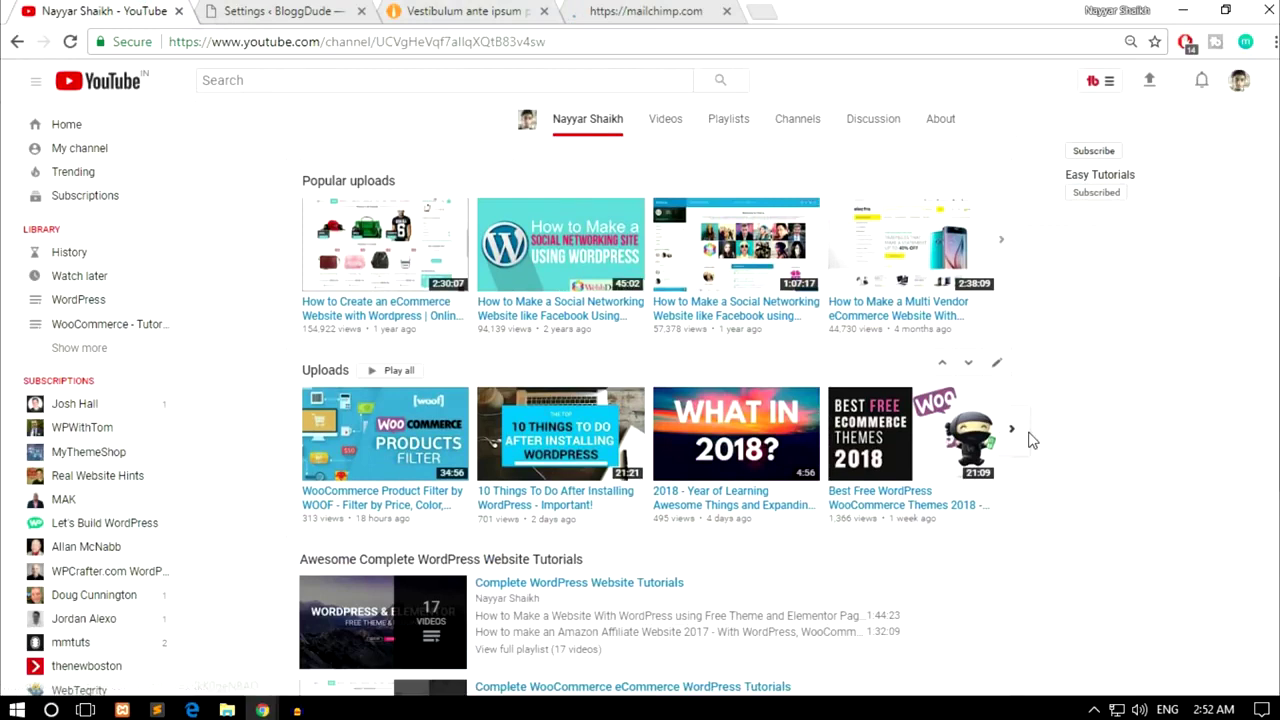
{"action": "left_click", "coordinate": [1011, 432]}
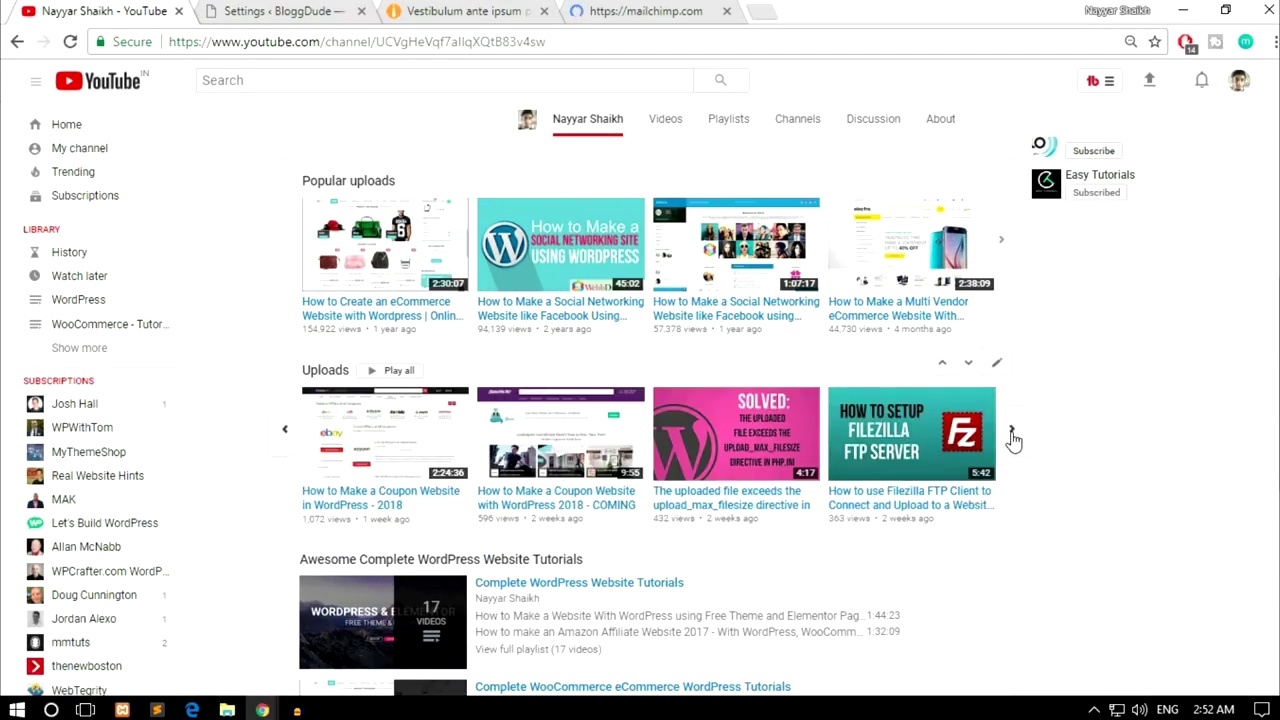
{"action": "left_click", "coordinate": [1011, 432]}
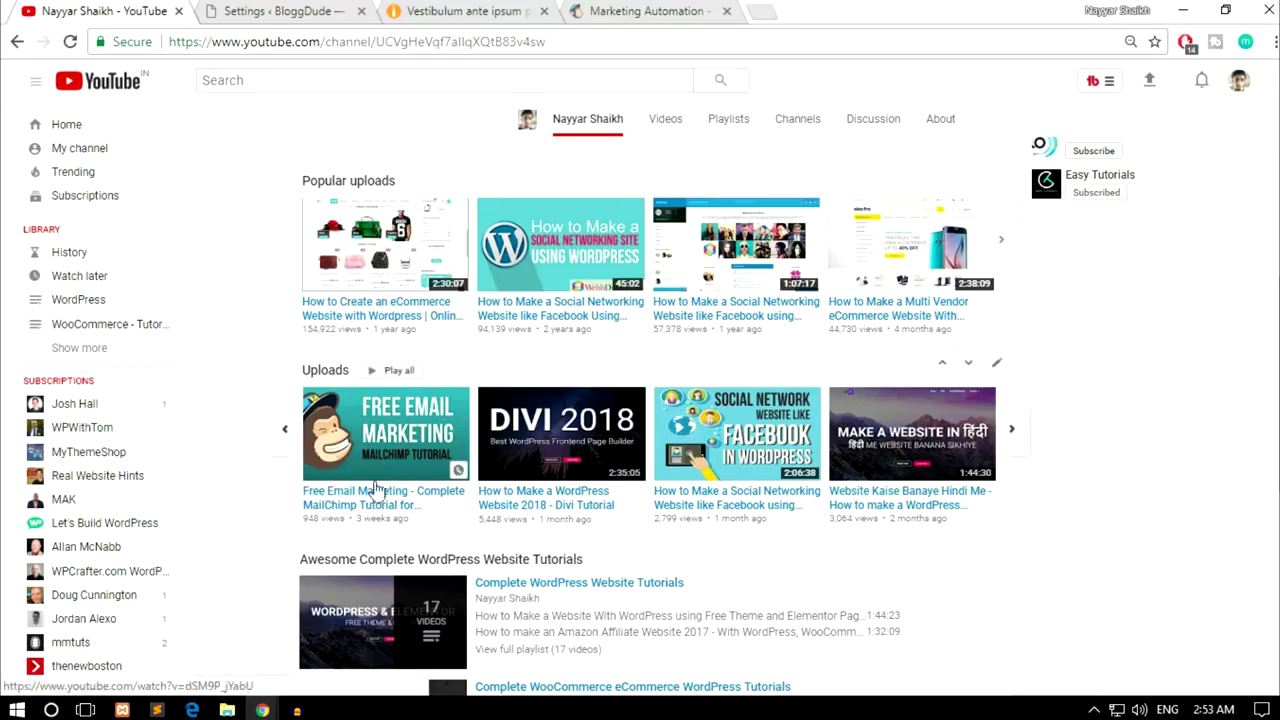
Reach MailChimp's API keys page via the account menu, Account and Extras
{"action": "left_click", "coordinate": [642, 10]}
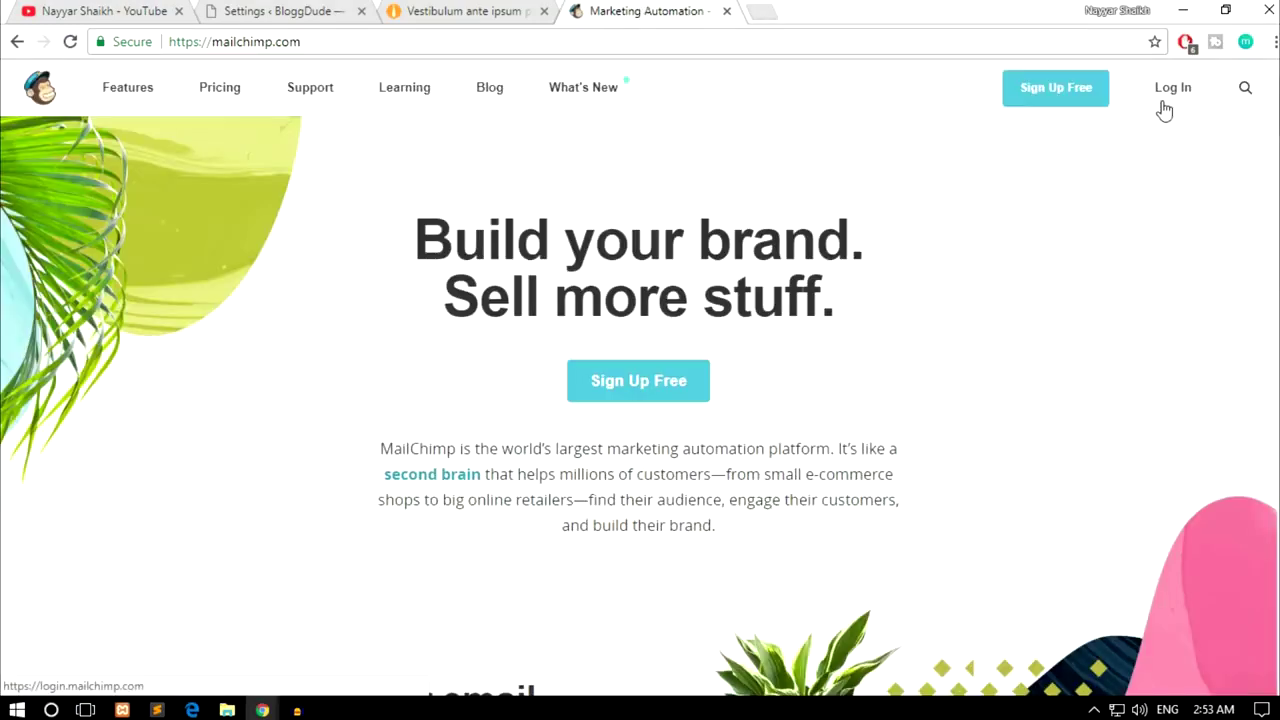
{"action": "left_click", "coordinate": [1165, 105]}
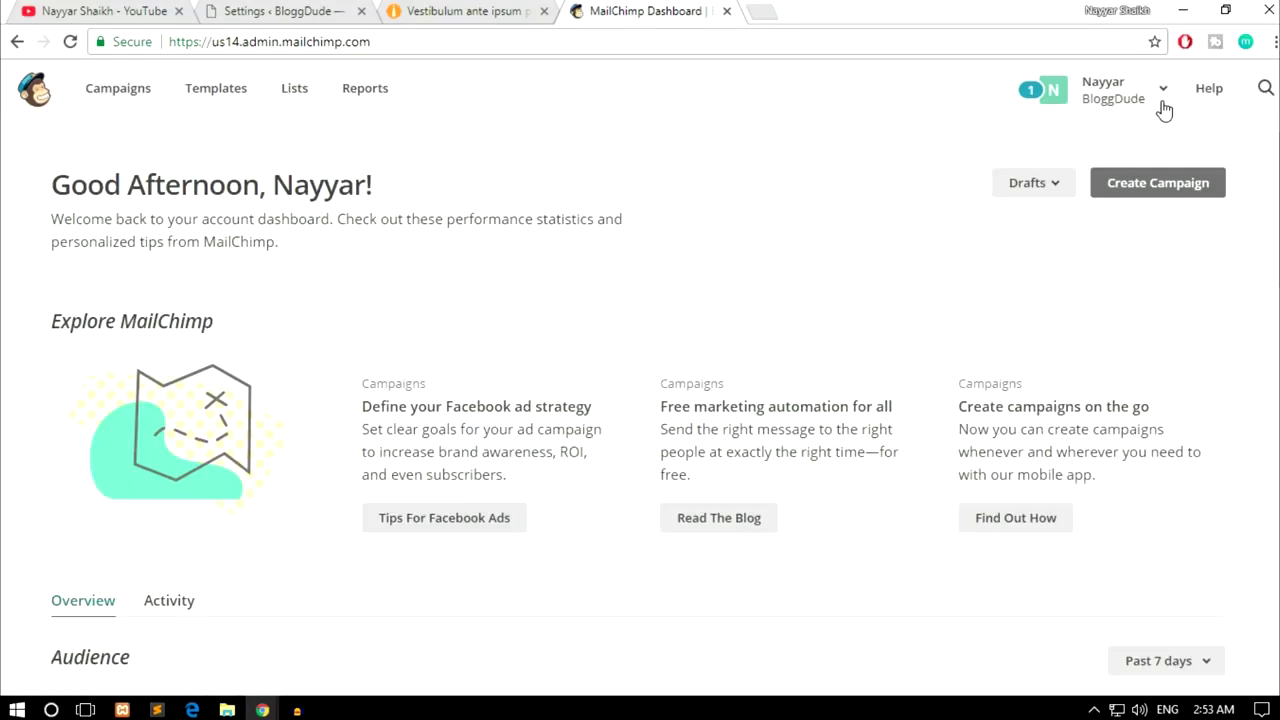
{"action": "left_click", "coordinate": [1131, 107]}
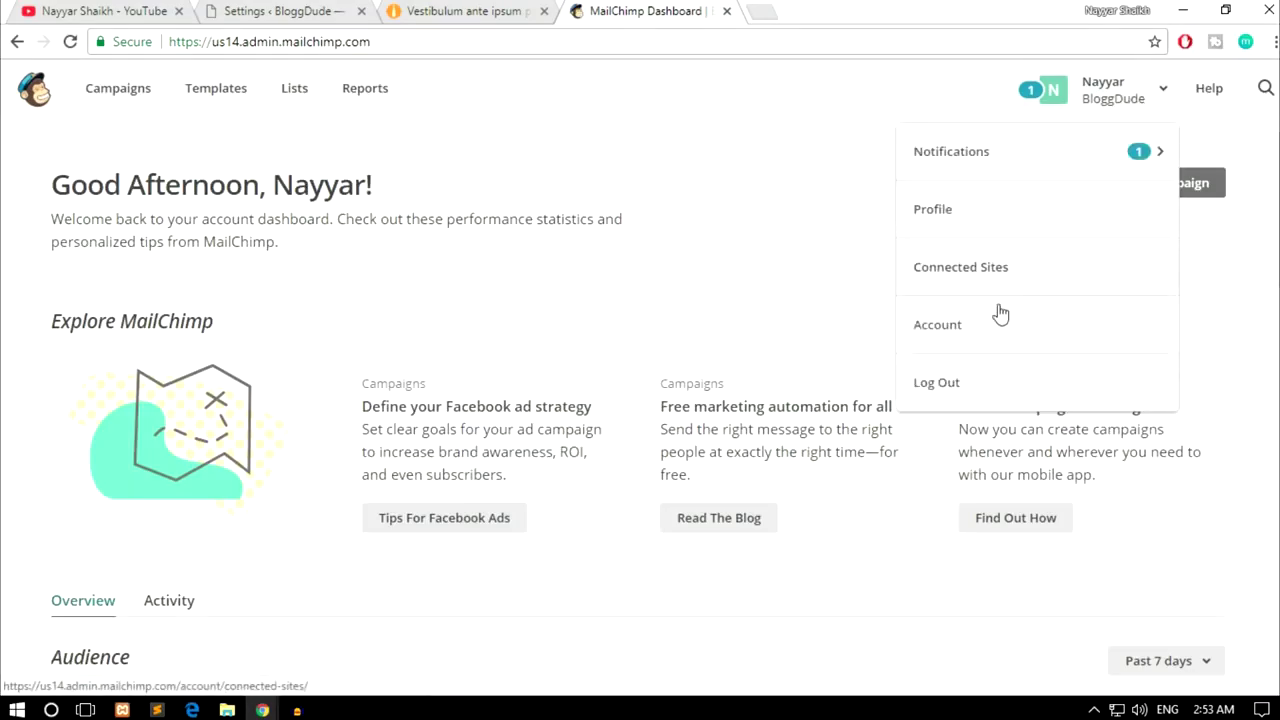
{"action": "left_click", "coordinate": [995, 330]}
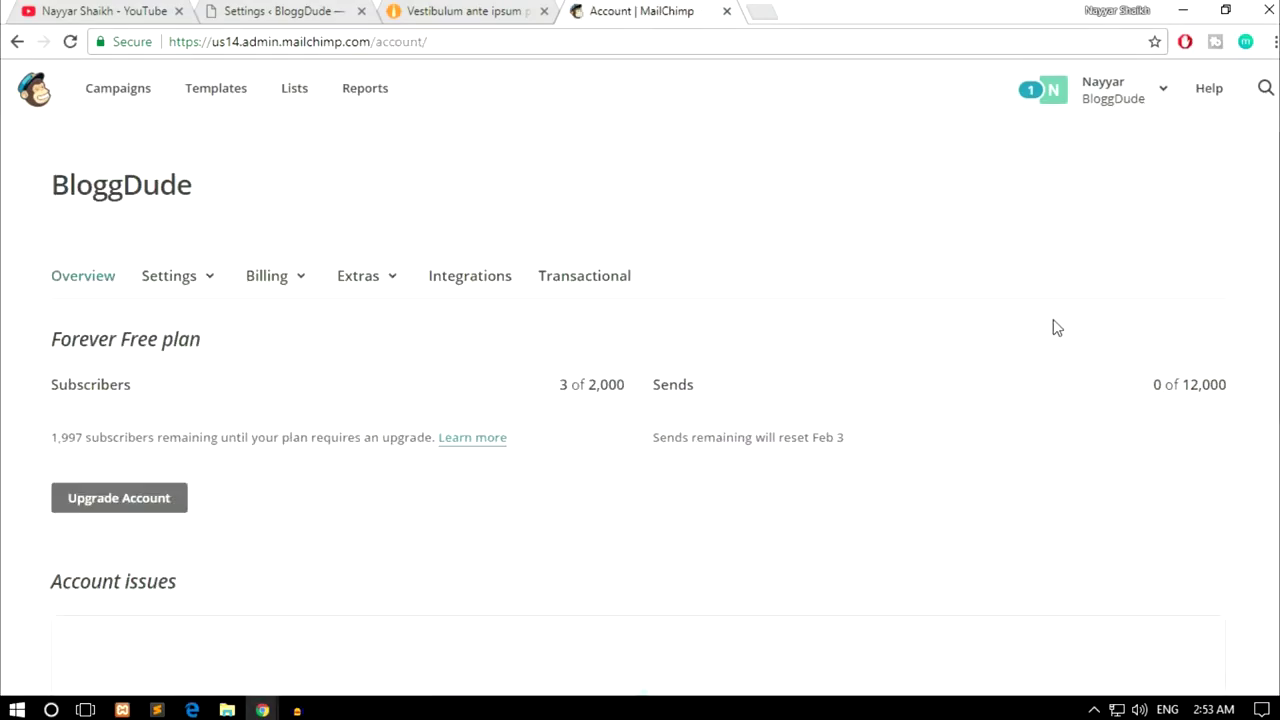
{"action": "left_click", "coordinate": [383, 286]}
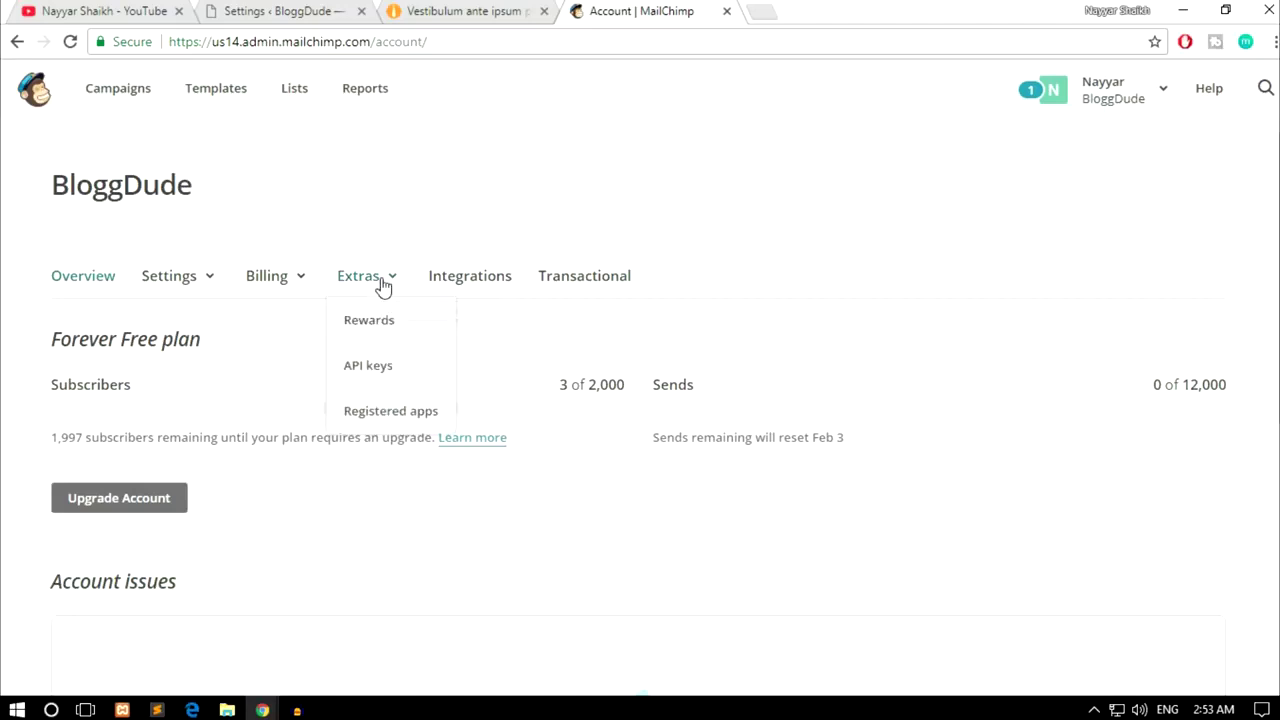
{"action": "left_click", "coordinate": [376, 368]}
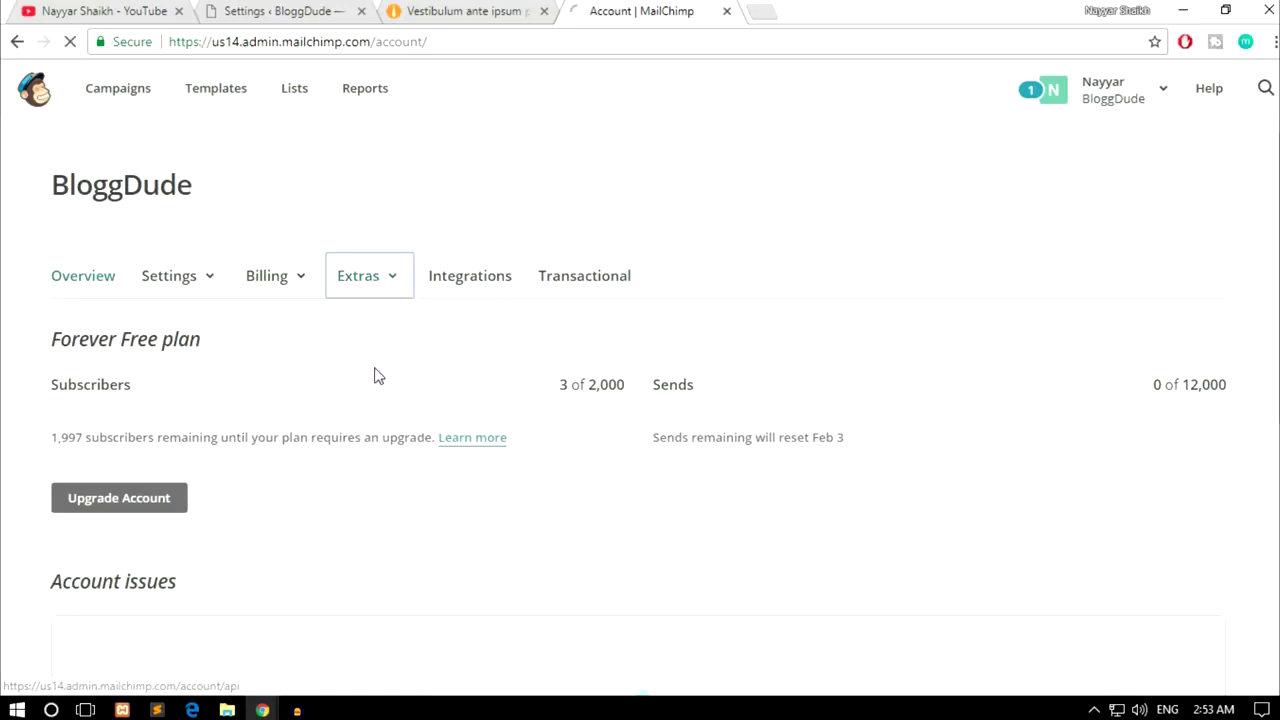
Select the account's existing MailChimp API key for copying
{"action": "scroll", "coordinate": [959, 396], "scroll_direction": "down", "scroll_amount": 2}
{"action": "scroll", "coordinate": [959, 396], "scroll_direction": "down", "scroll_amount": 2}
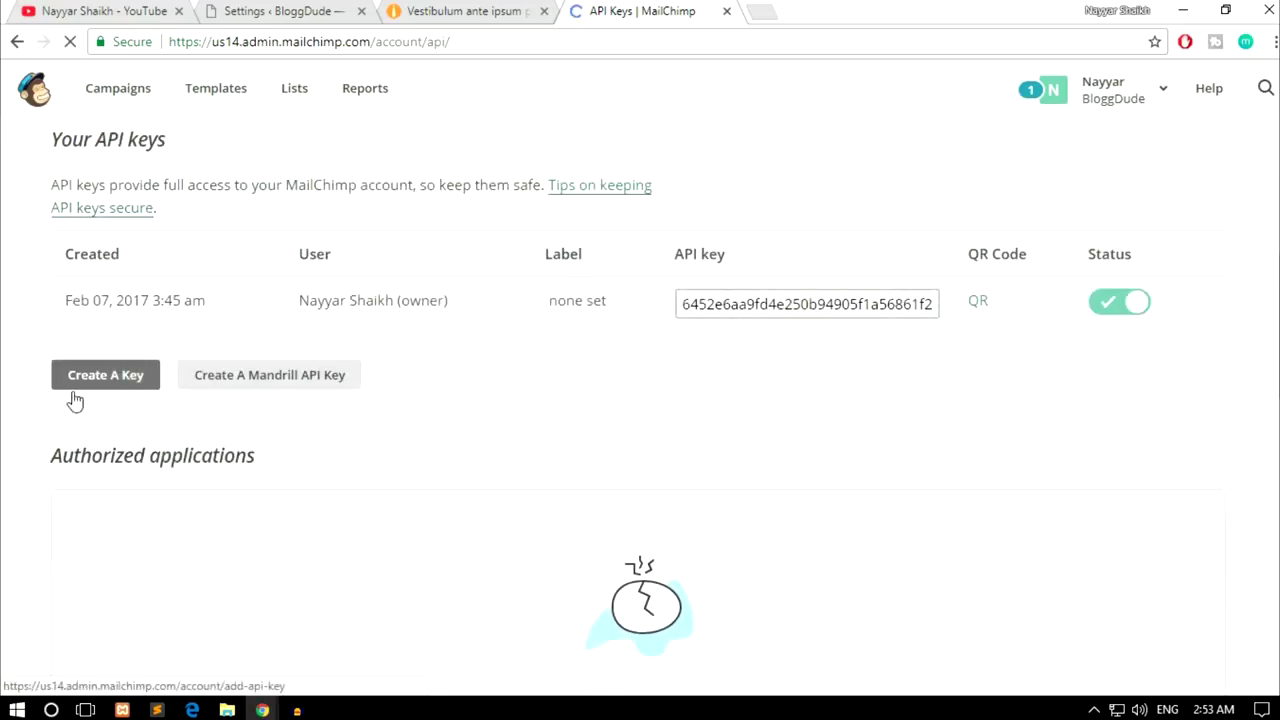
{"action": "left_click", "coordinate": [110, 374]}
{"action": "double_click", "coordinate": [751, 311]}
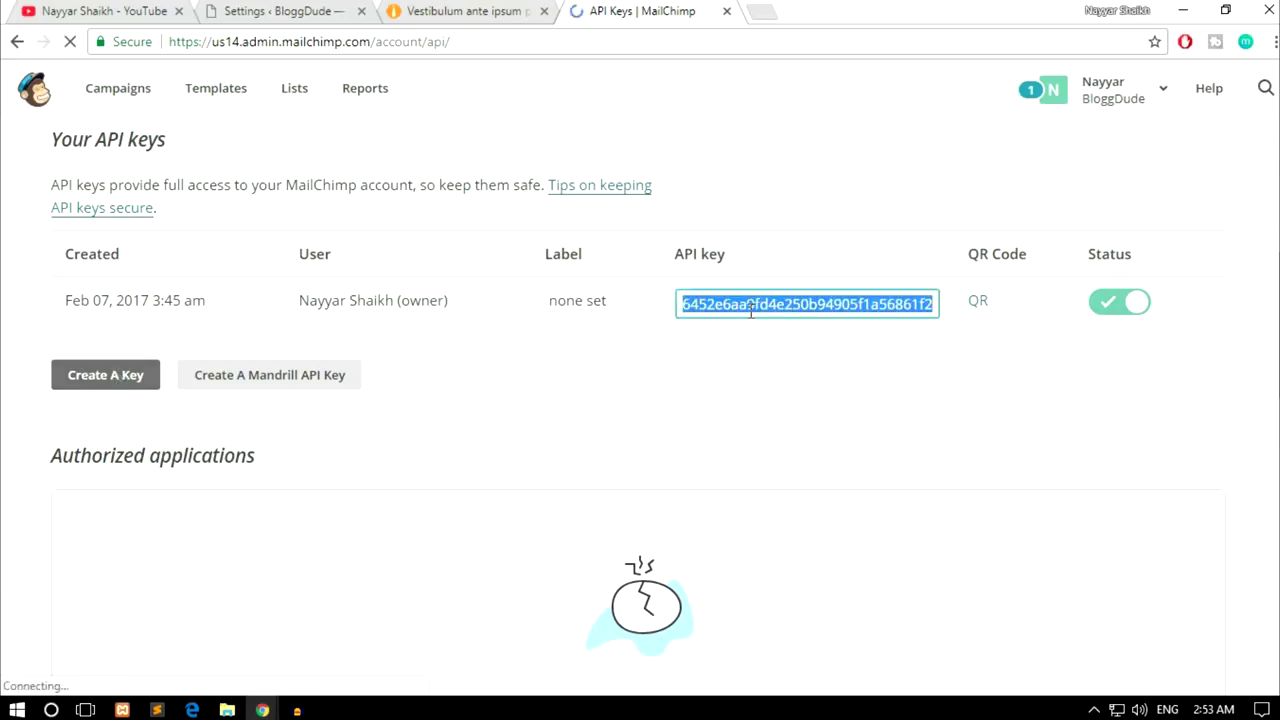
Paste the MailChimp API key into the list settings and choose the Nayyar mailing list
{"action": "left_click", "coordinate": [323, 10]}
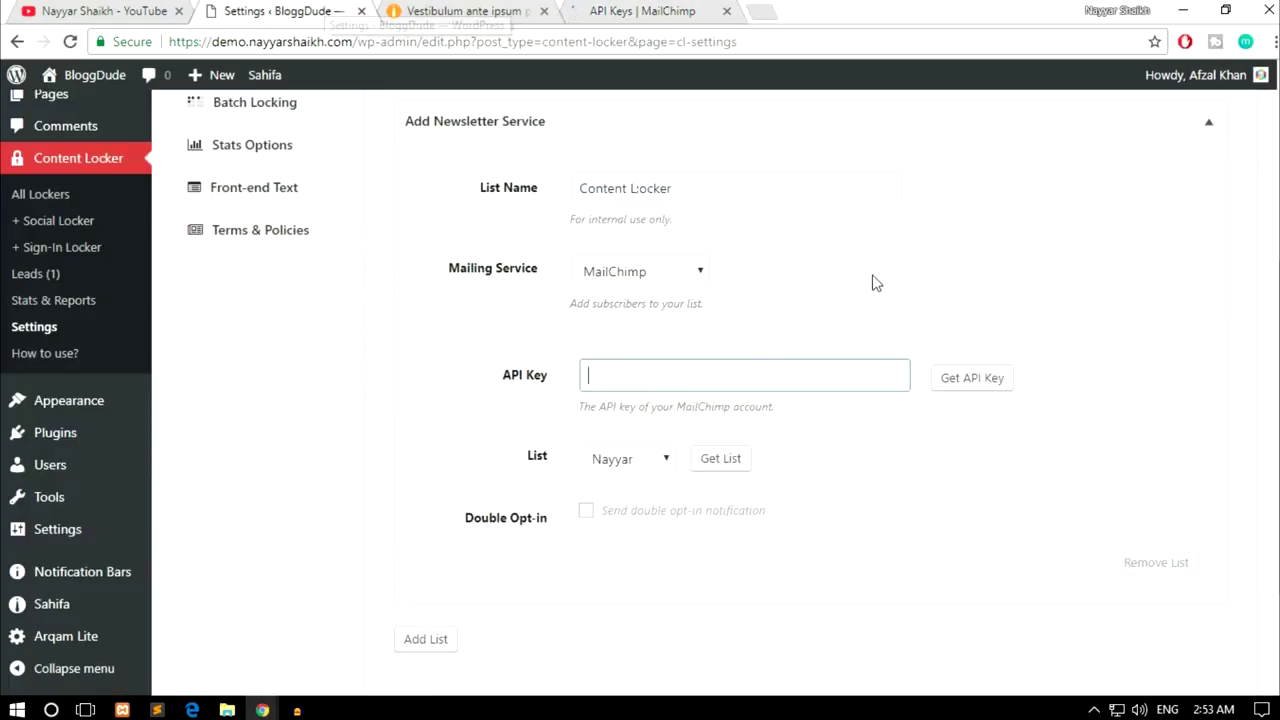
{"action": "left_click", "coordinate": [685, 362]}
{"action": "key", "text": "ctrl+v"}
{"action": "left_click", "coordinate": [955, 458]}
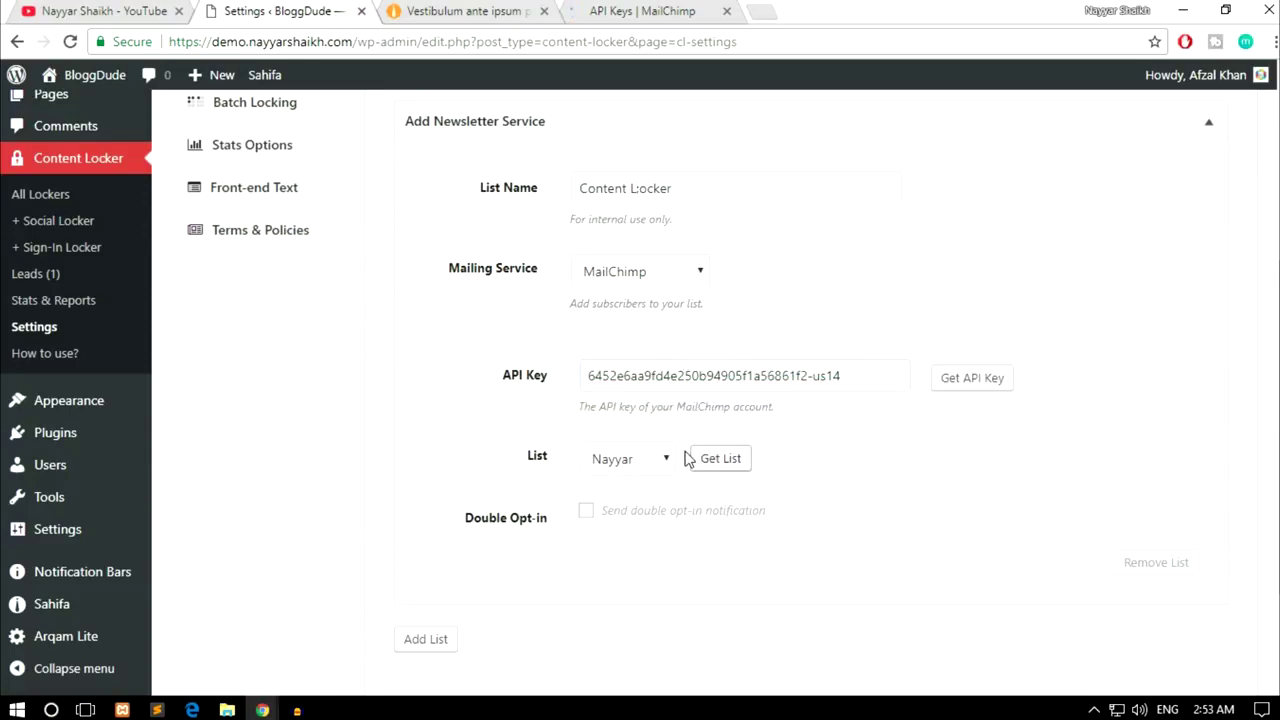
{"action": "left_click", "coordinate": [638, 462]}
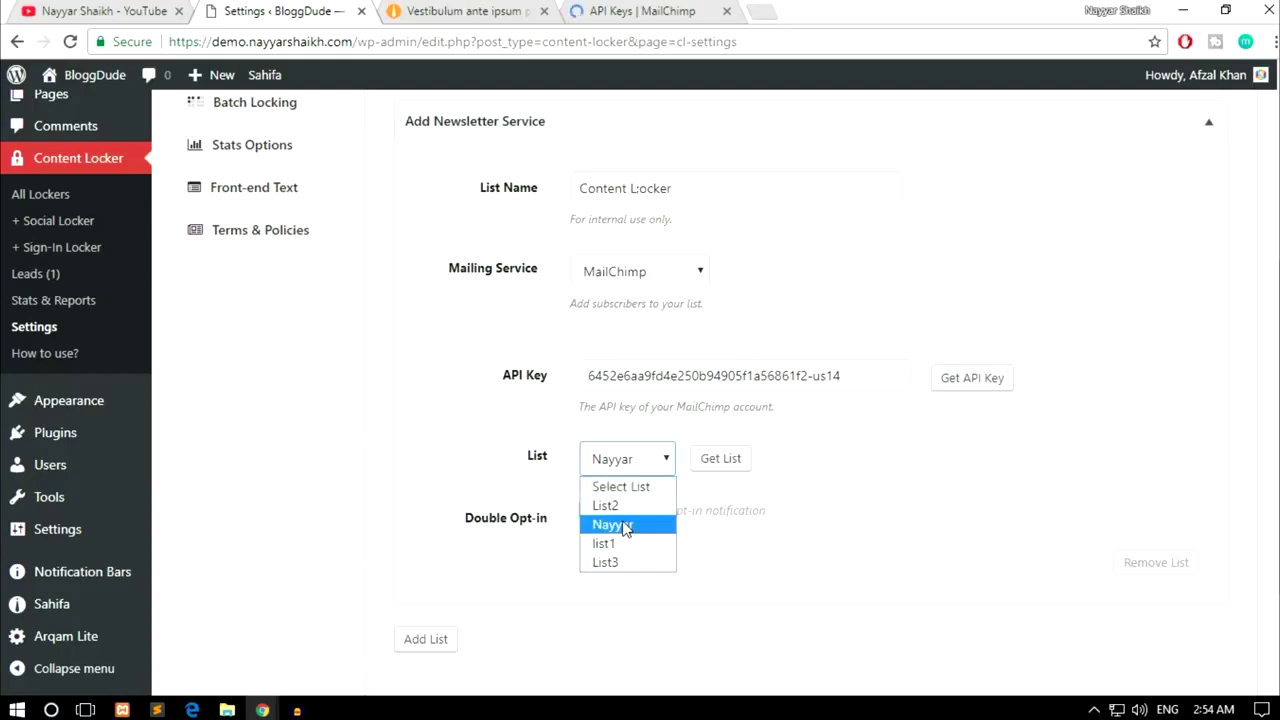
{"action": "left_click", "coordinate": [623, 527]}
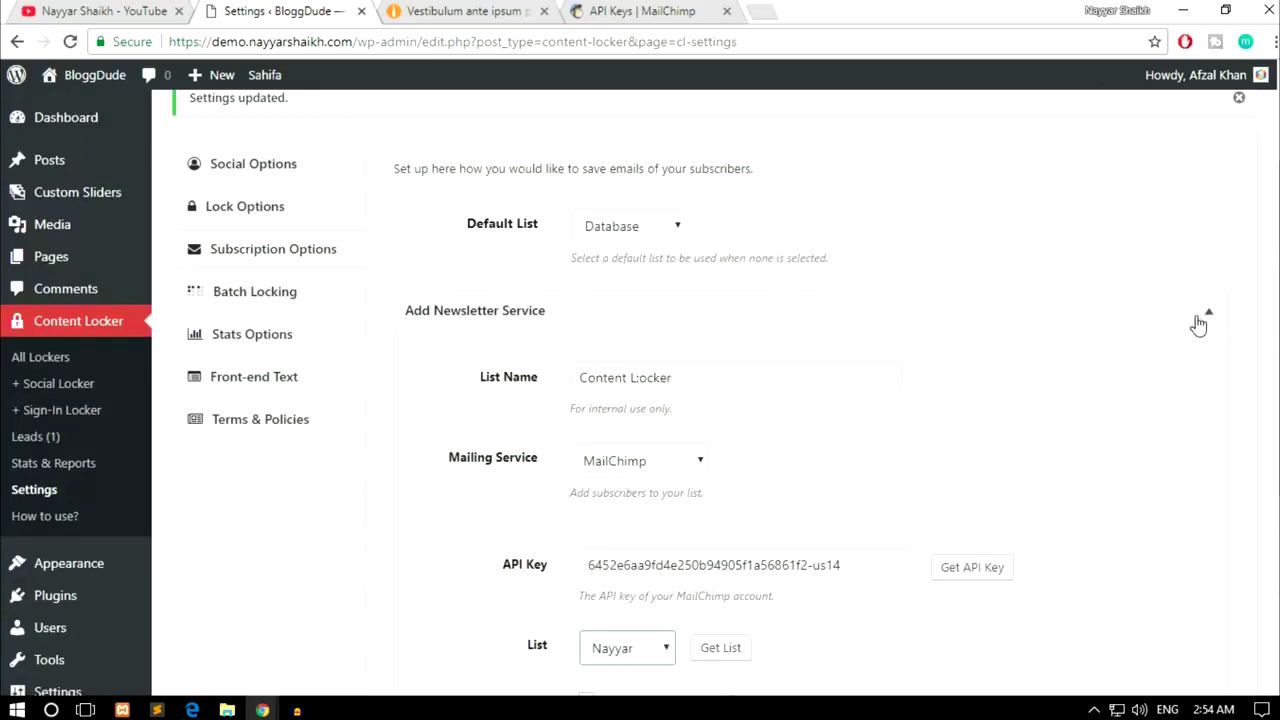
Save the subscription settings, then view the Batch Locking and Stats settings
{"action": "left_click", "coordinate": [1198, 317]}
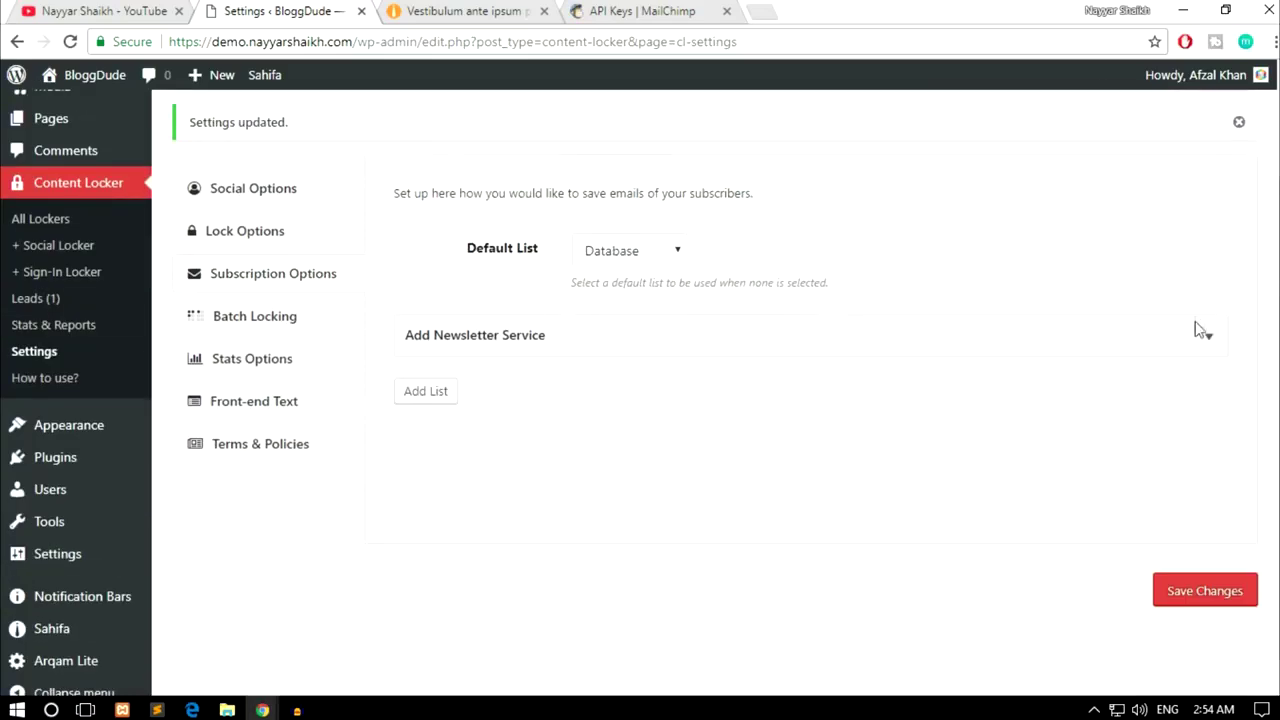
{"action": "left_click", "coordinate": [1215, 595]}
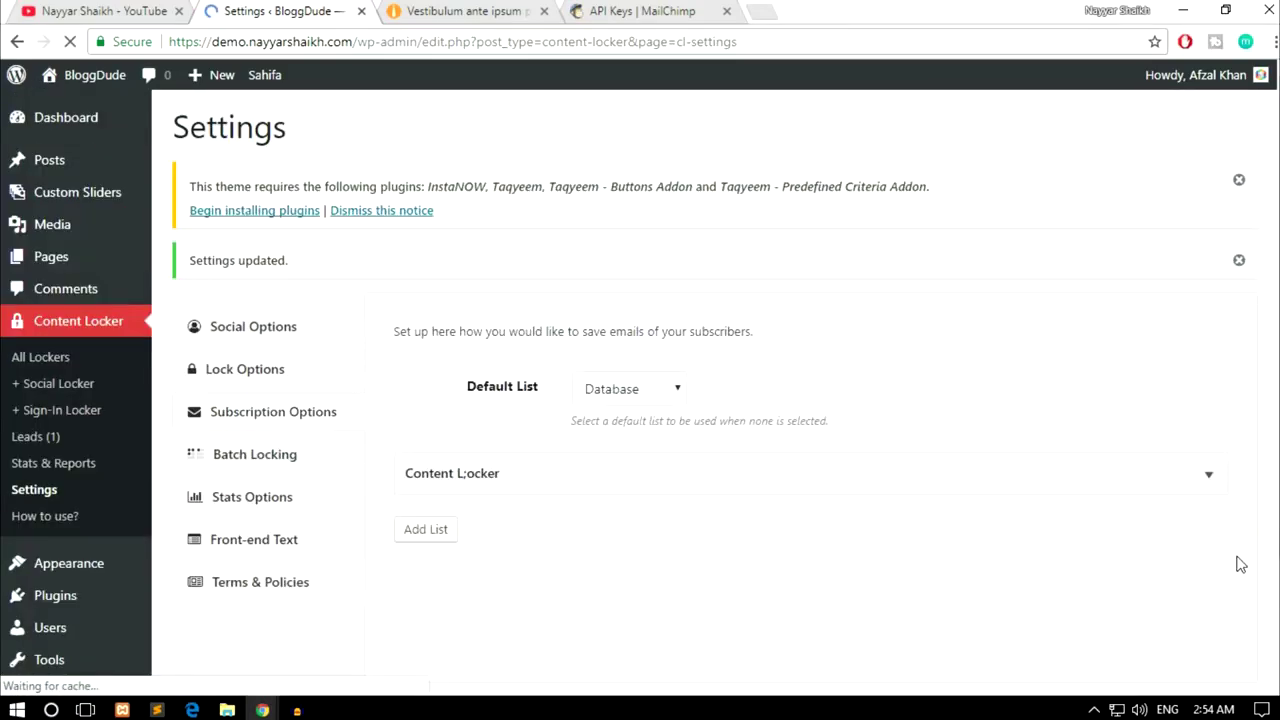
{"action": "left_click", "coordinate": [302, 466]}
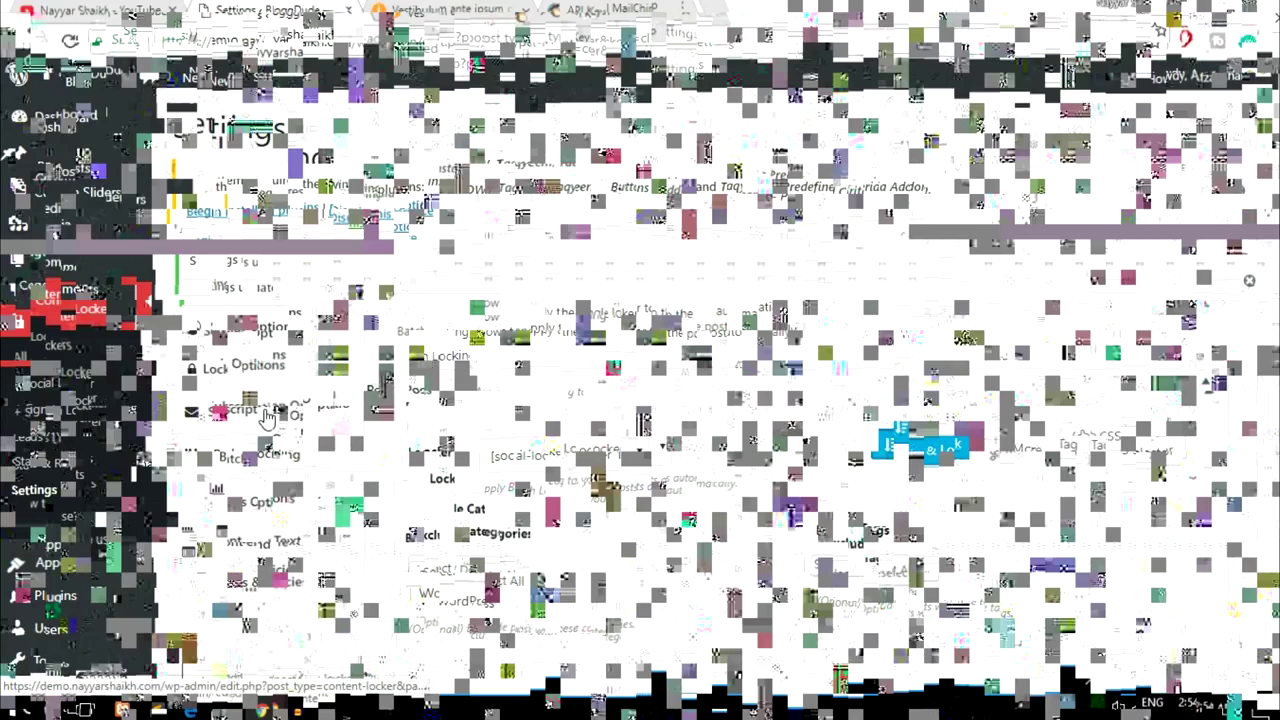
{"action": "left_click", "coordinate": [268, 418]}
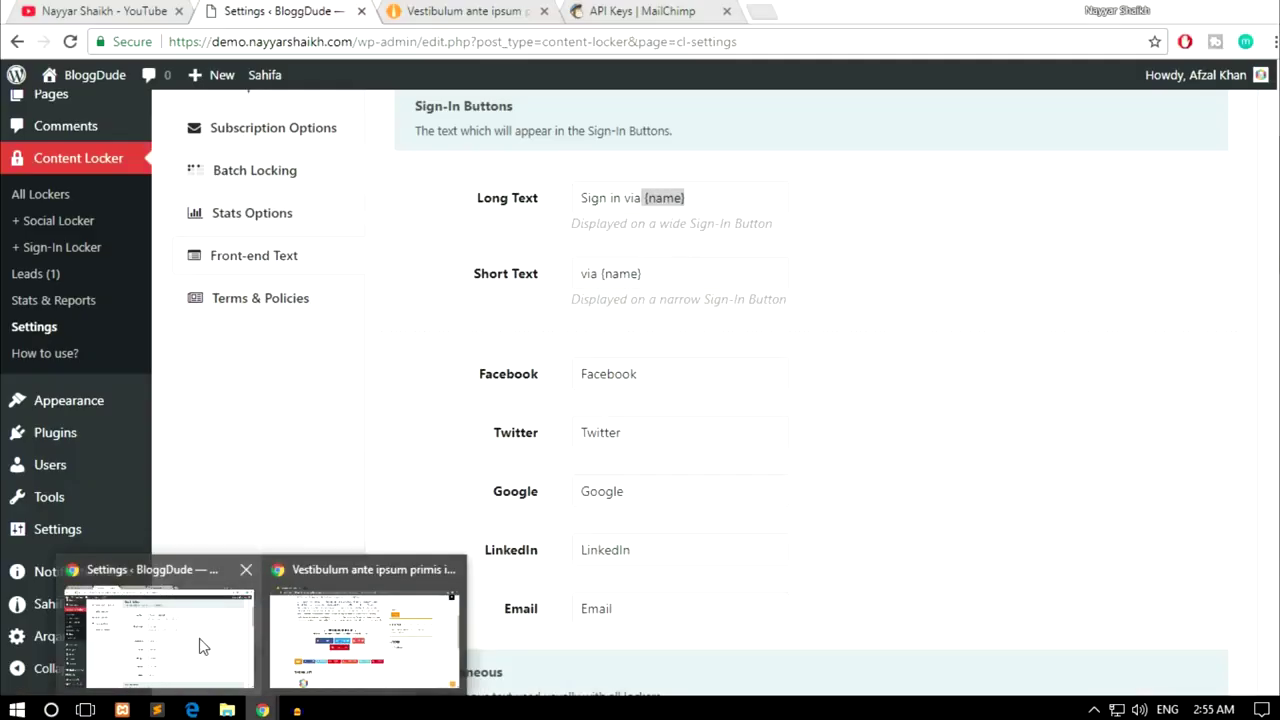
Review the sign-in button texts 'Sign in via {name}' (long) and 'via {name}' (short)
{"action": "left_click", "coordinate": [200, 646]}
{"action": "left_click", "coordinate": [748, 212]}
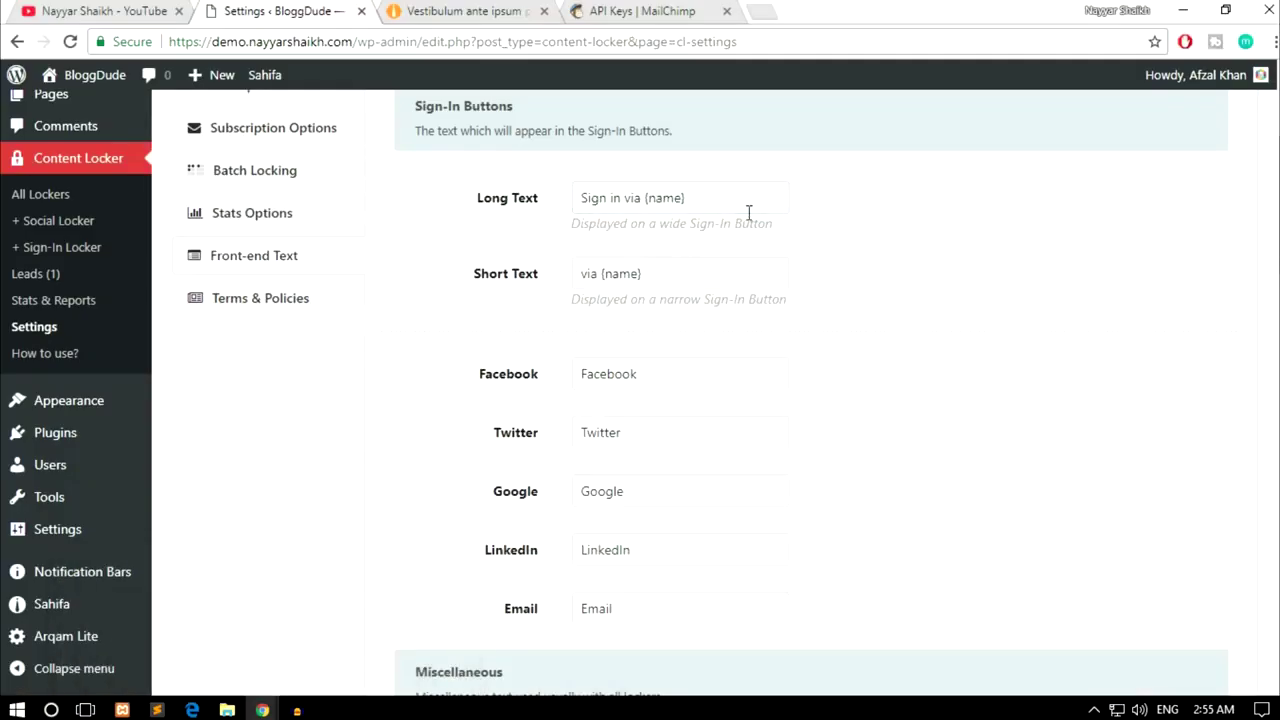
{"action": "left_click_drag", "start_coordinate": [686, 197], "coordinate": [644, 197]}
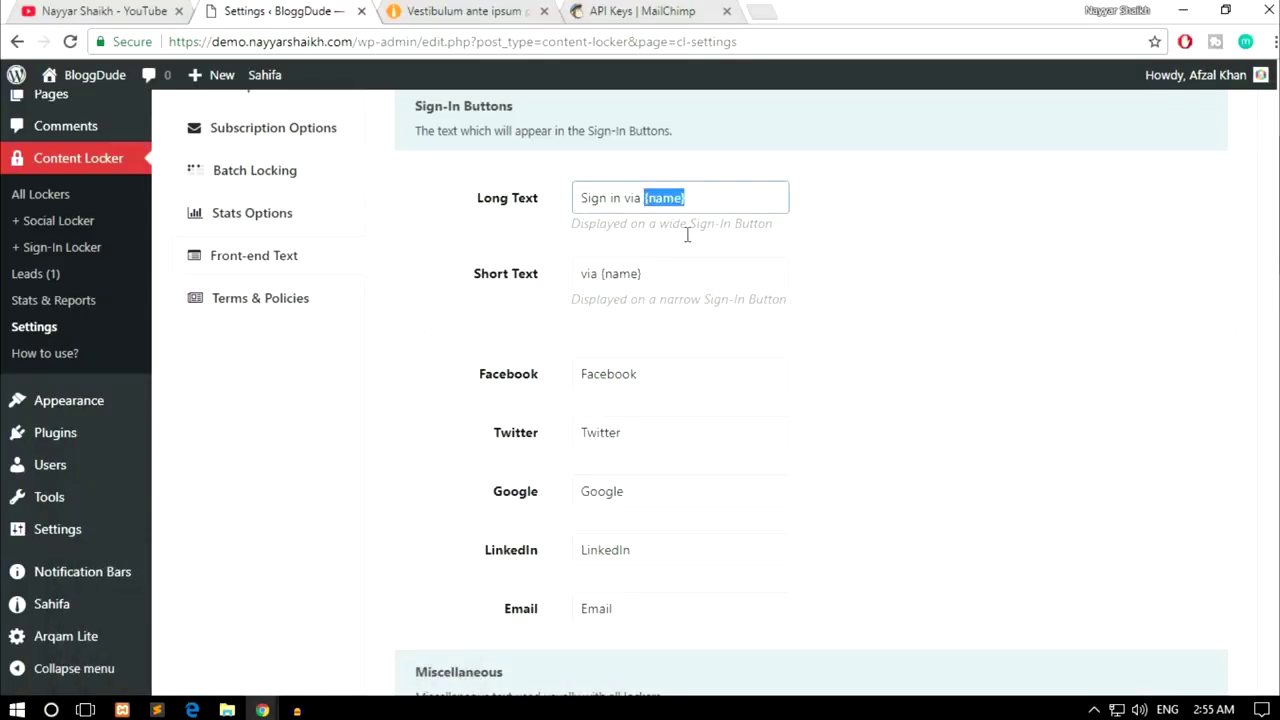
{"action": "left_click_drag", "start_coordinate": [680, 277], "coordinate": [615, 278]}
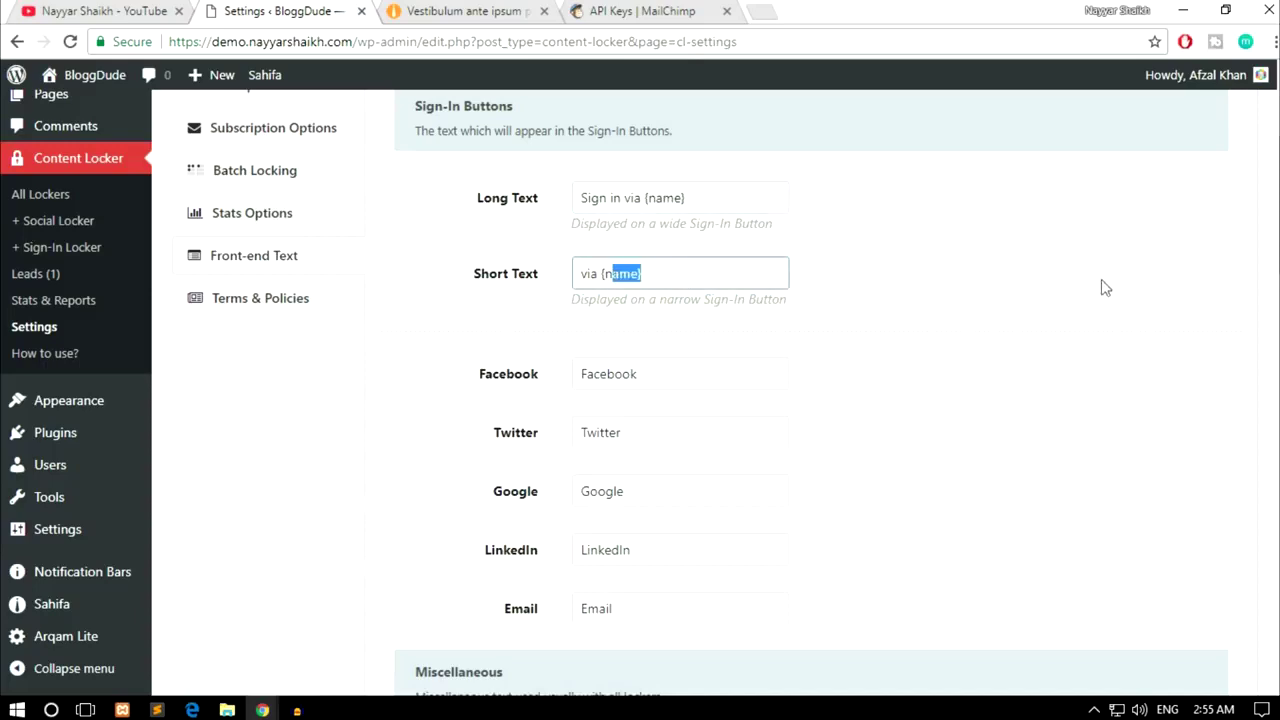
Save the Front-end Text settings unchanged and move on to the Terms & Policies tab
{"action": "scroll", "coordinate": [1088, 352], "scroll_direction": "down", "scroll_amount": 2}
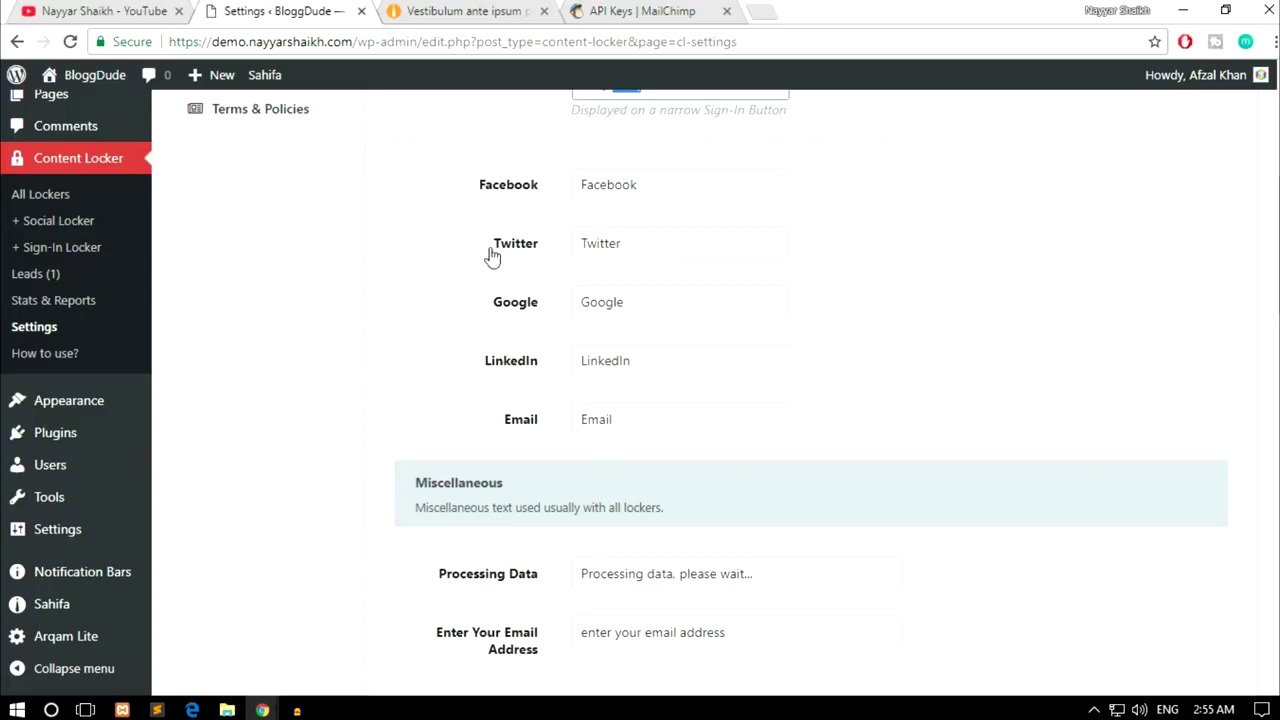
{"action": "scroll", "coordinate": [1047, 298], "scroll_direction": "down", "scroll_amount": 2}
{"action": "scroll", "coordinate": [1047, 298], "scroll_direction": "down", "scroll_amount": 6}
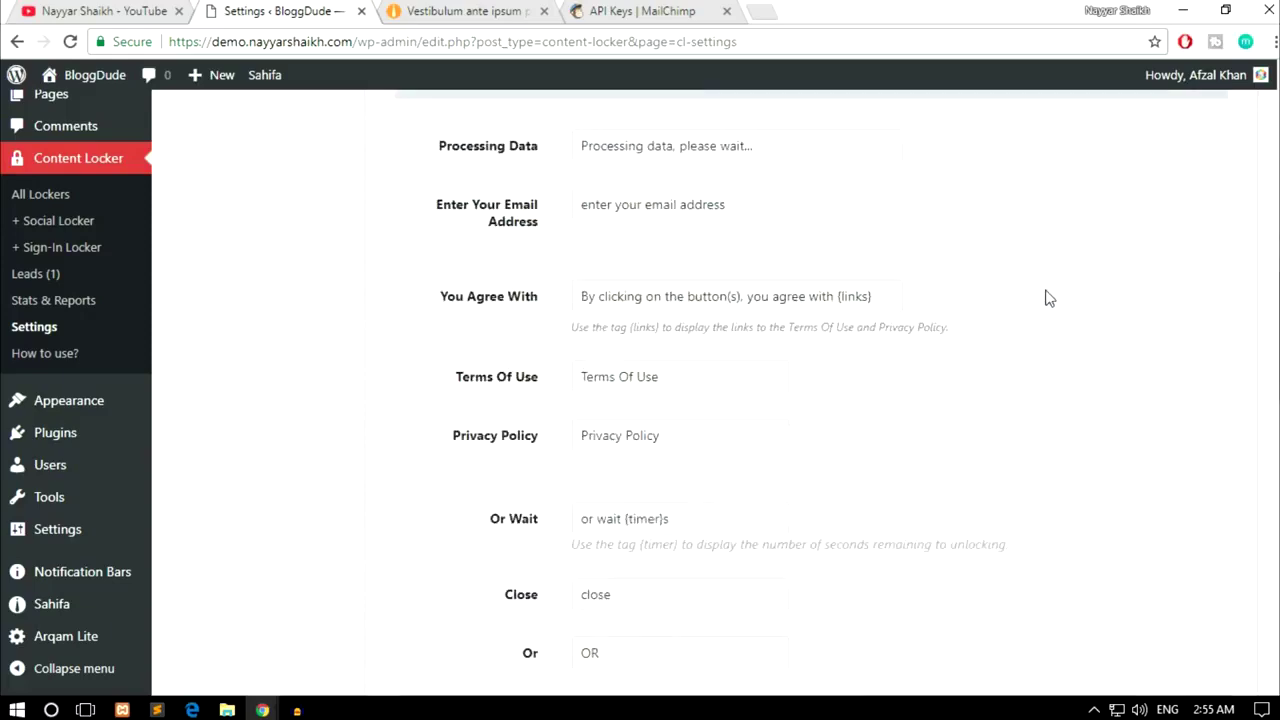
{"action": "scroll", "coordinate": [1045, 434], "scroll_direction": "down", "scroll_amount": 9}
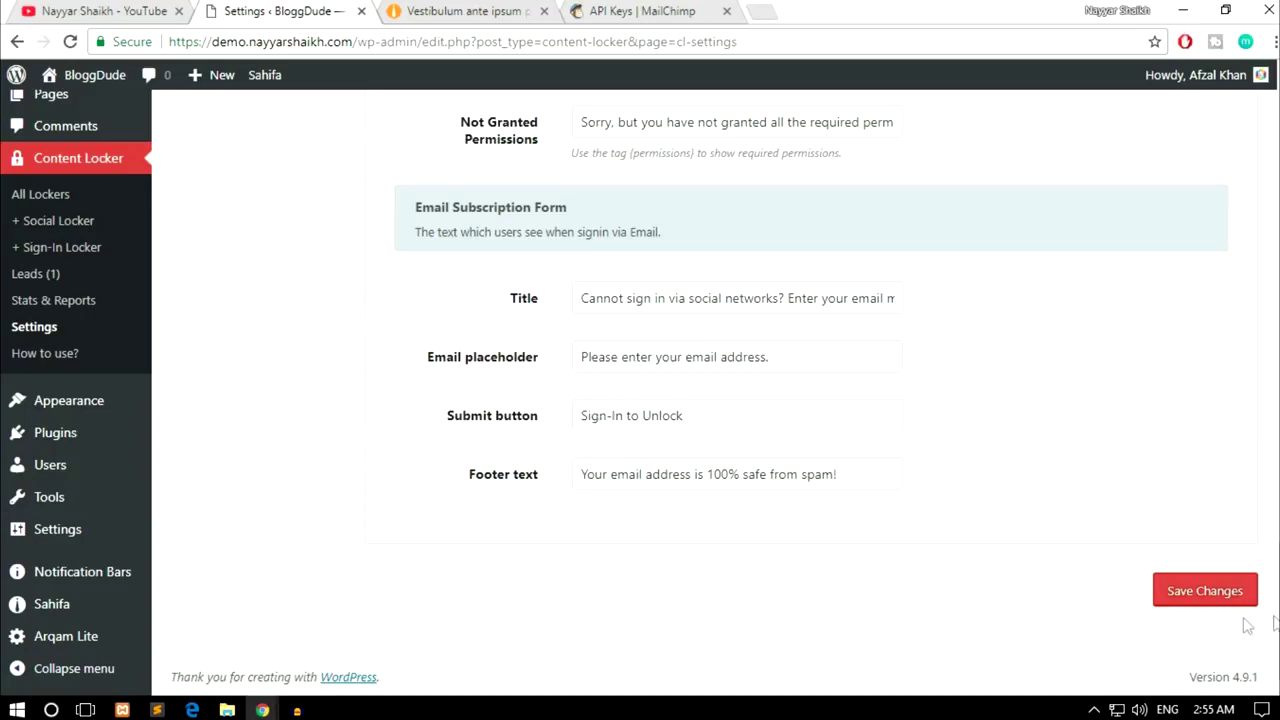
{"action": "scroll", "coordinate": [837, 386], "scroll_direction": "up", "scroll_amount": 15}
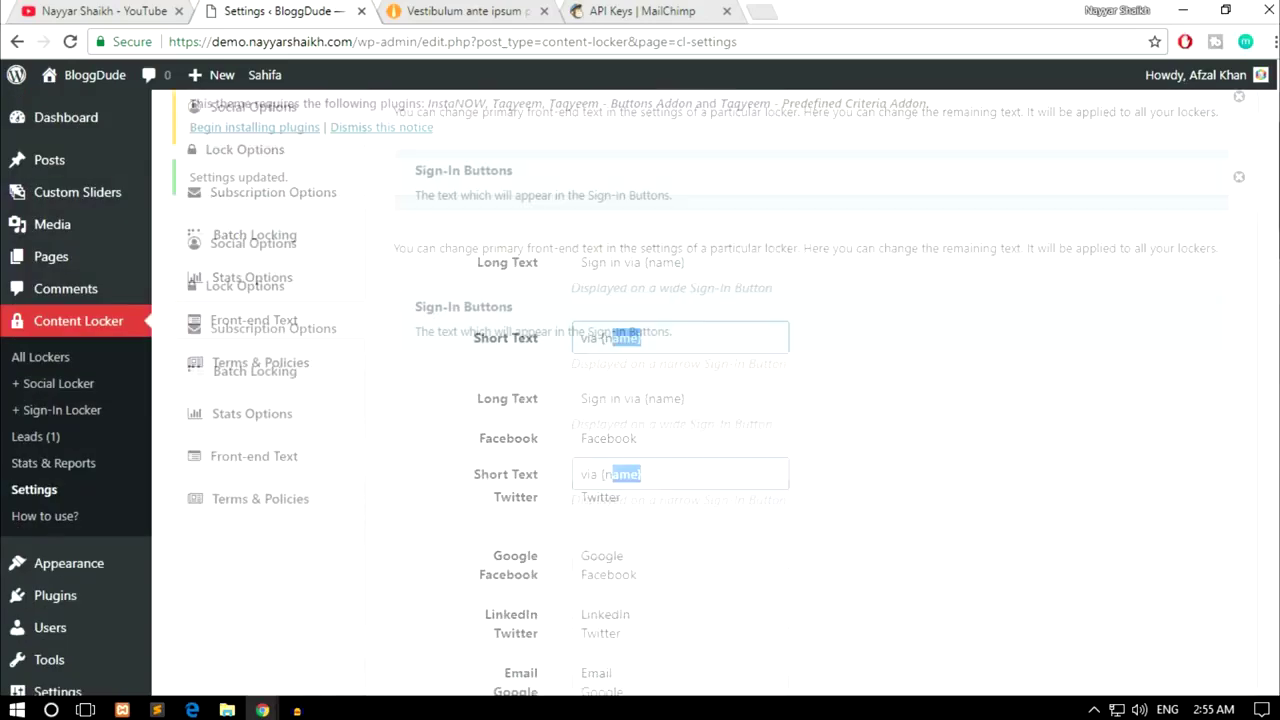
{"action": "scroll", "coordinate": [837, 386], "scroll_direction": "down", "scroll_amount": 6}
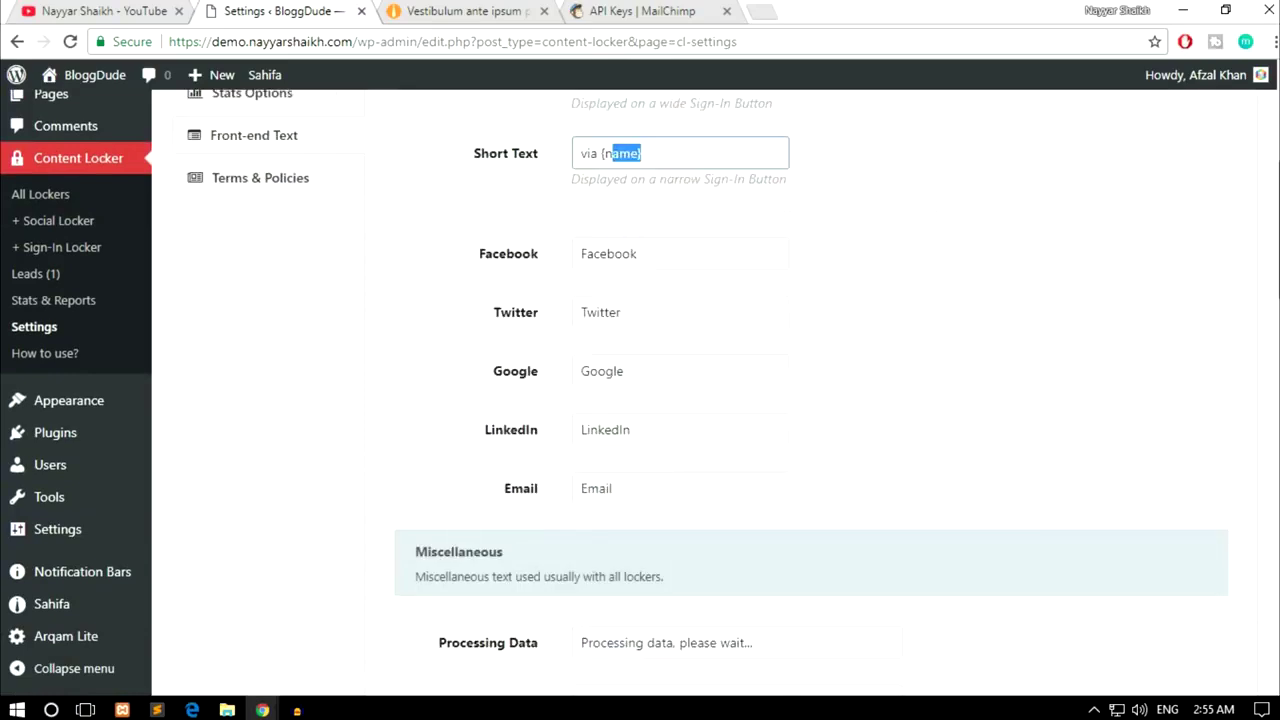
{"action": "scroll", "coordinate": [837, 386], "scroll_direction": "down", "scroll_amount": 10}
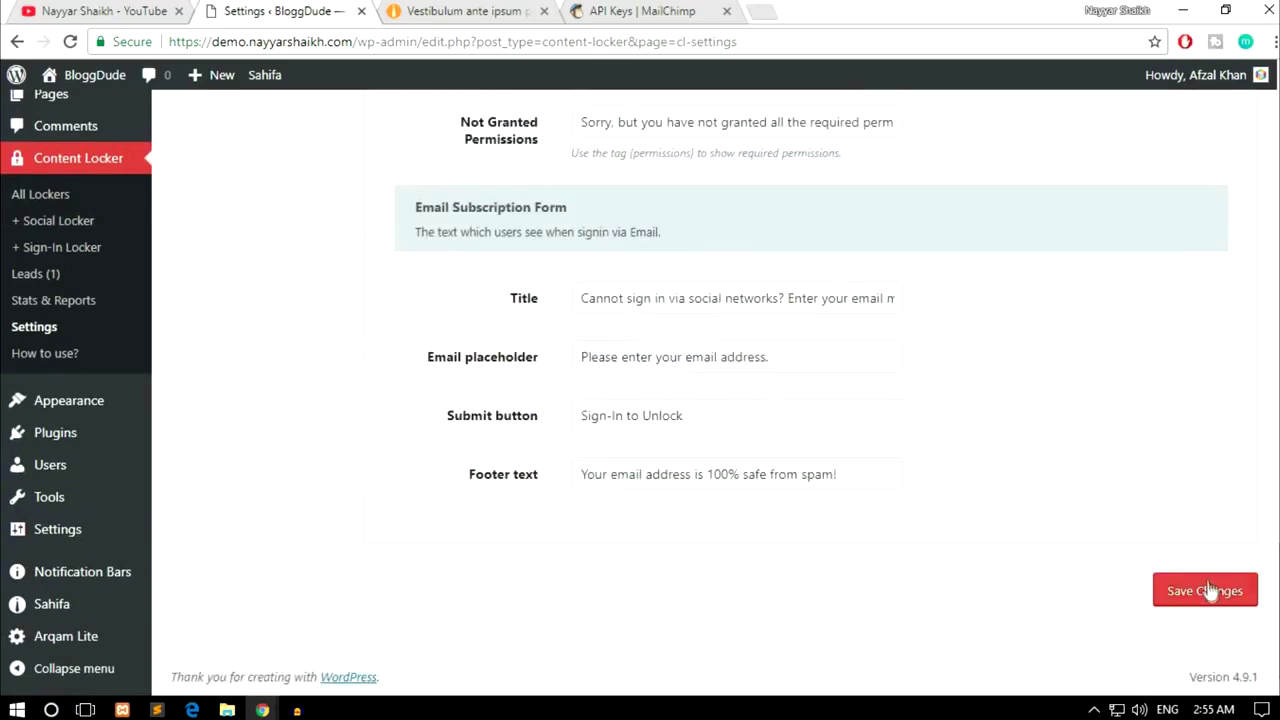
{"action": "left_click", "coordinate": [1207, 588]}
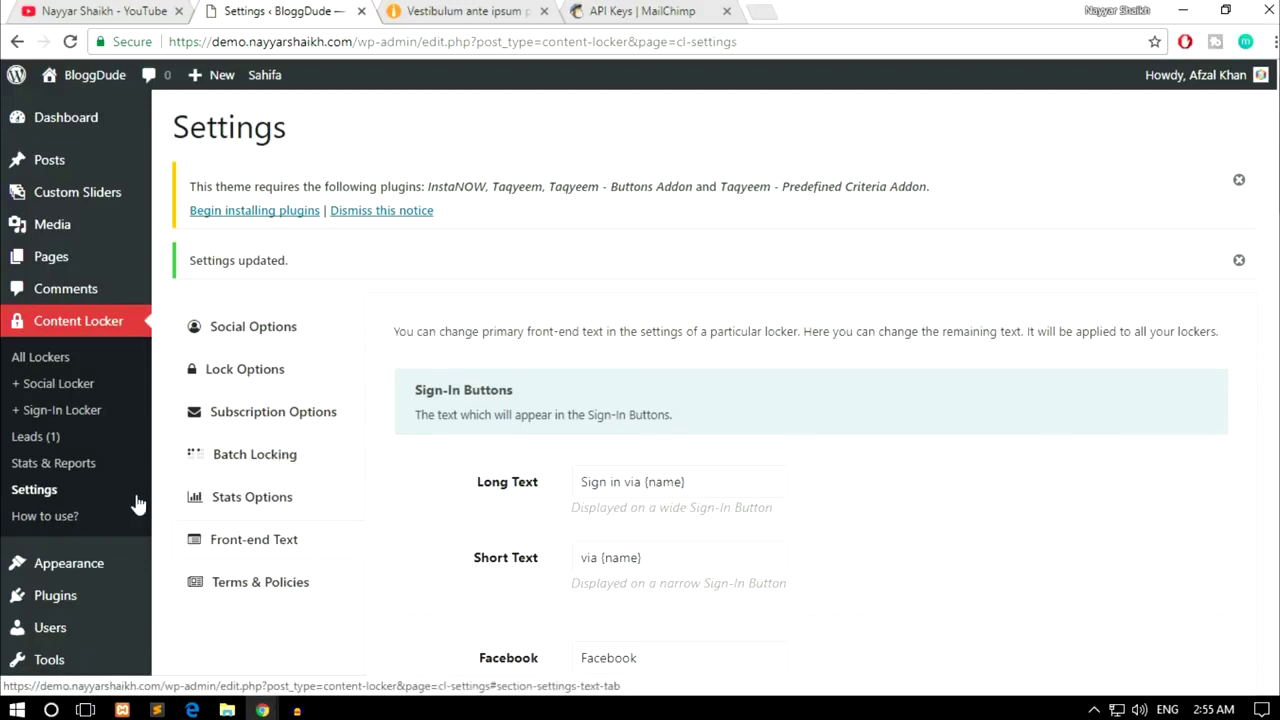
{"action": "scroll", "coordinate": [422, 467], "scroll_direction": "down", "scroll_amount": 1}
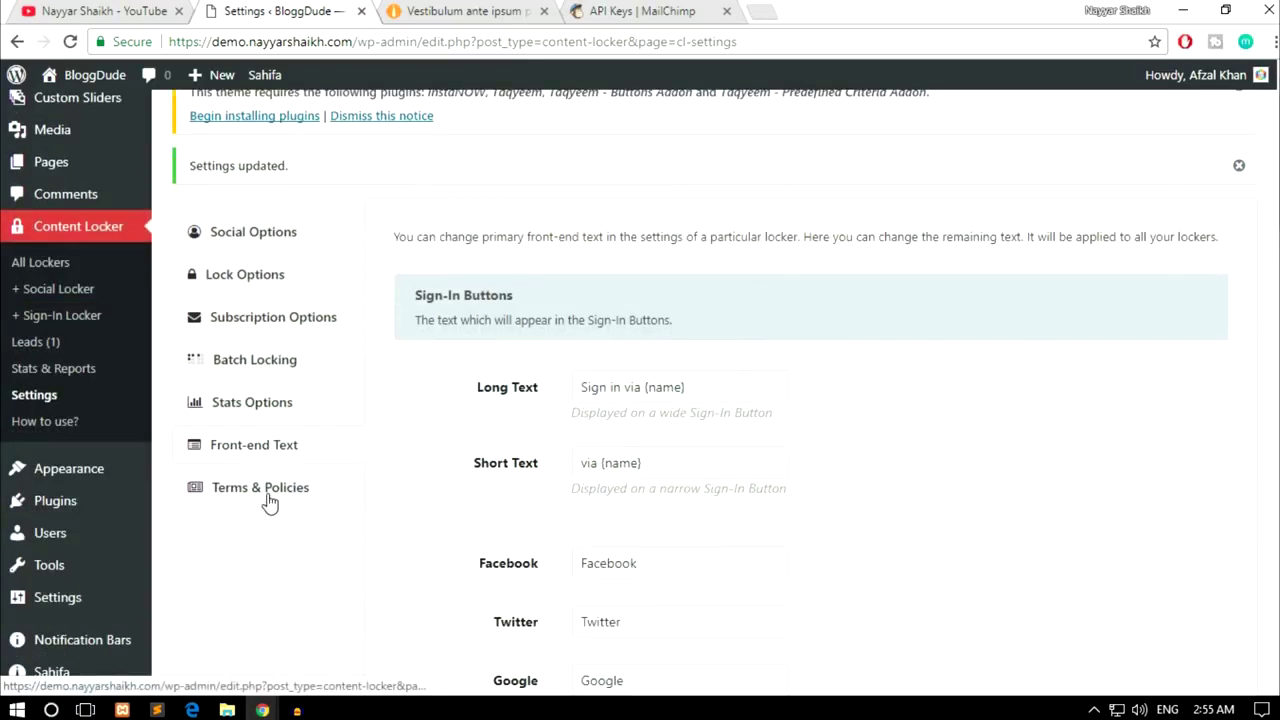
{"action": "left_click", "coordinate": [268, 497]}
Enlarge the Privacy Policy editor and save Terms & Policies with Enable Policies on, Use Existing Pages off
{"action": "scroll", "coordinate": [1160, 362], "scroll_direction": "down", "scroll_amount": 2}
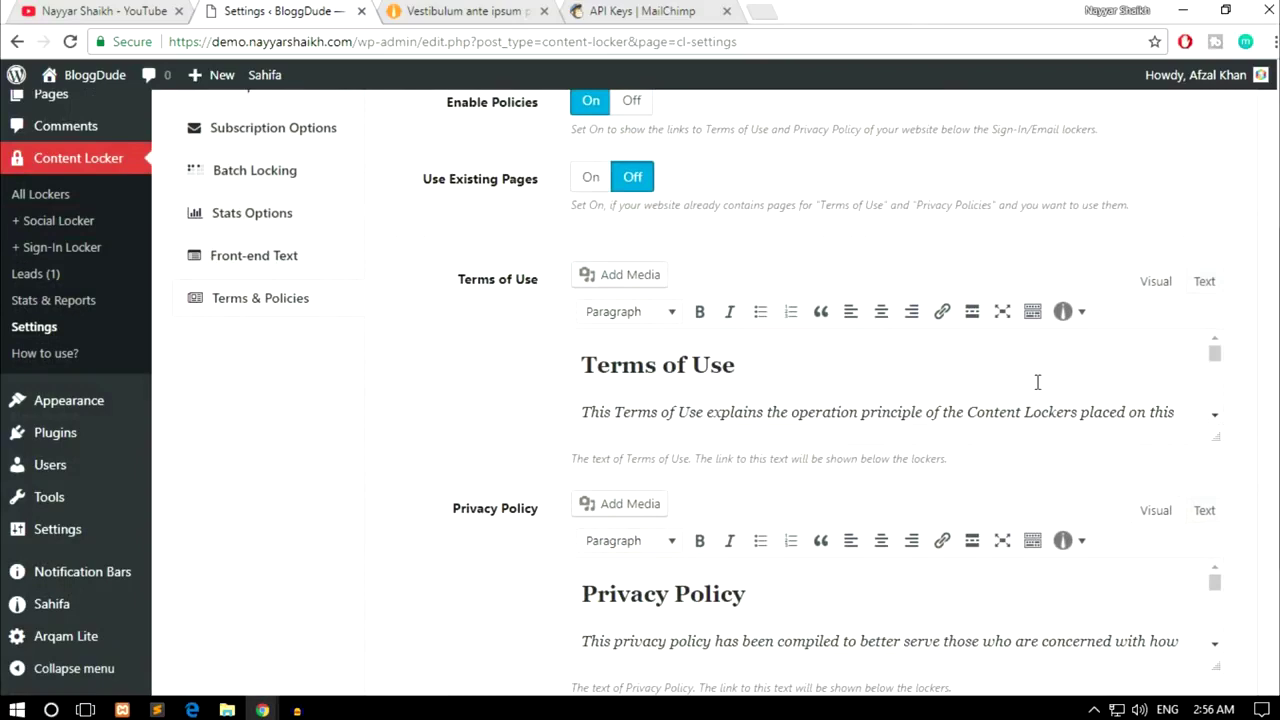
{"action": "scroll", "coordinate": [1036, 381], "scroll_direction": "down", "scroll_amount": 5}
{"action": "scroll", "coordinate": [1035, 380], "scroll_direction": "down", "scroll_amount": 3}
{"action": "scroll", "coordinate": [551, 551], "scroll_direction": "down", "scroll_amount": 1}
{"action": "scroll", "coordinate": [752, 527], "scroll_direction": "down", "scroll_amount": 3}
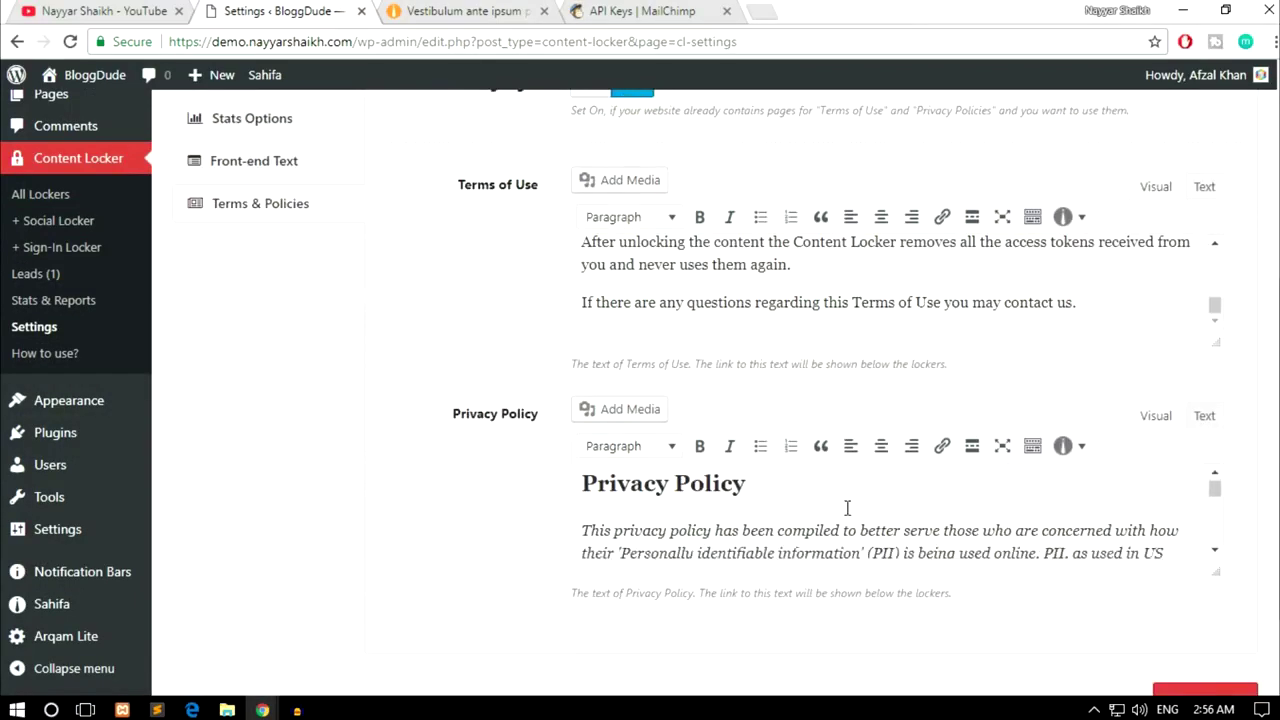
{"action": "left_click_drag", "start_coordinate": [1212, 576], "coordinate": [1214, 636]}
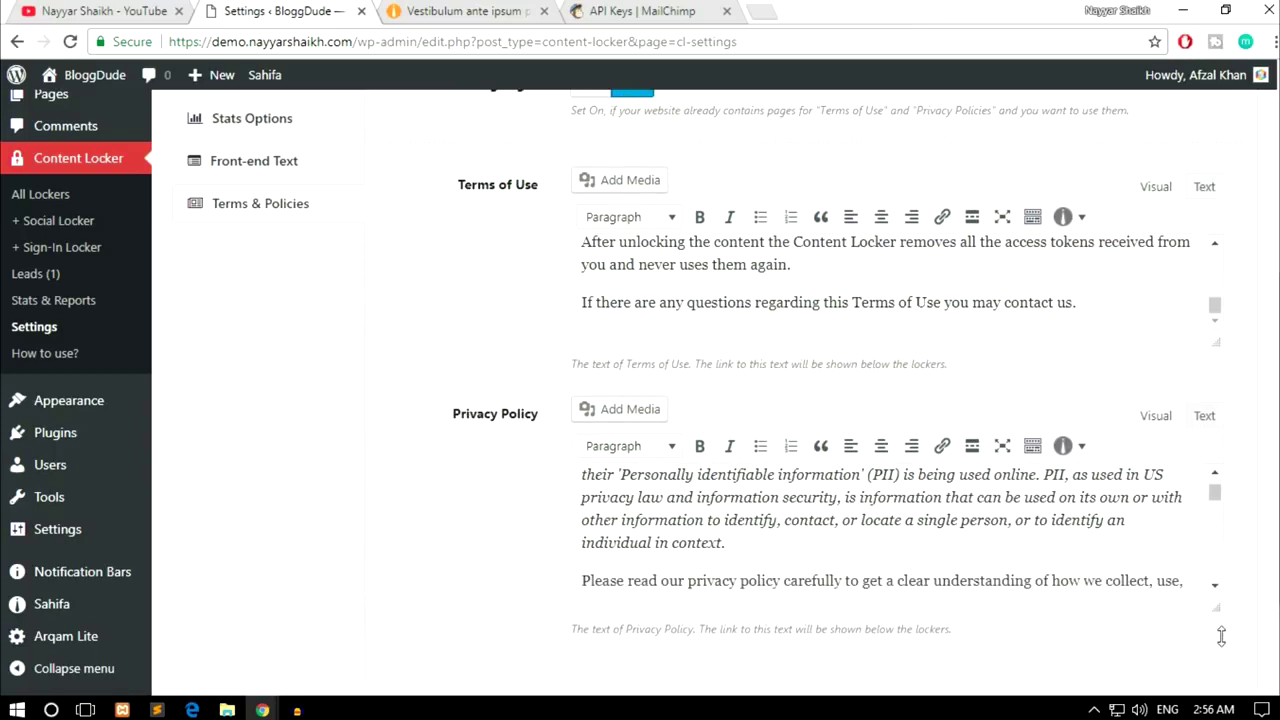
{"action": "scroll", "coordinate": [848, 567], "scroll_direction": "up", "scroll_amount": 3}
{"action": "scroll", "coordinate": [848, 567], "scroll_direction": "up", "scroll_amount": 1}
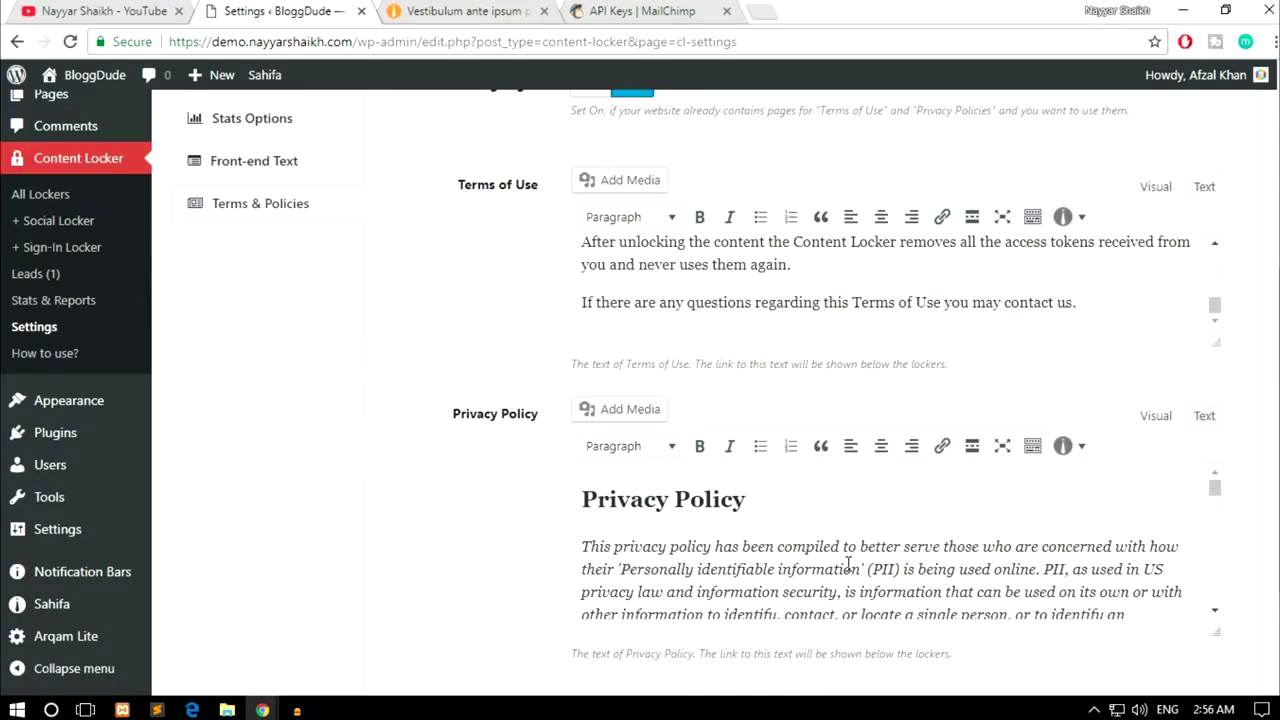
{"action": "scroll", "coordinate": [850, 567], "scroll_direction": "up", "scroll_amount": 4}
{"action": "scroll", "coordinate": [1065, 485], "scroll_direction": "down", "scroll_amount": 4}
{"action": "scroll", "coordinate": [1065, 485], "scroll_direction": "down", "scroll_amount": 4}
{"action": "scroll", "coordinate": [1065, 485], "scroll_direction": "down", "scroll_amount": 2}
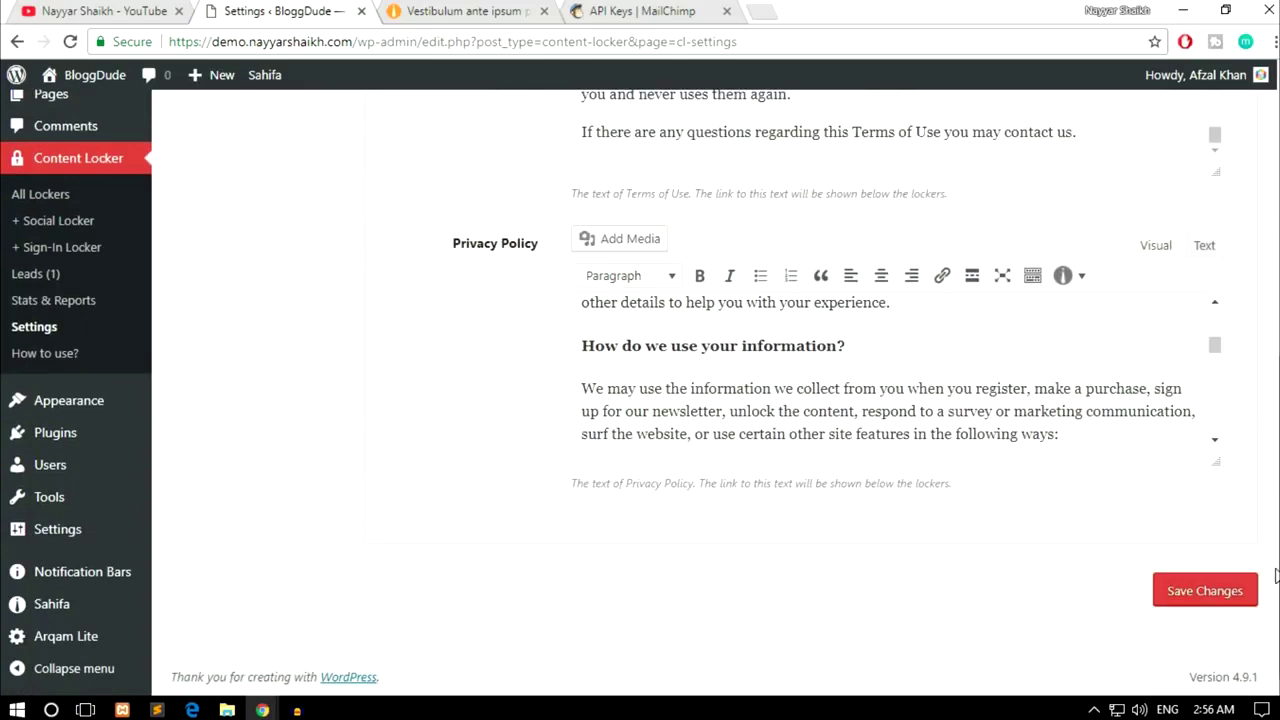
{"action": "left_click", "coordinate": [1215, 600]}
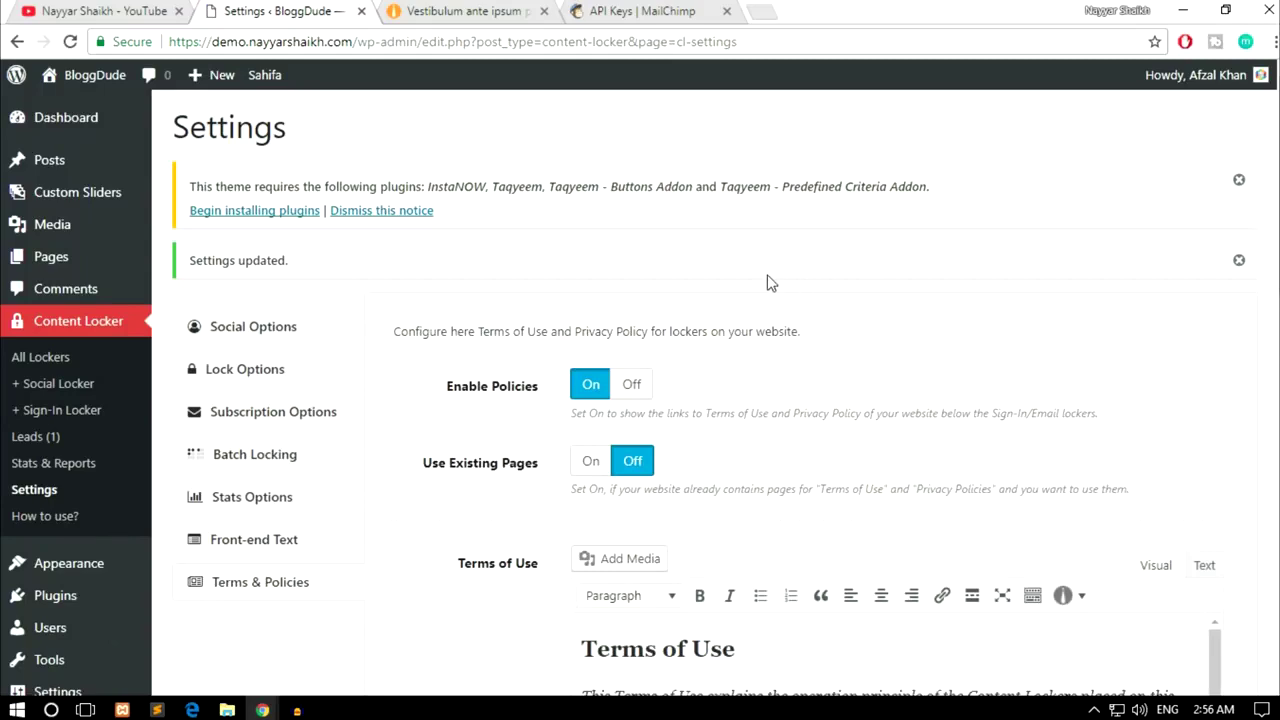
Open Content Locker's New Locker page and point out the Social Locker and Sign-In Locker headings
{"action": "left_click", "coordinate": [62, 396]}
{"action": "left_click", "coordinate": [297, 132]}
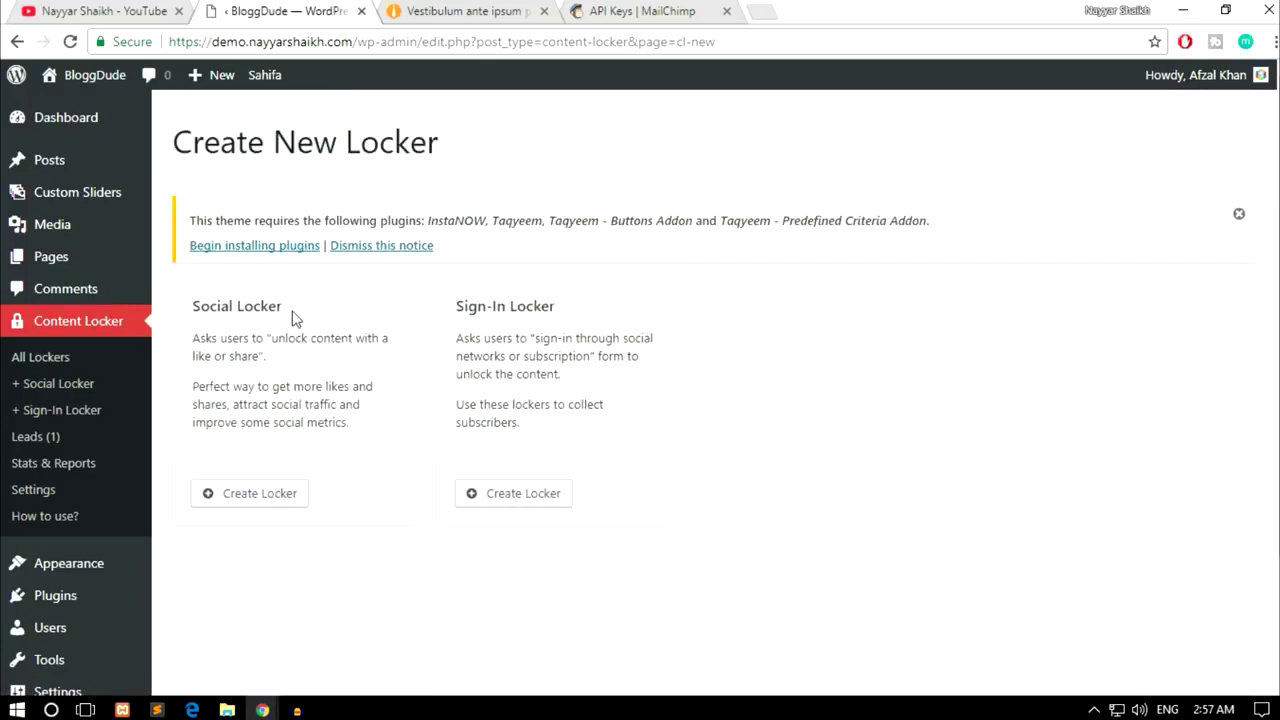
{"action": "left_click_drag", "start_coordinate": [293, 317], "coordinate": [195, 306]}
{"action": "left_click", "coordinate": [196, 306]}
{"action": "left_click_drag", "start_coordinate": [563, 313], "coordinate": [455, 306]}
{"action": "left_click", "coordinate": [548, 307]}
{"action": "left_click_drag", "start_coordinate": [288, 317], "coordinate": [197, 317]}
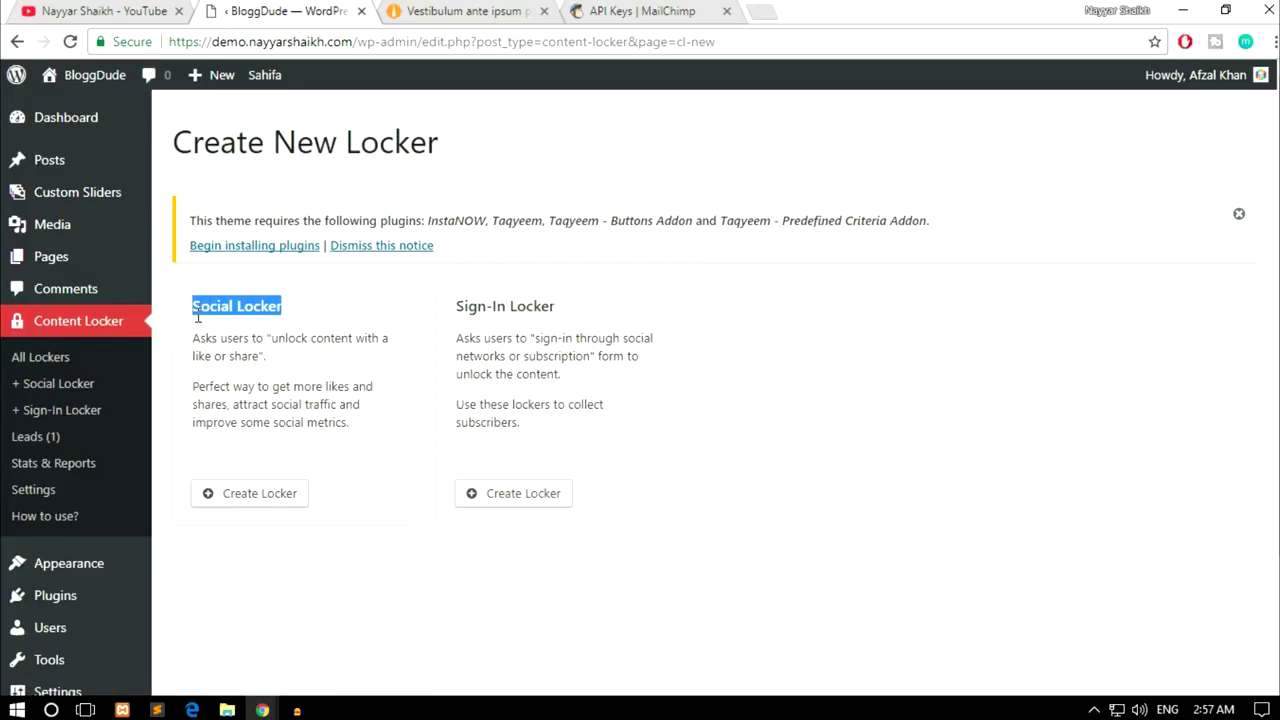
{"action": "left_click_drag", "start_coordinate": [557, 310], "coordinate": [528, 330]}
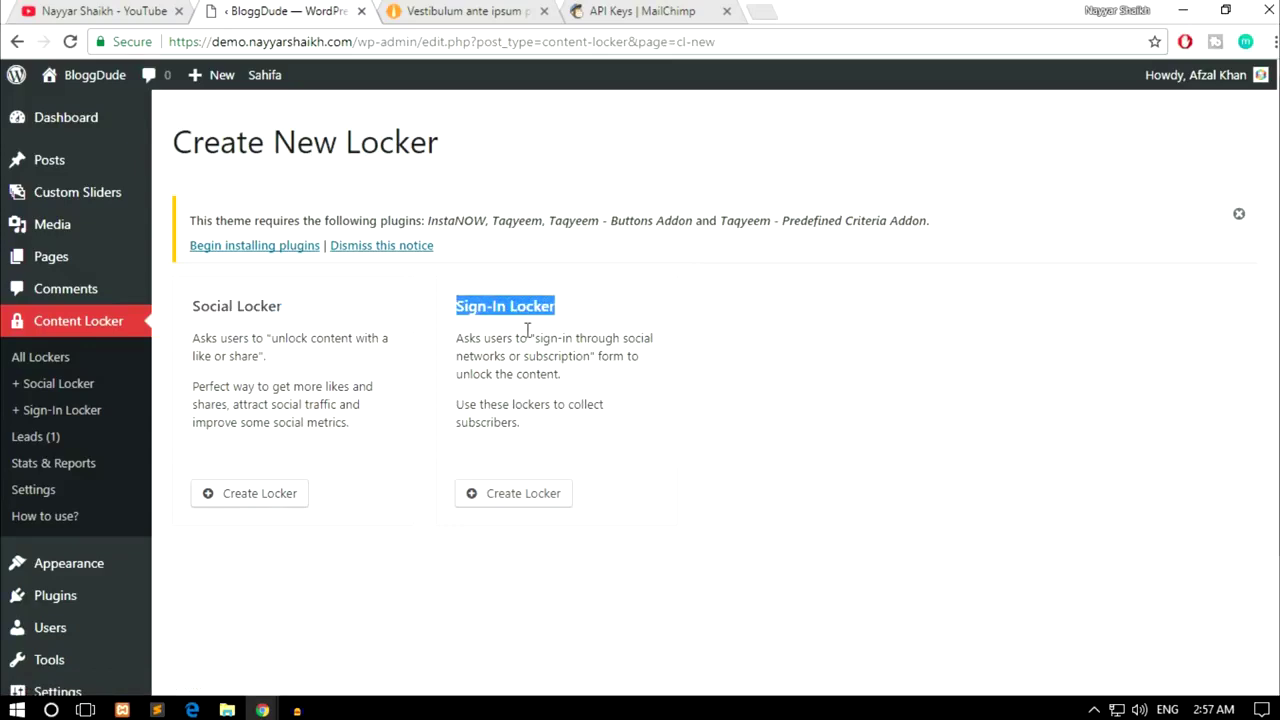
{"action": "left_click", "coordinate": [574, 340]}
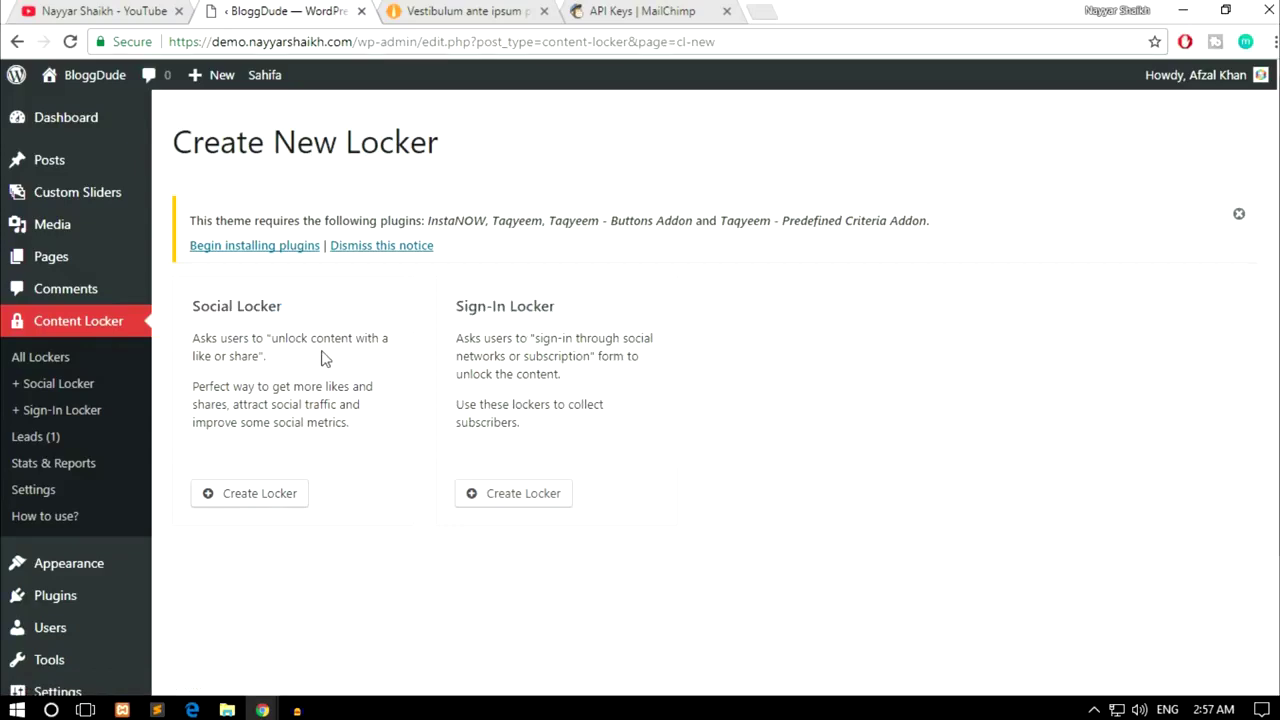
{"action": "left_click_drag", "start_coordinate": [271, 307], "coordinate": [207, 320]}
{"action": "left_click", "coordinate": [207, 320]}
Create a new social locker and title it 'Social Locker 2'
{"action": "left_click", "coordinate": [258, 493]}
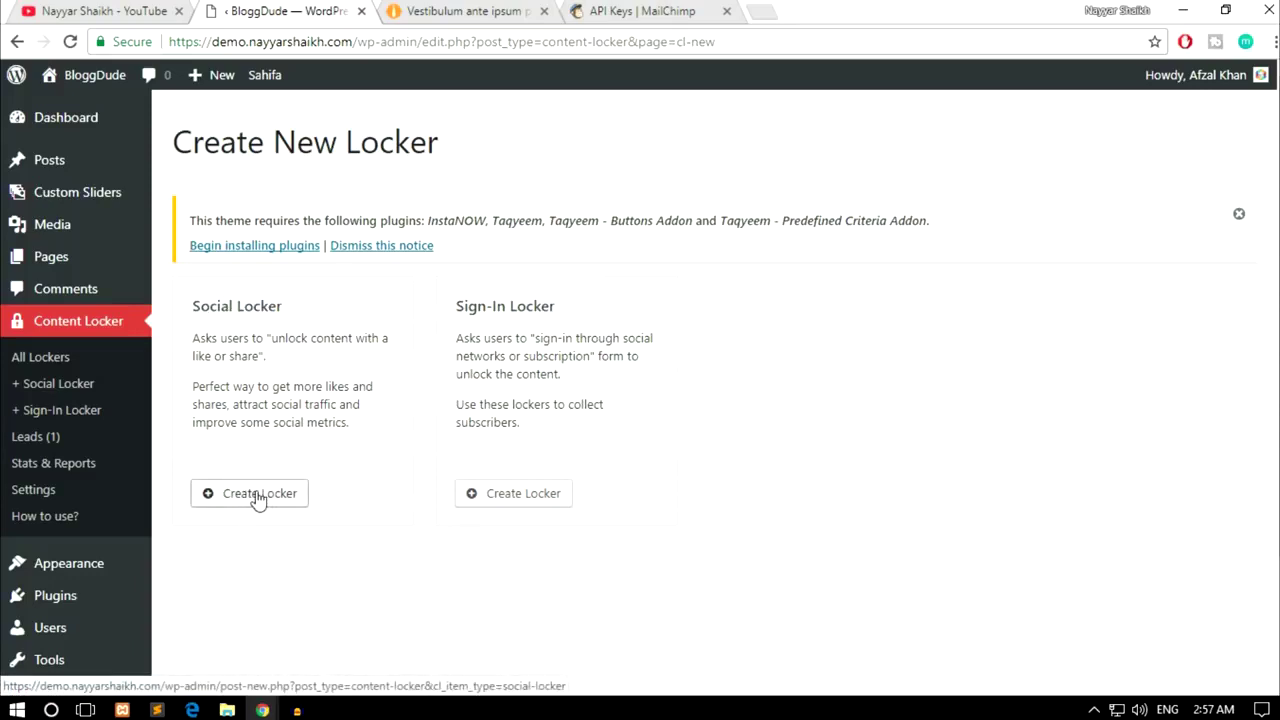
{"action": "type", "text": "Socia"}
{"action": "key", "text": "ctrl+a"}
{"action": "key", "text": "BackSpace"}
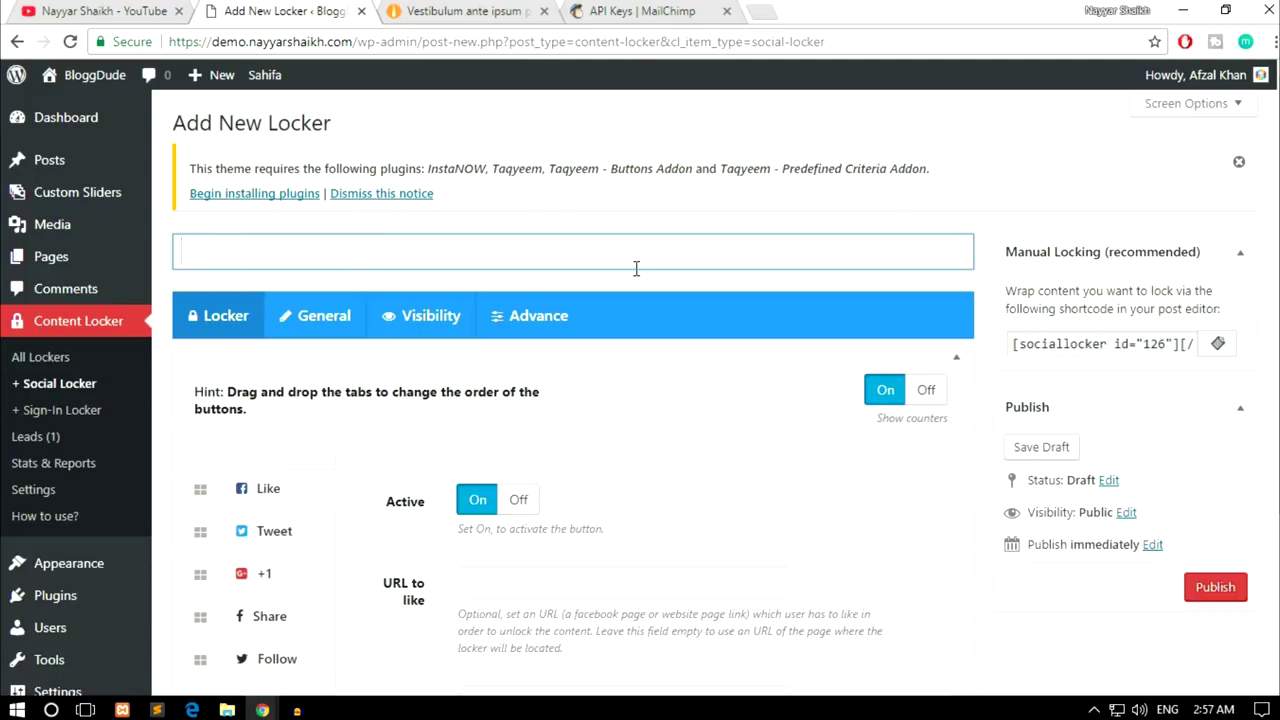
{"action": "type", "text": "Social Locker 2"}
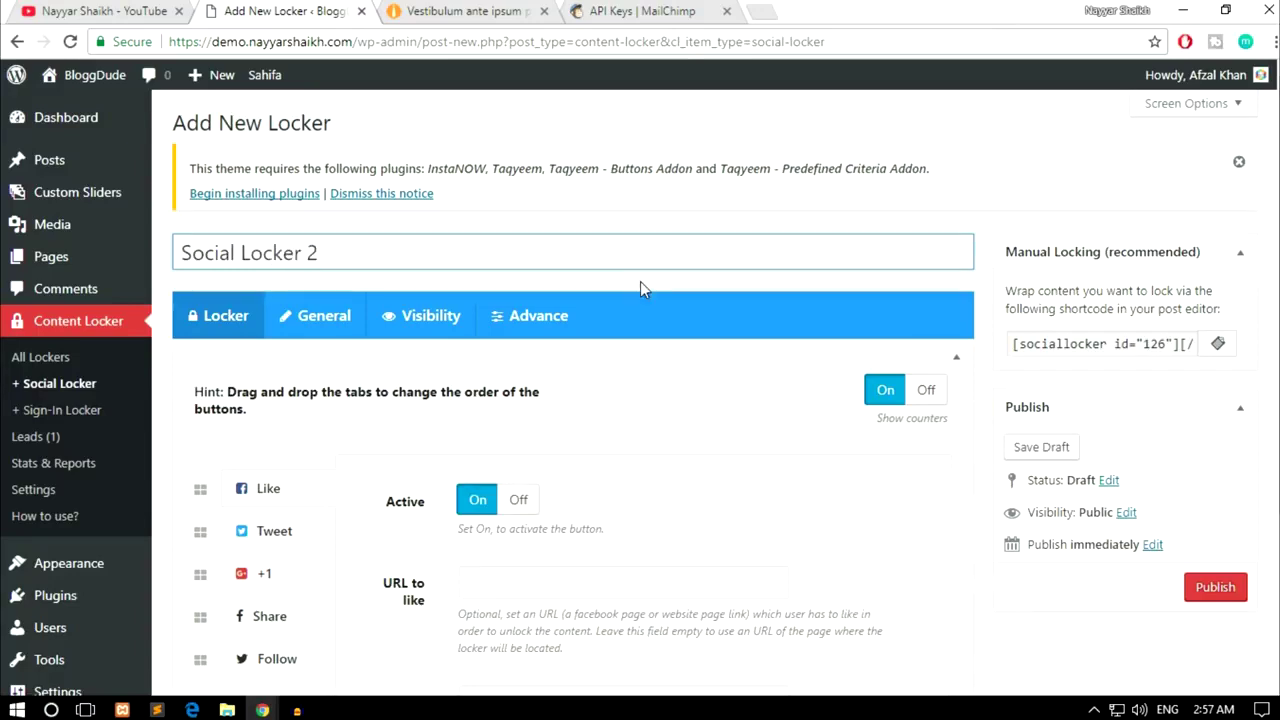
Keep the Facebook Like button active and explain its activation help text
{"action": "scroll", "coordinate": [645, 292], "scroll_direction": "down", "scroll_amount": 3}
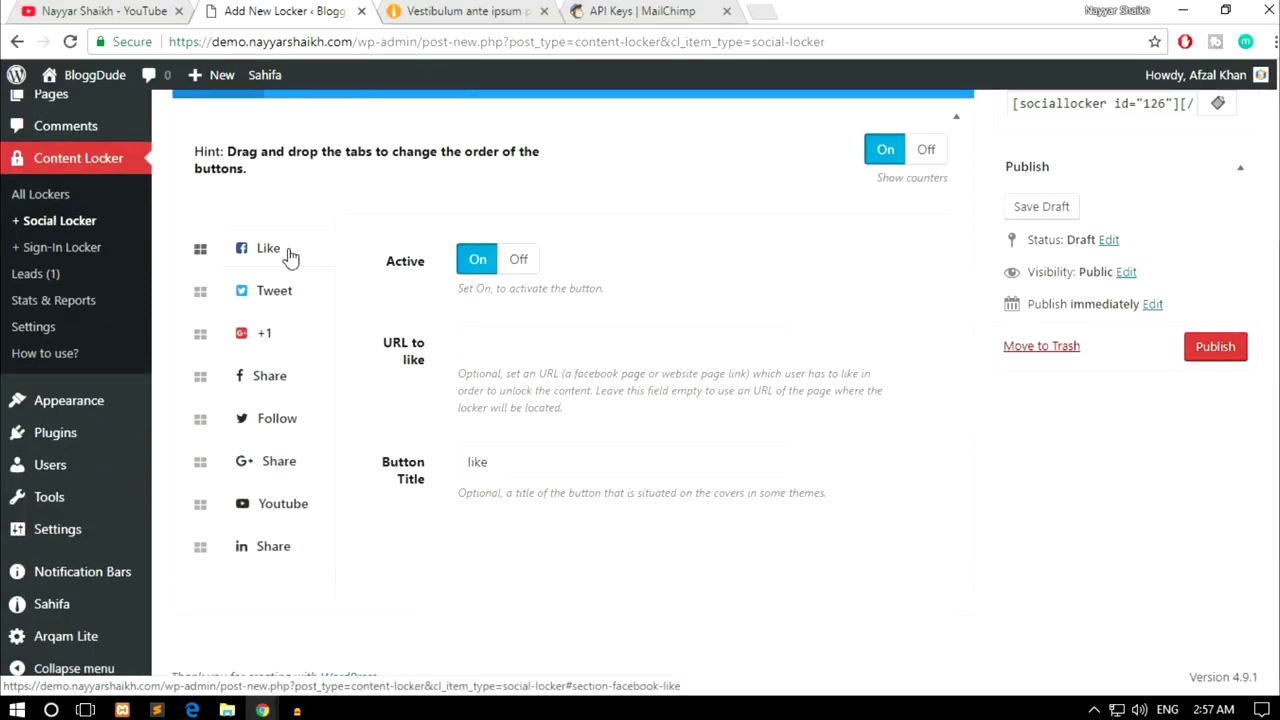
{"action": "left_click", "coordinate": [478, 264]}
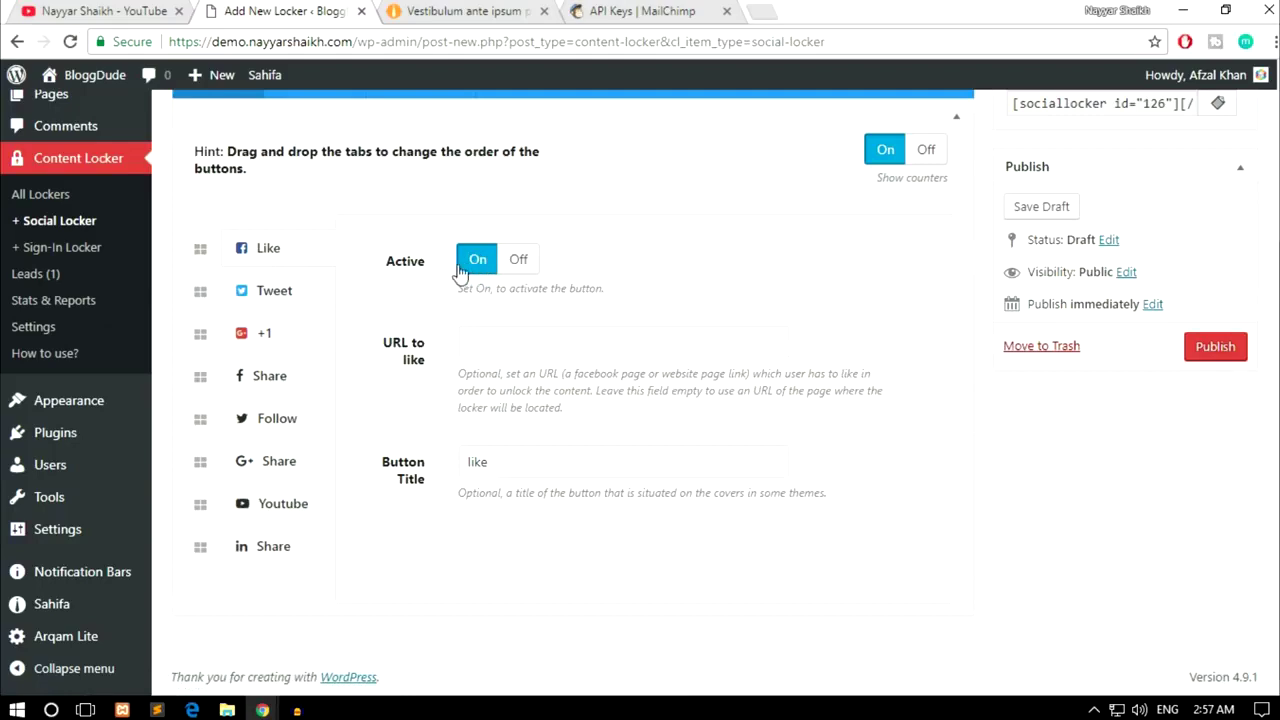
{"action": "left_click_drag", "start_coordinate": [458, 290], "coordinate": [600, 289]}
{"action": "left_click", "coordinate": [617, 297]}
{"action": "left_click", "coordinate": [475, 268]}
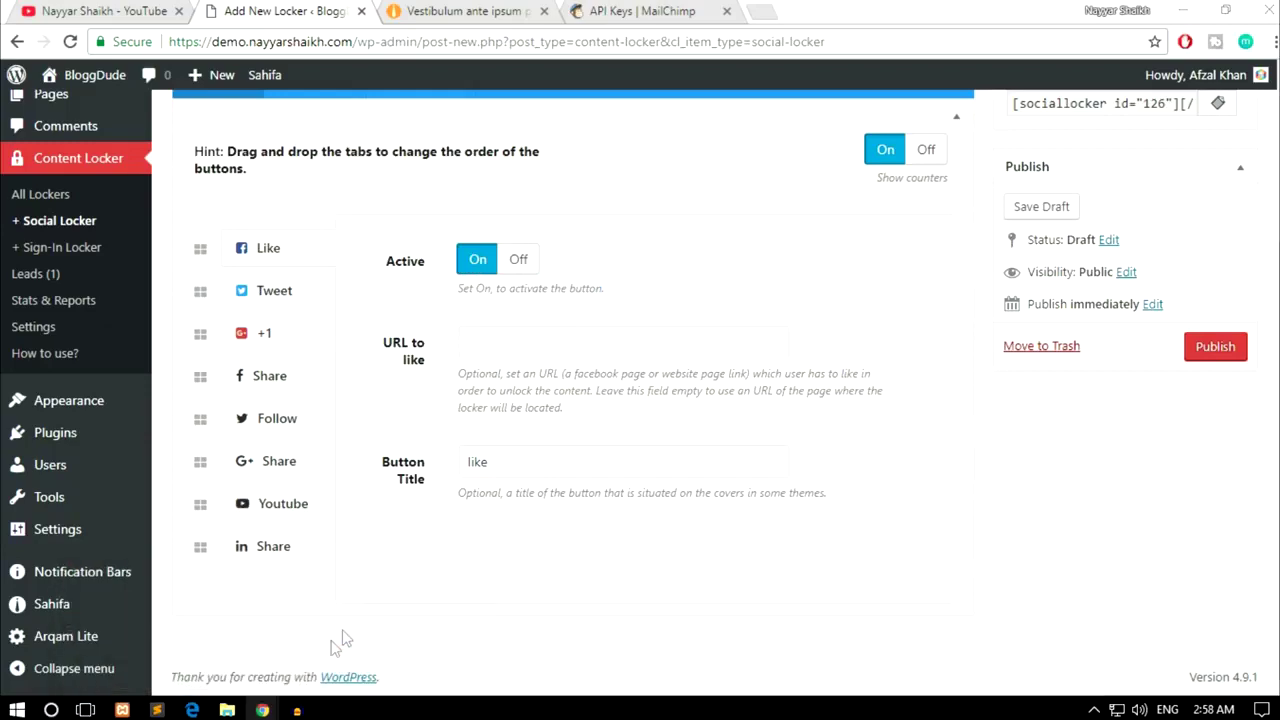
Look at the locked post in the other browser window, then return to the locker settings
{"action": "mouse_move", "coordinate": [262, 710]}
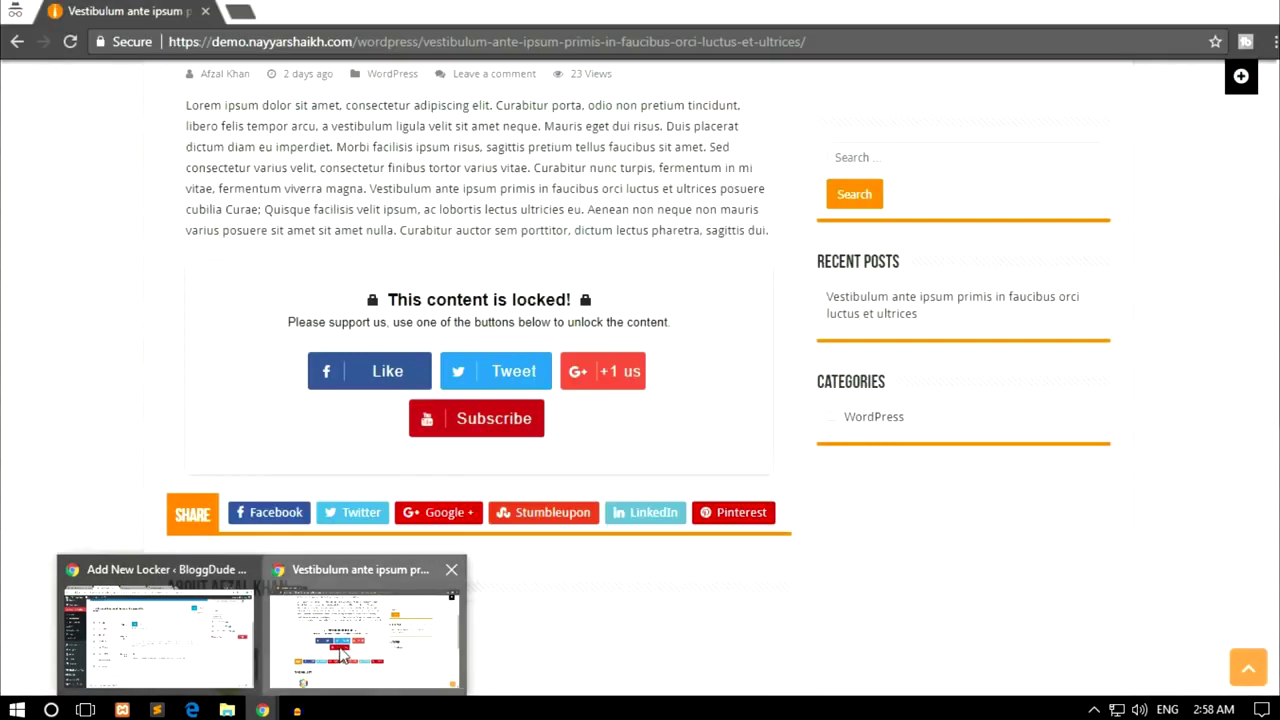
{"action": "left_click", "coordinate": [343, 655]}
{"action": "mouse_move", "coordinate": [366, 390]}
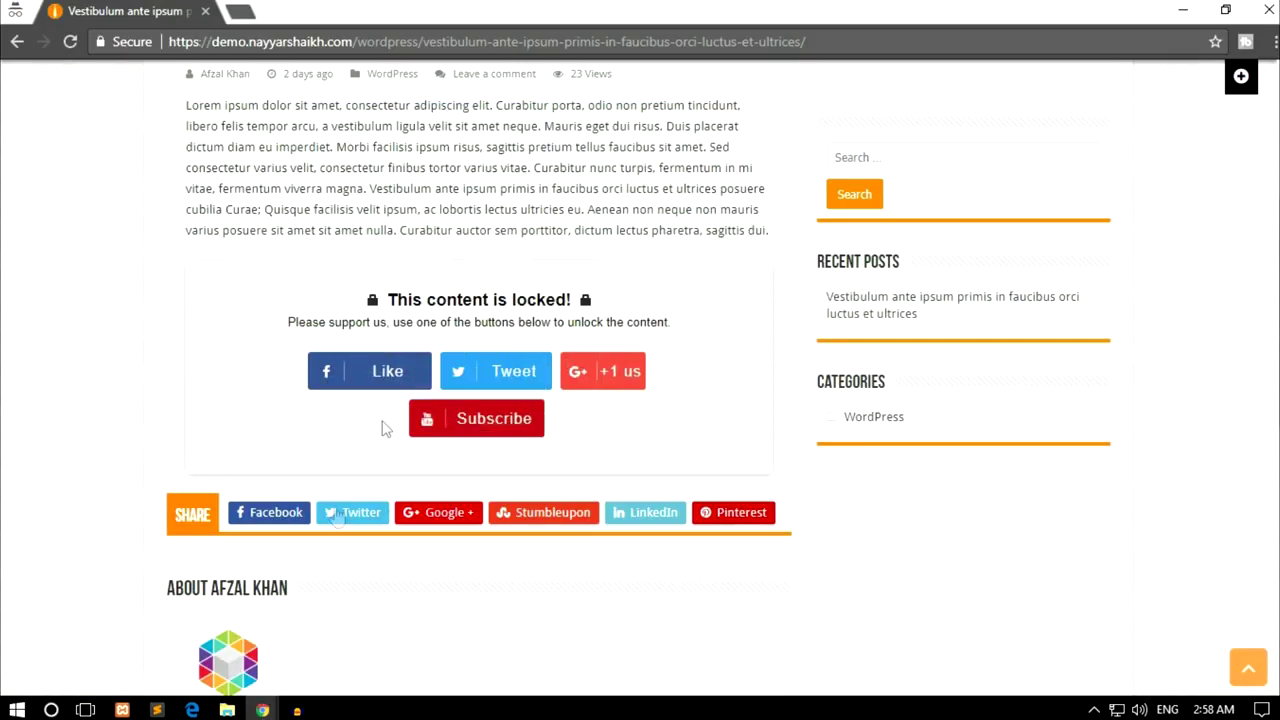
{"action": "mouse_move", "coordinate": [262, 708]}
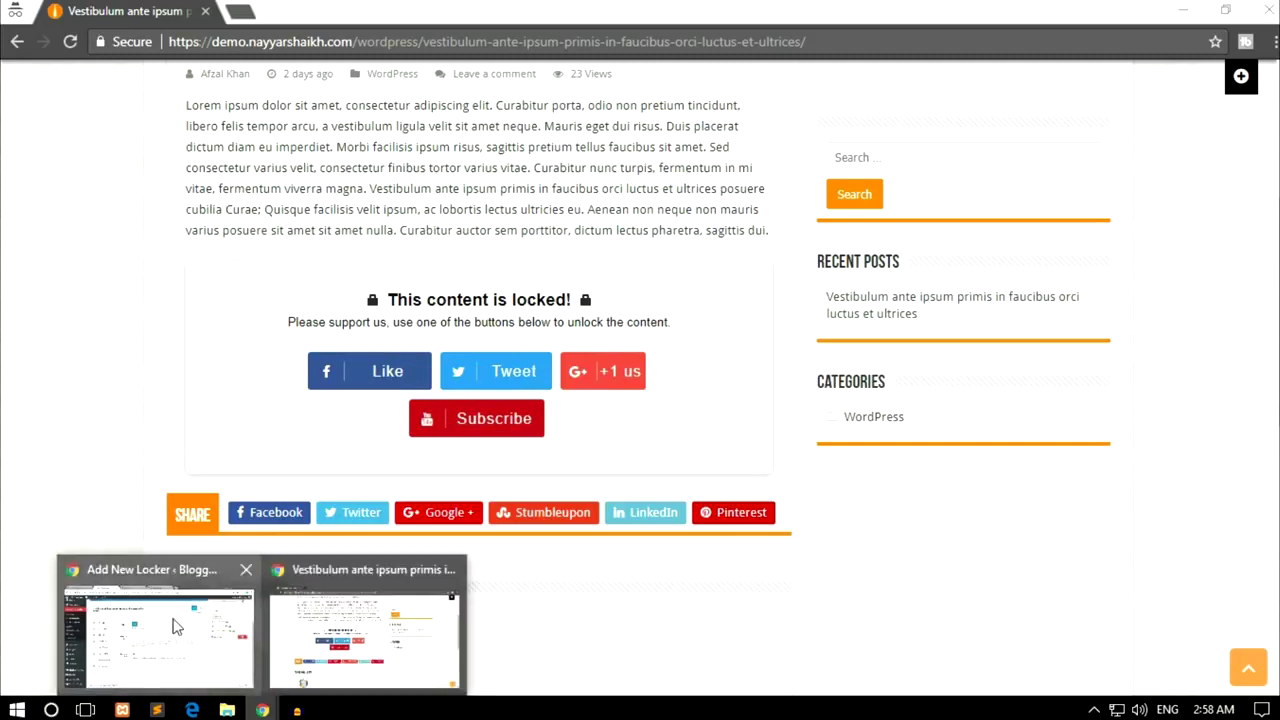
{"action": "left_click", "coordinate": [172, 626]}
{"action": "left_click", "coordinate": [494, 354]}
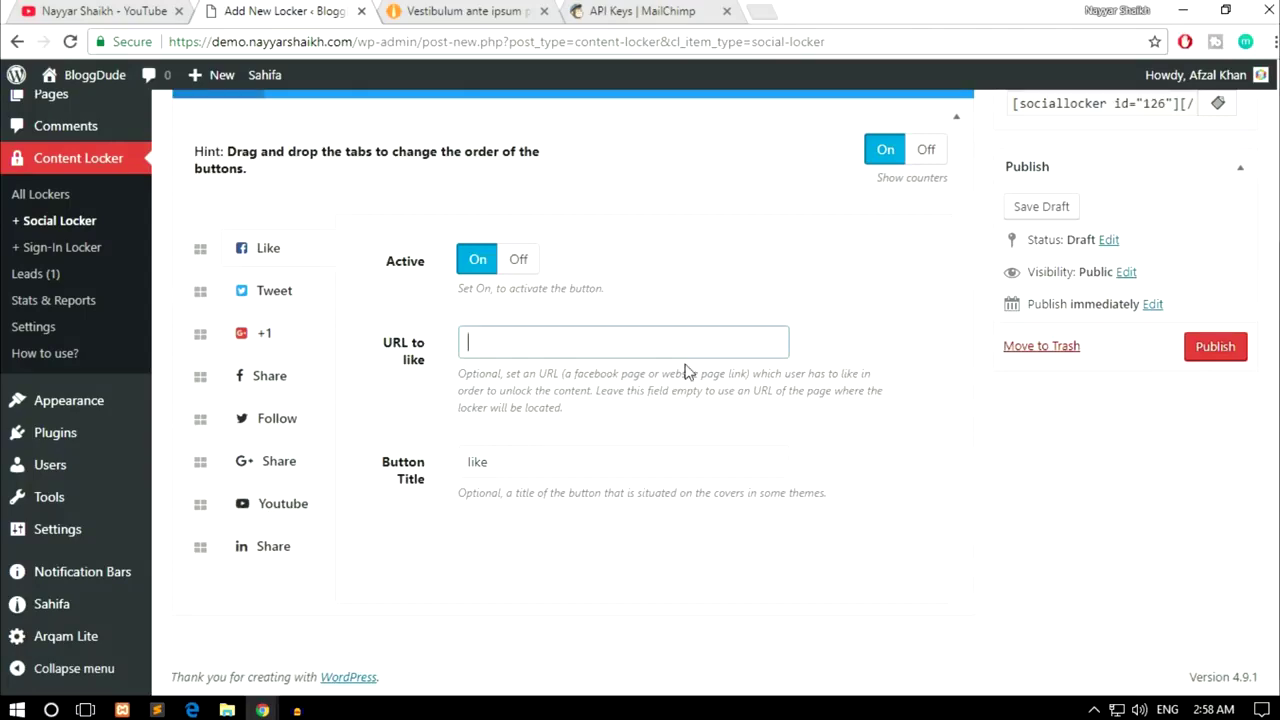
{"action": "type", "text": "http://facebook.com/bloggdude"}
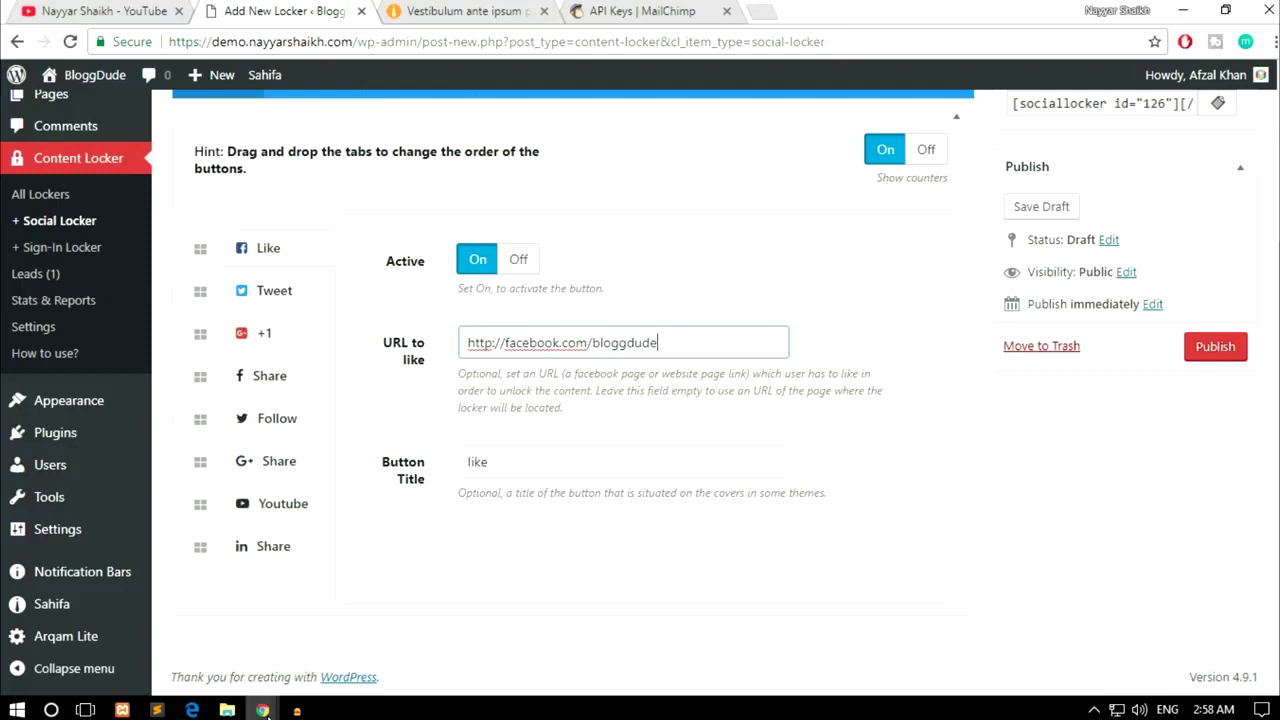
{"action": "left_click", "coordinate": [262, 710]}
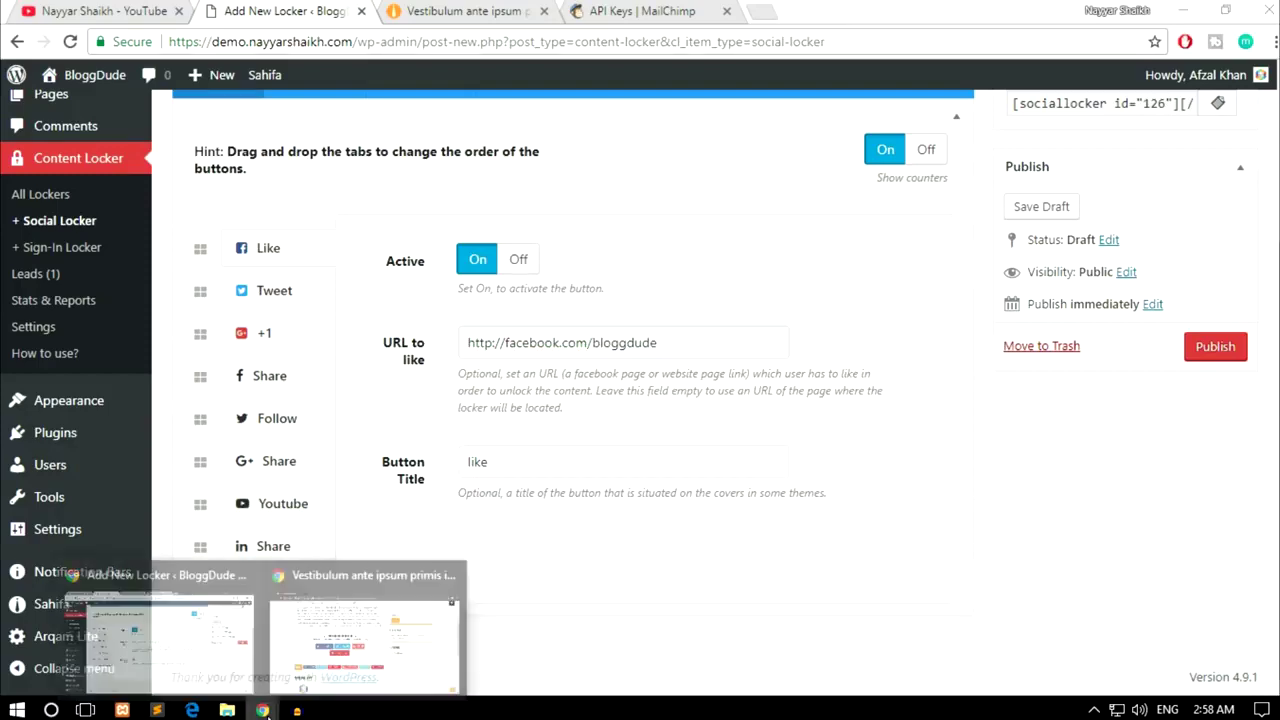
{"action": "left_click", "coordinate": [370, 643]}
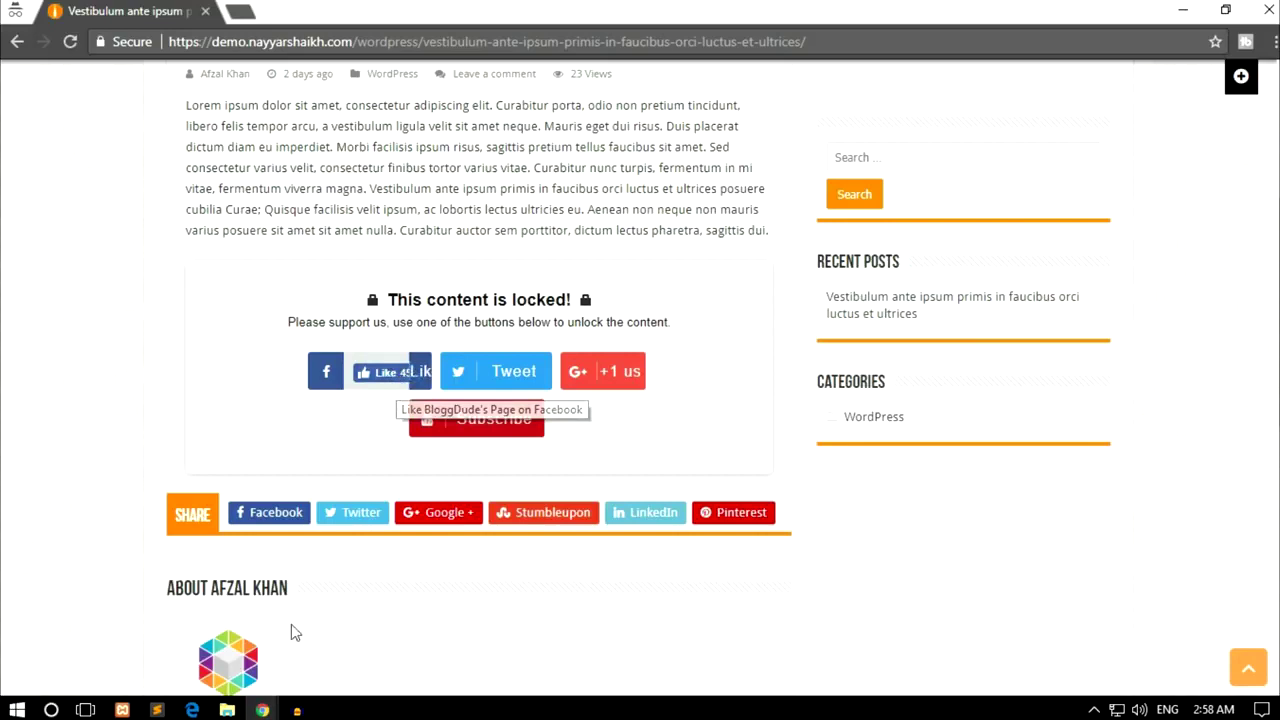
{"action": "left_click", "coordinate": [268, 710]}
{"action": "left_click", "coordinate": [217, 671]}
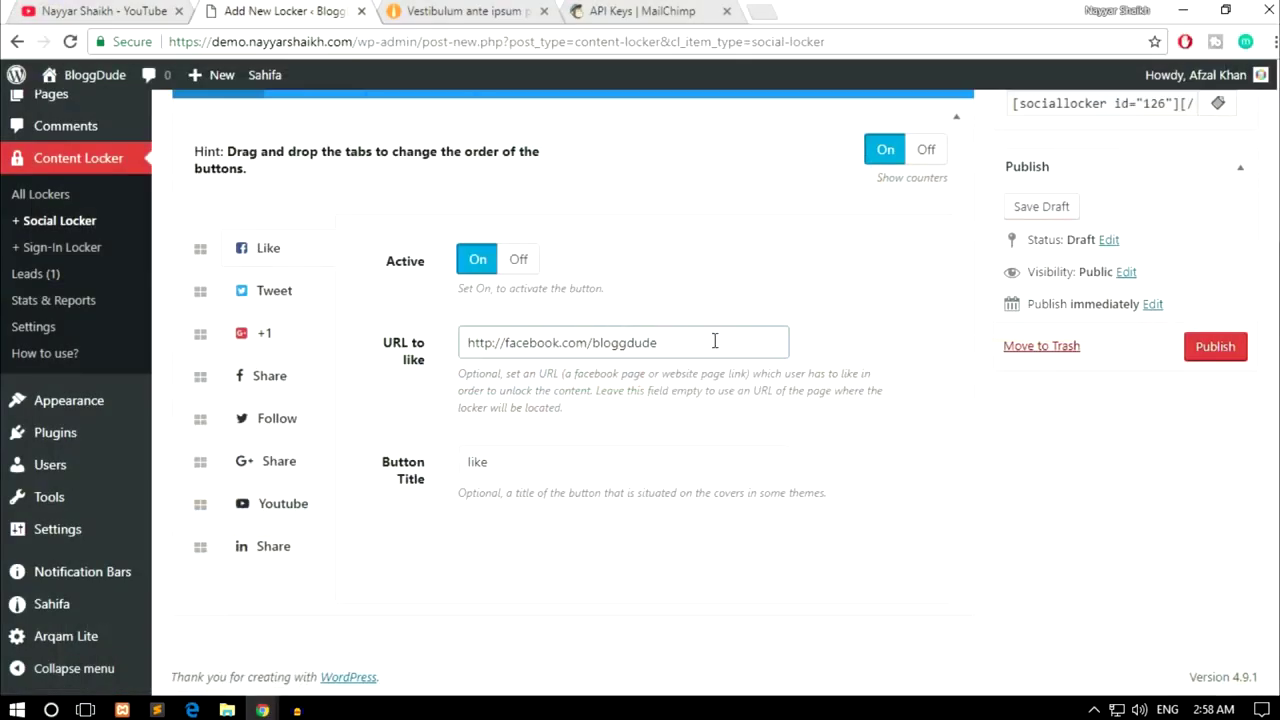
{"action": "left_click_drag", "start_coordinate": [658, 342], "coordinate": [468, 343]}
{"action": "left_click_drag", "start_coordinate": [608, 457], "coordinate": [433, 462]}
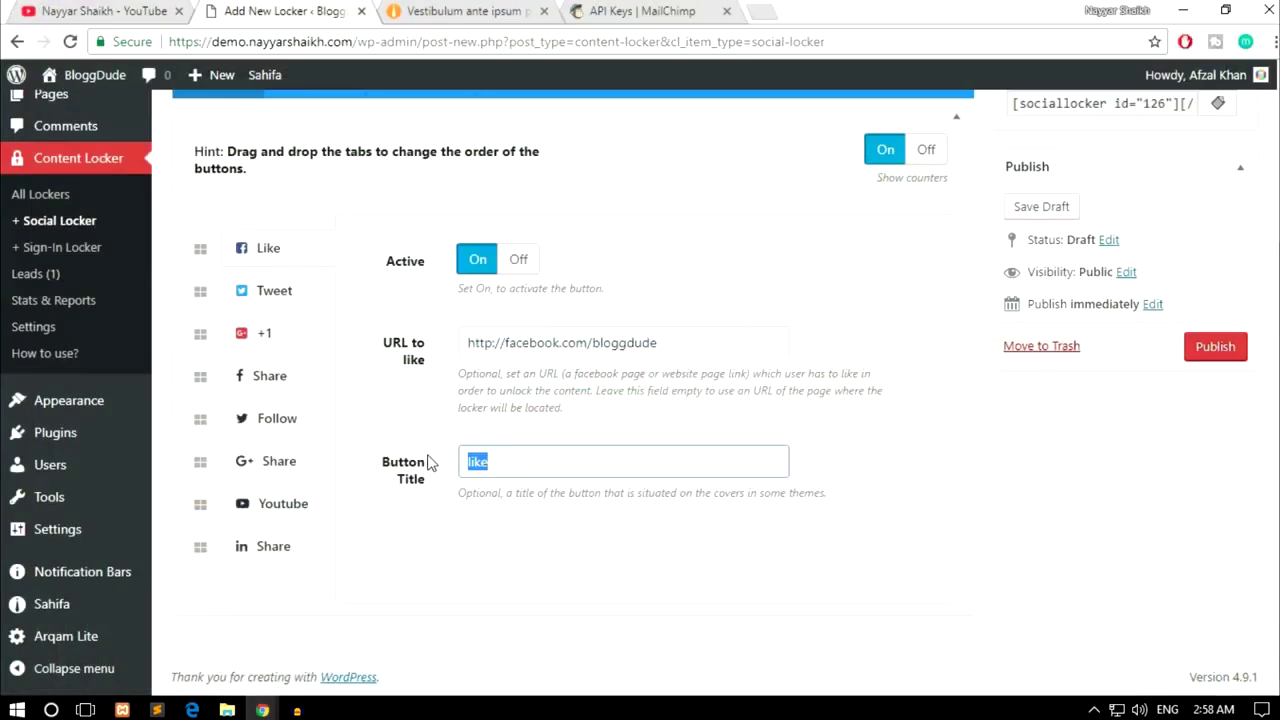
{"action": "left_click", "coordinate": [600, 428]}
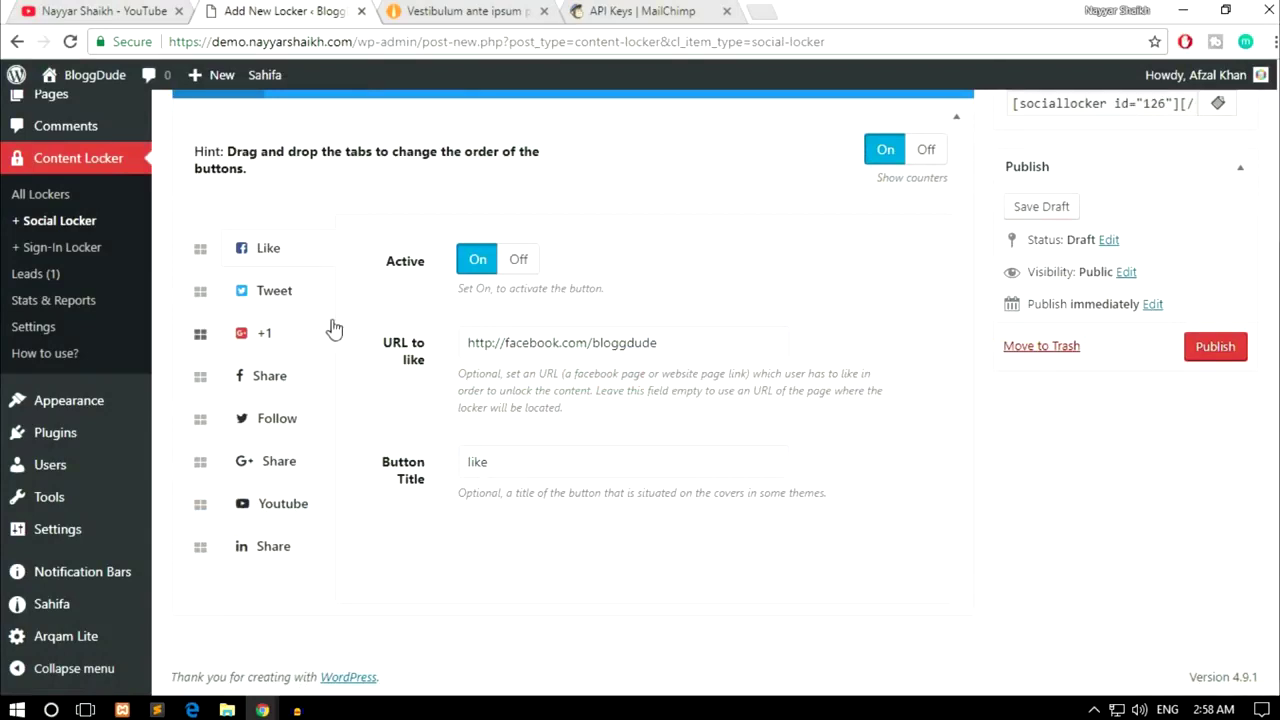
Bring up the Tweet button's settings, with Tweet active and Double Check off
{"action": "left_click", "coordinate": [262, 293]}
{"action": "scroll", "coordinate": [998, 474], "scroll_direction": "up", "scroll_amount": 1}
{"action": "scroll", "coordinate": [998, 481], "scroll_direction": "down", "scroll_amount": 1}
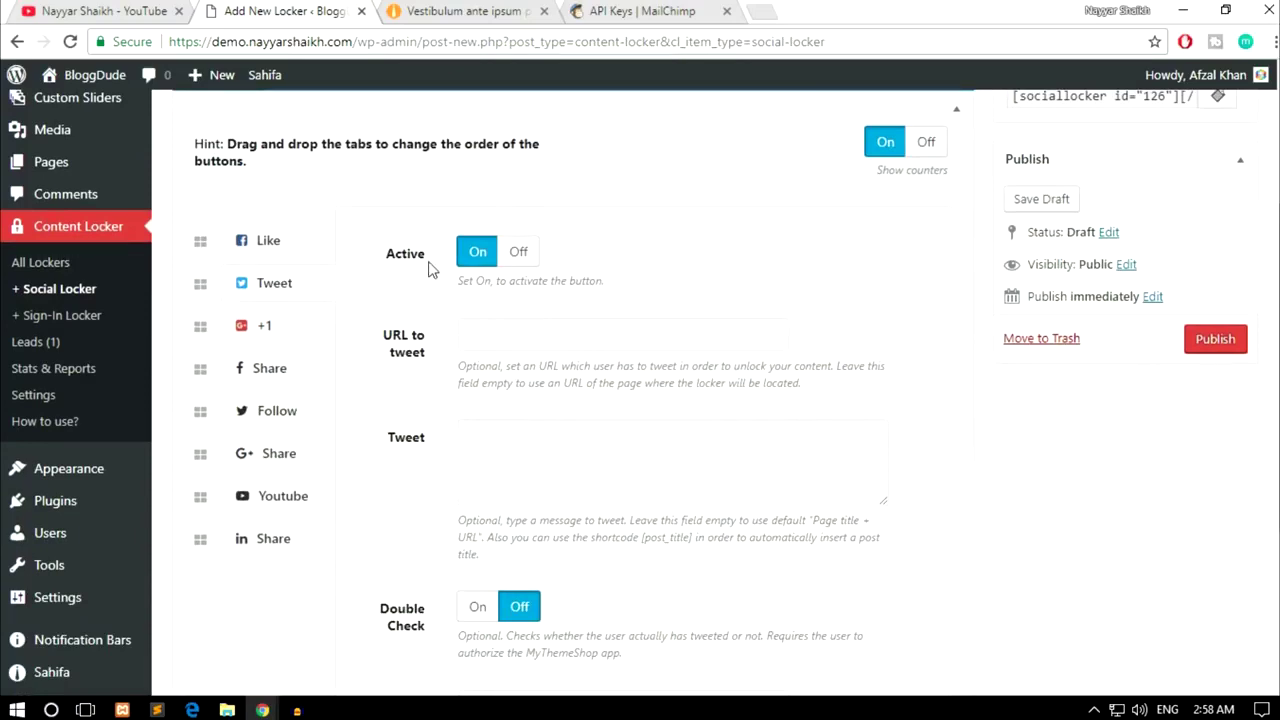
{"action": "left_click", "coordinate": [502, 328]}
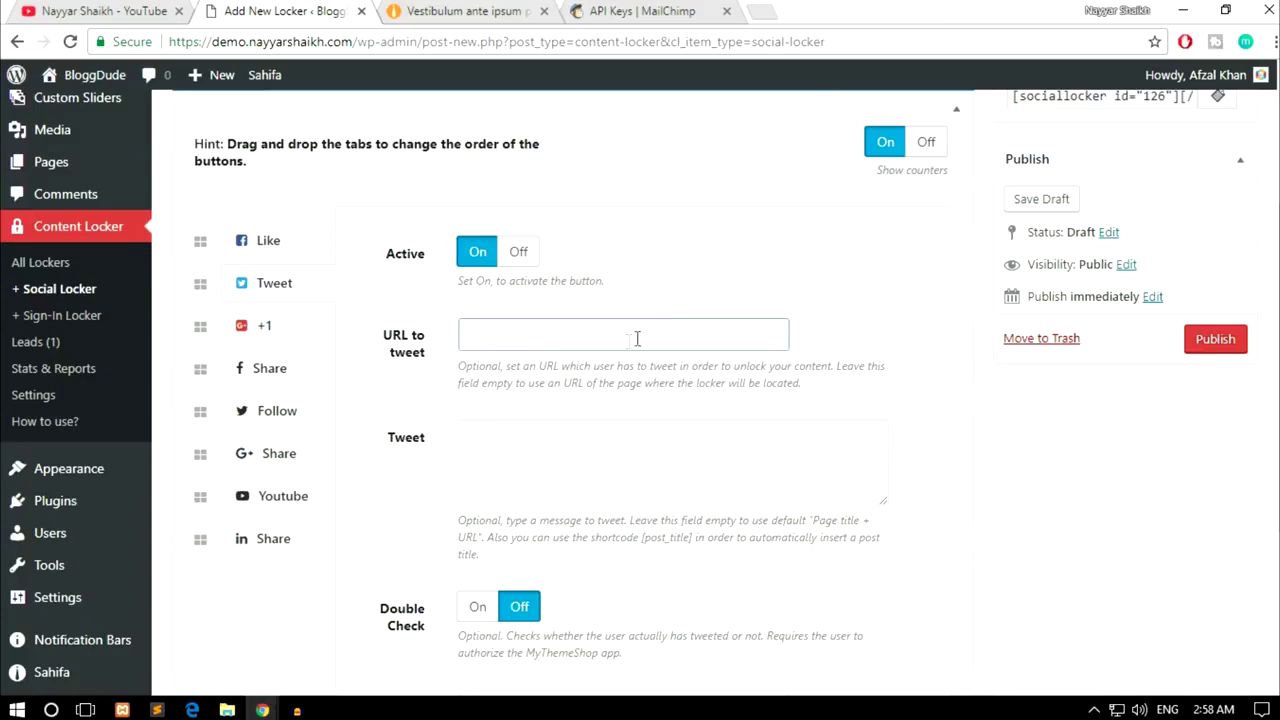
{"action": "left_click", "coordinate": [422, 8]}
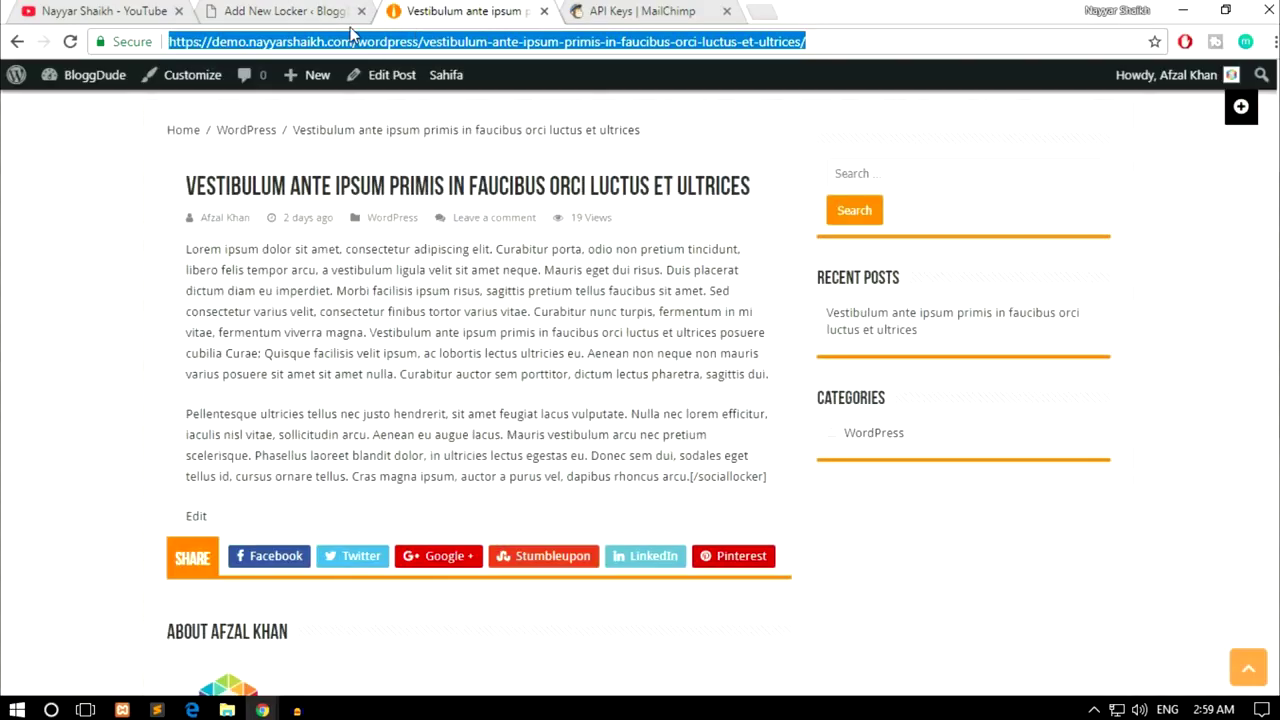
{"action": "left_click", "coordinate": [302, 8]}
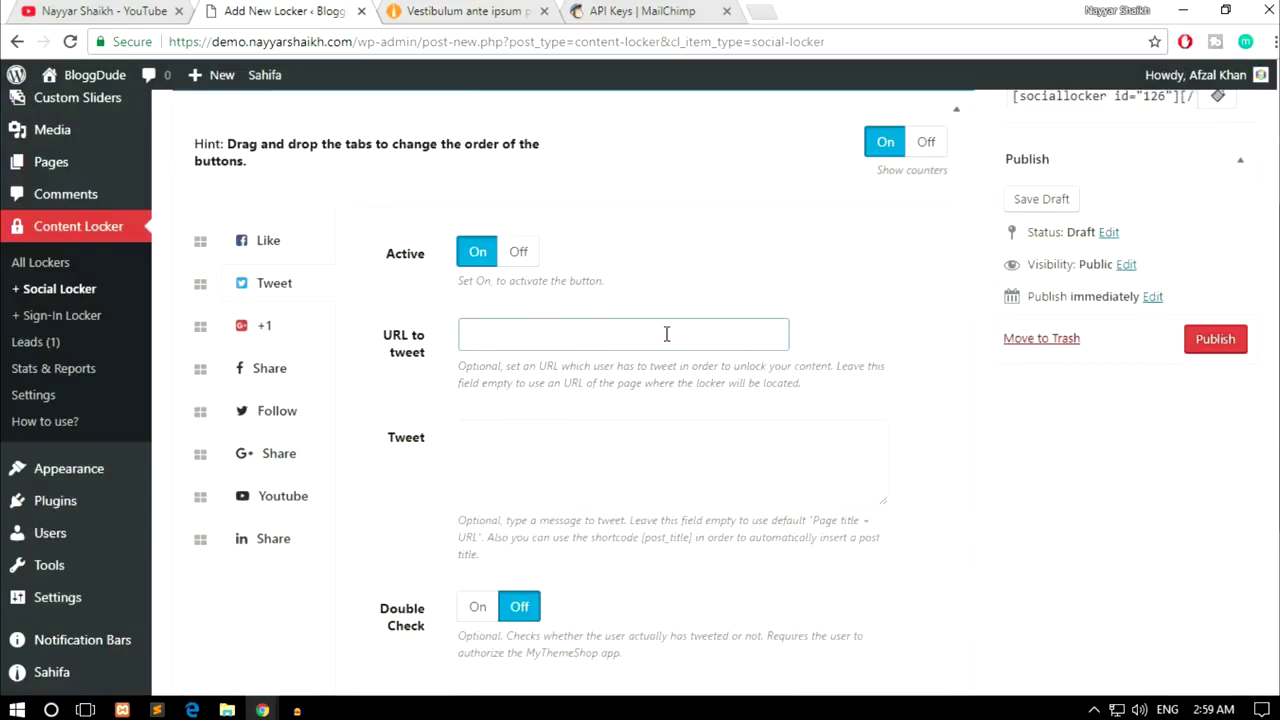
{"action": "left_click", "coordinate": [455, 10]}
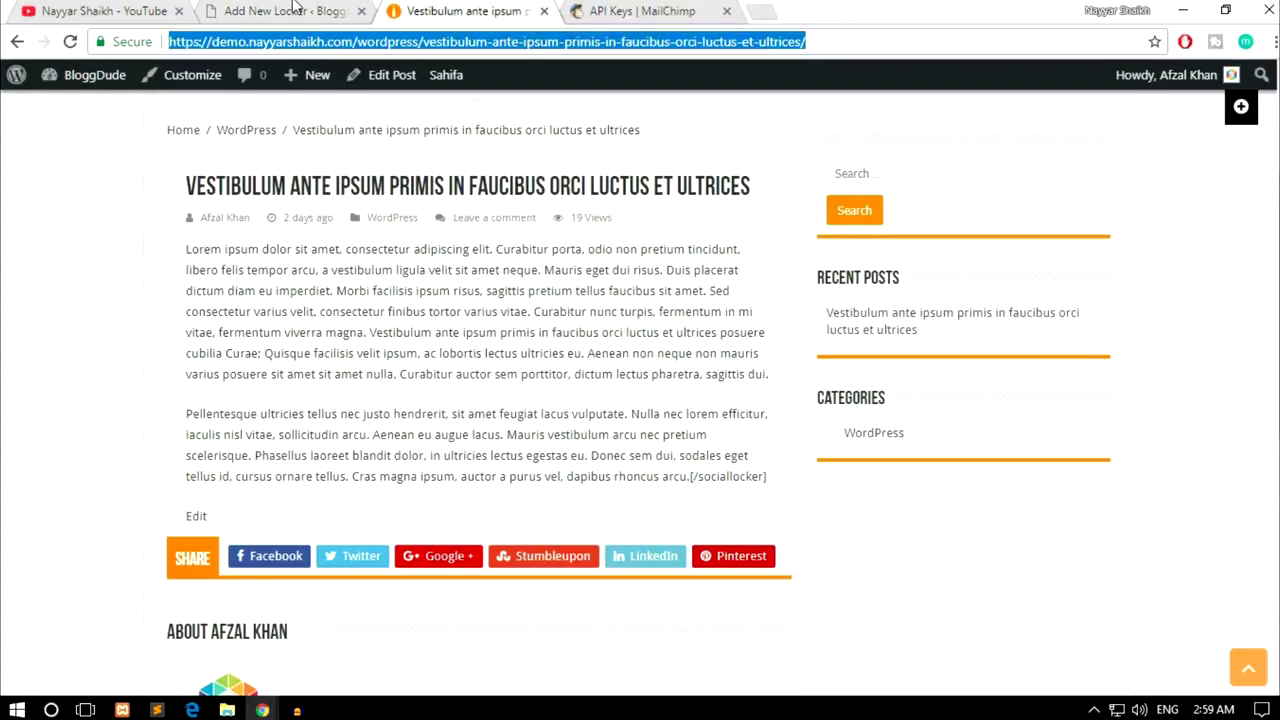
{"action": "mouse_move", "coordinate": [262, 708]}
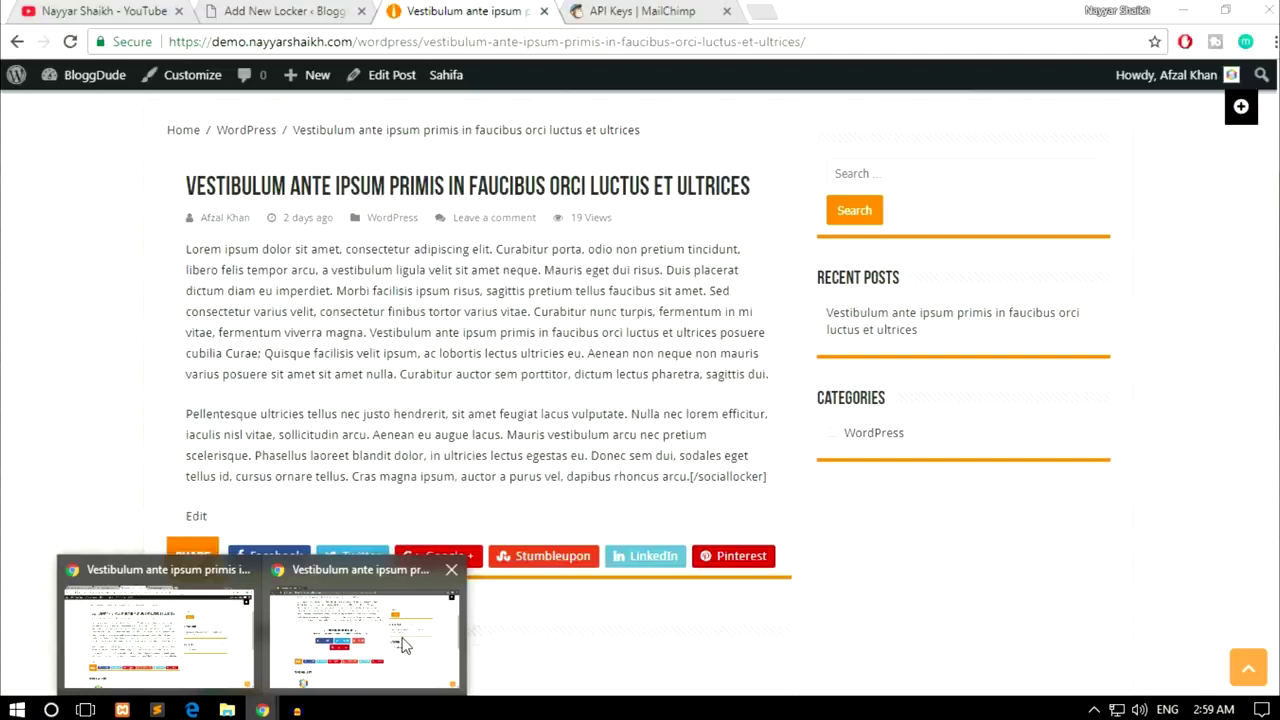
{"action": "left_click", "coordinate": [380, 640]}
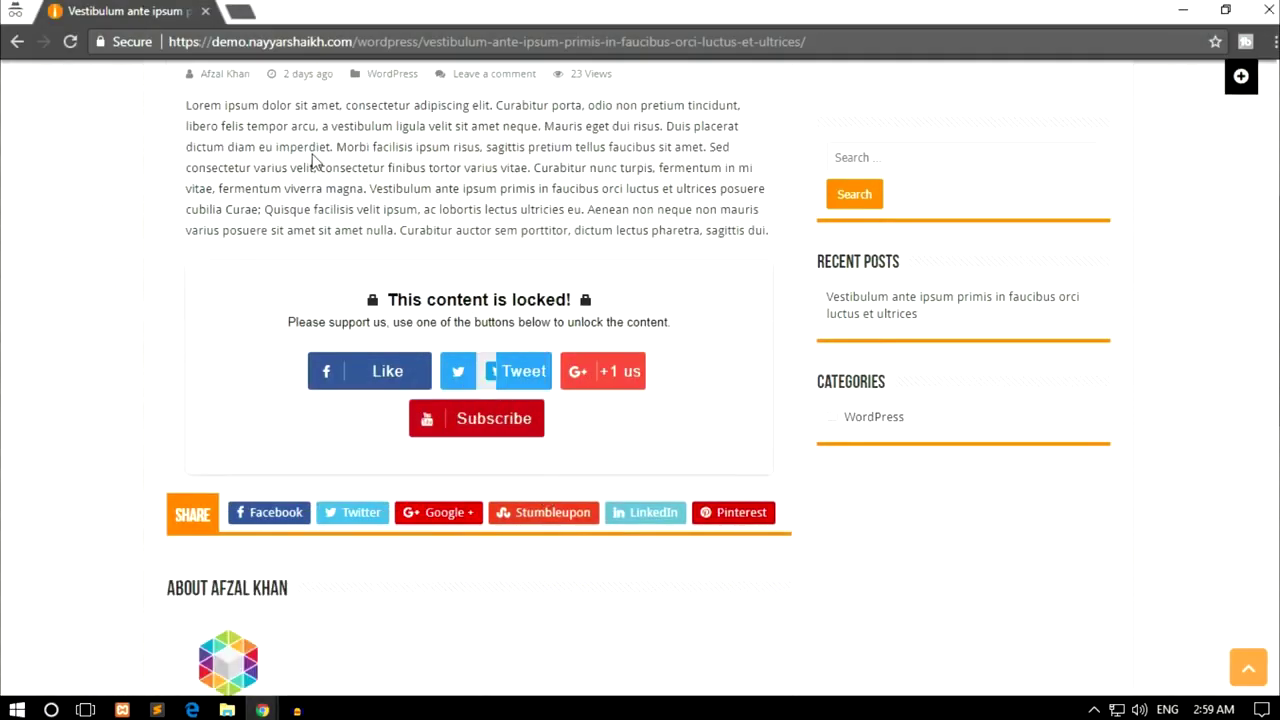
{"action": "left_click_drag", "start_coordinate": [165, 42], "coordinate": [165, 170]}
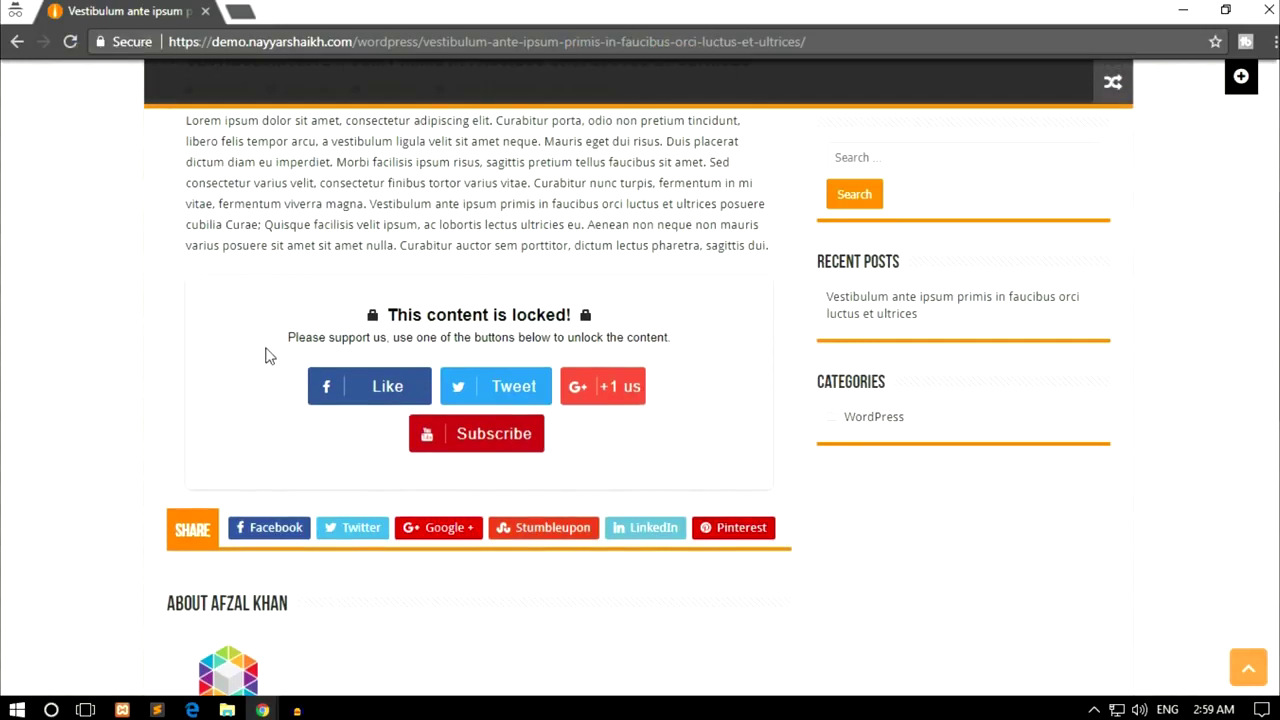
{"action": "scroll", "coordinate": [268, 355], "scroll_direction": "up", "scroll_amount": 1}
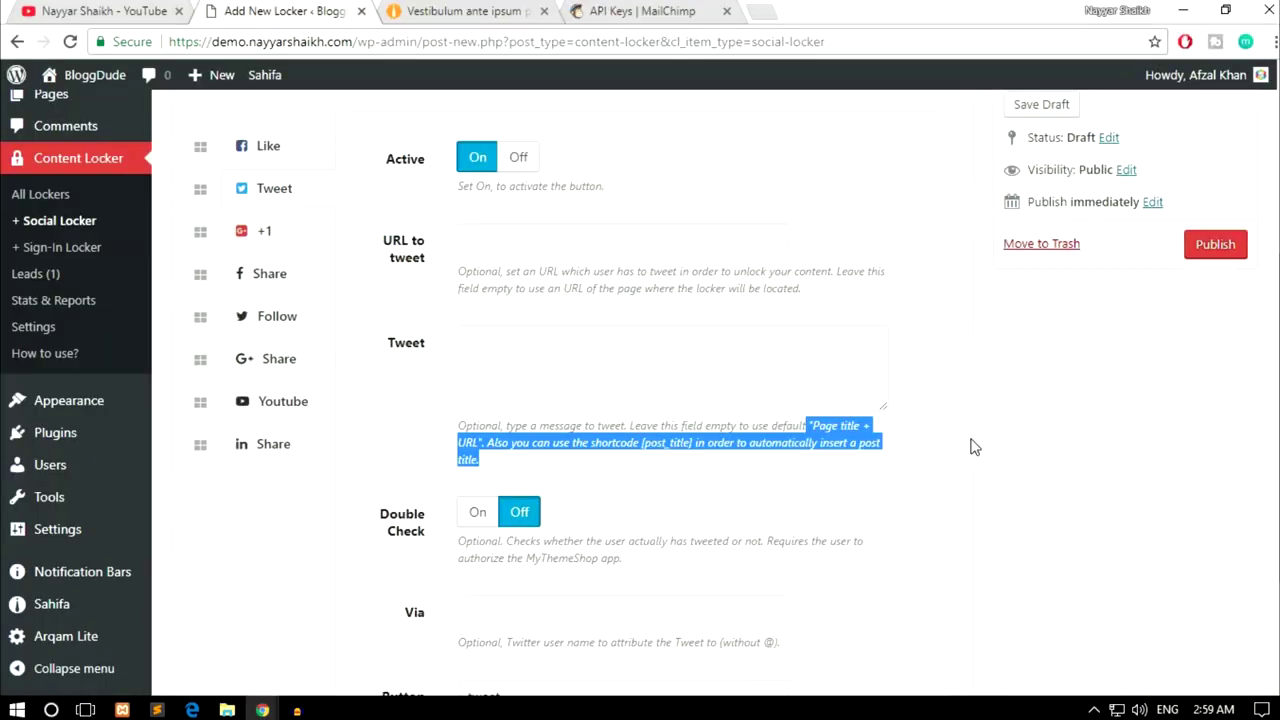
{"action": "left_click", "coordinate": [739, 355]}
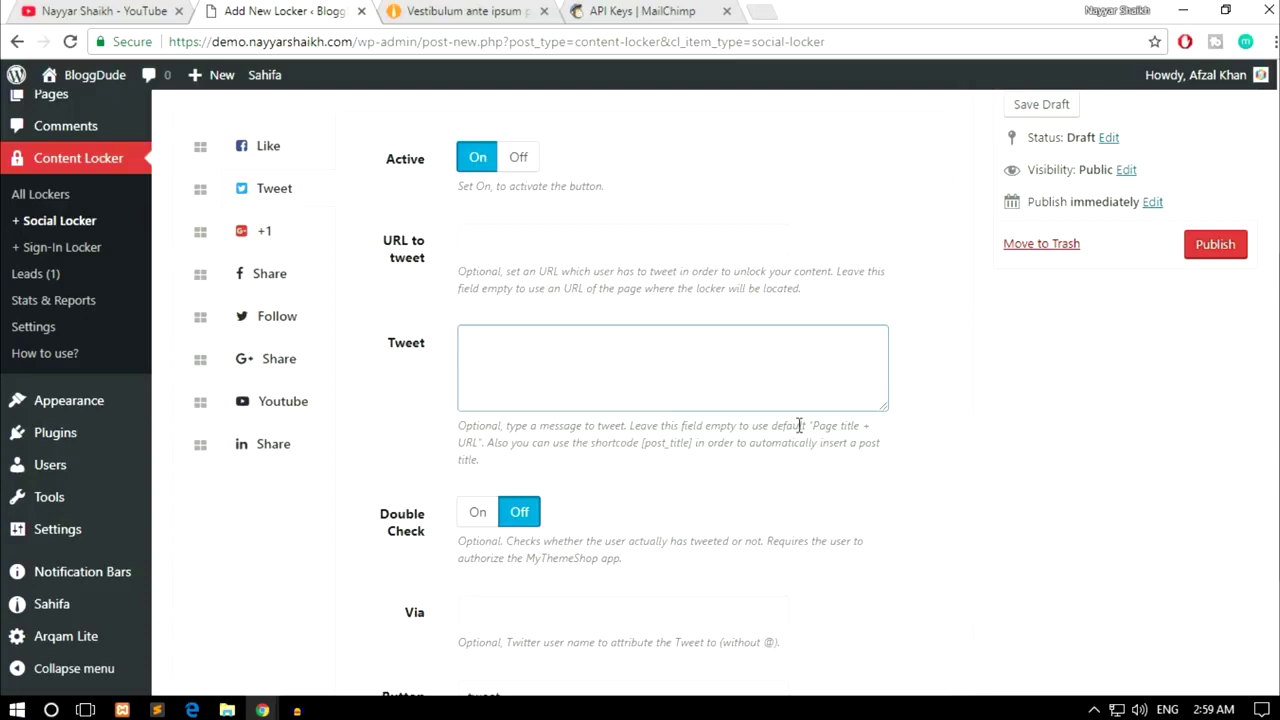
{"action": "left_click_drag", "start_coordinate": [810, 425], "coordinate": [870, 428]}
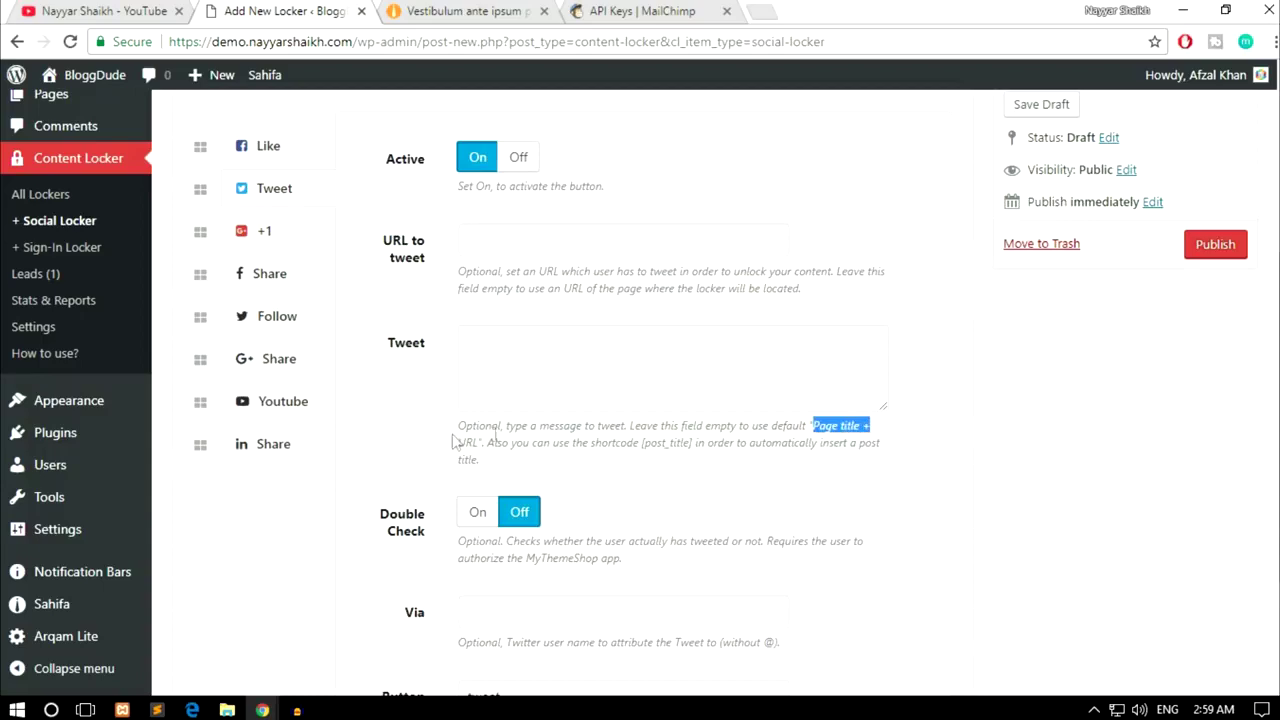
{"action": "left_click_drag", "start_coordinate": [459, 442], "coordinate": [485, 442]}
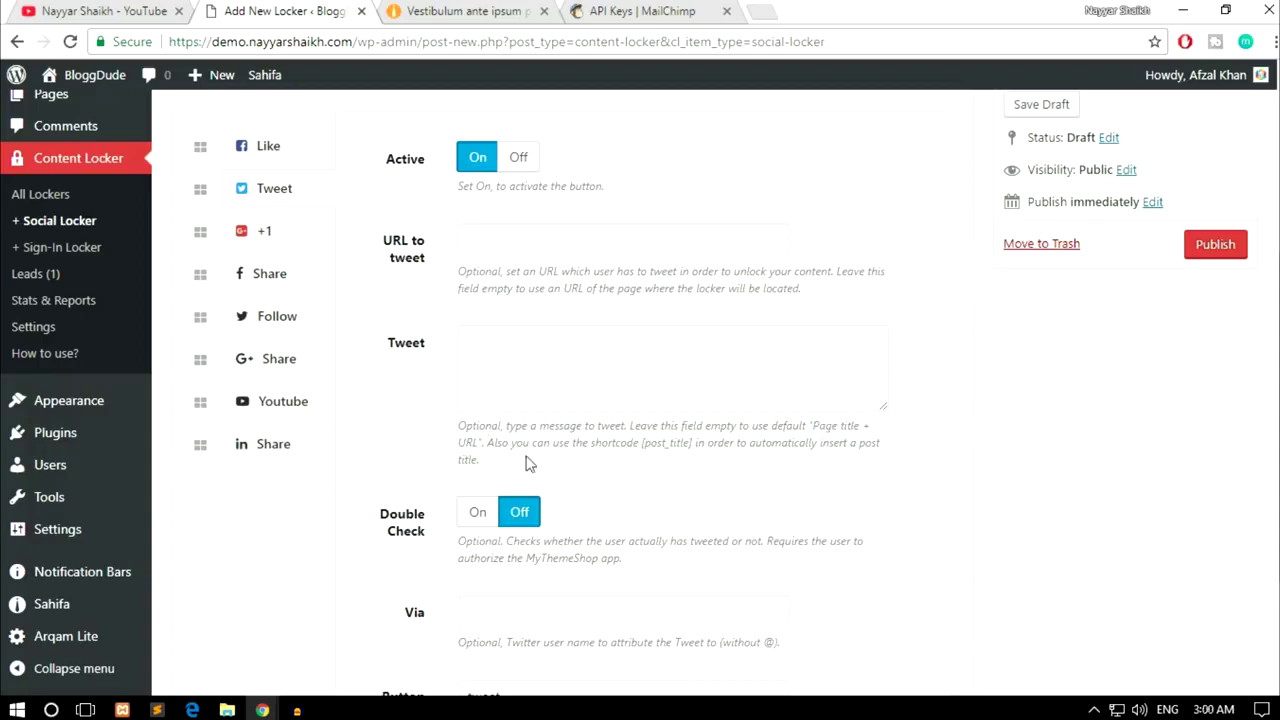
{"action": "scroll", "coordinate": [1147, 450], "scroll_direction": "down", "scroll_amount": 2}
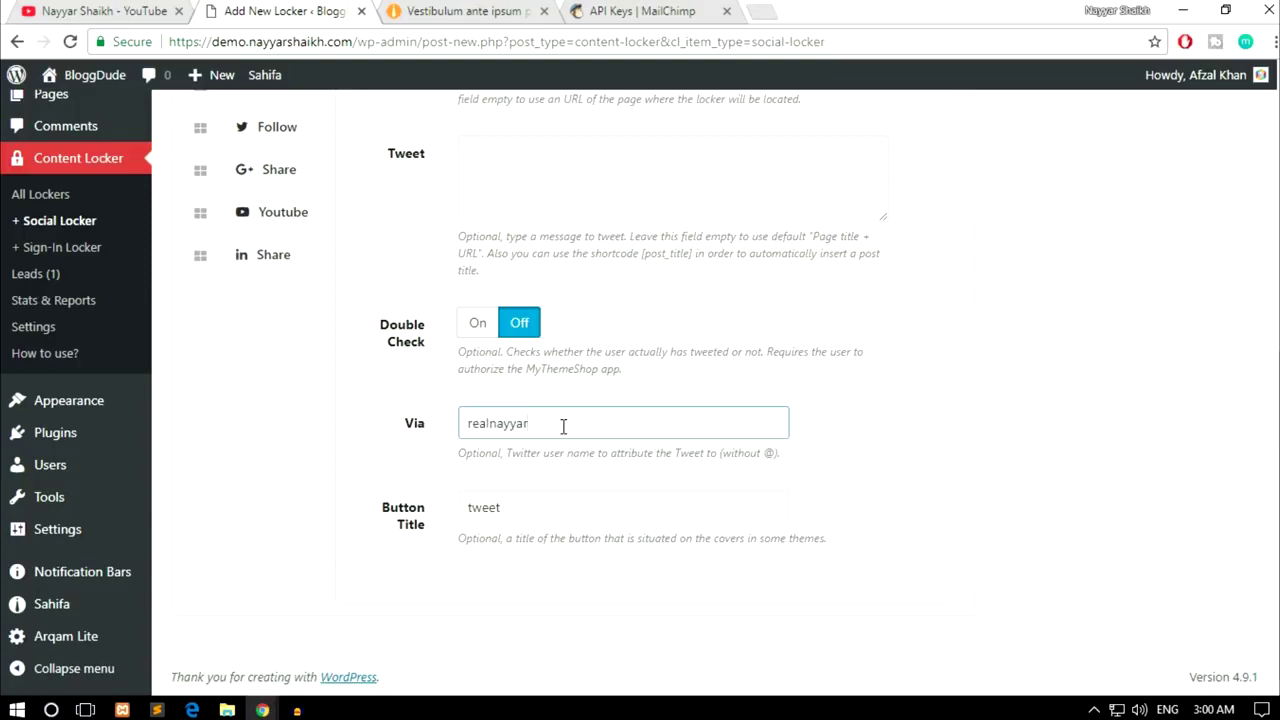
{"action": "left_click_drag", "start_coordinate": [557, 425], "coordinate": [455, 428]}
{"action": "left_click", "coordinate": [483, 420]}
{"action": "key", "text": "ctrl+a"}
{"action": "left_click", "coordinate": [612, 418]}
{"action": "double_click", "coordinate": [494, 422]}
{"action": "left_click", "coordinate": [705, 372]}
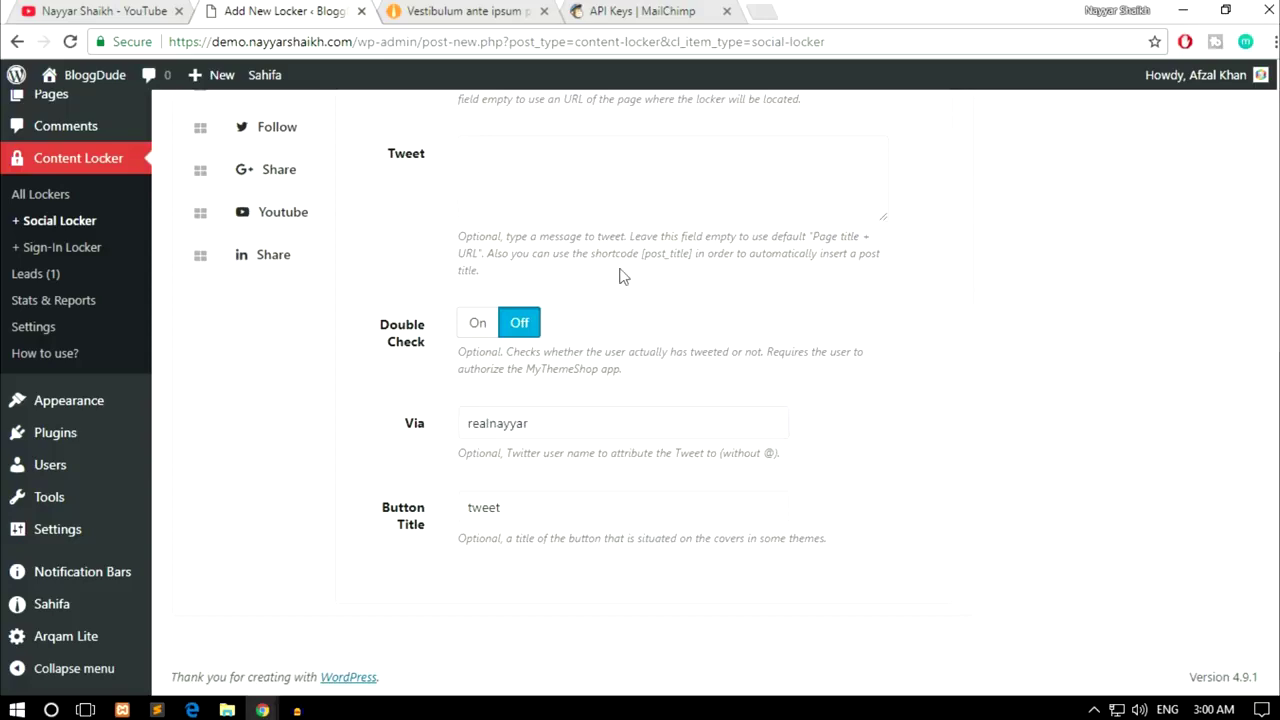
{"action": "left_click_drag", "start_coordinate": [560, 423], "coordinate": [436, 426]}
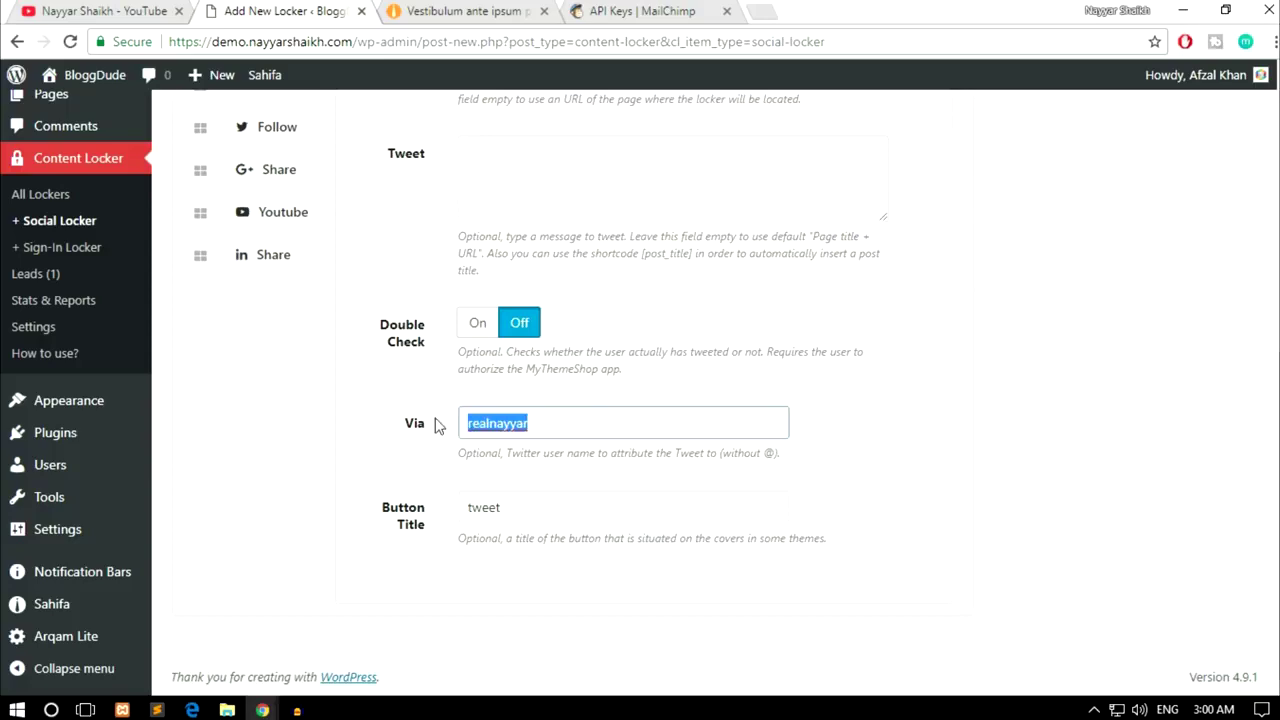
{"action": "scroll", "coordinate": [1125, 492], "scroll_direction": "up", "scroll_amount": 3}
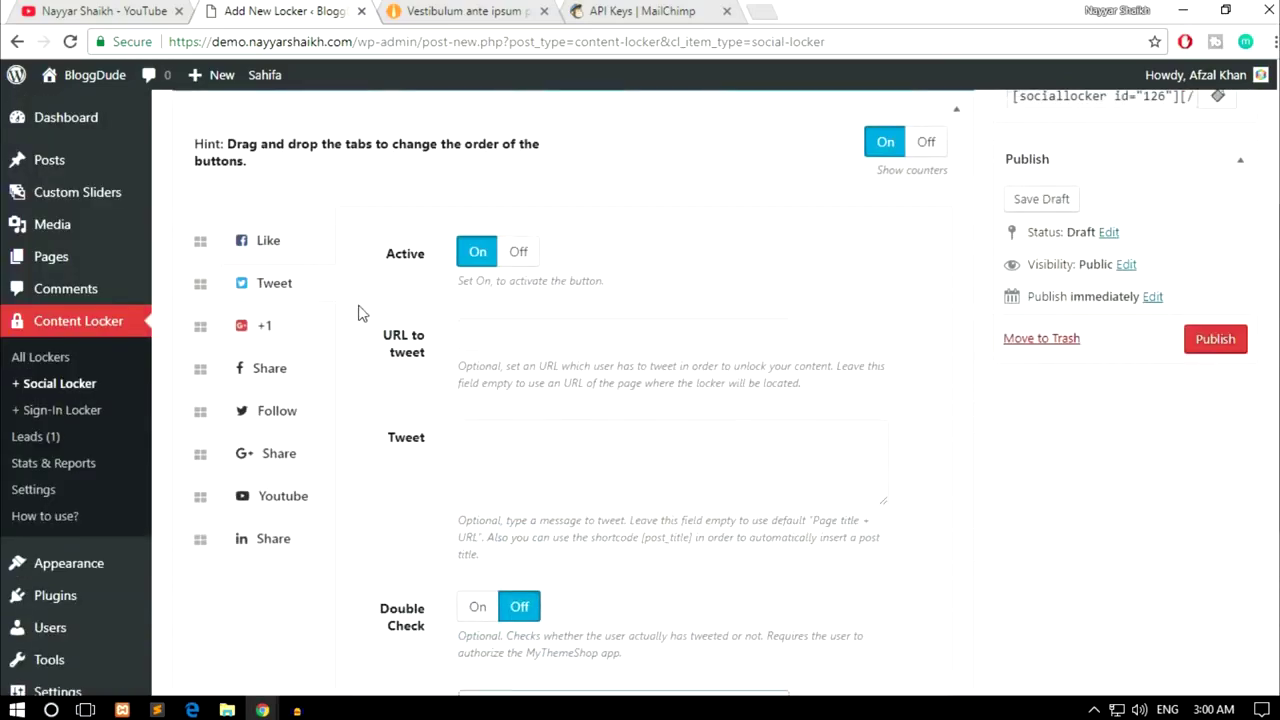
Activate the Facebook Share button, leaving its URL to share empty
{"action": "left_click", "coordinate": [266, 326]}
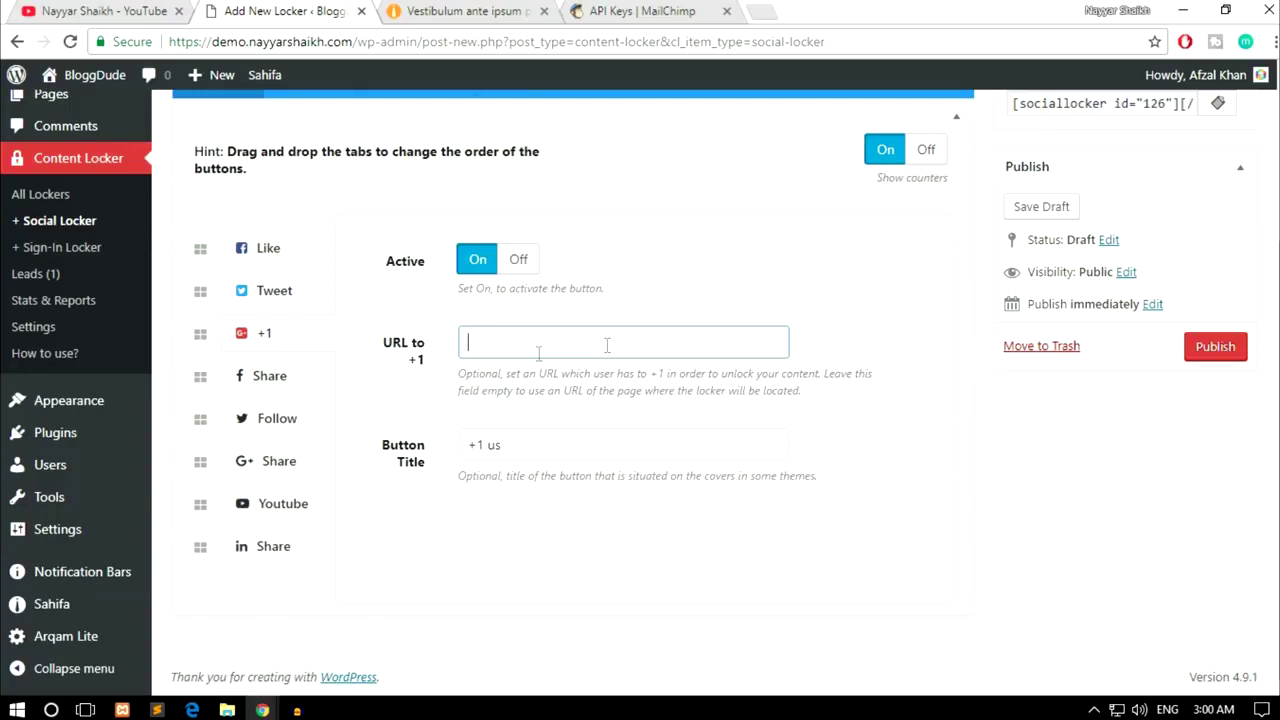
{"action": "left_click", "coordinate": [280, 387]}
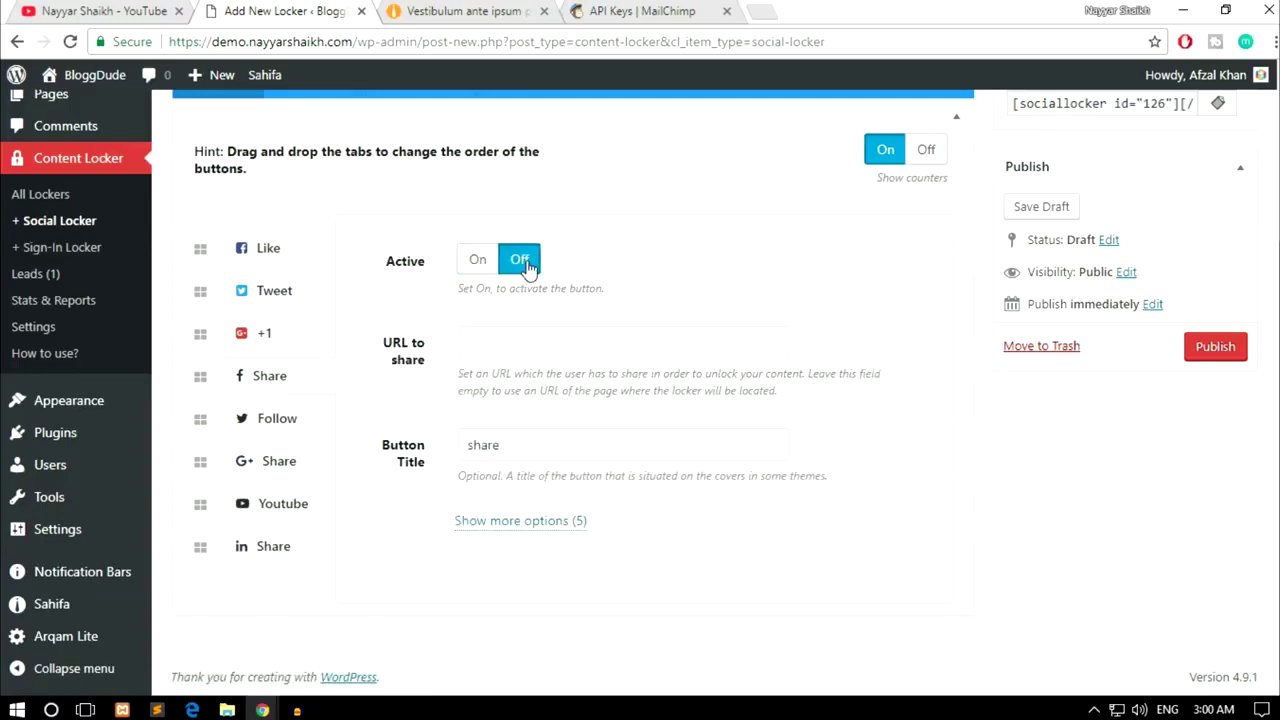
{"action": "left_click", "coordinate": [478, 260]}
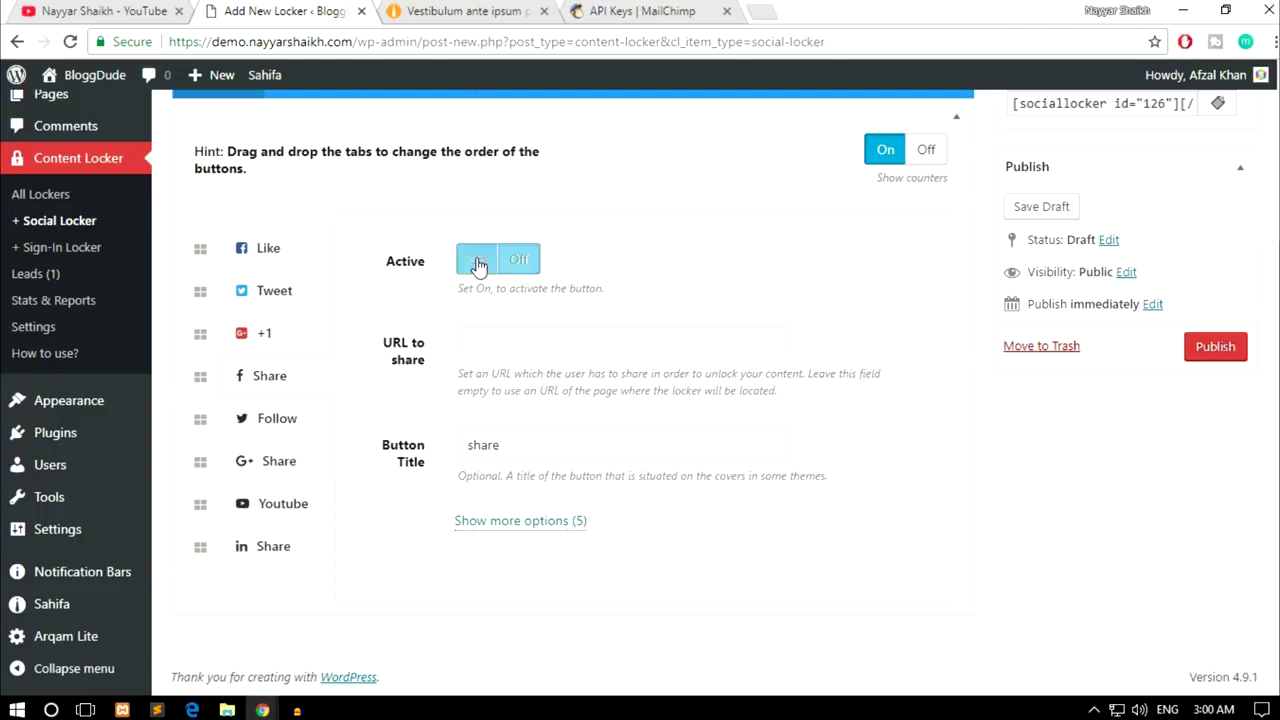
{"action": "left_click", "coordinate": [561, 352]}
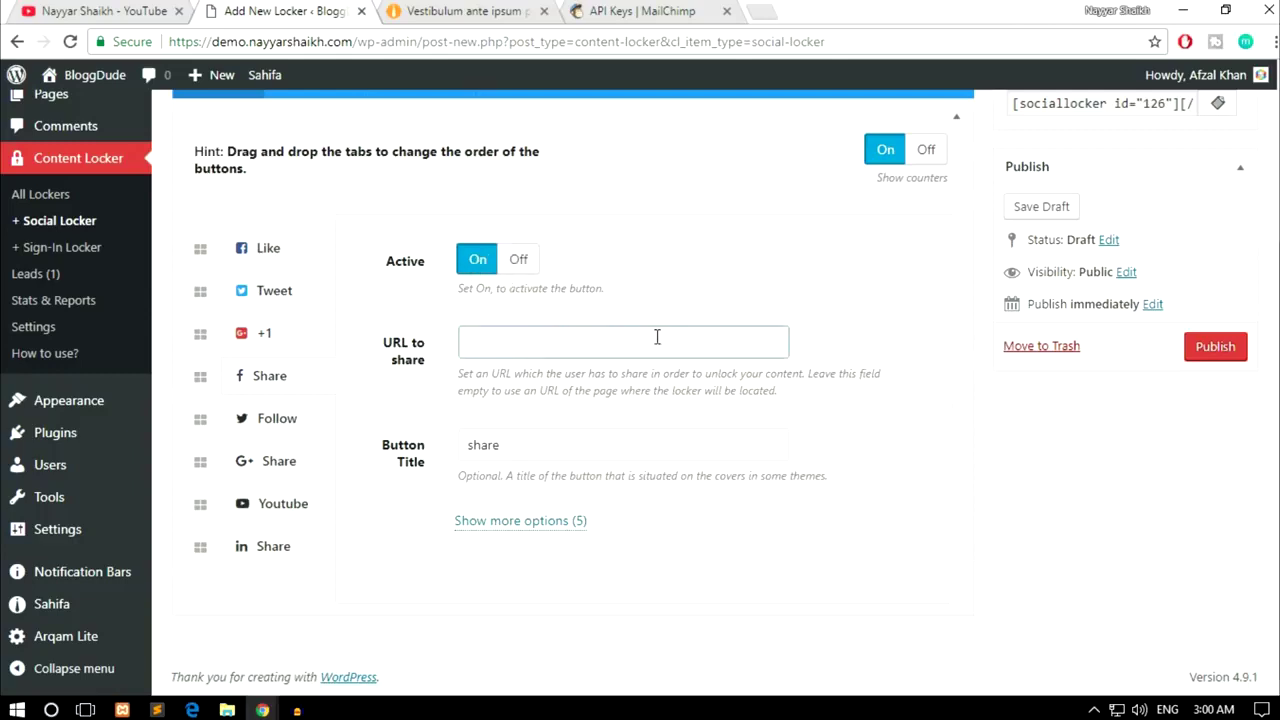
{"action": "left_click", "coordinate": [777, 409]}
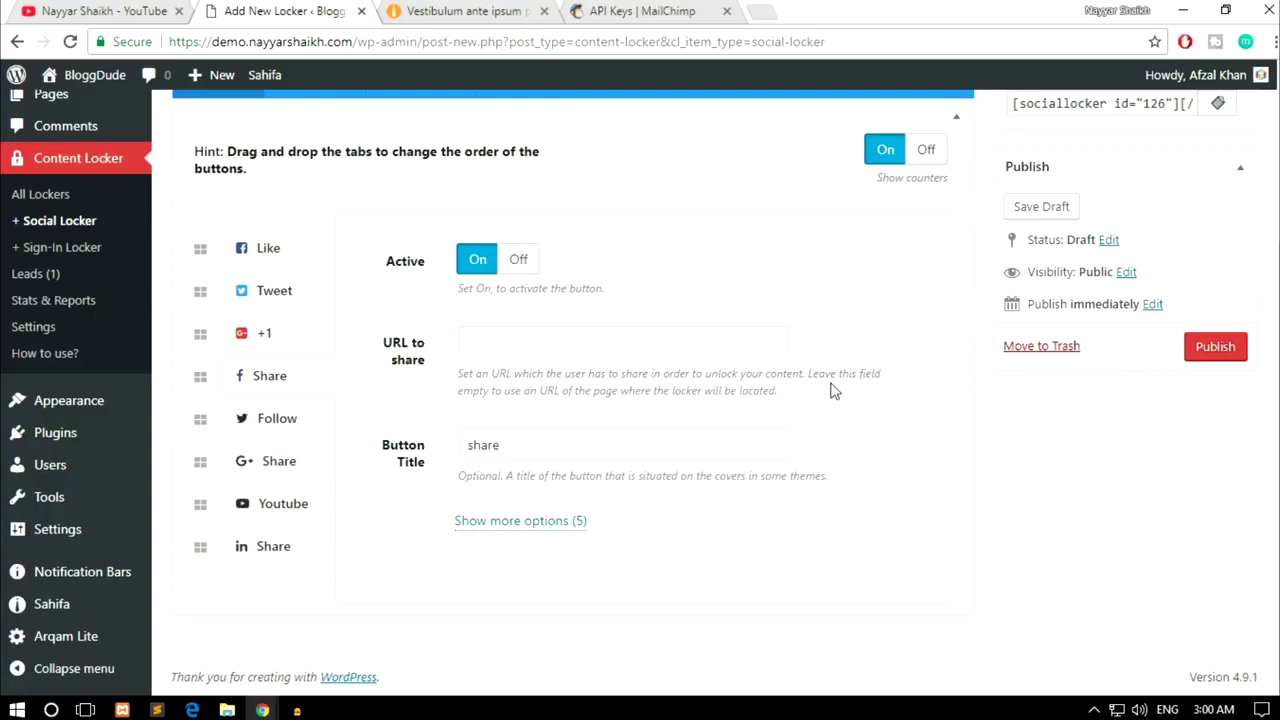
Browse the Twitter Follow, Tweet and Like button settings, ending back on Facebook Share
{"action": "left_click", "coordinate": [276, 420]}
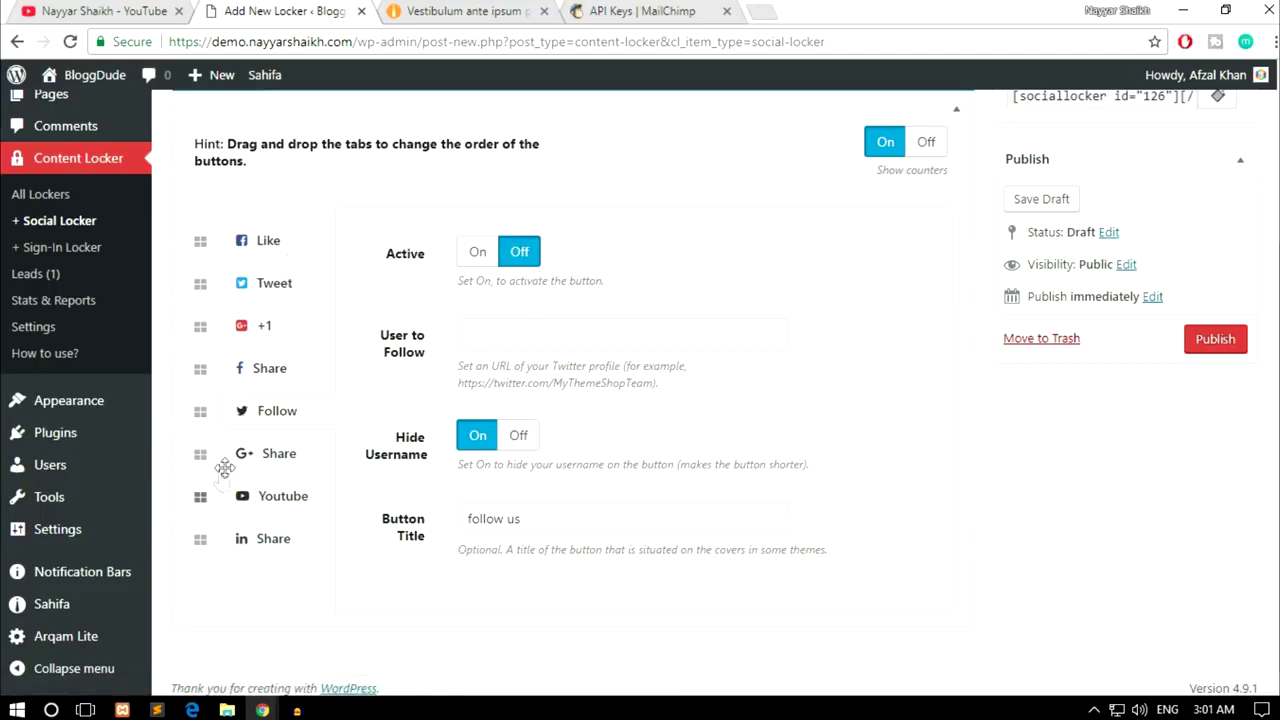
{"action": "left_click", "coordinate": [284, 285]}
{"action": "left_click", "coordinate": [290, 414]}
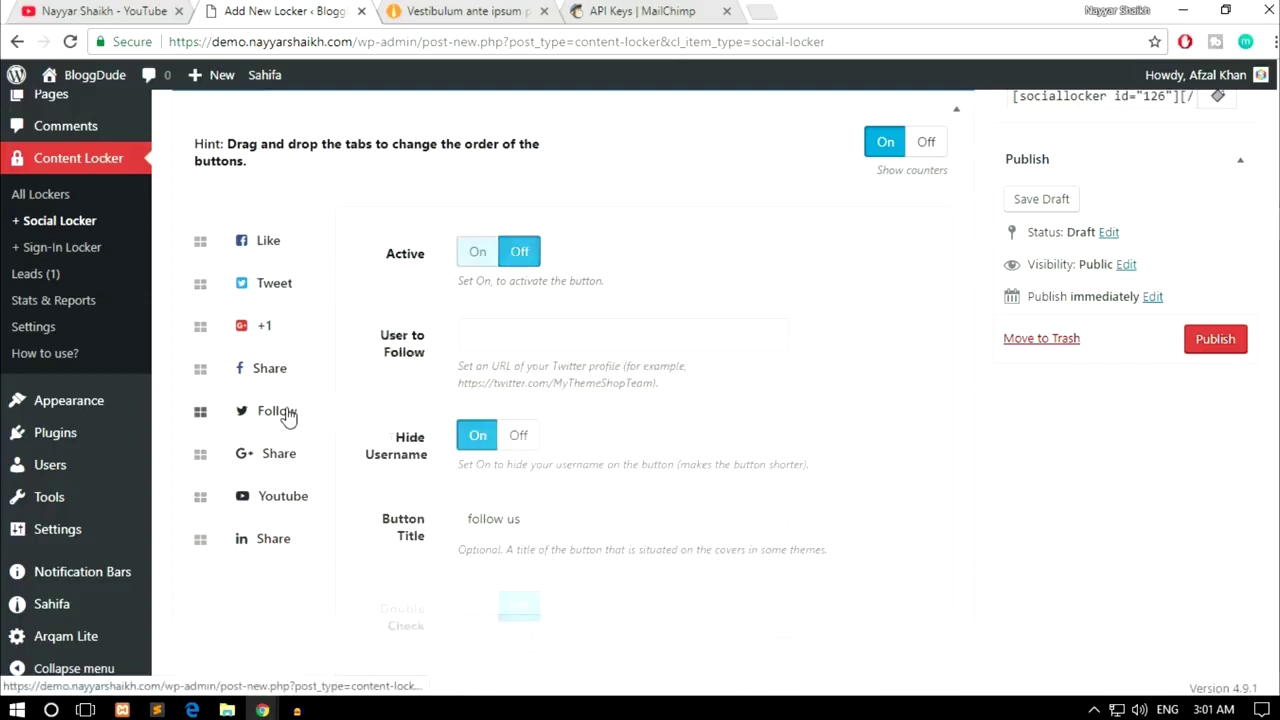
{"action": "left_click", "coordinate": [284, 245]}
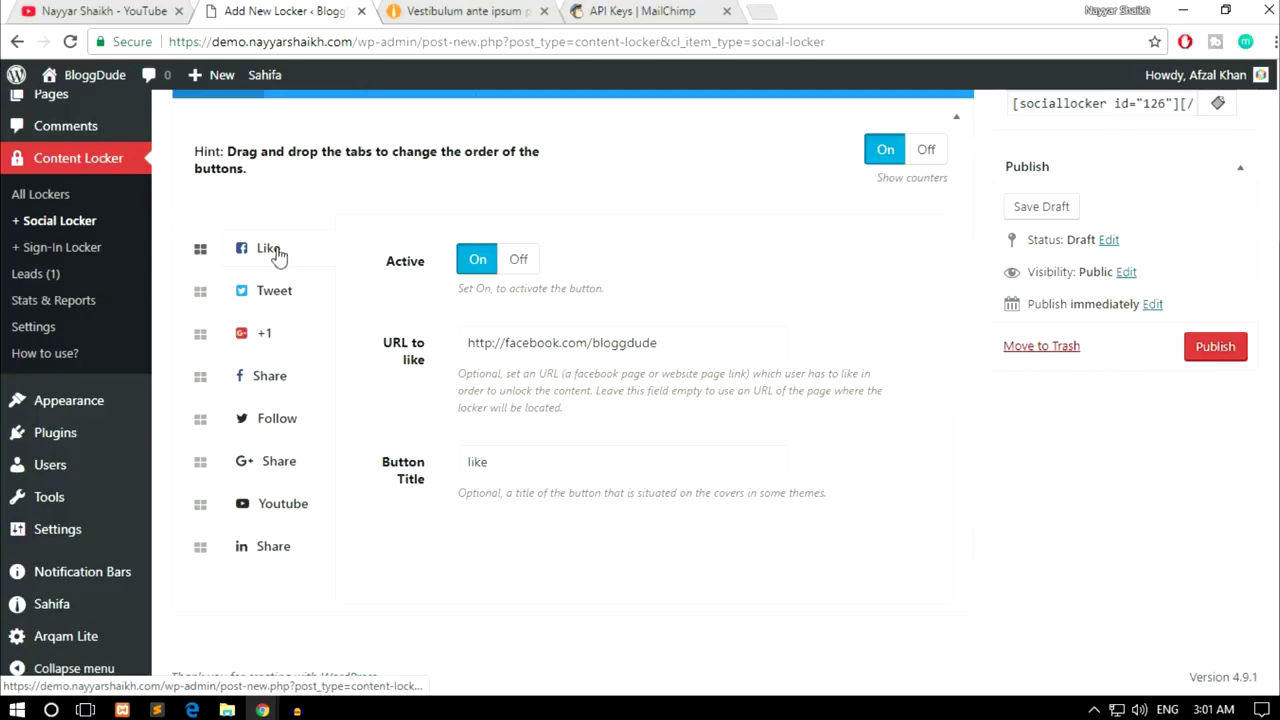
{"action": "left_click", "coordinate": [258, 384]}
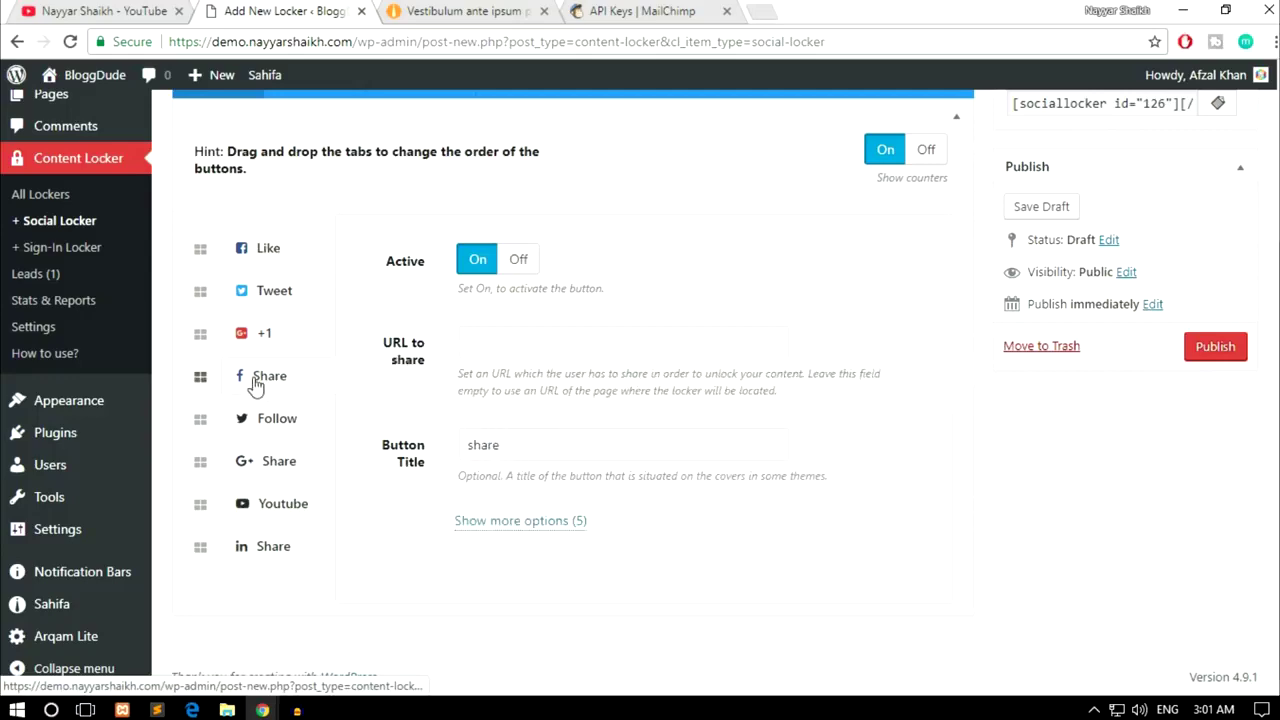
Deactivate the Tweet button, activate Twitter Follow, and enter the Twitter profile URL
{"action": "left_click", "coordinate": [275, 293]}
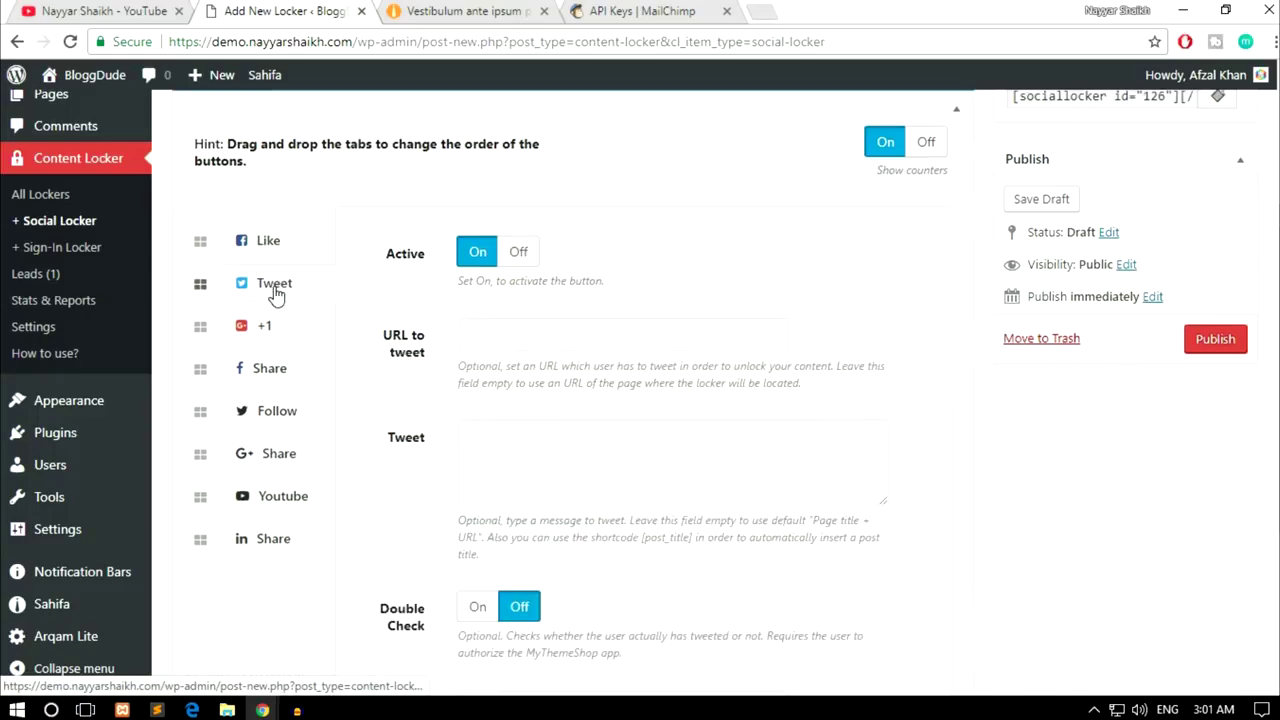
{"action": "left_click", "coordinate": [522, 254]}
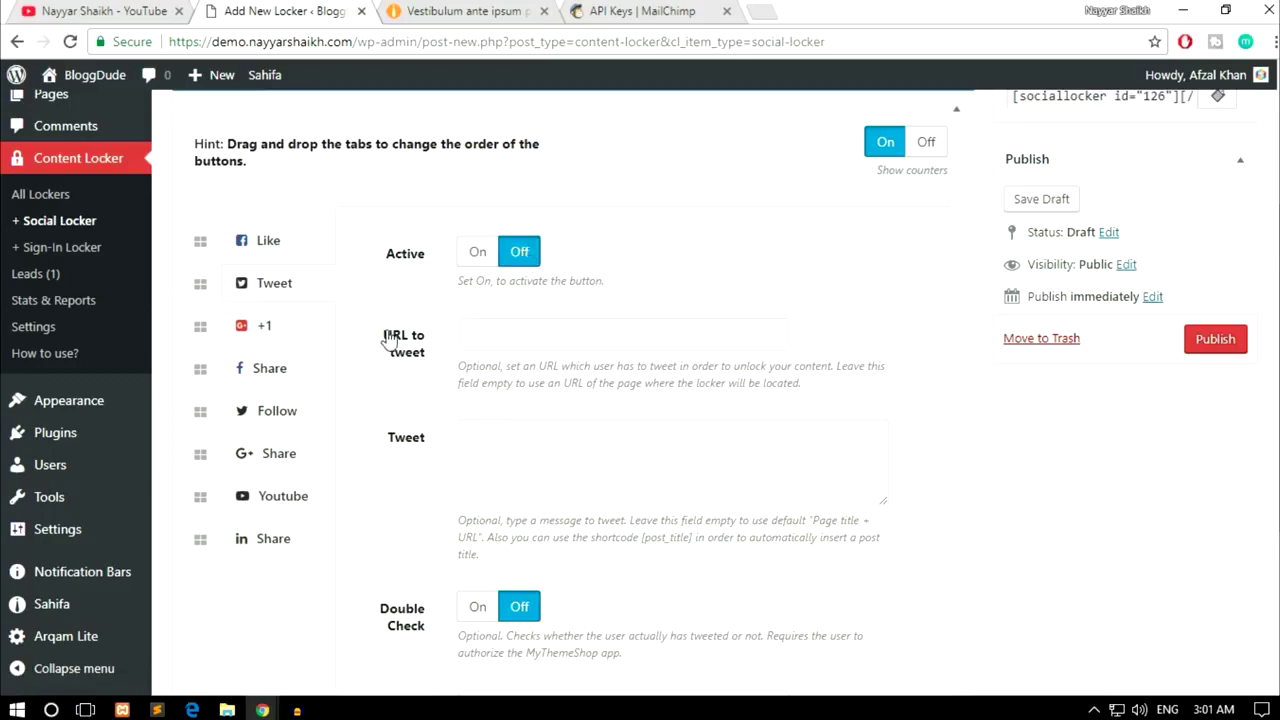
{"action": "left_click", "coordinate": [285, 414]}
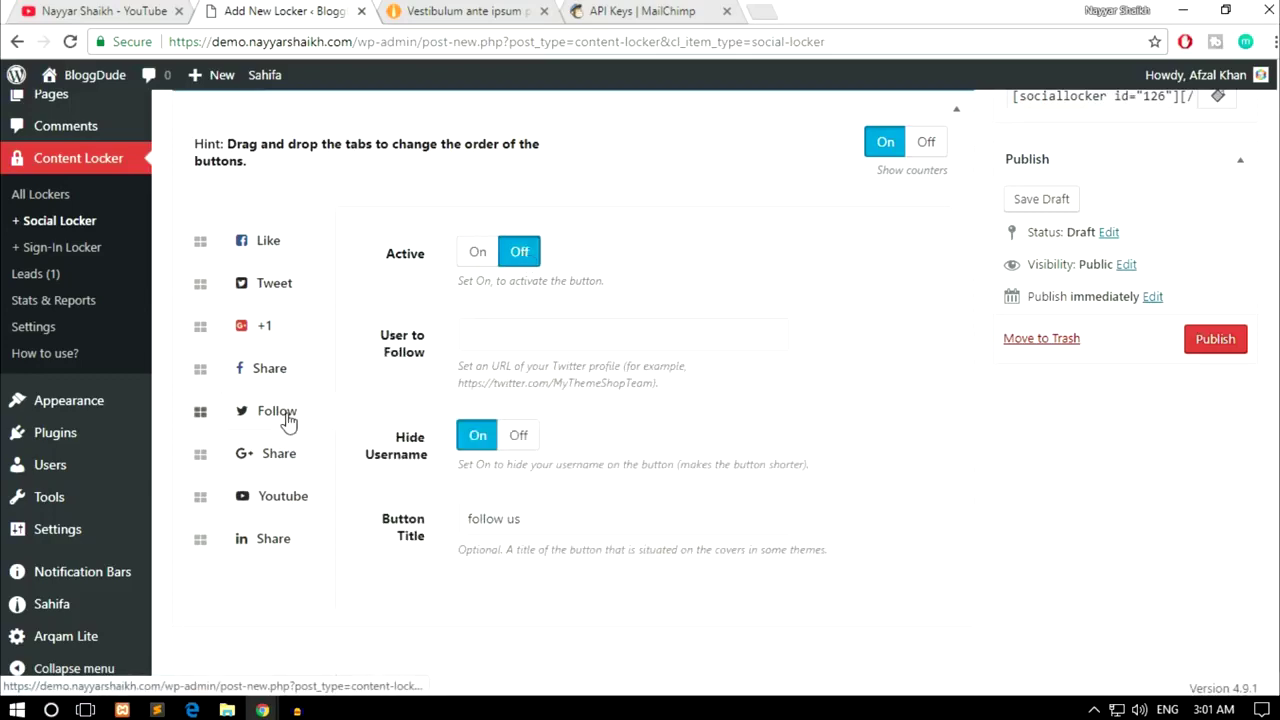
{"action": "left_click", "coordinate": [476, 254]}
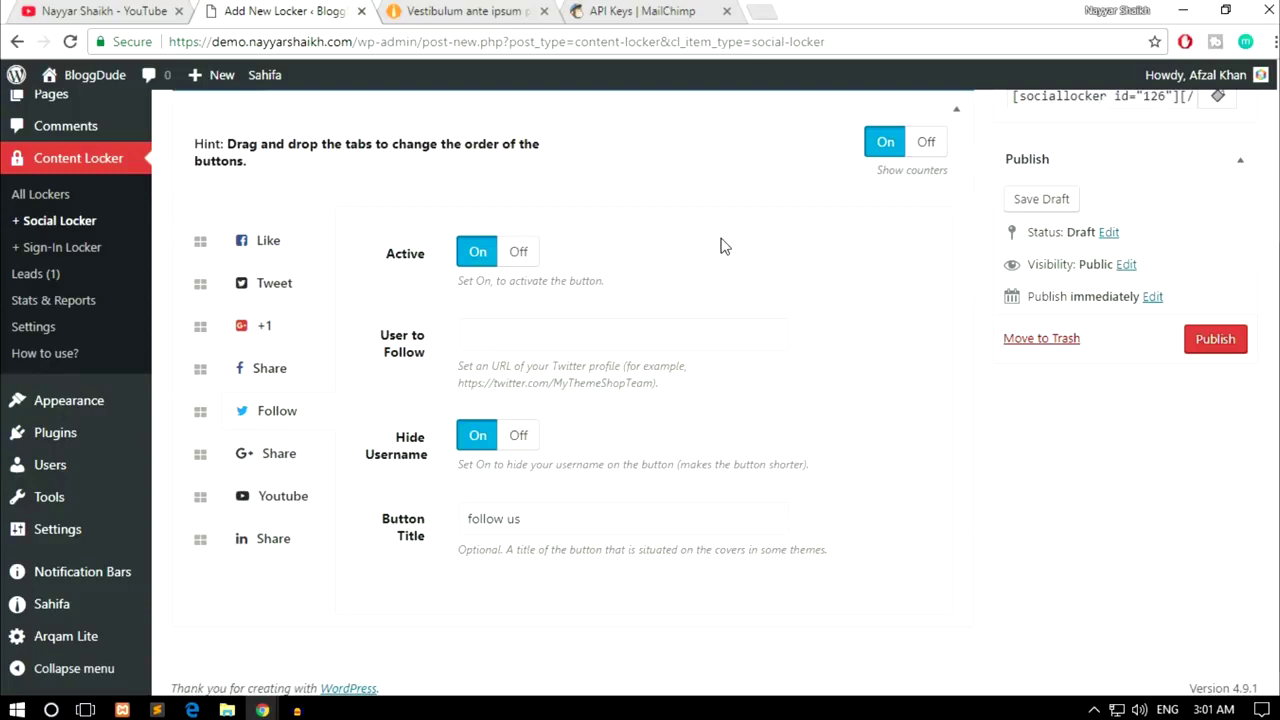
{"action": "left_click", "coordinate": [668, 340]}
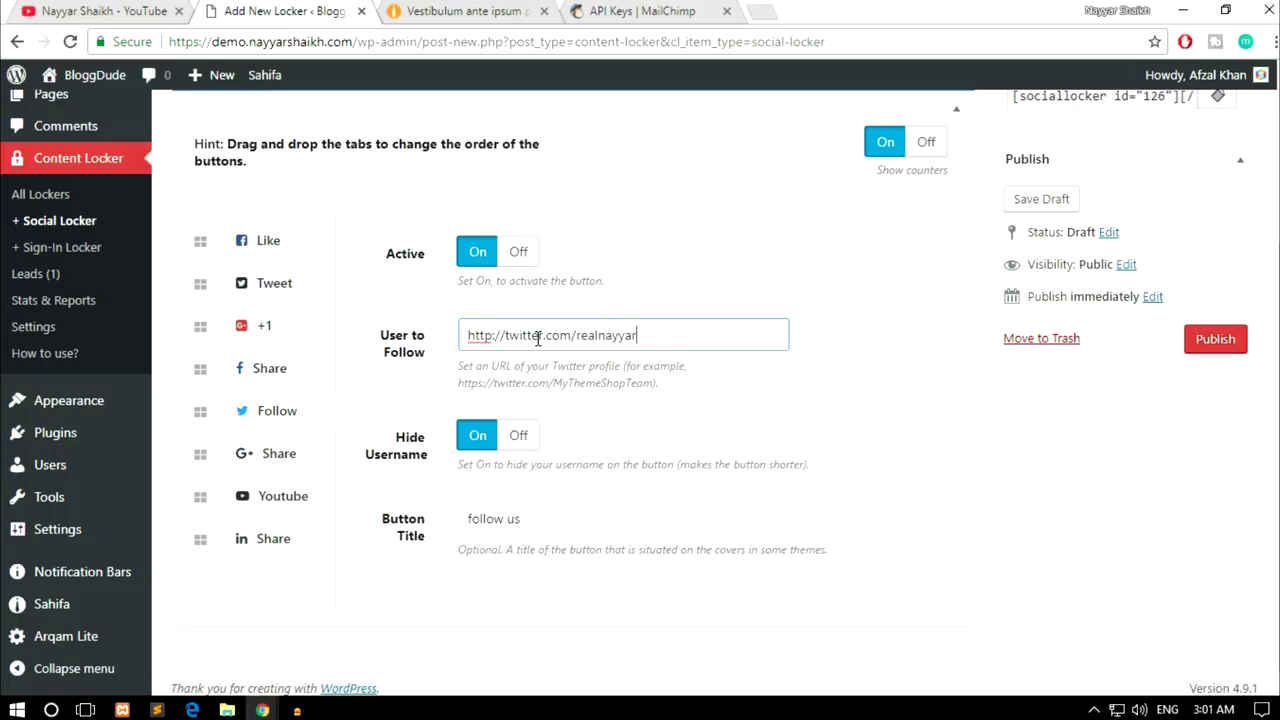
Point out the profile URL's username and the 'follow us' title, then show the YouTube settings
{"action": "left_click_drag", "start_coordinate": [712, 338], "coordinate": [442, 342]}
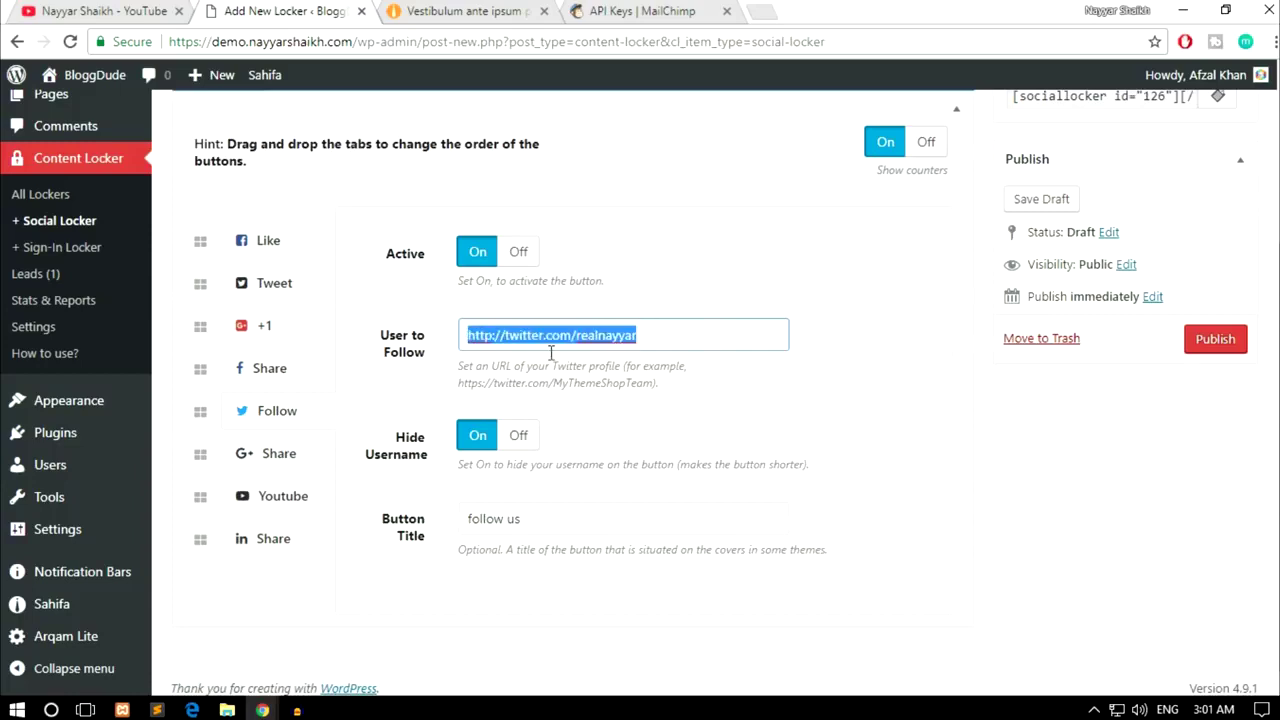
{"action": "left_click", "coordinate": [647, 300]}
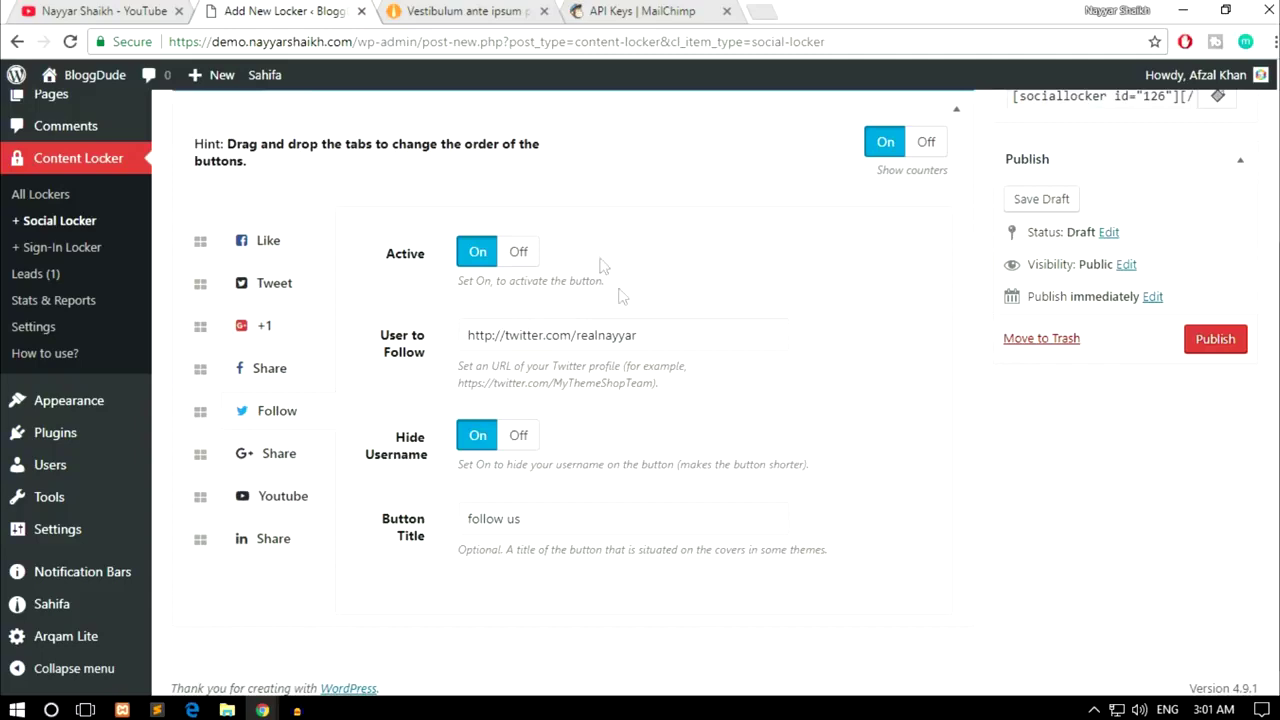
{"action": "left_click_drag", "start_coordinate": [678, 336], "coordinate": [469, 329]}
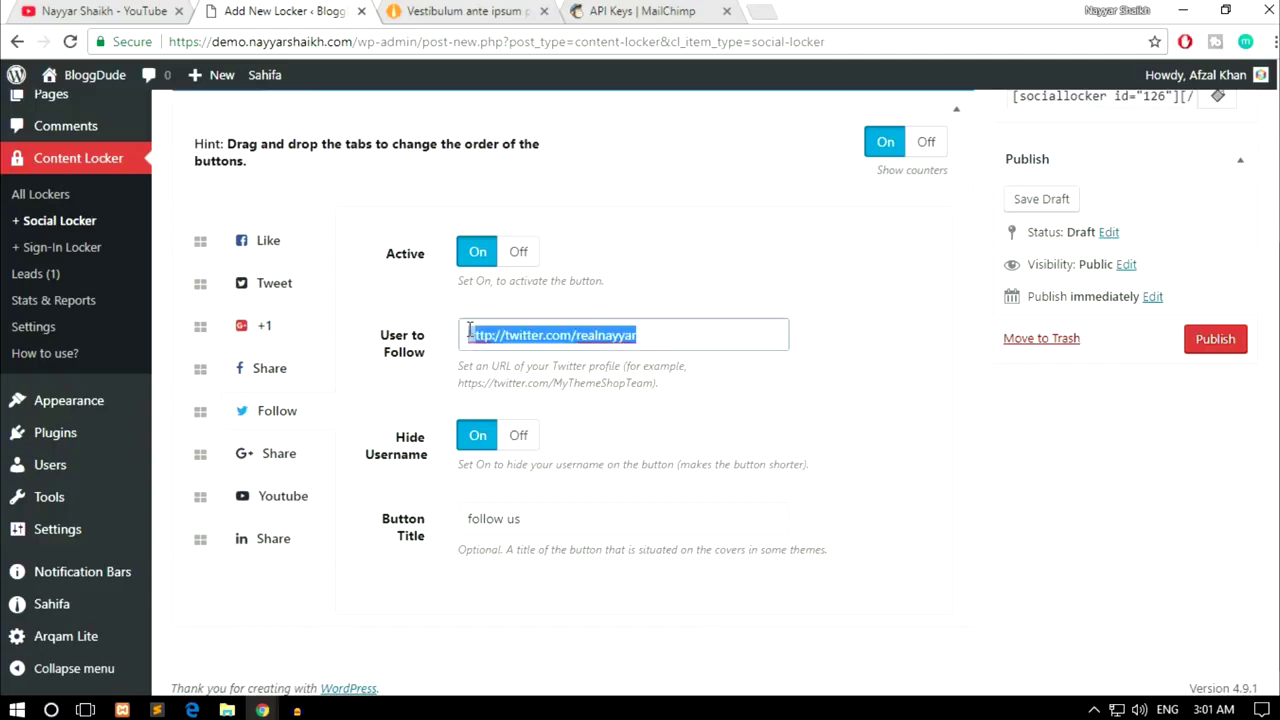
{"action": "left_click", "coordinate": [677, 334]}
{"action": "double_click", "coordinate": [613, 334]}
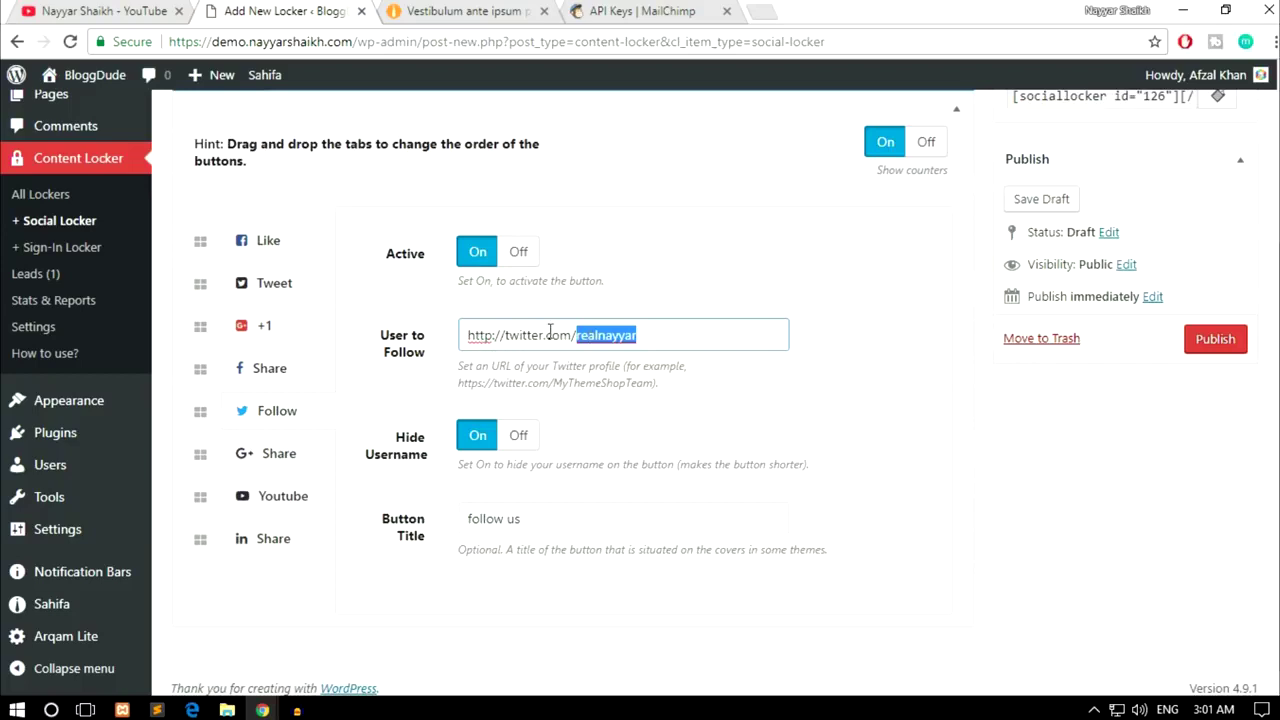
{"action": "left_click", "coordinate": [960, 412]}
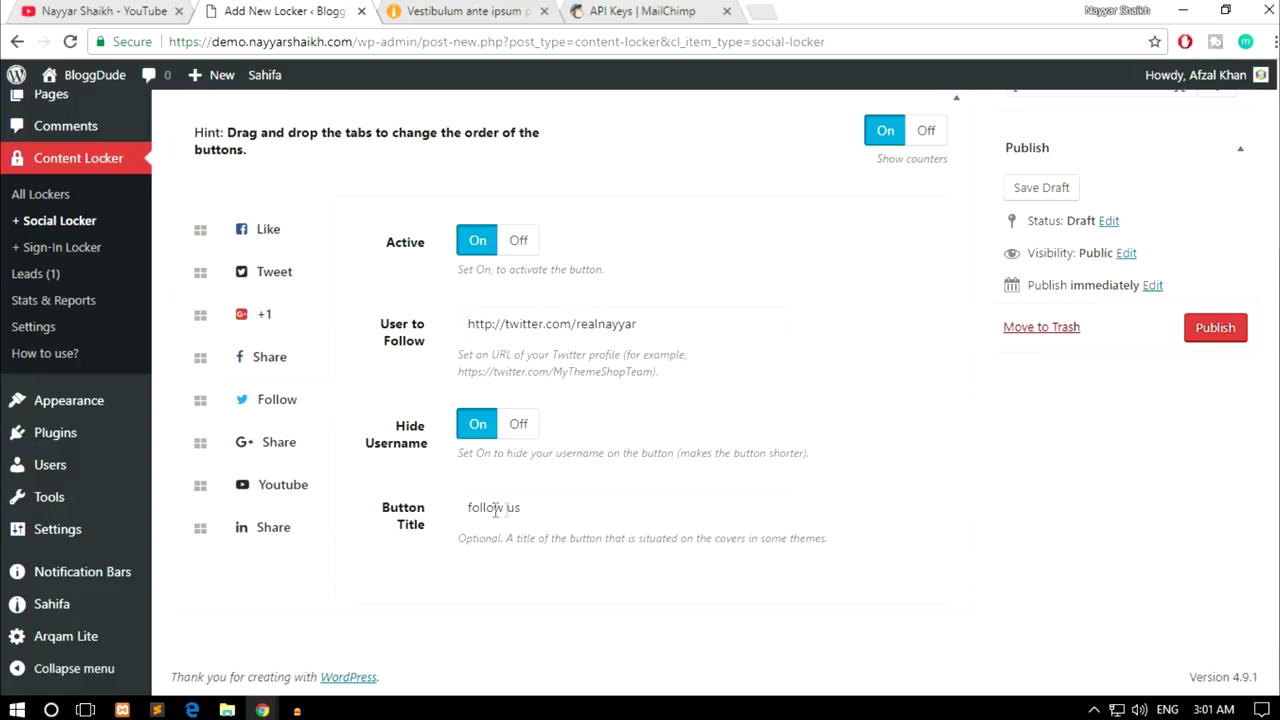
{"action": "left_click_drag", "start_coordinate": [579, 508], "coordinate": [440, 515]}
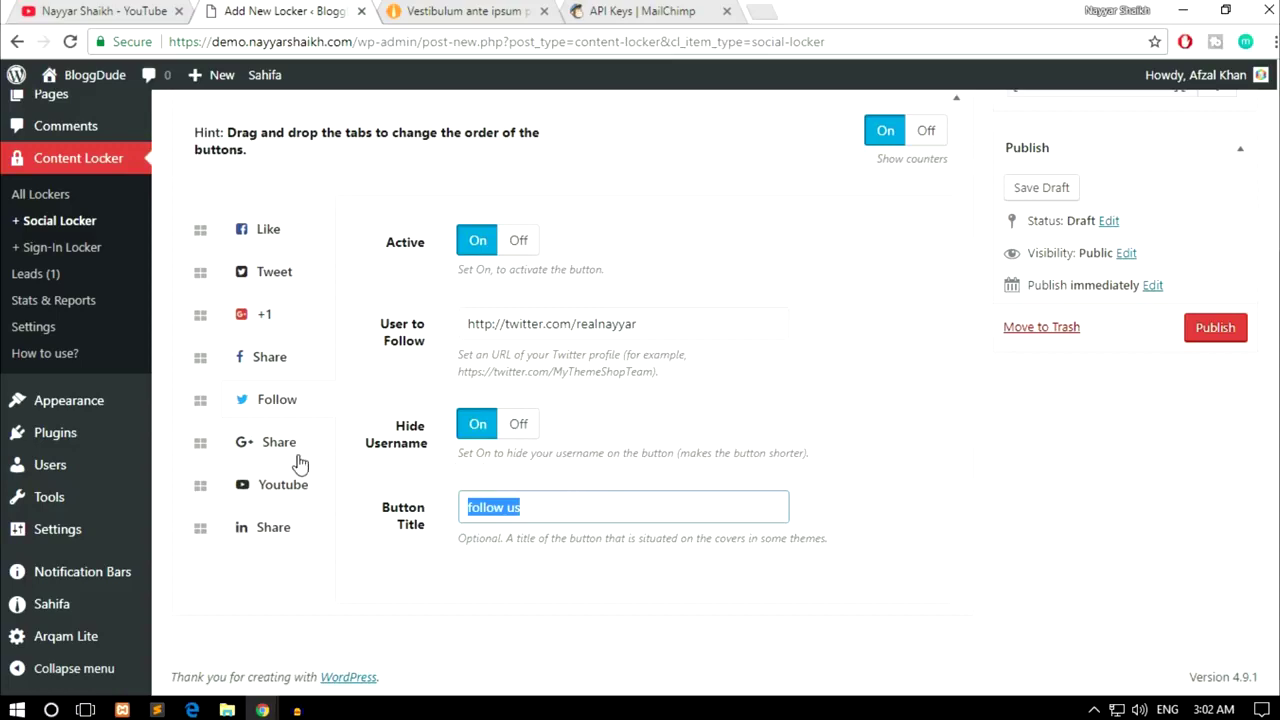
{"action": "left_click", "coordinate": [284, 490]}
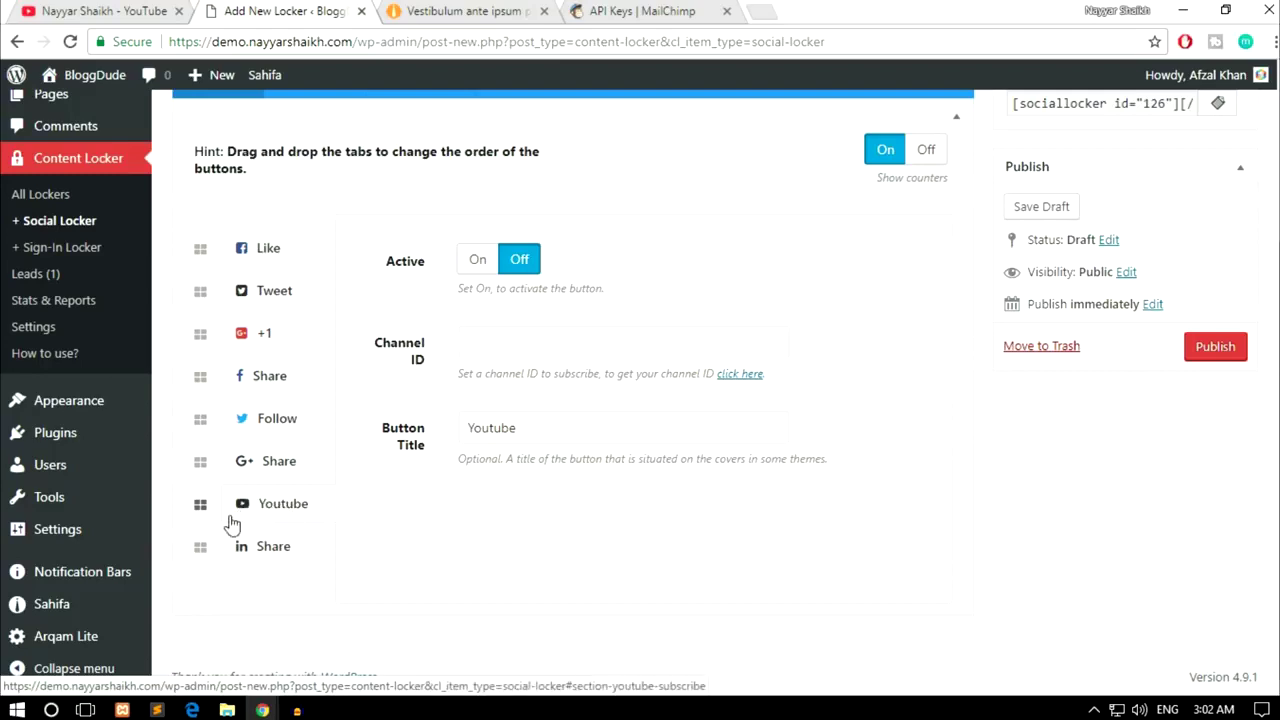
Activate the YouTube subscribe button and head to the YouTube channel page for its Channel ID
{"action": "left_click", "coordinate": [477, 262]}
{"action": "left_click", "coordinate": [557, 343]}
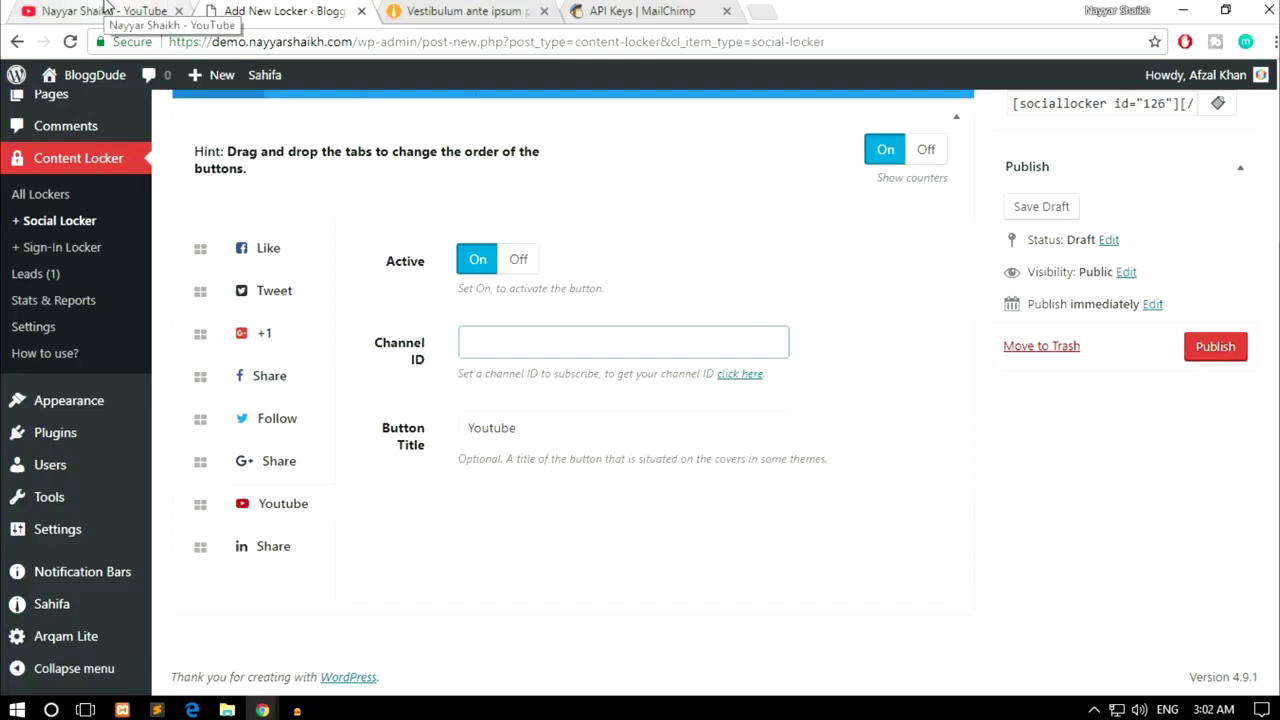
{"action": "left_click", "coordinate": [105, 10]}
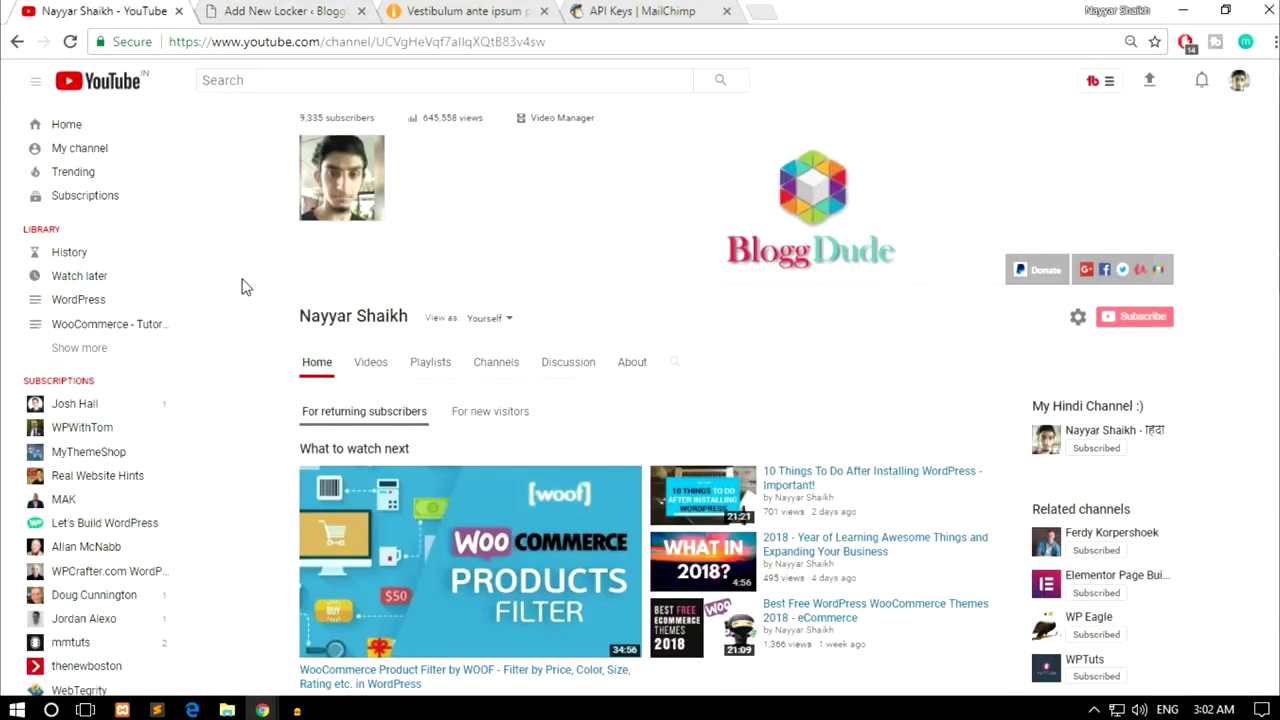
Open your own YouTube channel, select the channel ID in its address, and return to the locker draft
{"action": "left_click", "coordinate": [89, 157]}
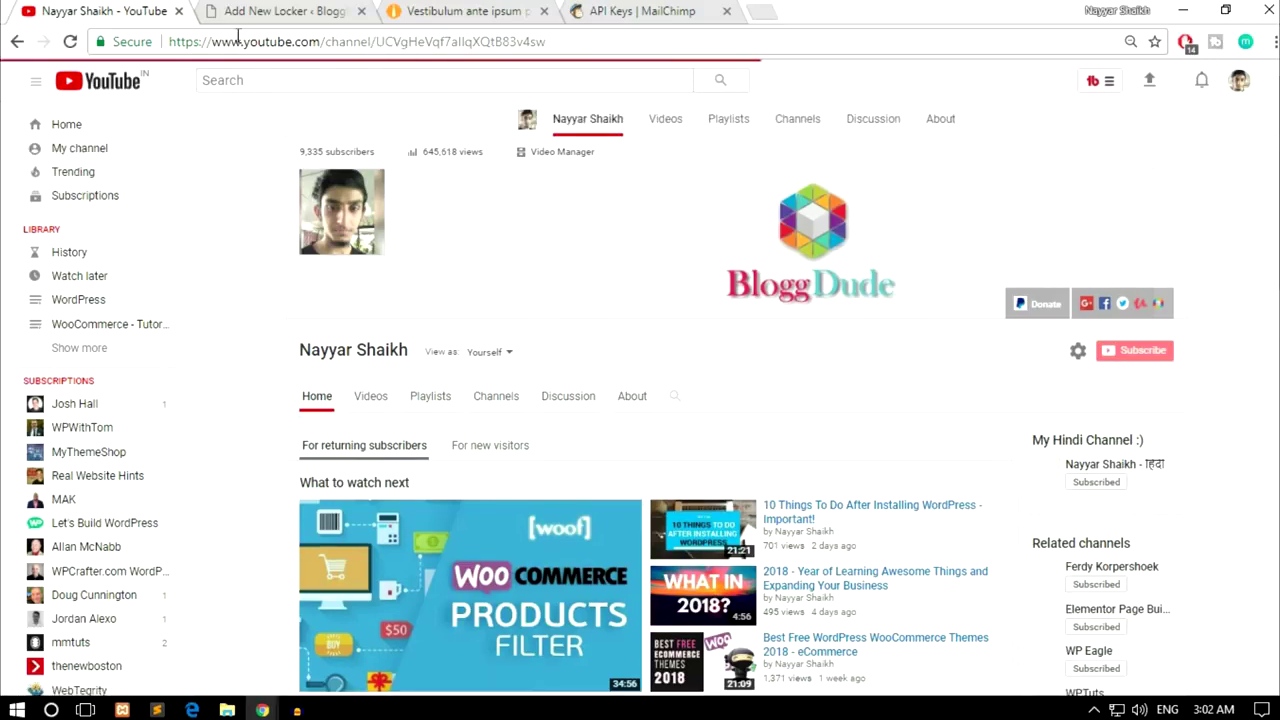
{"action": "left_click", "coordinate": [375, 42]}
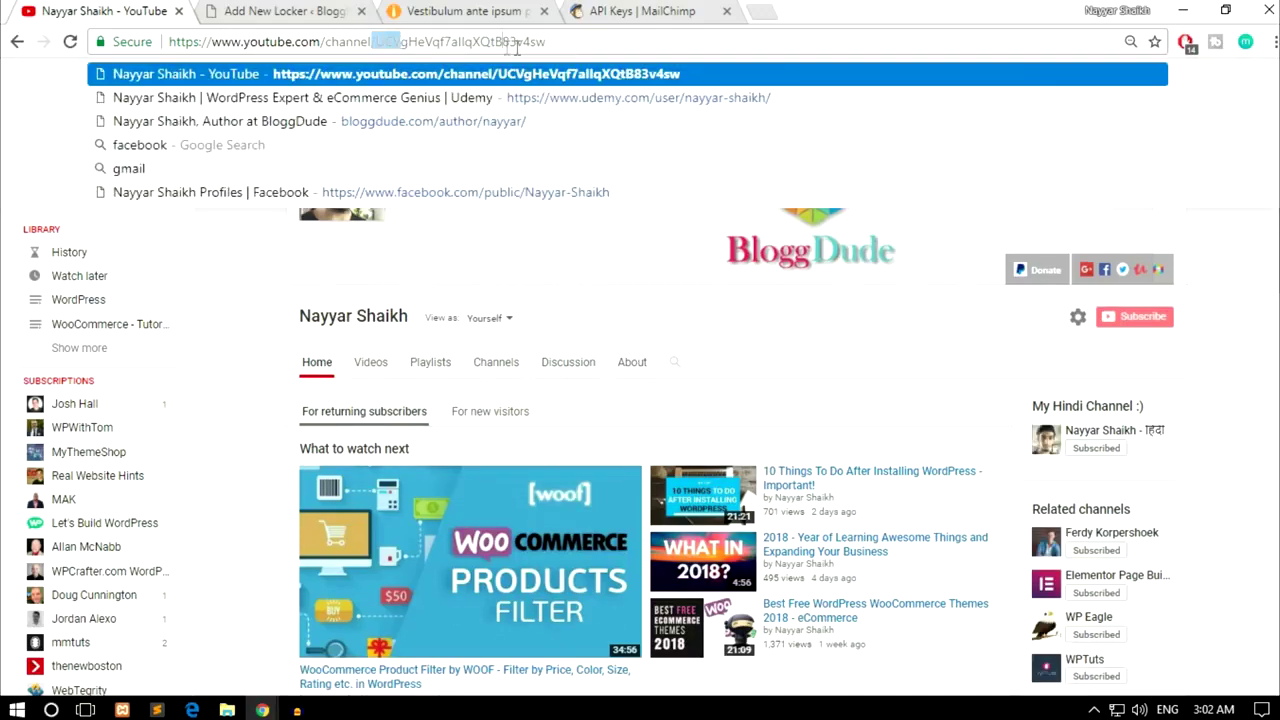
{"action": "left_click_drag", "start_coordinate": [599, 42], "coordinate": [378, 40]}
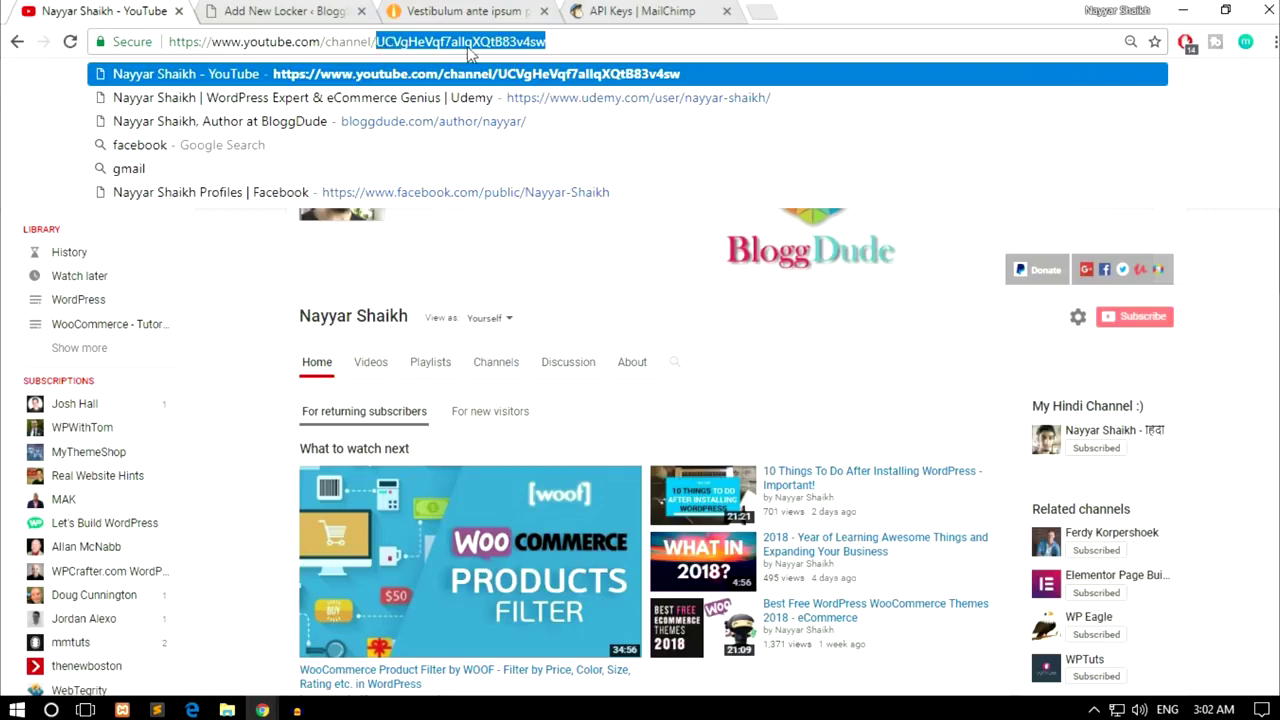
{"action": "left_click", "coordinate": [285, 11]}
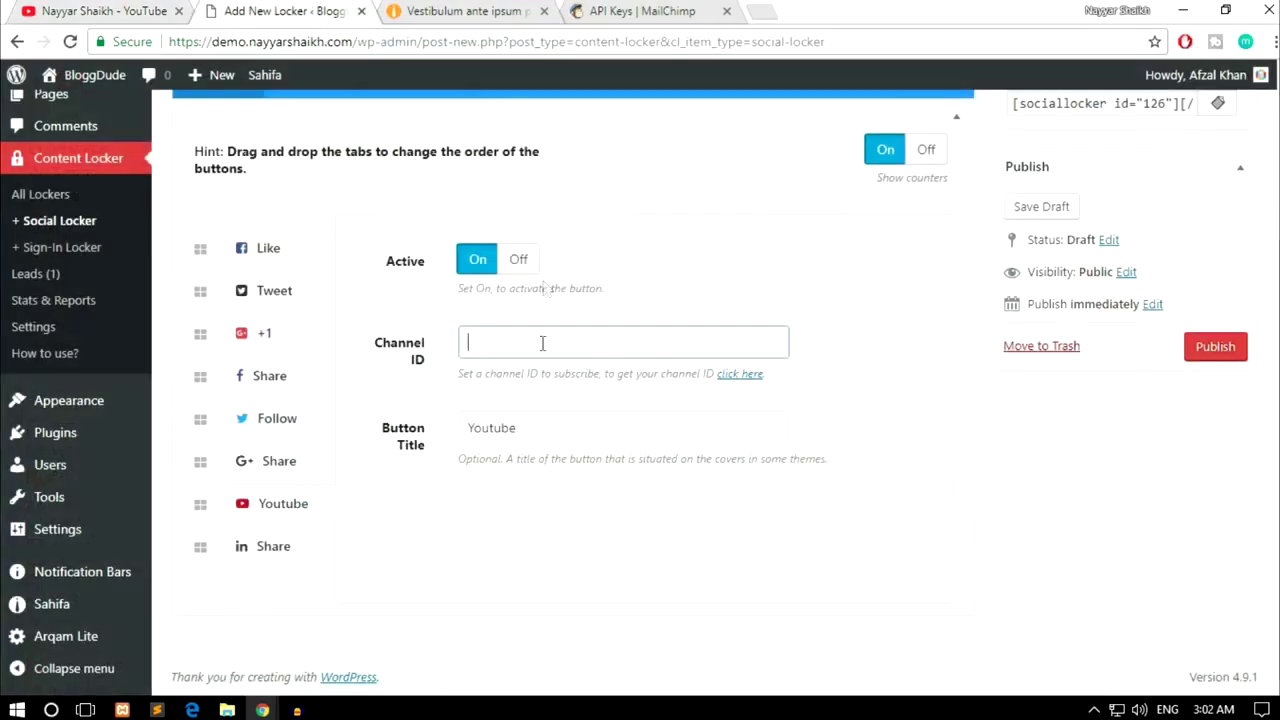
Paste the channel ID, retitle the YouTube button 'Subscribe', and publish Social Locker 2
{"action": "type", "text": "UCVgHeVqf7allqXQtB83v4sw"}
{"action": "left_click", "coordinate": [848, 314]}
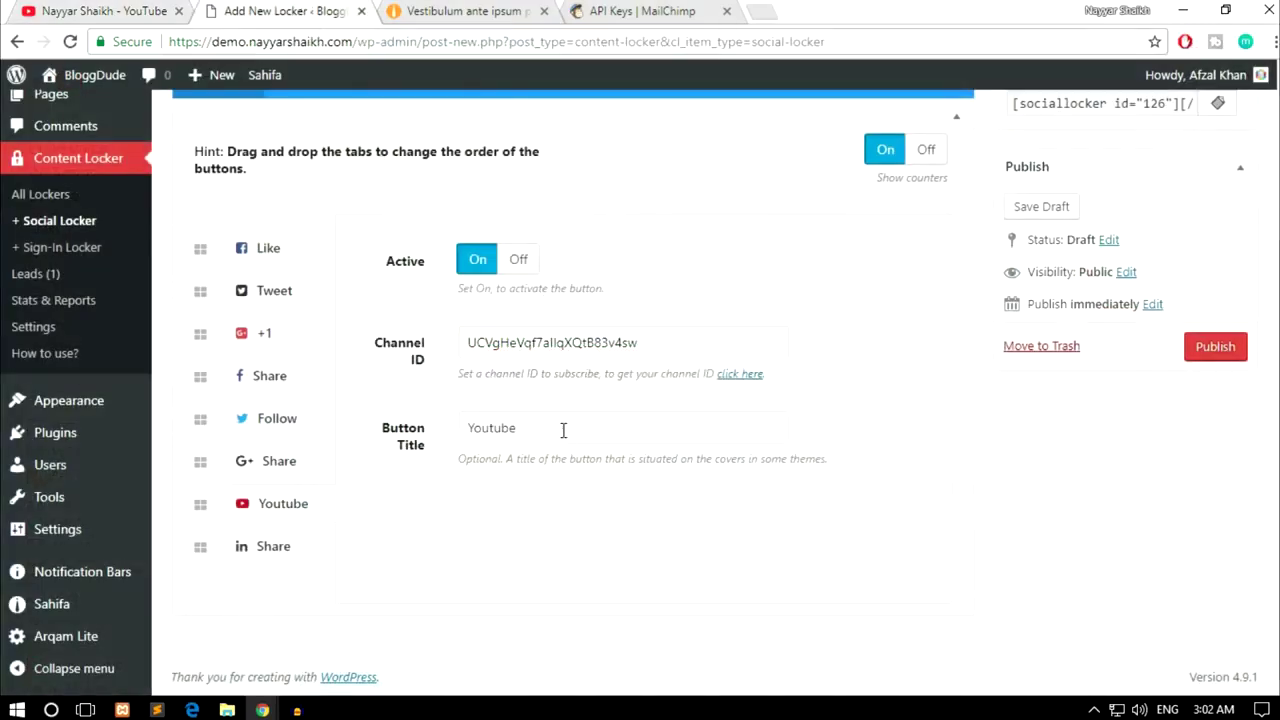
{"action": "left_click_drag", "start_coordinate": [563, 430], "coordinate": [447, 440]}
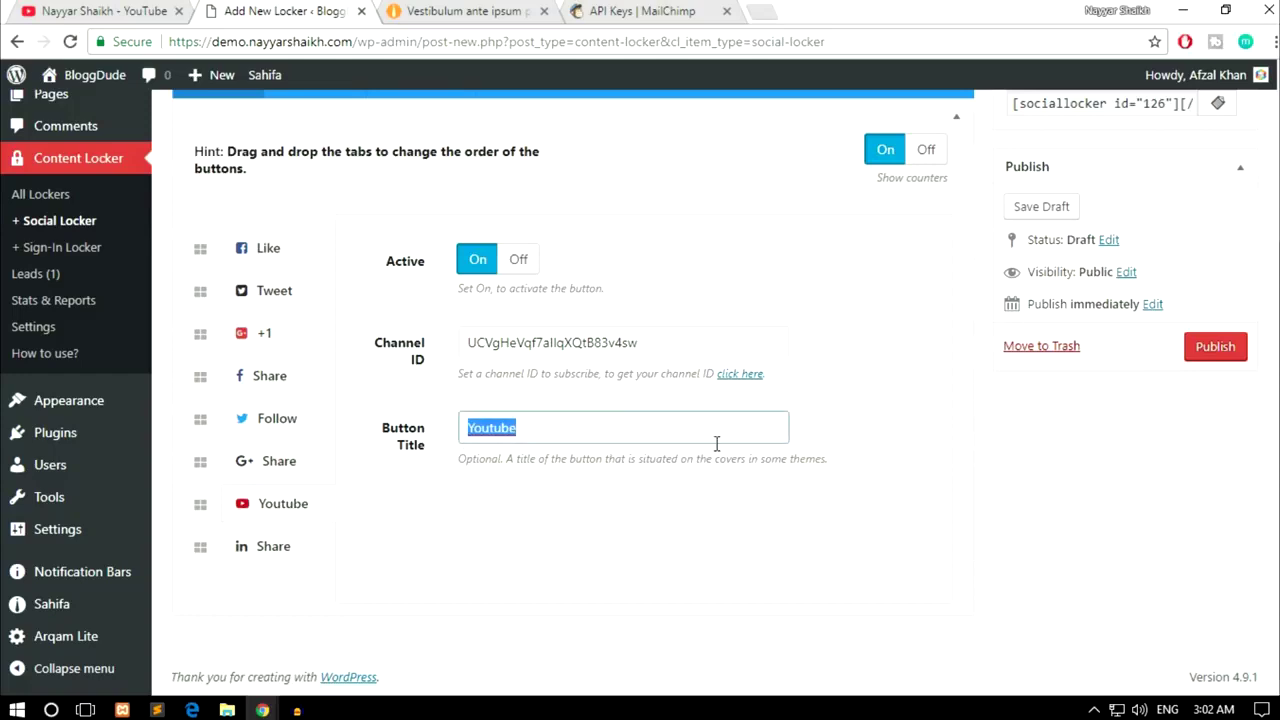
{"action": "type", "text": "Subsc"}
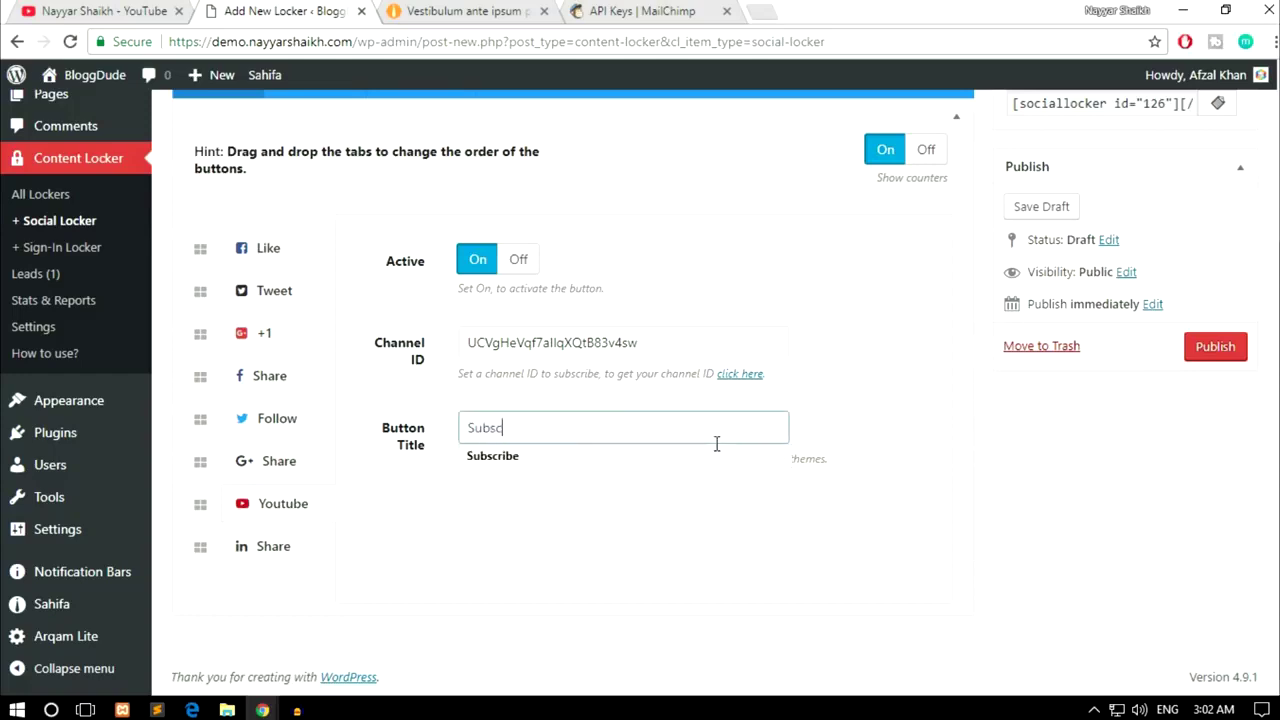
{"action": "type", "text": "ribe"}
{"action": "left_click", "coordinate": [702, 572]}
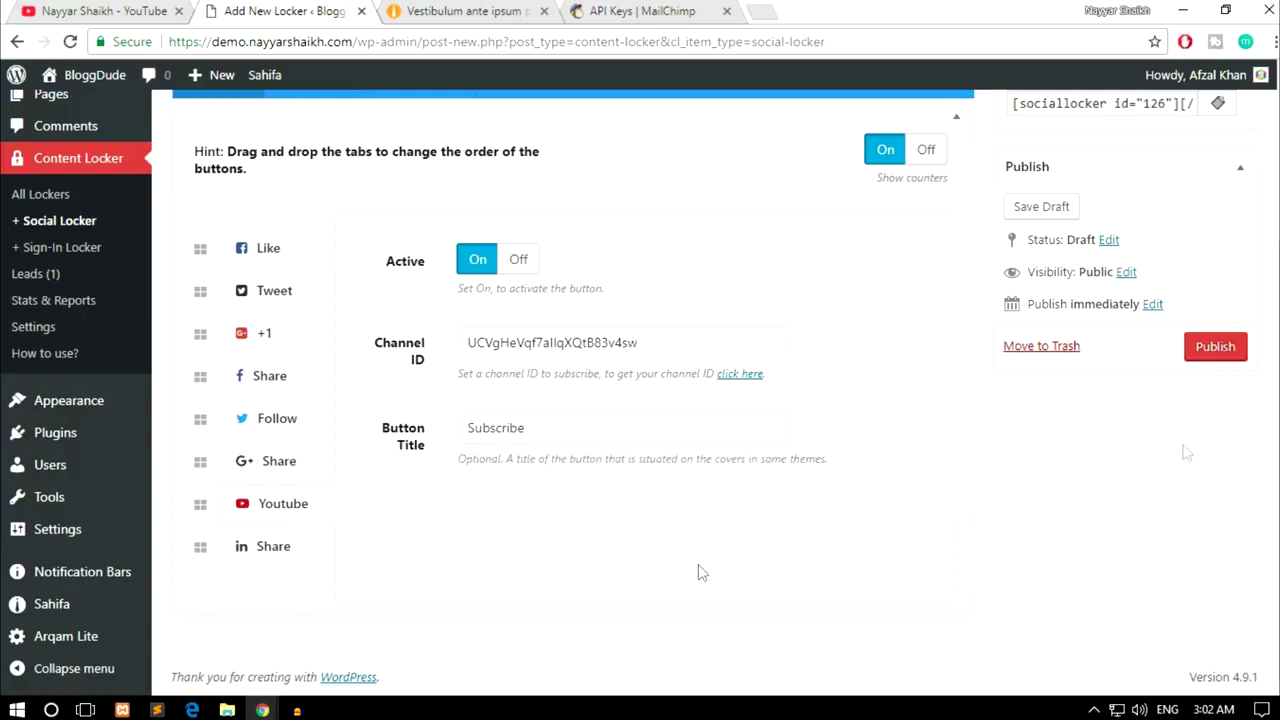
{"action": "left_click", "coordinate": [1216, 358]}
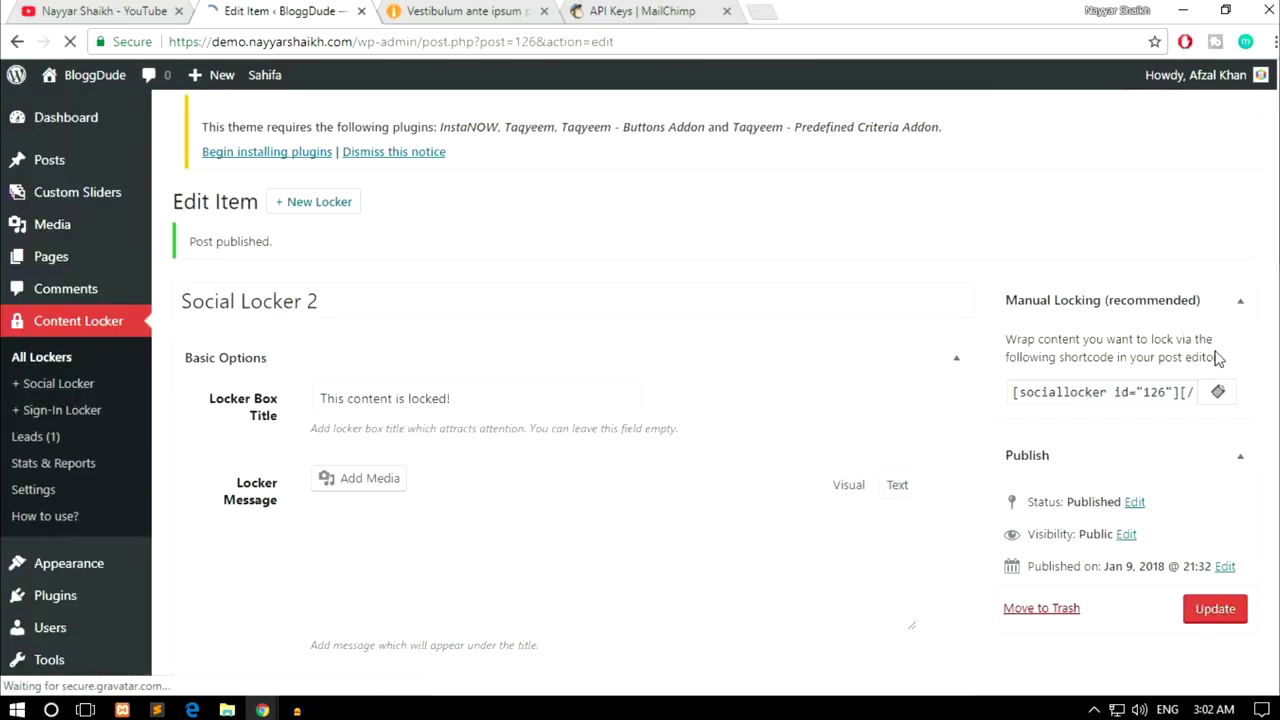
Scroll through Social Locker 2's published button settings on the Locker tab
{"action": "scroll", "coordinate": [1254, 408], "scroll_direction": "down", "scroll_amount": 3}
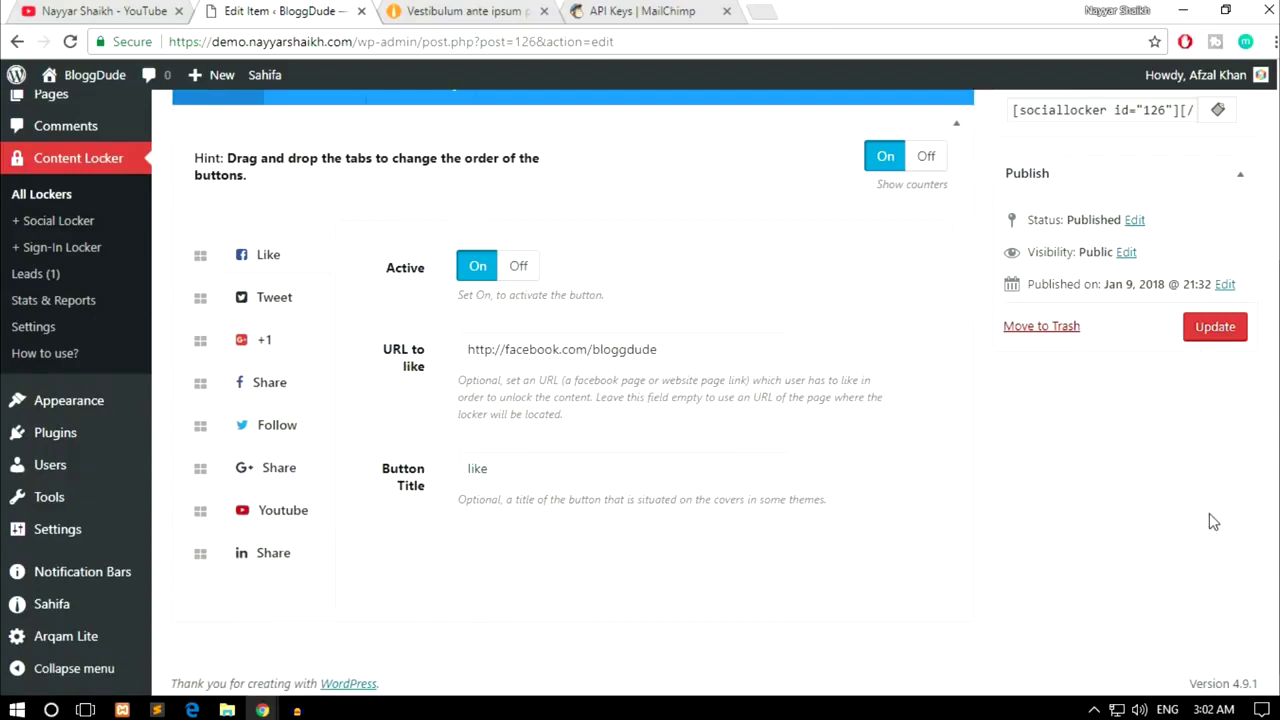
{"action": "scroll", "coordinate": [1212, 518], "scroll_direction": "up", "scroll_amount": 1}
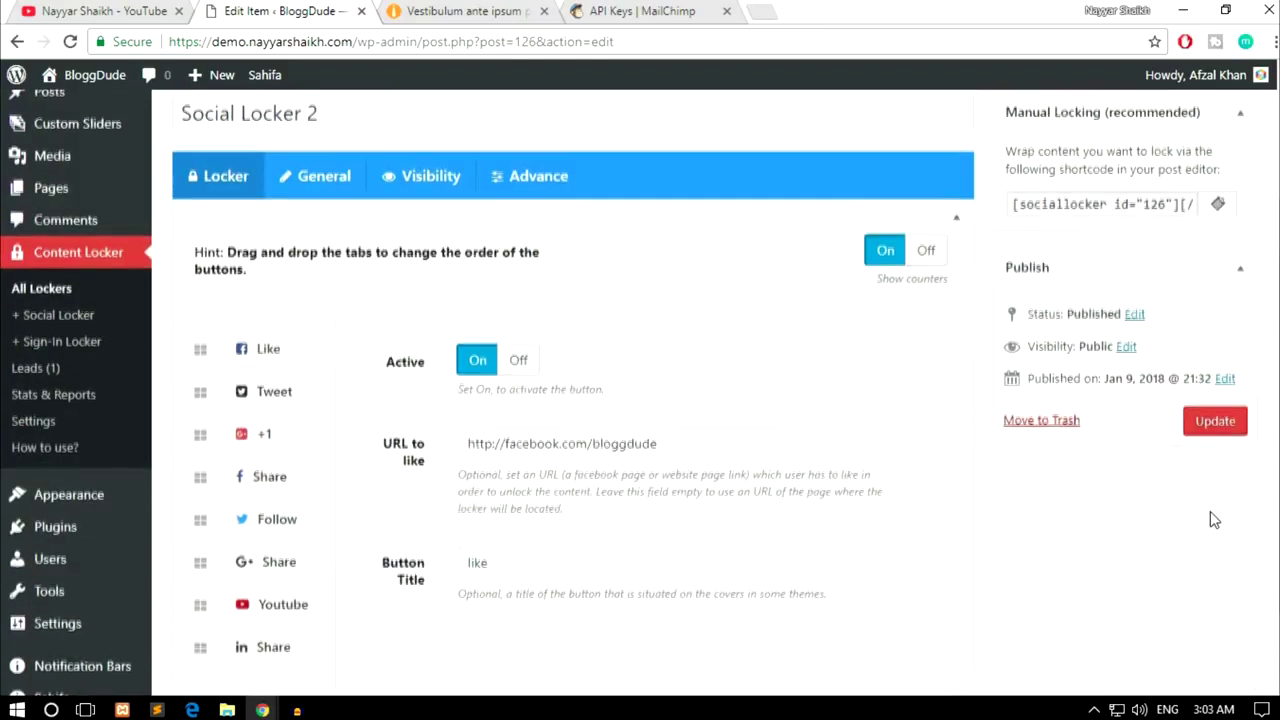
{"action": "scroll", "coordinate": [1210, 512], "scroll_direction": "down", "scroll_amount": 1}
{"action": "scroll", "coordinate": [1210, 515], "scroll_direction": "up", "scroll_amount": 1}
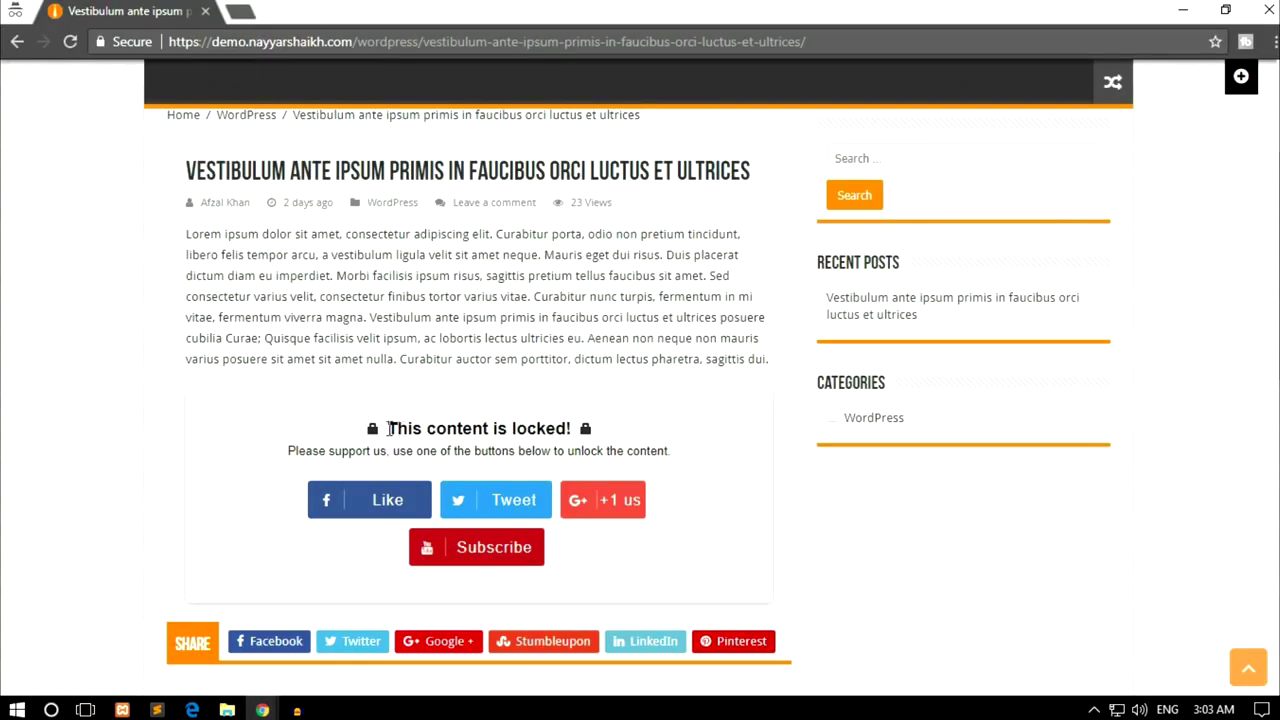
Check the locker heading and support message shown on the frontend post
{"action": "left_click_drag", "start_coordinate": [389, 428], "coordinate": [566, 430]}
{"action": "left_click", "coordinate": [468, 454]}
{"action": "left_click_drag", "start_coordinate": [284, 455], "coordinate": [478, 452]}
{"action": "left_click", "coordinate": [470, 455]}
Return to the Social Locker 2 editor and select the whole Locker Box Title
{"action": "mouse_move", "coordinate": [262, 708]}
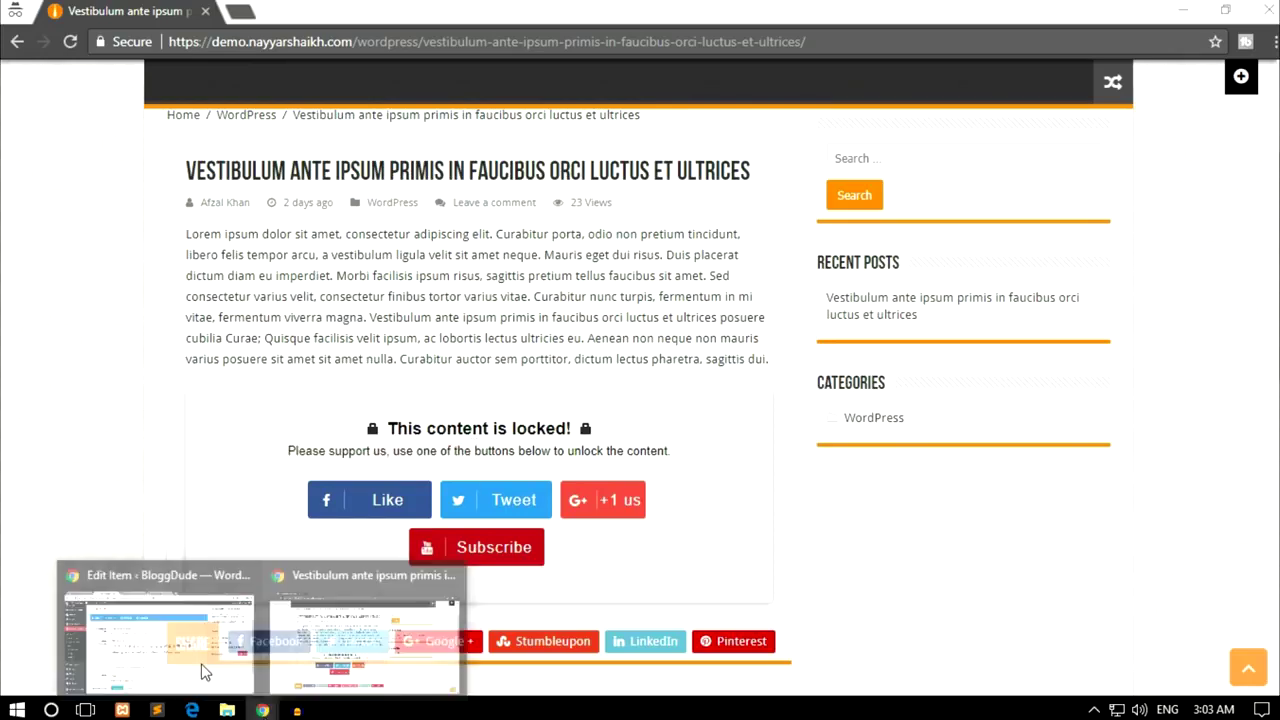
{"action": "left_click", "coordinate": [125, 630]}
{"action": "triple_click", "coordinate": [395, 252]}
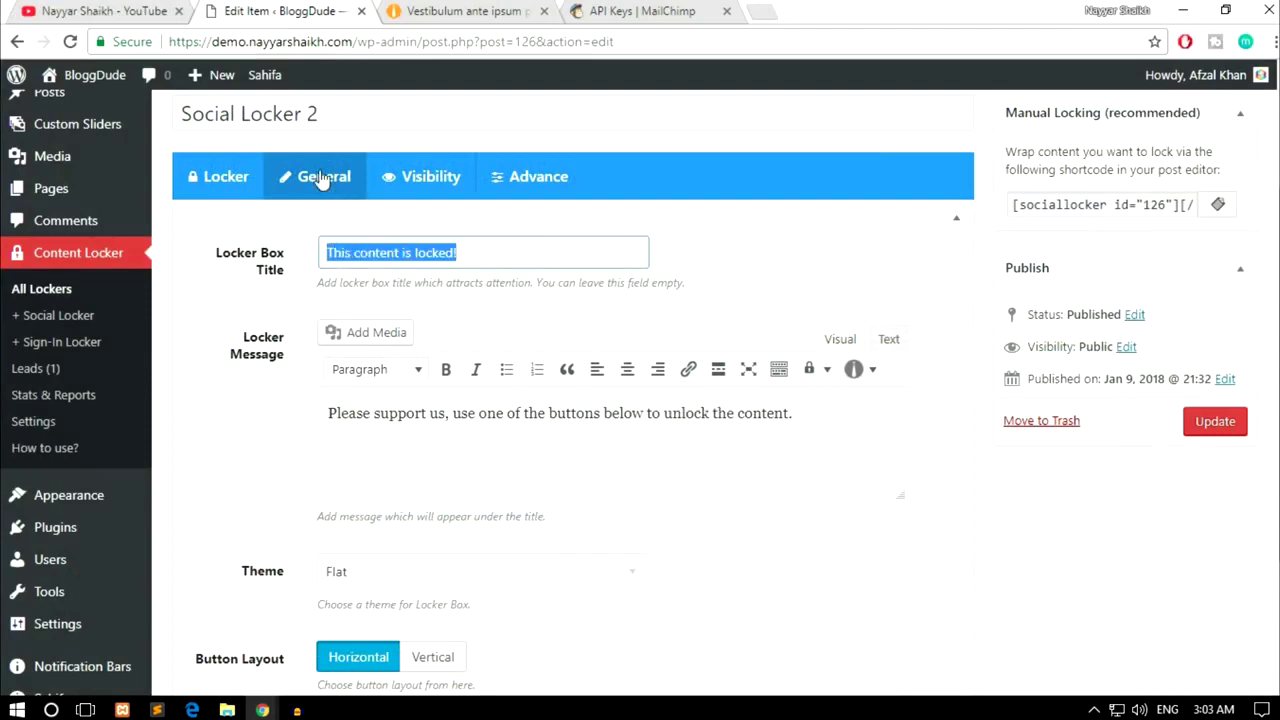
Set the locker's theme to Circular in the General tab
{"action": "scroll", "coordinate": [710, 397], "scroll_direction": "down", "scroll_amount": 1}
{"action": "scroll", "coordinate": [877, 440], "scroll_direction": "down", "scroll_amount": 1}
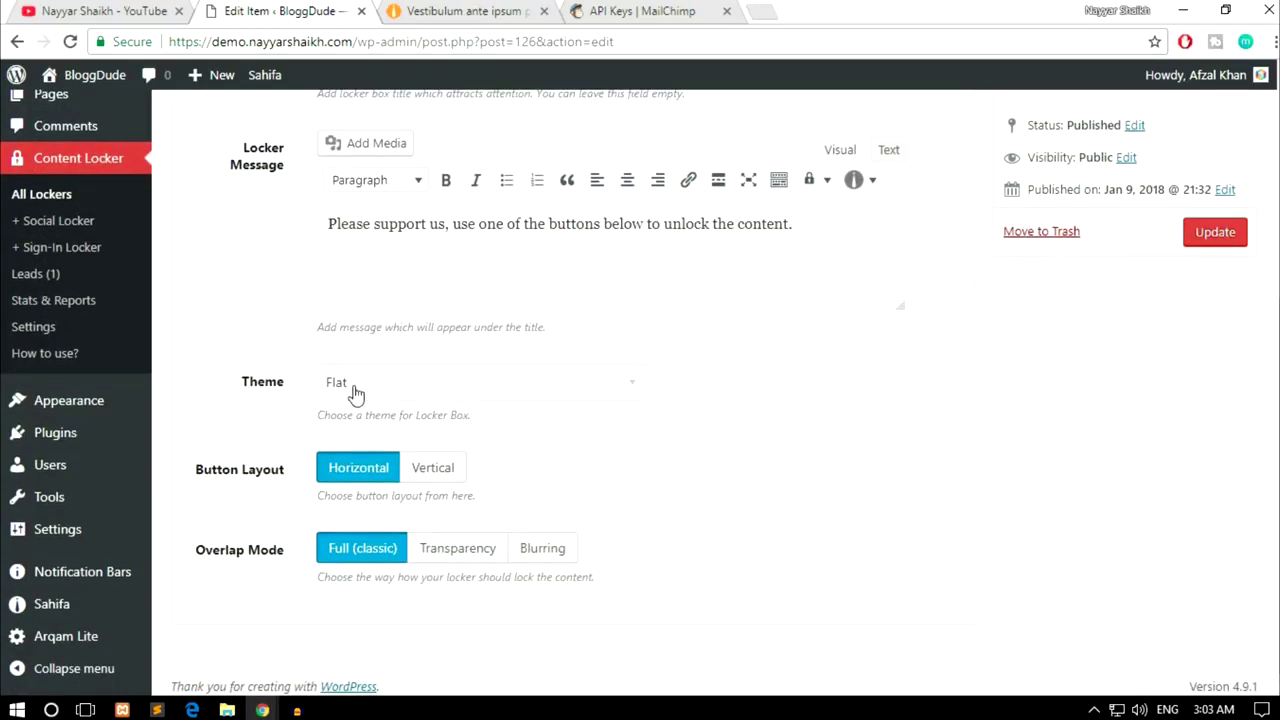
{"action": "left_click", "coordinate": [355, 390]}
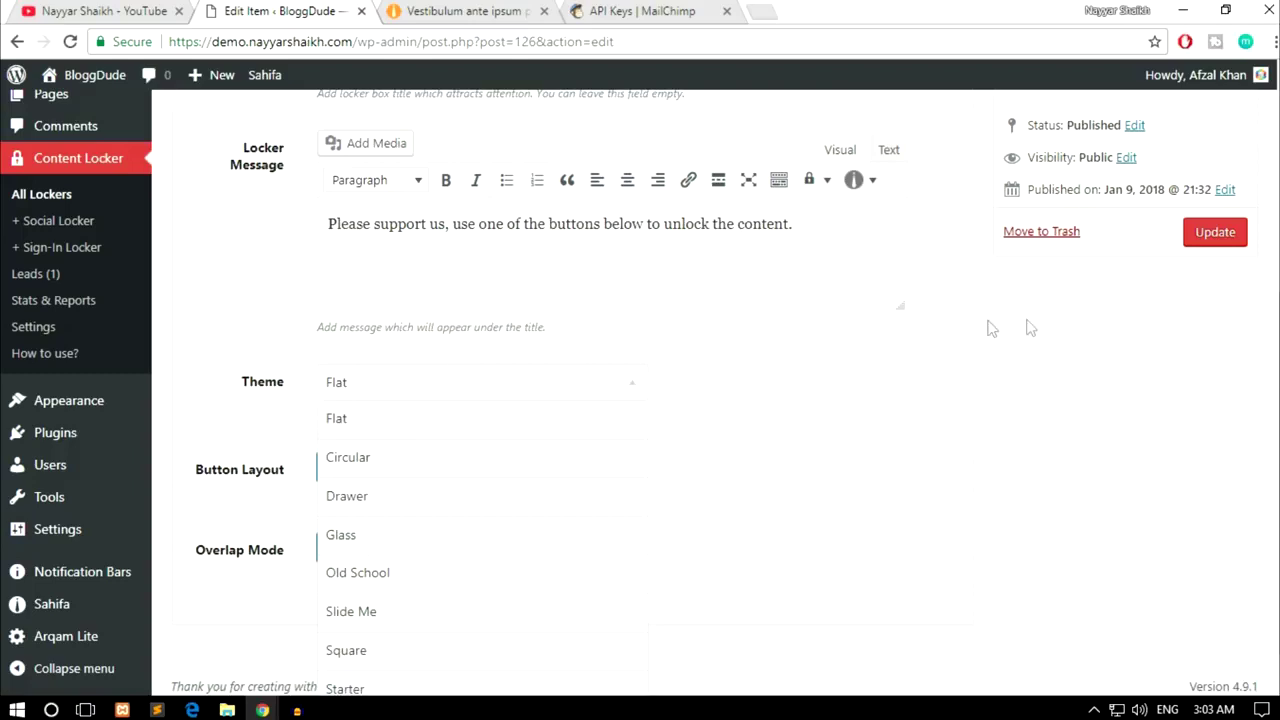
{"action": "scroll", "coordinate": [1036, 328], "scroll_direction": "down", "scroll_amount": 1}
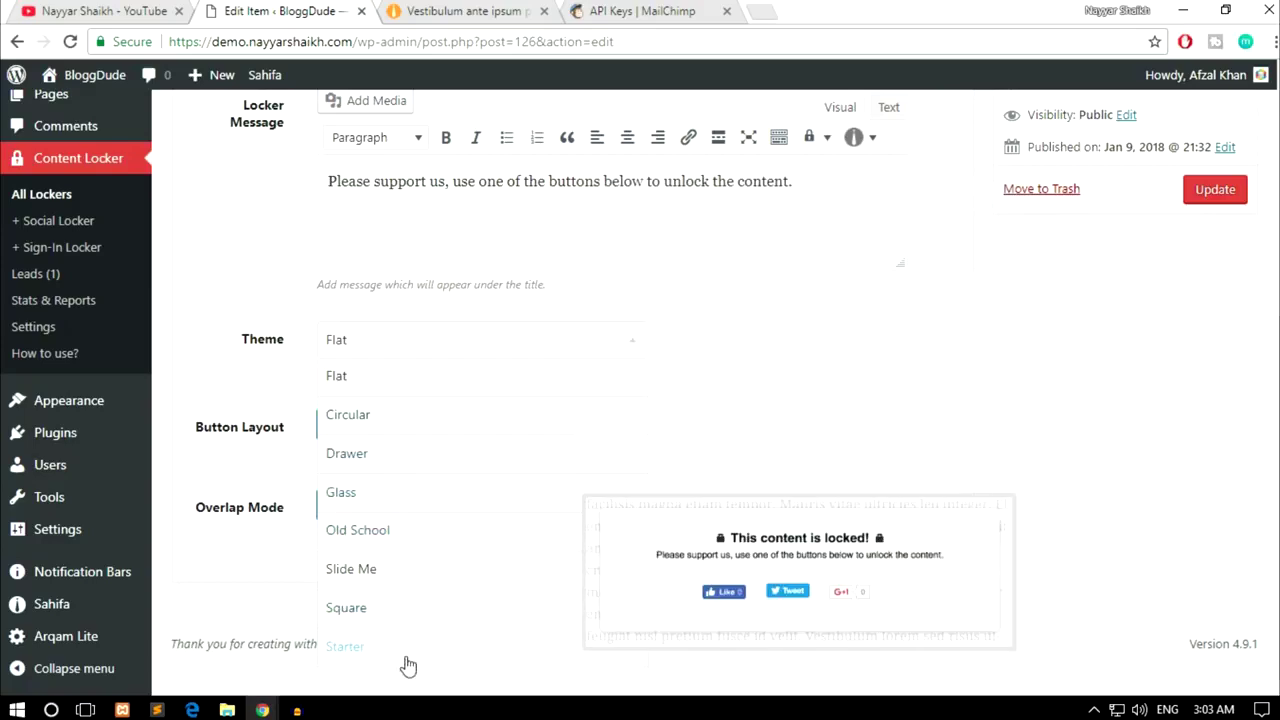
{"action": "left_click", "coordinate": [385, 424]}
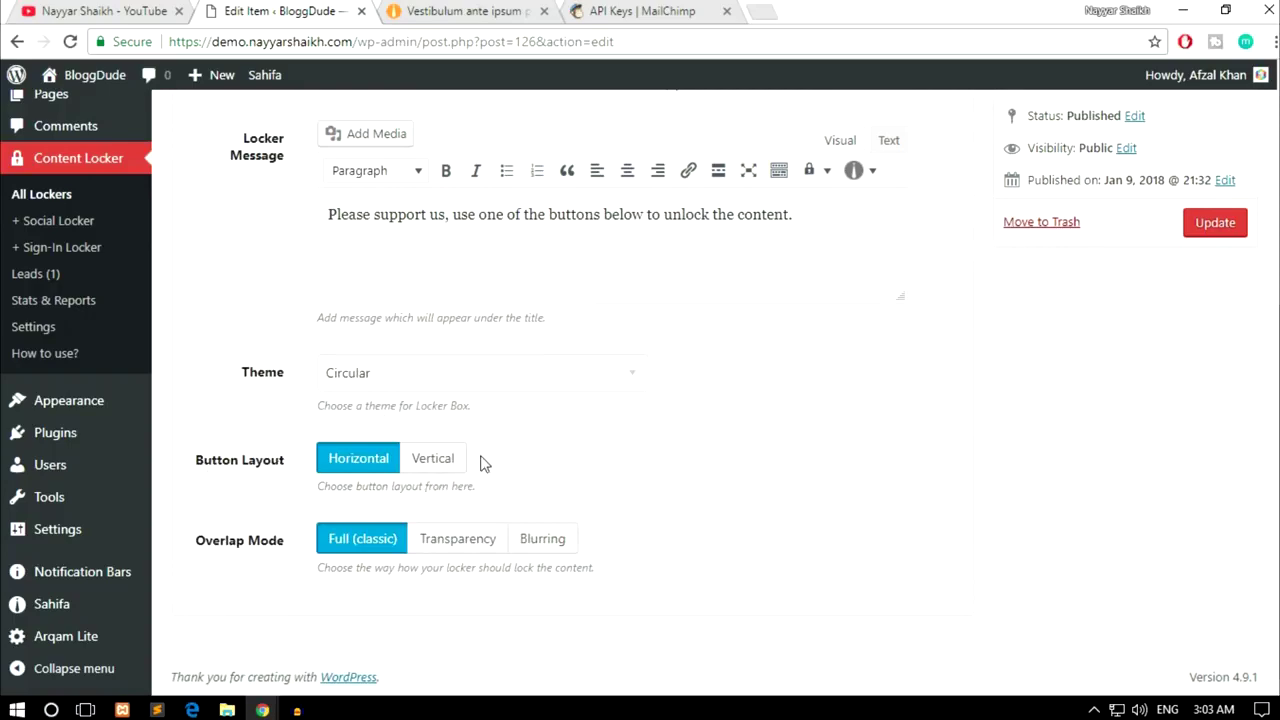
Bring up Social Locker 2's Visibility settings
{"action": "scroll", "coordinate": [646, 476], "scroll_direction": "up", "scroll_amount": 2}
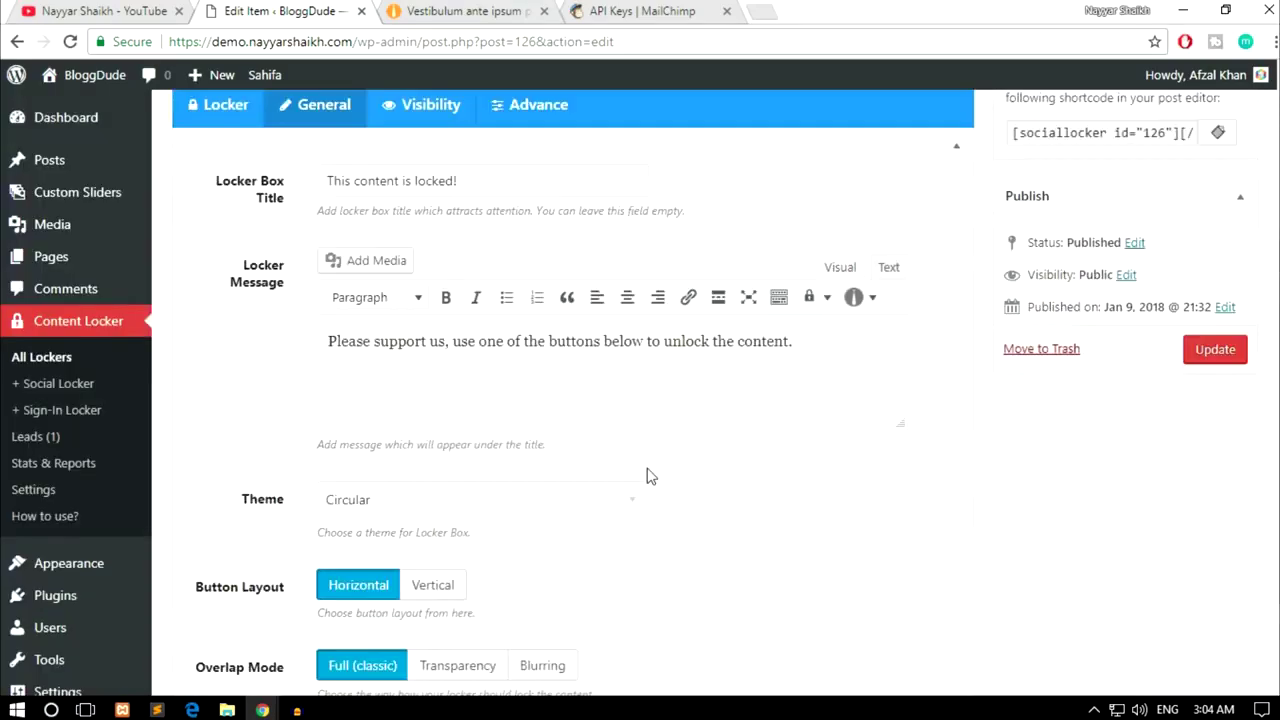
{"action": "scroll", "coordinate": [646, 476], "scroll_direction": "up", "scroll_amount": 3}
{"action": "left_click", "coordinate": [427, 262]}
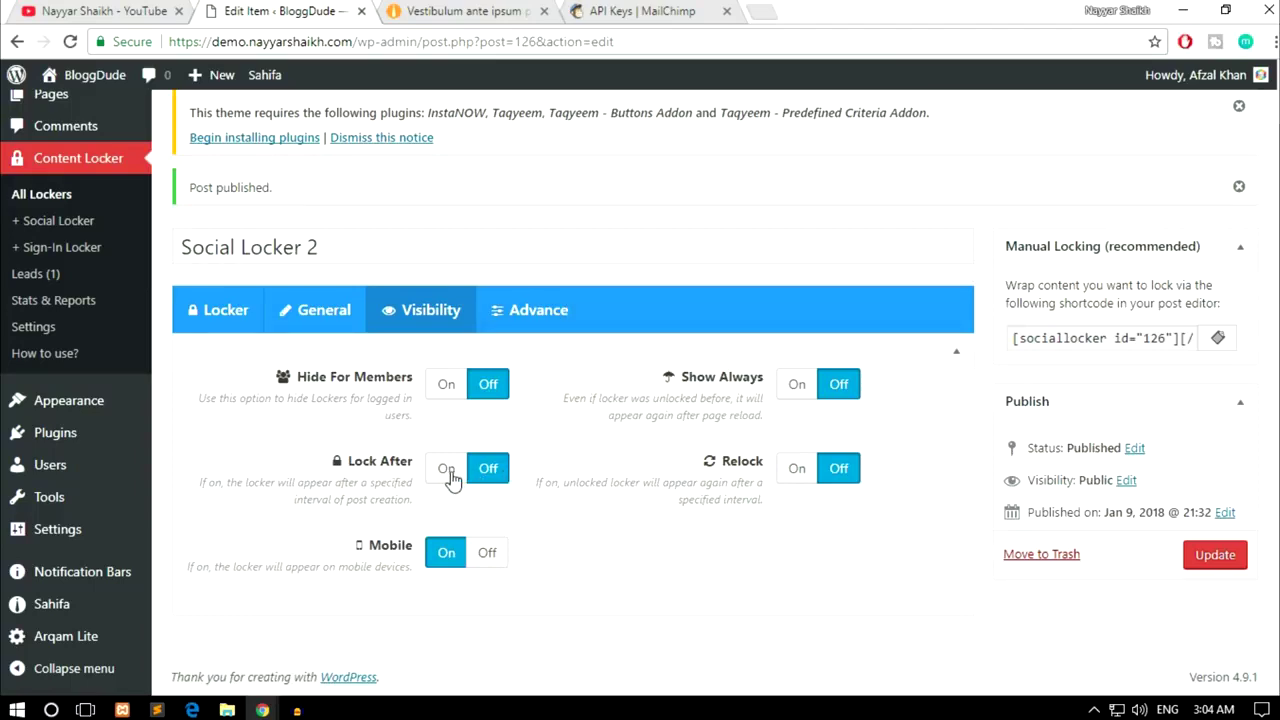
Try enabling Lock After and Relock with their day values, then leave both off
{"action": "left_click", "coordinate": [449, 474]}
{"action": "scroll", "coordinate": [449, 474], "scroll_direction": "down", "scroll_amount": 1}
{"action": "left_click", "coordinate": [370, 491]}
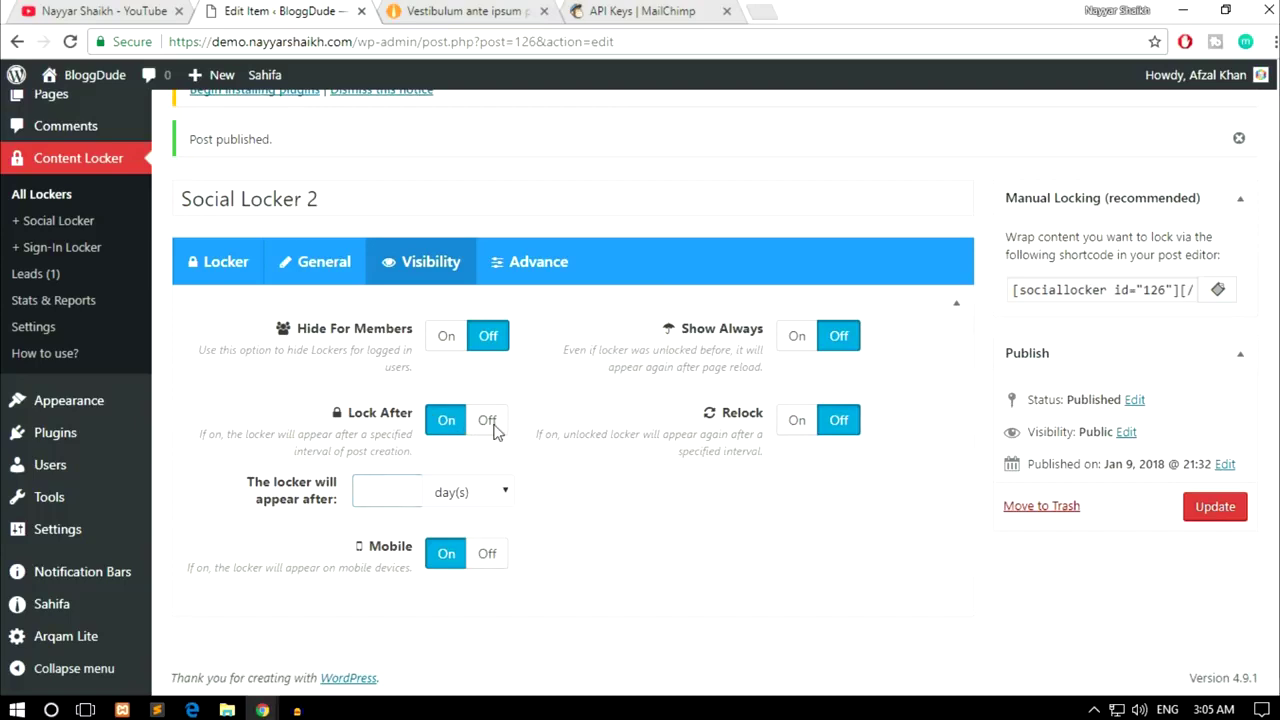
{"action": "left_click", "coordinate": [489, 426]}
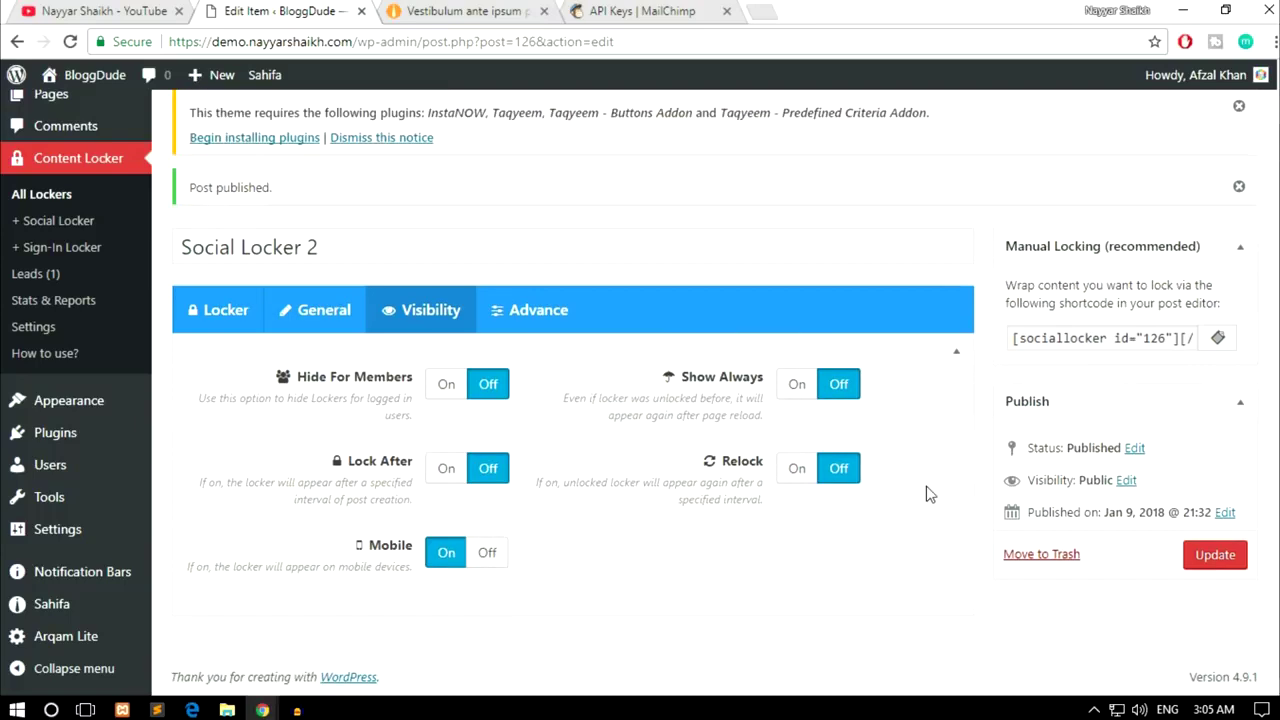
{"action": "left_click", "coordinate": [798, 470]}
{"action": "left_click", "coordinate": [744, 492]}
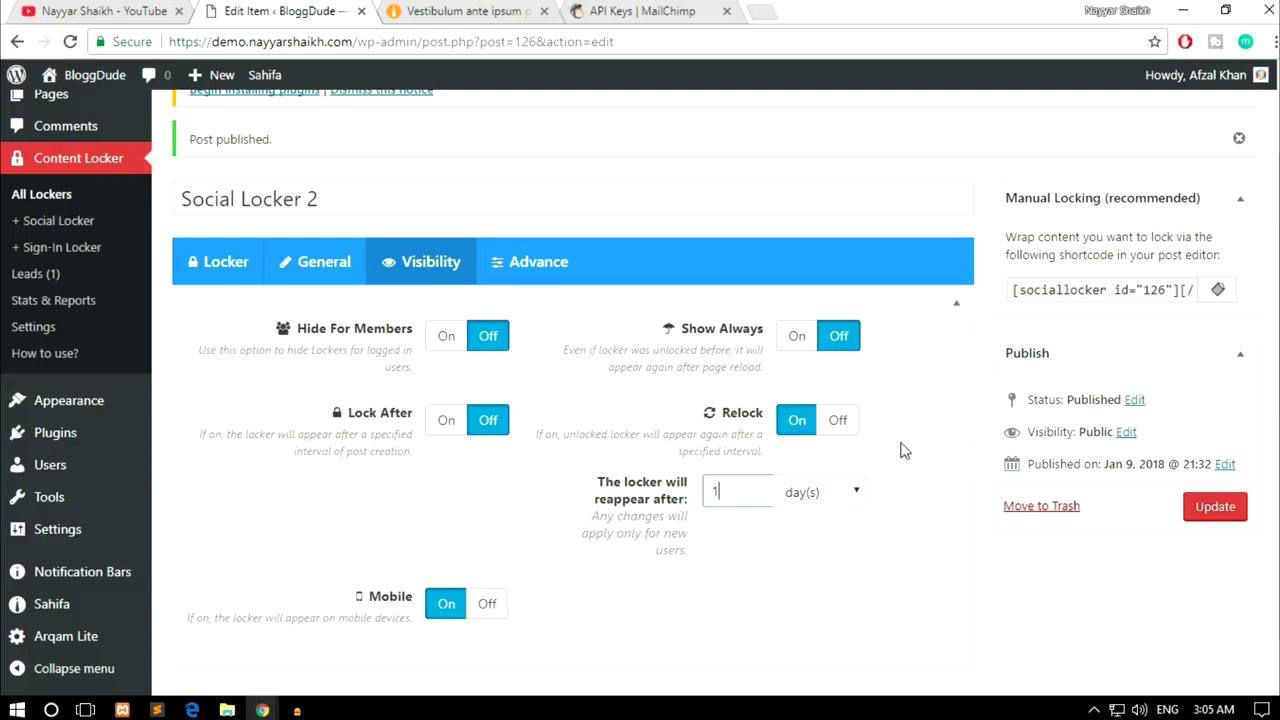
{"action": "left_click", "coordinate": [845, 427]}
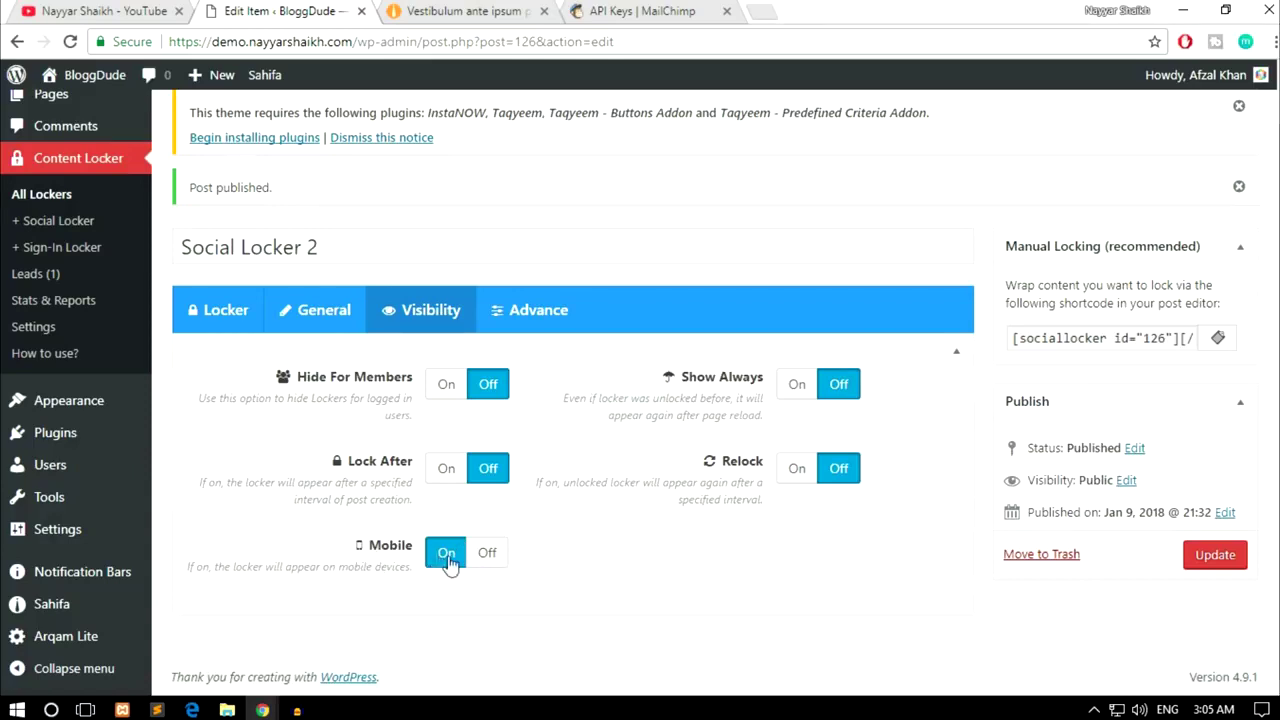
Review the Advance options, then bring up the locked Vestibulum post
{"action": "left_click", "coordinate": [524, 331]}
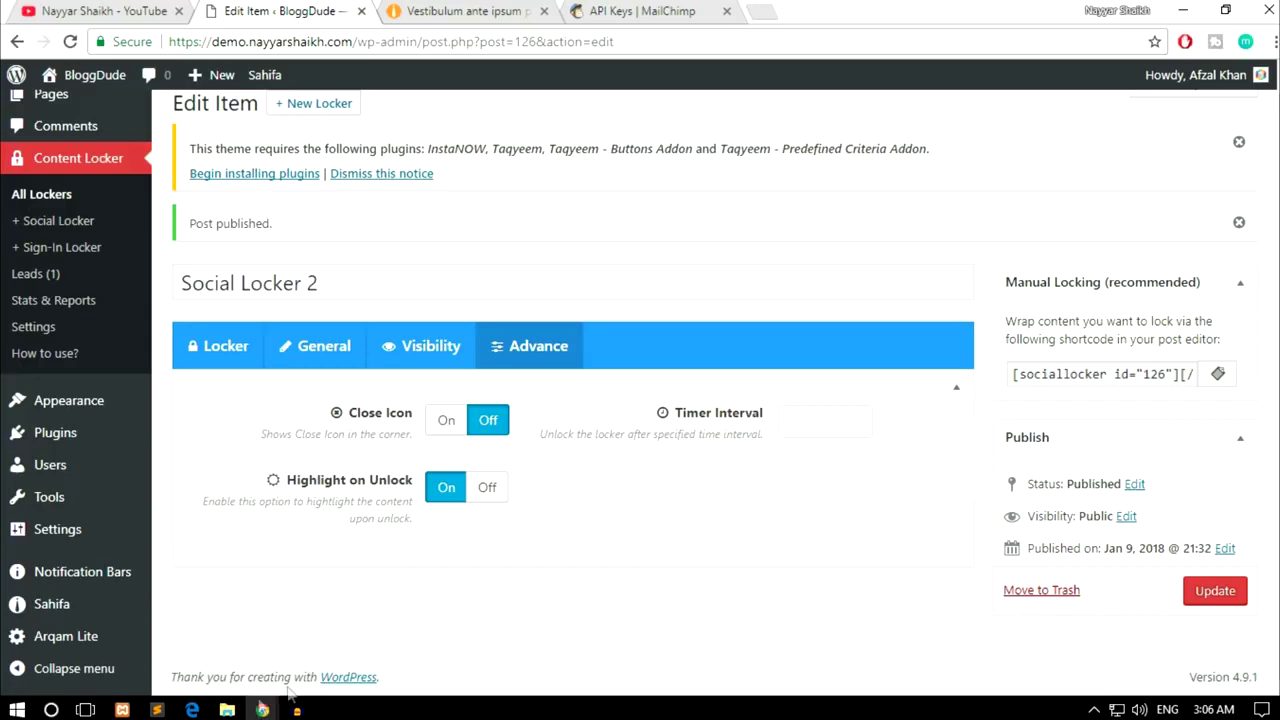
{"action": "mouse_move", "coordinate": [261, 710]}
{"action": "left_click", "coordinate": [400, 625]}
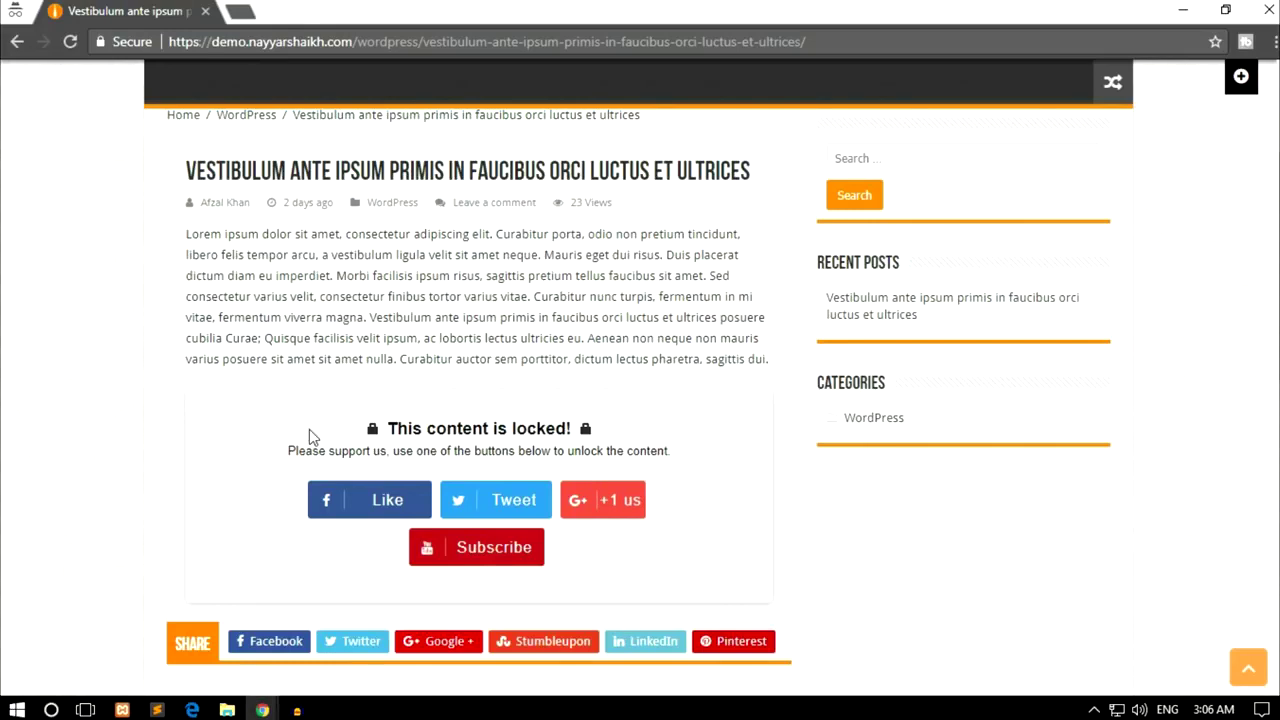
Return to Social Locker 2's Advance options, leaving Timer Interval empty
{"action": "mouse_move", "coordinate": [514, 500]}
{"action": "mouse_move", "coordinate": [262, 708]}
{"action": "left_click", "coordinate": [150, 651]}
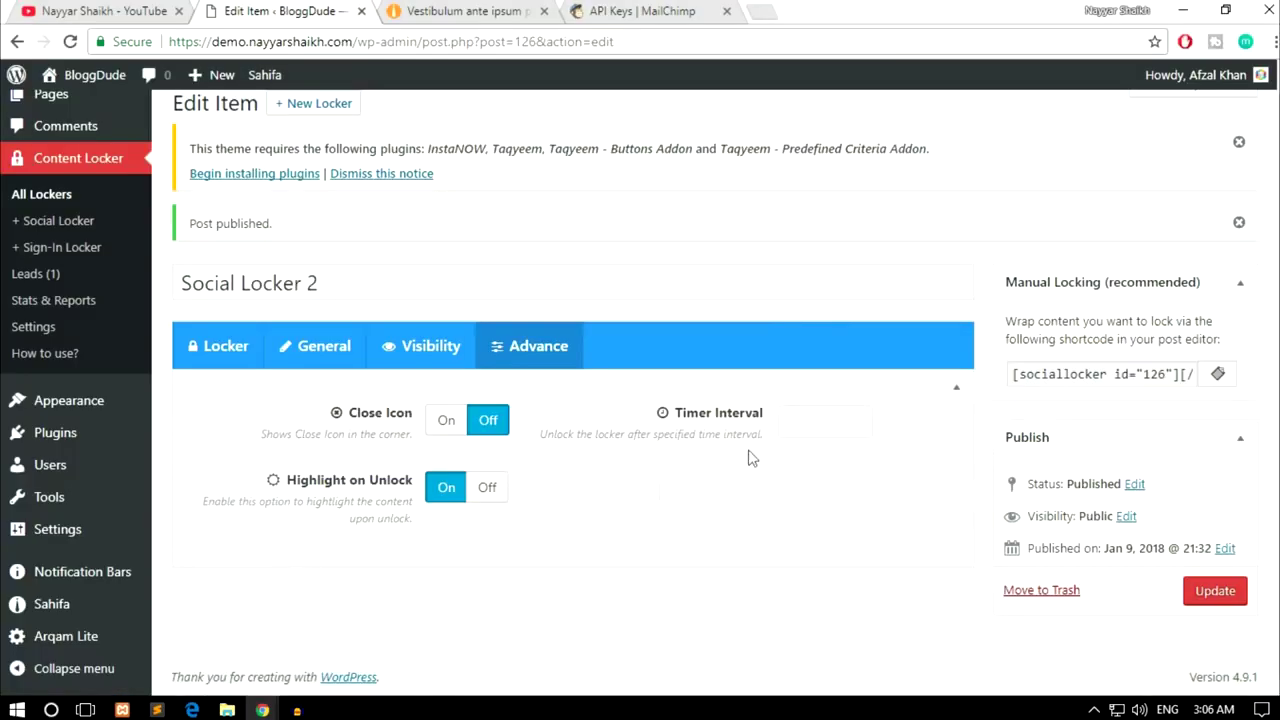
{"action": "left_click", "coordinate": [849, 424]}
{"action": "left_click_drag", "start_coordinate": [550, 445], "coordinate": [723, 457]}
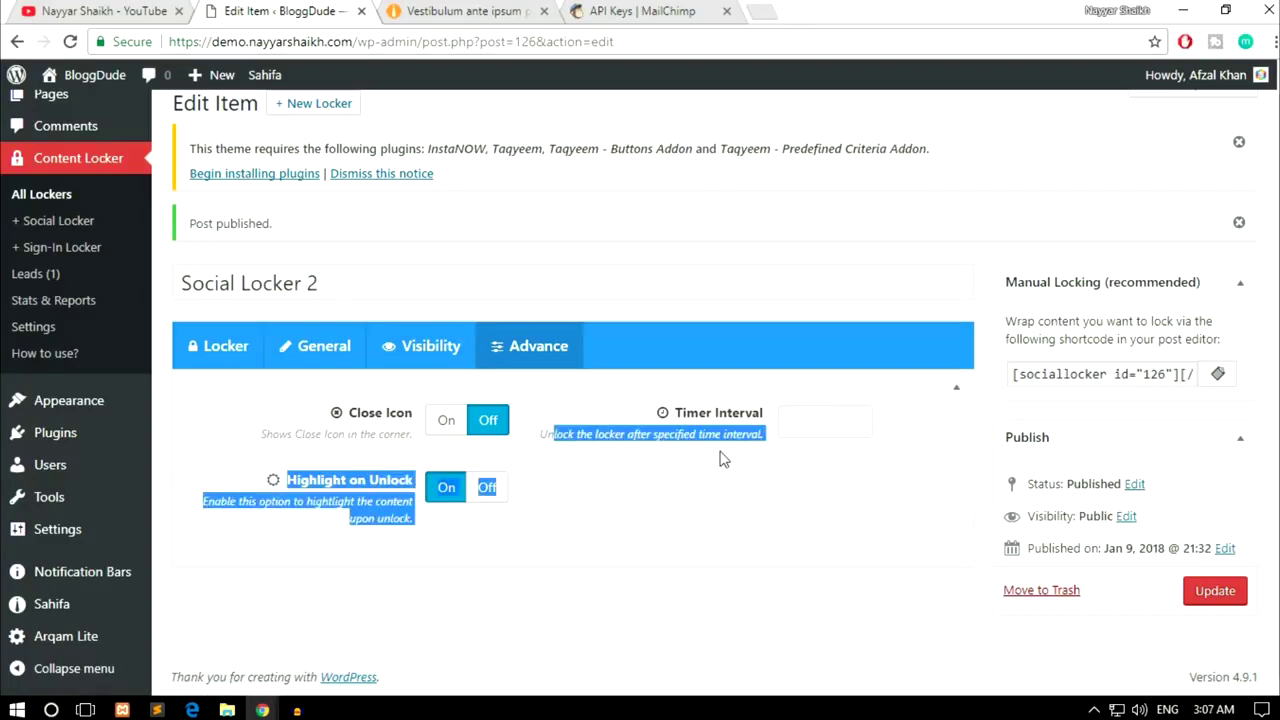
{"action": "left_click", "coordinate": [726, 456]}
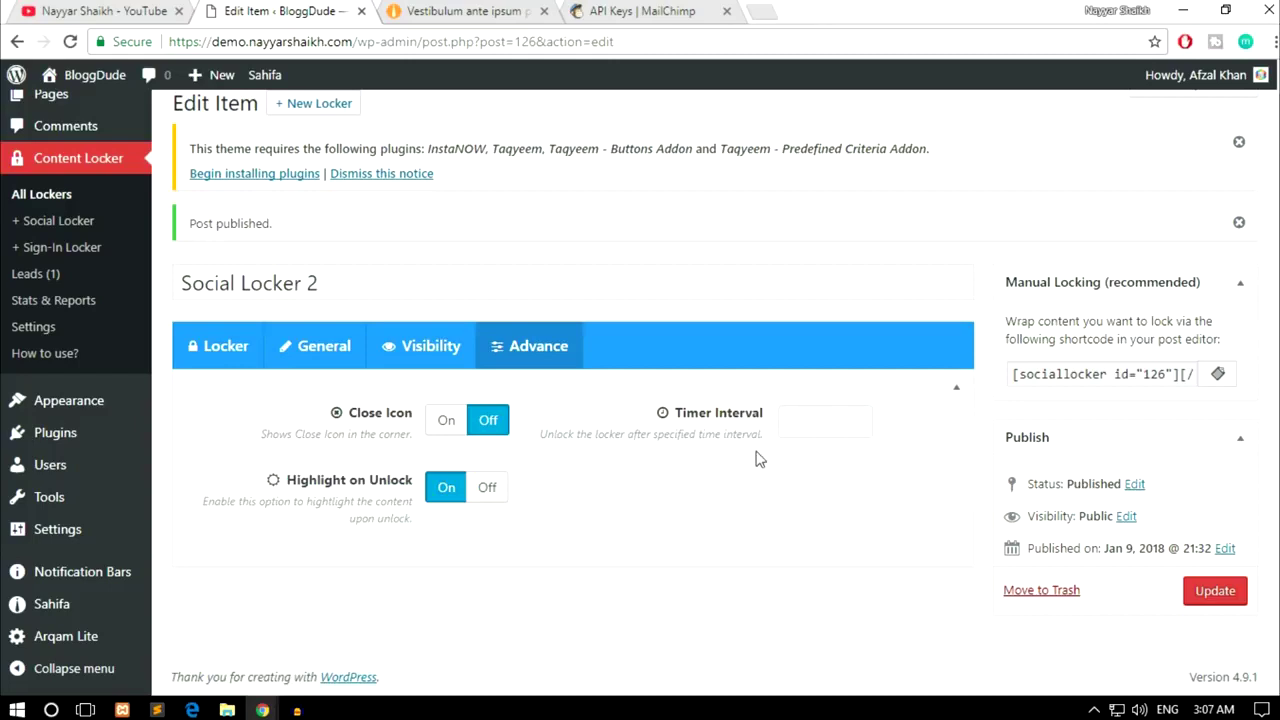
{"action": "left_click", "coordinate": [861, 424]}
{"action": "left_click", "coordinate": [262, 710]}
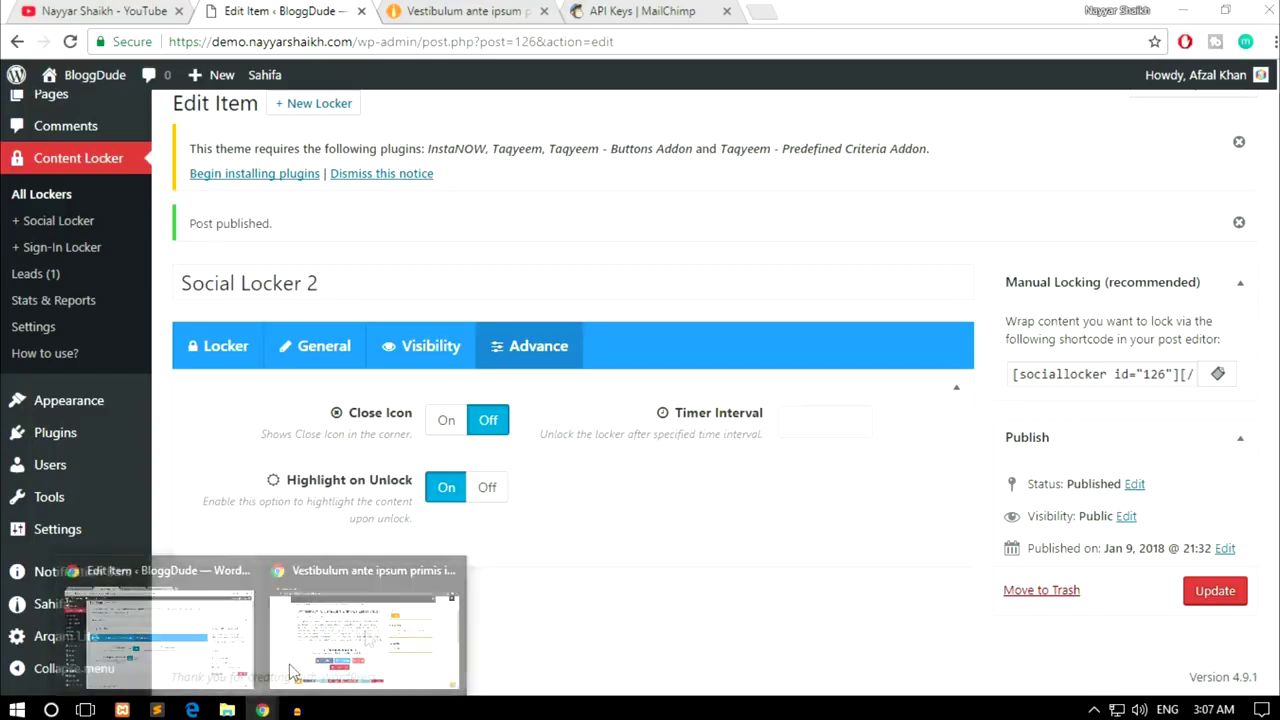
Glance at the Vestibulum post window, then return to the Social Locker 2 editor
{"action": "mouse_move", "coordinate": [265, 708]}
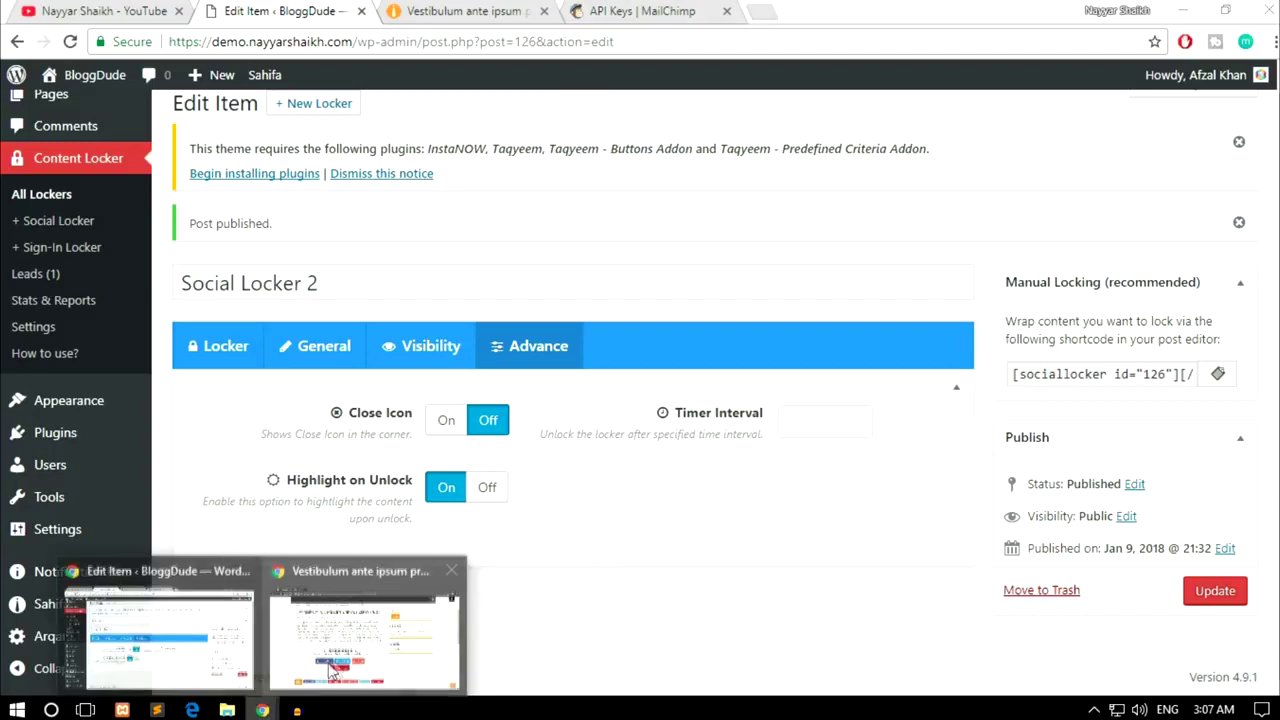
{"action": "left_click", "coordinate": [340, 655]}
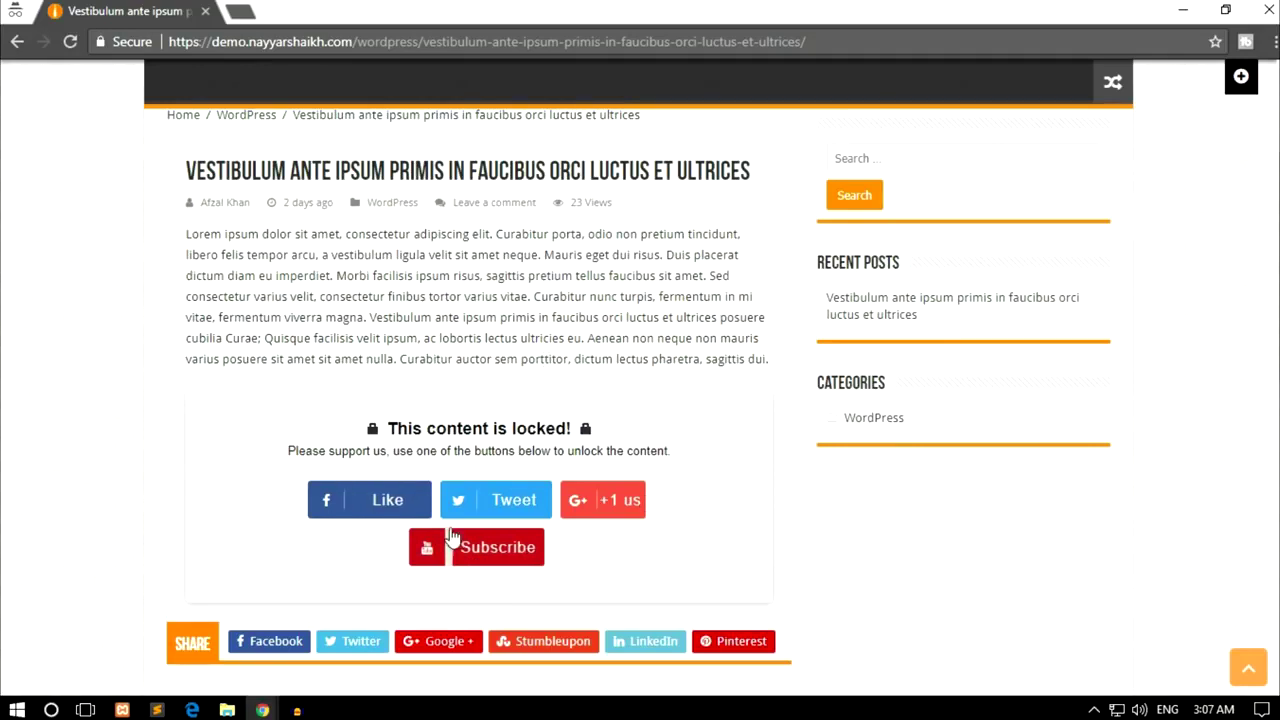
{"action": "mouse_move", "coordinate": [257, 710]}
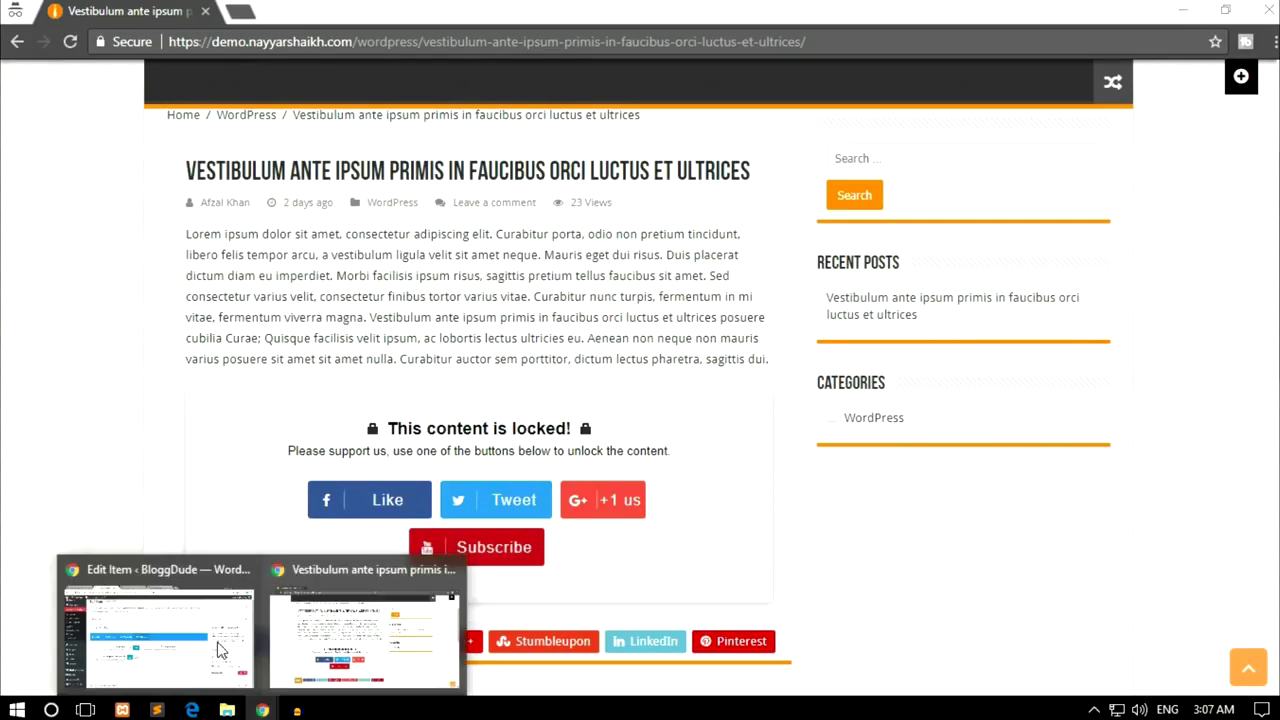
{"action": "left_click", "coordinate": [222, 616]}
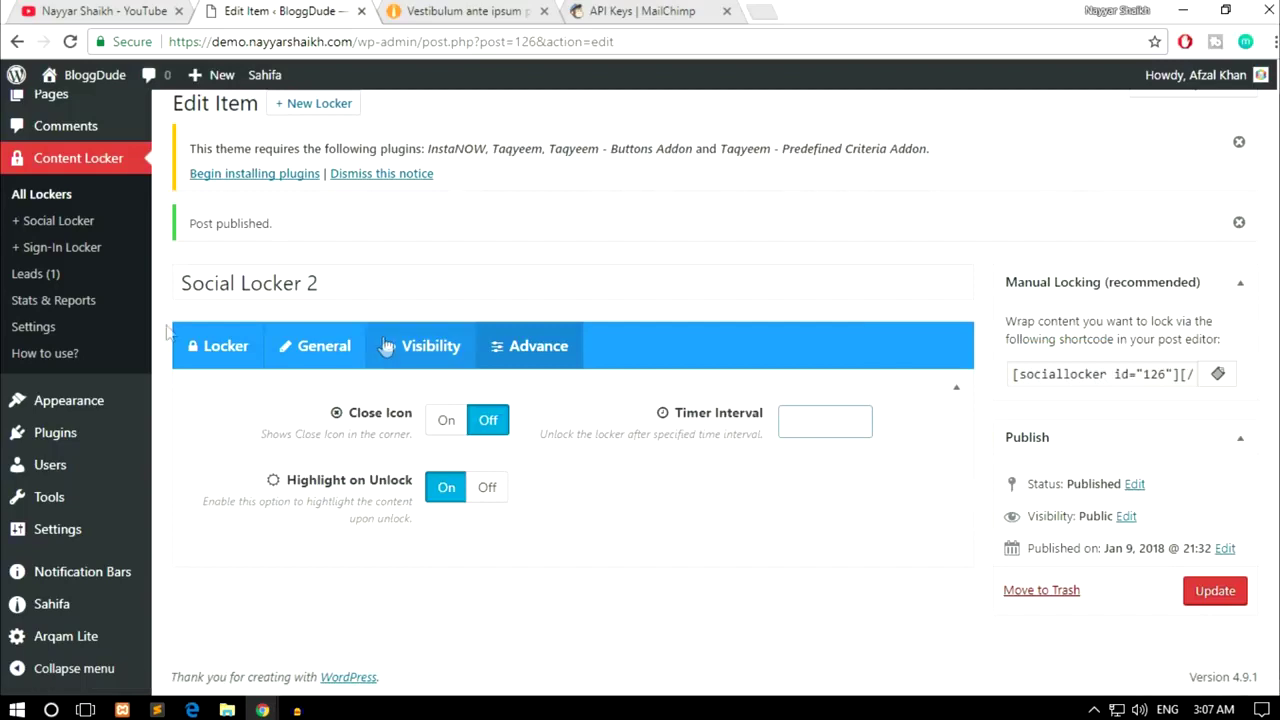
Update Social Locker 2 and copy its [sociallocker id="126"] shortcode
{"action": "left_click", "coordinate": [1215, 592]}
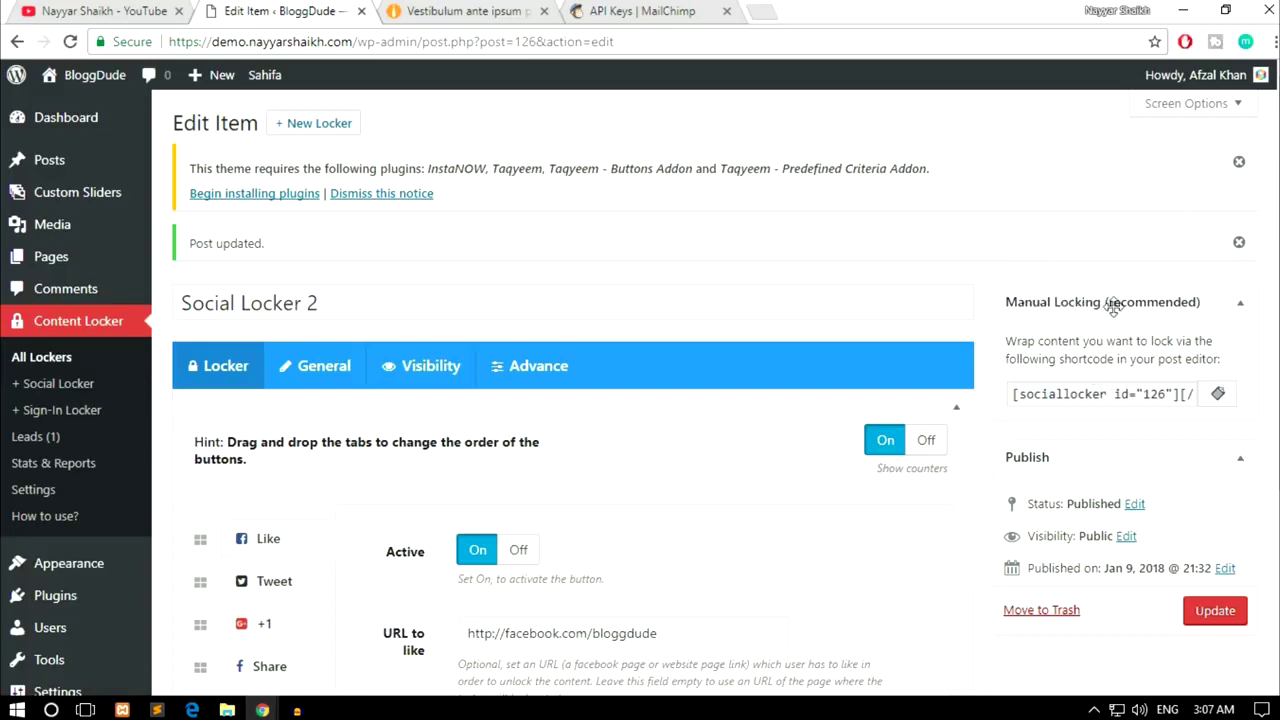
{"action": "left_click", "coordinate": [1118, 394]}
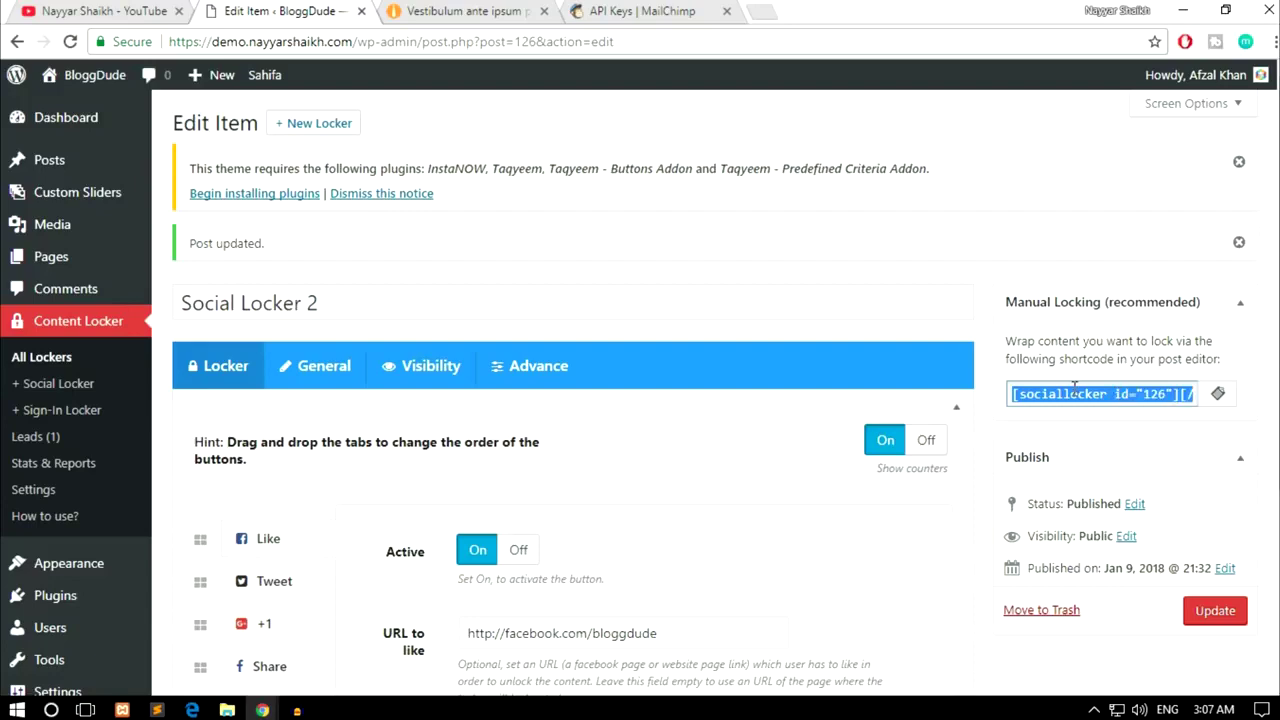
{"action": "left_click", "coordinate": [60, 162]}
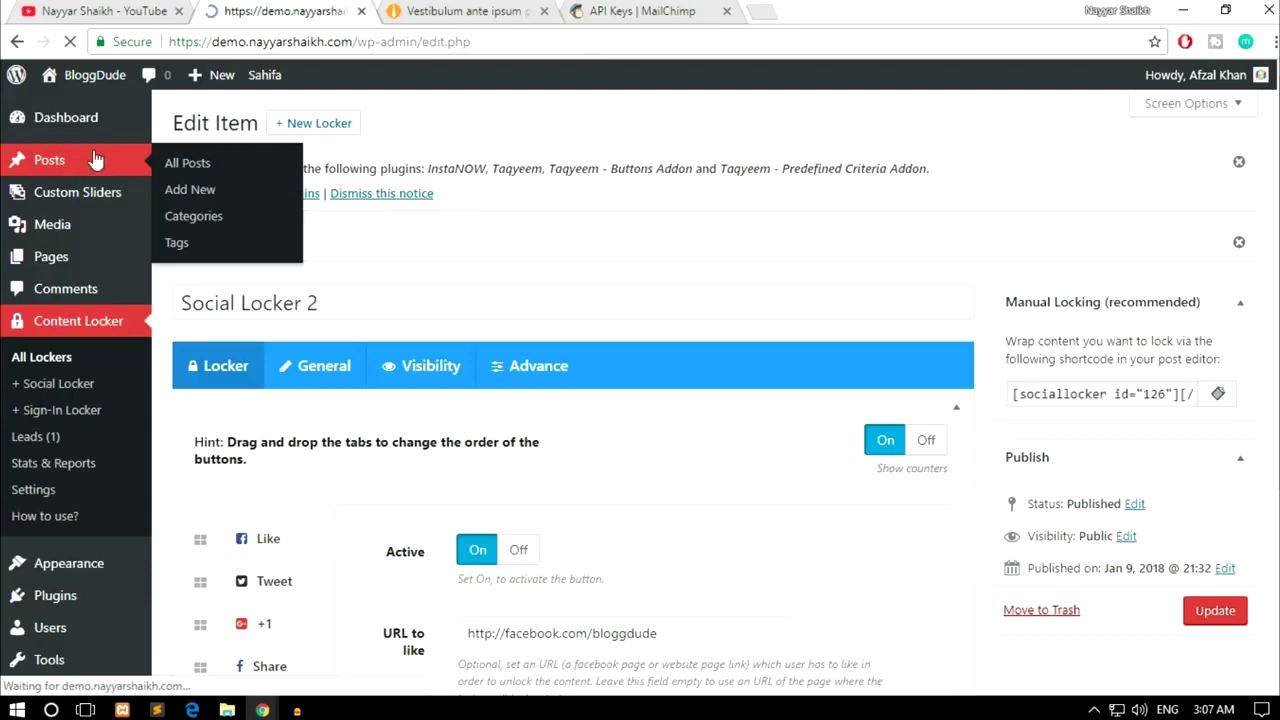
Open the Vestibulum post and paste the [sociallocker id="126"] shortcode before 'Lorem'
{"action": "left_click", "coordinate": [260, 337]}
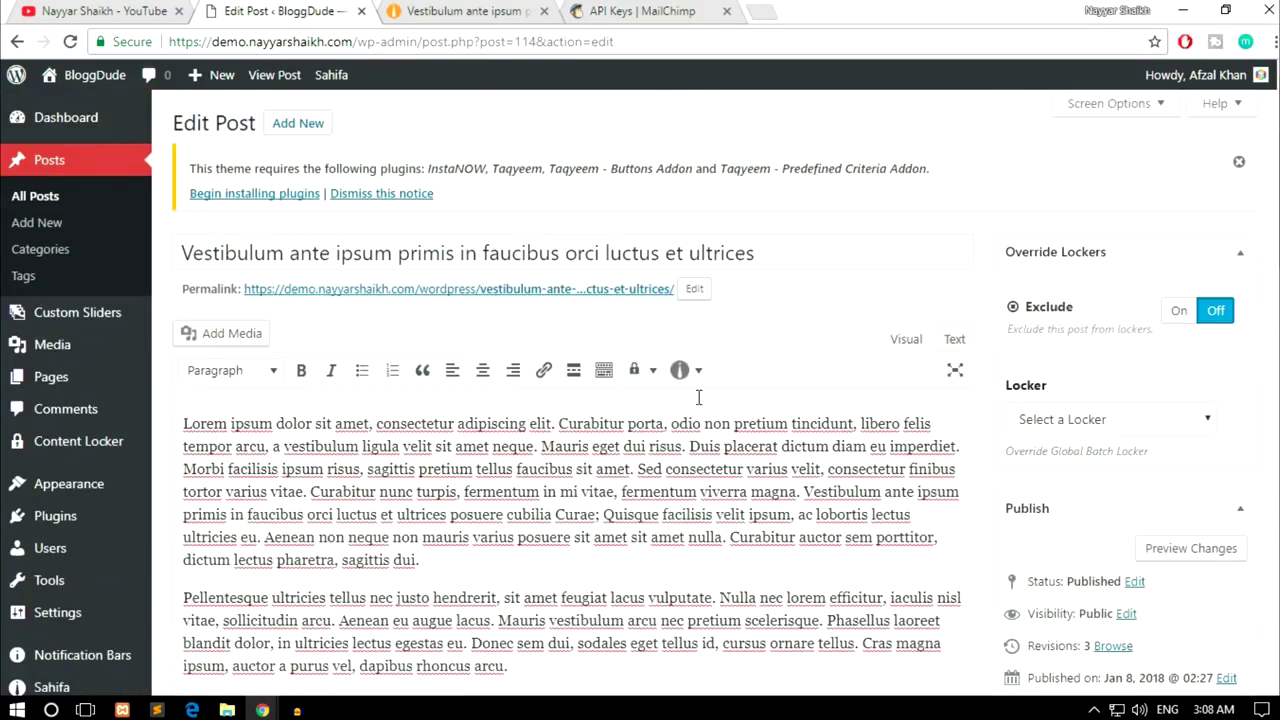
{"action": "scroll", "coordinate": [808, 446], "scroll_direction": "down", "scroll_amount": 2}
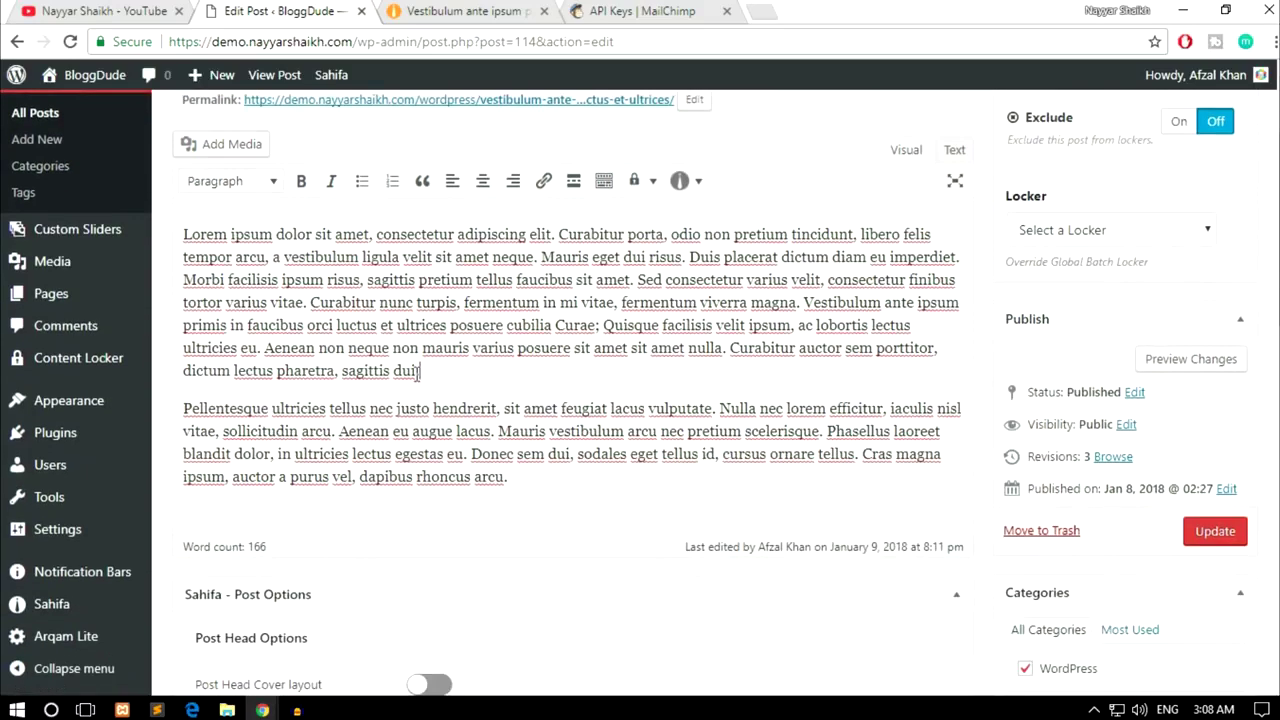
{"action": "left_click_drag", "start_coordinate": [420, 371], "coordinate": [248, 279]}
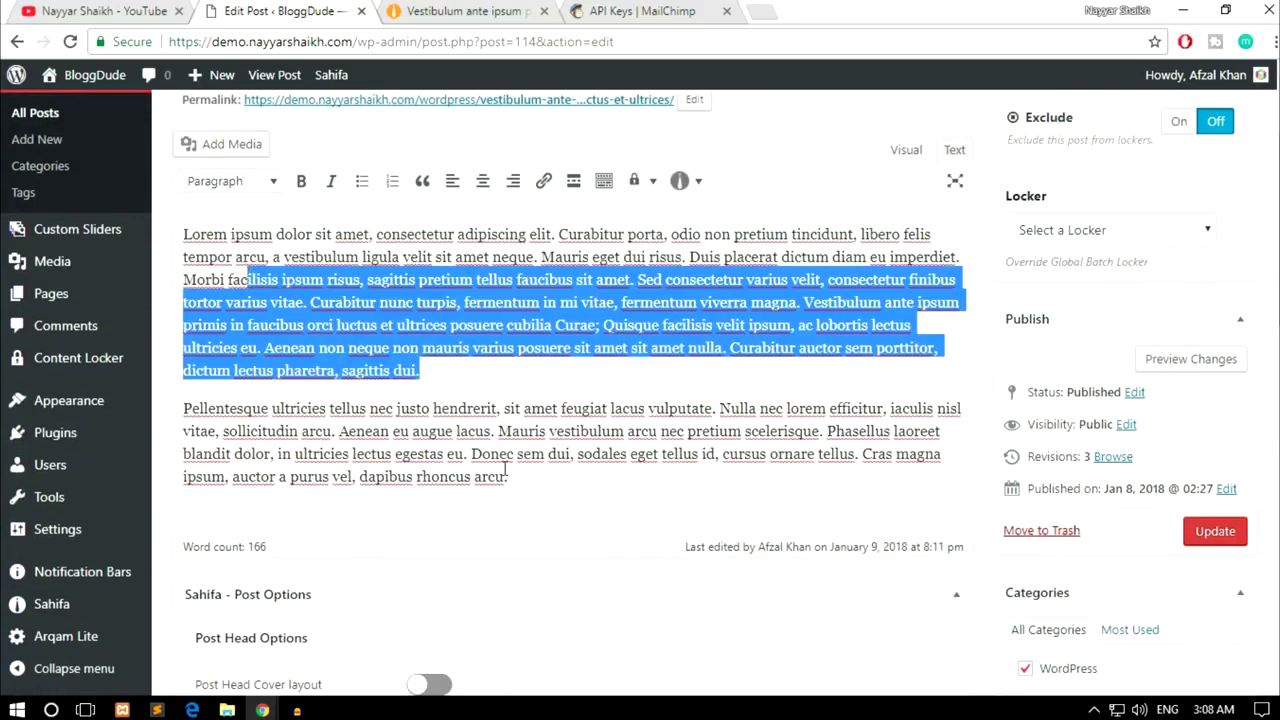
{"action": "left_click", "coordinate": [436, 371]}
{"action": "left_click_drag", "start_coordinate": [436, 371], "coordinate": [189, 231]}
{"action": "left_click", "coordinate": [189, 231]}
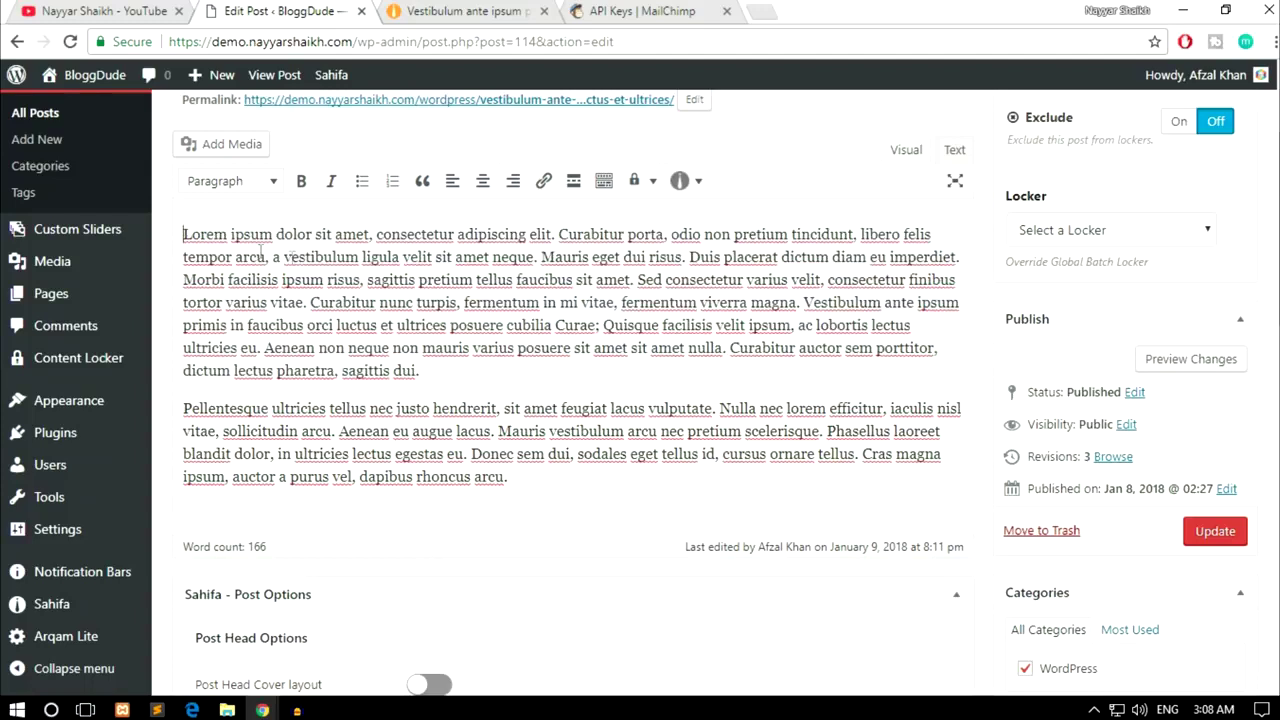
{"action": "type", "text": "[sociallocker id=\"126\"][/sociallocker]"}
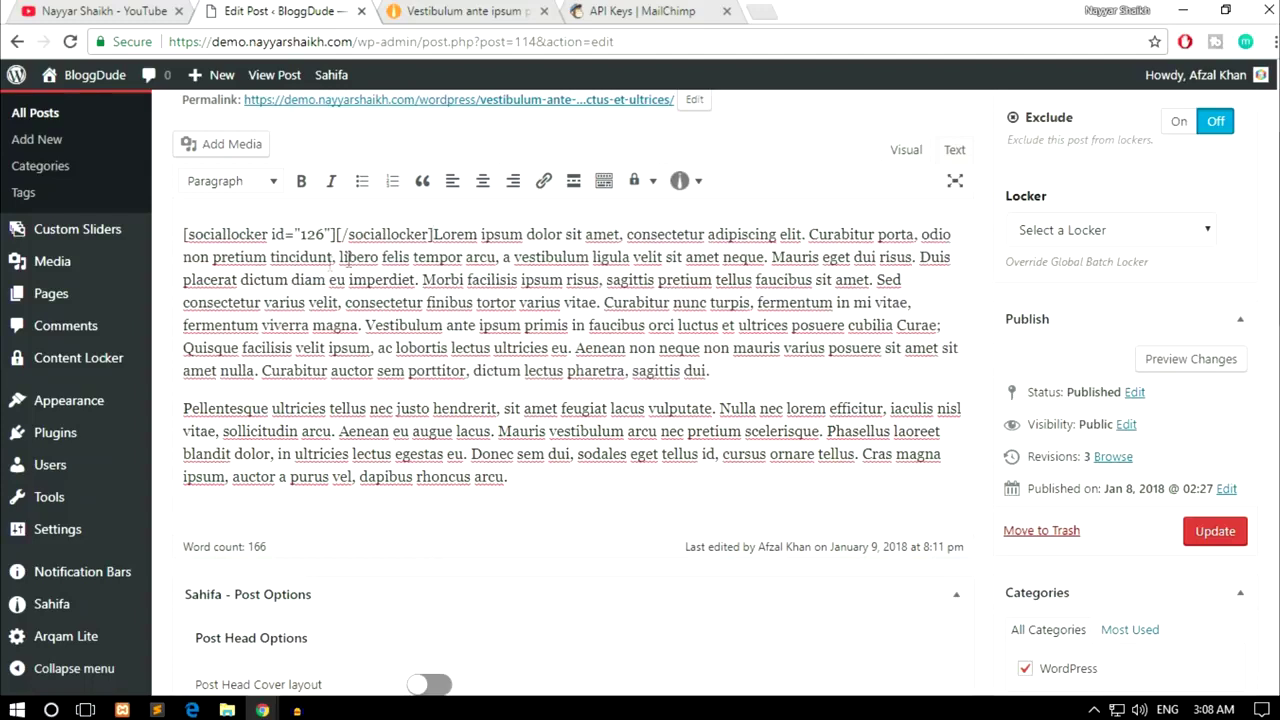
Move [/sociallocker] after 'dui.' so it wraps the first paragraph, and update the post
{"action": "left_click_drag", "start_coordinate": [338, 232], "coordinate": [437, 232]}
{"action": "key", "text": "ctrl+x"}
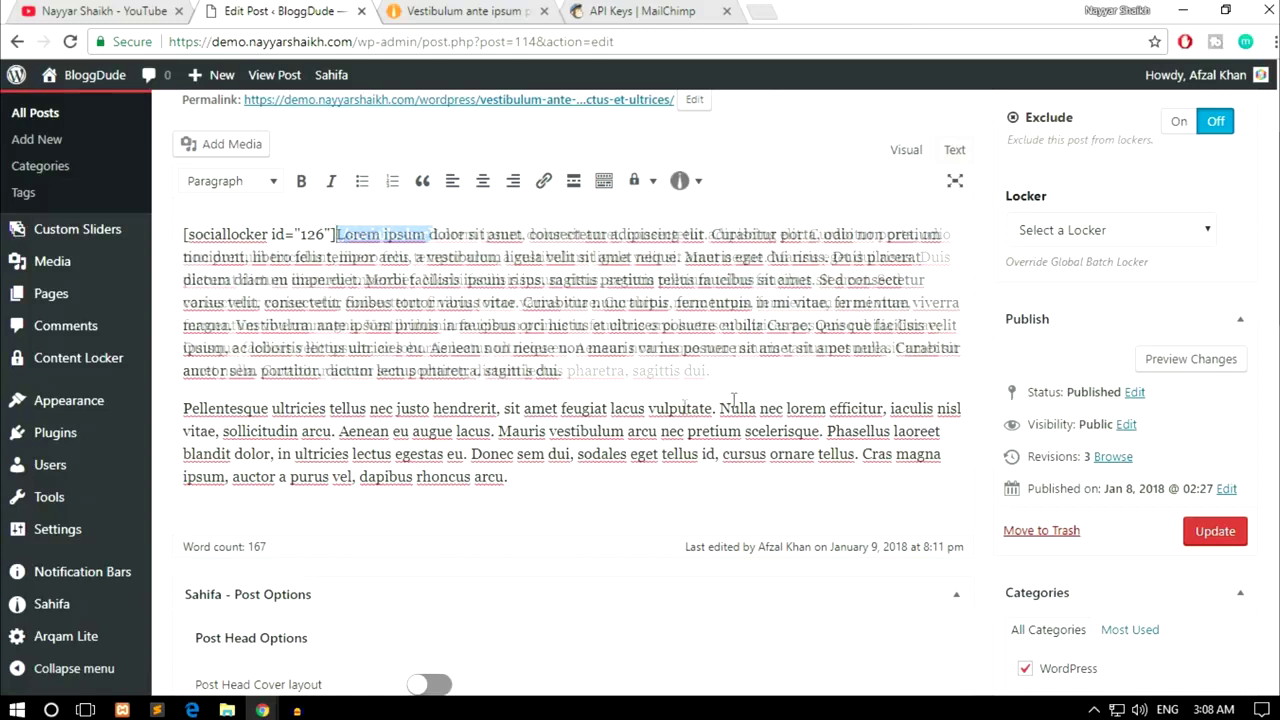
{"action": "key", "text": "ctrl+v"}
{"action": "left_click_drag", "start_coordinate": [658, 370], "coordinate": [563, 371]}
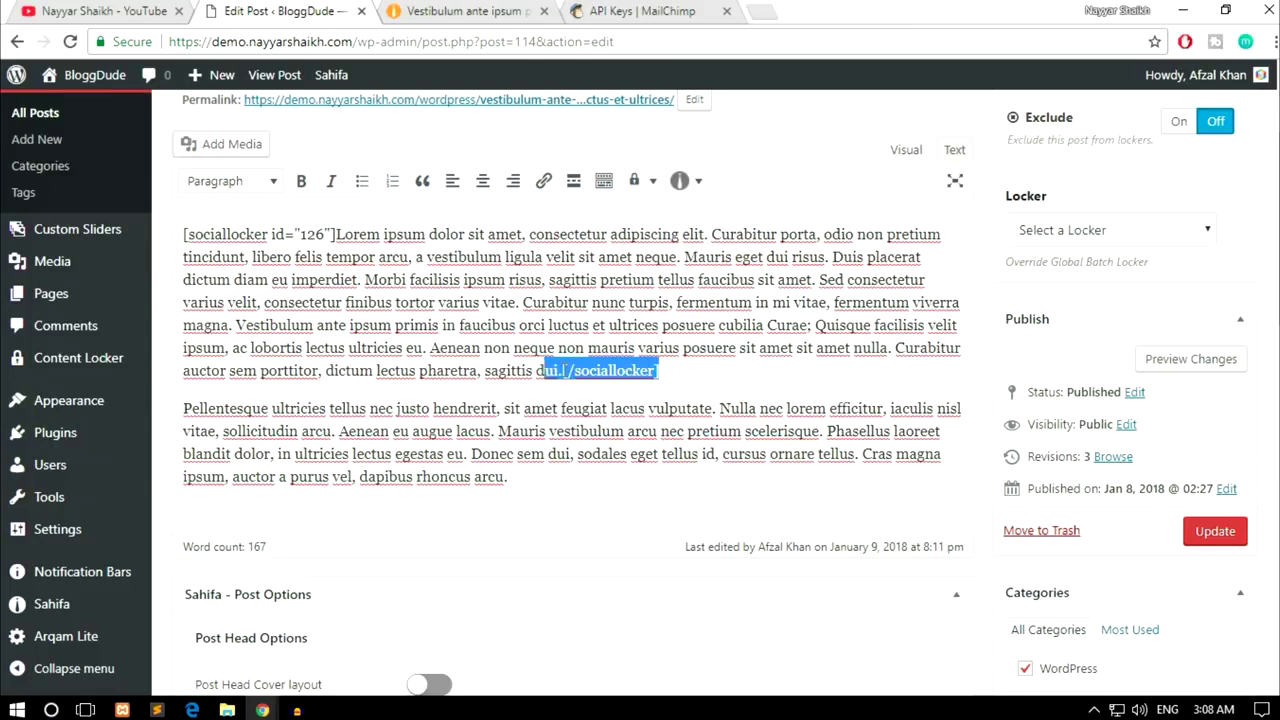
{"action": "left_click_drag", "start_coordinate": [337, 234], "coordinate": [184, 233]}
{"action": "left_click", "coordinate": [337, 234]}
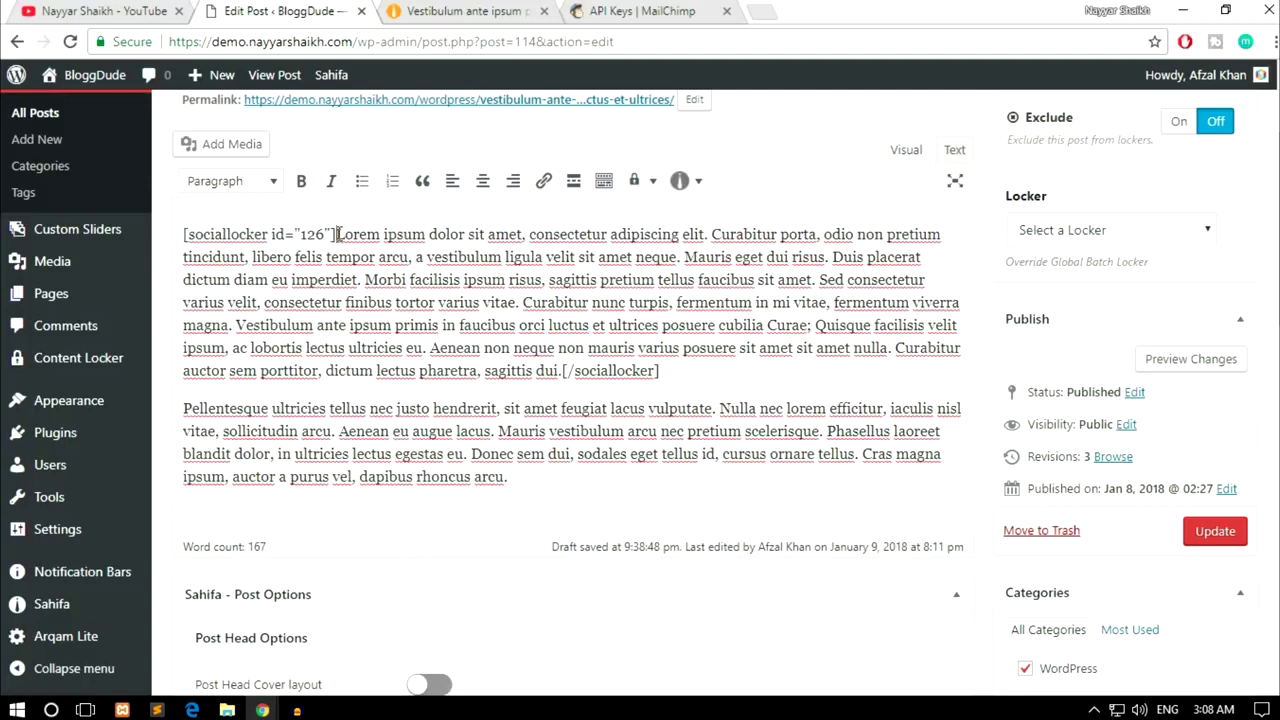
{"action": "left_click_drag", "start_coordinate": [337, 234], "coordinate": [560, 370]}
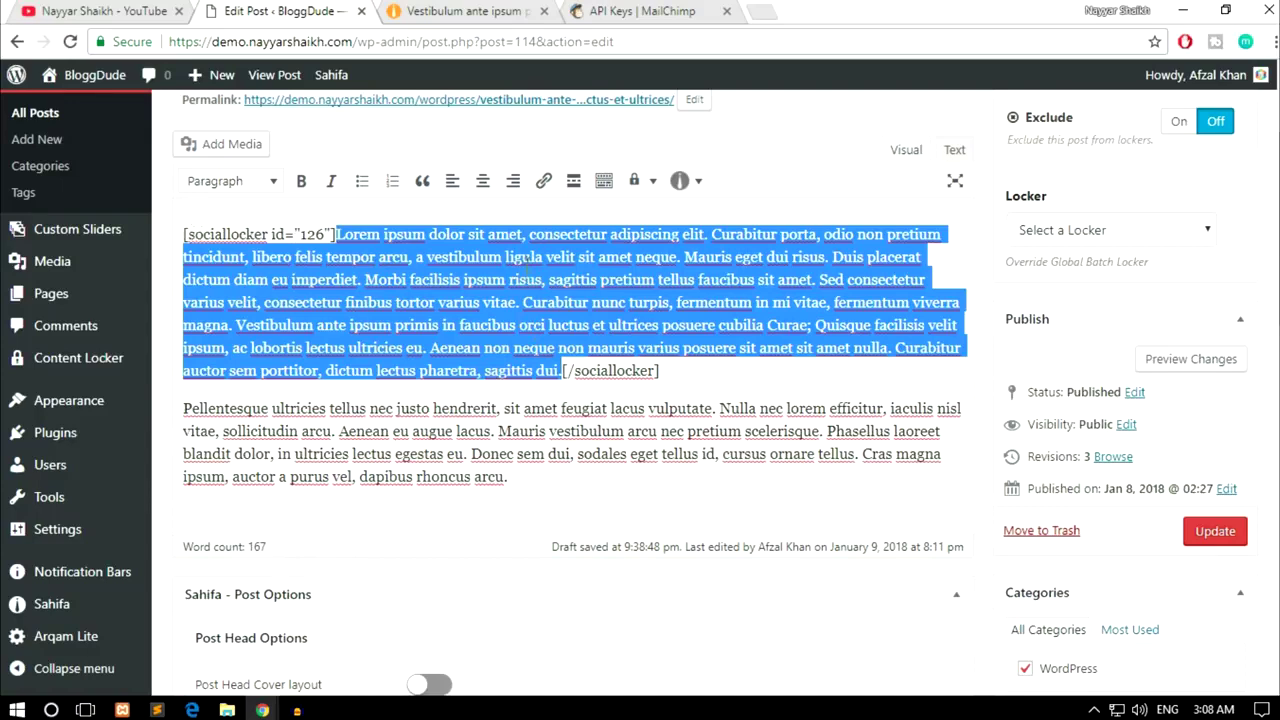
{"action": "left_click", "coordinate": [1215, 531]}
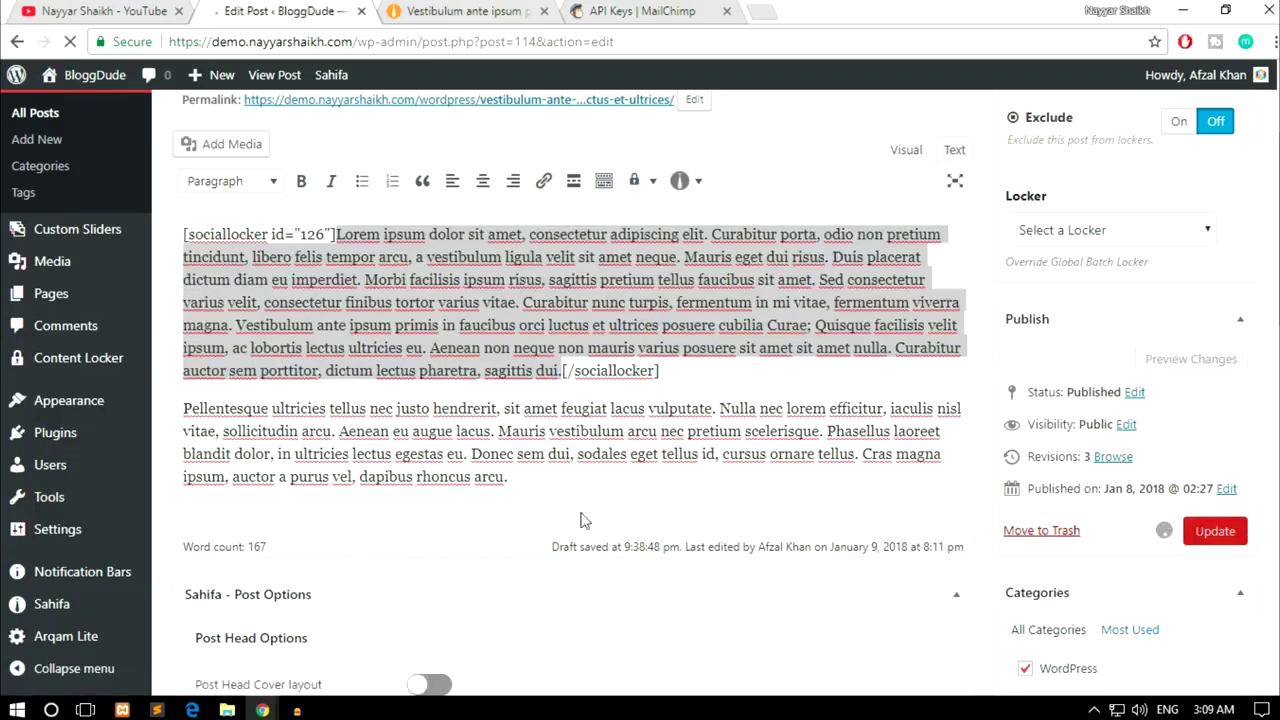
Reload the live Vestibulum post to show the updated locker
{"action": "mouse_move", "coordinate": [262, 711]}
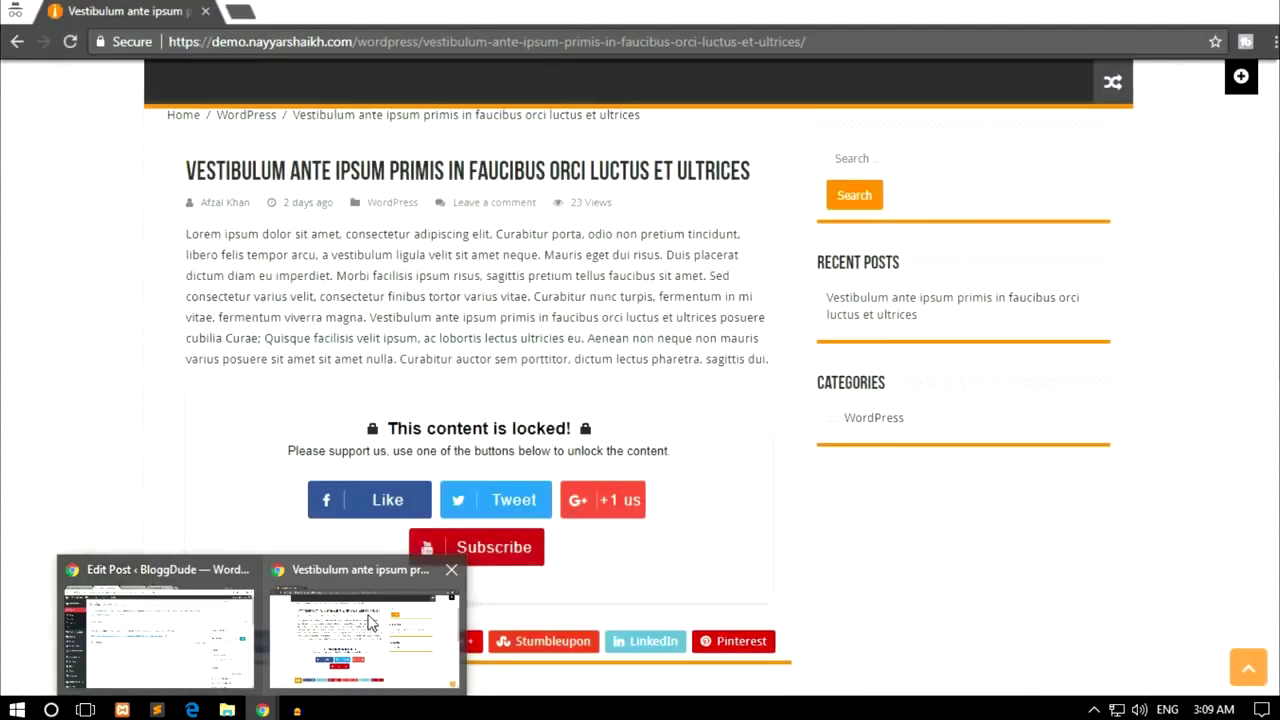
{"action": "left_click", "coordinate": [370, 622]}
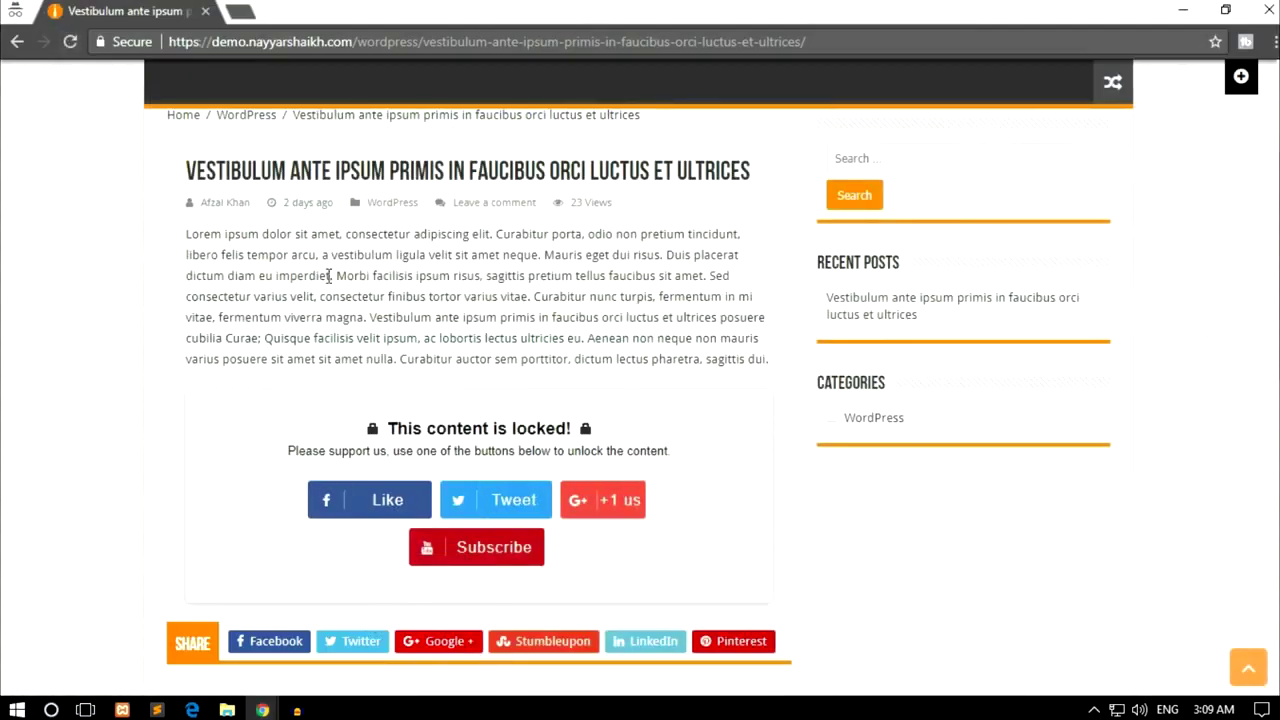
{"action": "left_click_drag", "start_coordinate": [182, 238], "coordinate": [665, 337]}
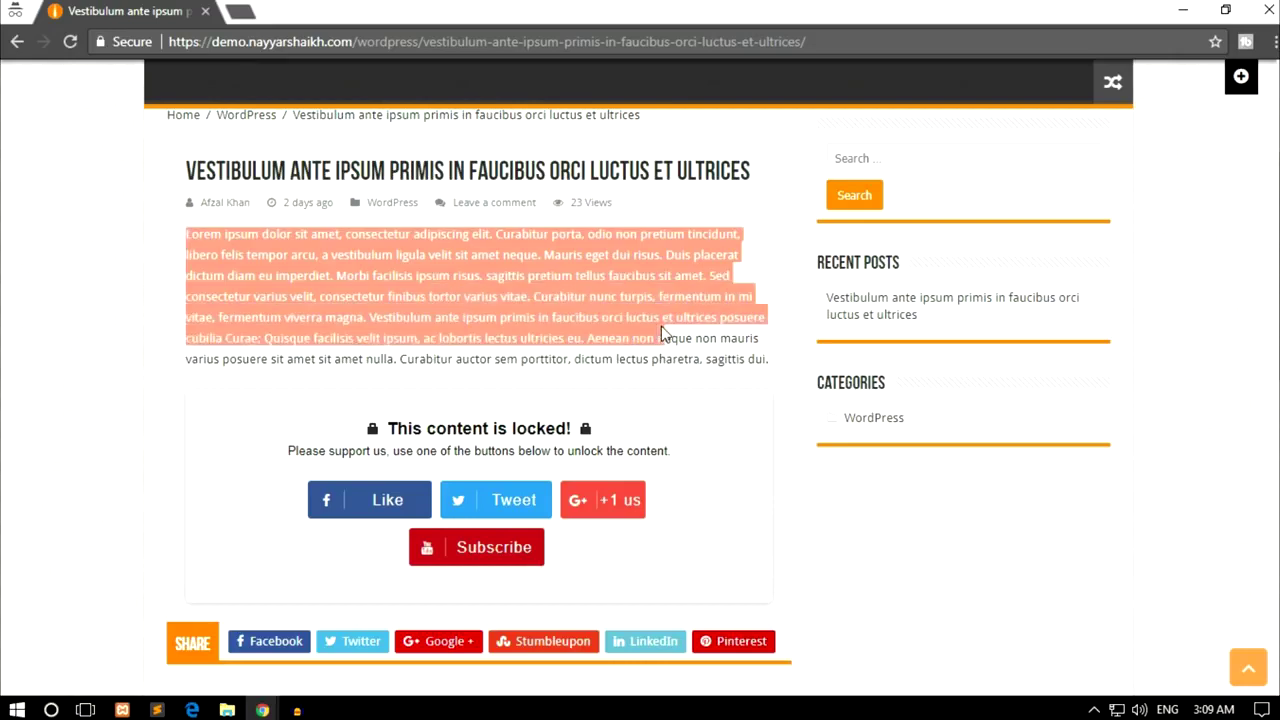
{"action": "left_click", "coordinate": [665, 337]}
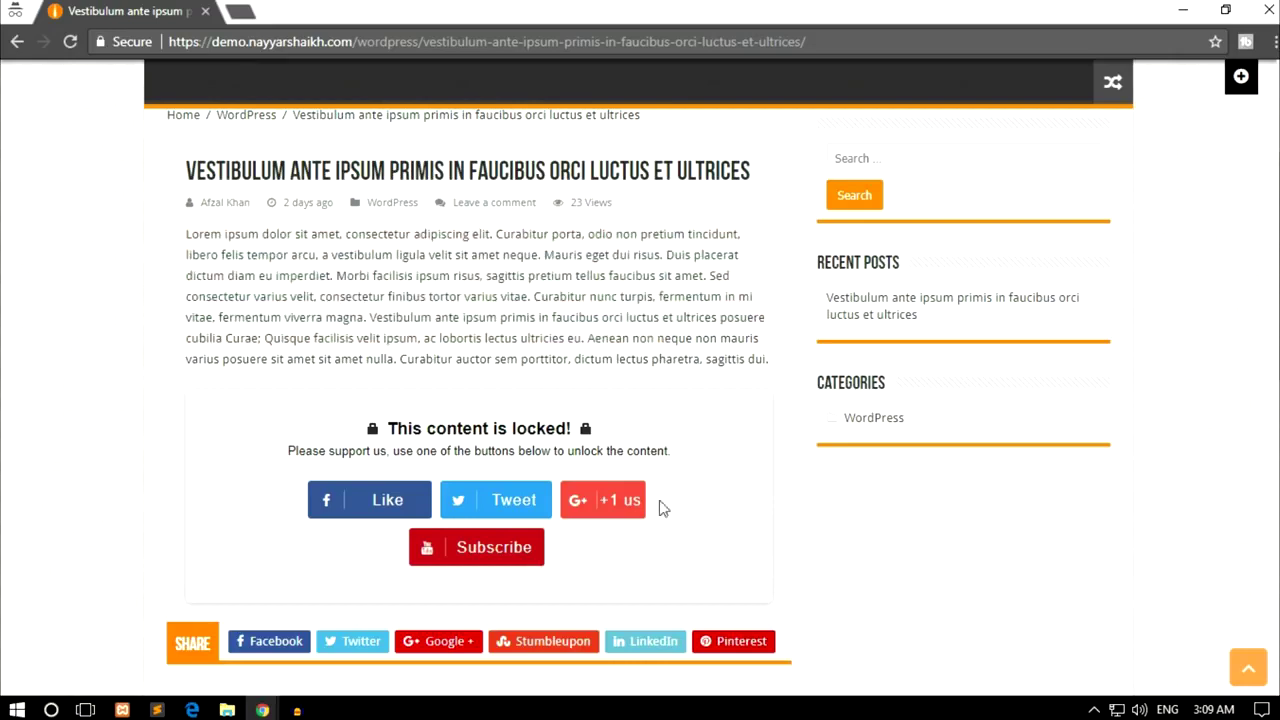
{"action": "left_click", "coordinate": [72, 41]}
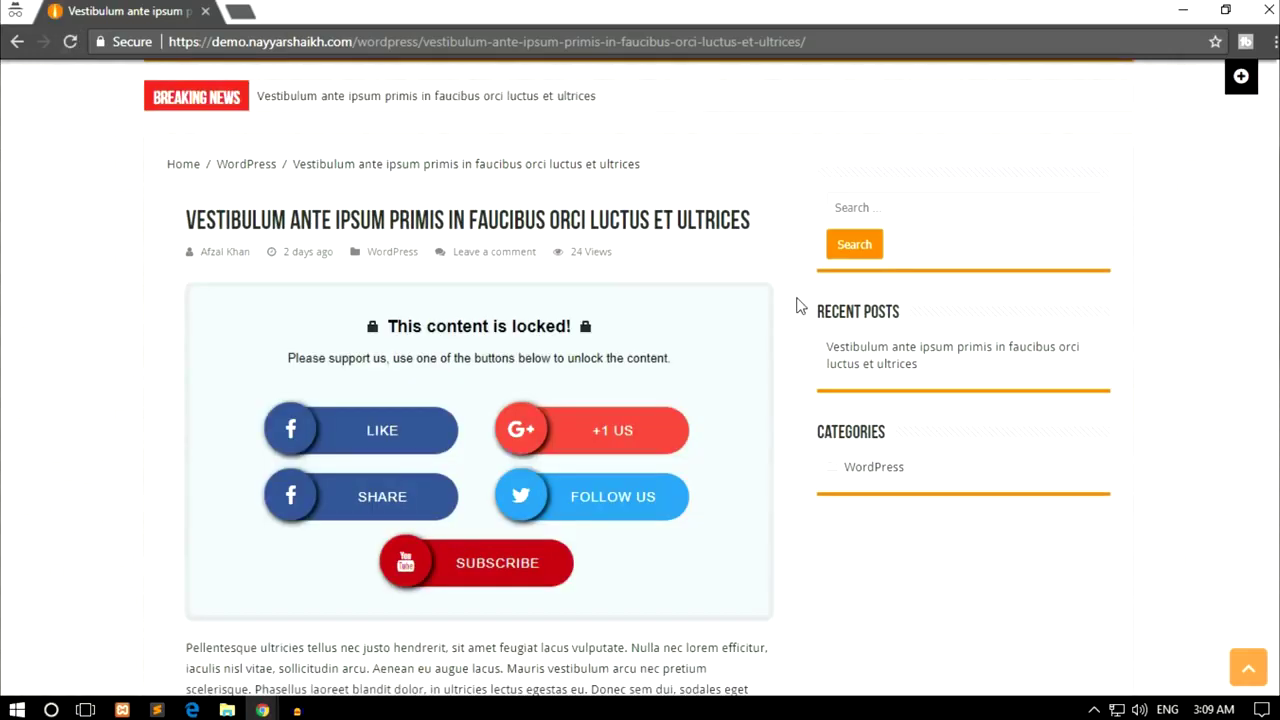
Review the new locker on the post and start unlocking it with Google +1
{"action": "scroll", "coordinate": [764, 390], "scroll_direction": "down", "scroll_amount": 3}
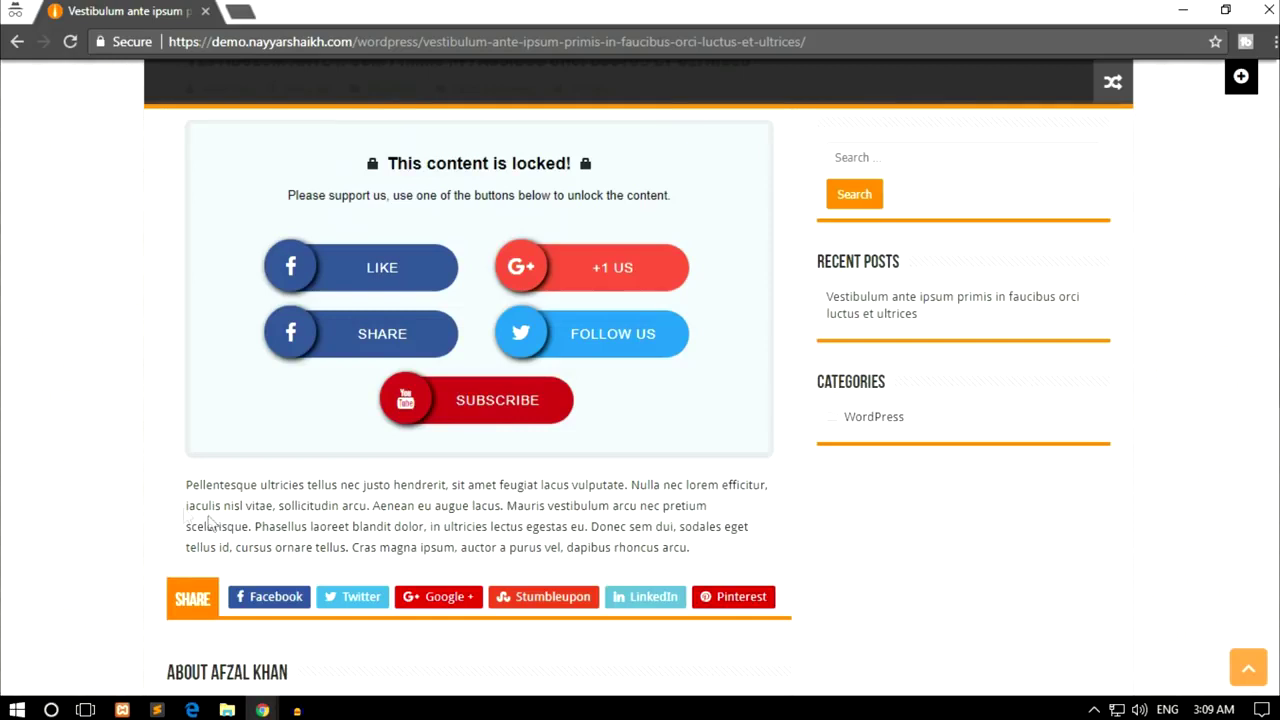
{"action": "left_click_drag", "start_coordinate": [228, 507], "coordinate": [655, 540]}
{"action": "left_click", "coordinate": [666, 540]}
{"action": "scroll", "coordinate": [712, 527], "scroll_direction": "up", "scroll_amount": 3}
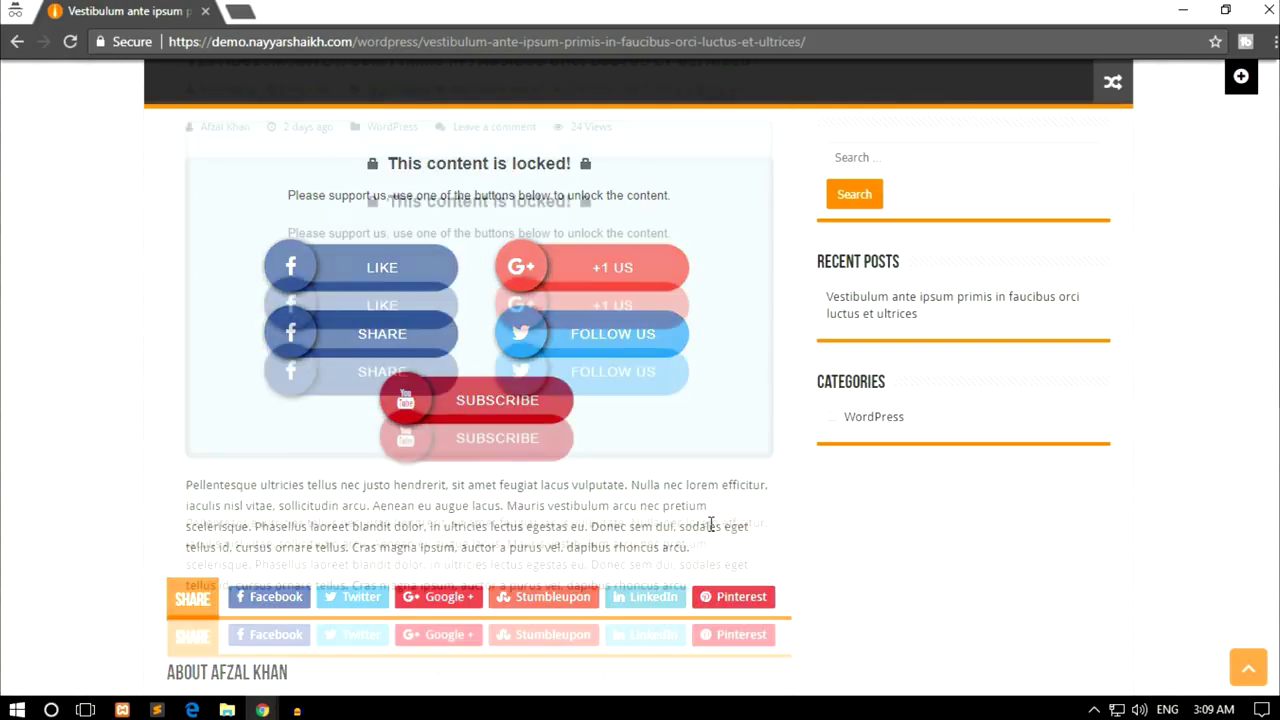
{"action": "scroll", "coordinate": [708, 521], "scroll_direction": "down", "scroll_amount": 2}
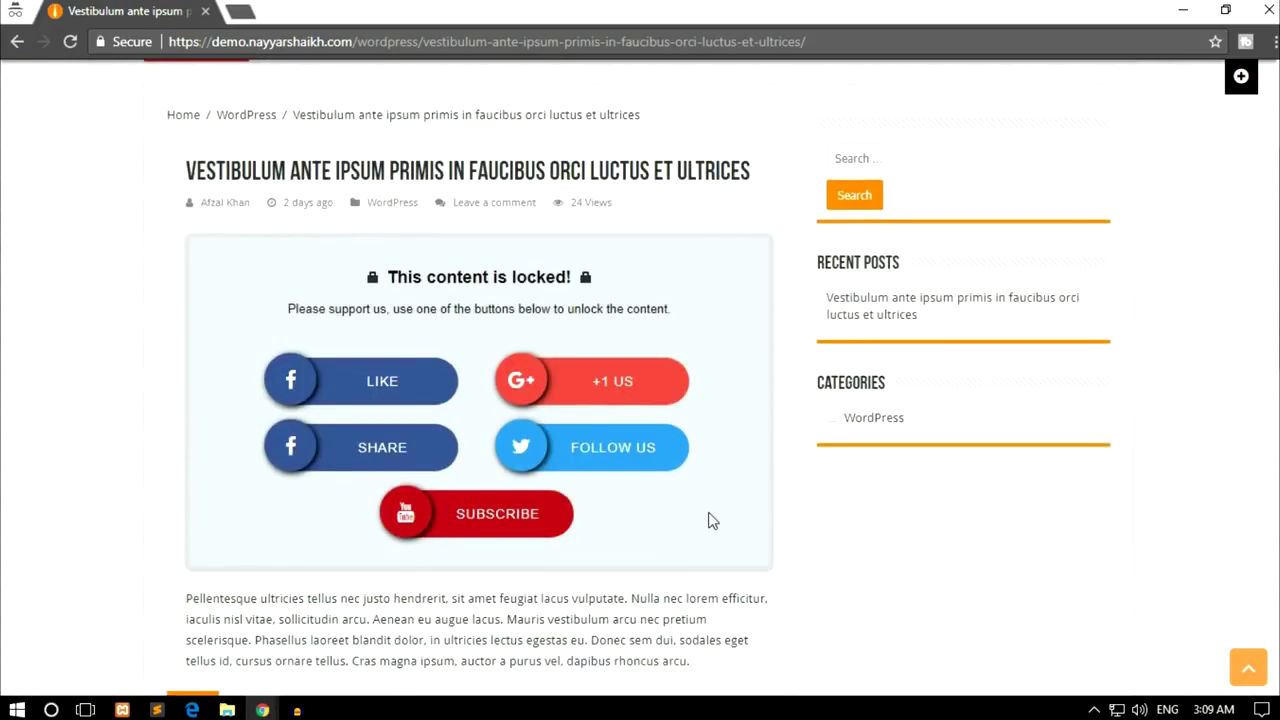
{"action": "left_click", "coordinate": [533, 384]}
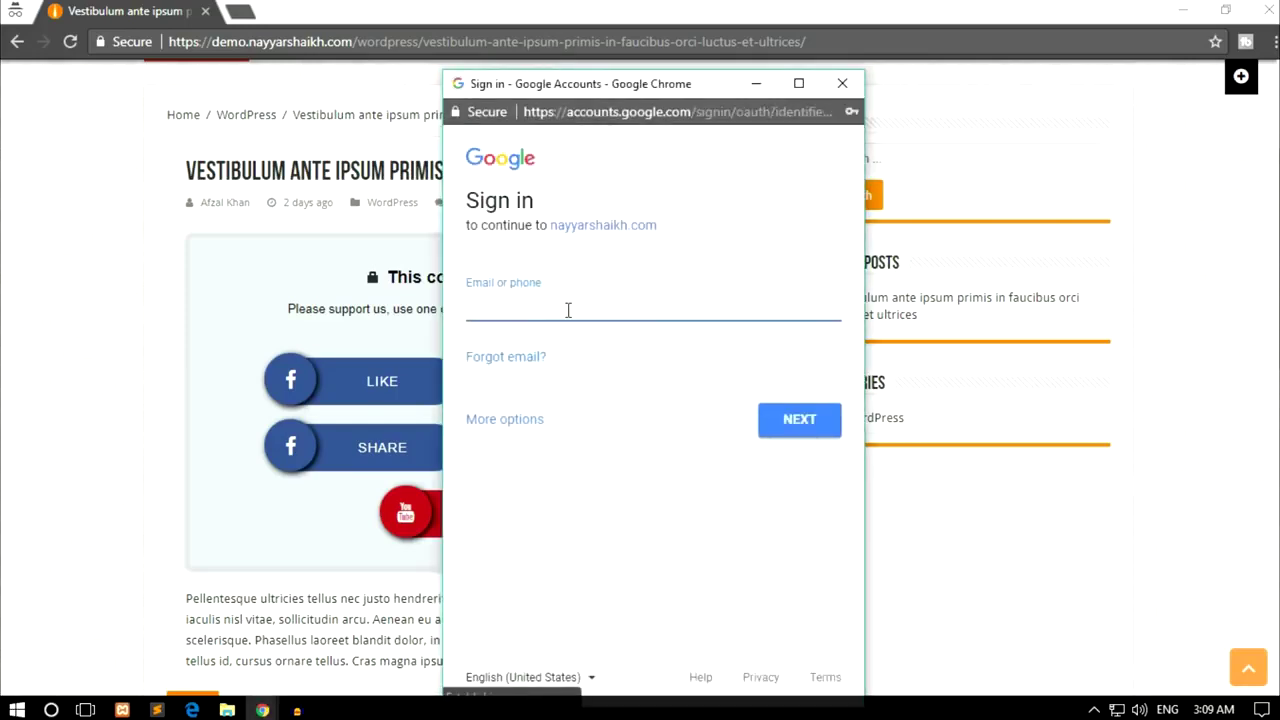
Sign in with the saved Google account and allow the site access
{"action": "left_click", "coordinate": [567, 310]}
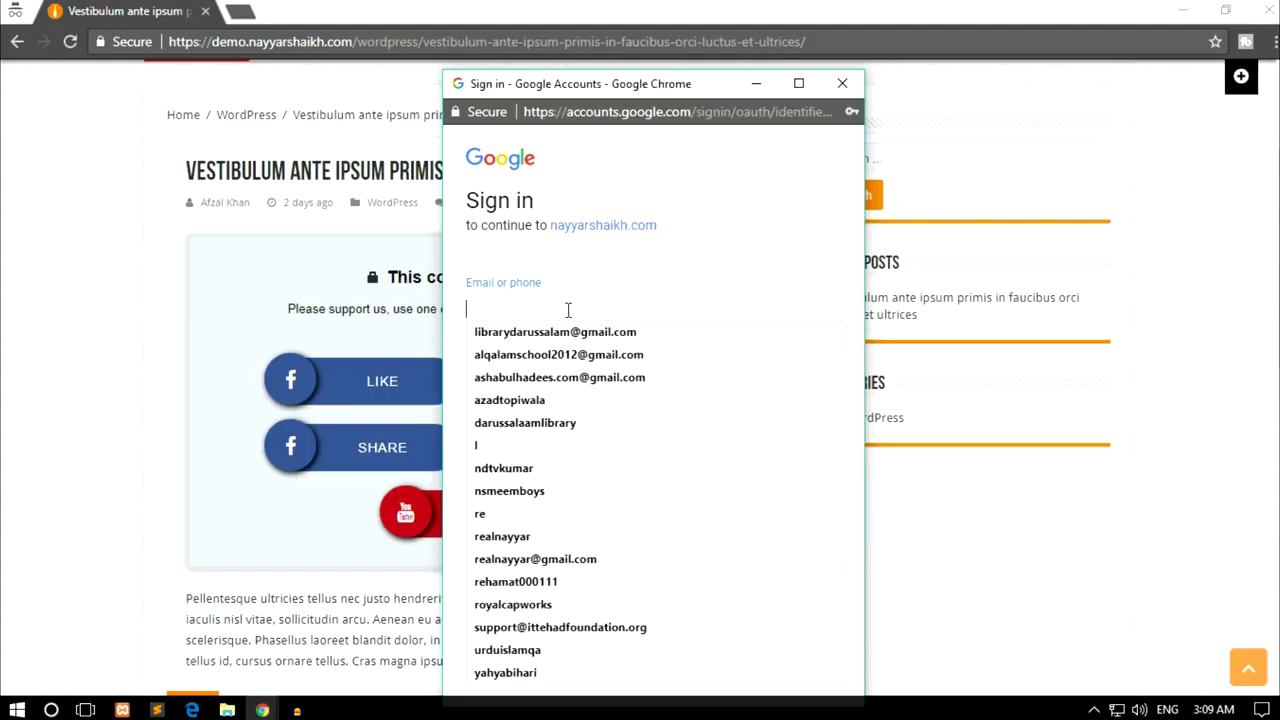
{"action": "type", "text": "re"}
{"action": "left_click", "coordinate": [562, 376]}
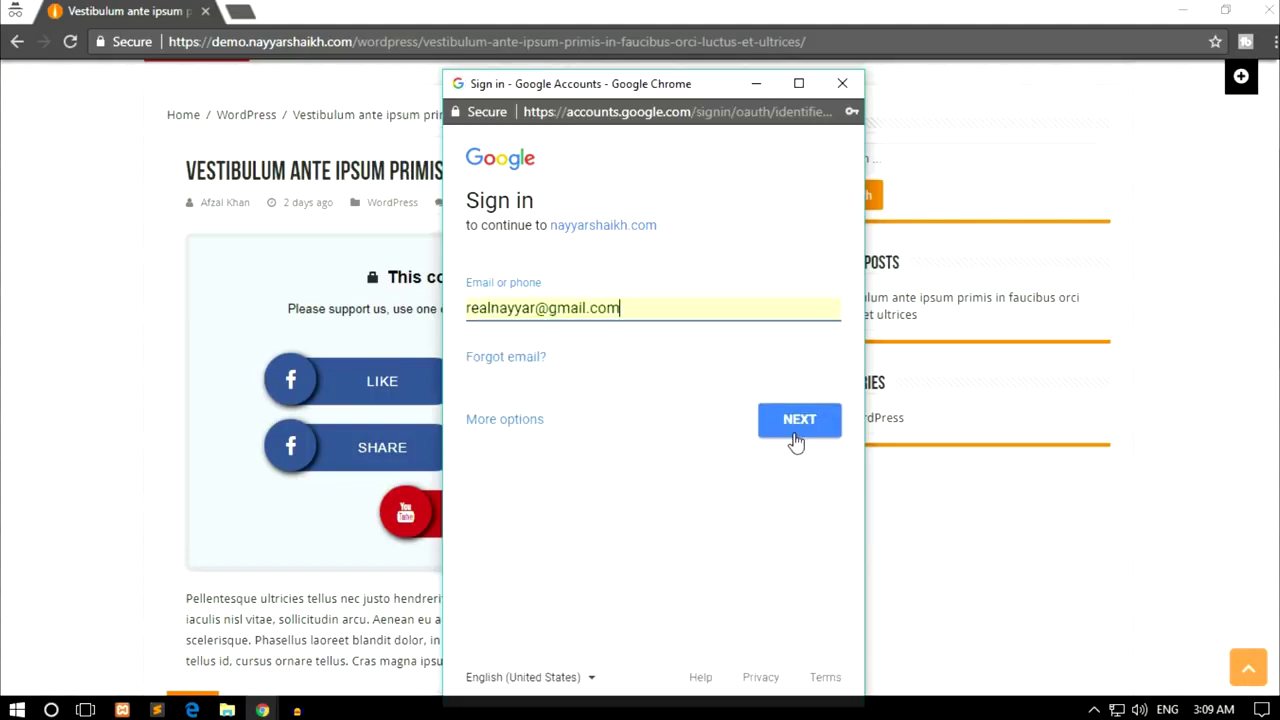
{"action": "left_click", "coordinate": [796, 440]}
{"action": "left_click", "coordinate": [803, 395]}
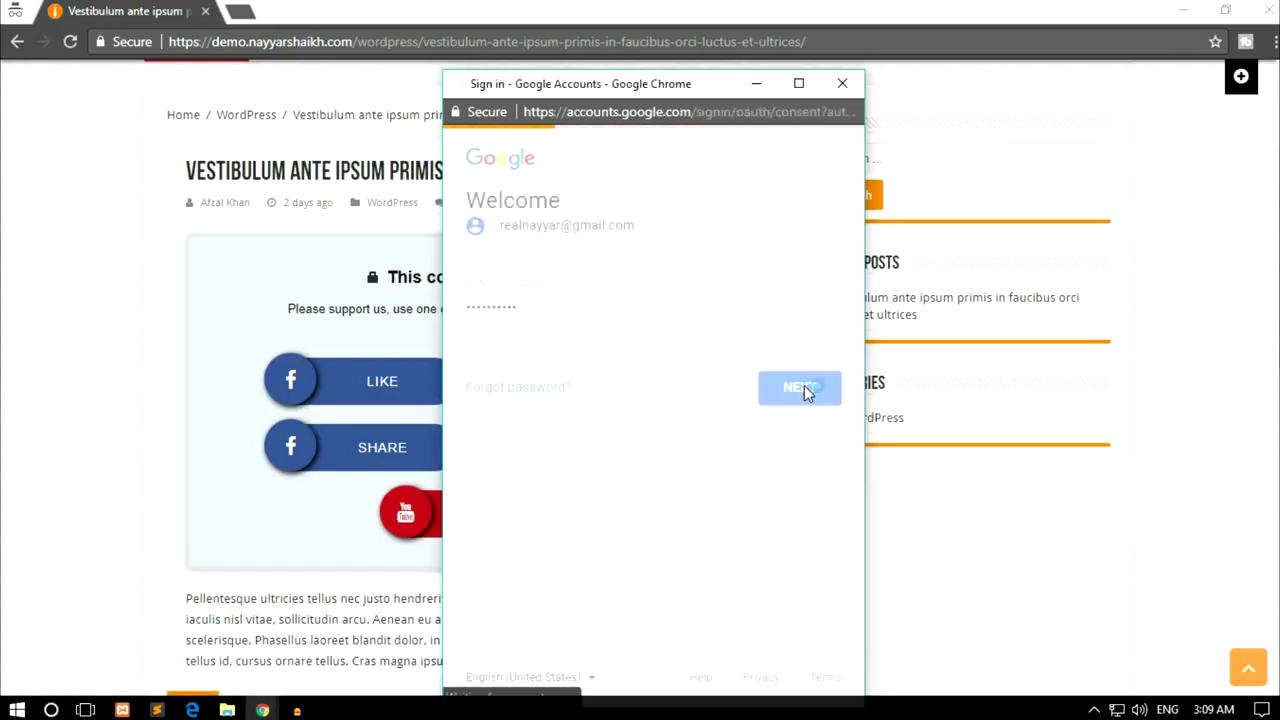
{"action": "left_click", "coordinate": [817, 490]}
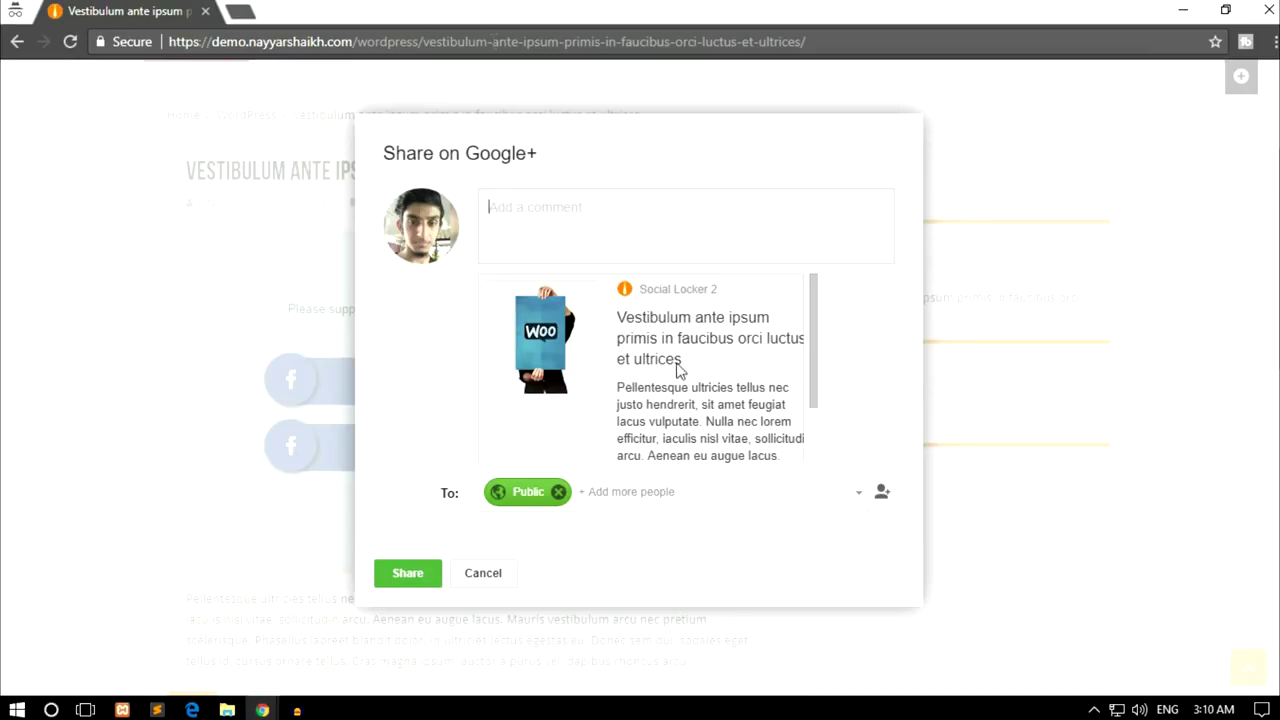
Share the post publicly on Google+ to unlock its content
{"action": "scroll", "coordinate": [720, 365], "scroll_direction": "down", "scroll_amount": 3}
{"action": "scroll", "coordinate": [749, 429], "scroll_direction": "up", "scroll_amount": 5}
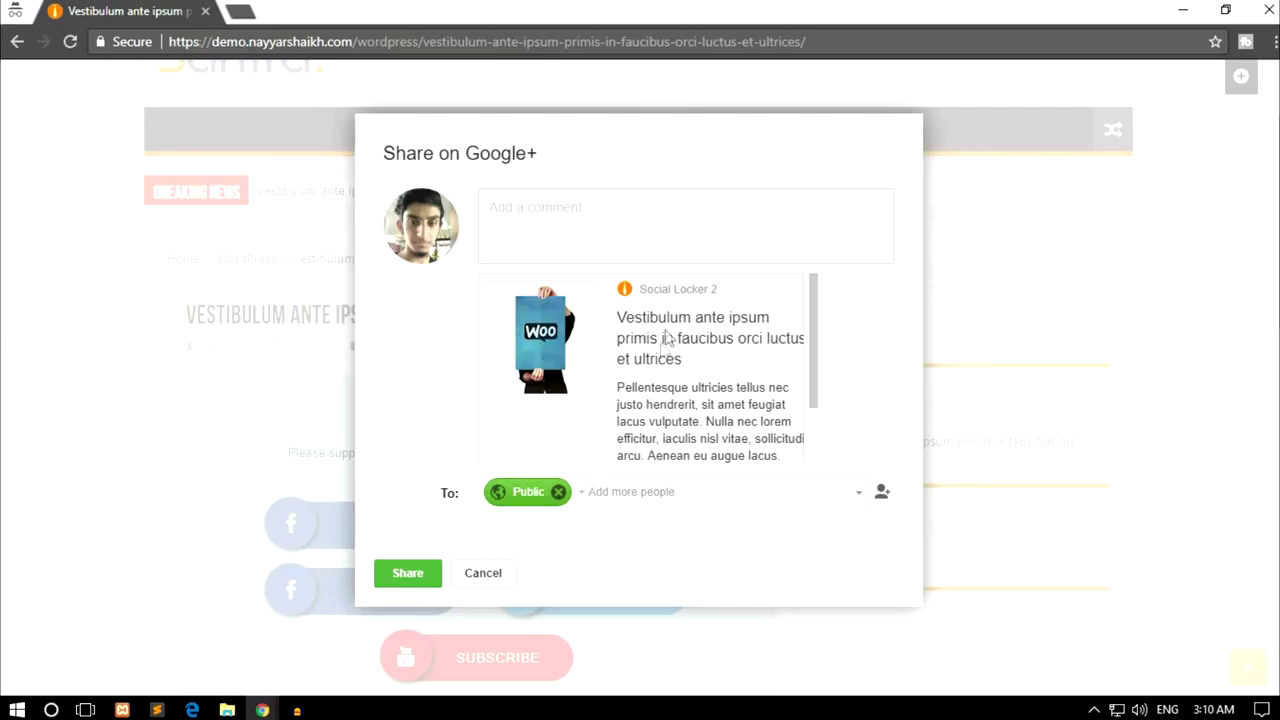
{"action": "left_click", "coordinate": [423, 578]}
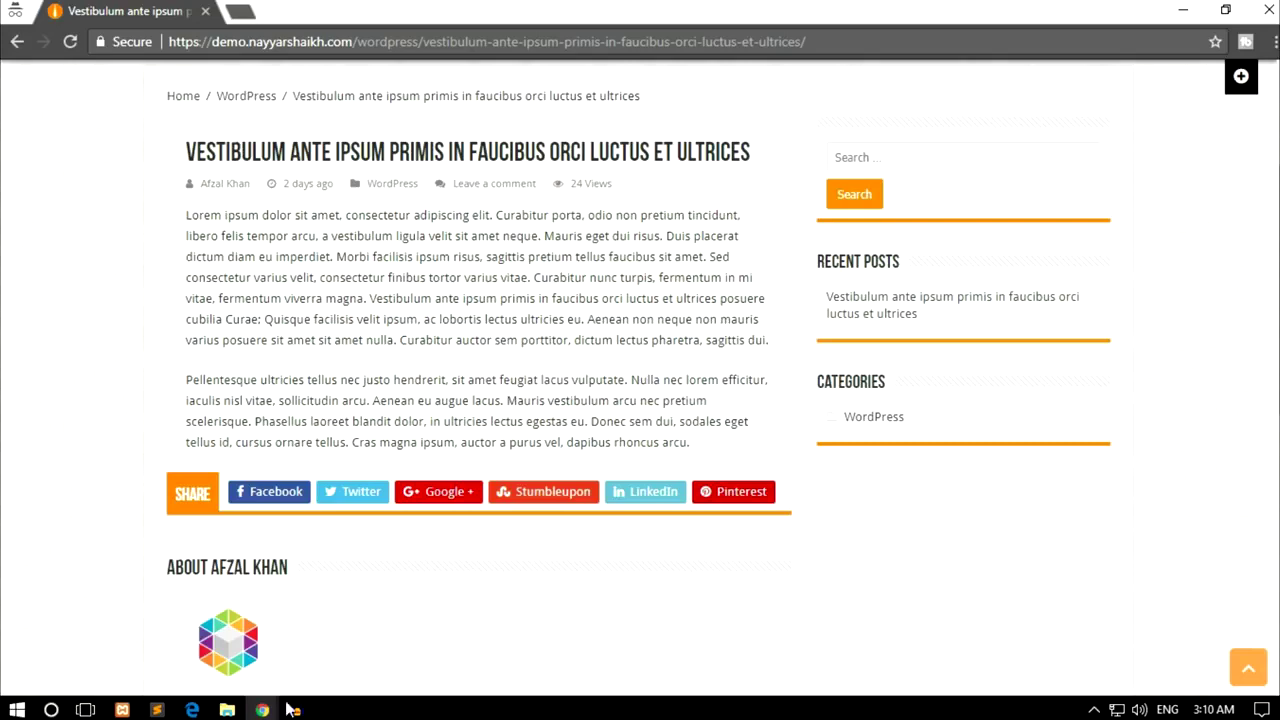
Bring the WordPress post editing window back up
{"action": "mouse_move", "coordinate": [265, 709]}
{"action": "left_click", "coordinate": [150, 625]}
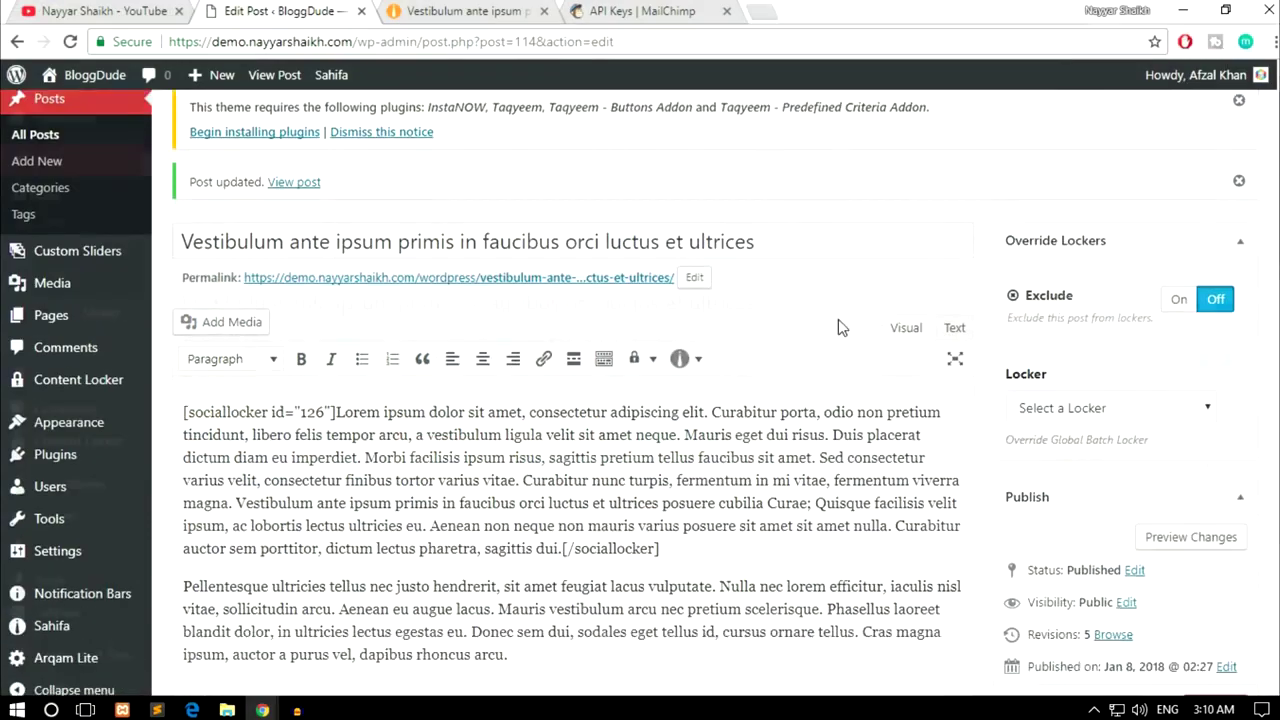
{"action": "scroll", "coordinate": [838, 319], "scroll_direction": "down", "scroll_amount": 3}
{"action": "scroll", "coordinate": [838, 319], "scroll_direction": "up", "scroll_amount": 1}
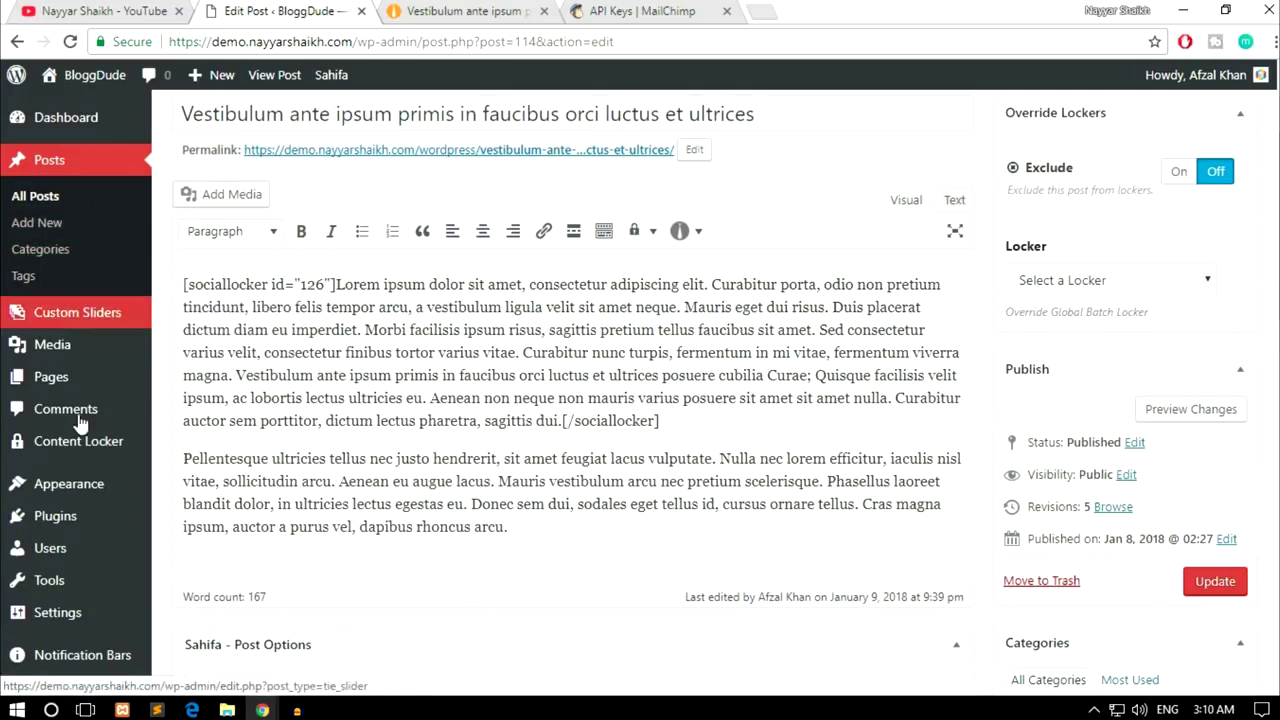
Start a new Sign-In Locker from Content Locker and review its options
{"action": "mouse_move", "coordinate": [88, 483]}
{"action": "mouse_move", "coordinate": [95, 448]}
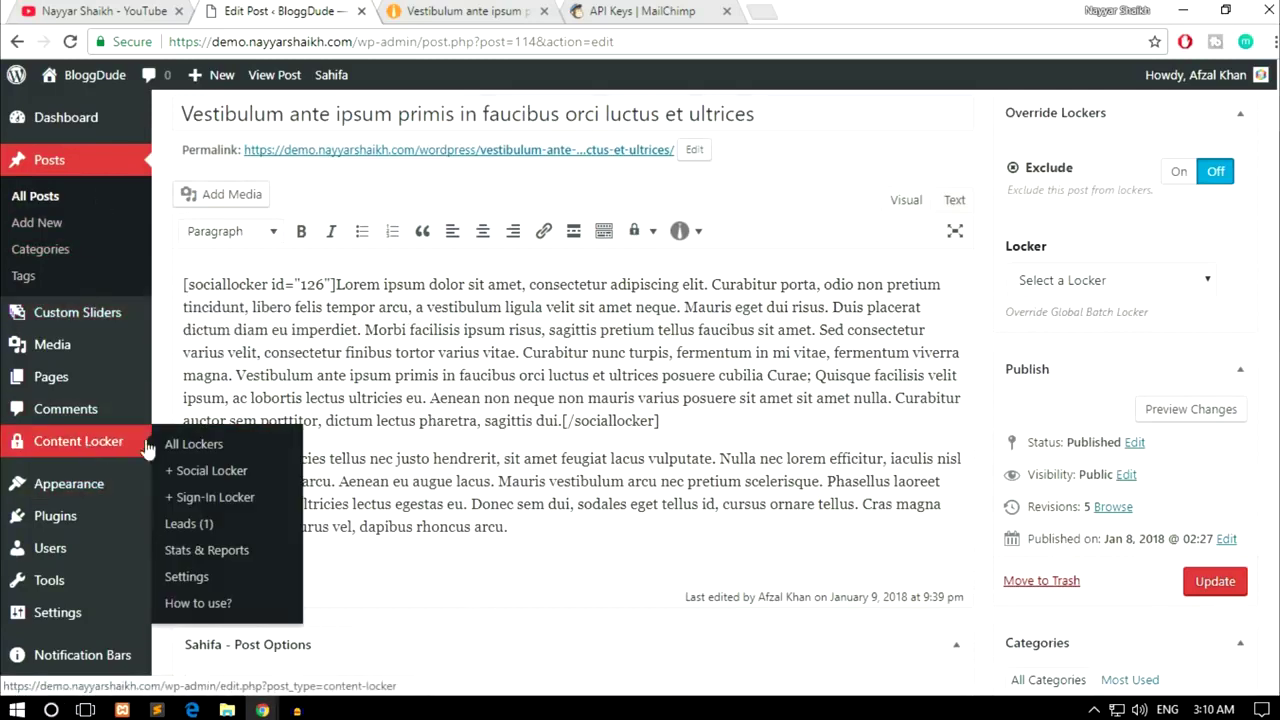
{"action": "left_click", "coordinate": [213, 496]}
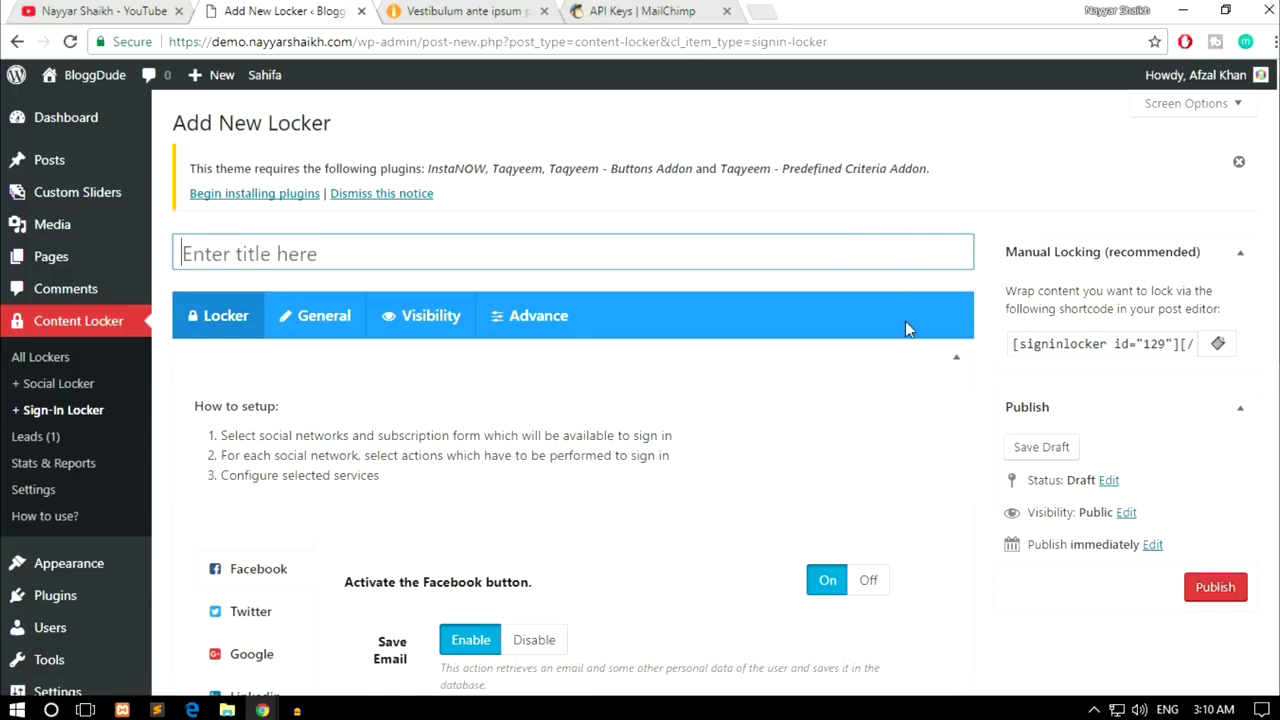
{"action": "scroll", "coordinate": [905, 323], "scroll_direction": "down", "scroll_amount": 4}
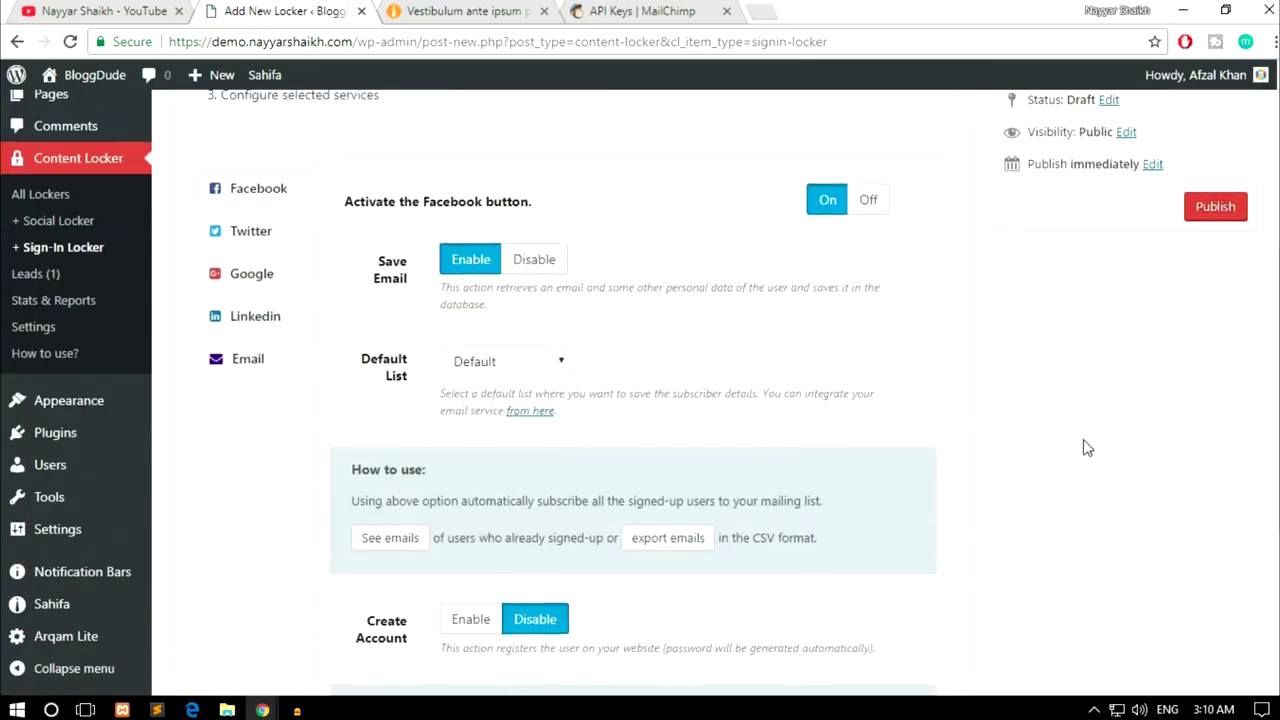
{"action": "scroll", "coordinate": [1083, 445], "scroll_direction": "down", "scroll_amount": 2}
{"action": "scroll", "coordinate": [1083, 445], "scroll_direction": "up", "scroll_amount": 4}
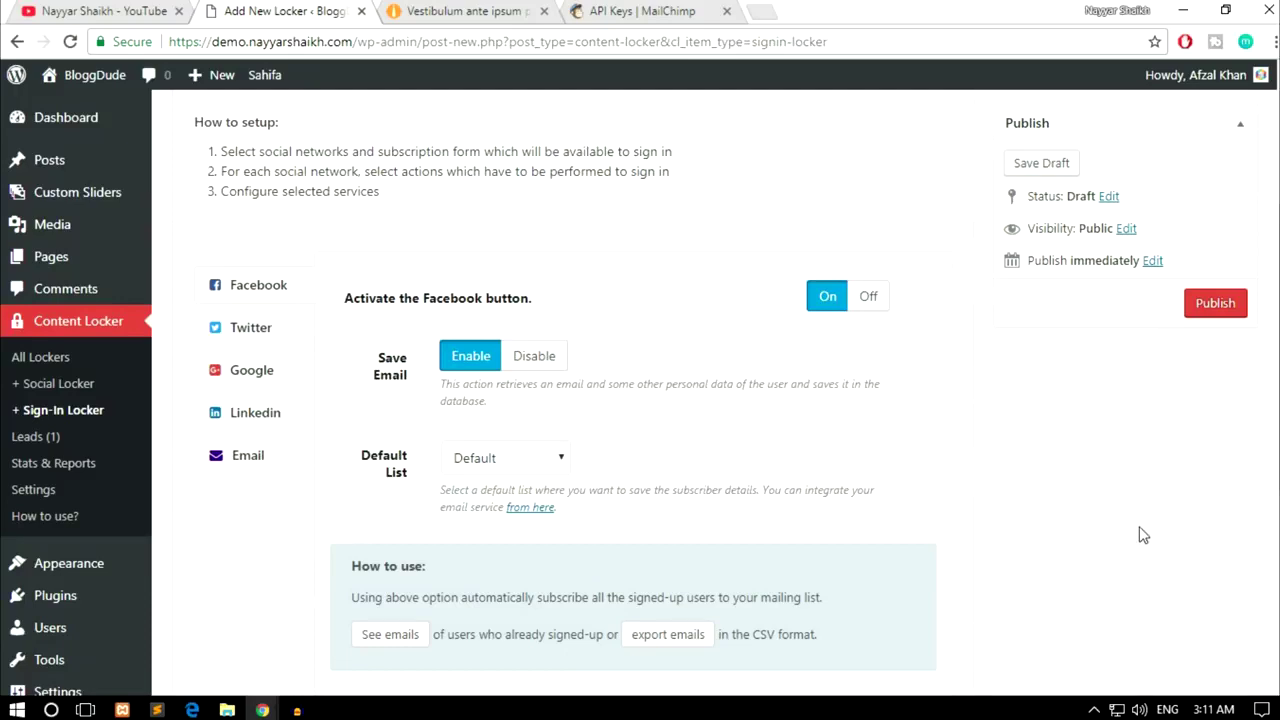
{"action": "scroll", "coordinate": [1142, 513], "scroll_direction": "down", "scroll_amount": 1}
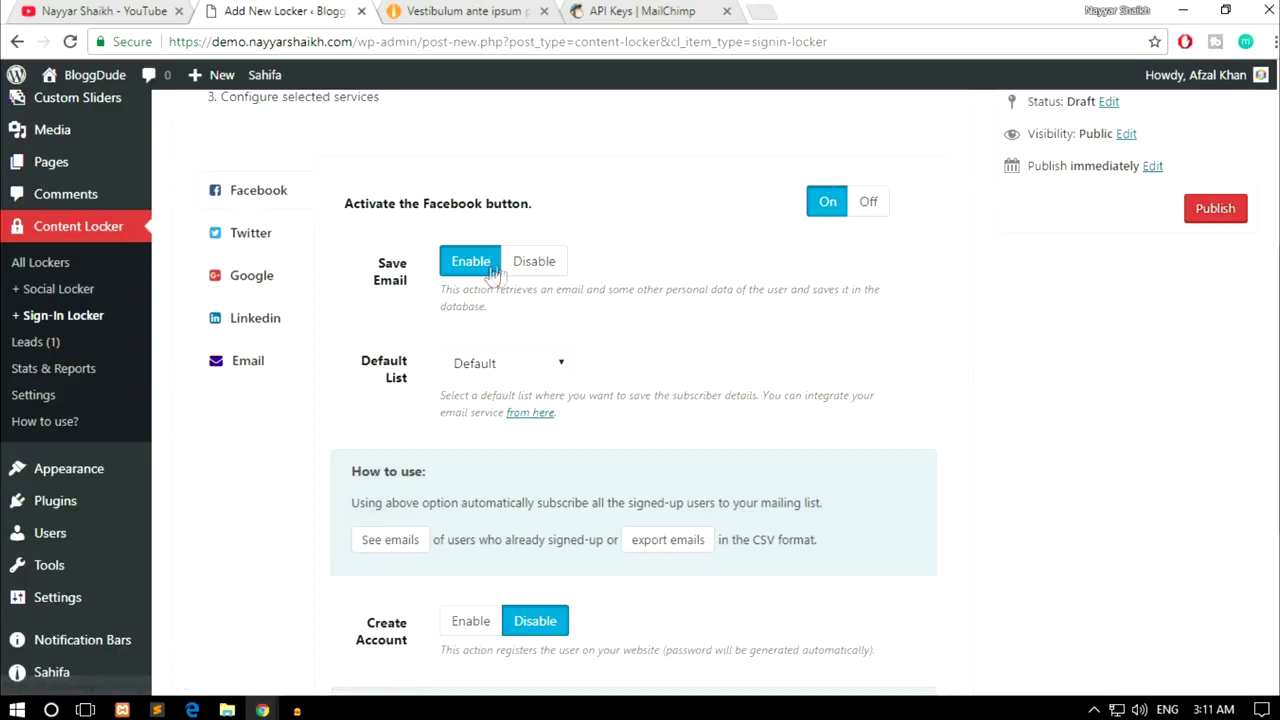
{"action": "scroll", "coordinate": [487, 272], "scroll_direction": "down", "scroll_amount": 1}
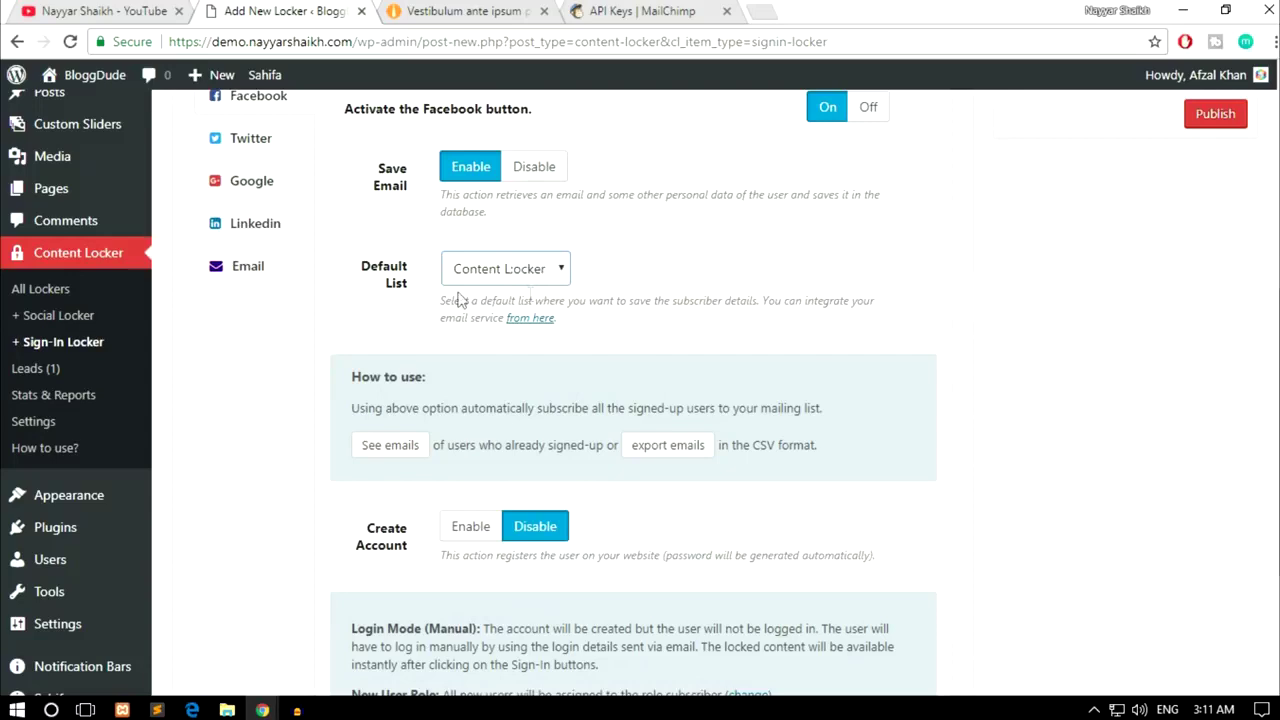
{"action": "scroll", "coordinate": [865, 410], "scroll_direction": "down", "scroll_amount": 2}
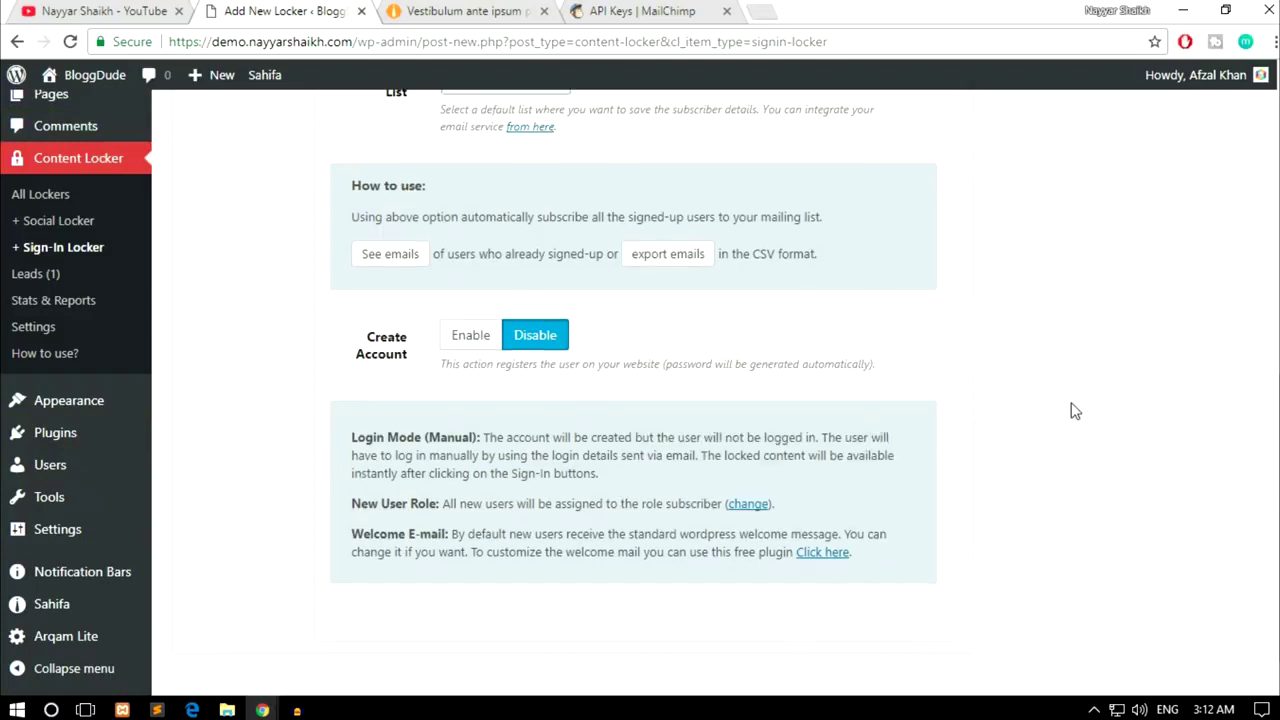
{"action": "scroll", "coordinate": [1071, 409], "scroll_direction": "down", "scroll_amount": 1}
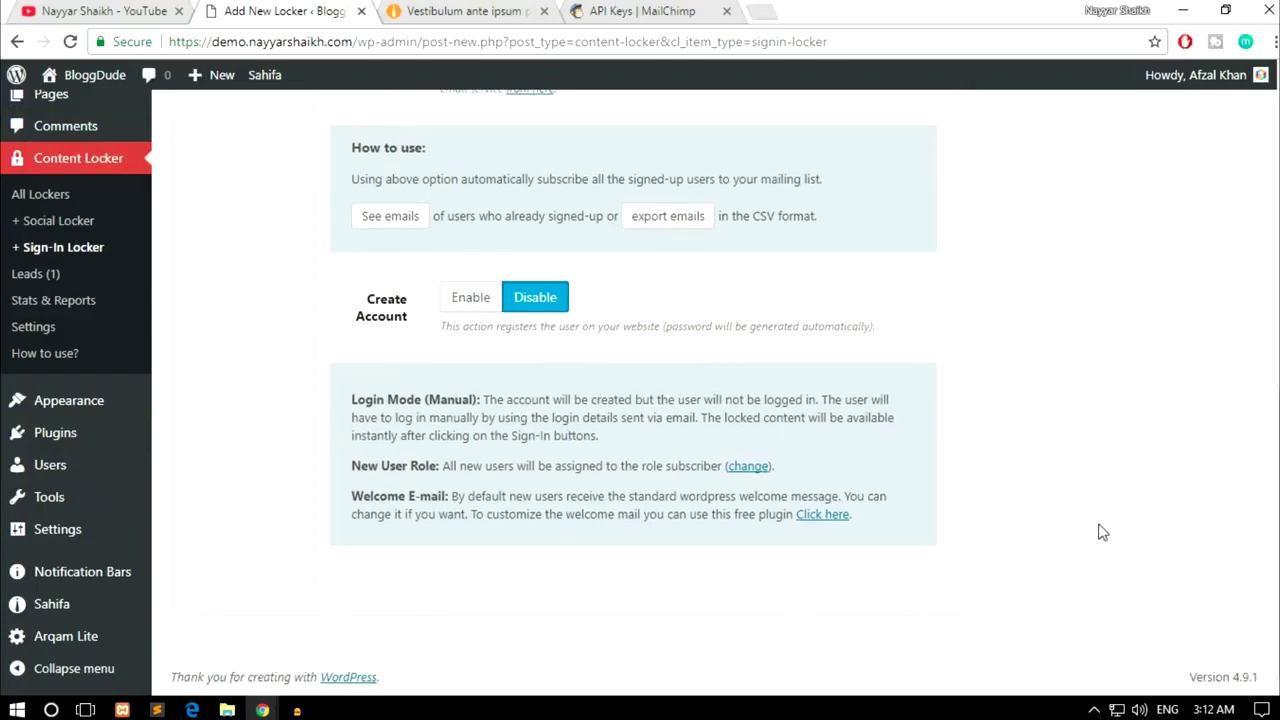
{"action": "scroll", "coordinate": [698, 443], "scroll_direction": "up", "scroll_amount": 3}
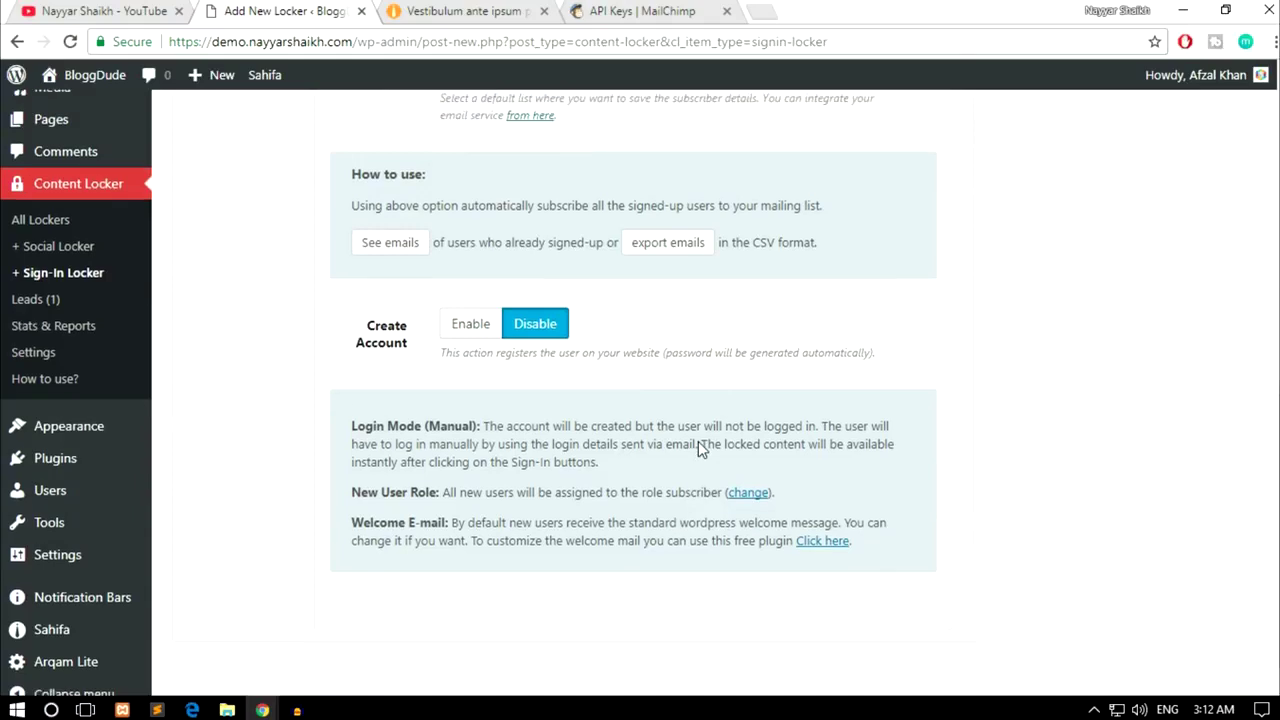
{"action": "scroll", "coordinate": [698, 450], "scroll_direction": "up", "scroll_amount": 1}
Check the Twitter sign-in settings, leaving its mailing list unchanged
{"action": "left_click", "coordinate": [245, 292]}
{"action": "scroll", "coordinate": [1060, 423], "scroll_direction": "down", "scroll_amount": 4}
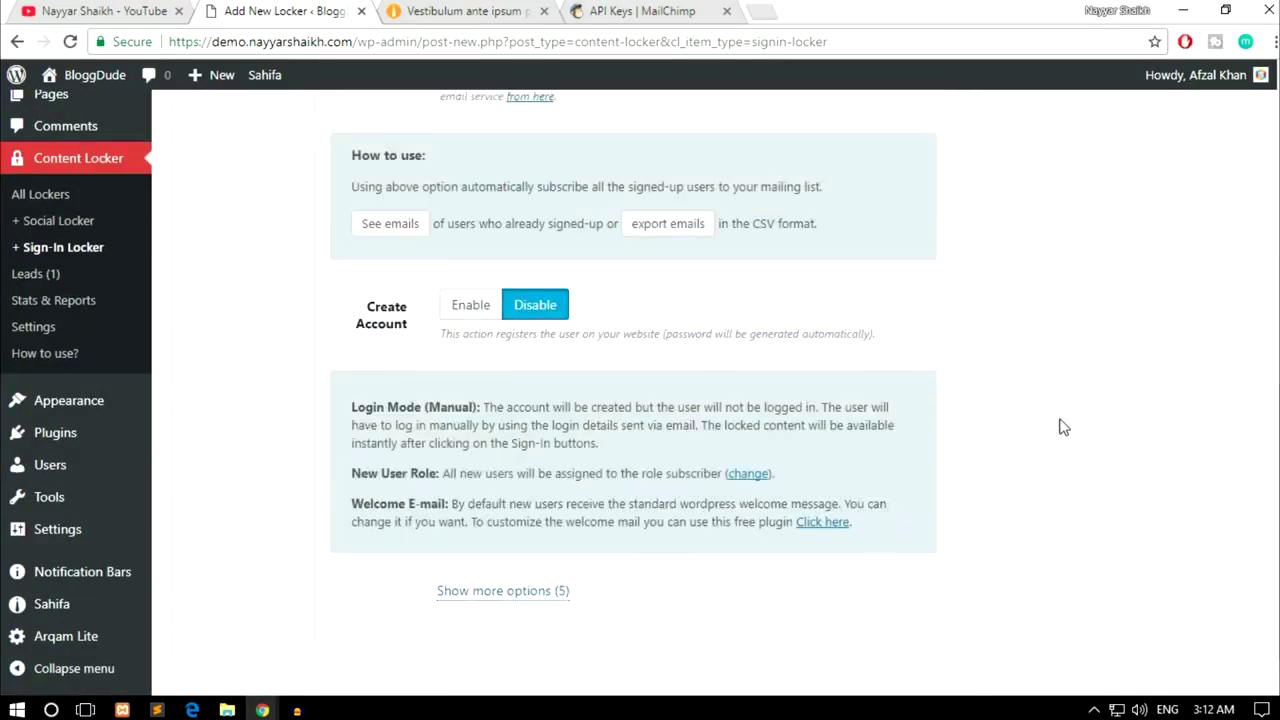
{"action": "scroll", "coordinate": [1063, 443], "scroll_direction": "up", "scroll_amount": 3}
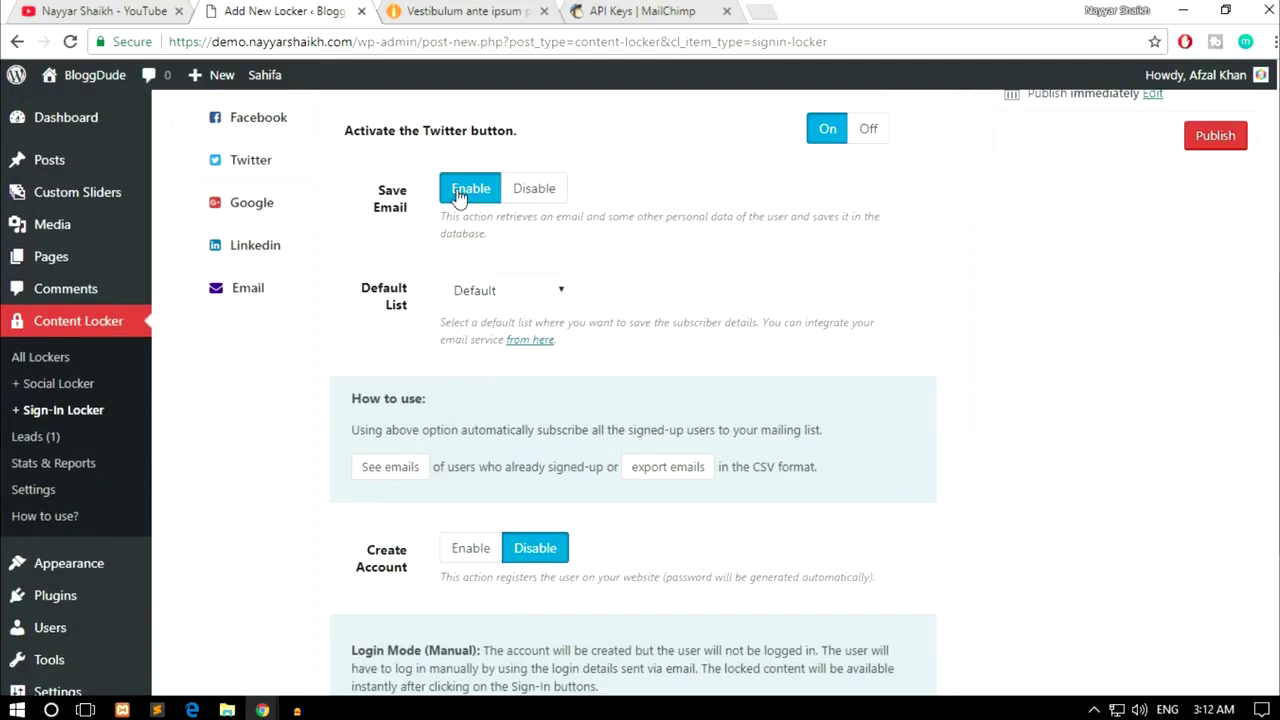
{"action": "left_click", "coordinate": [508, 291]}
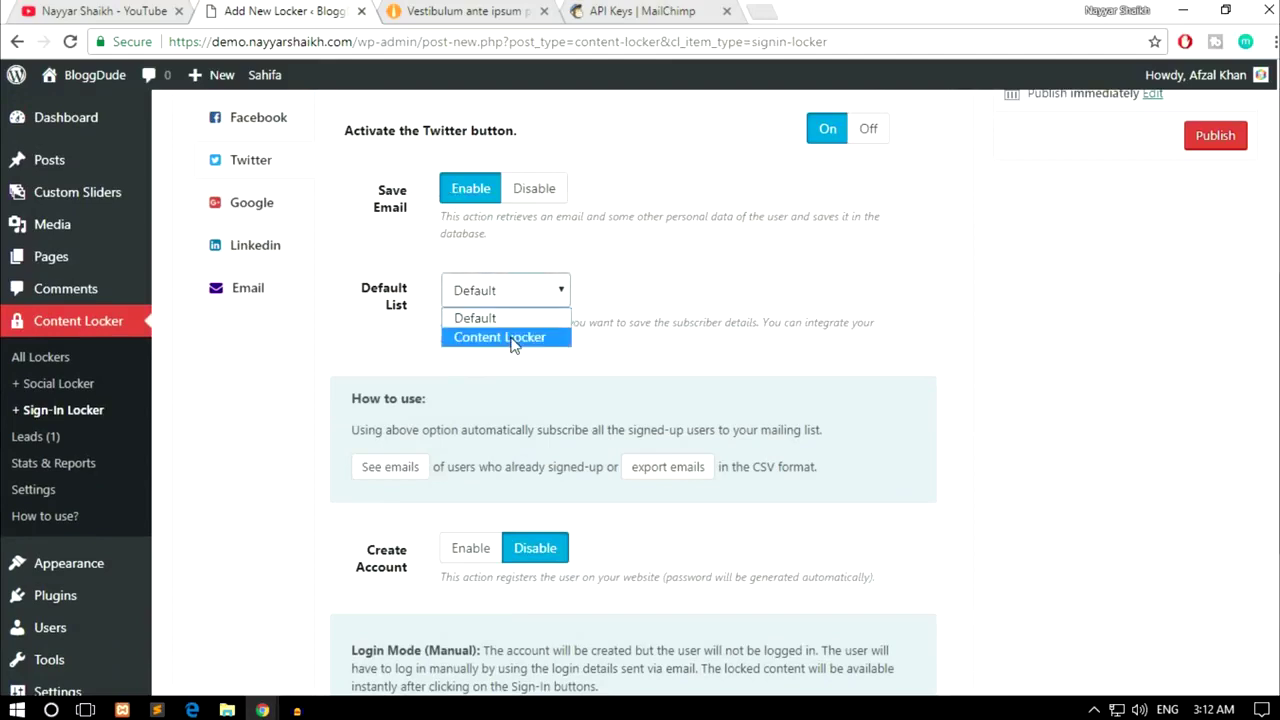
{"action": "left_click", "coordinate": [710, 292]}
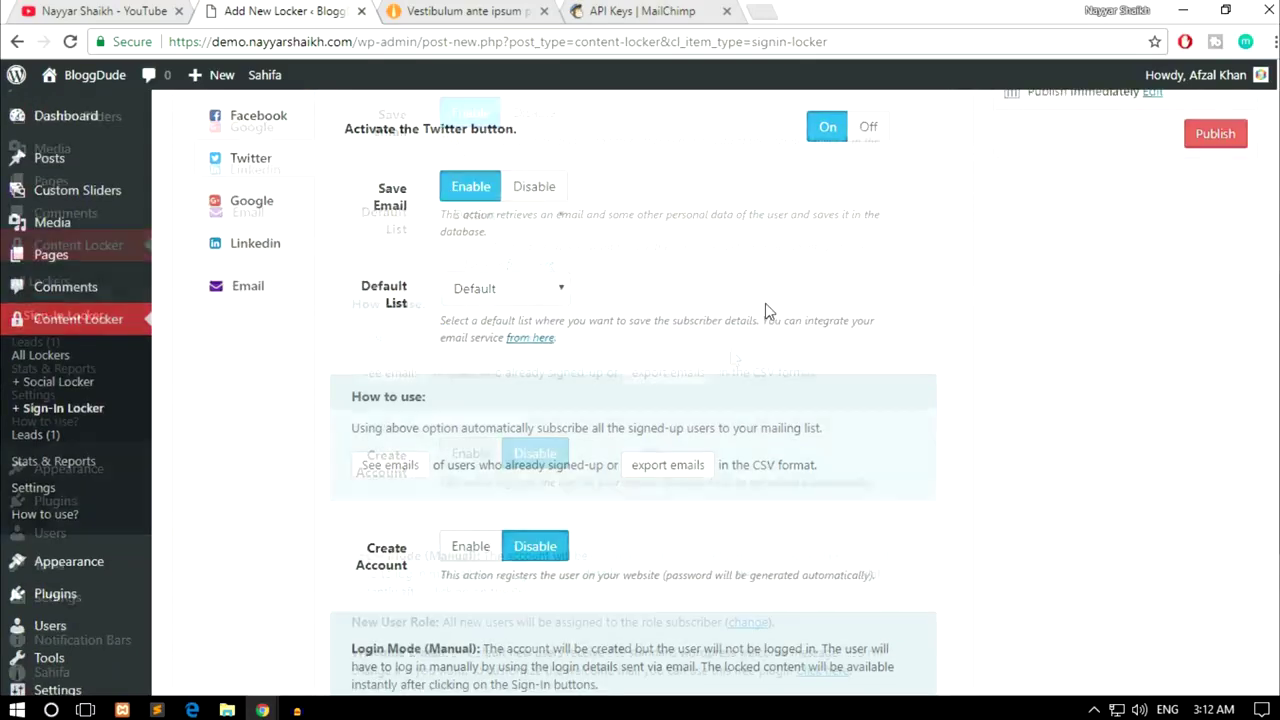
{"action": "scroll", "coordinate": [766, 309], "scroll_direction": "down", "scroll_amount": 1}
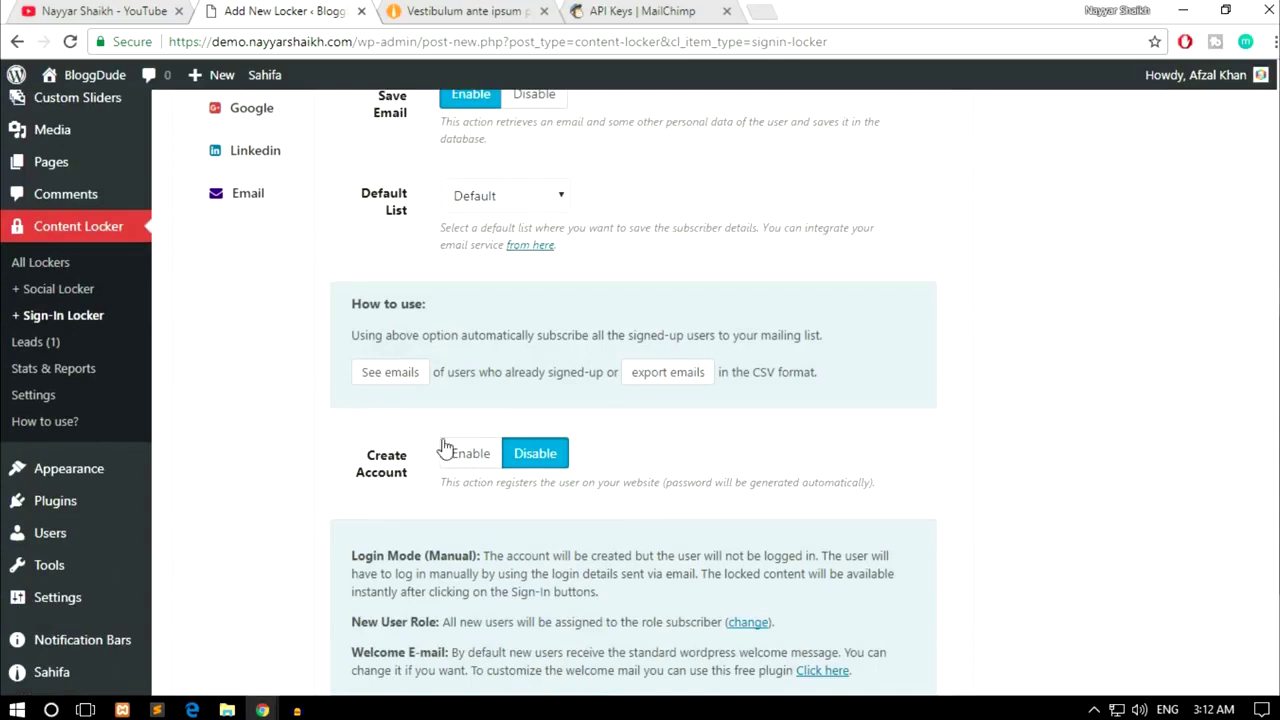
{"action": "scroll", "coordinate": [485, 490], "scroll_direction": "up", "scroll_amount": 1}
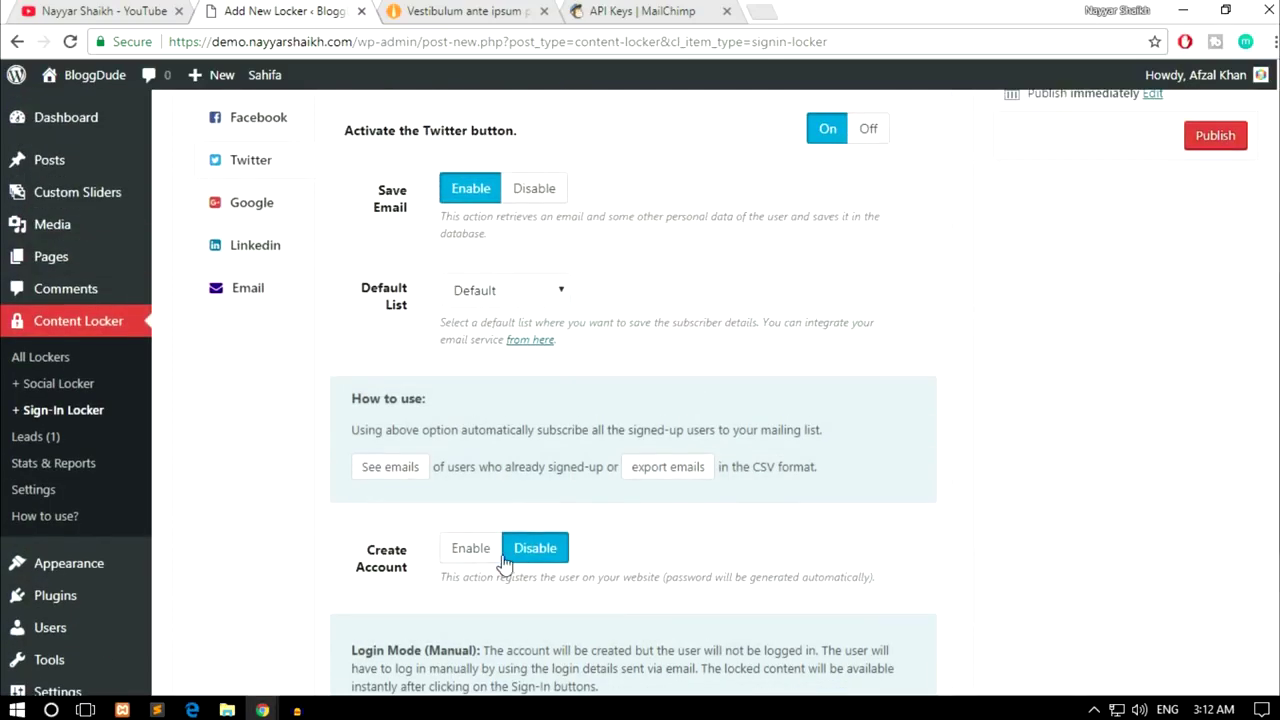
{"action": "scroll", "coordinate": [625, 562], "scroll_direction": "up", "scroll_amount": 2}
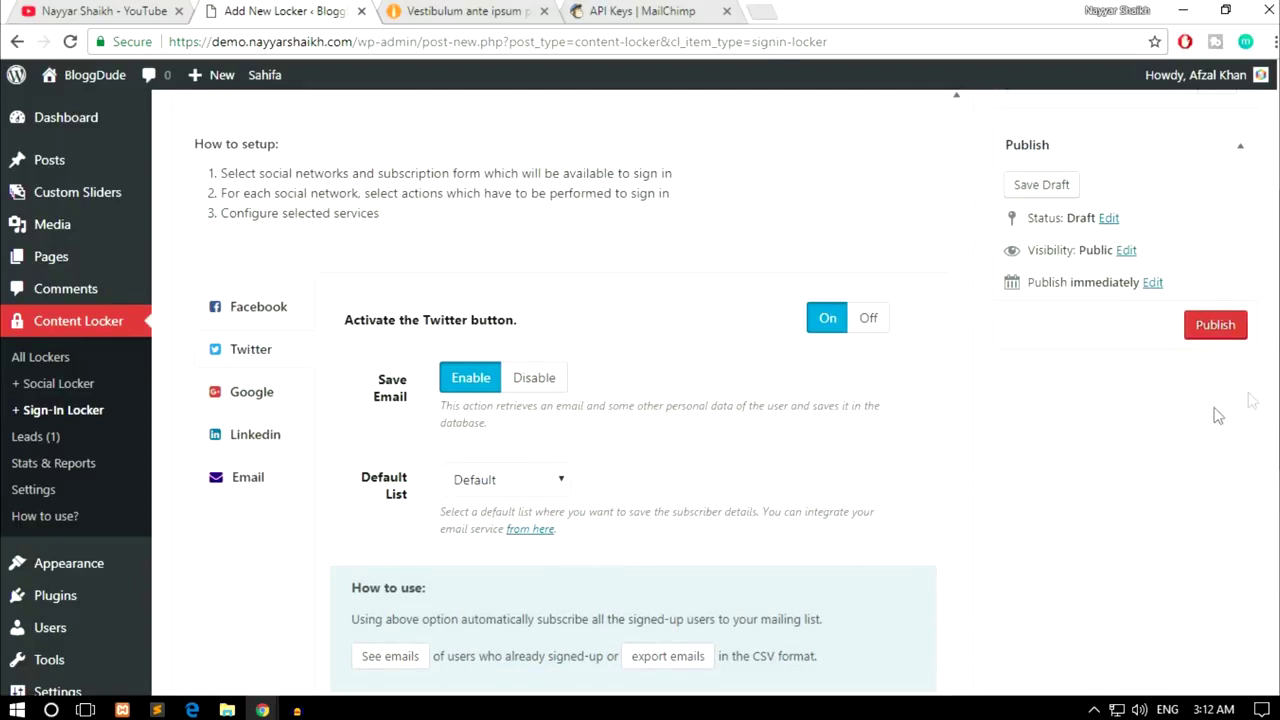
Publish the locker titled 'Signin Locker 2' and copy its [signinlocker id="129"] shortcode
{"action": "left_click", "coordinate": [1214, 323]}
{"action": "left_click", "coordinate": [314, 310]}
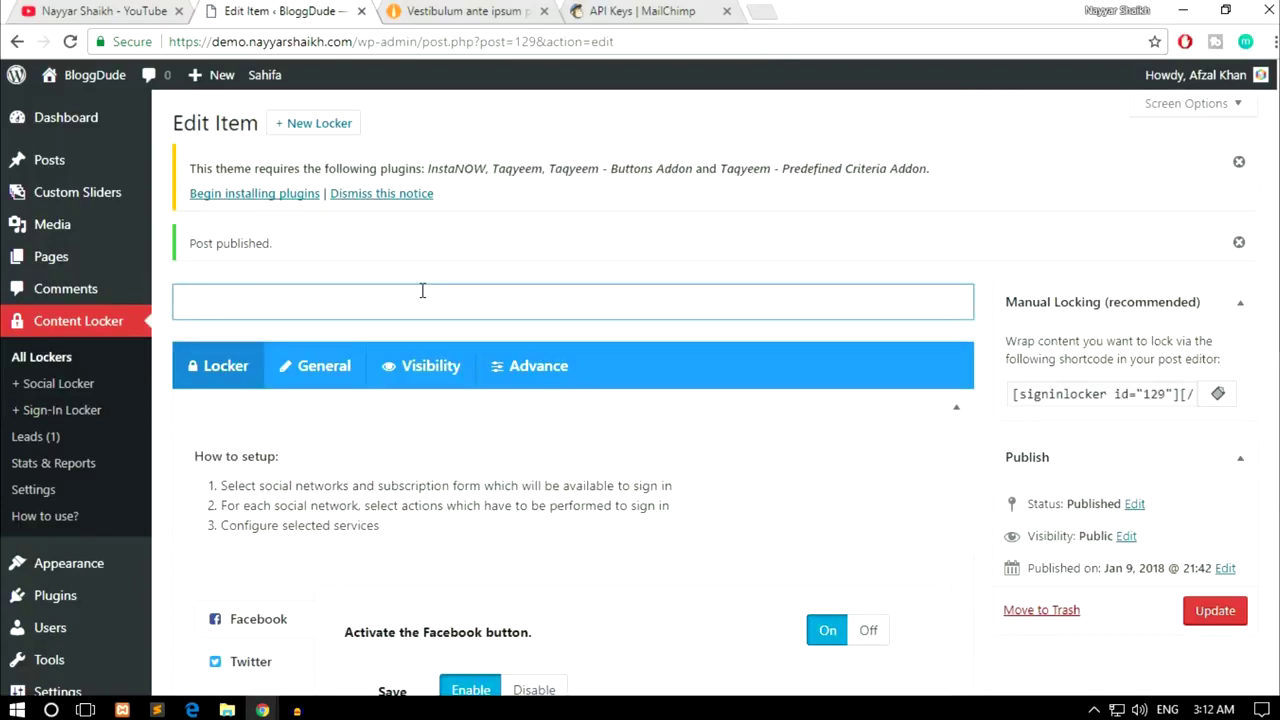
{"action": "type", "text": "Signin Locker 2"}
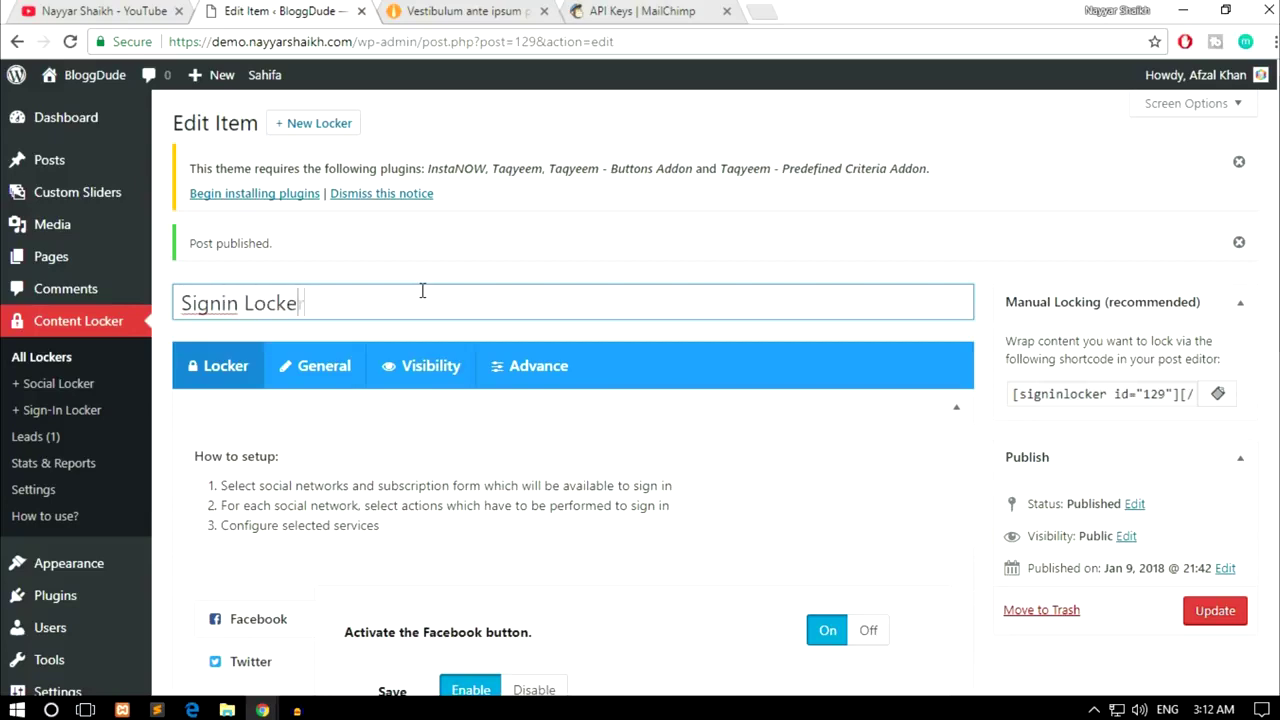
{"action": "left_click", "coordinate": [1218, 610]}
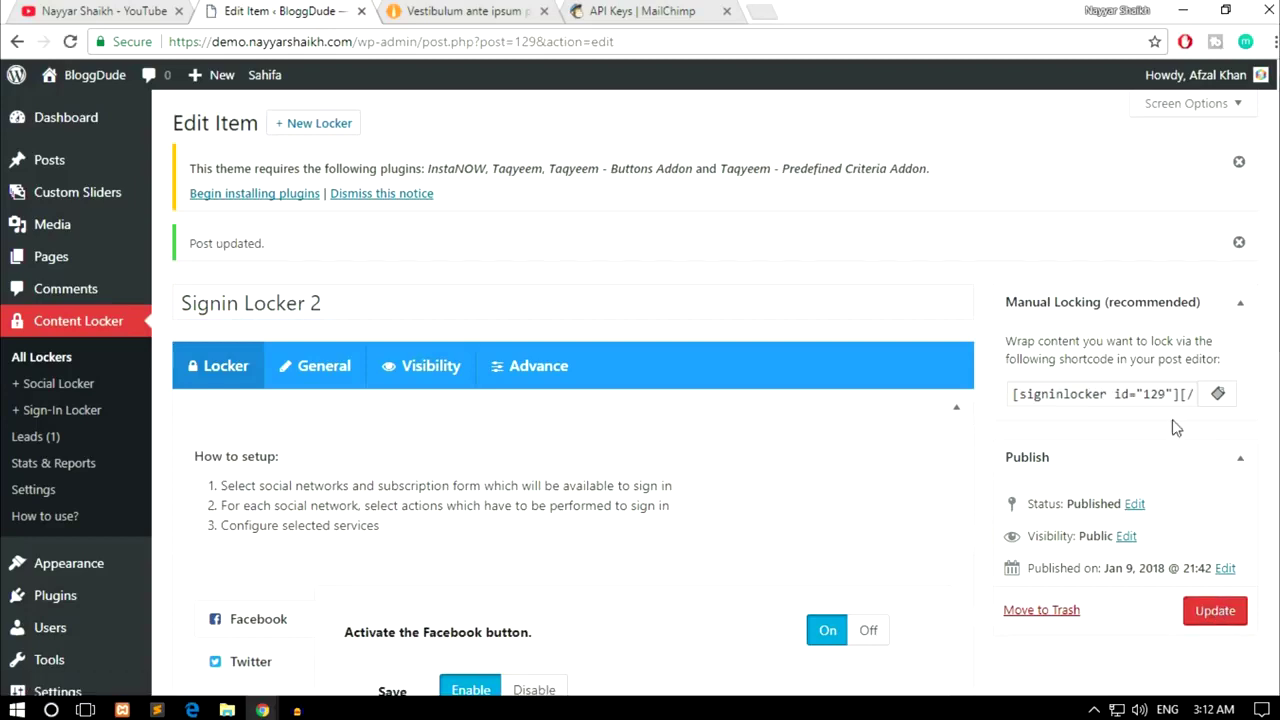
{"action": "left_click", "coordinate": [1145, 394]}
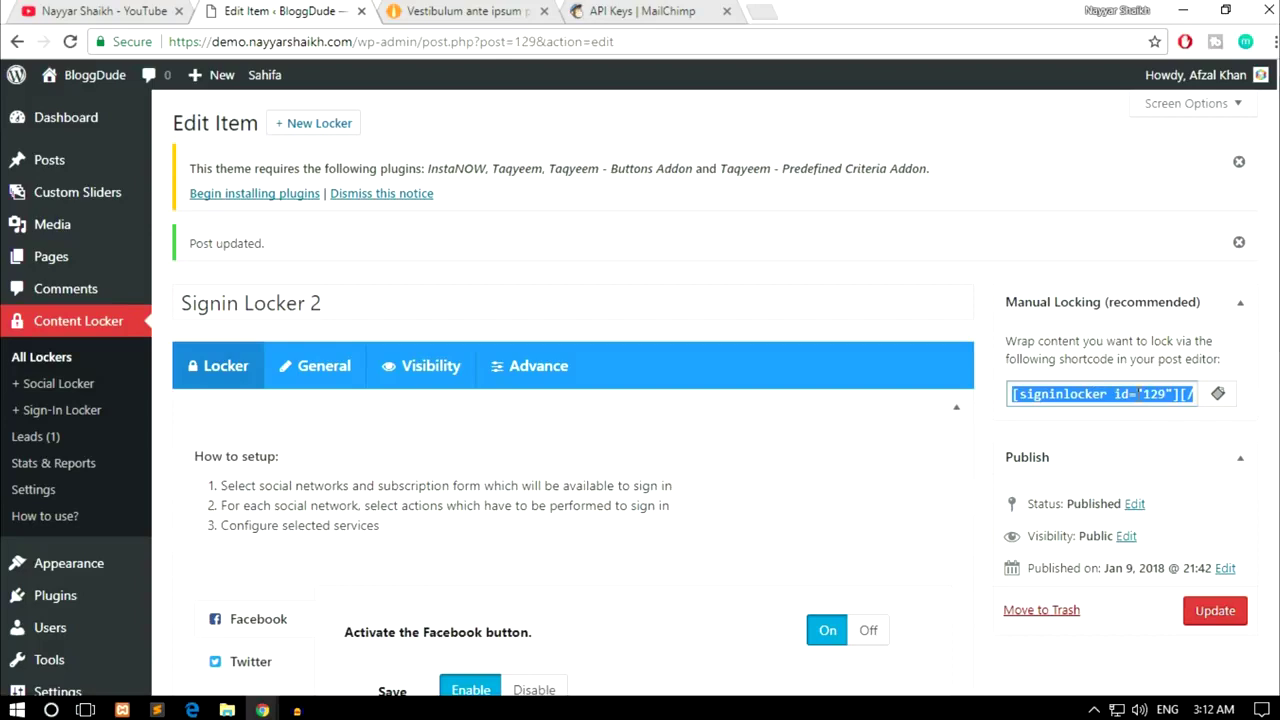
{"action": "left_click", "coordinate": [477, 10]}
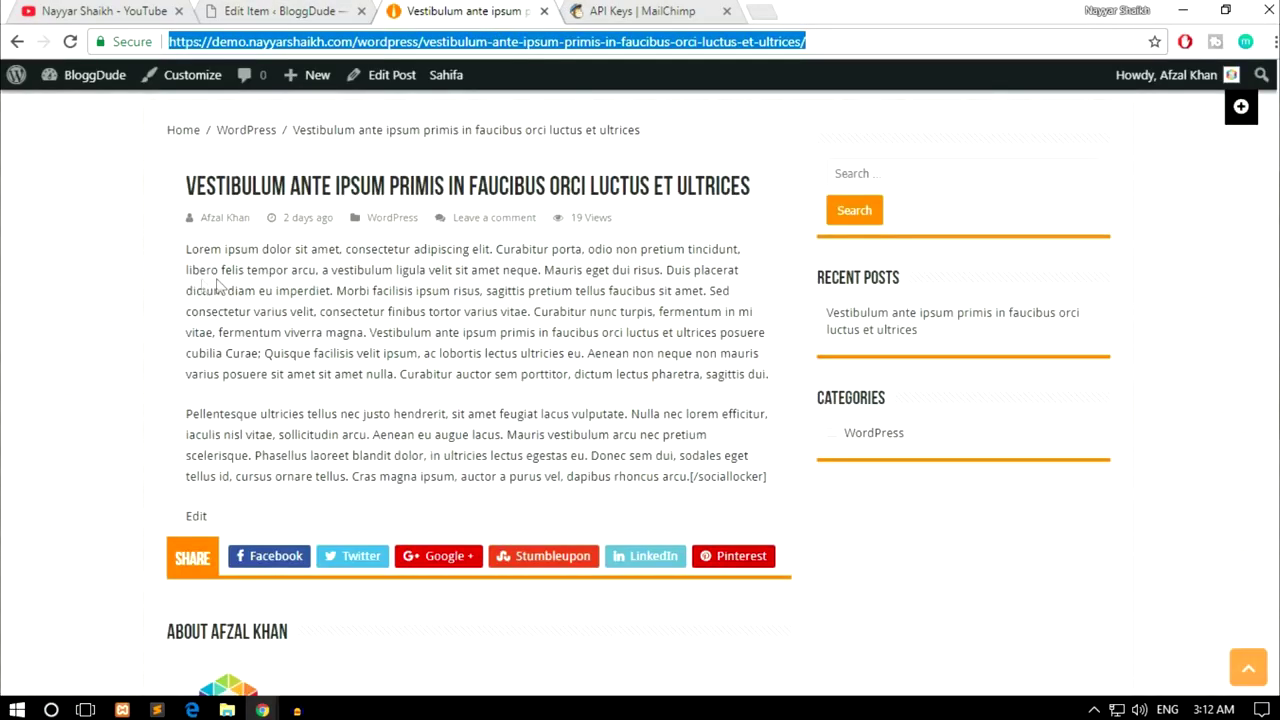
Check where the post's opening paragraphs end, up to the text 'Donec'
{"action": "left_click_drag", "start_coordinate": [187, 249], "coordinate": [386, 414]}
{"action": "left_click", "coordinate": [329, 355]}
{"action": "left_click_drag", "start_coordinate": [183, 249], "coordinate": [623, 451]}
{"action": "left_click", "coordinate": [665, 453]}
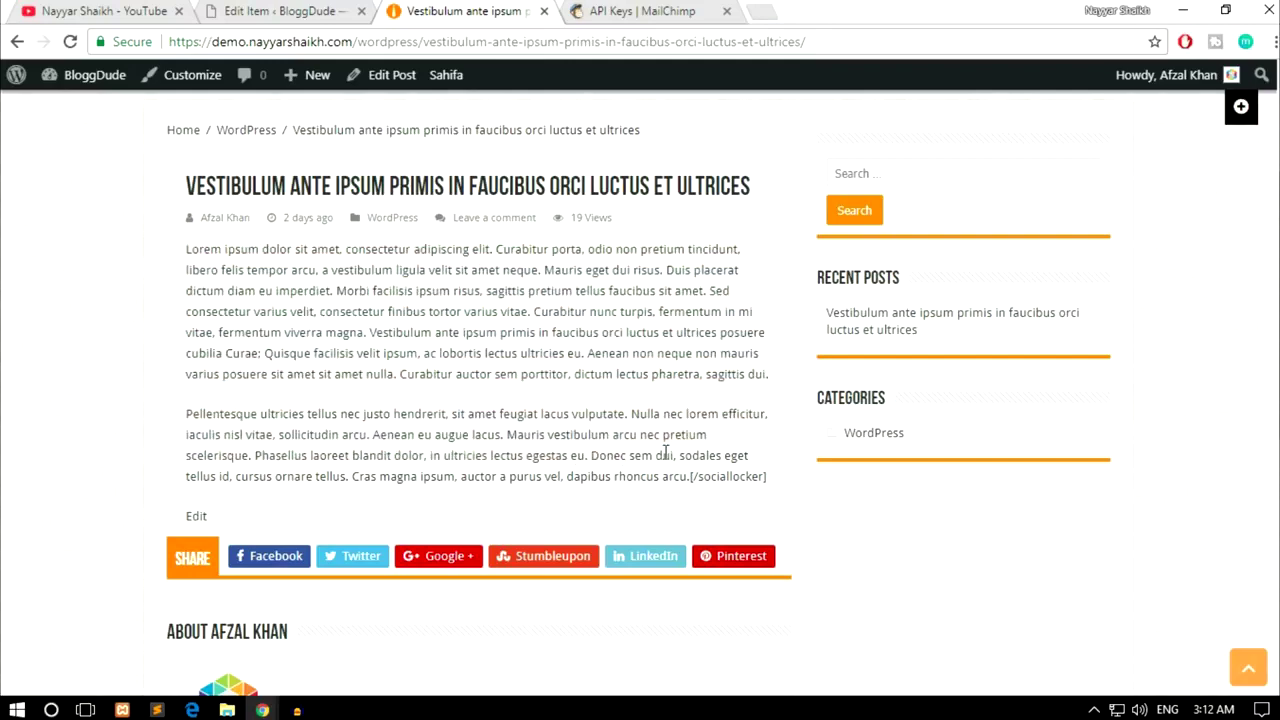
Go to Content Locker Settings, Batch Locking, and open the Posts Locker list
{"action": "left_click", "coordinate": [275, 11]}
{"action": "scroll", "coordinate": [745, 326], "scroll_direction": "down", "scroll_amount": 2}
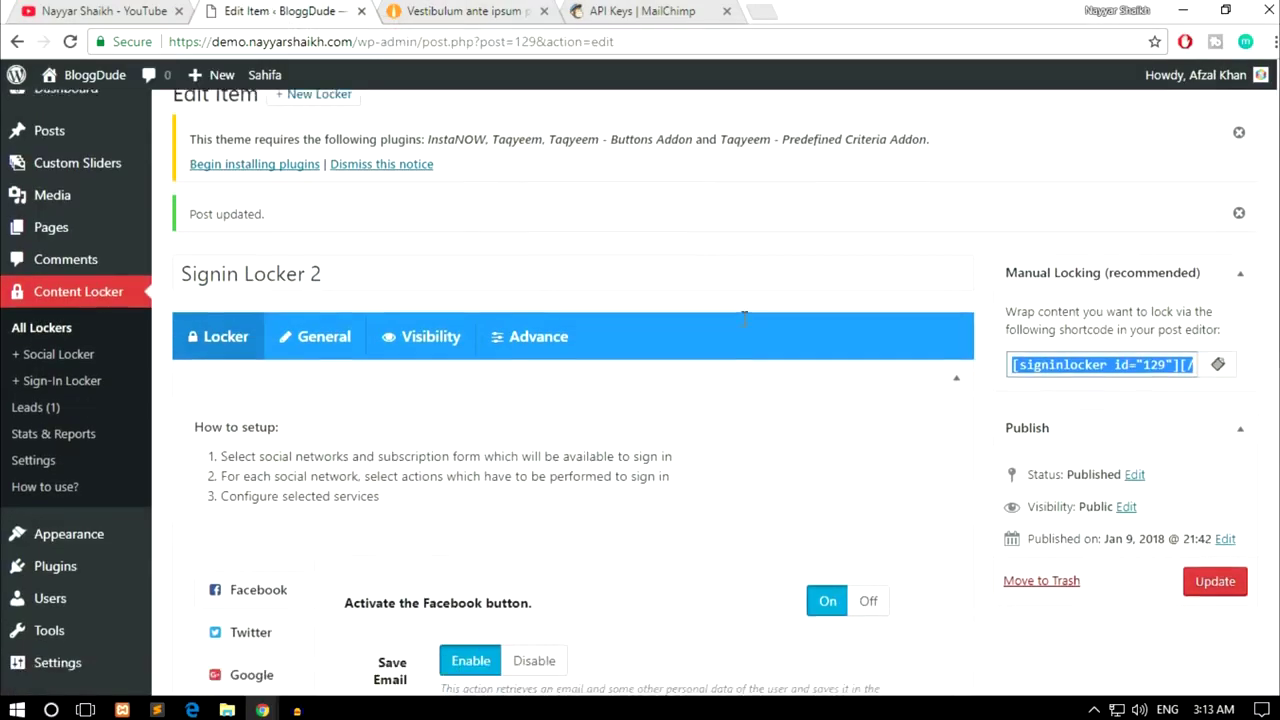
{"action": "scroll", "coordinate": [743, 329], "scroll_direction": "up", "scroll_amount": 1}
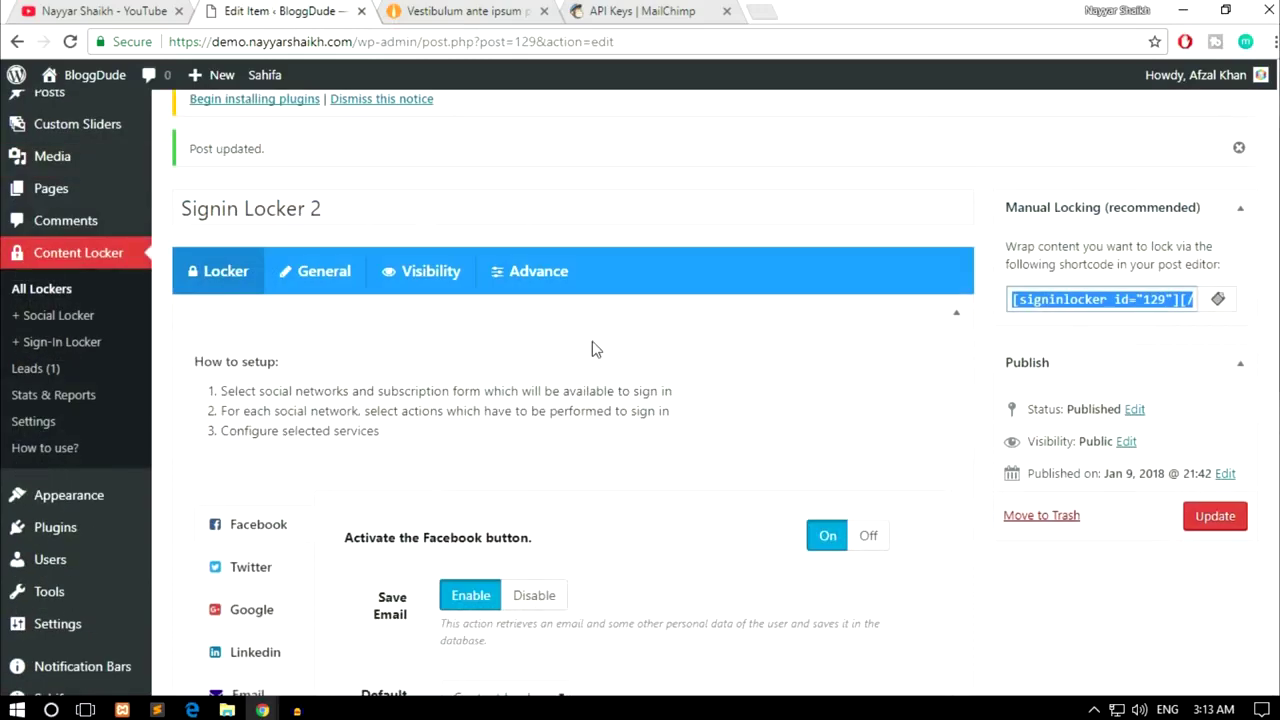
{"action": "left_click", "coordinate": [47, 429]}
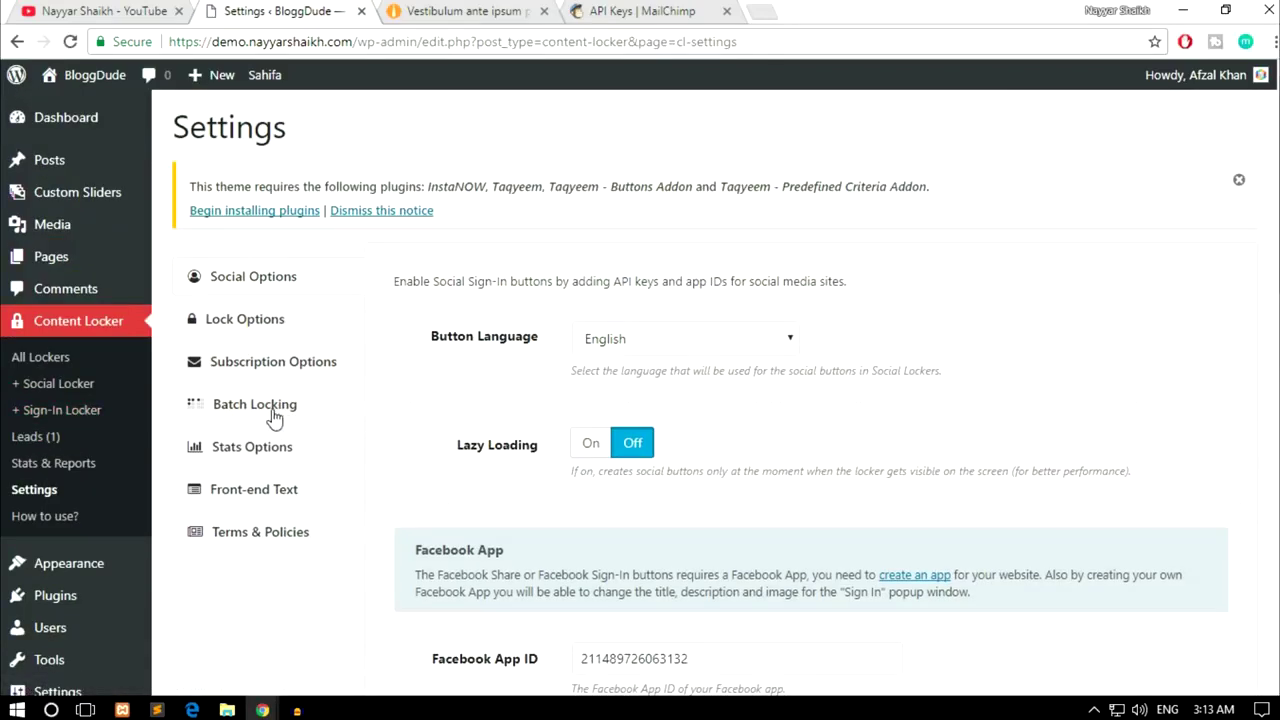
{"action": "left_click", "coordinate": [288, 419]}
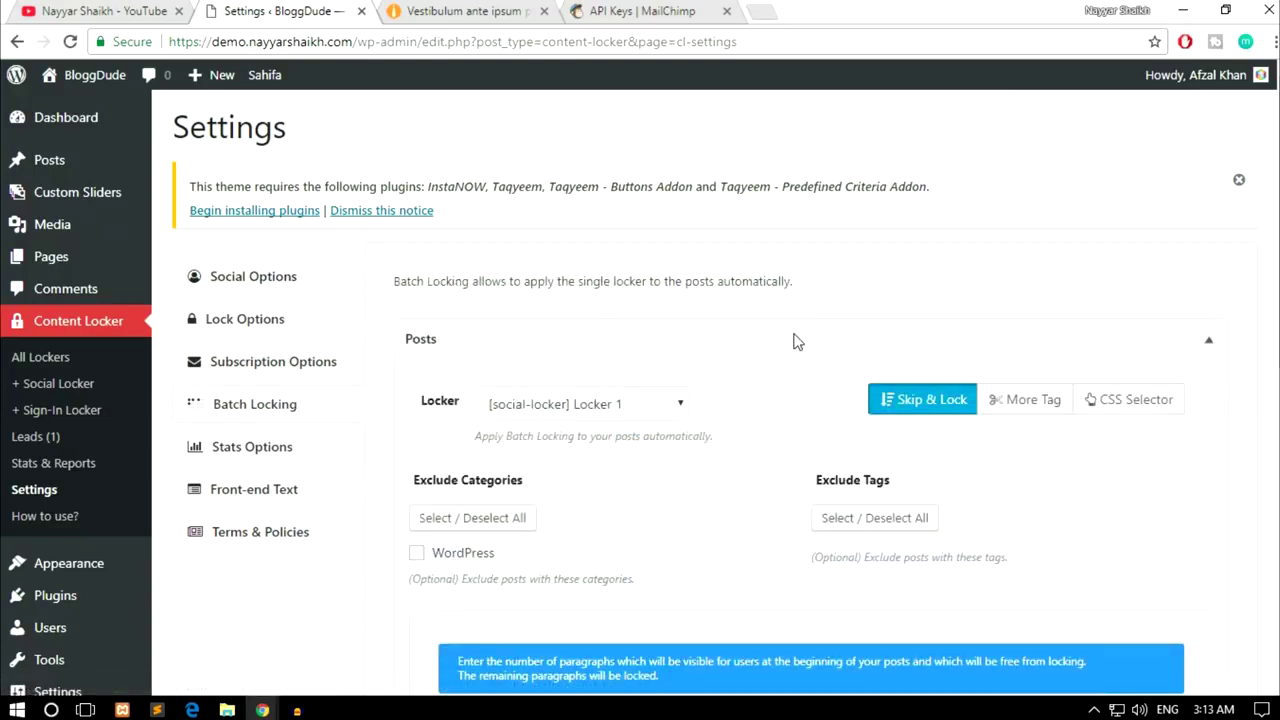
{"action": "scroll", "coordinate": [793, 338], "scroll_direction": "down", "scroll_amount": 1}
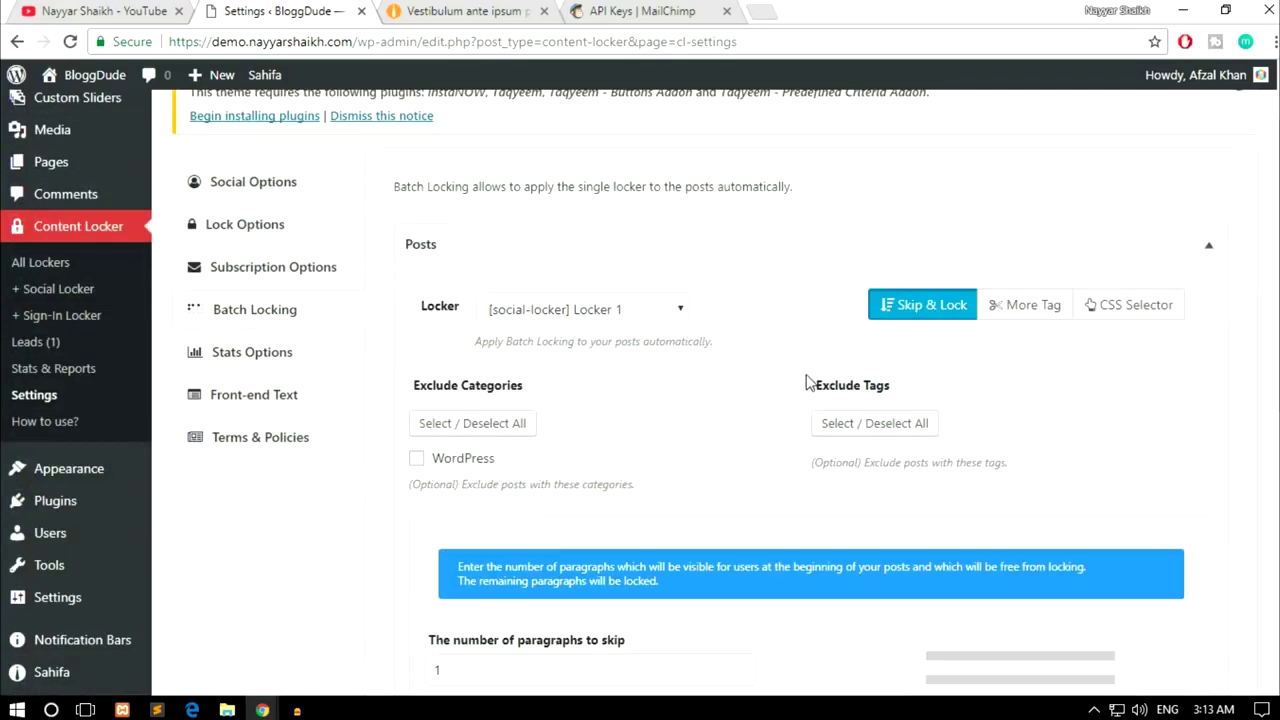
{"action": "scroll", "coordinate": [809, 380], "scroll_direction": "down", "scroll_amount": 1}
{"action": "scroll", "coordinate": [715, 348], "scroll_direction": "up", "scroll_amount": 1}
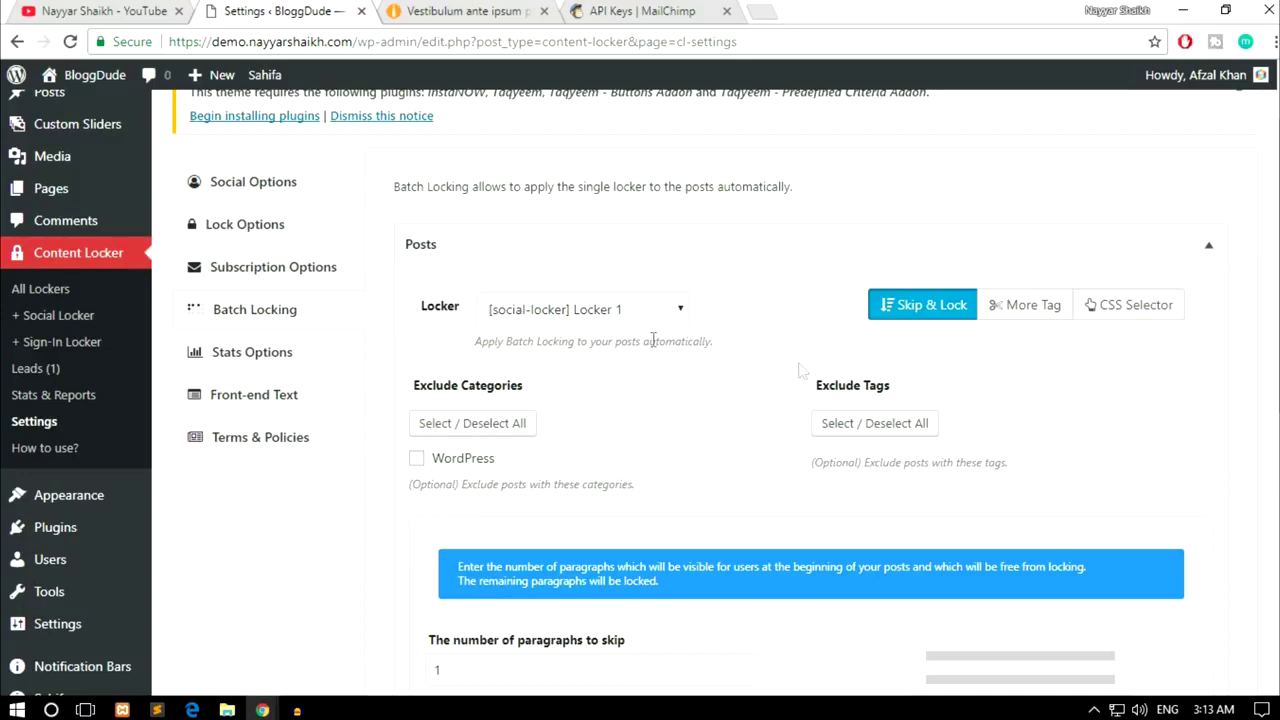
{"action": "scroll", "coordinate": [878, 525], "scroll_direction": "down", "scroll_amount": 3}
{"action": "scroll", "coordinate": [843, 528], "scroll_direction": "up", "scroll_amount": 3}
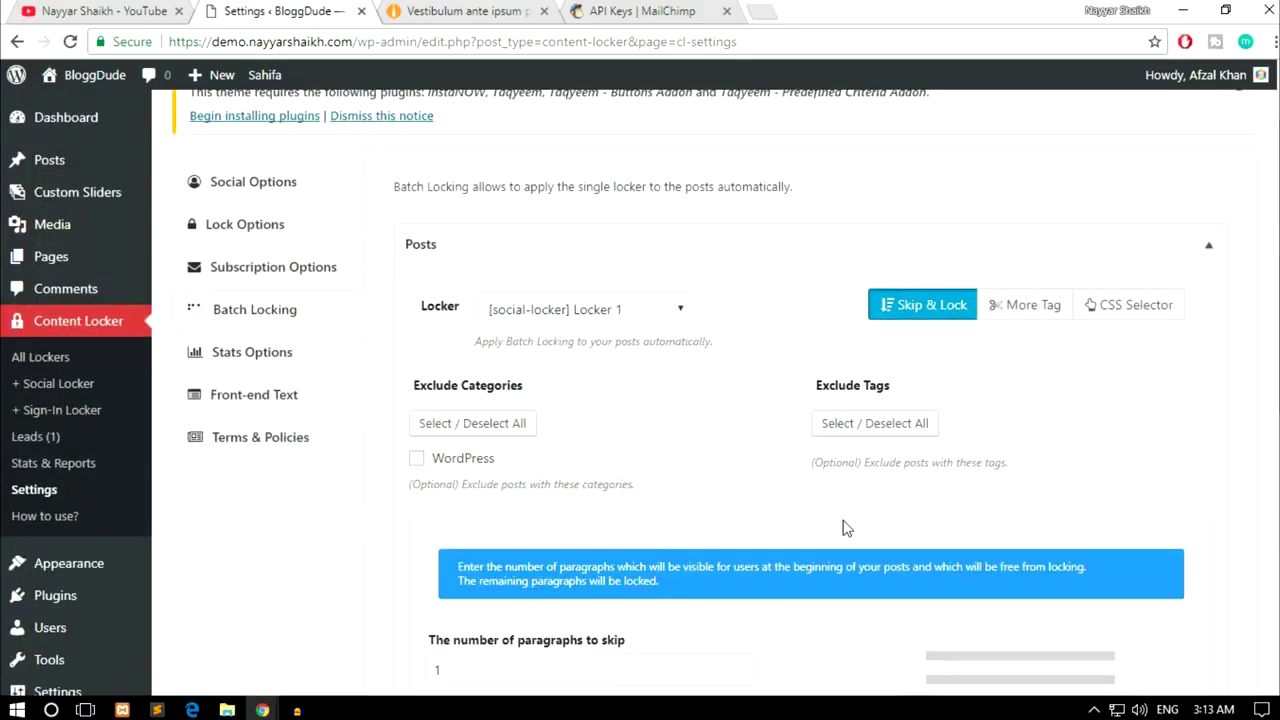
{"action": "left_click", "coordinate": [567, 318]}
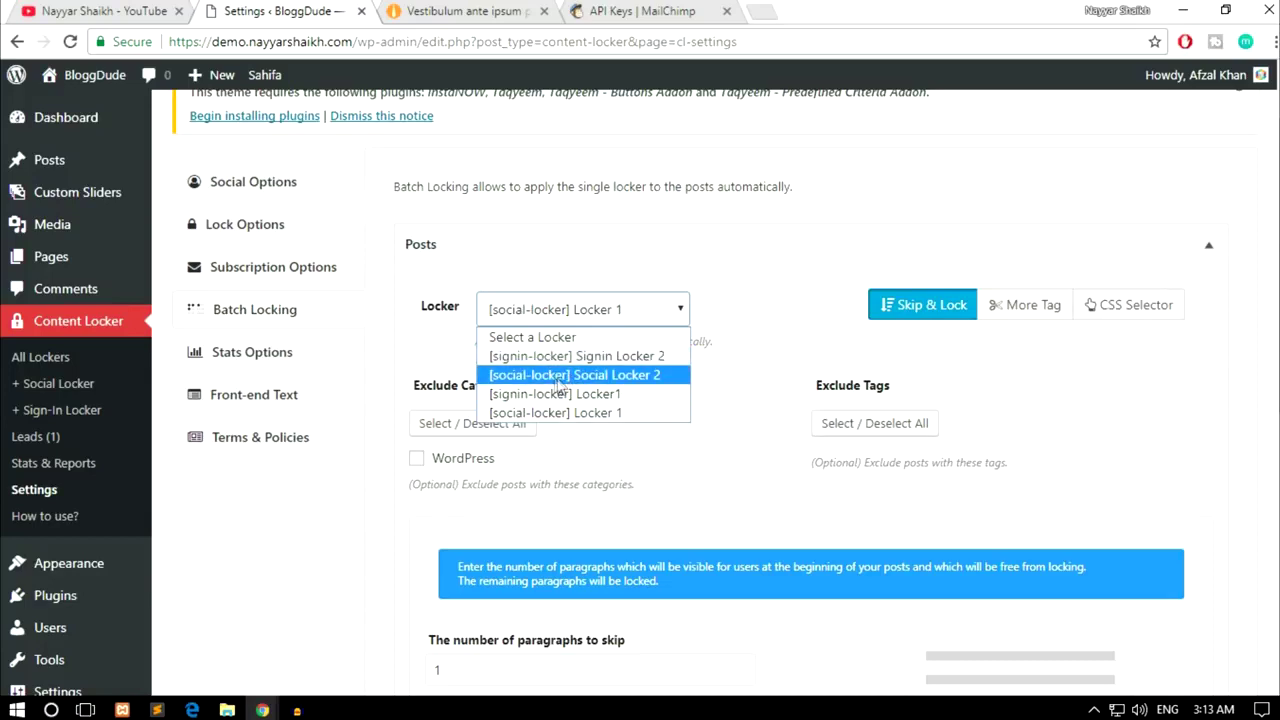
Batch-lock posts with Social Locker 2 using Skip & Lock after 1 paragraph, excluding no categories
{"action": "left_click", "coordinate": [537, 376]}
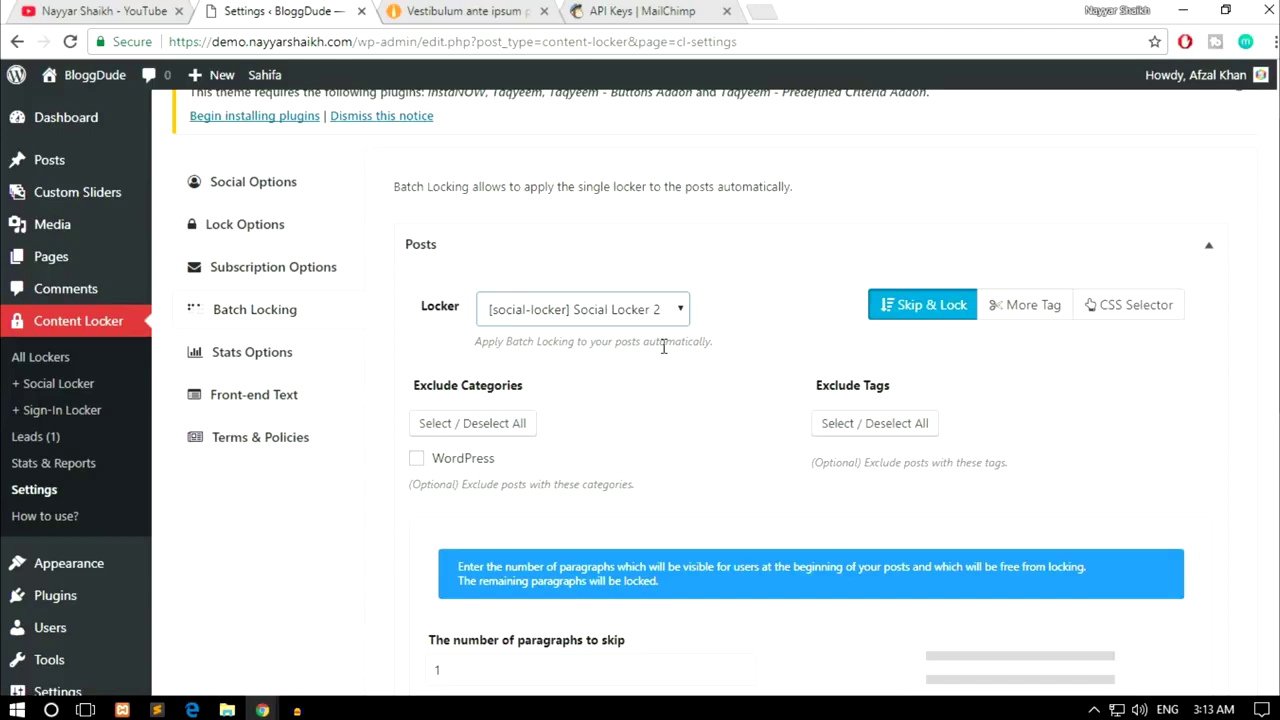
{"action": "left_click", "coordinate": [935, 318]}
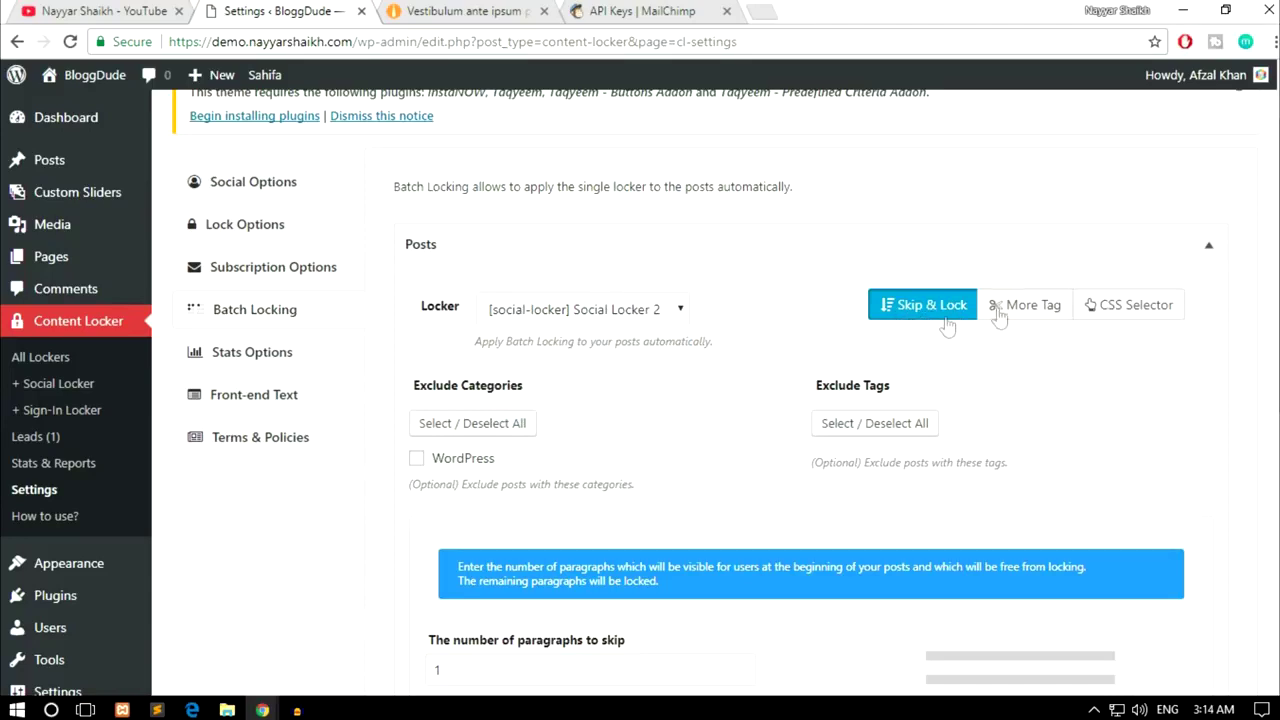
{"action": "scroll", "coordinate": [800, 400], "scroll_direction": "down", "scroll_amount": 1}
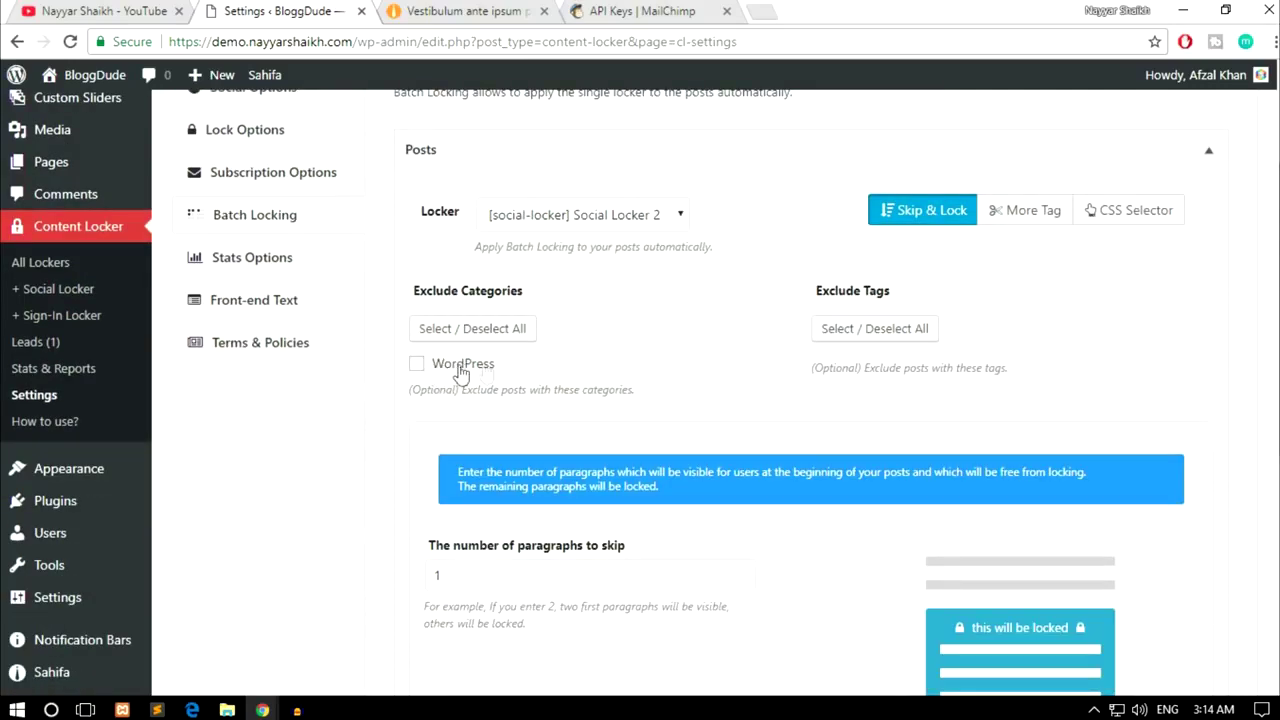
{"action": "left_click", "coordinate": [432, 364]}
{"action": "left_click", "coordinate": [466, 370]}
{"action": "scroll", "coordinate": [643, 363], "scroll_direction": "down", "scroll_amount": 3}
{"action": "left_click_drag", "start_coordinate": [455, 291], "coordinate": [405, 300]}
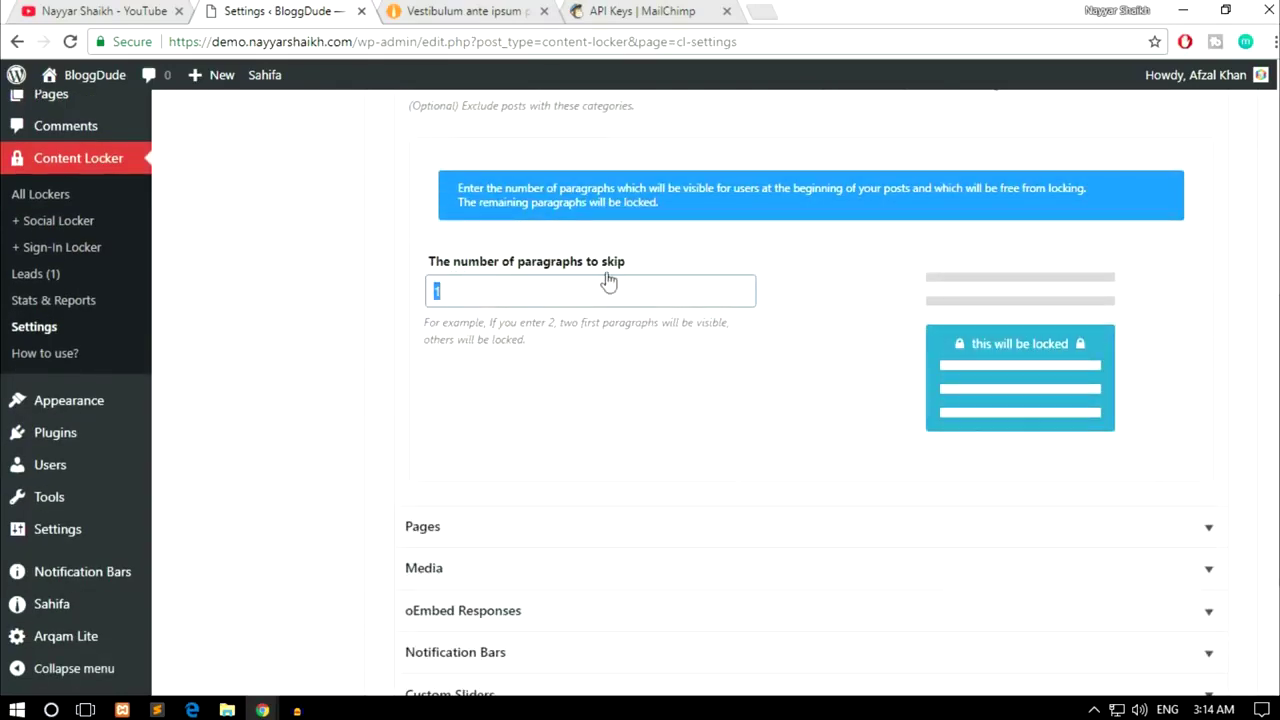
{"action": "left_click", "coordinate": [470, 296]}
{"action": "left_click", "coordinate": [697, 247]}
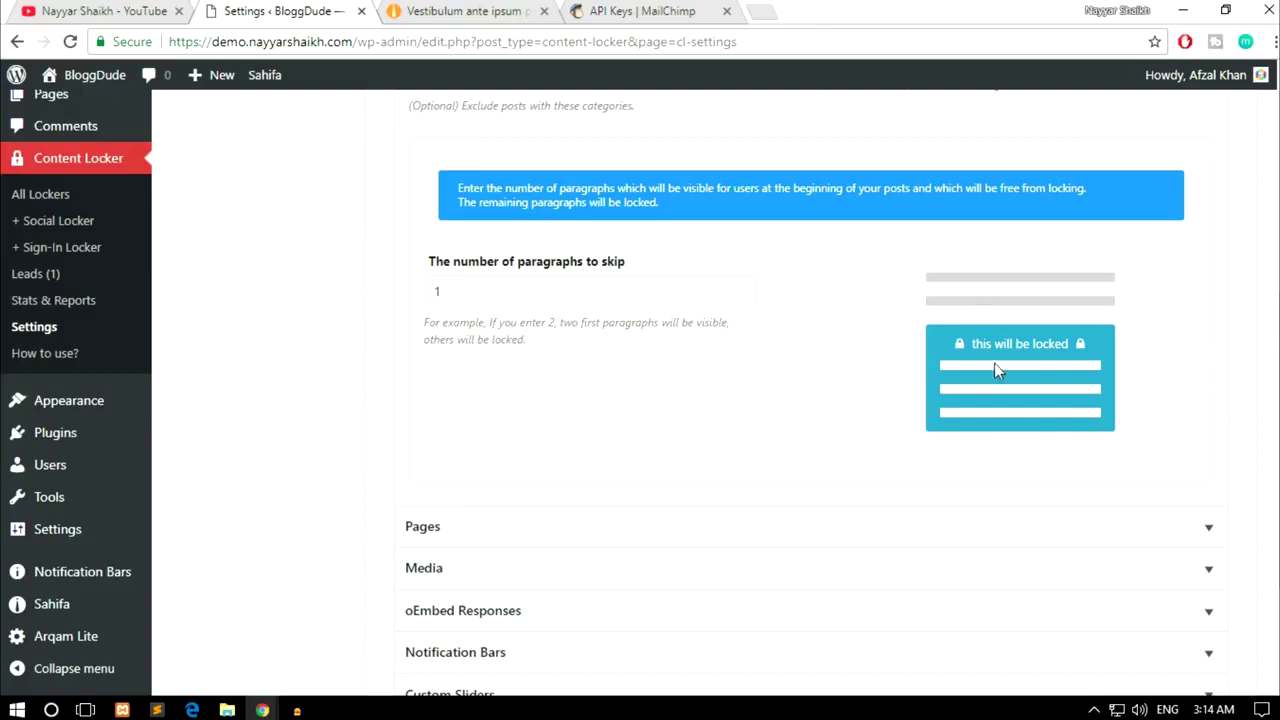
Review the Pages batch locking options and save the batch locking settings
{"action": "scroll", "coordinate": [1127, 328], "scroll_direction": "down", "scroll_amount": 2}
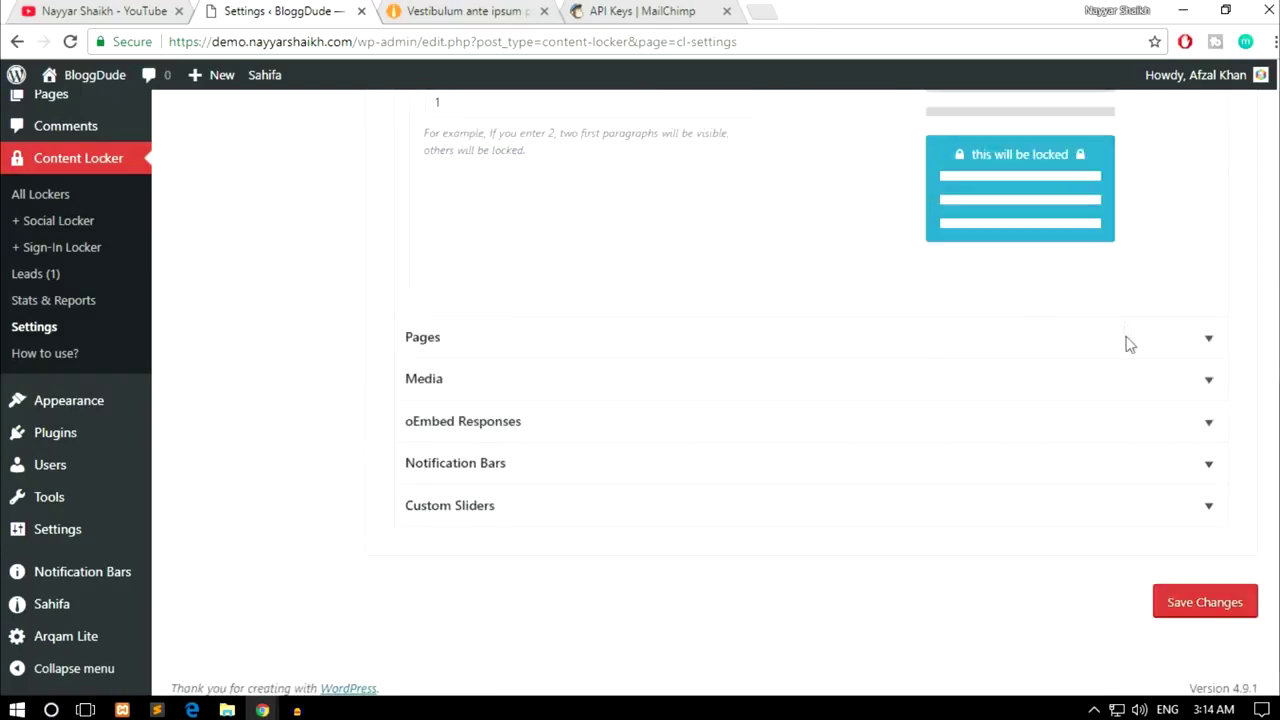
{"action": "left_click", "coordinate": [1206, 345]}
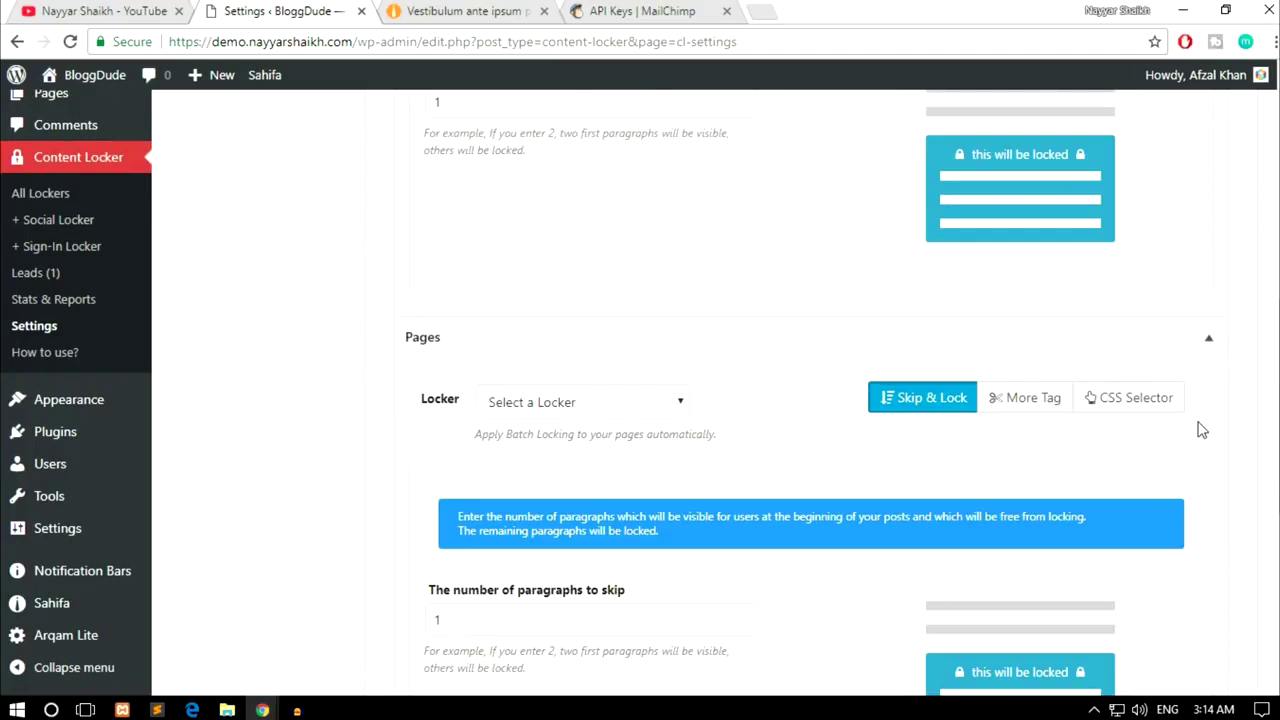
{"action": "scroll", "coordinate": [1163, 444], "scroll_direction": "down", "scroll_amount": 1}
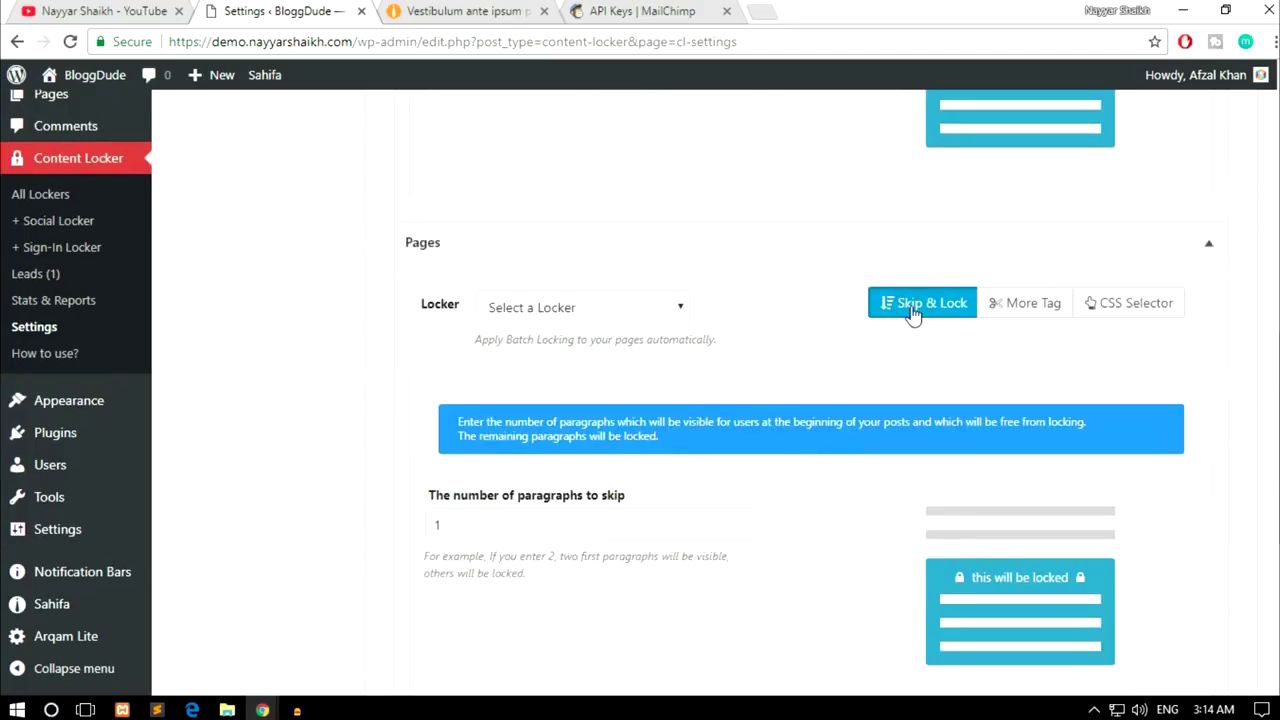
{"action": "scroll", "coordinate": [1254, 366], "scroll_direction": "down", "scroll_amount": 2}
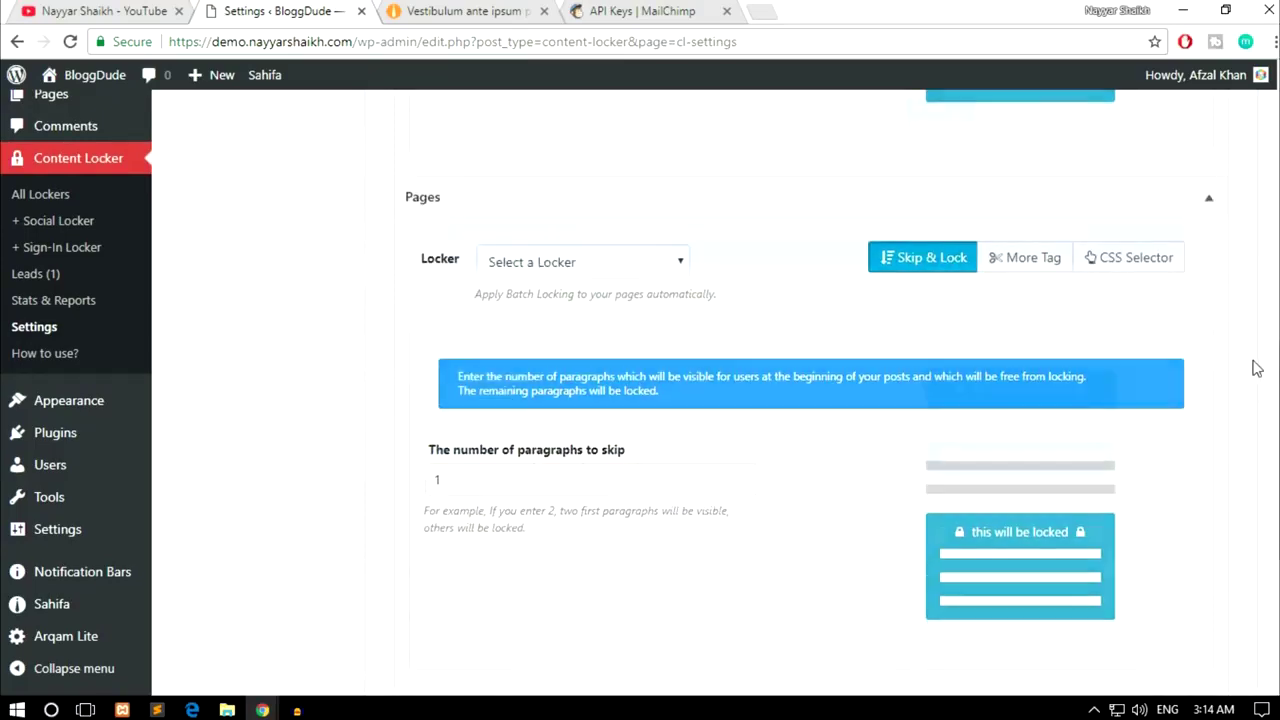
{"action": "left_click_drag", "start_coordinate": [558, 336], "coordinate": [360, 343]}
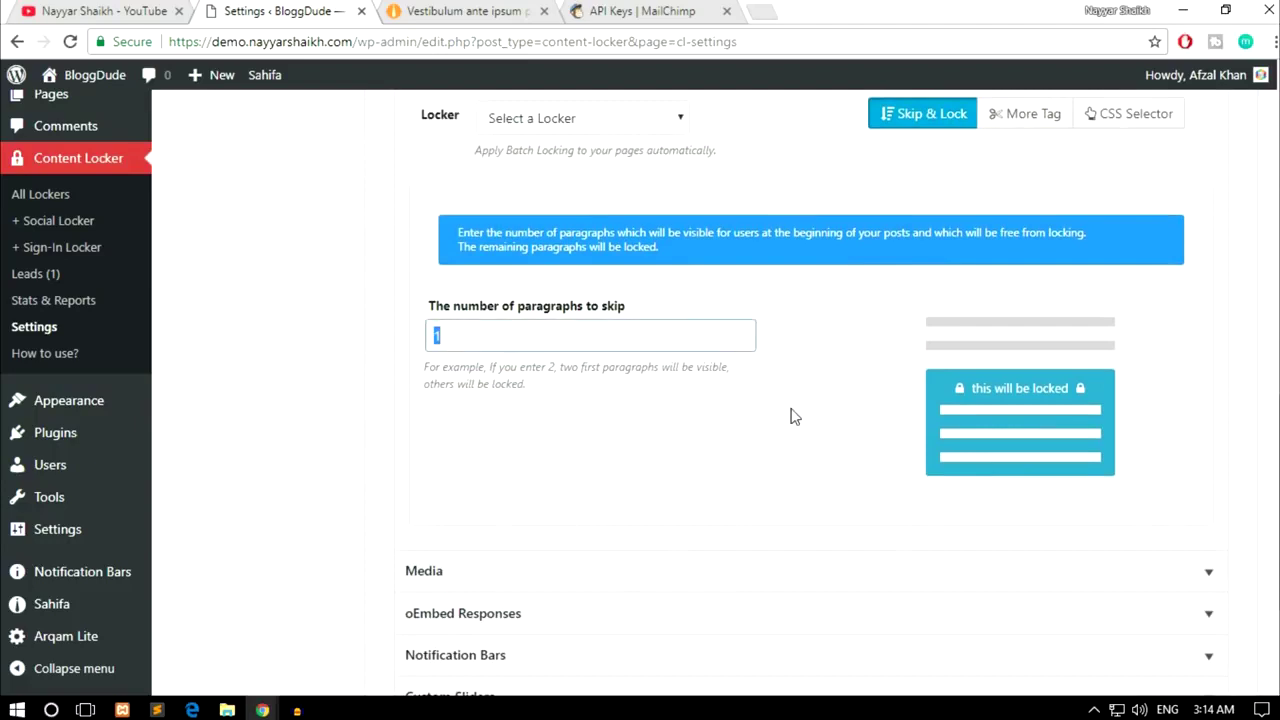
{"action": "scroll", "coordinate": [791, 414], "scroll_direction": "down", "scroll_amount": 2}
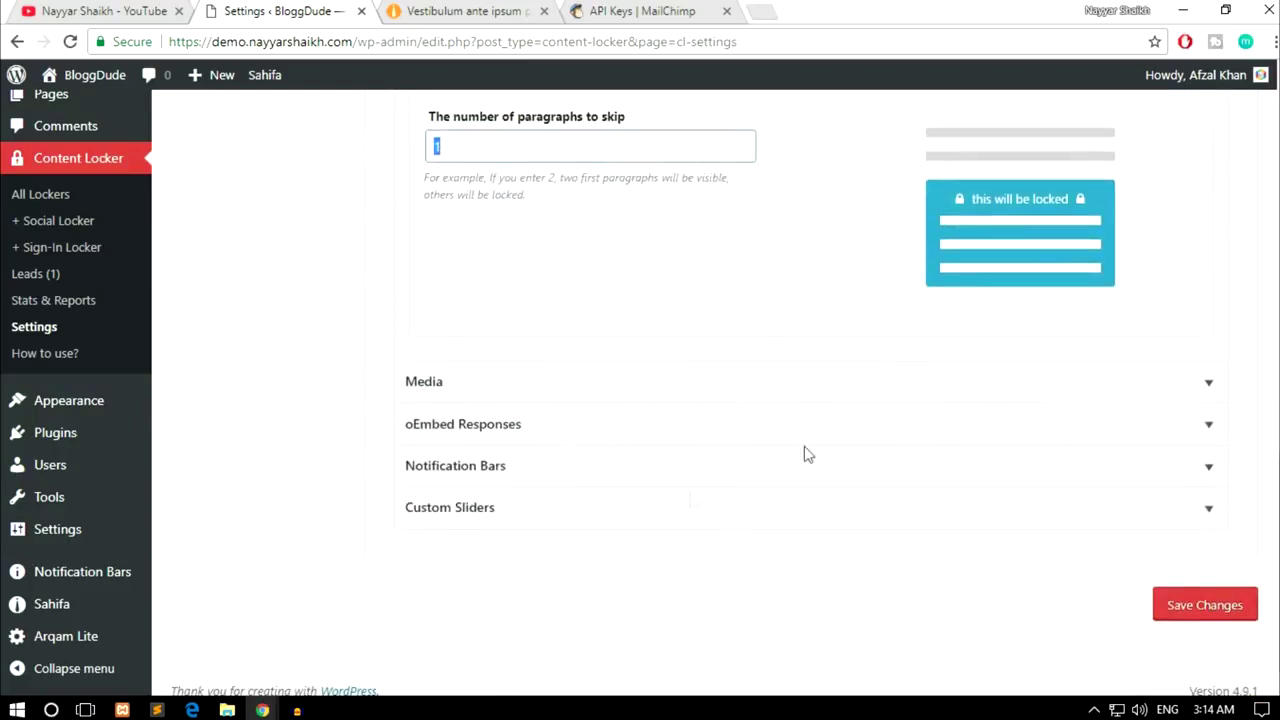
{"action": "scroll", "coordinate": [734, 461], "scroll_direction": "up", "scroll_amount": 3}
{"action": "scroll", "coordinate": [679, 441], "scroll_direction": "up", "scroll_amount": 7}
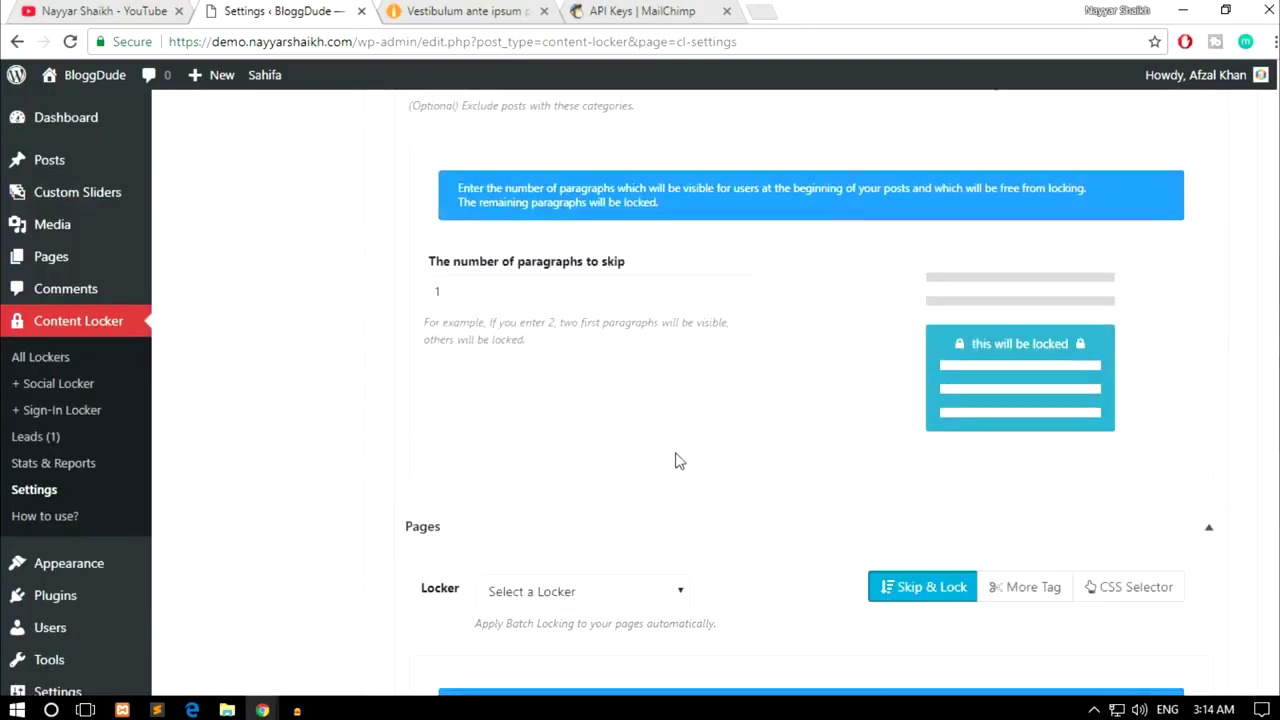
{"action": "scroll", "coordinate": [743, 514], "scroll_direction": "down", "scroll_amount": 3}
{"action": "key", "text": "Tab"}
{"action": "scroll", "coordinate": [743, 519], "scroll_direction": "down", "scroll_amount": 3}
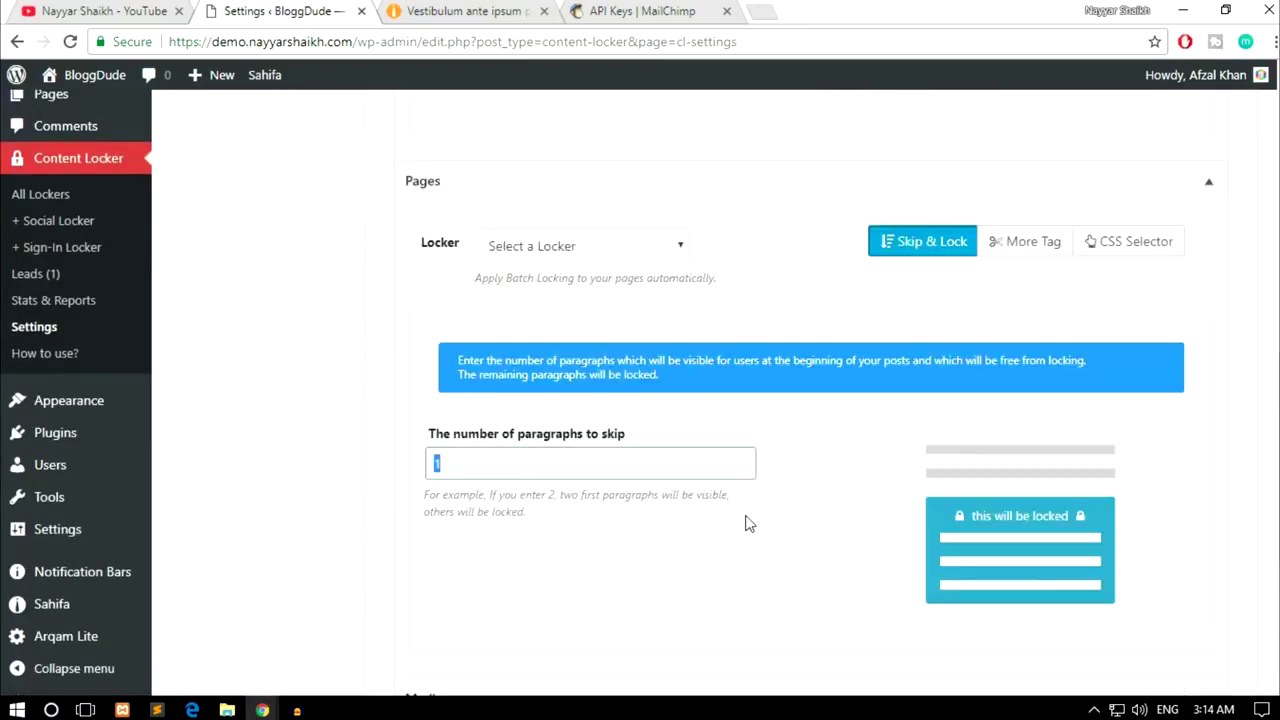
{"action": "scroll", "coordinate": [1108, 626], "scroll_direction": "up", "scroll_amount": 1}
{"action": "left_click", "coordinate": [1250, 688]}
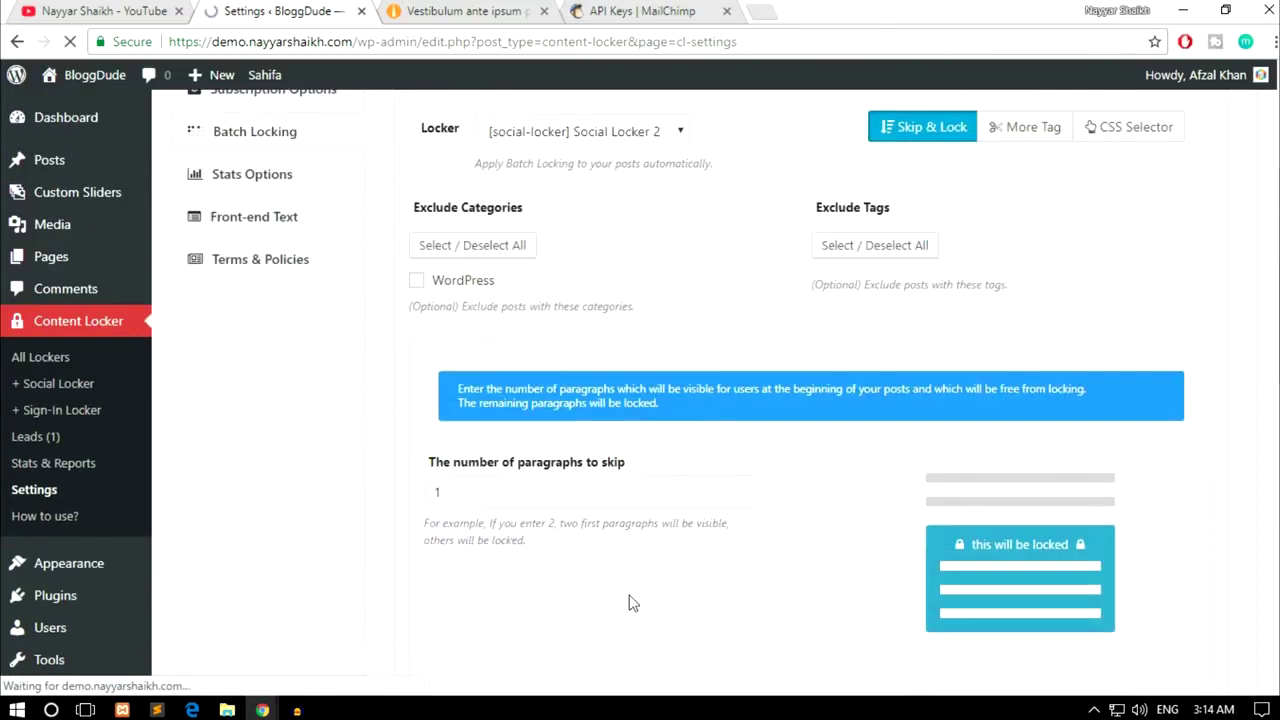
Switch to the Vestibulum post on the site and look over its first two paragraphs
{"action": "mouse_move", "coordinate": [262, 710]}
{"action": "left_click", "coordinate": [360, 637]}
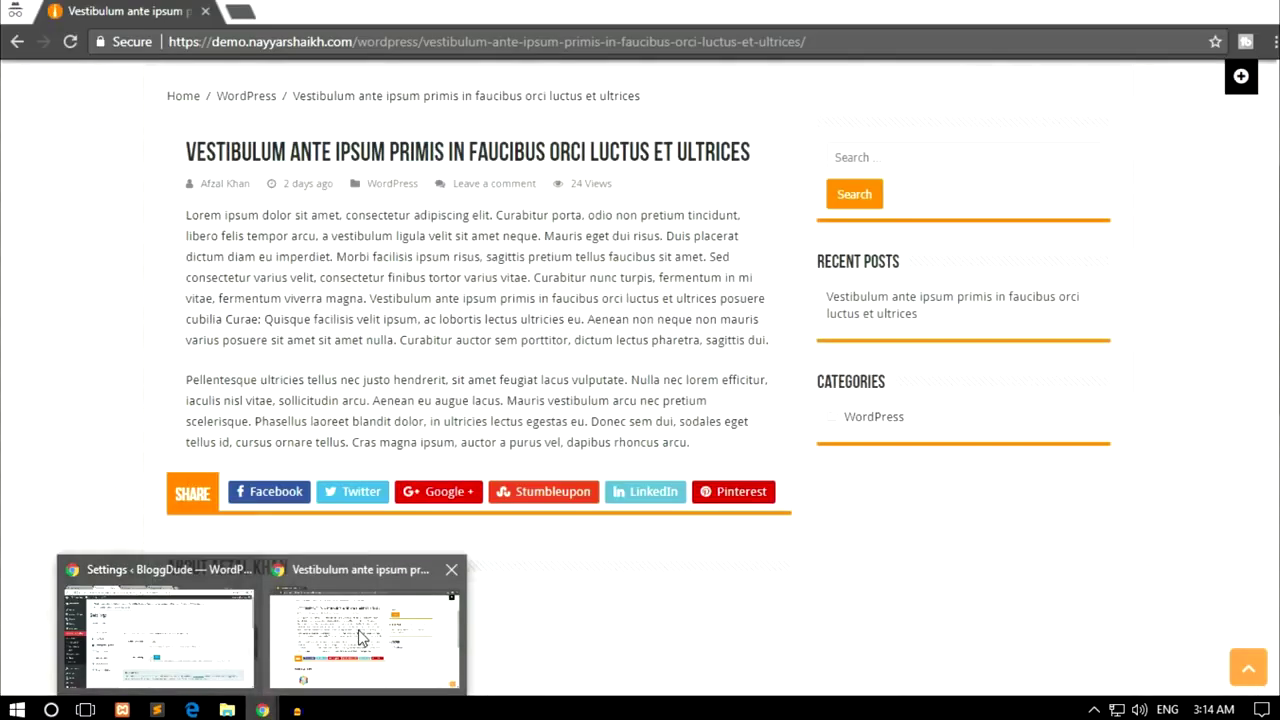
{"action": "scroll", "coordinate": [554, 325], "scroll_direction": "up", "scroll_amount": 3}
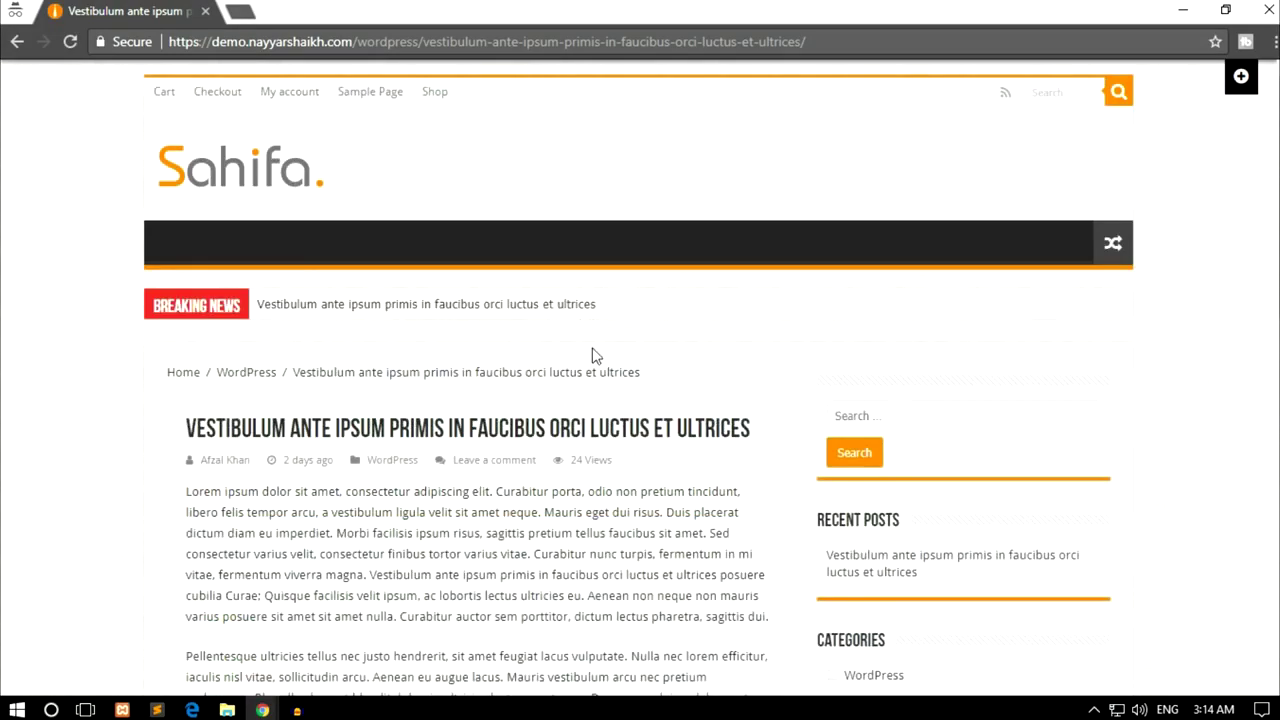
{"action": "scroll", "coordinate": [593, 355], "scroll_direction": "down", "scroll_amount": 3}
{"action": "left_click_drag", "start_coordinate": [175, 225], "coordinate": [714, 342]}
{"action": "left_click_drag", "start_coordinate": [694, 442], "coordinate": [270, 342]}
Reload the post to see the 'Sign In To Unlock This Content' box, then return to its edit screen
{"action": "left_click", "coordinate": [71, 43]}
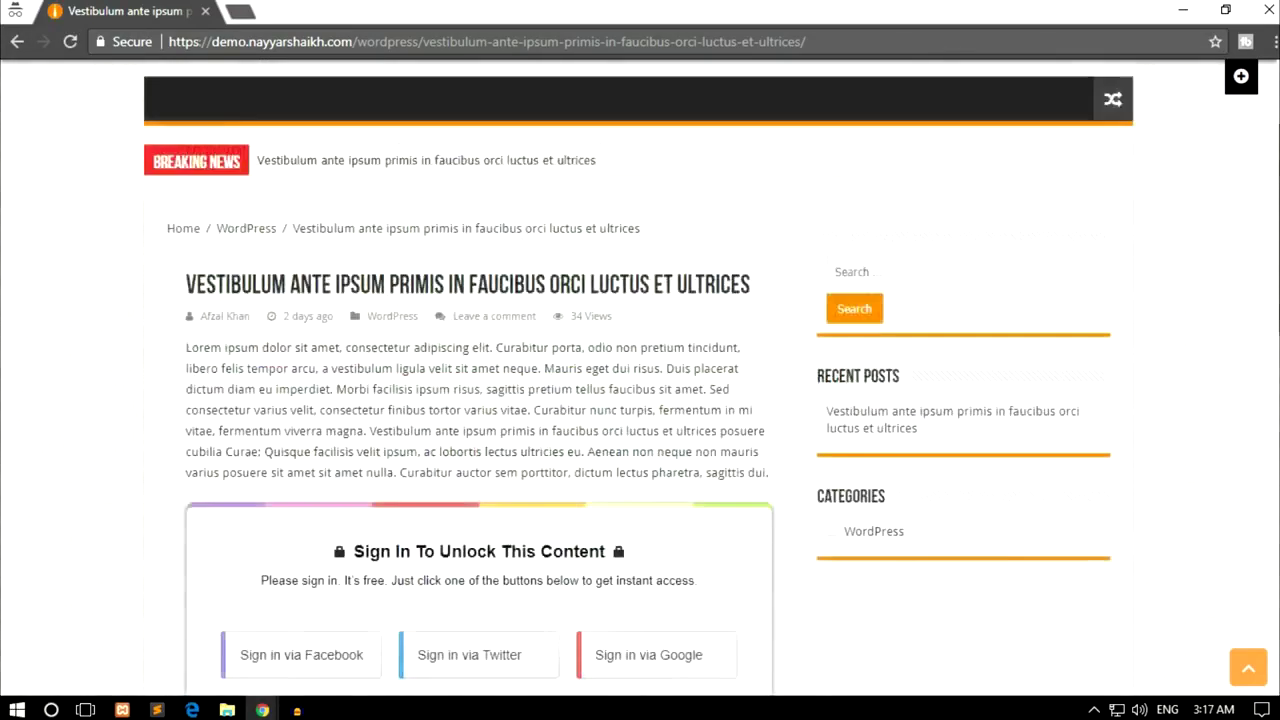
{"action": "scroll", "coordinate": [640, 380], "scroll_direction": "down", "scroll_amount": 3}
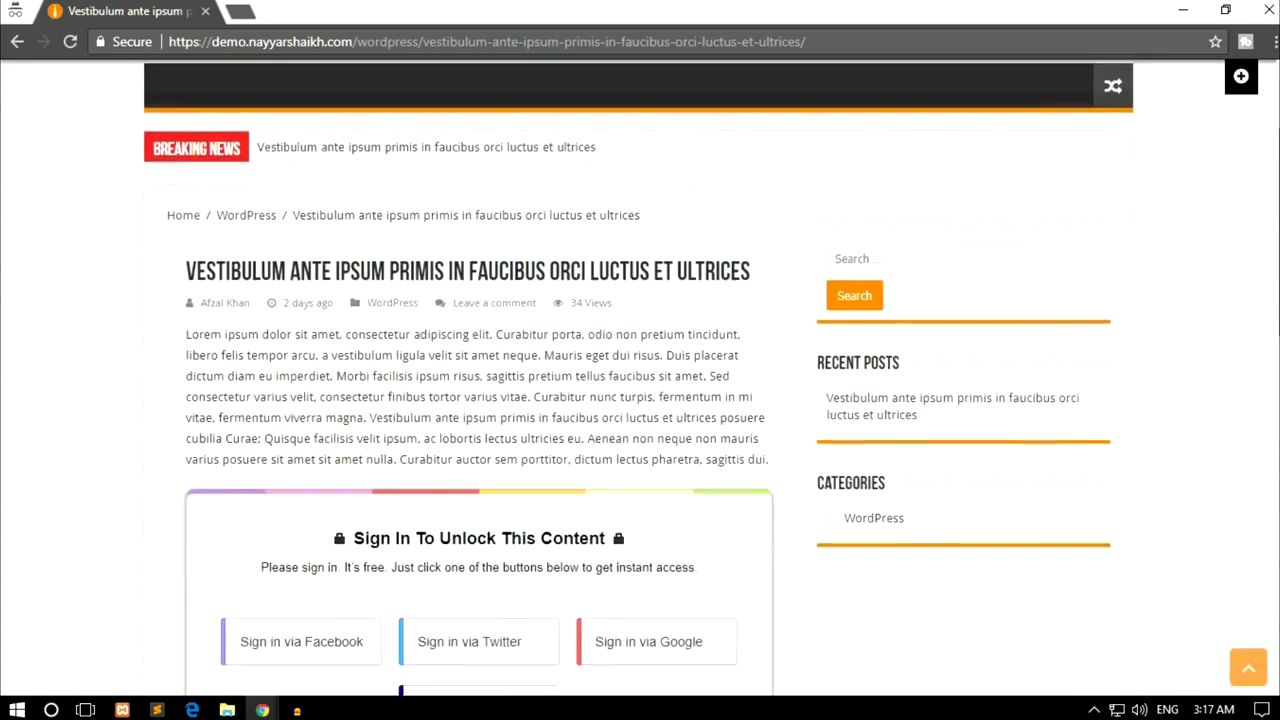
{"action": "left_click_drag", "start_coordinate": [180, 190], "coordinate": [565, 265]}
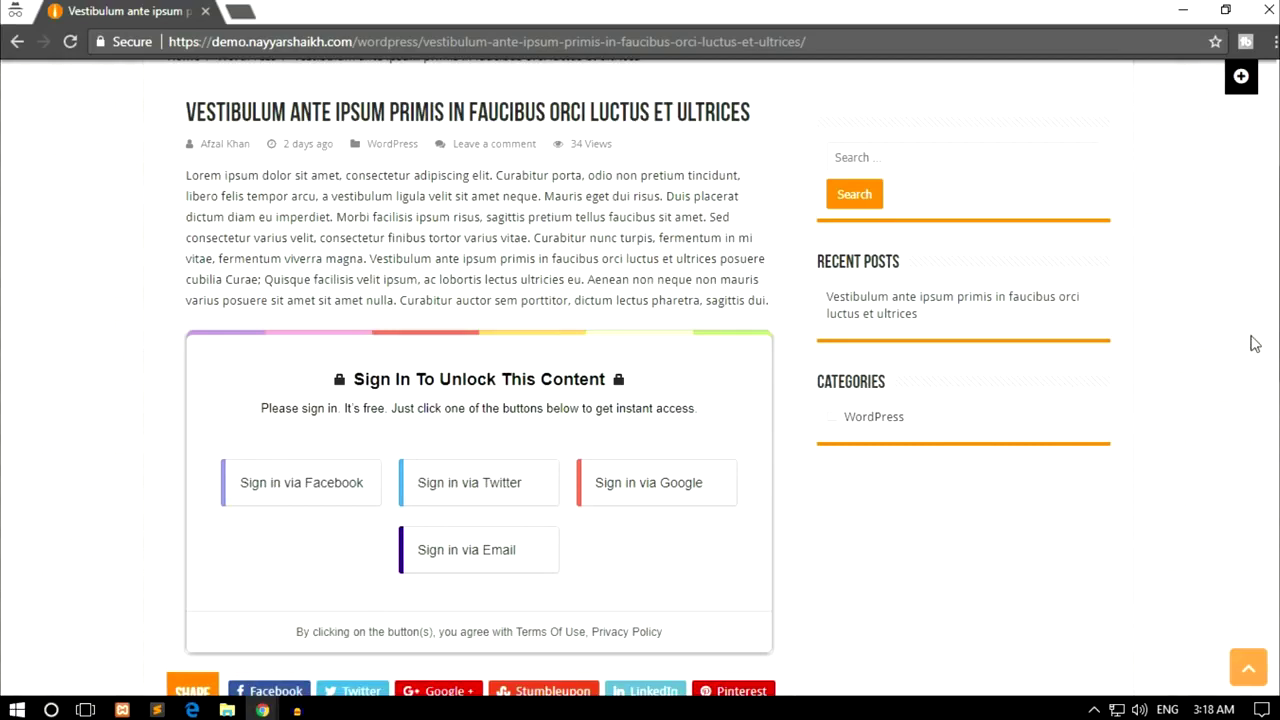
{"action": "mouse_move", "coordinate": [262, 710]}
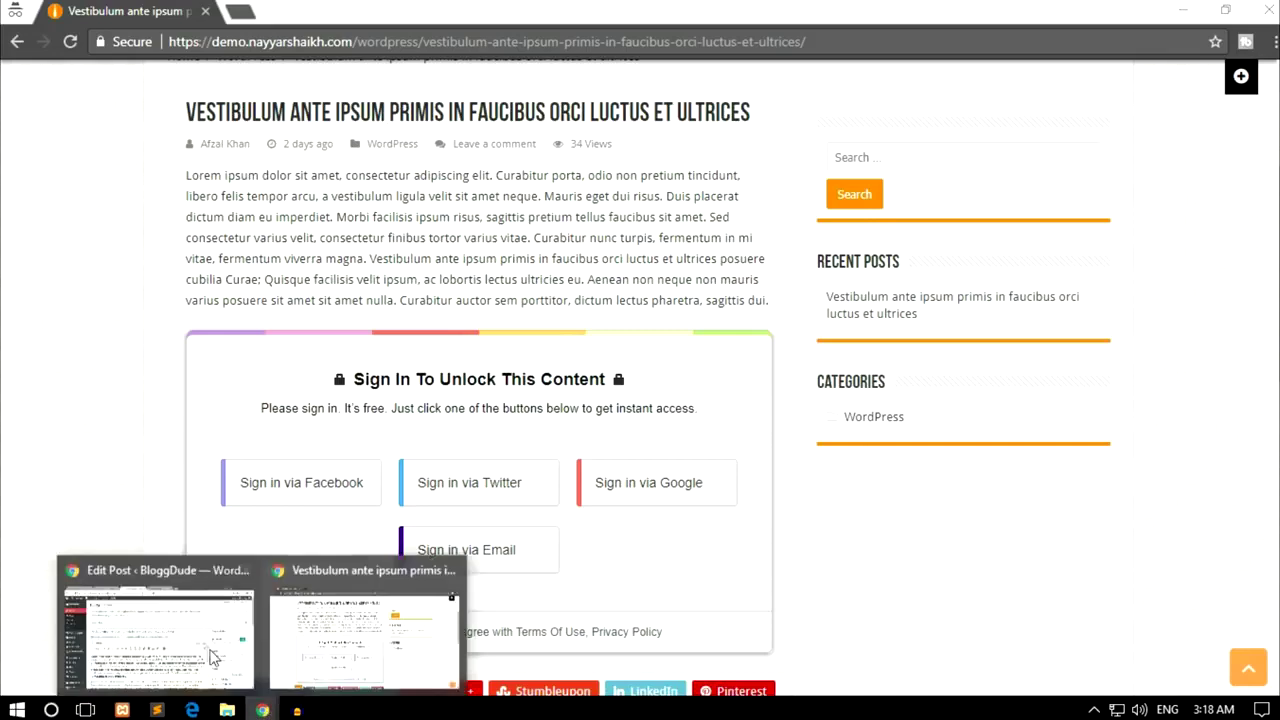
{"action": "left_click", "coordinate": [205, 655]}
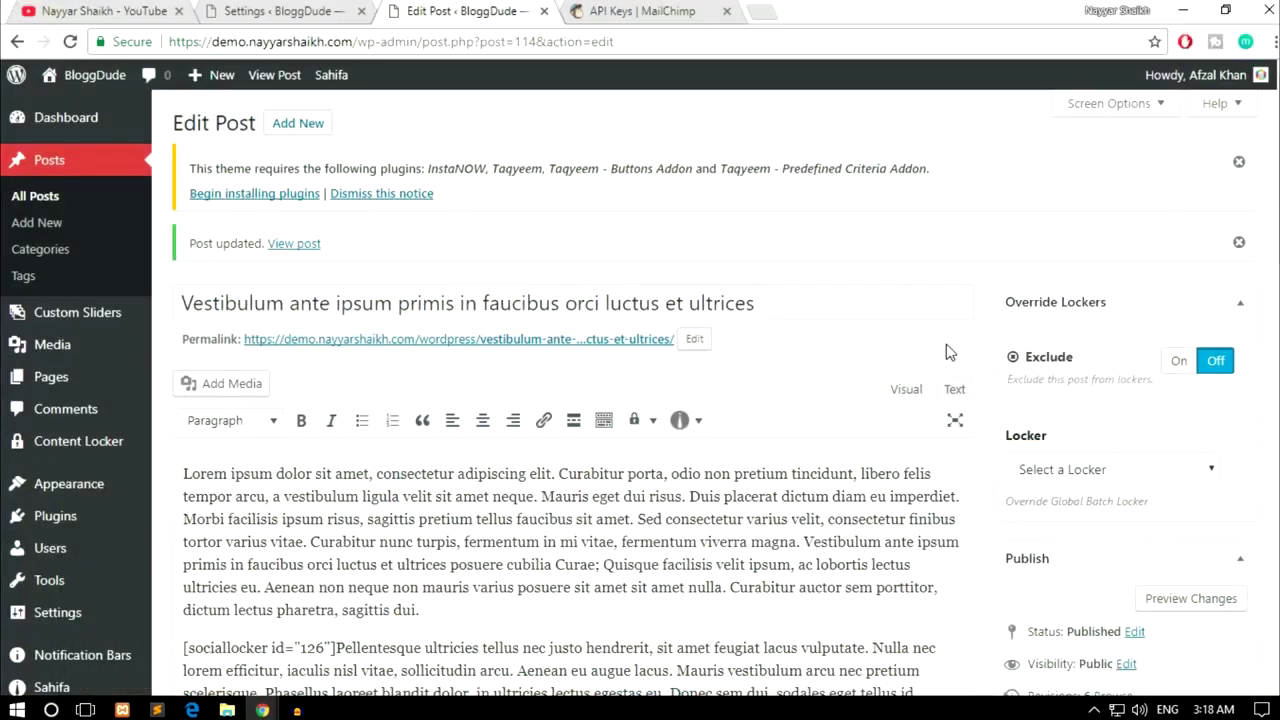